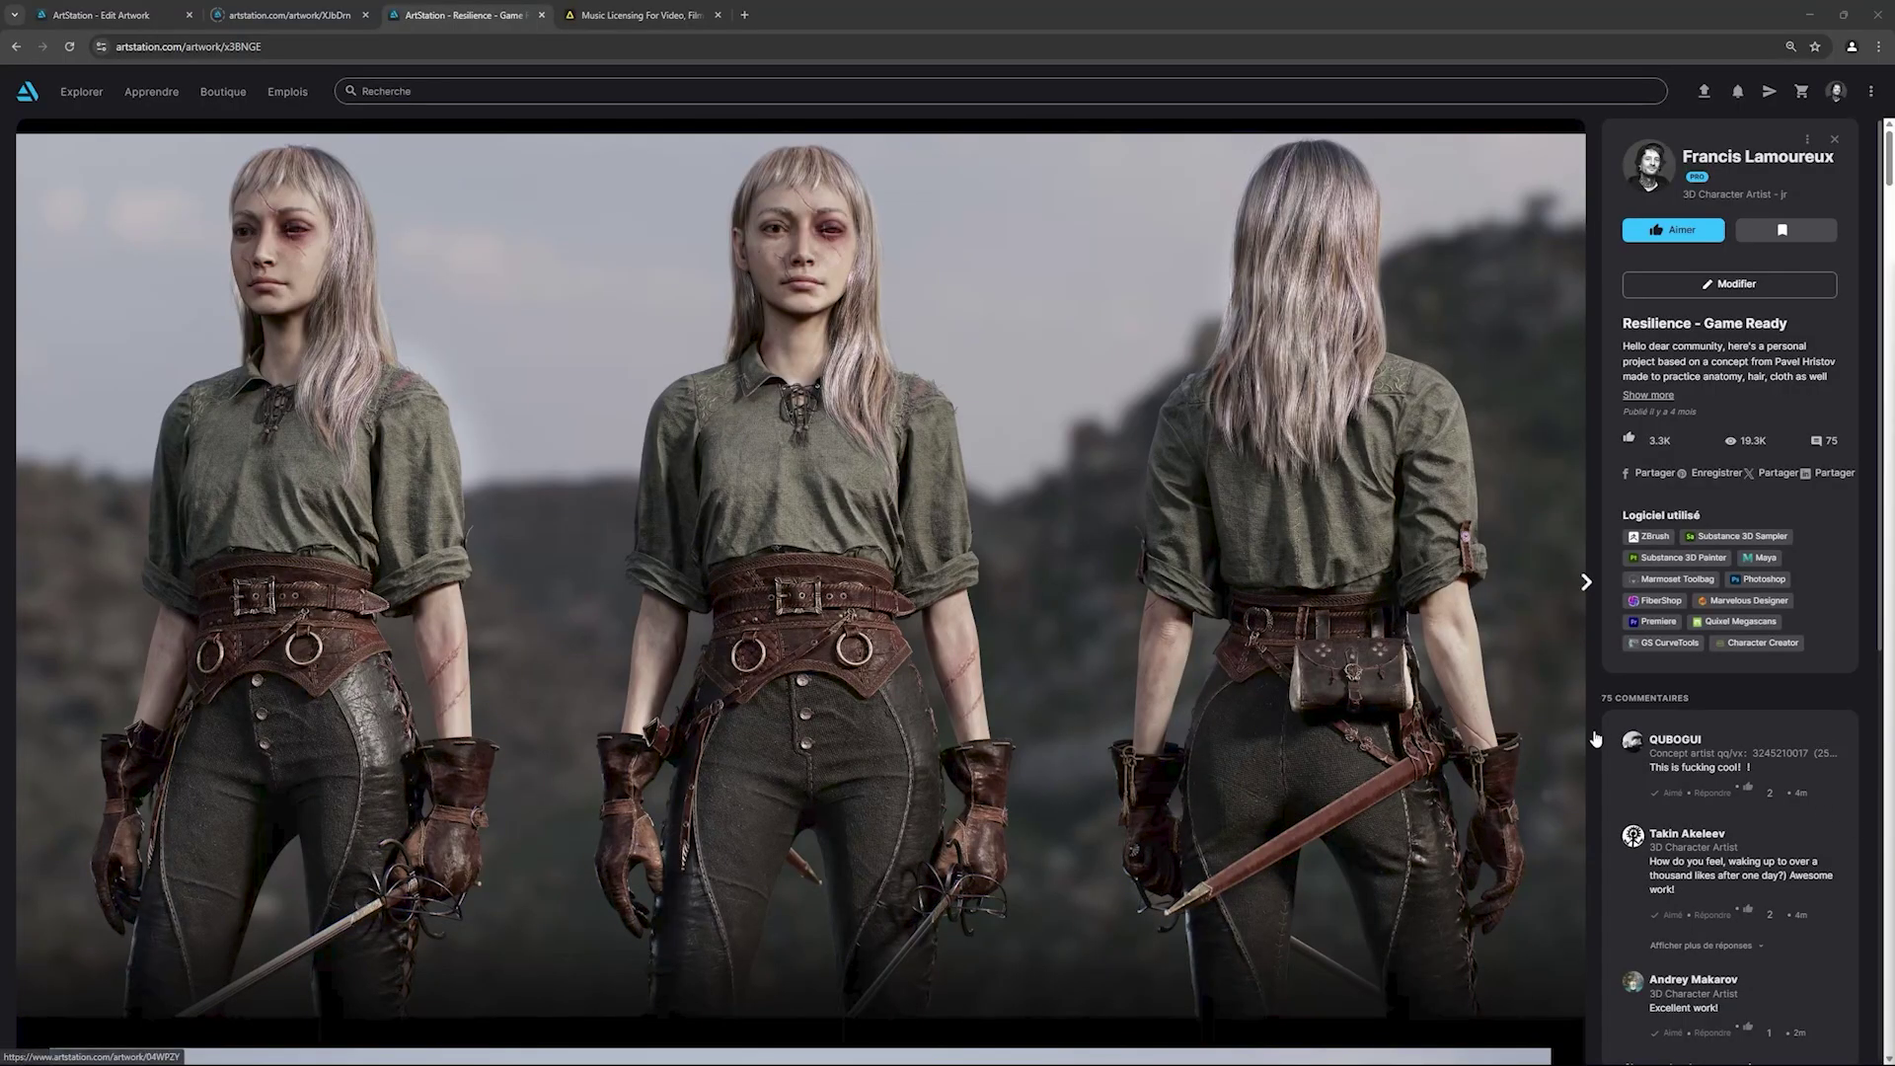
scroll(1596, 739, "down", 9)
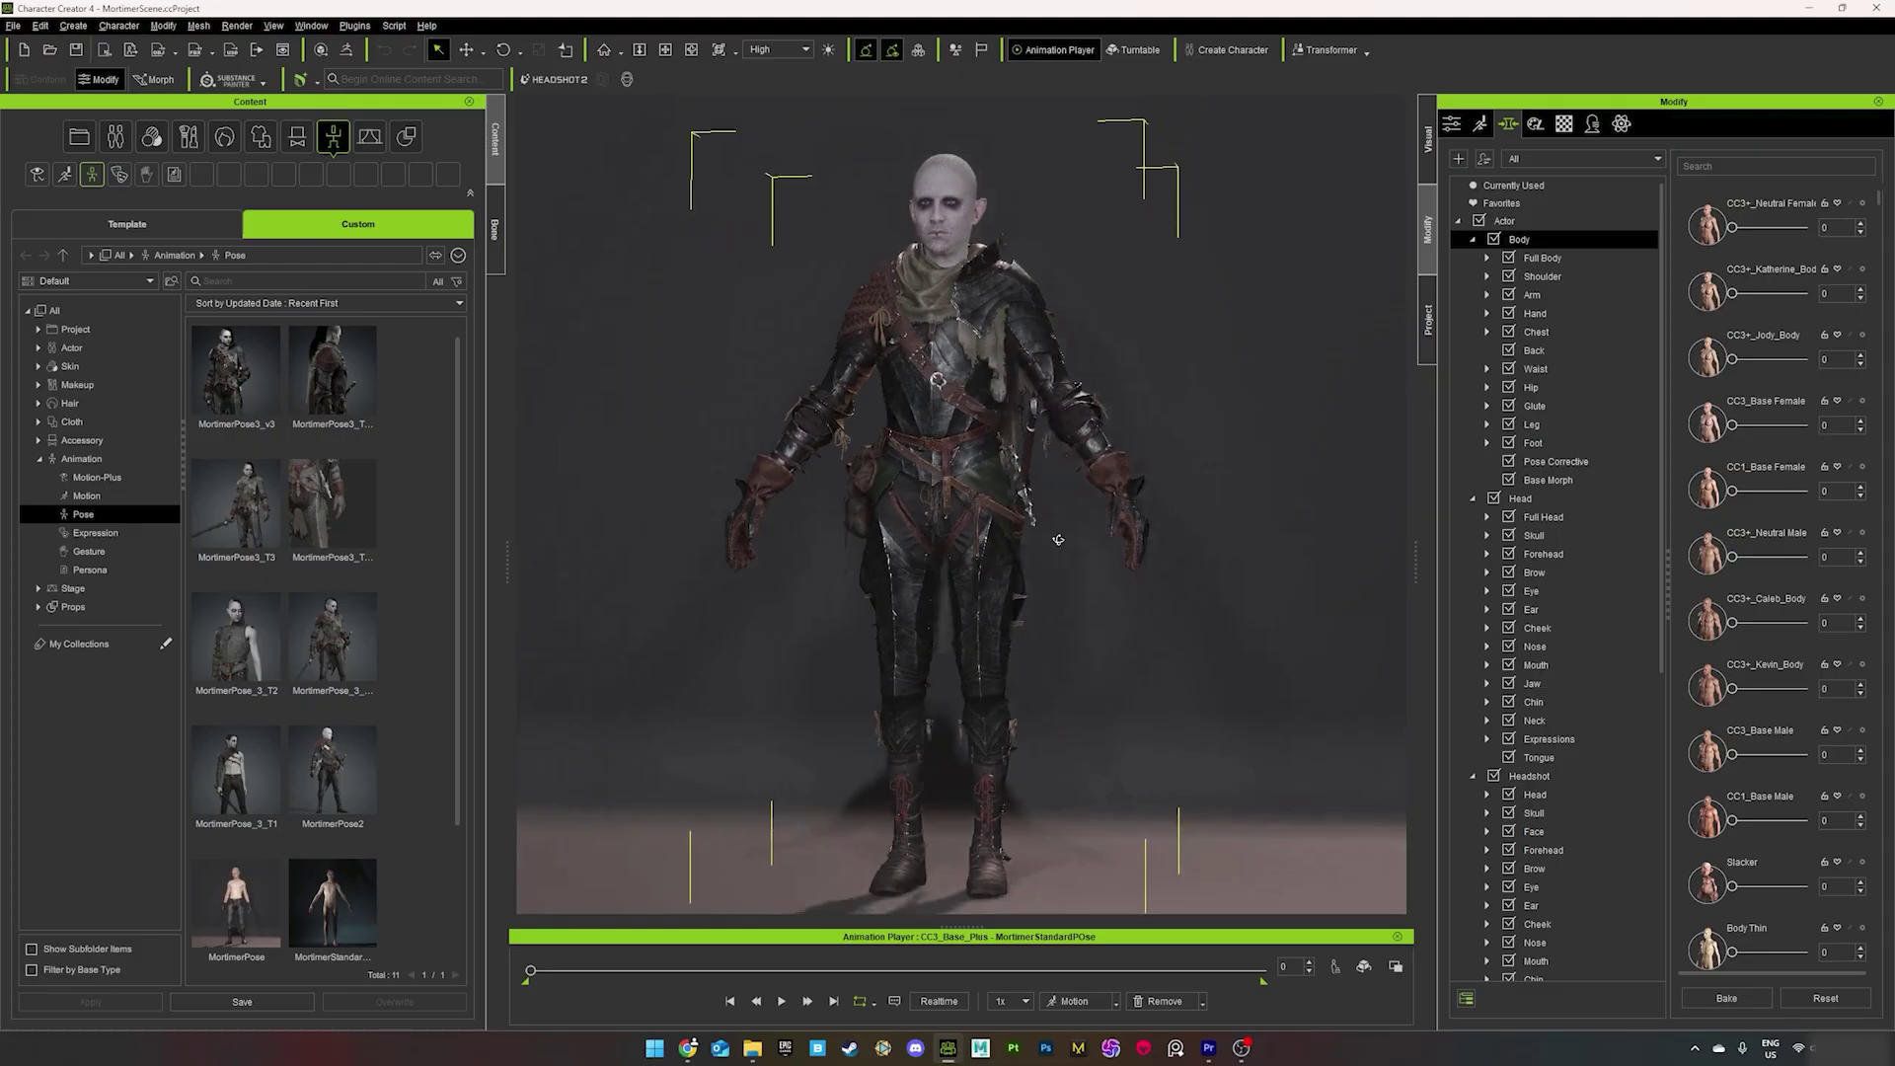
- Adjust the Body Muscular A morph on the armoured character to about 75
scroll(1747, 866, "down", 2)
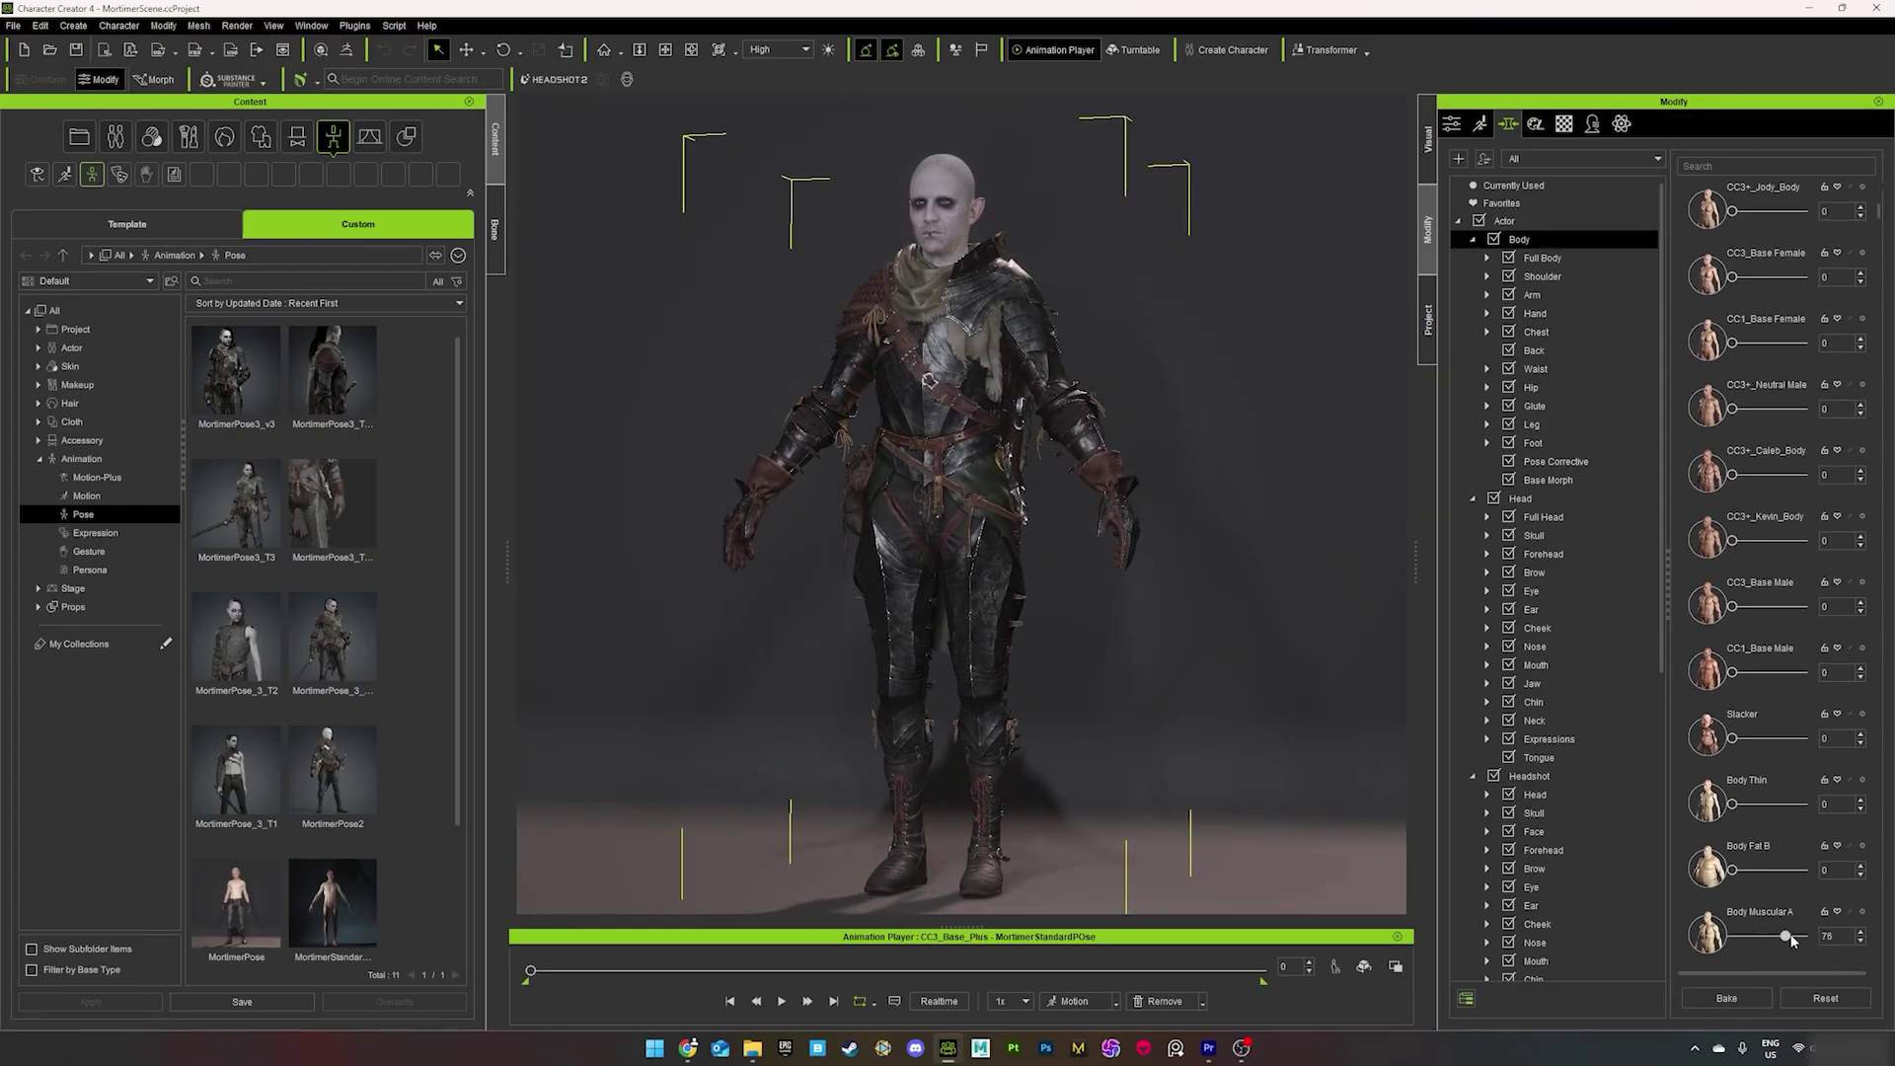
left_click_drag(1794, 941, 1798, 939)
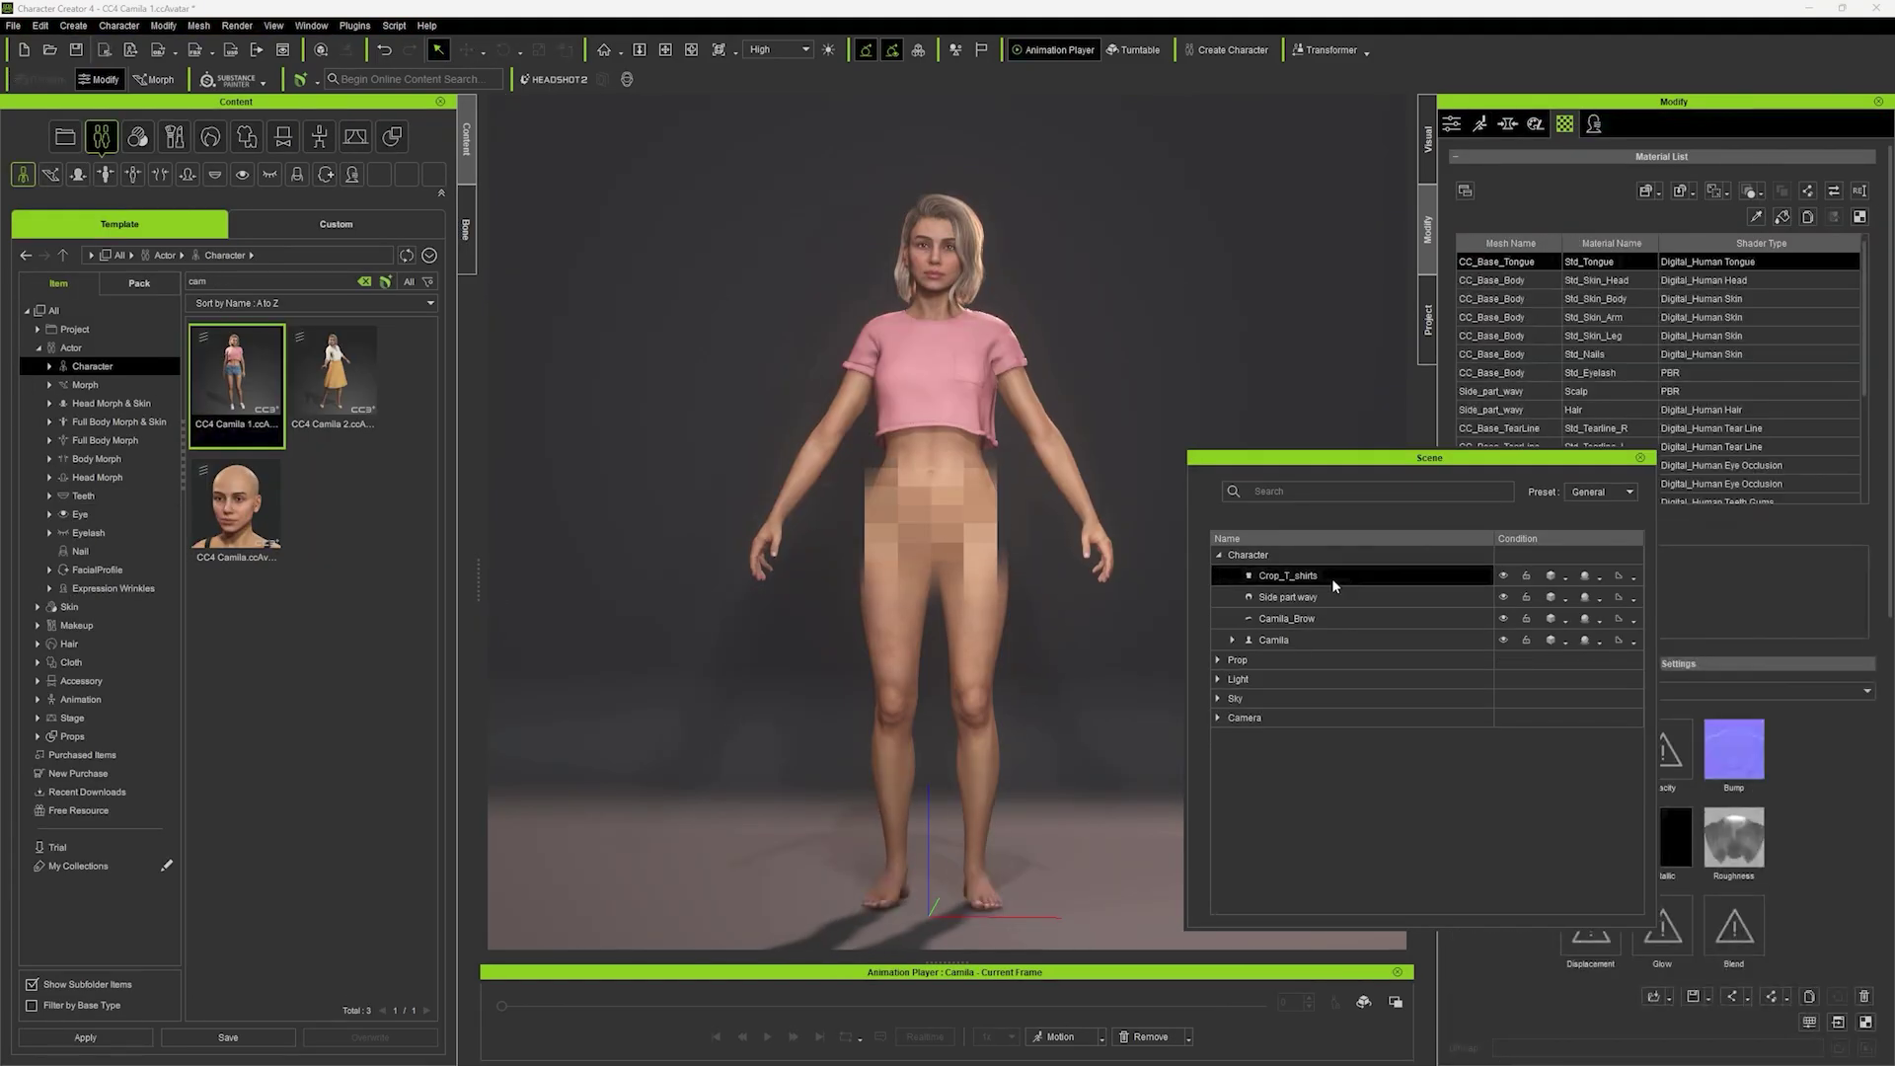
- Search all library content for "hex" and apply one of the items found to the character
type("hex")
key("Return")
left_click(55, 310)
double_click(333, 646)
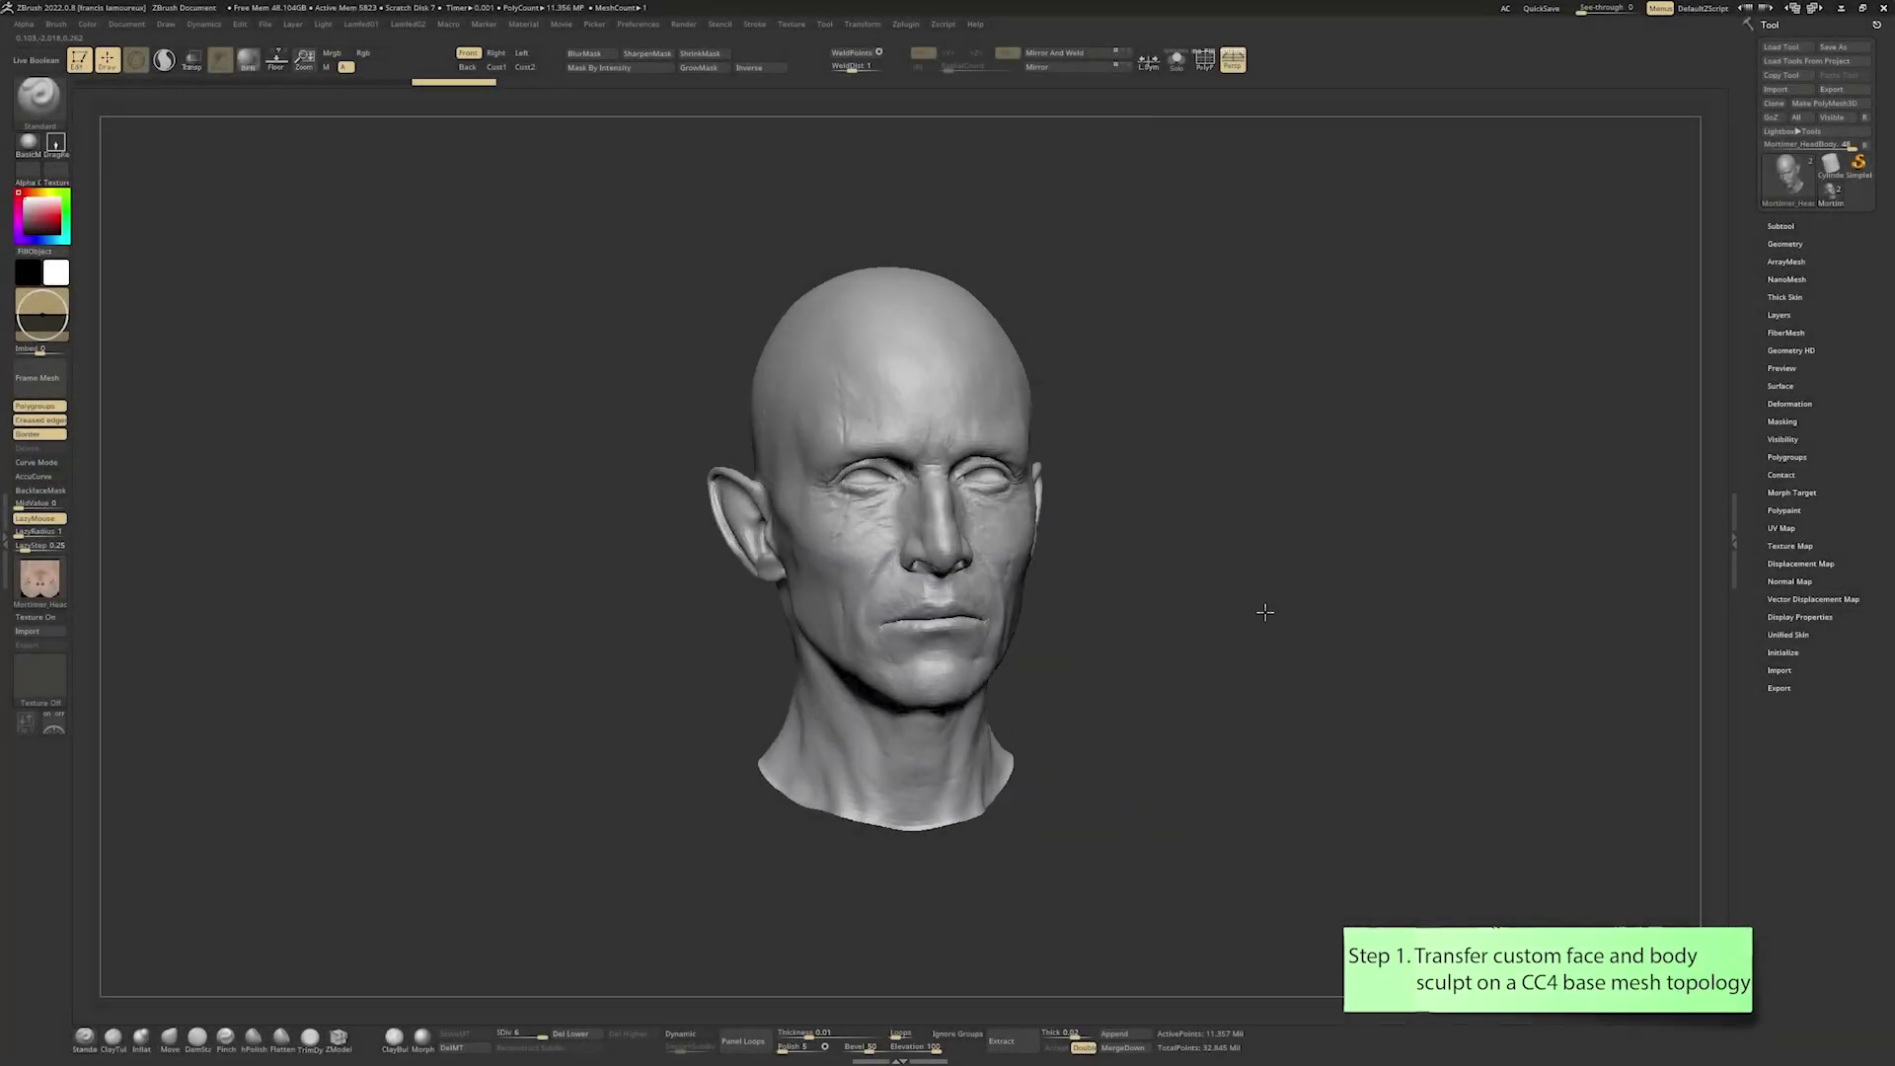
mouse_move(1265, 609)
left_mouse_down()
mouse_move(1300, 605)
mouse_move(1244, 613)
mouse_move(1273, 607)
left_mouse_up()
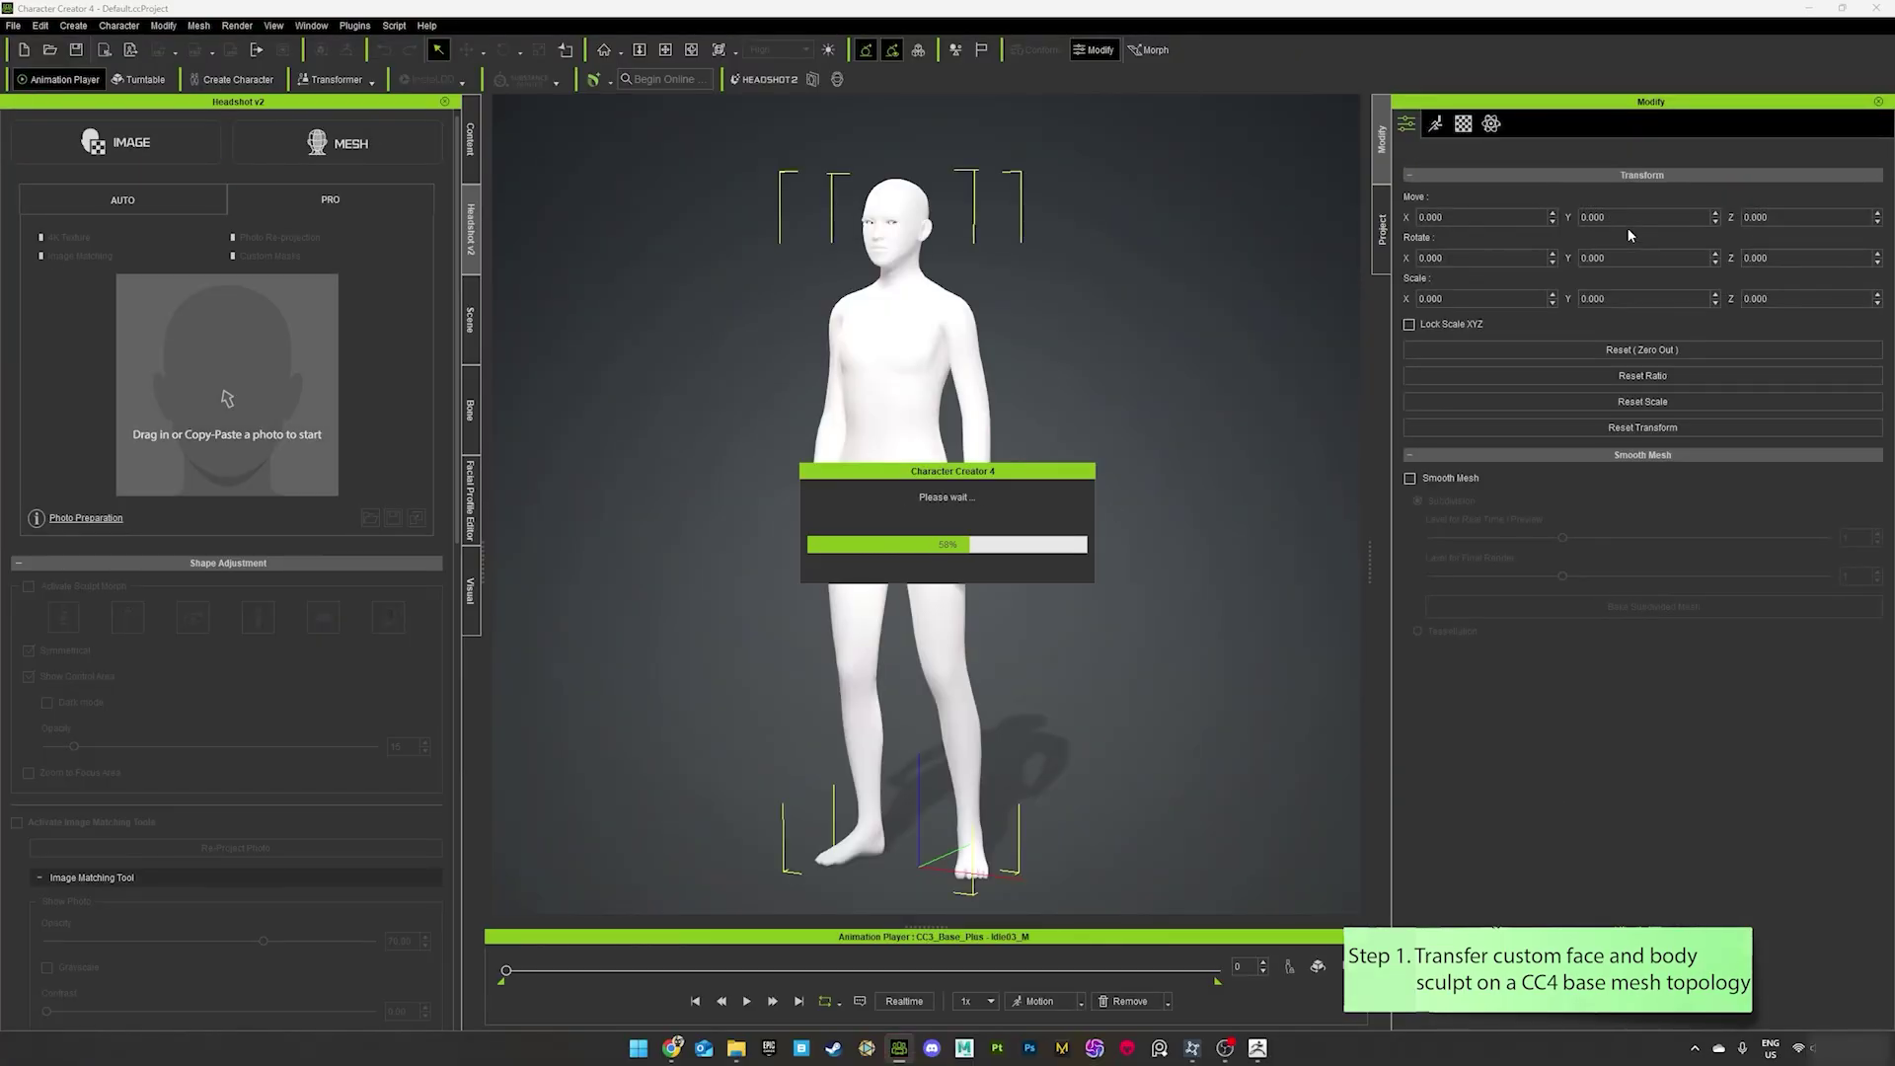
- Put the CC3_Base_Plus character into the A-Pose and show its meshes in the scene list
left_click(1081, 1001)
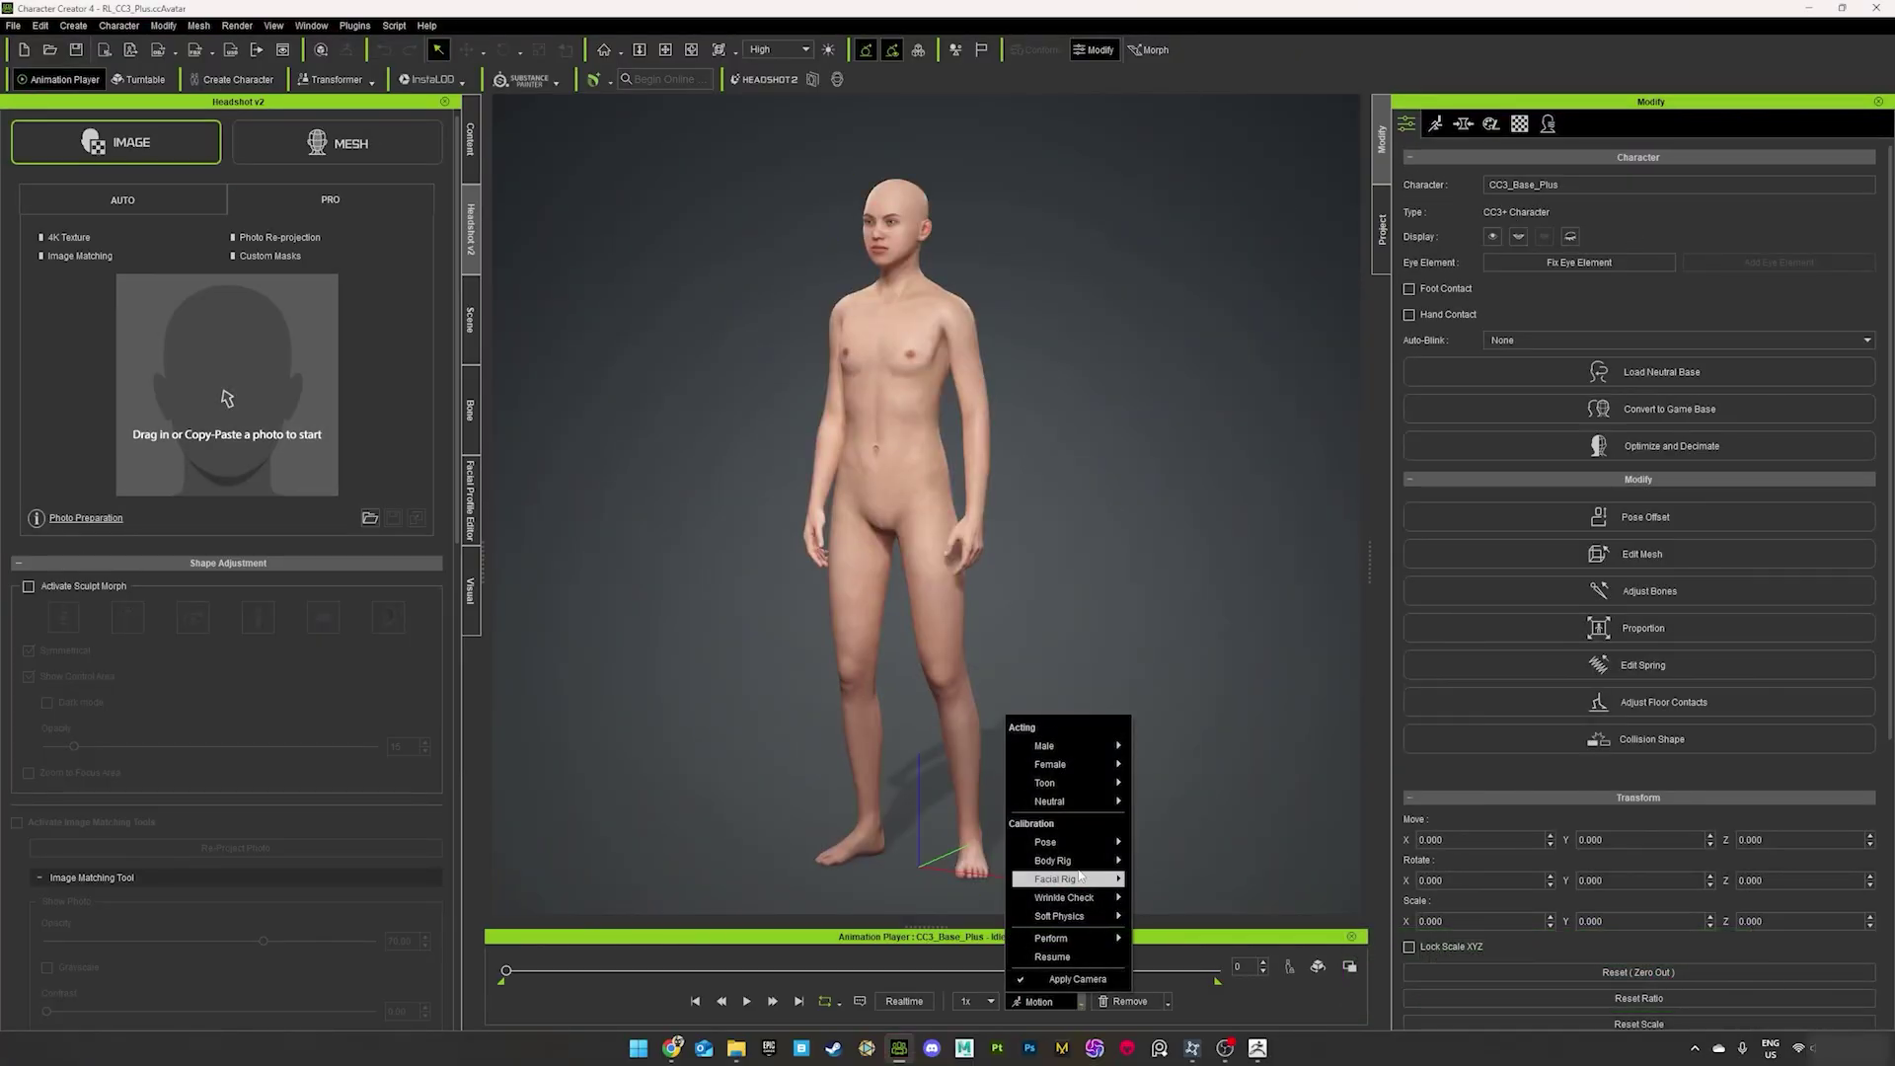
mouse_move(1071, 842)
left_click(1174, 844)
left_click(470, 320)
left_click(30, 198)
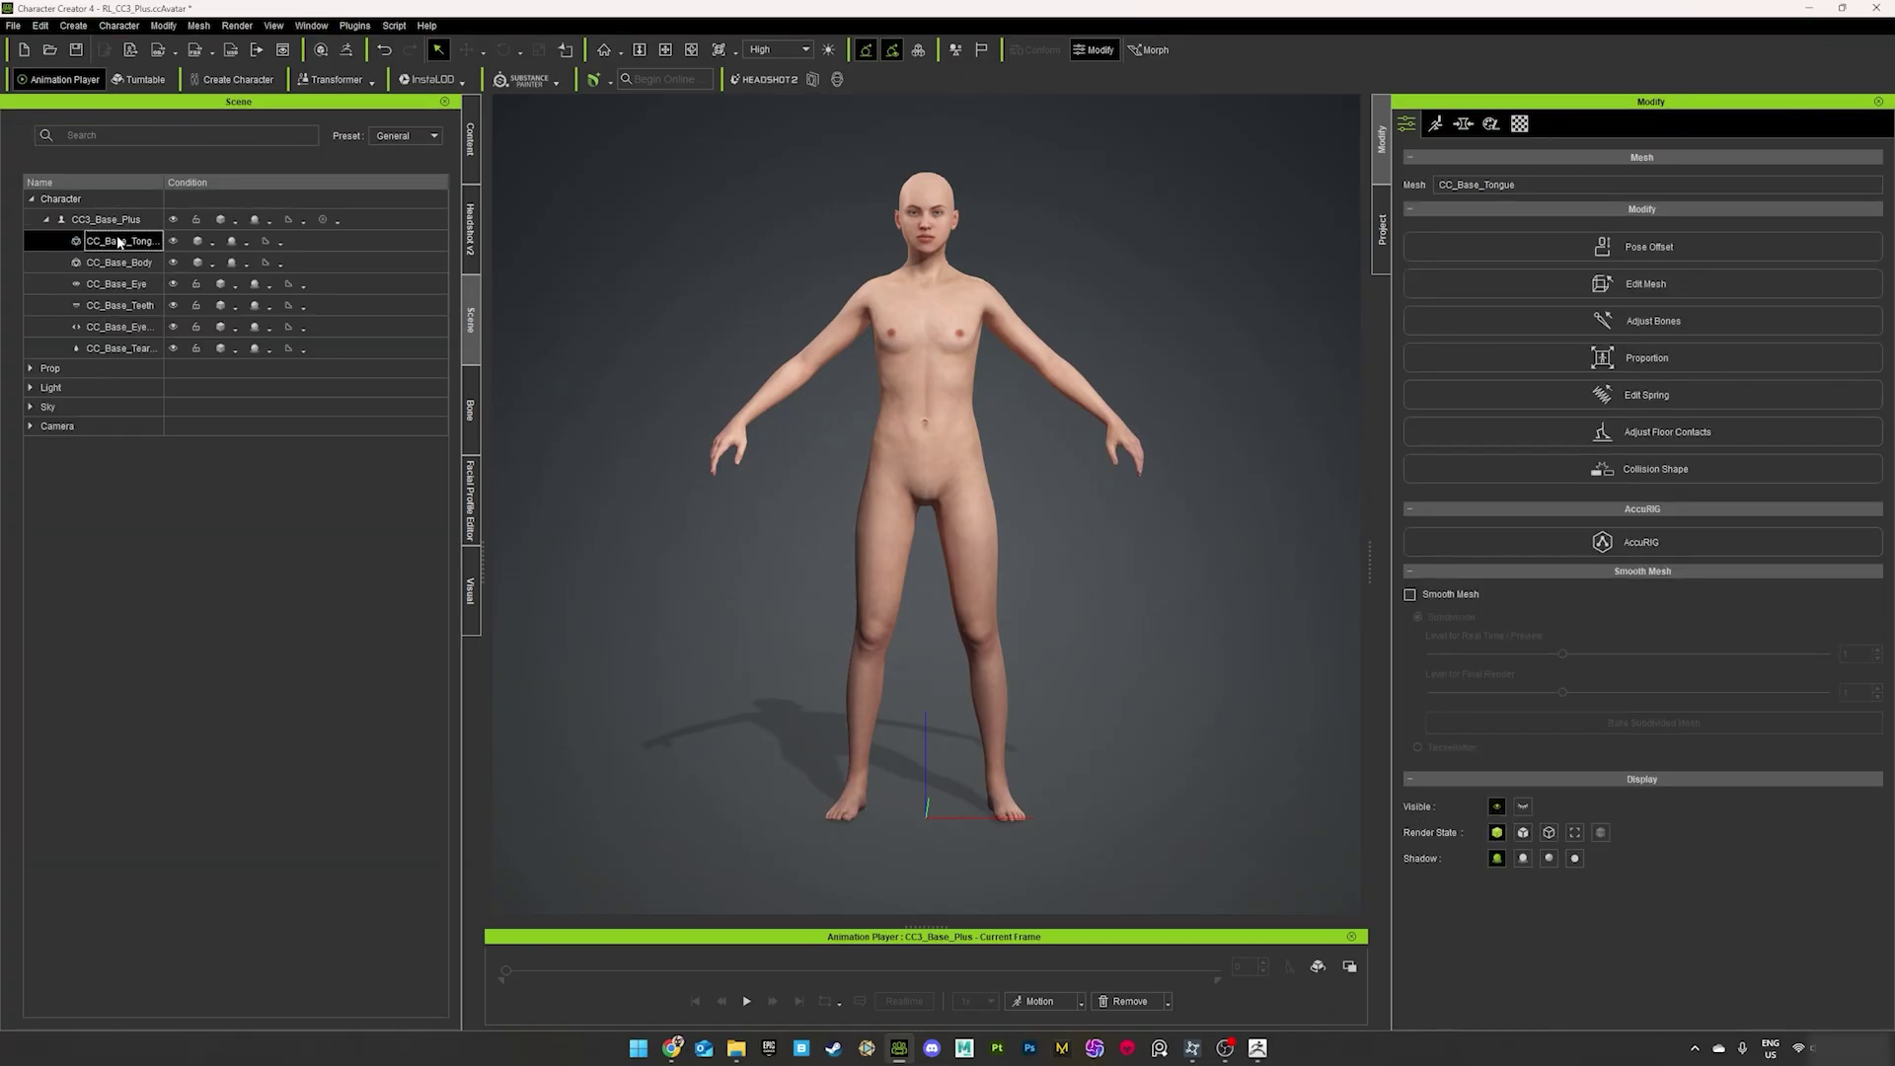
- Send all base character meshes to ZBrush through GoZ with the Create template in A-Pose, and switch to ZBrush
left_click(349, 54)
left_click(914, 293)
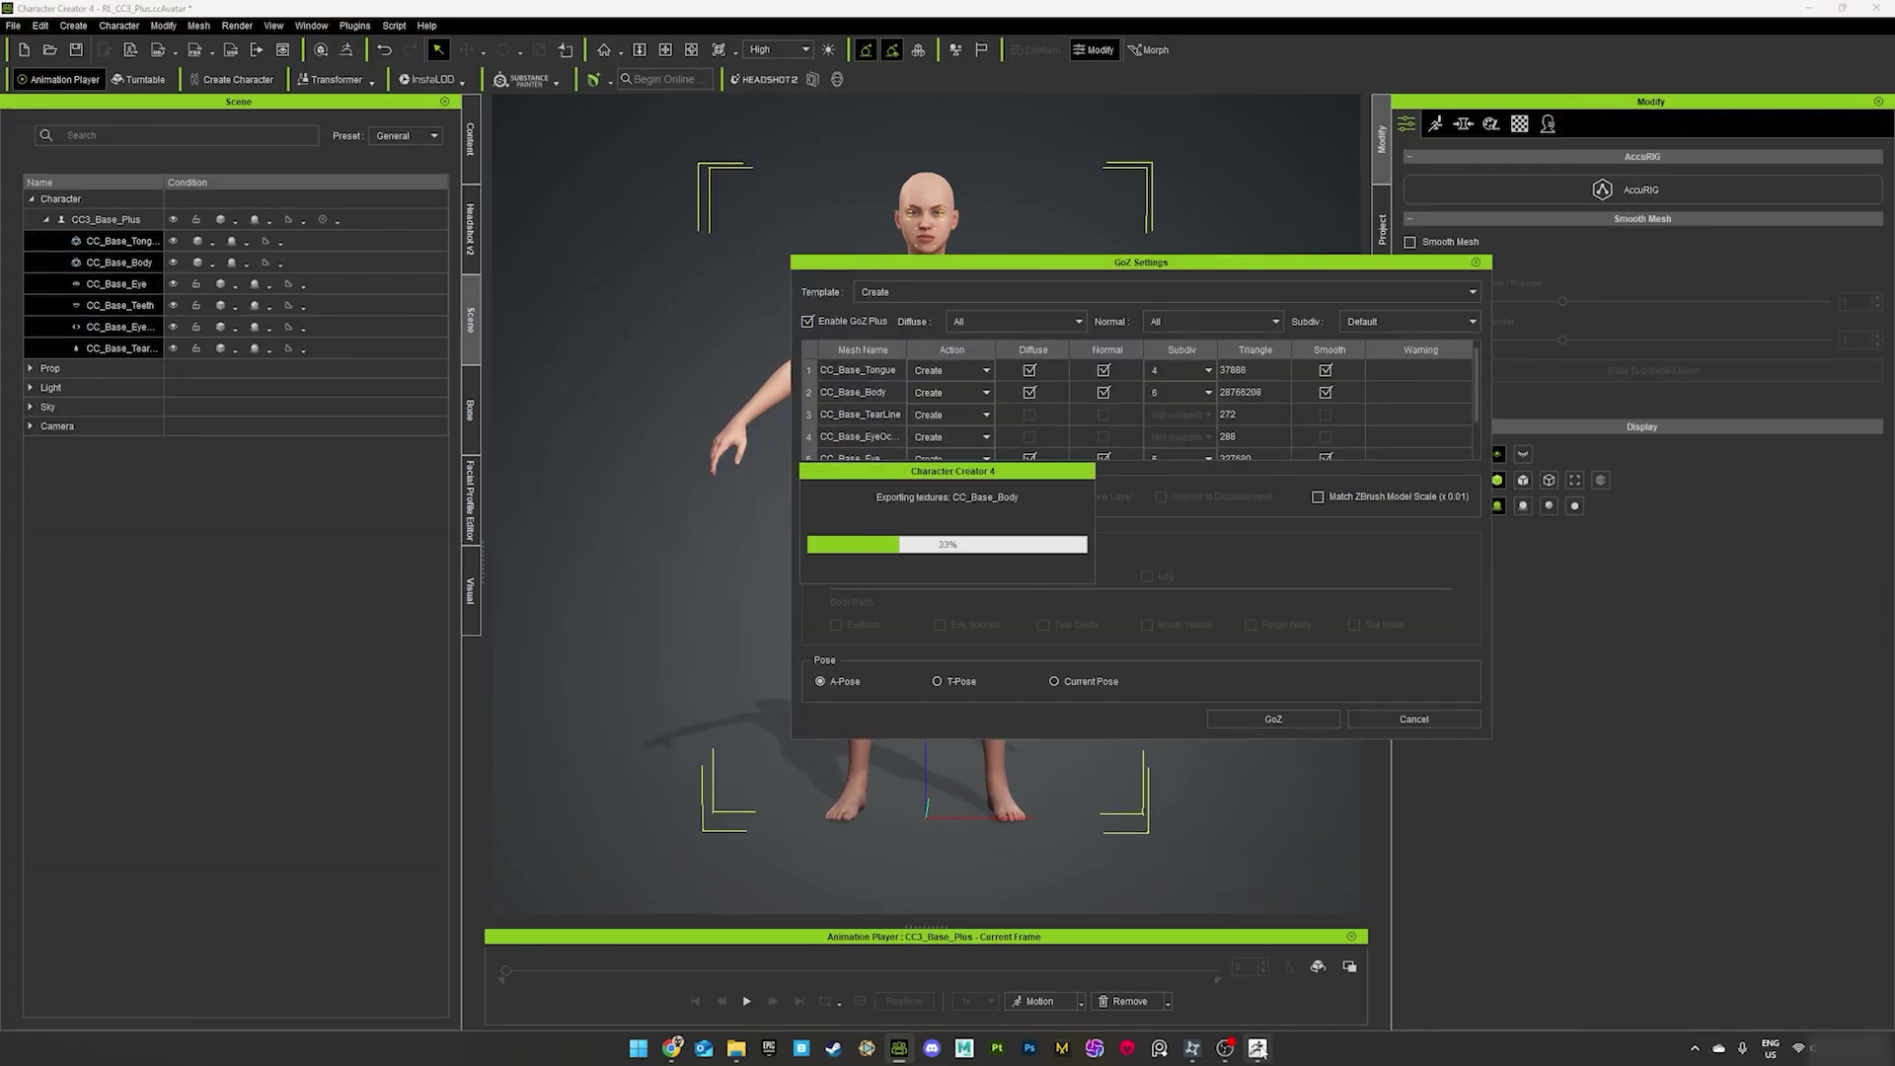
left_click(1257, 1048)
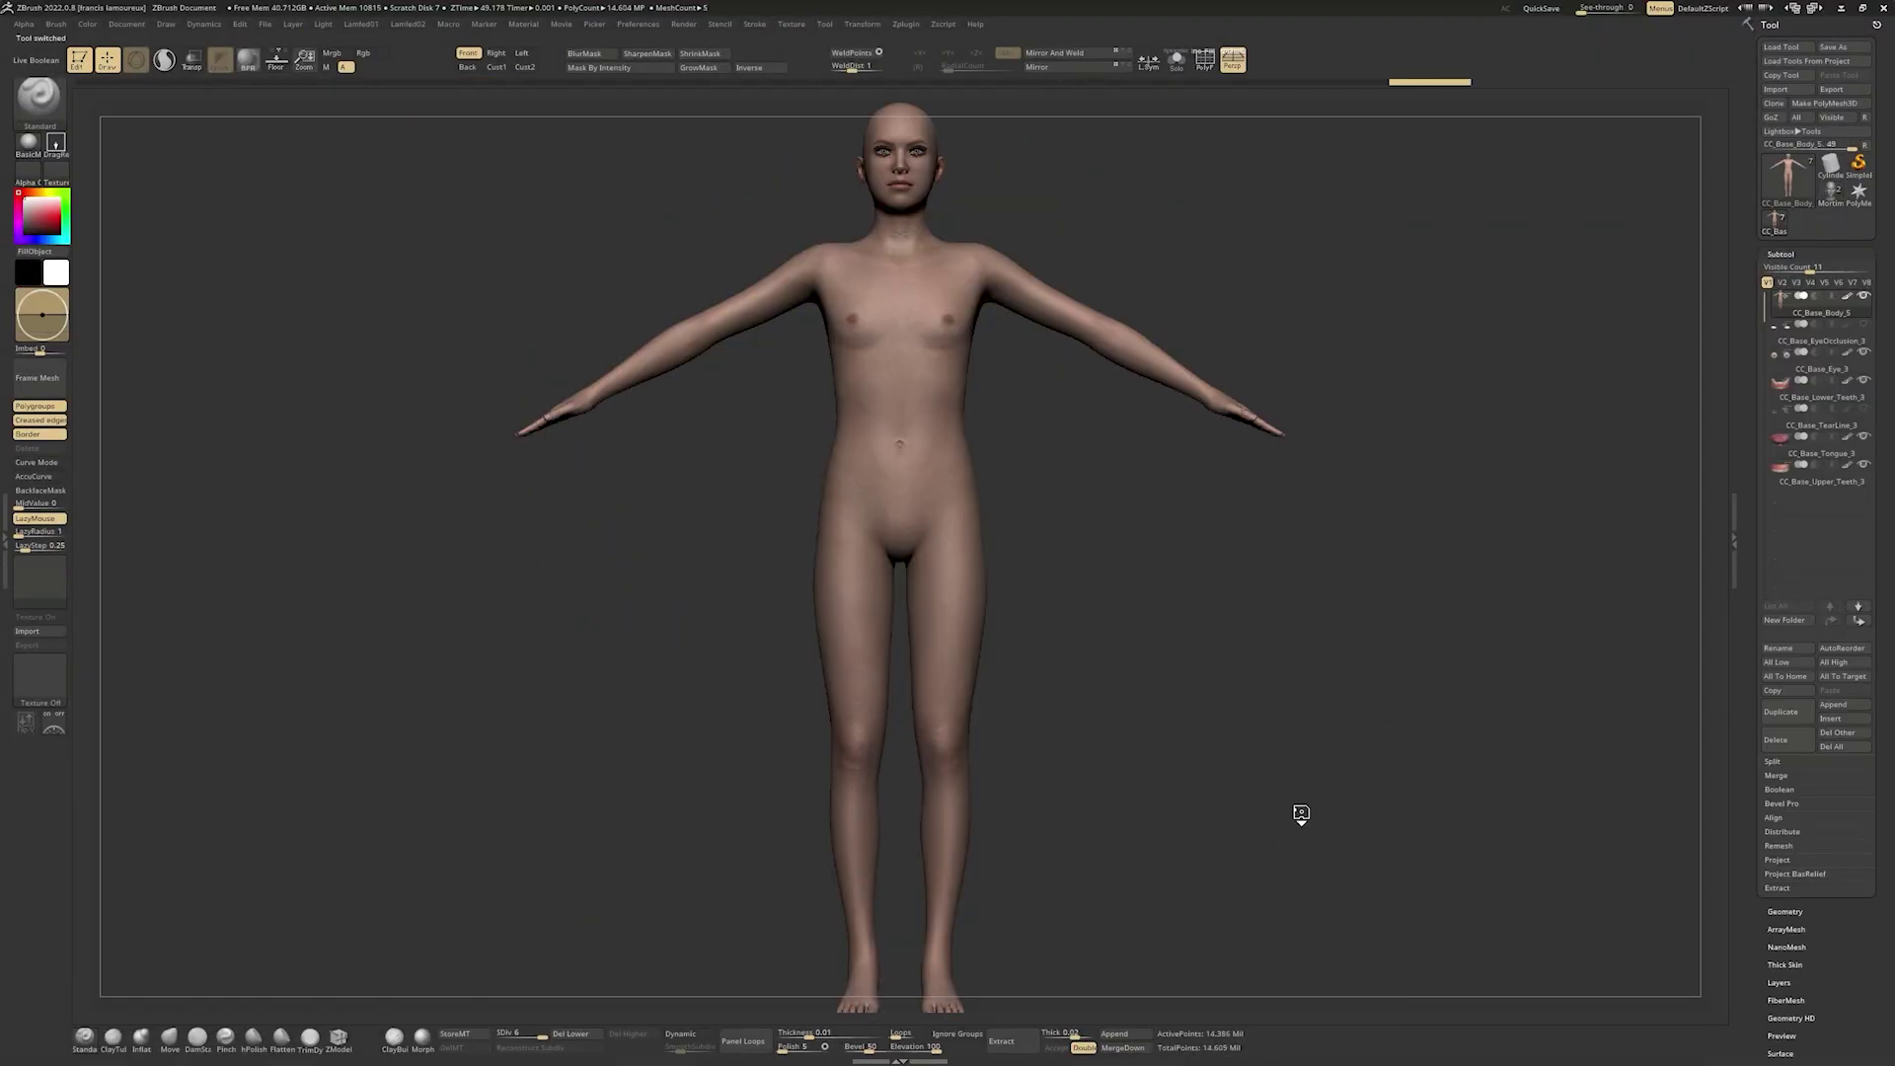
- Activate the Move gizmo and turn on subtool transparency to compare the head sculpt with the base body
left_click_drag(1476, 616, 1234, 559, "alt")
key("w")
left_click(905, 982)
left_click_drag(1401, 514, 1476, 582, "alt")
left_click(192, 60)
- Fit the Mortimer head sculpt over the base body's head and export it to the Desktop as FBX named Mortimer_Head_for_CC4
left_click_drag(1099, 371, 967, 663)
left_click_drag(1319, 605, 1120, 651, "alt")
left_click_drag(958, 671, 957, 441)
left_click_drag(1198, 430, 1197, 632, "alt")
left_click_drag(956, 584, 928, 612)
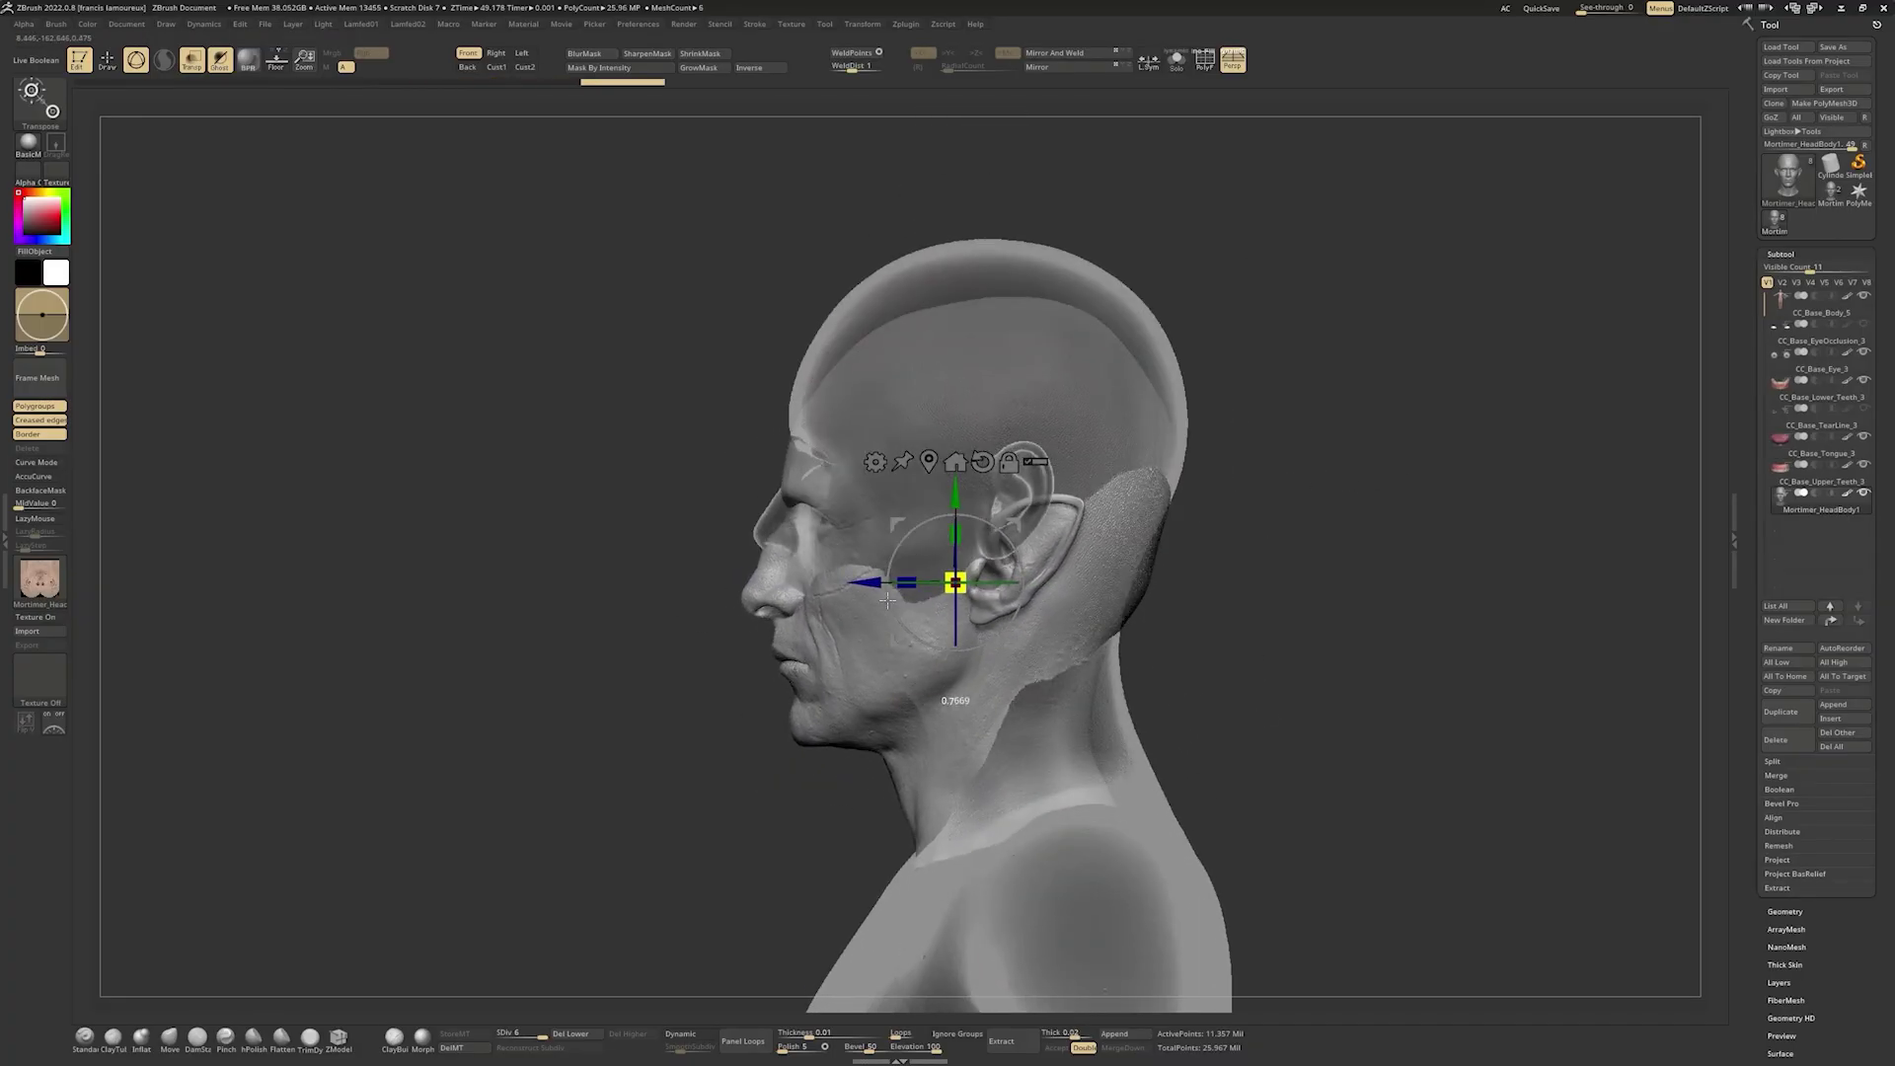
left_click_drag(974, 509, 974, 453)
left_click_drag(1012, 527, 1011, 518)
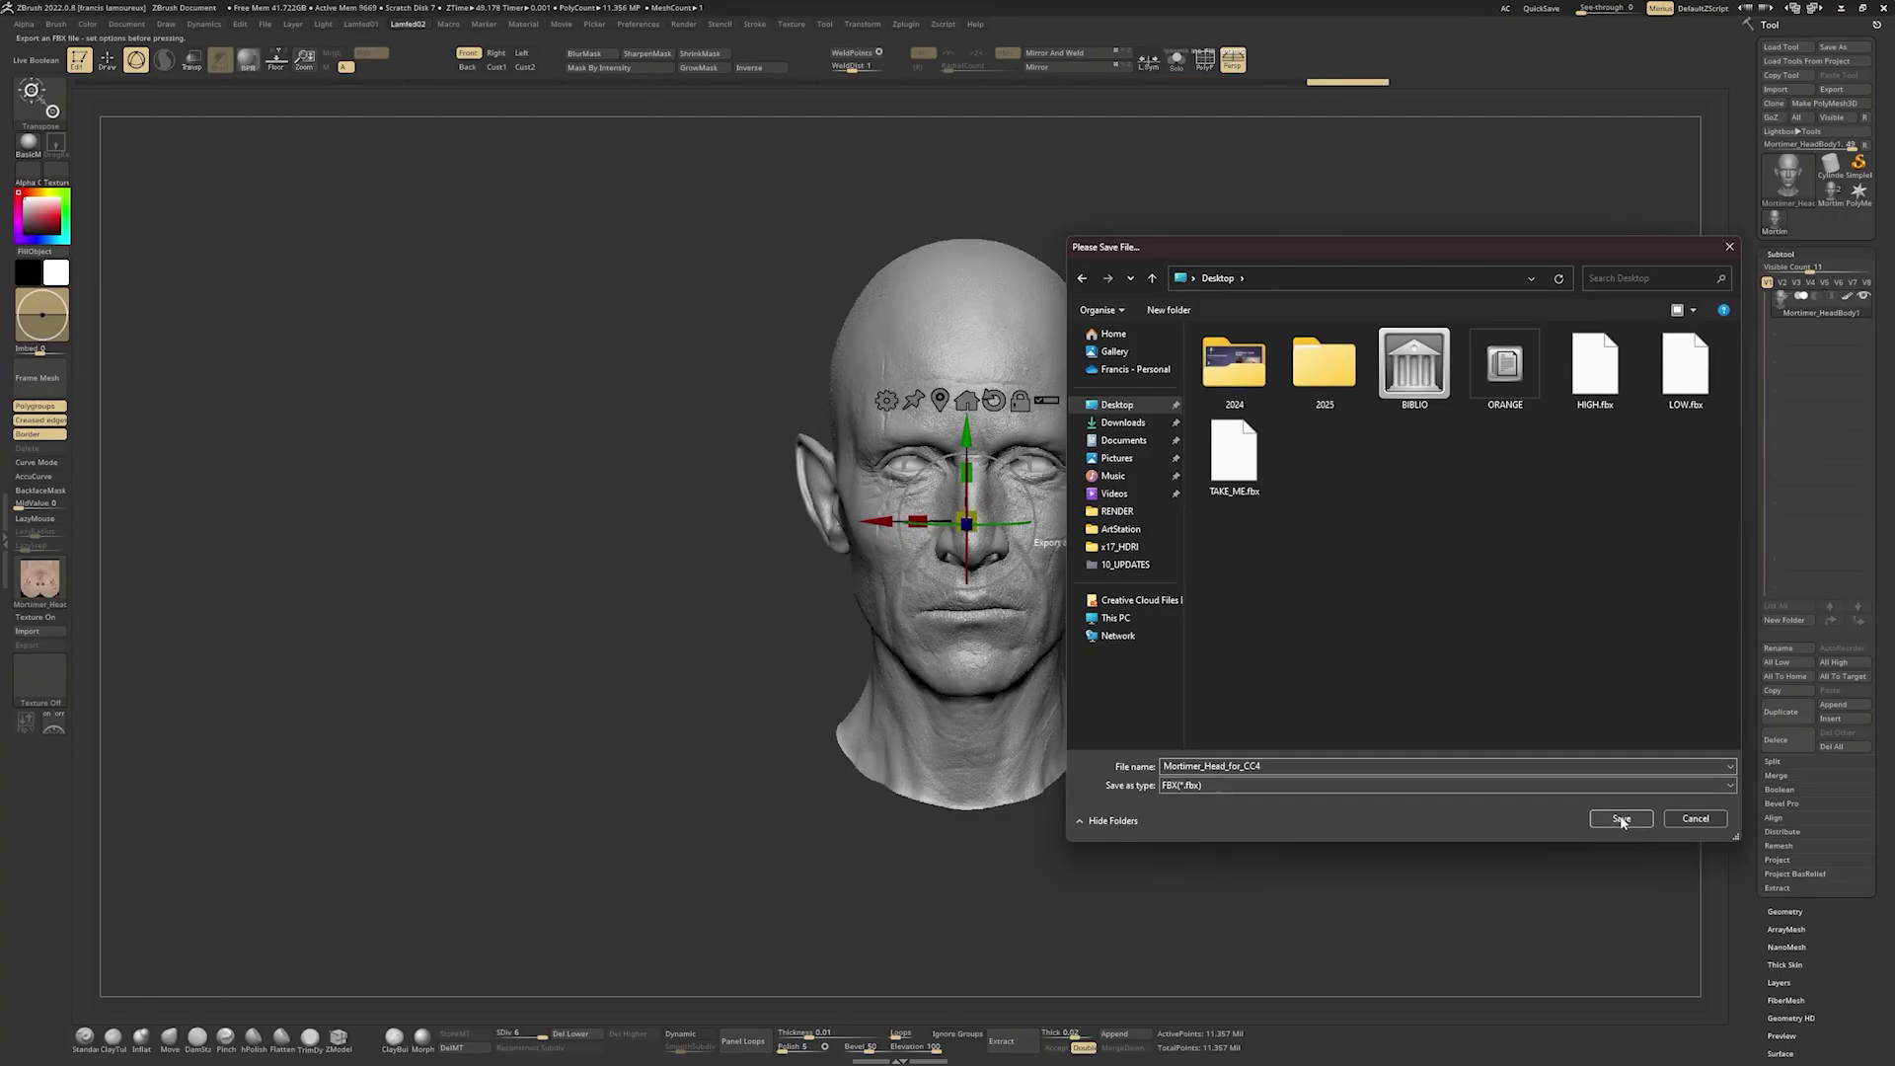
left_click(1620, 815)
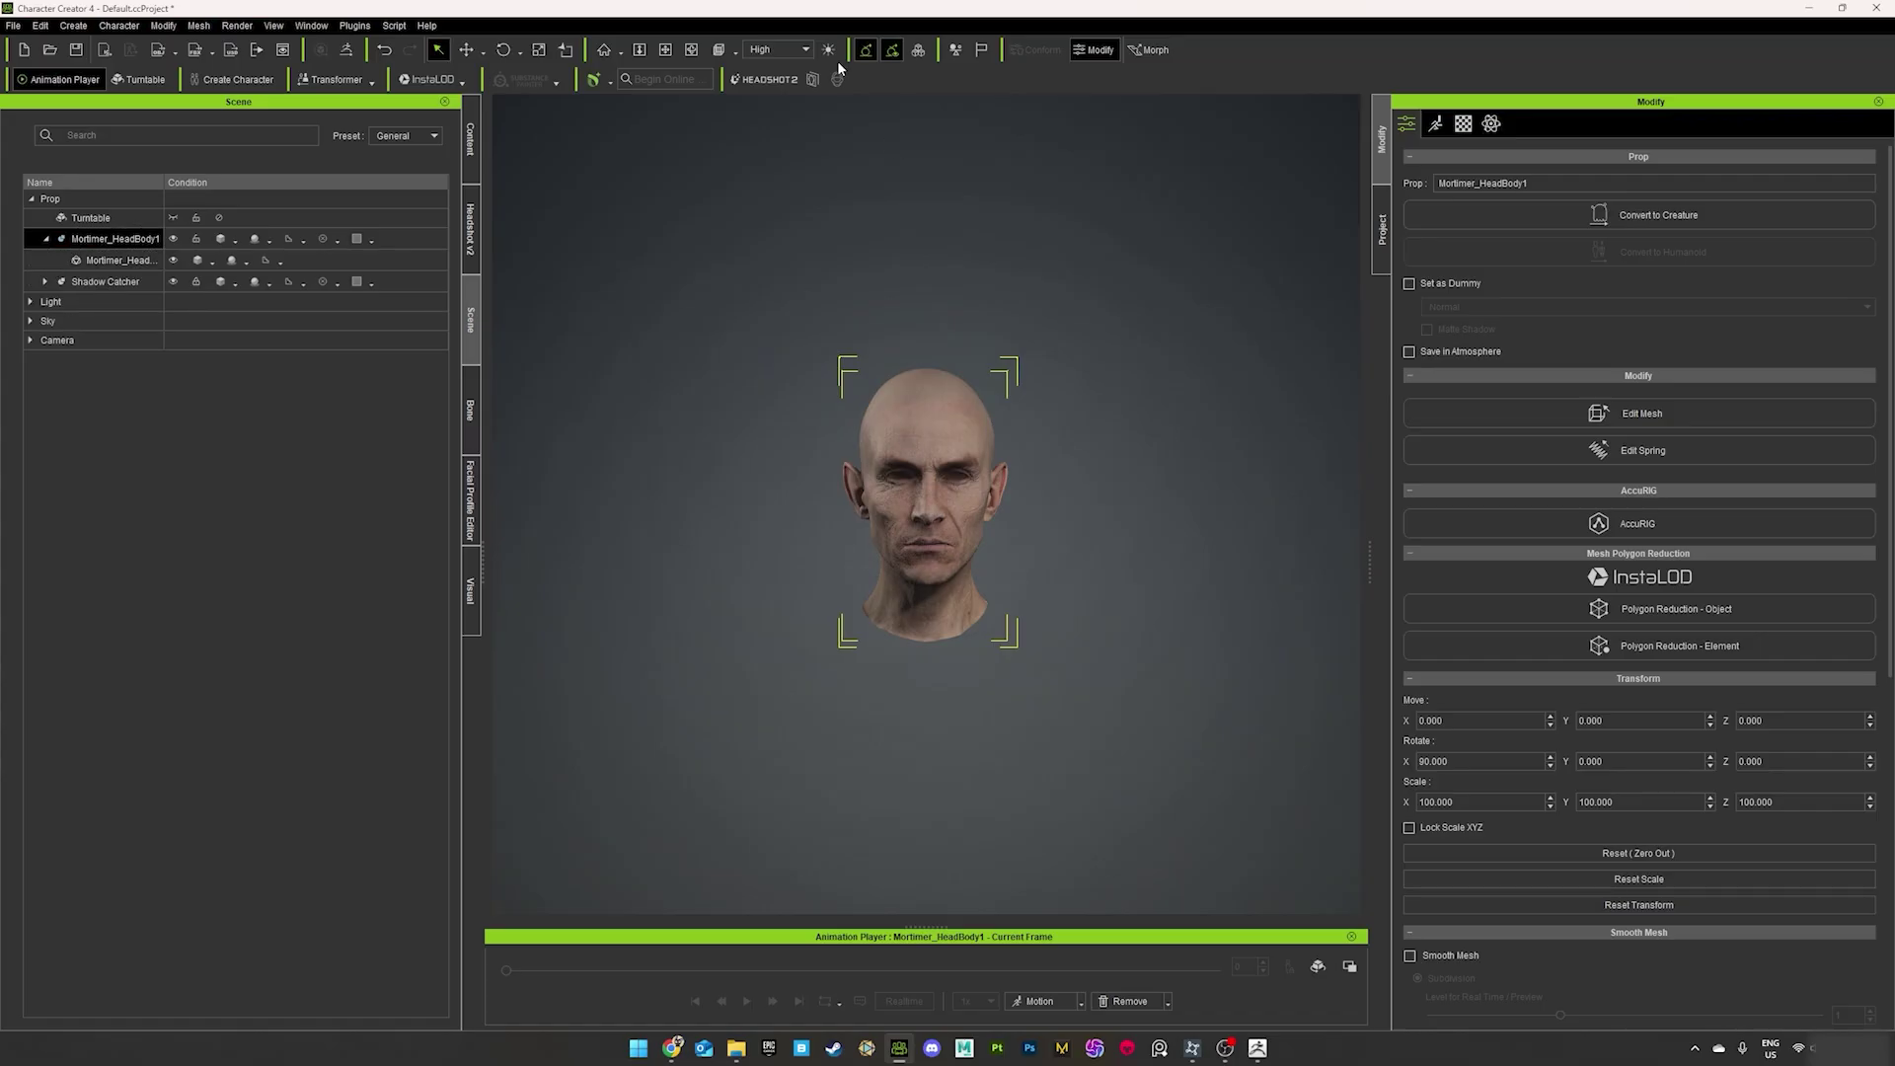
- Start Headshot 2's mesh workflow on the imported Mortimer head to bring up the Mesh To Head window
left_click(764, 79)
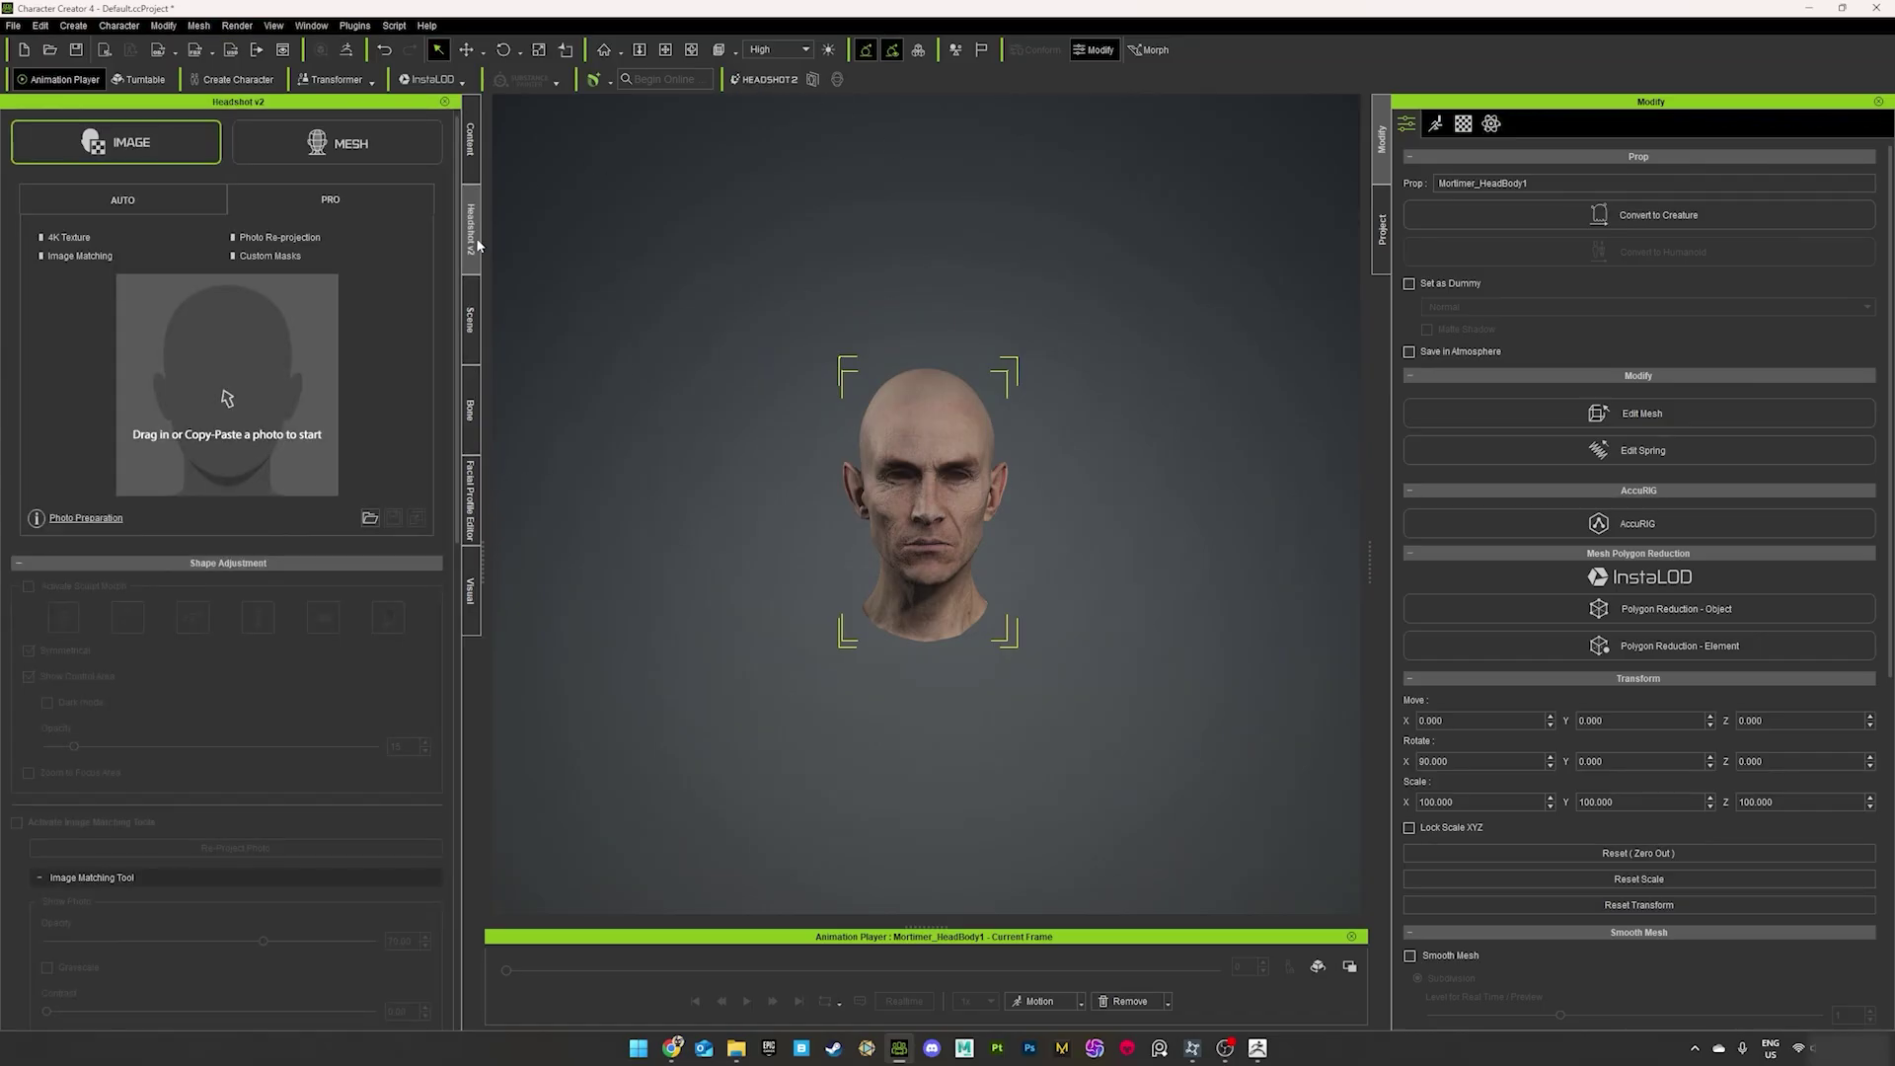
left_click(350, 146)
left_click(235, 456)
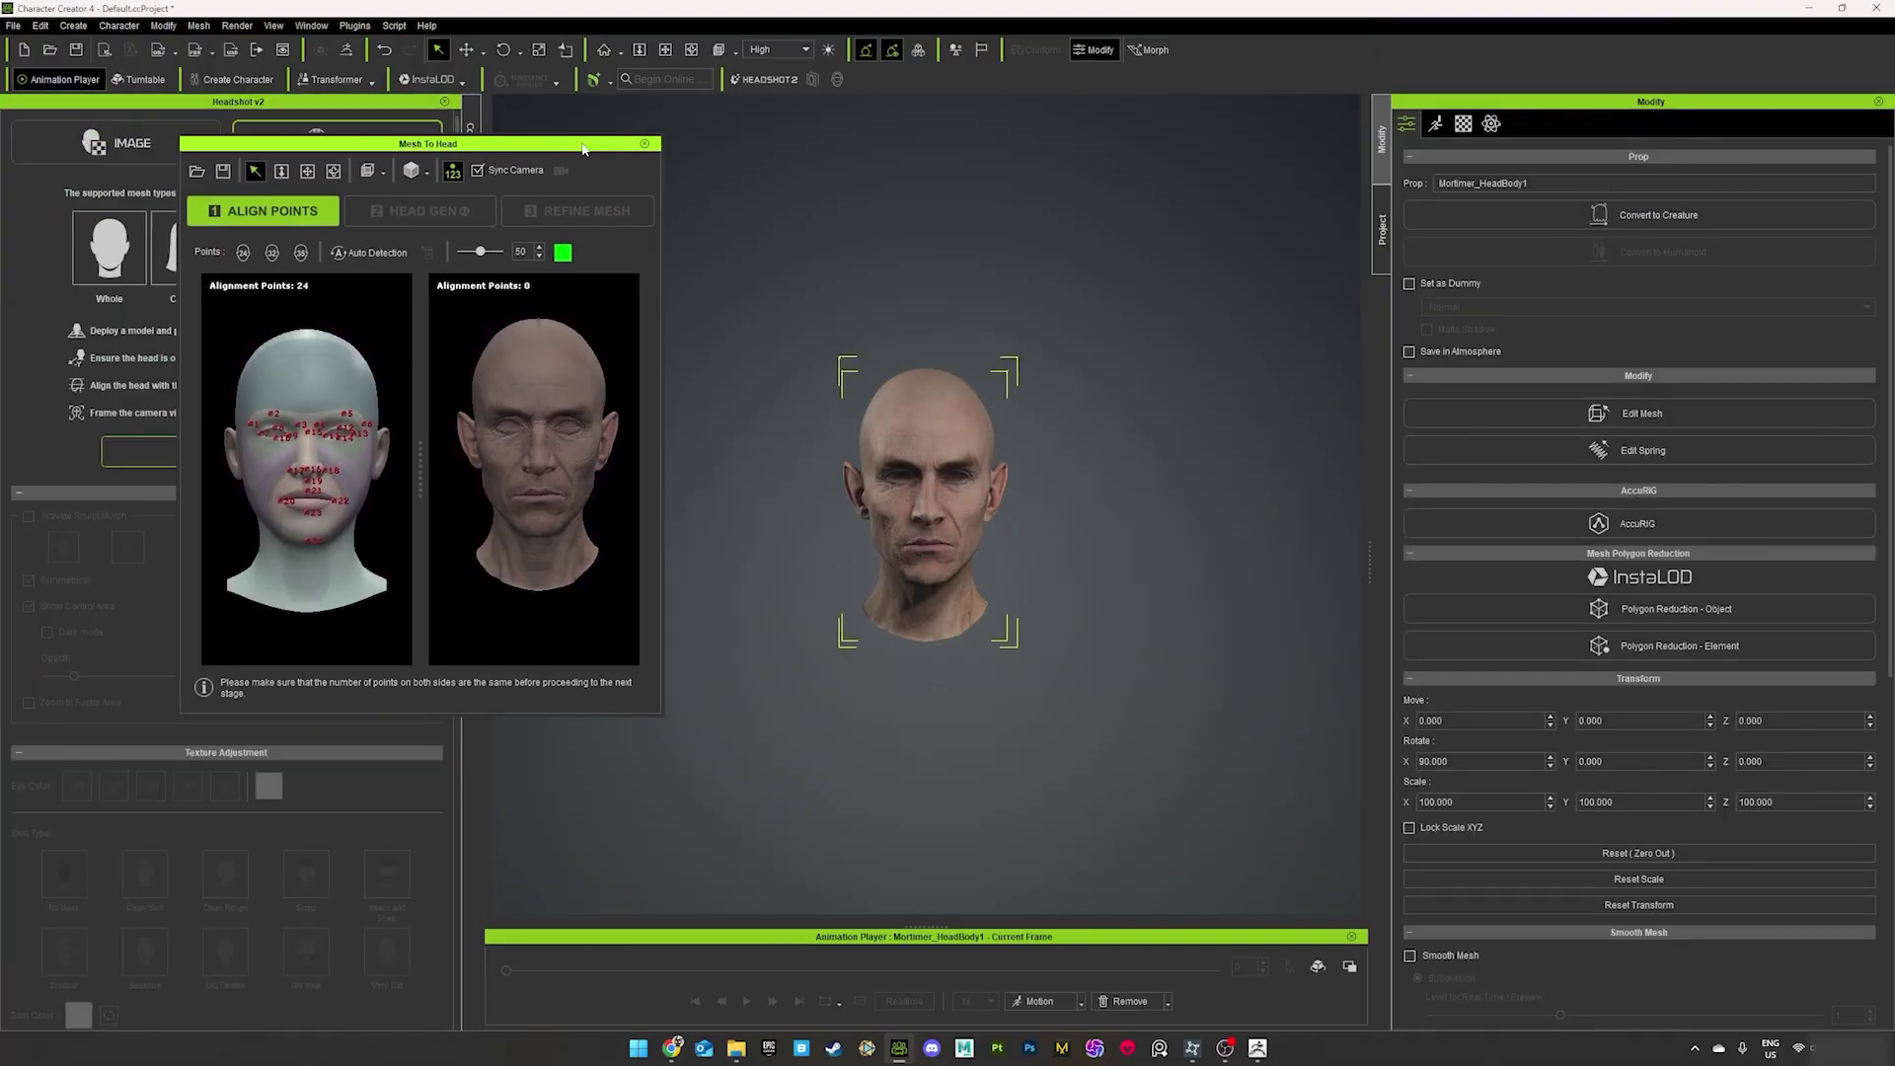
- Reposition and enlarge the Mesh To Head window so both head previews fill most of the screen
left_click_drag(765, 430, 203, 434)
left_click_drag(964, 790, 972, 1017)
left_click_drag(1016, 219, 990, 28)
left_click_drag(990, 36, 1001, 79)
left_click_drag(1638, 977, 1715, 1030)
left_click_drag(846, 77, 825, 57)
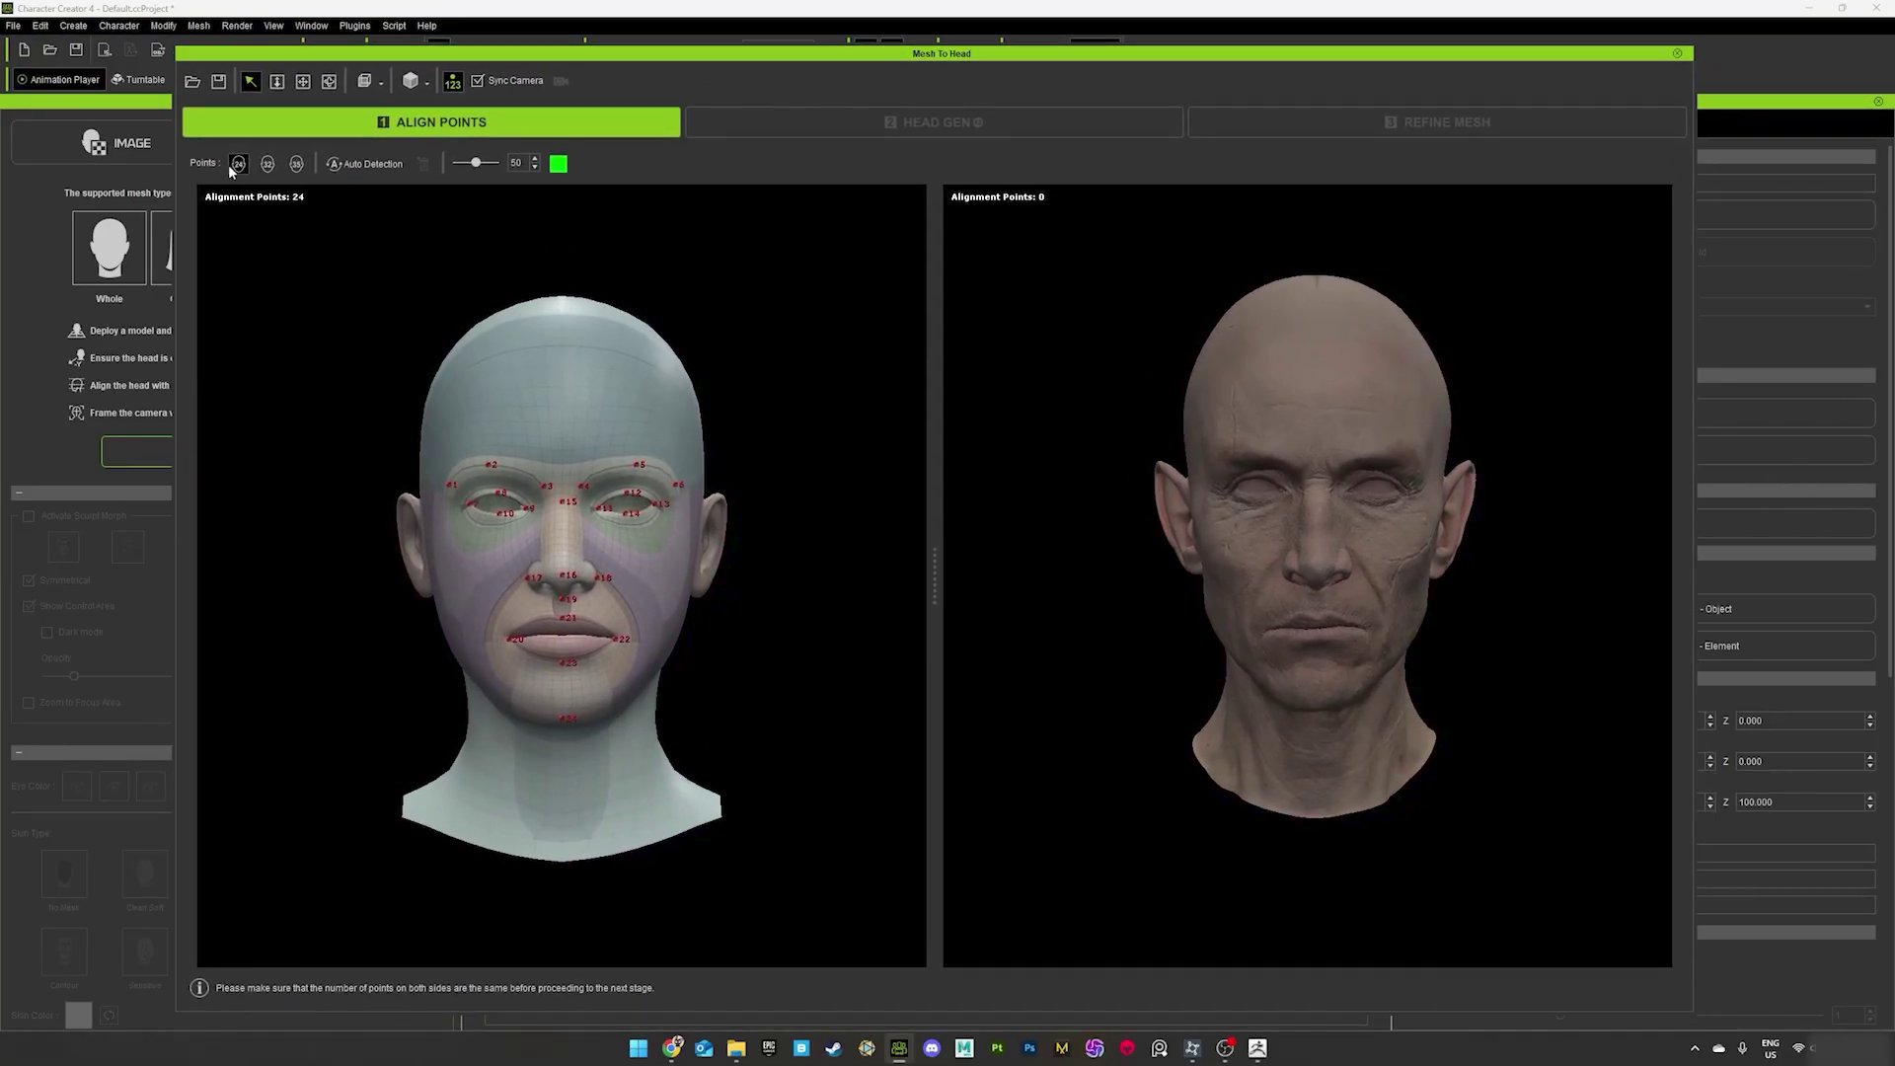
- Automatically detect the 24 alignment points on the source head mesh
middle_click_drag(366, 312, 366, 325)
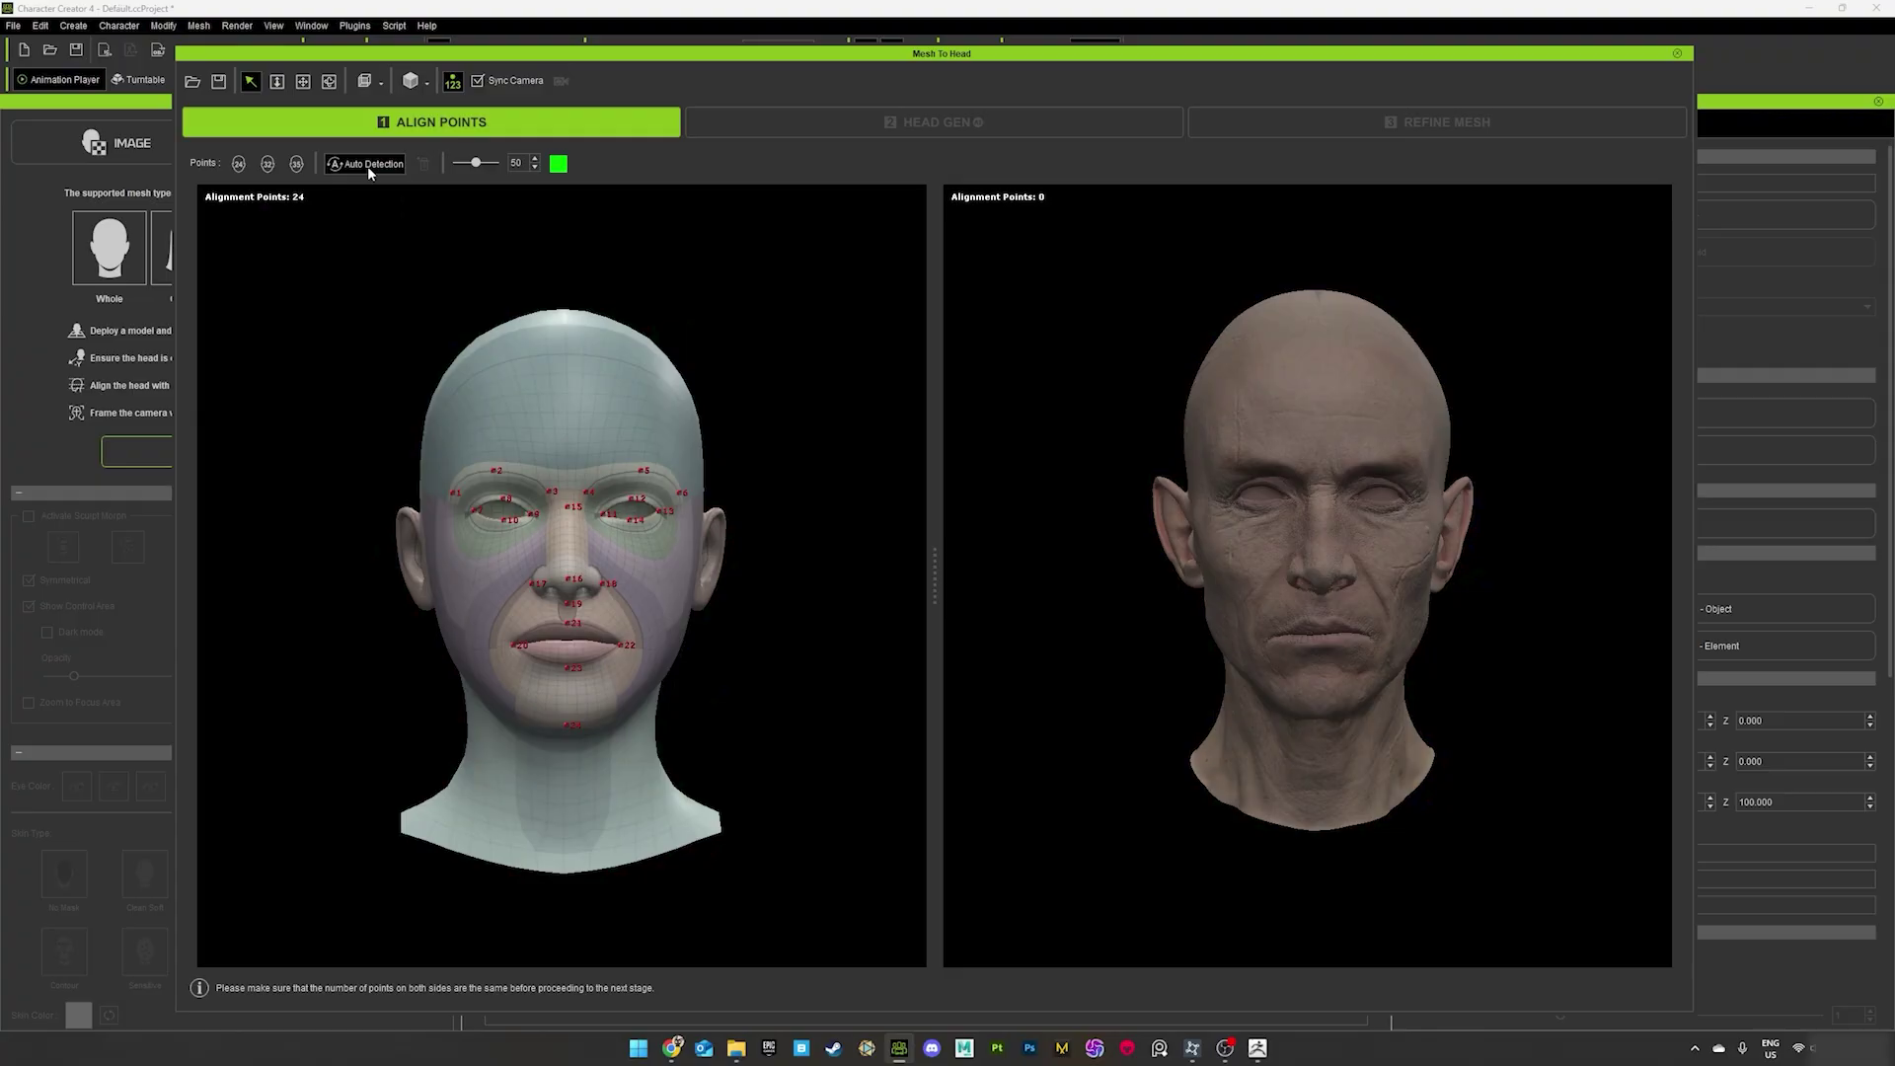
right_click_drag(1124, 548, 1342, 731)
scroll(1339, 821, "up", 4)
scroll(1339, 775, "up", 3)
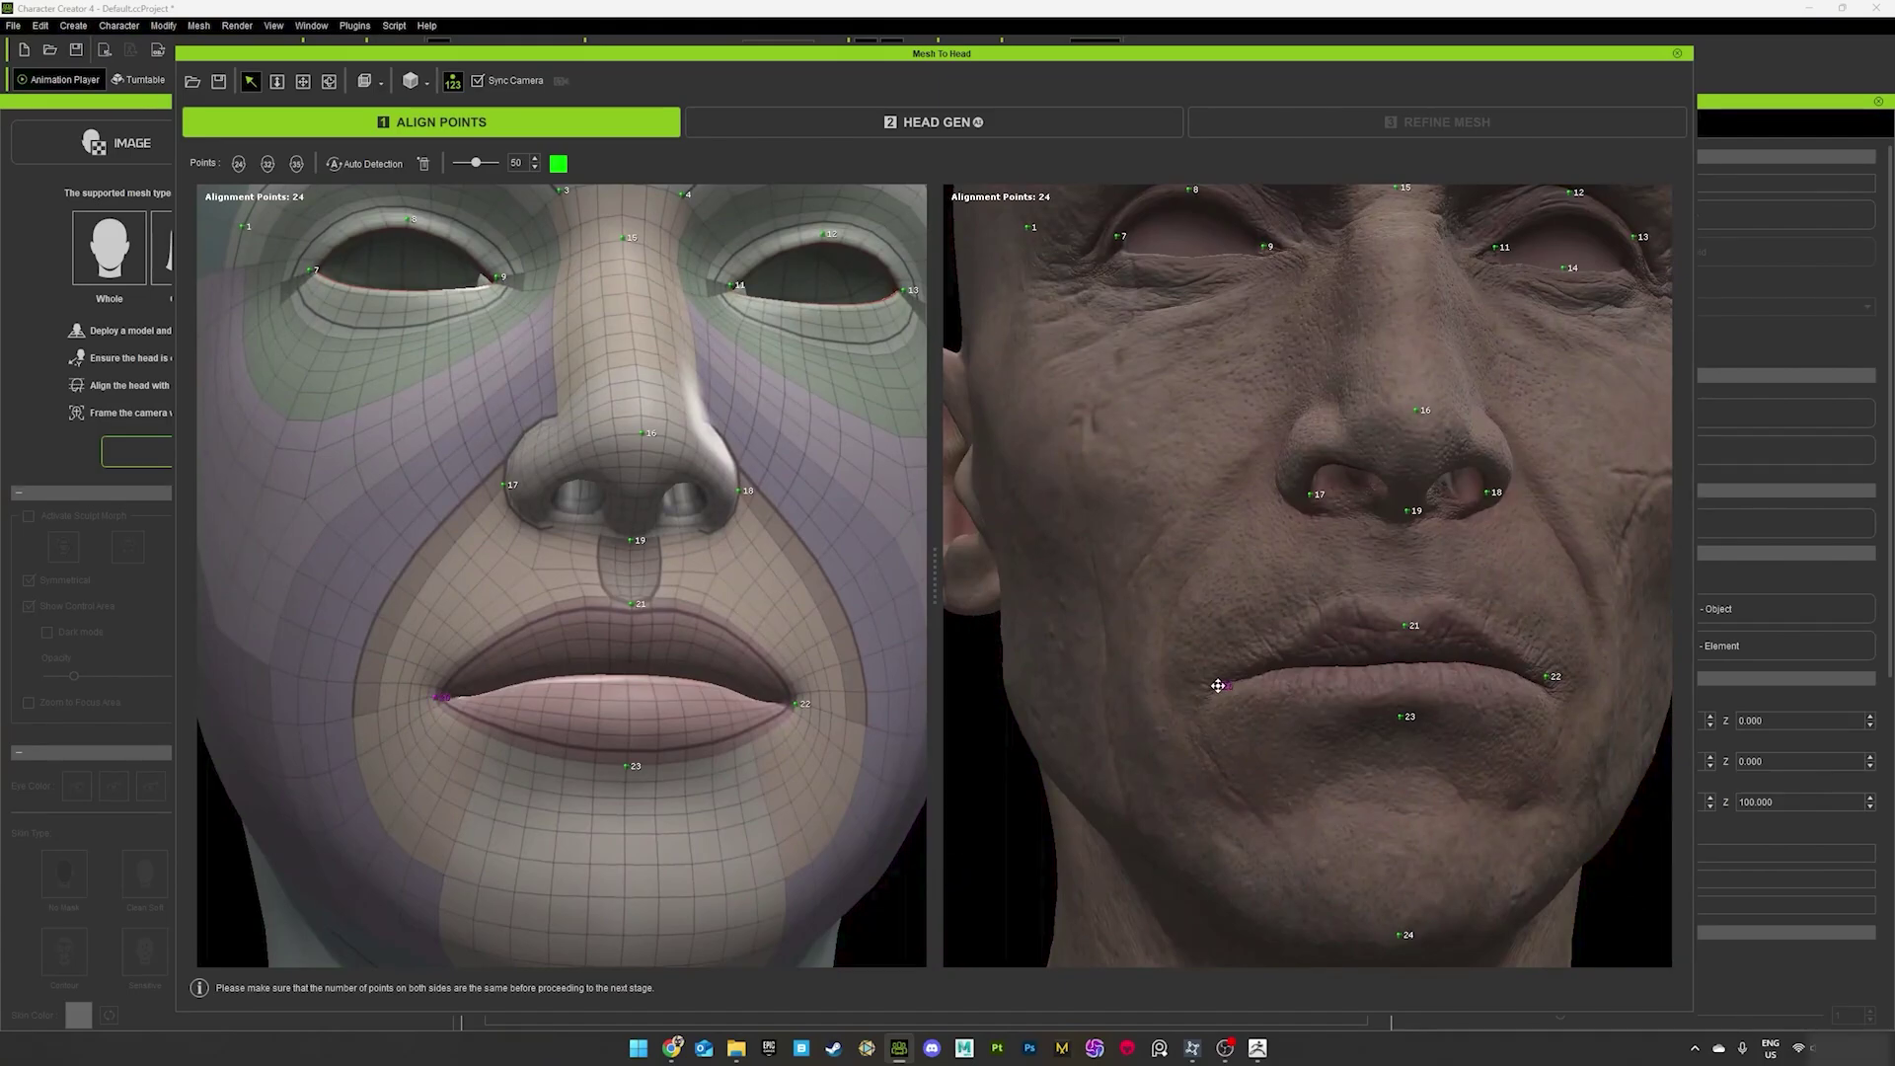
- Reposition alignment points 20, 21 and 22 at the mouth corners and upper lip of the source head
left_click_drag(1218, 685, 1210, 686)
right_click_drag(1210, 686, 1115, 682)
left_click_drag(1290, 626, 1290, 618)
left_click_drag(1451, 659, 1460, 666)
right_click_drag(1460, 666, 1373, 730)
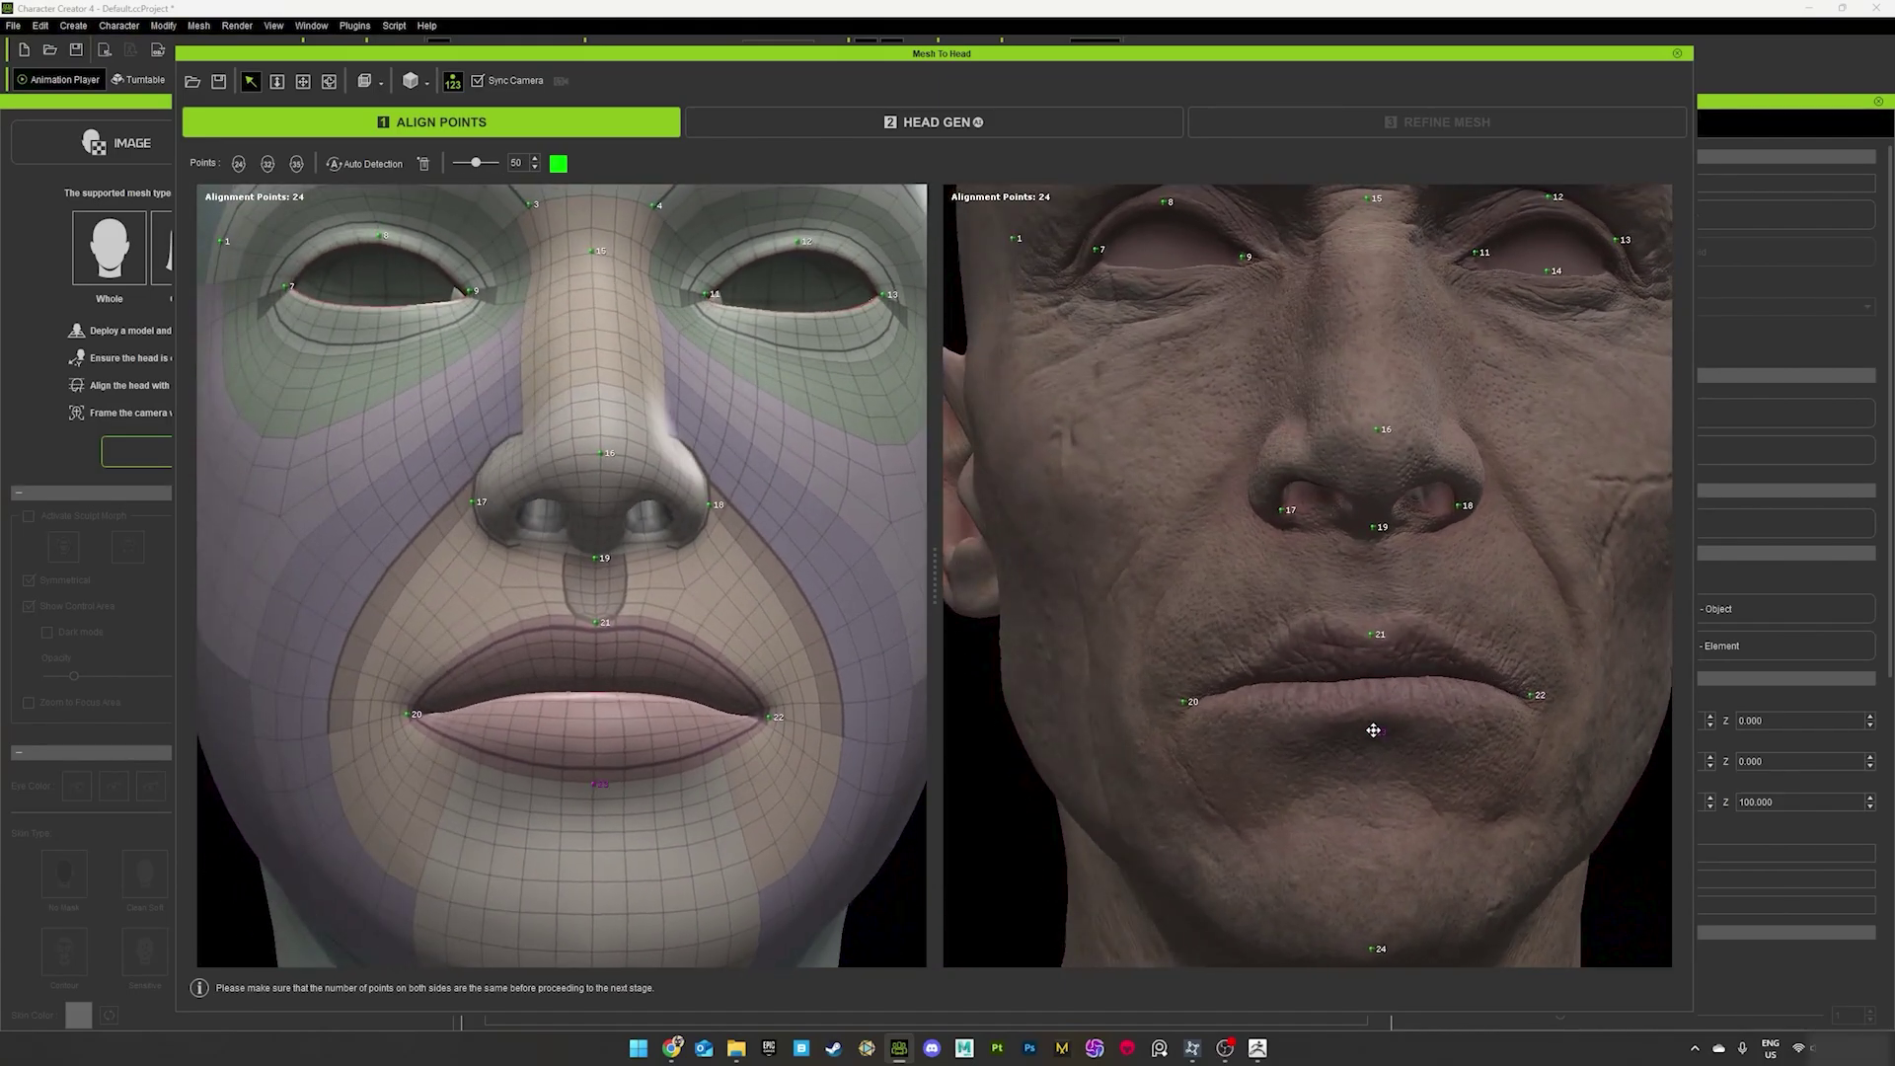
right_click_drag(1407, 653, 1354, 577)
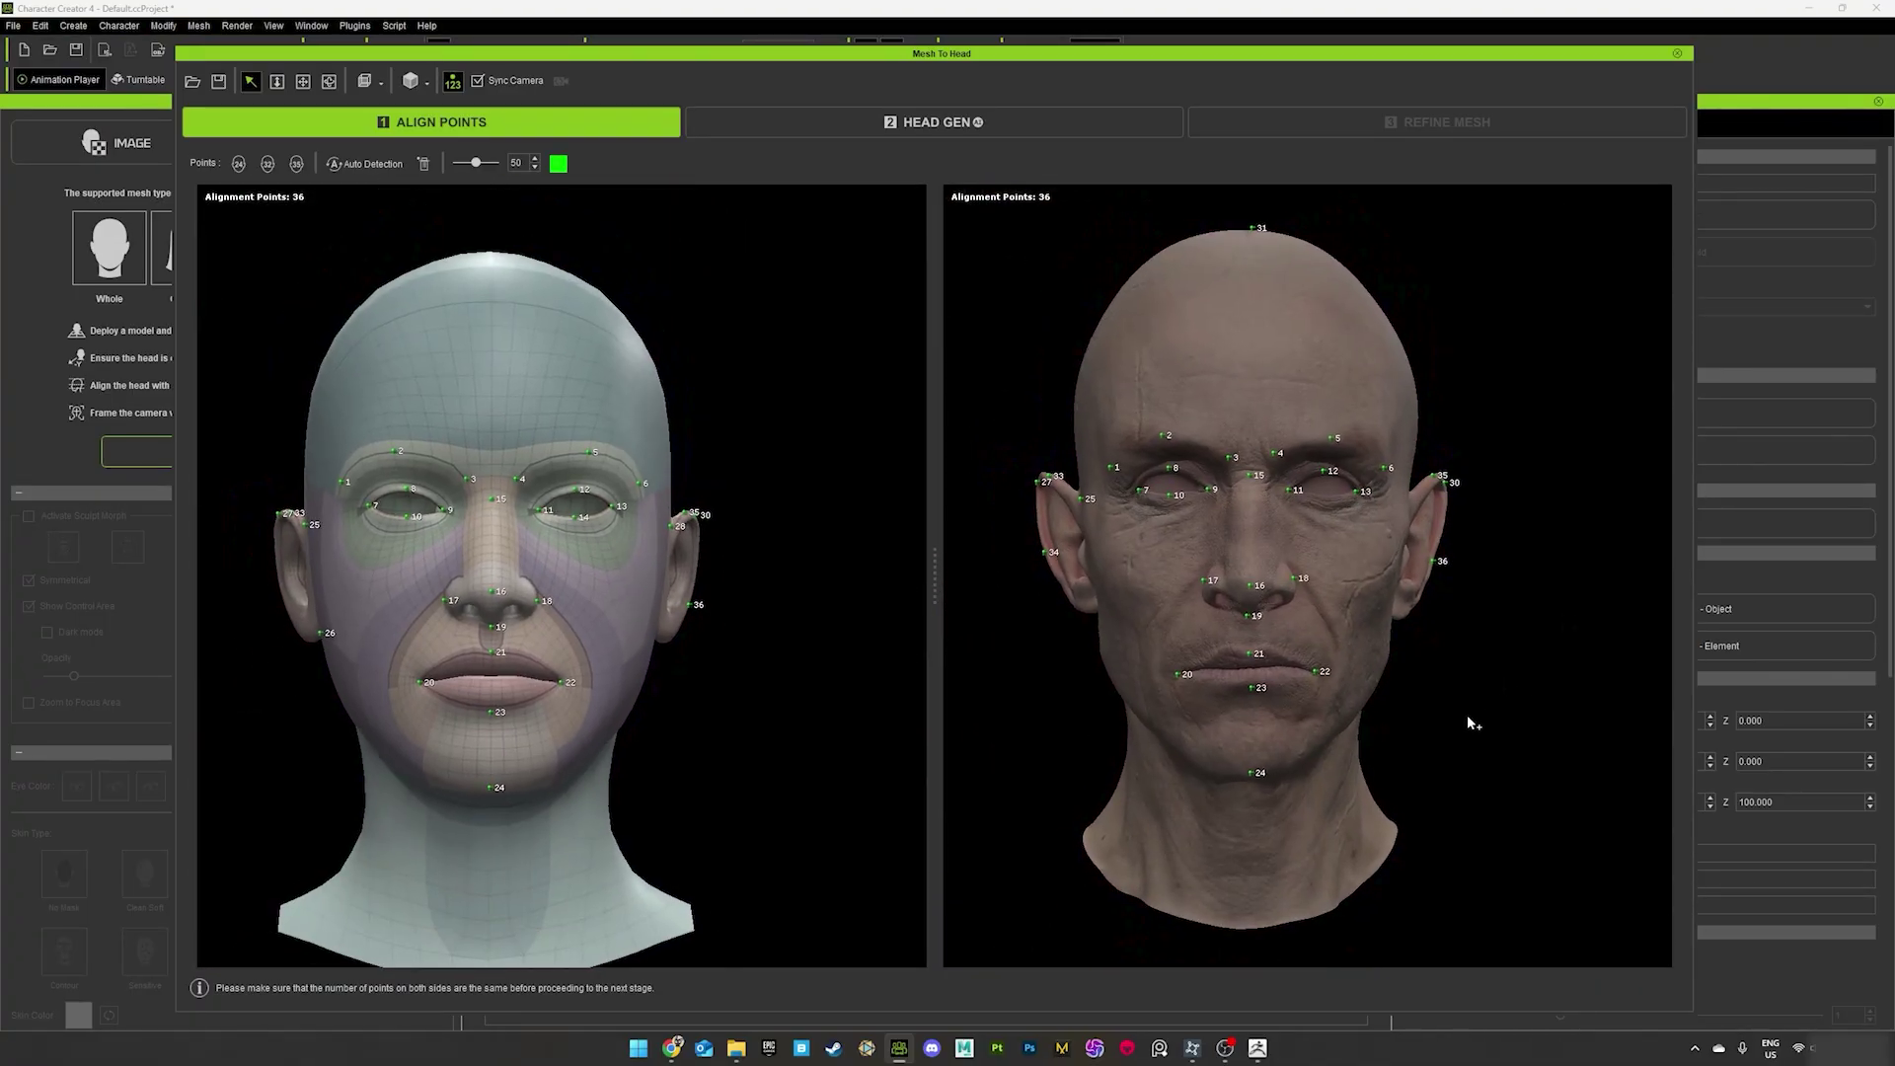
- Generate and refine the head from the alignment points, and attach it to a male body with 2048 textures and no mask
left_click(972, 123)
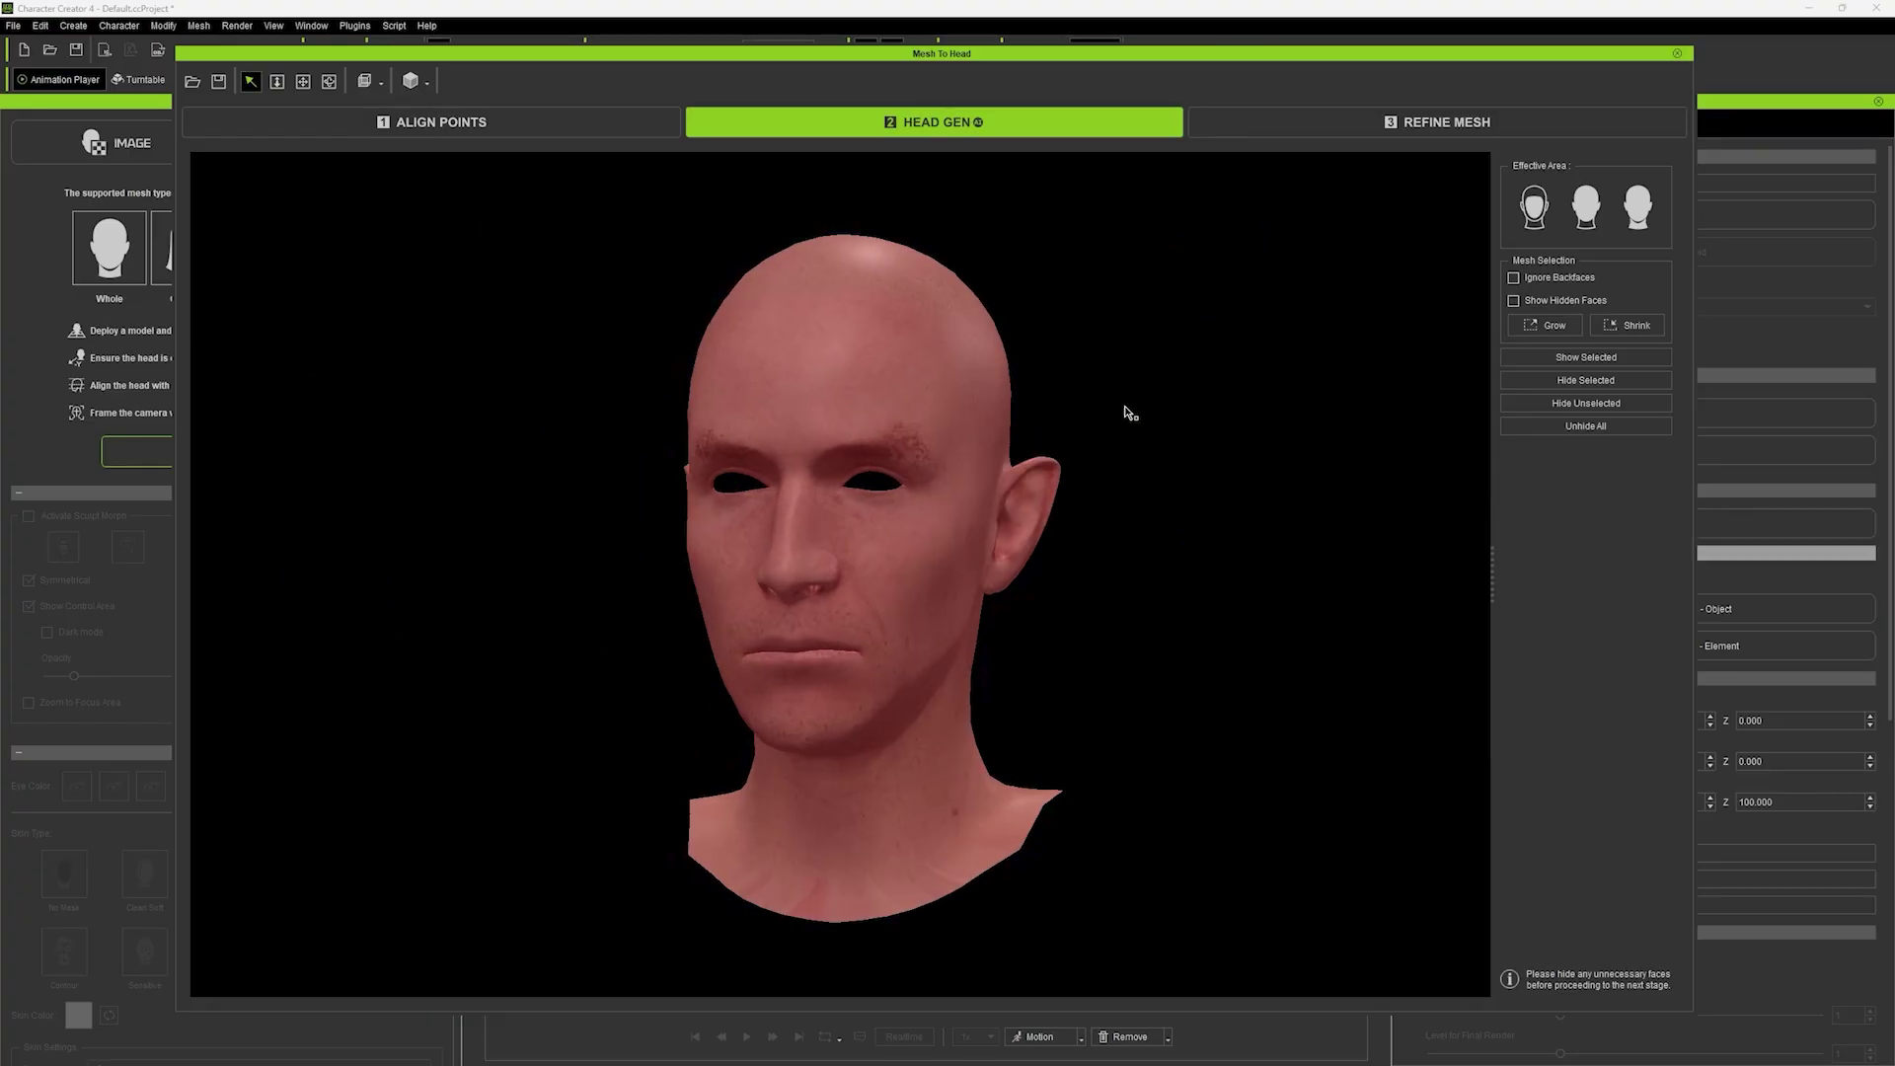
left_click(1447, 122)
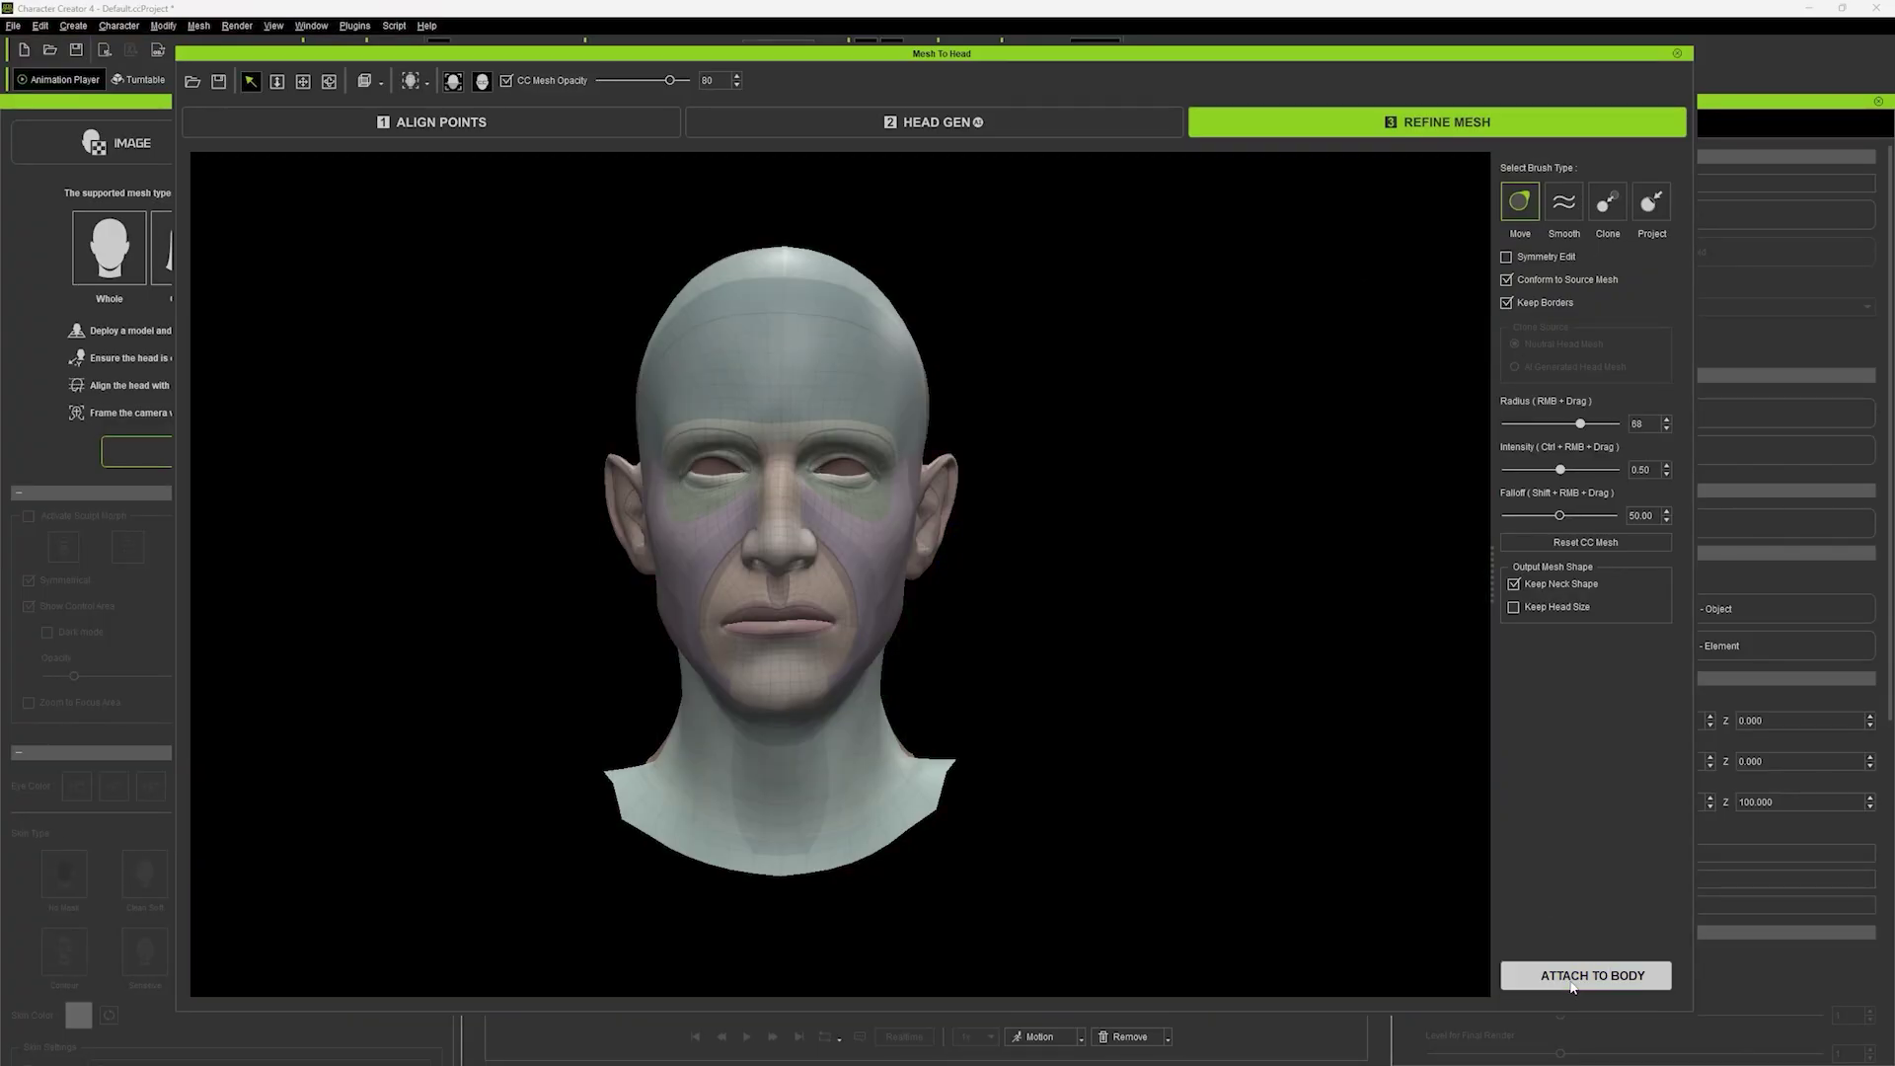
left_click(1573, 983)
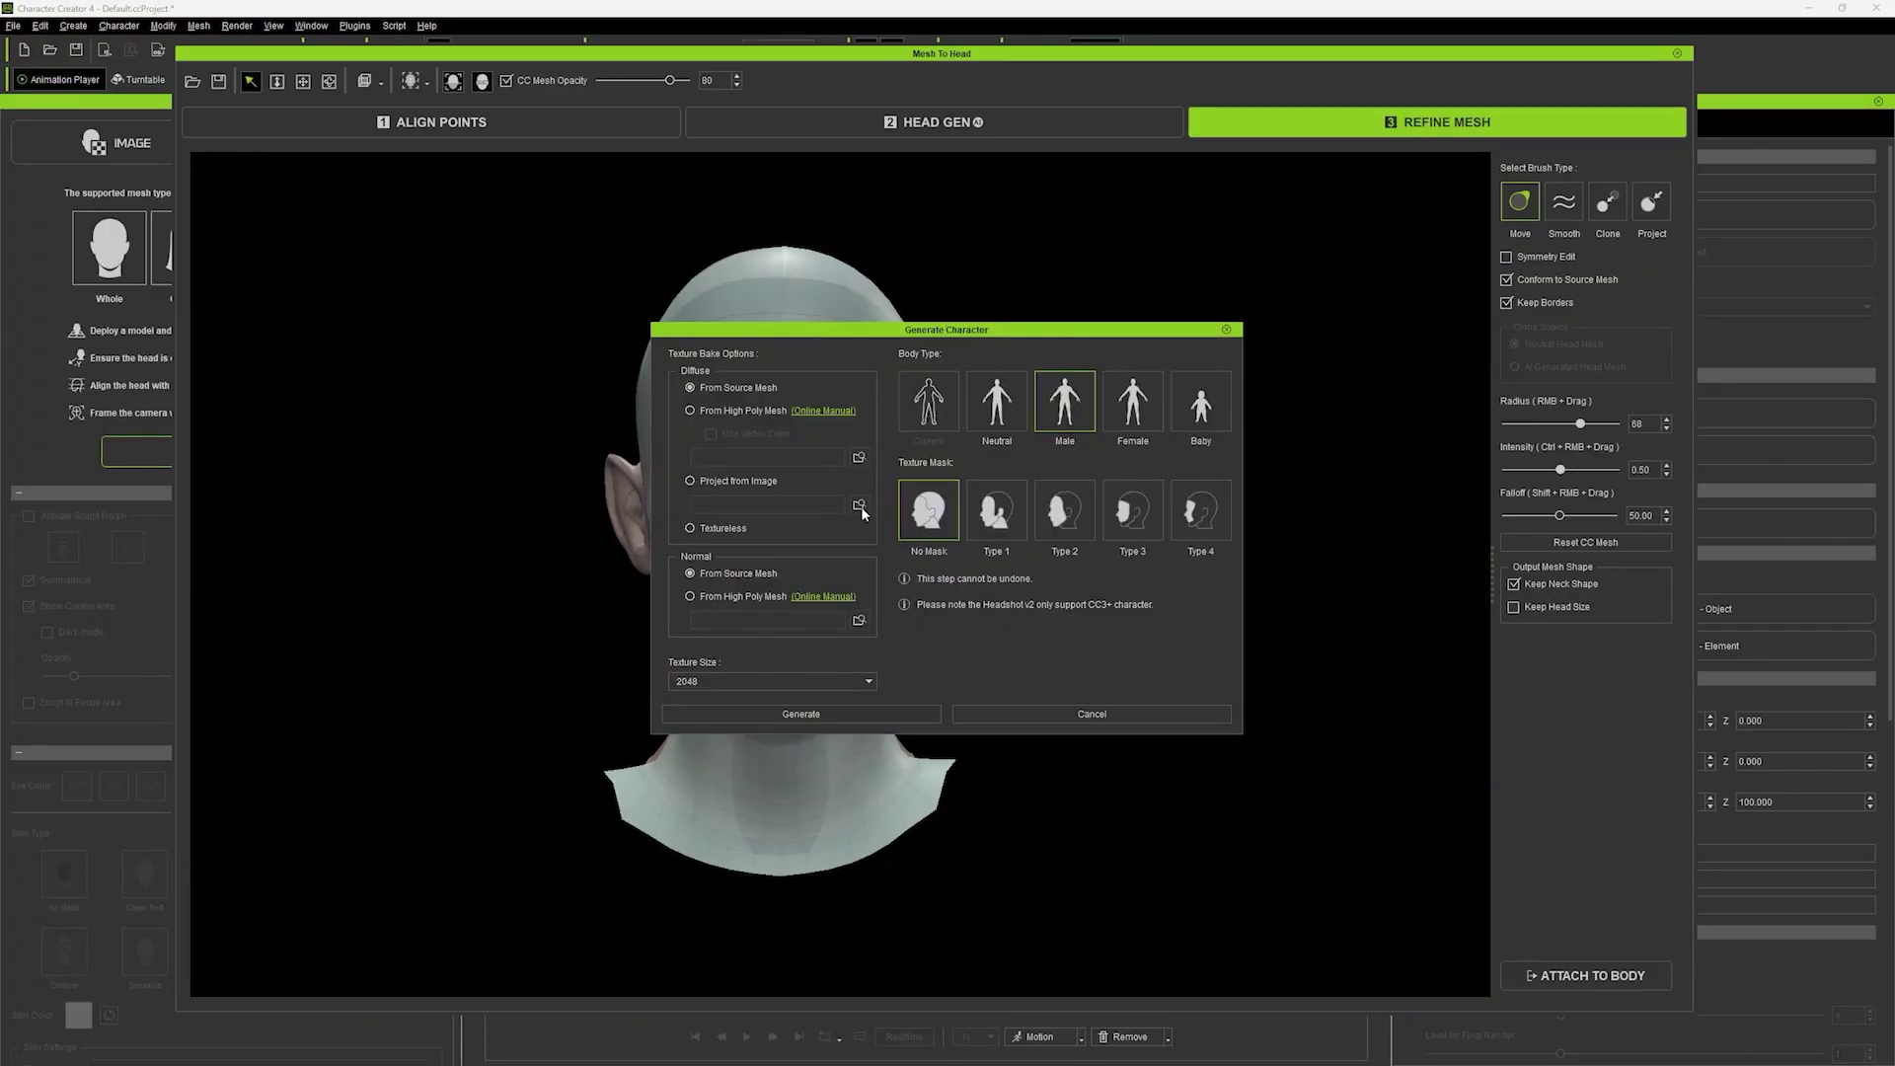
left_click(843, 717)
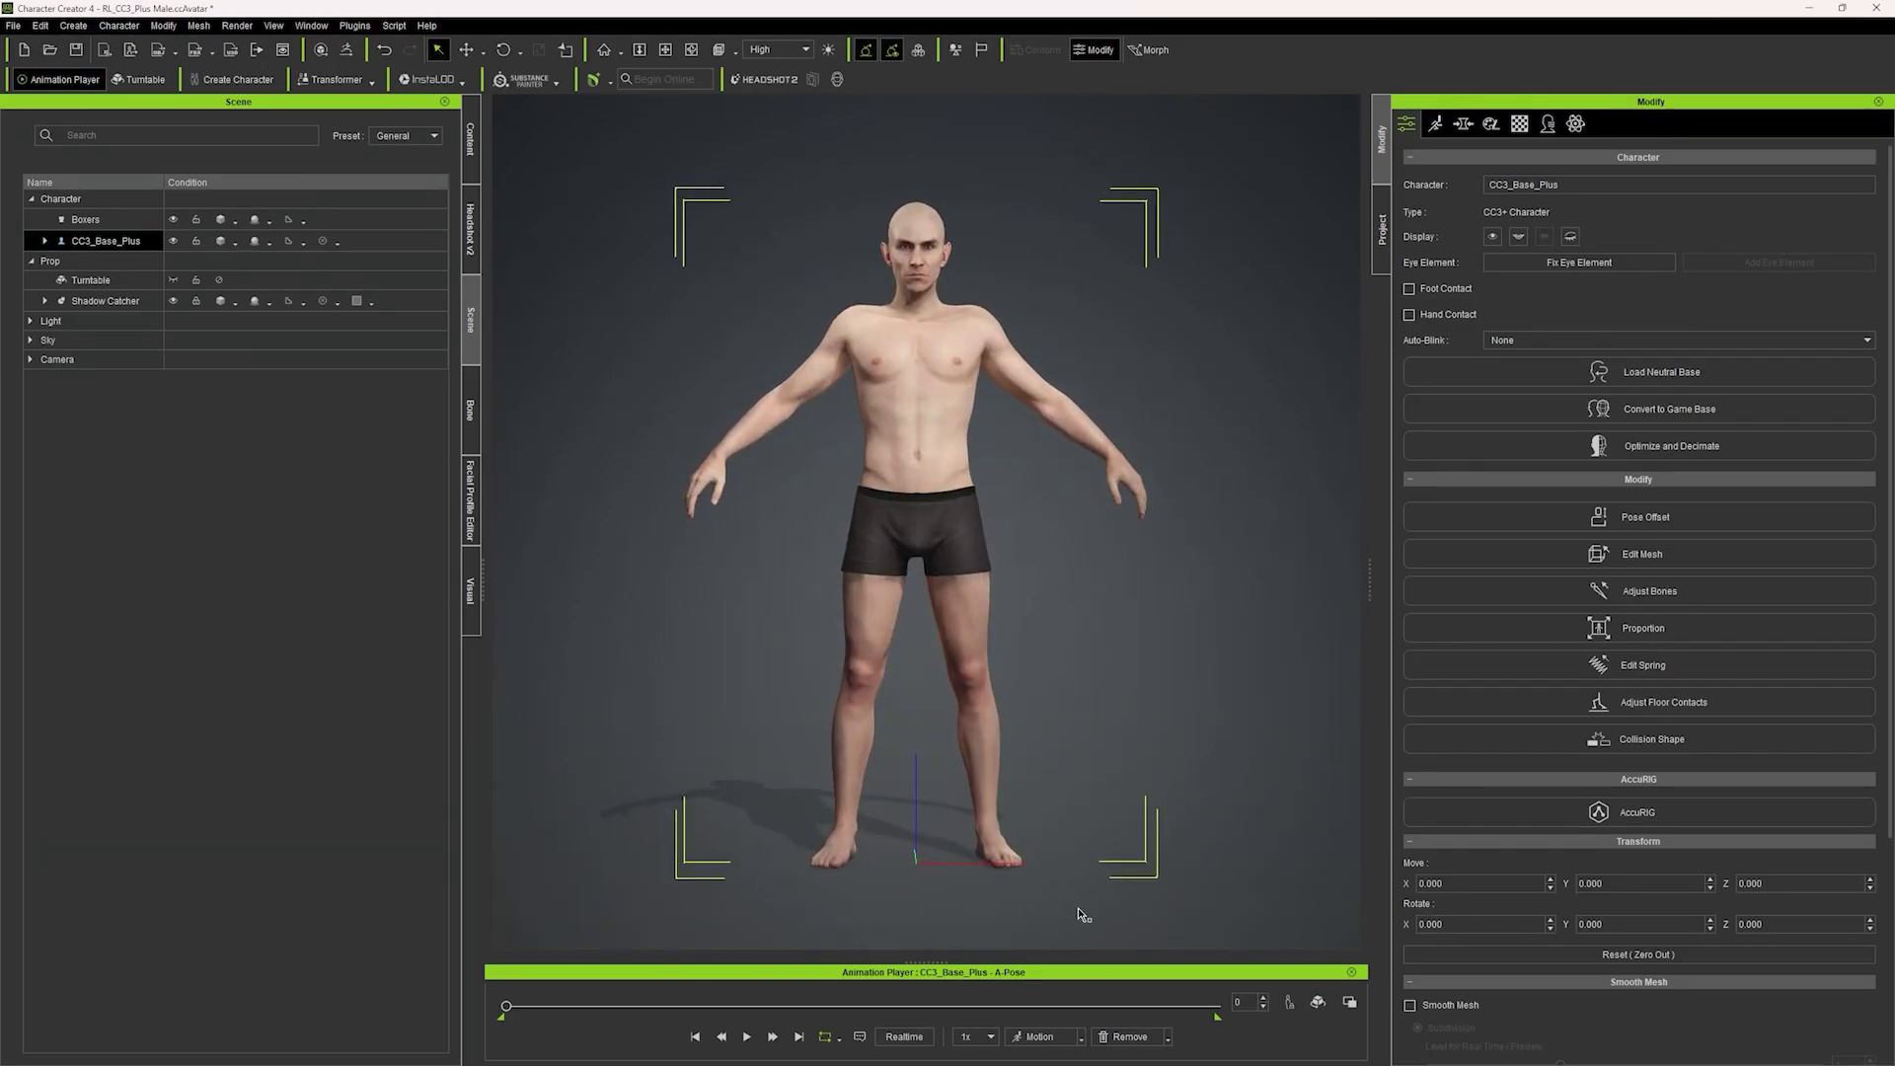
- Play the Full Body and Full Face calibration motions on the generated character to check its rig
left_click(1036, 1036)
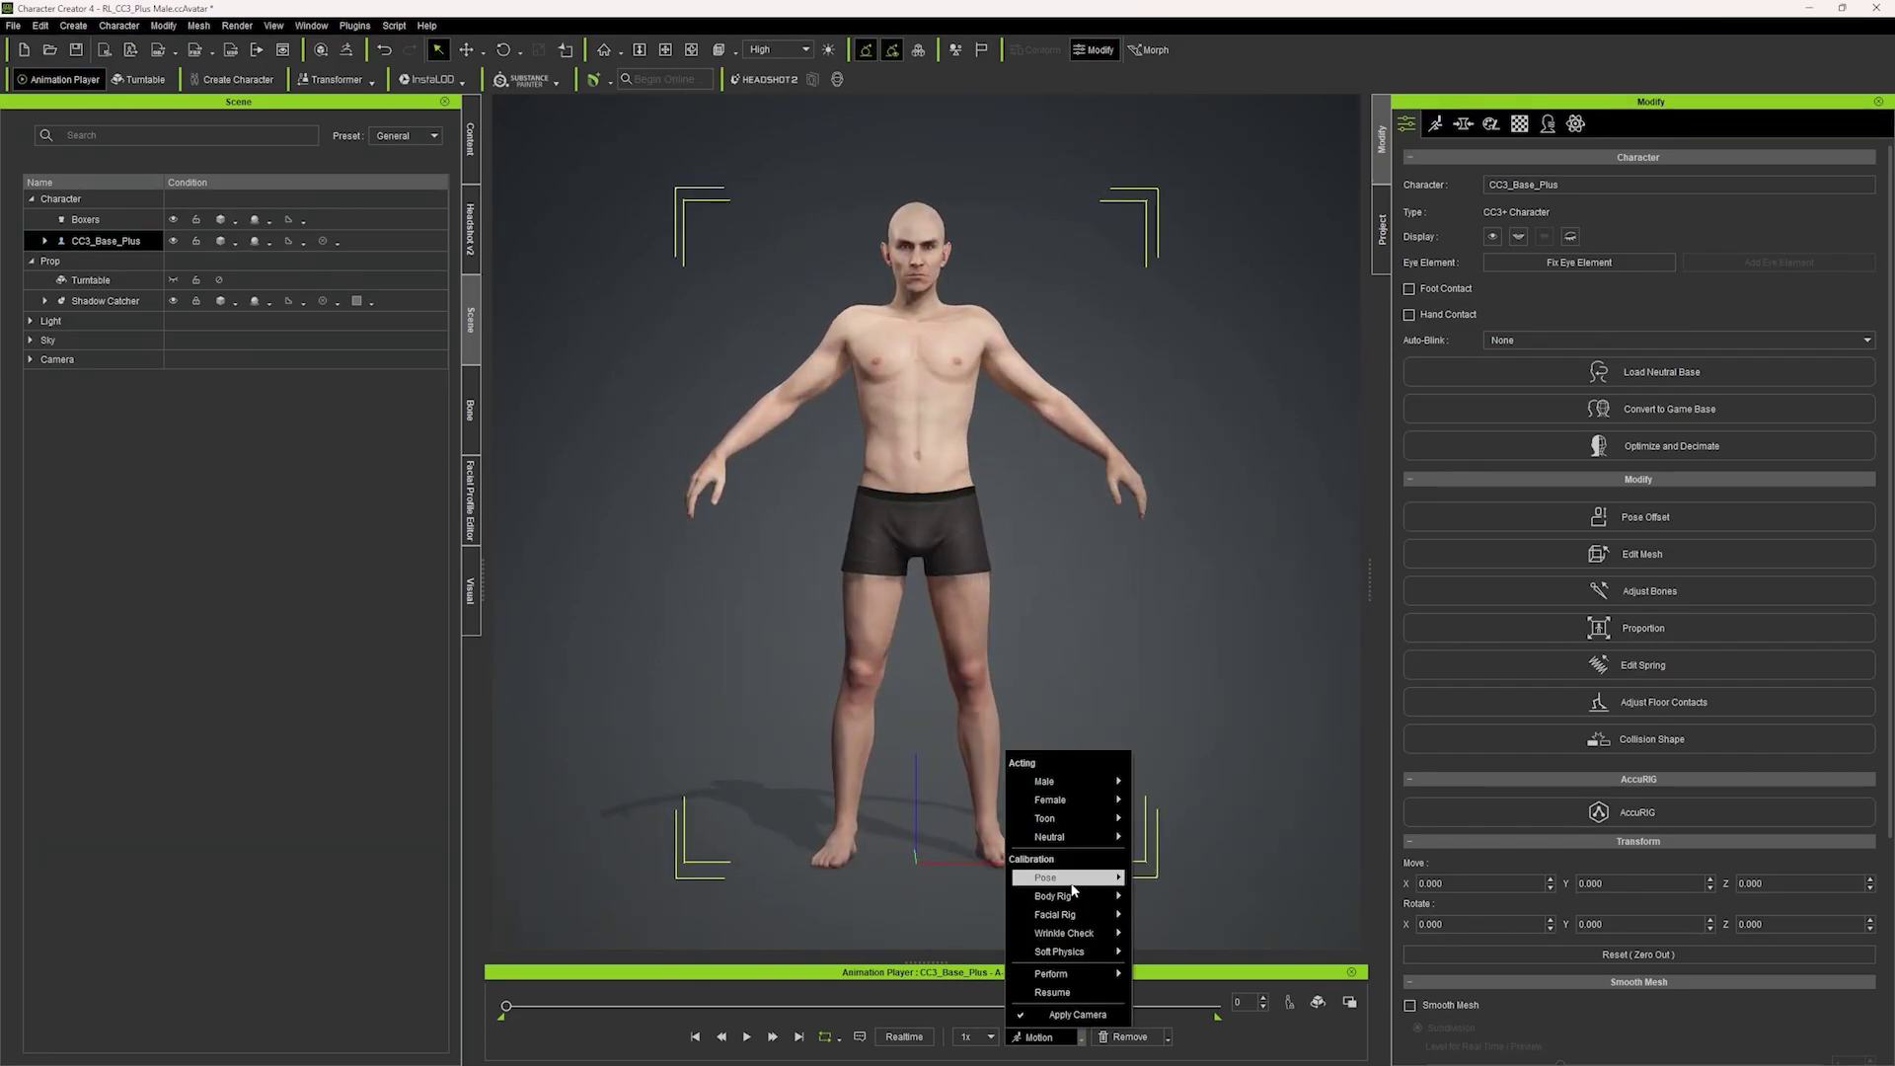
left_click(1174, 896)
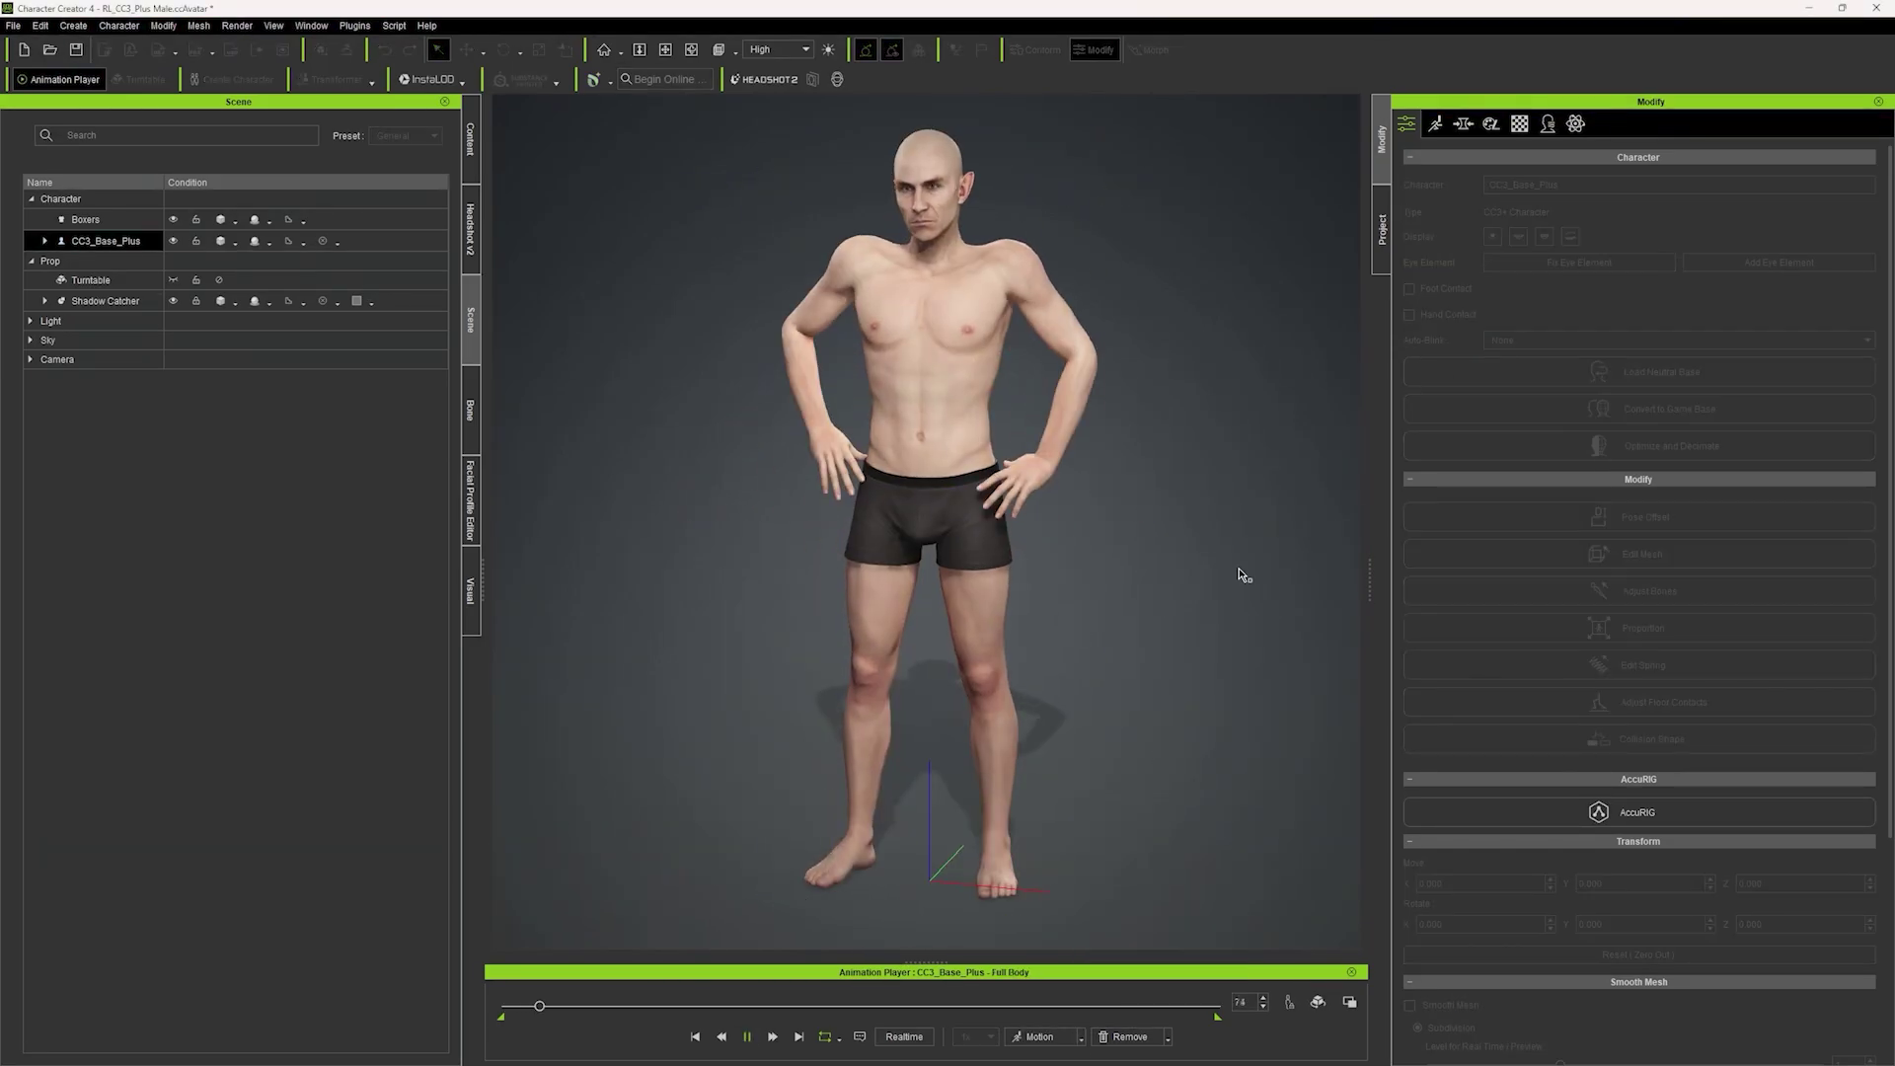
left_click(1037, 1036)
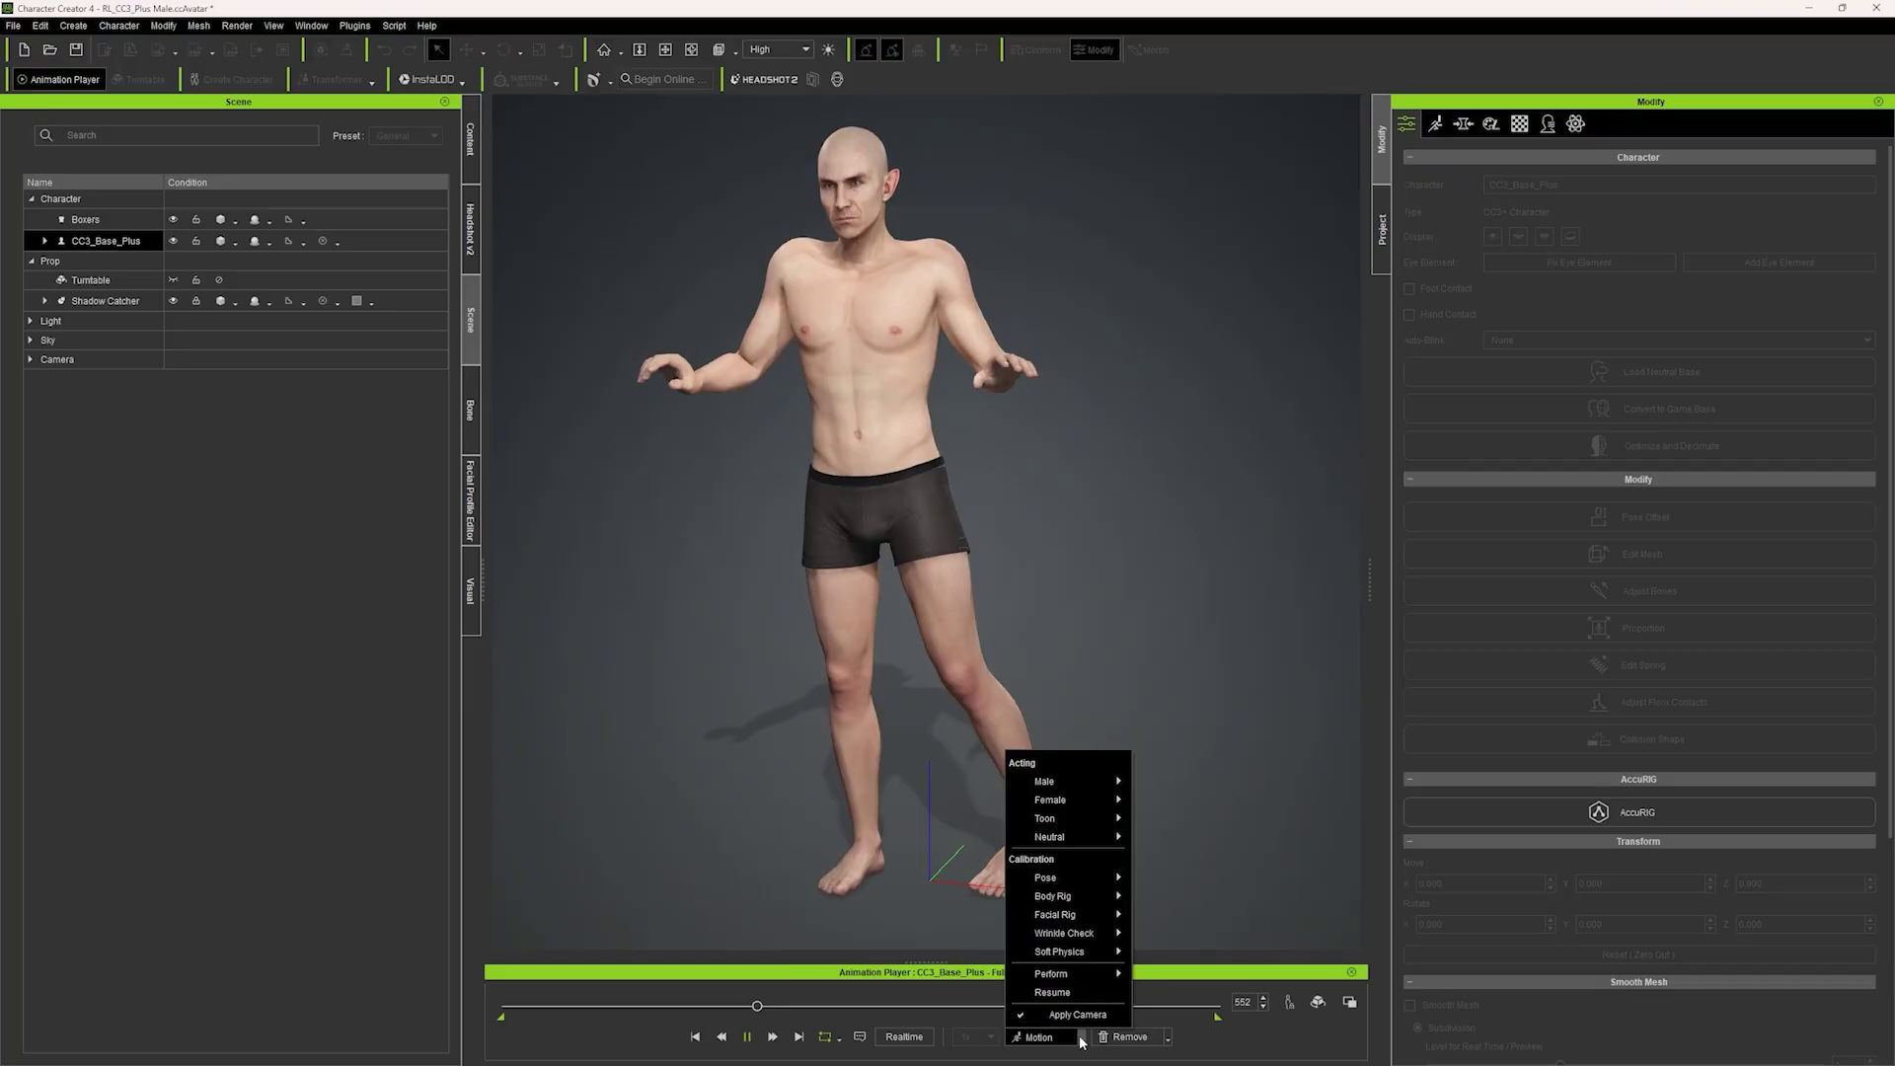
mouse_move(1086, 914)
left_click(1177, 906)
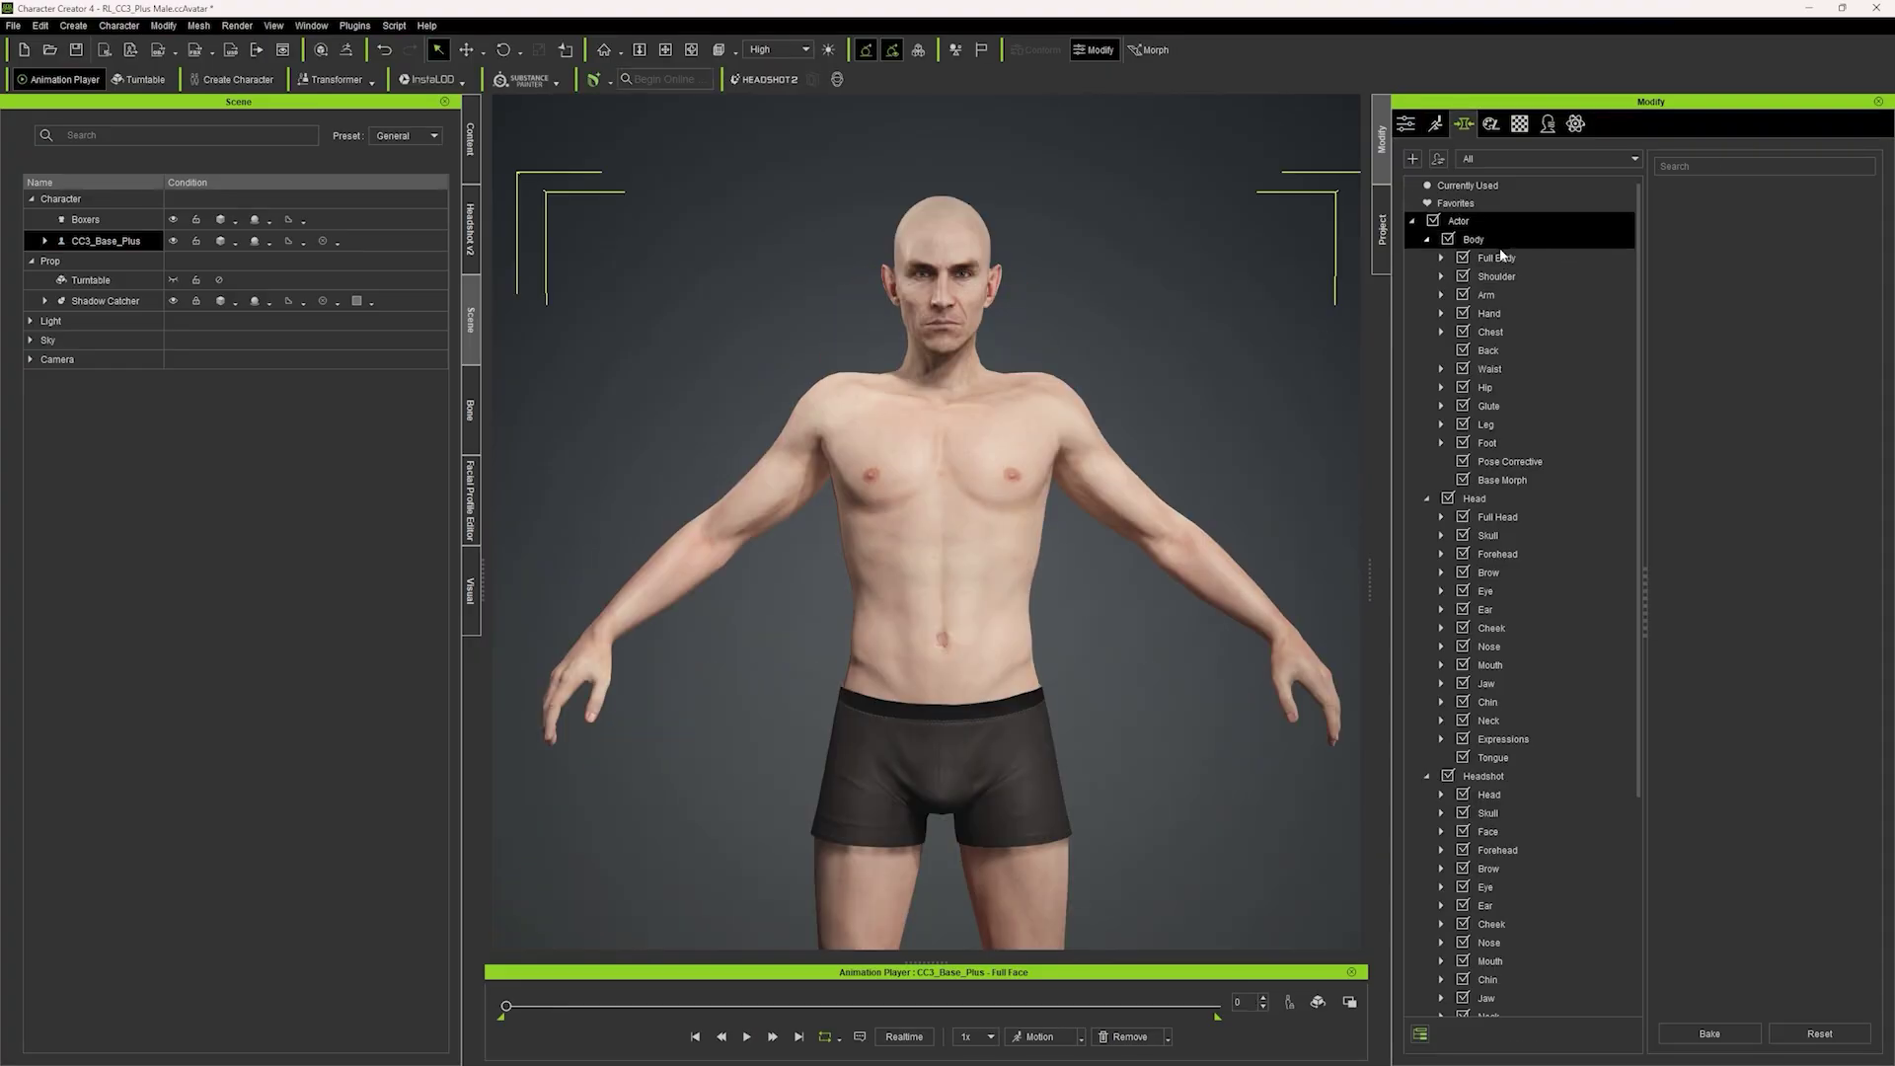
- Try the CC3_Base Female head morph on the character and browse the other head and eye morphs
left_click(1501, 252)
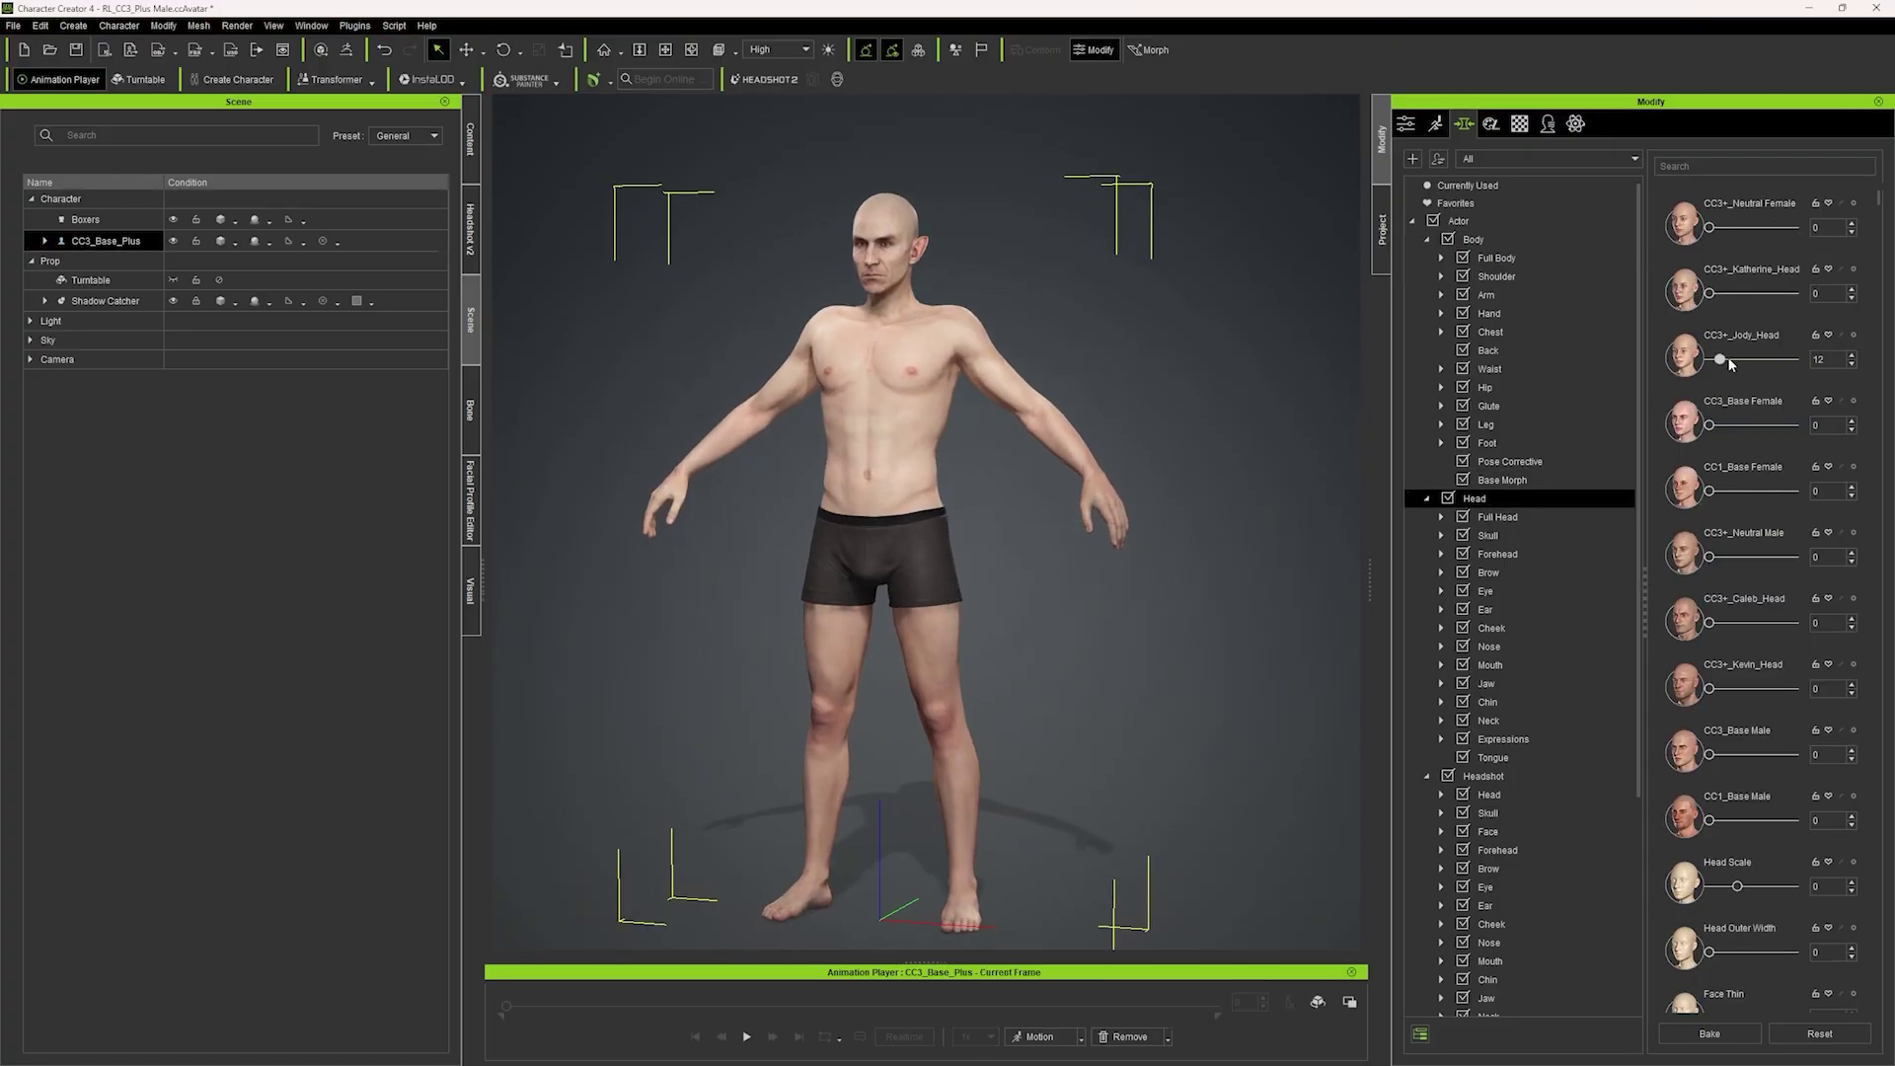
left_click_drag(1708, 425, 1792, 426)
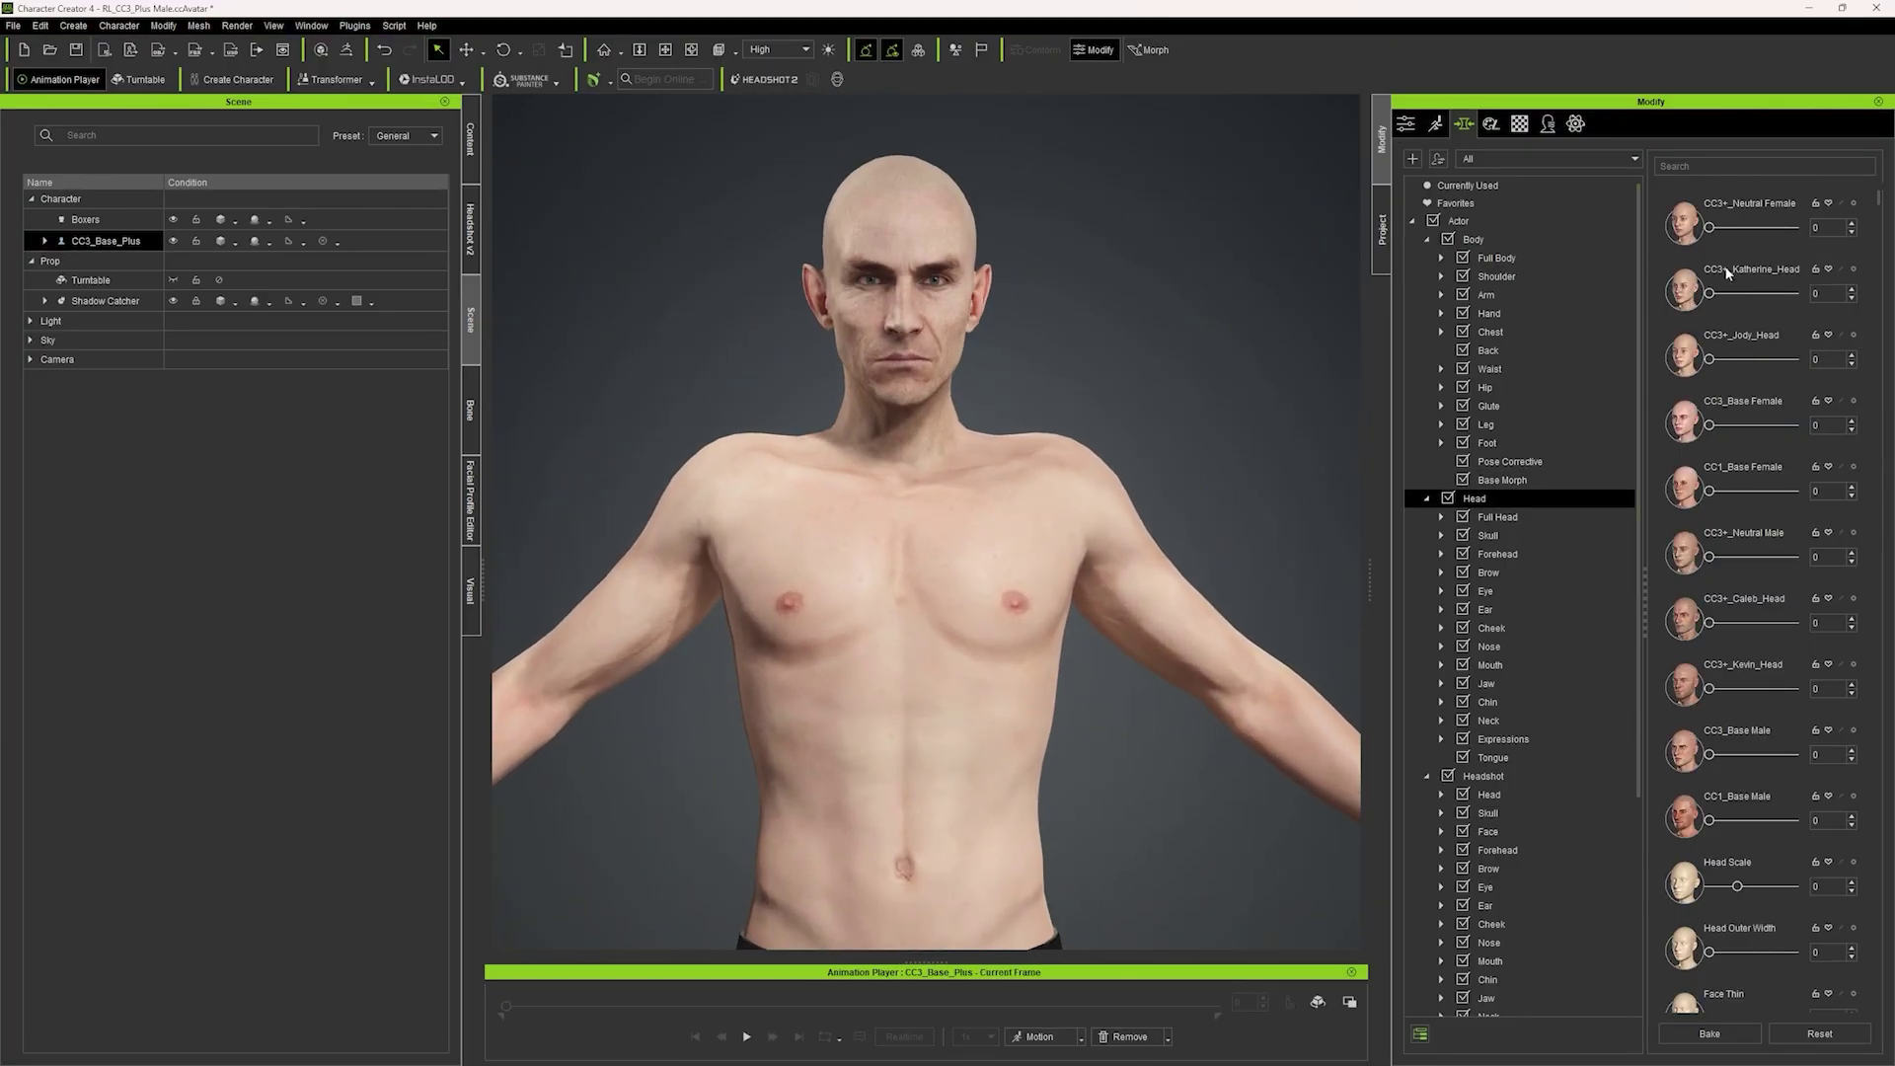
scroll(1520, 759, "down", 3)
left_click(1484, 592)
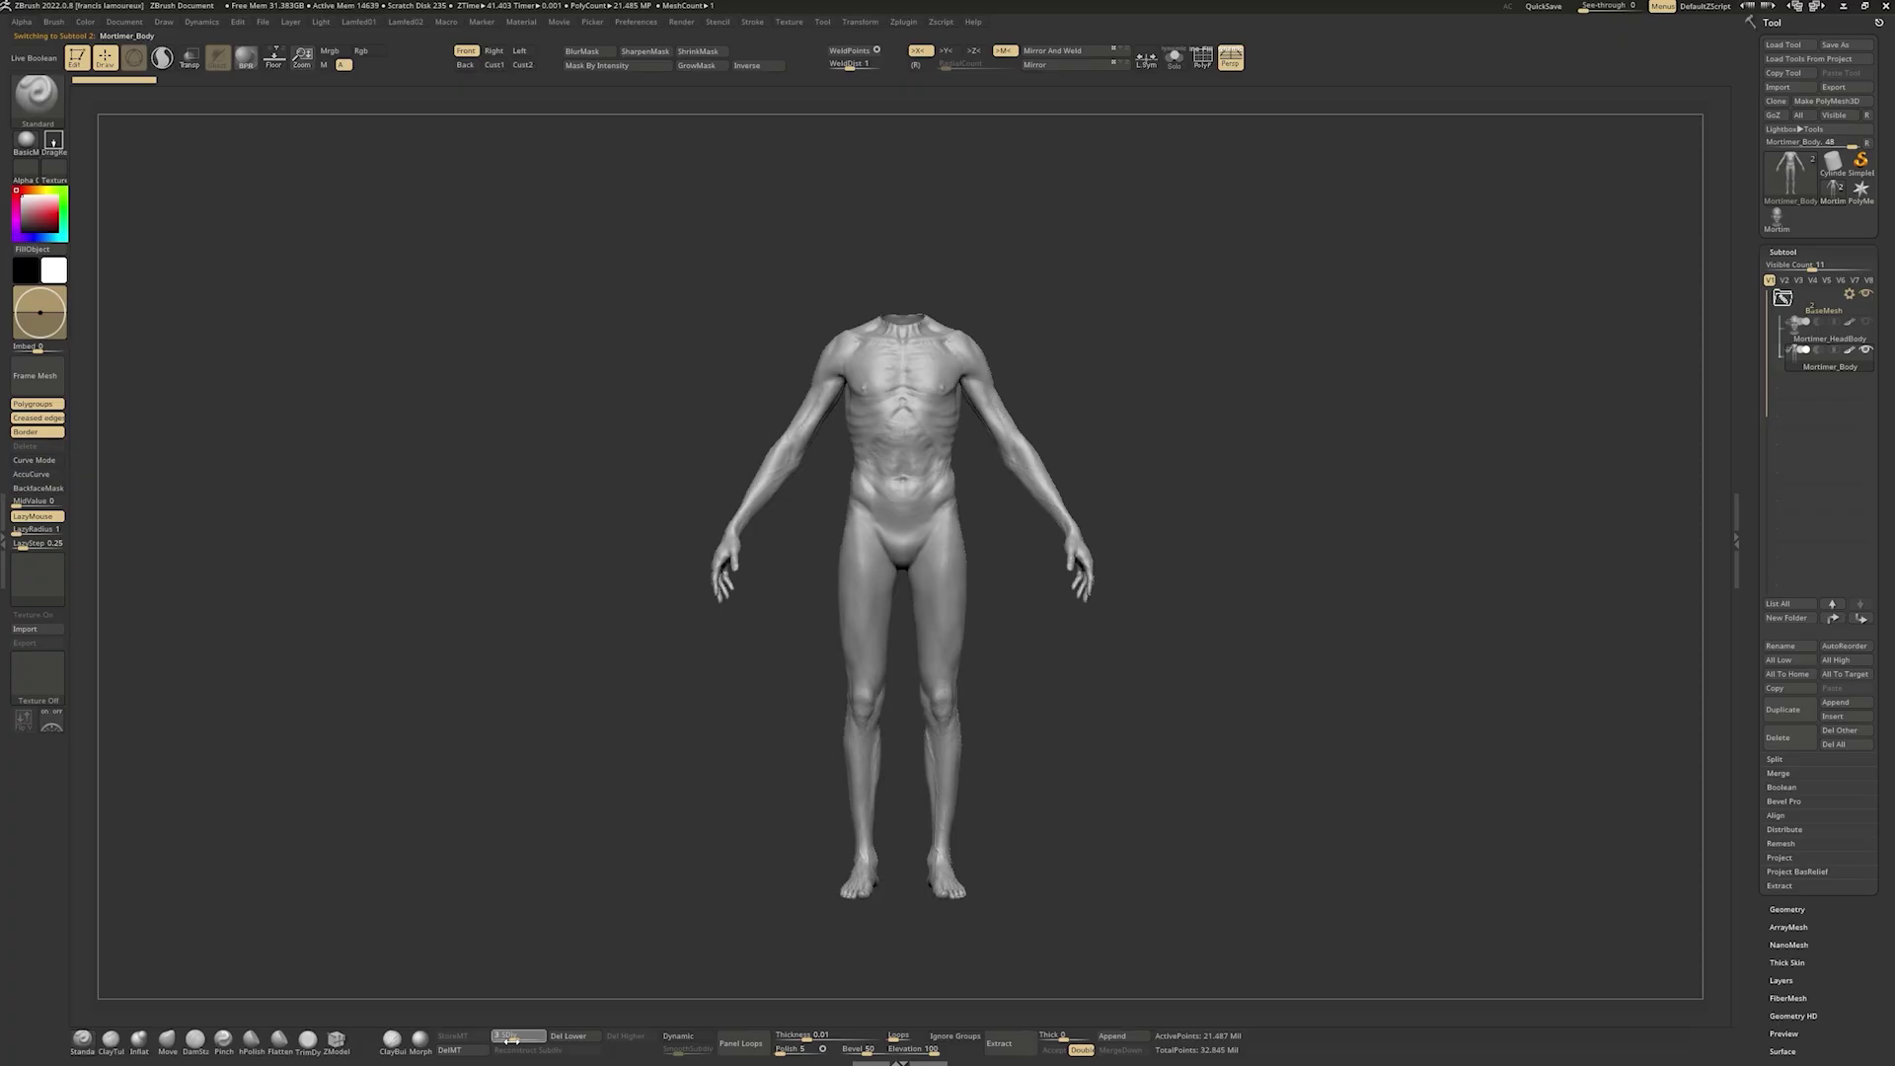
- Set the Mortimer_Body subtool to subdivision level 2 in ZBrush
key("2")
left_click(1183, 736)
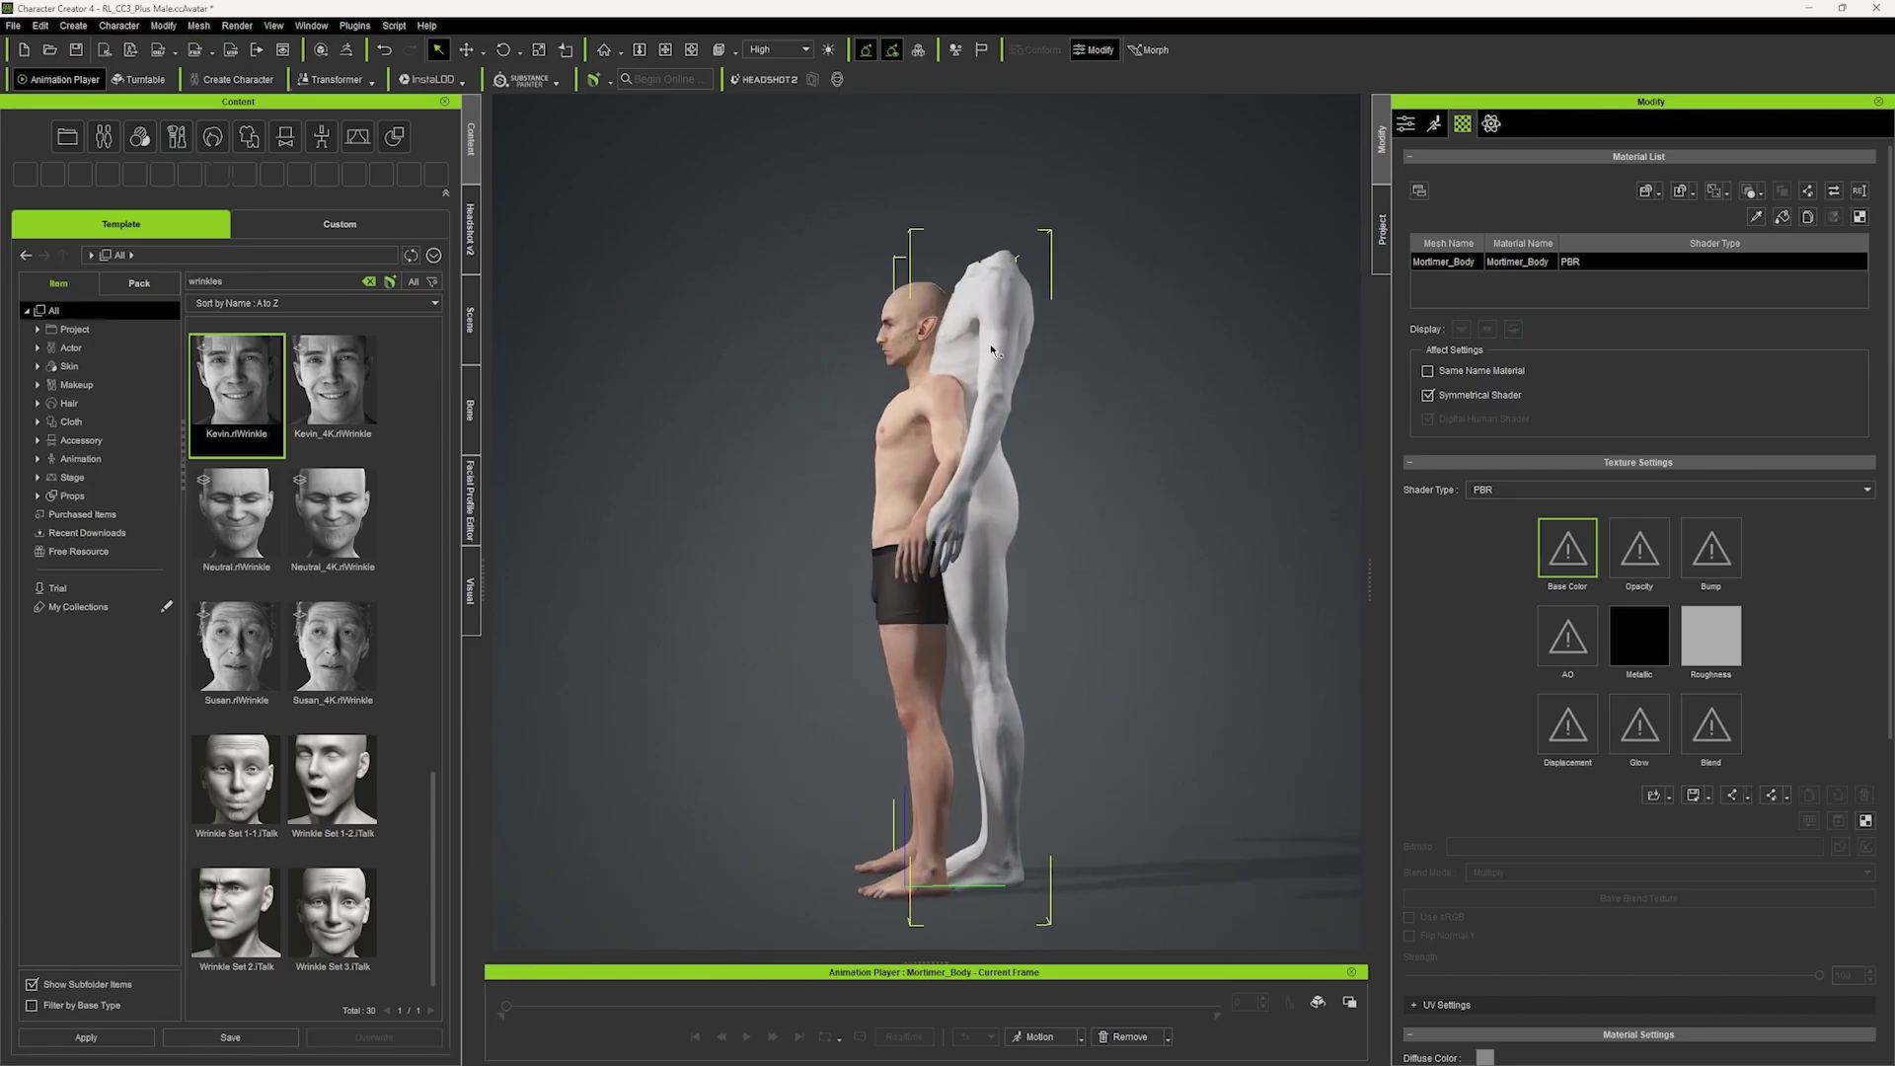
- Lower the material opacity of the imported Mortimer_Body mesh to make it see-through
left_click(947, 415)
left_click_drag(991, 343, 1140, 536, "alt")
left_click(1007, 385)
left_click(987, 444)
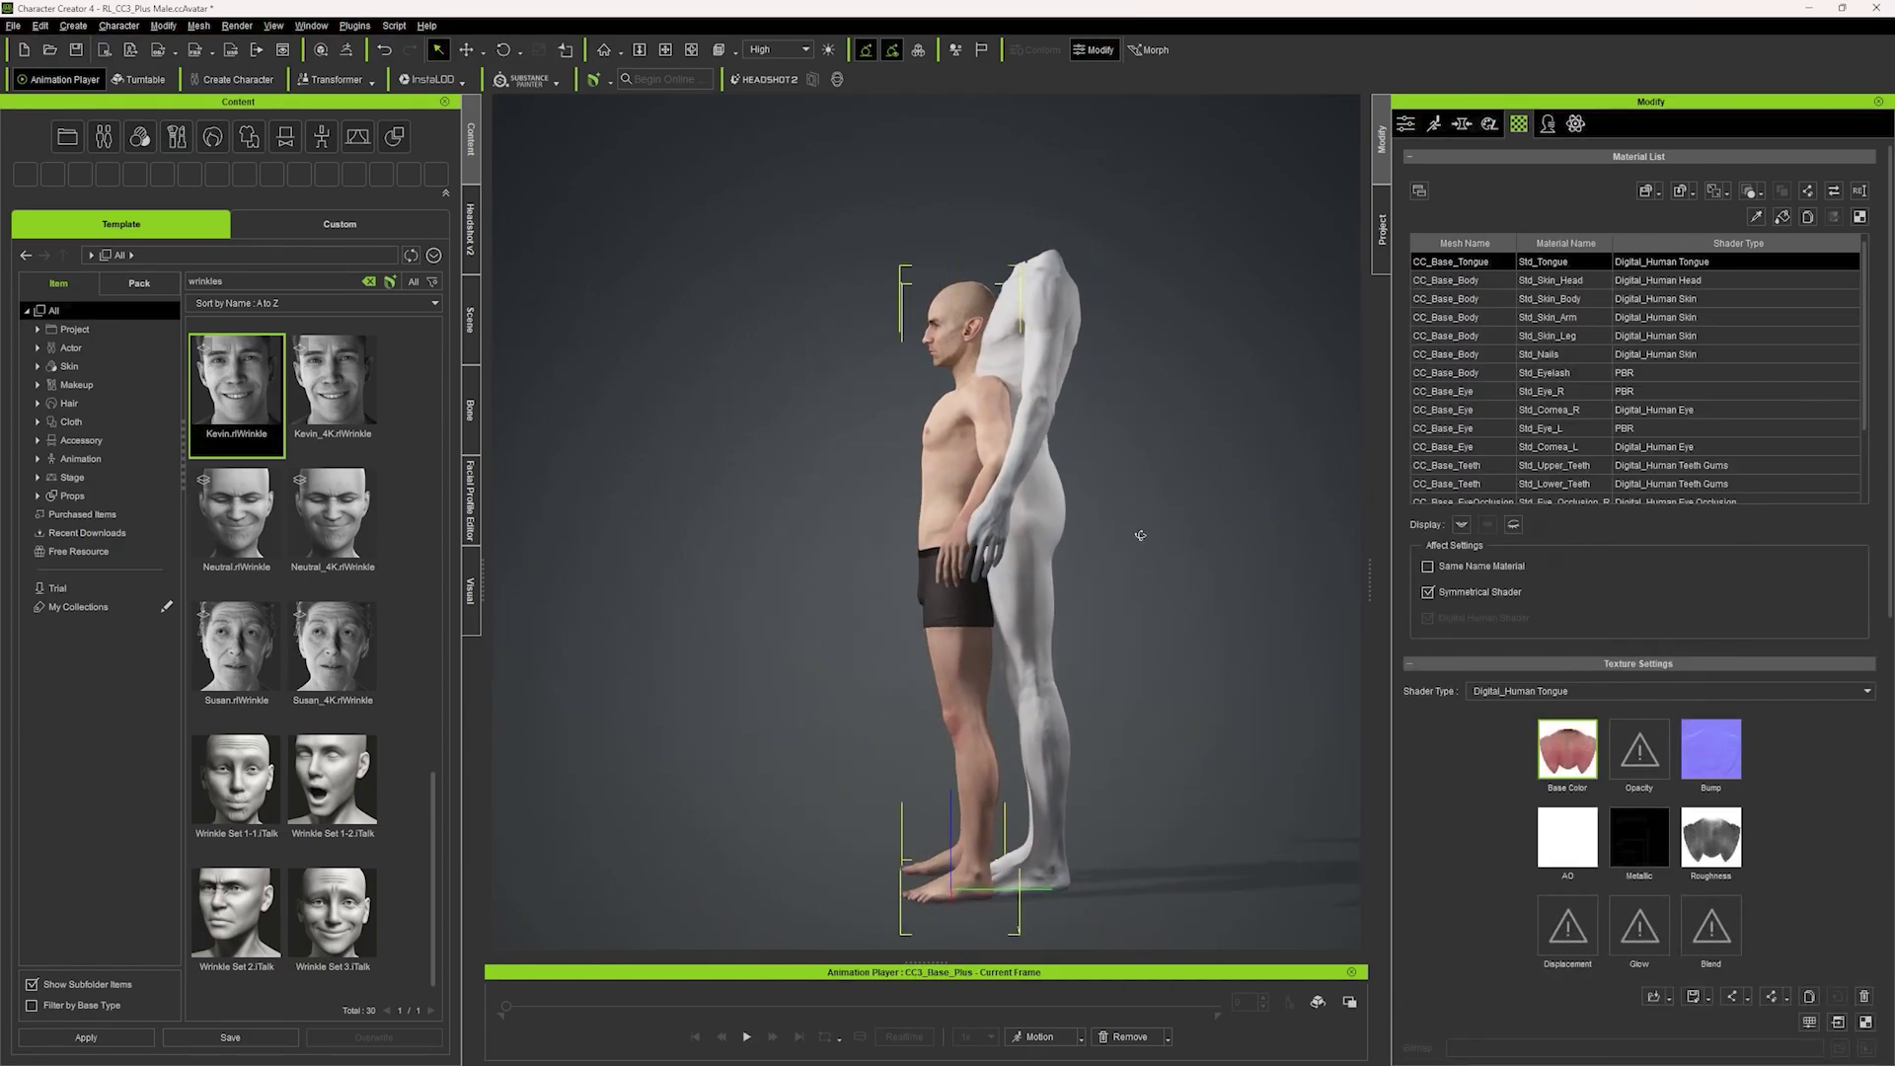
left_click(1047, 524)
scroll(1637, 761, "down", 5)
left_click_drag(1820, 723, 1540, 724)
- Move the CC3_Base_Plus character along the Y axis until it overlaps the transparent Mortimer_Body
left_click(977, 464)
left_click_drag(1129, 499, 1170, 502, "alt")
key("w")
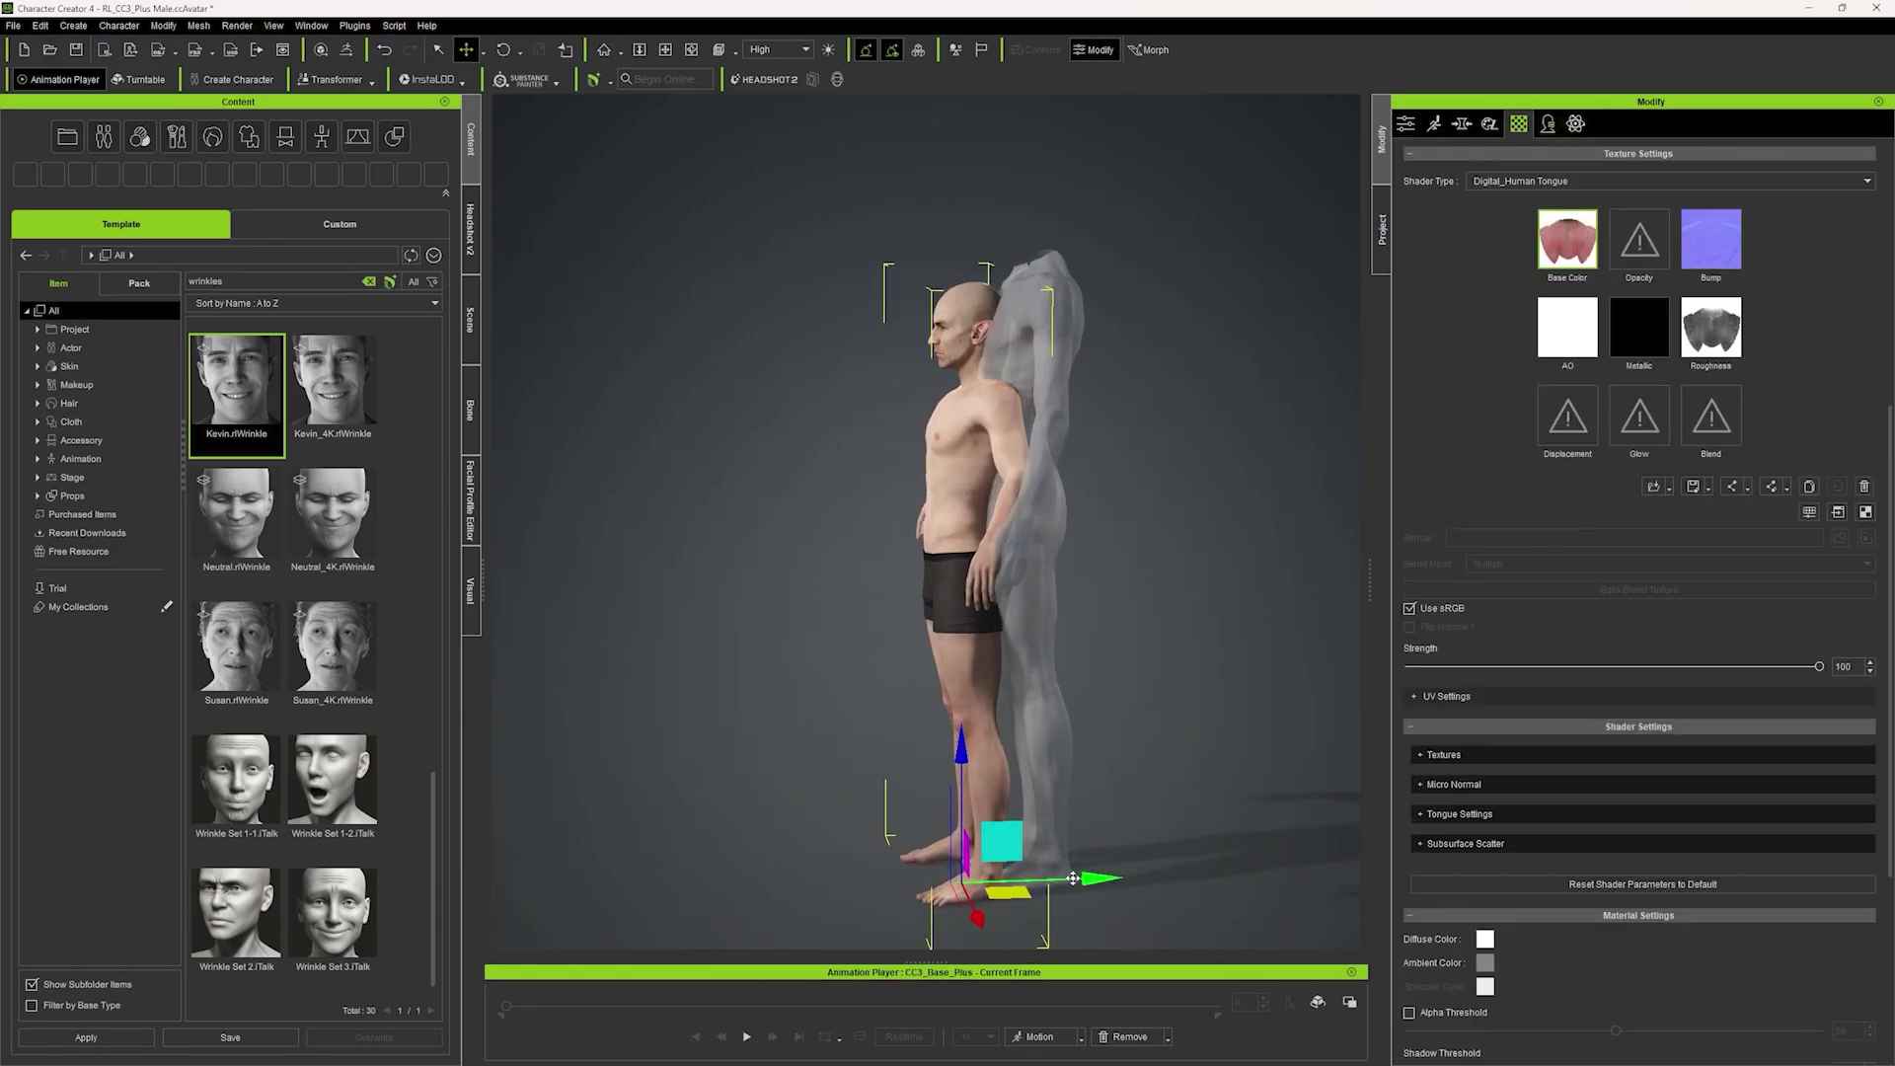
left_click_drag(1072, 878, 1124, 878)
mouse_move(1277, 732)
left_mouse_down("alt")
mouse_move(1290, 787)
mouse_move(1269, 750)
left_mouse_up("alt")
left_click_drag(1252, 387, 1191, 387, "alt")
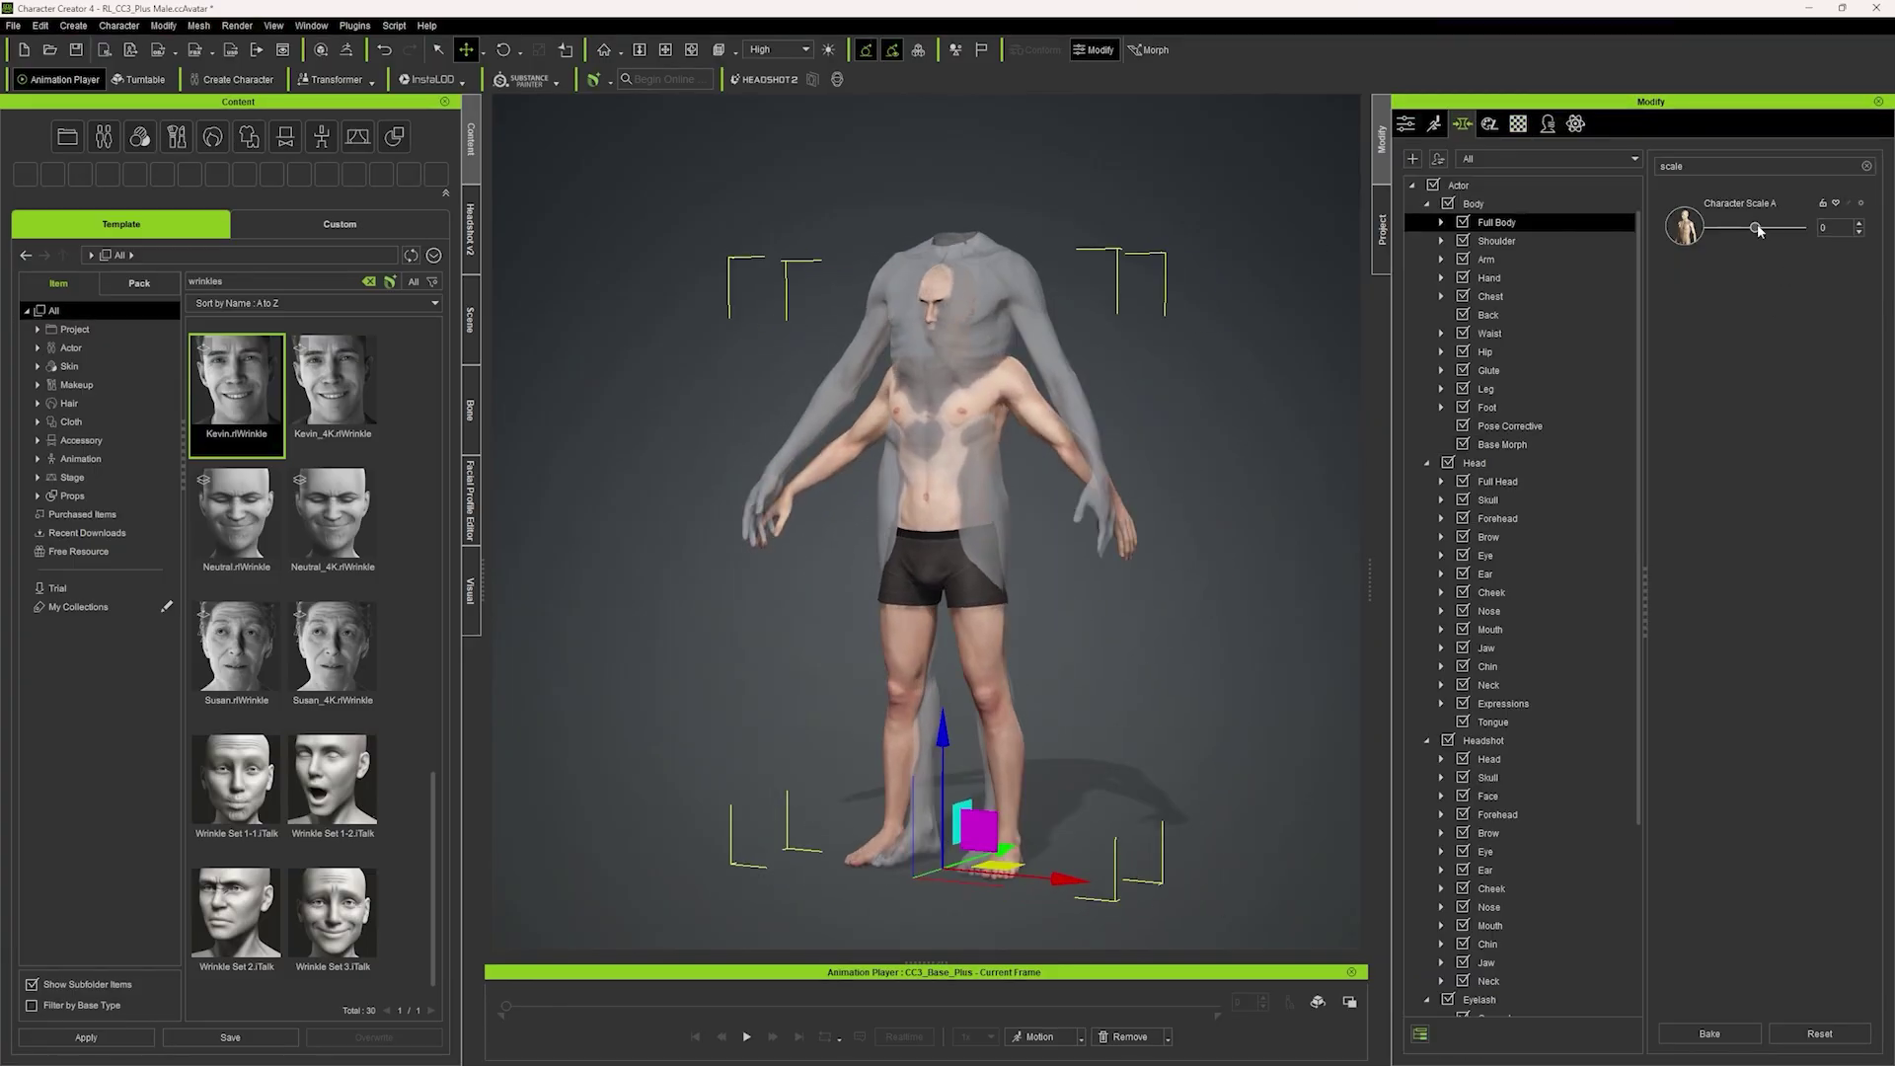
- Increase the Character Scale A morph to bring the character closer to the height of Mortimer_Body
left_click_drag(1756, 228, 1776, 228)
left_click_drag(1120, 642, 1151, 500, "alt")
key("q")
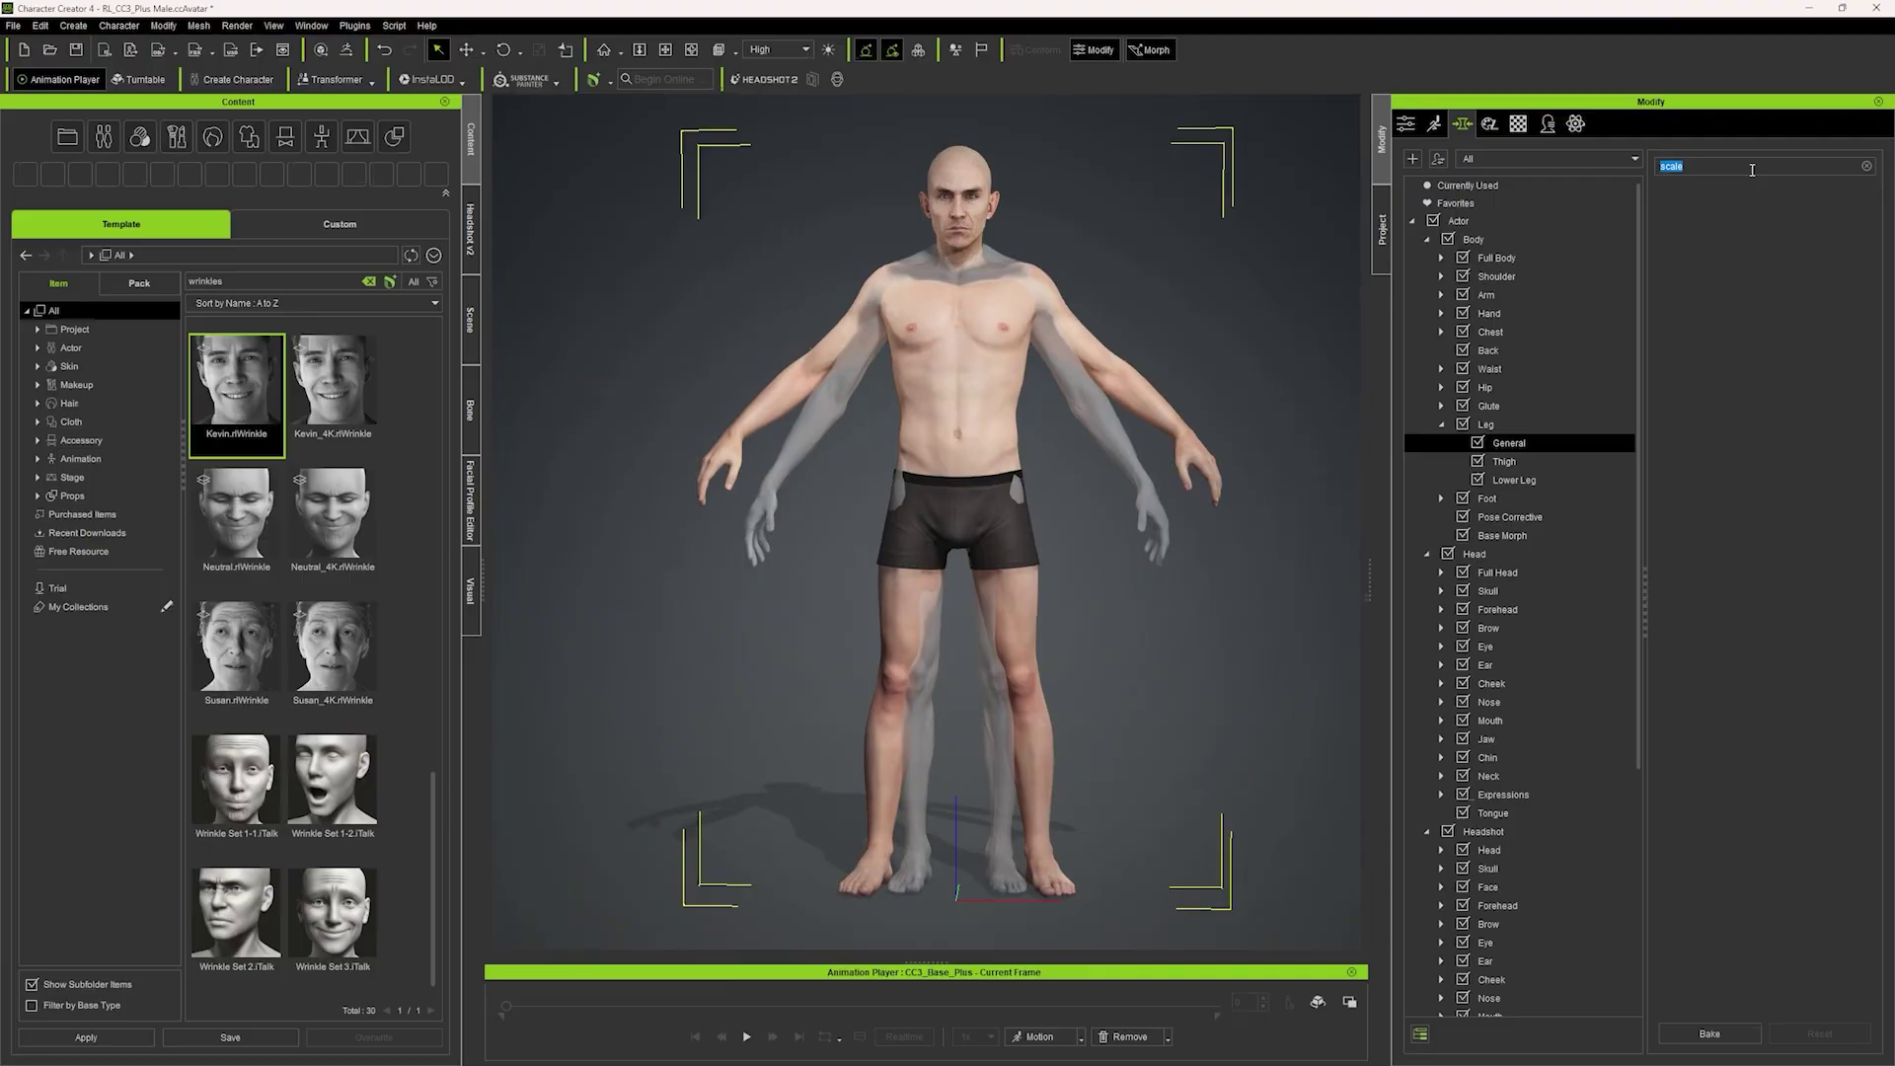
- Search the body morphs for length and fine-tune the character's proportions against the transparent Mortimer_Body
type("length")
left_click_drag(1755, 228, 1760, 228)
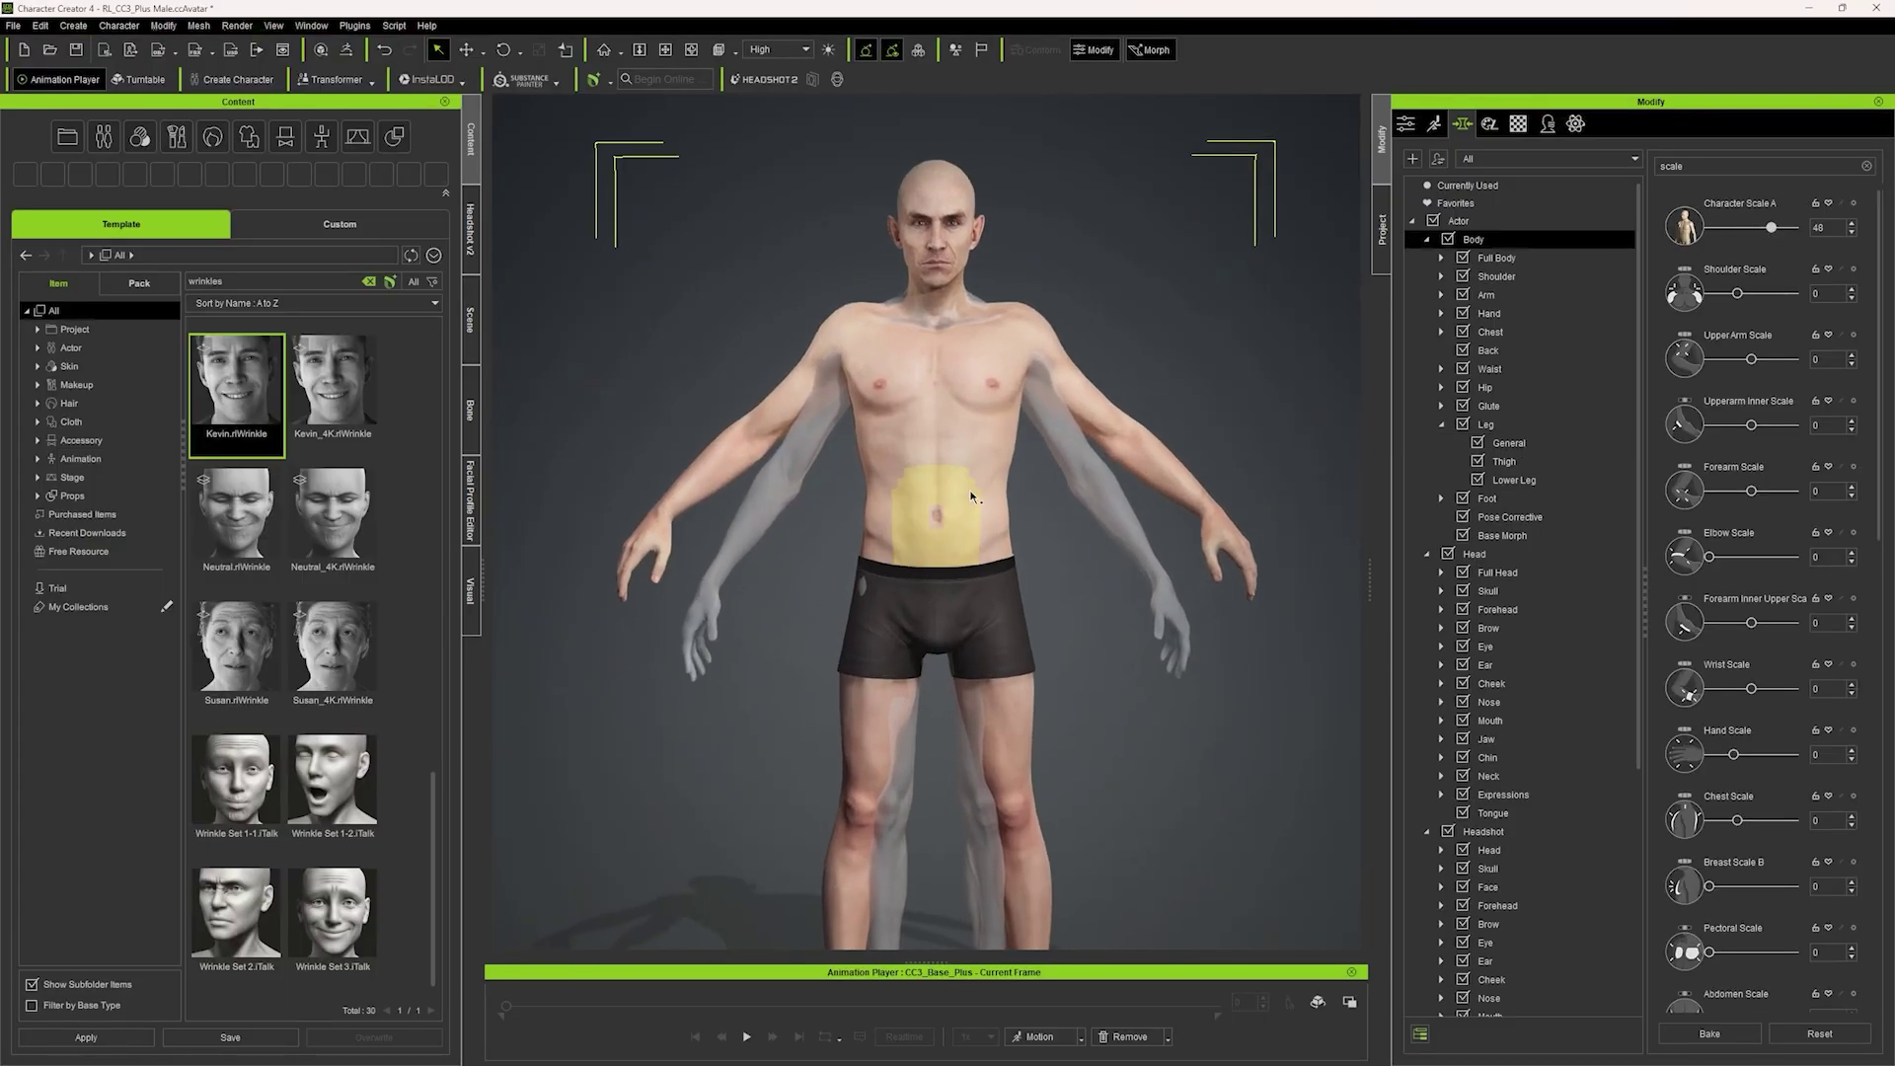
scroll(970, 496, "up", 2)
left_click(979, 468)
left_click(992, 740)
left_click(1015, 432)
left_click_drag(1015, 431, 1123, 387, "alt")
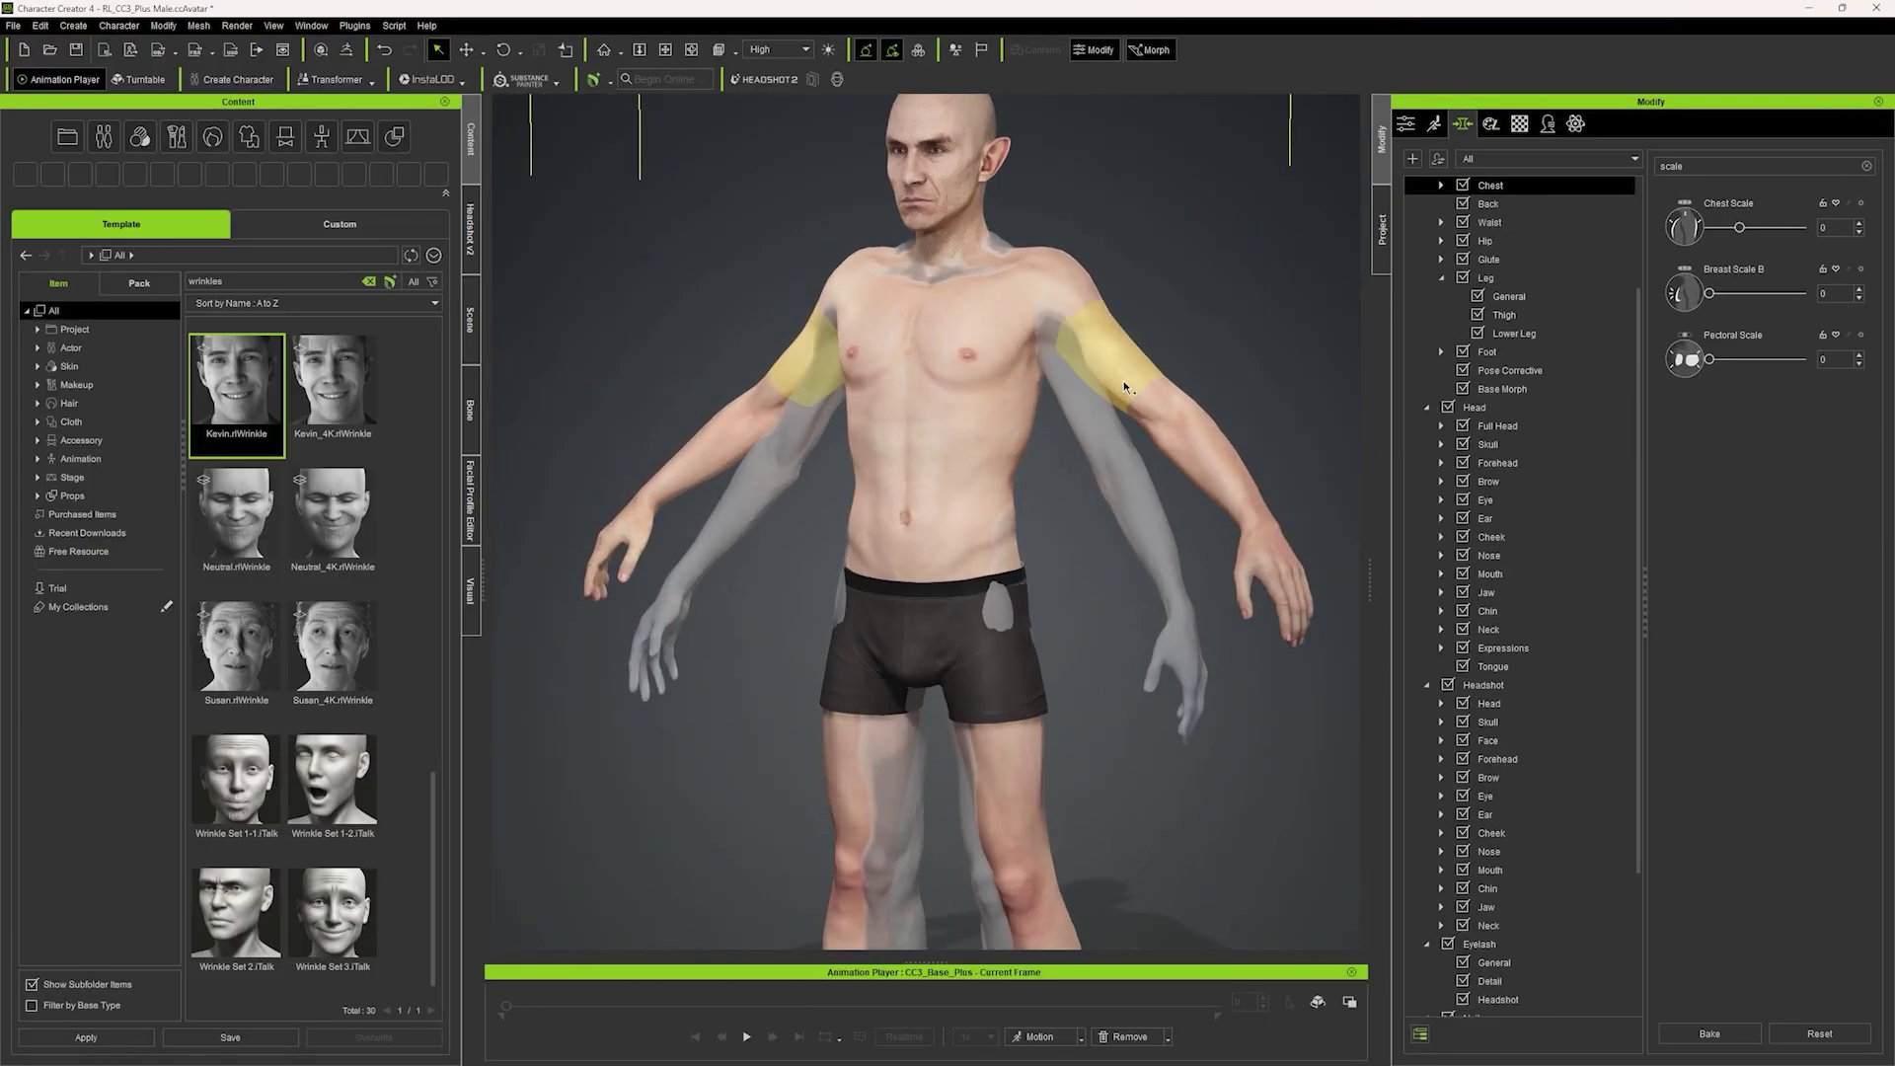
left_click(1124, 387)
- Start editing the character's pose in IK Mode and move the left hand onto Mortimer_Body's hand
left_click_drag(1153, 275, 902, 263, "alt")
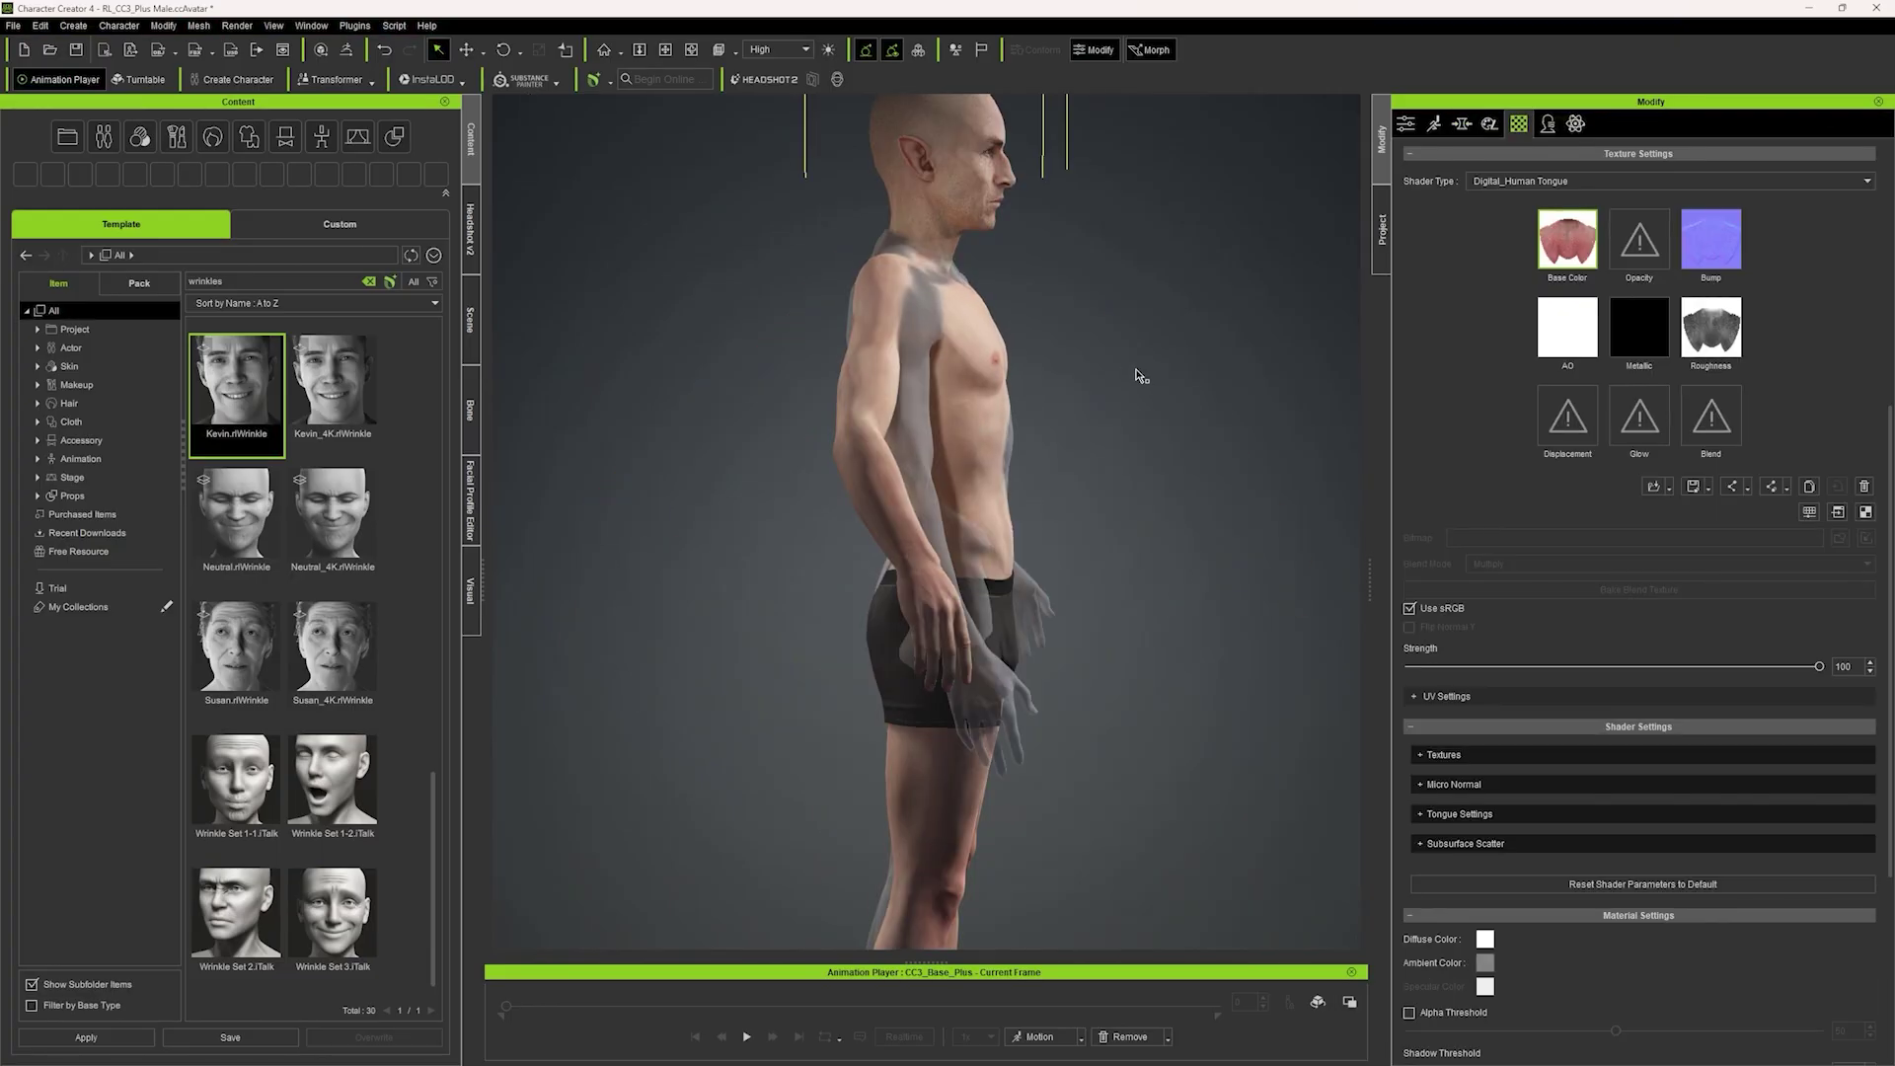
left_click(856, 369)
left_click_drag(1134, 376, 1234, 345, "alt")
left_click(1012, 345)
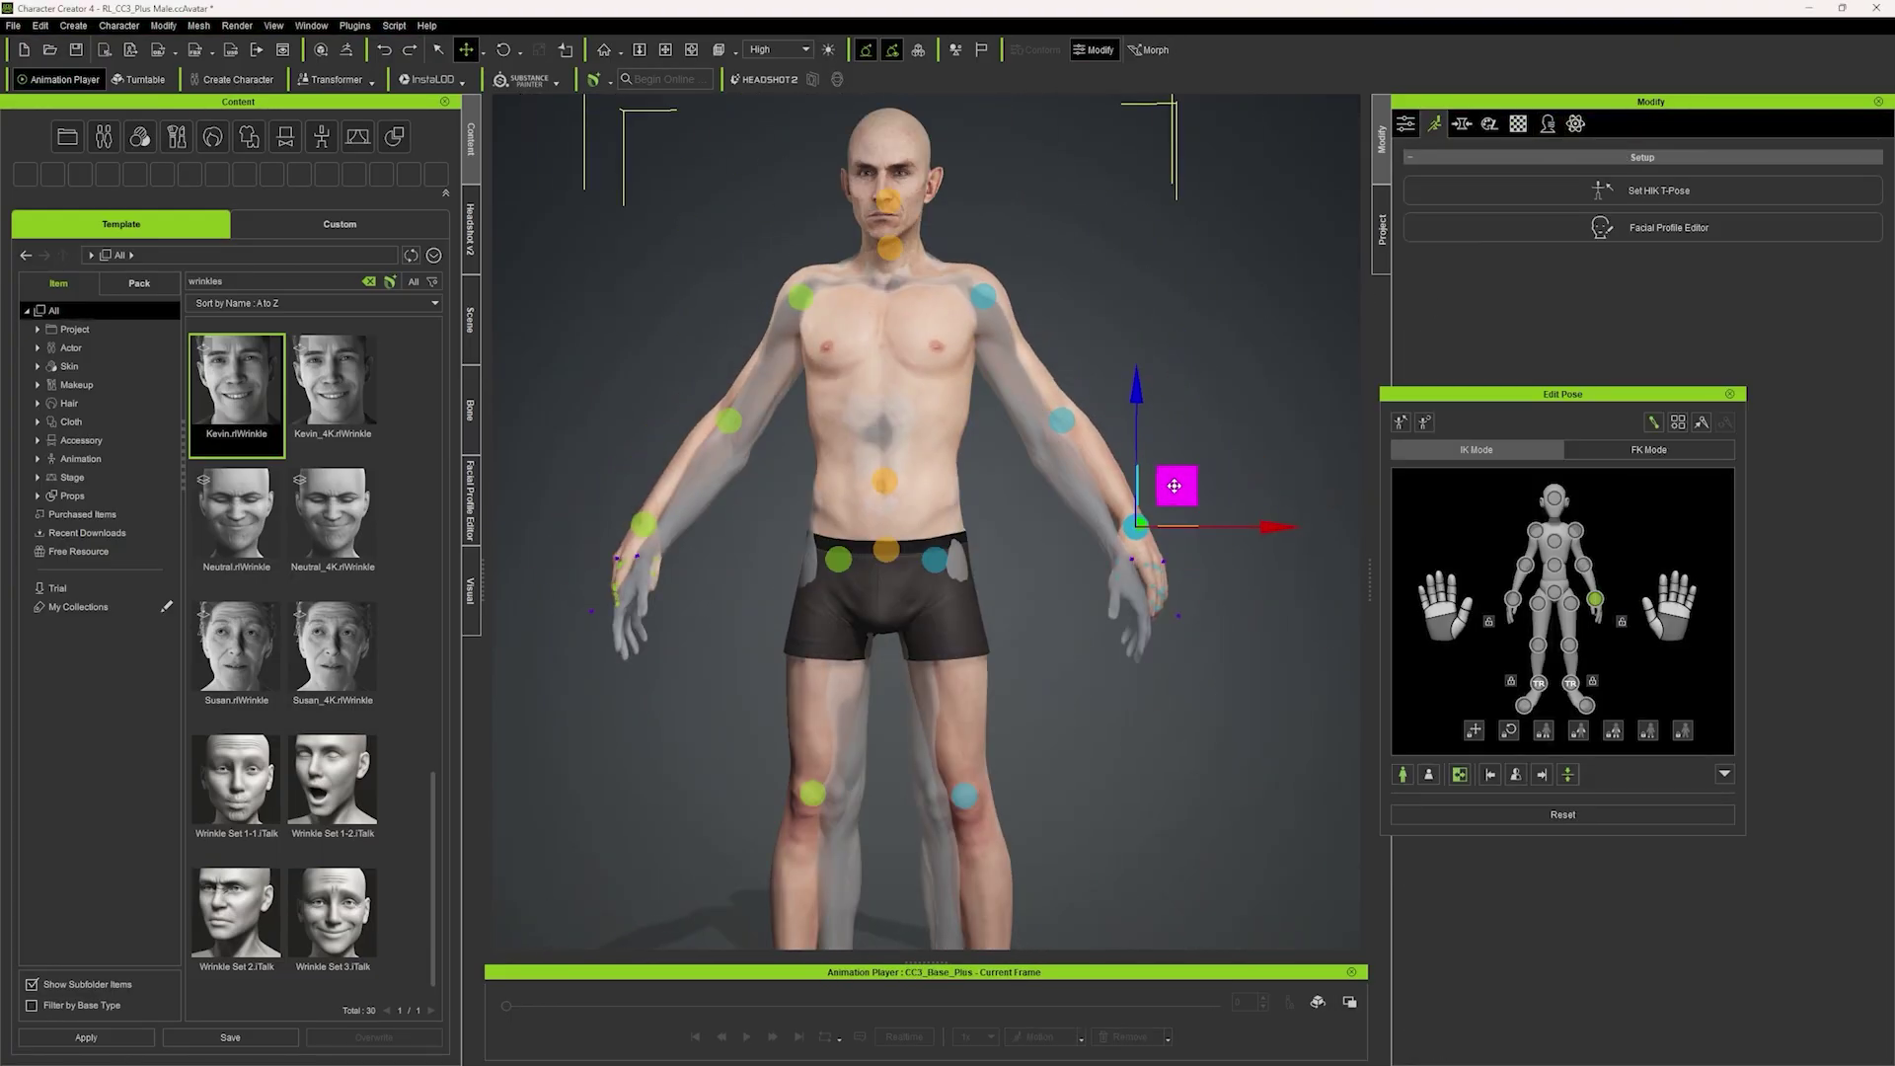
left_click_drag(1254, 435, 944, 562, "alt")
- Move the character's left foot in IK Mode to match the foot of Mortimer_Body
right_click_drag(943, 562, 1116, 482, "alt")
left_click_drag(1116, 483, 994, 740, "alt")
left_click(995, 739)
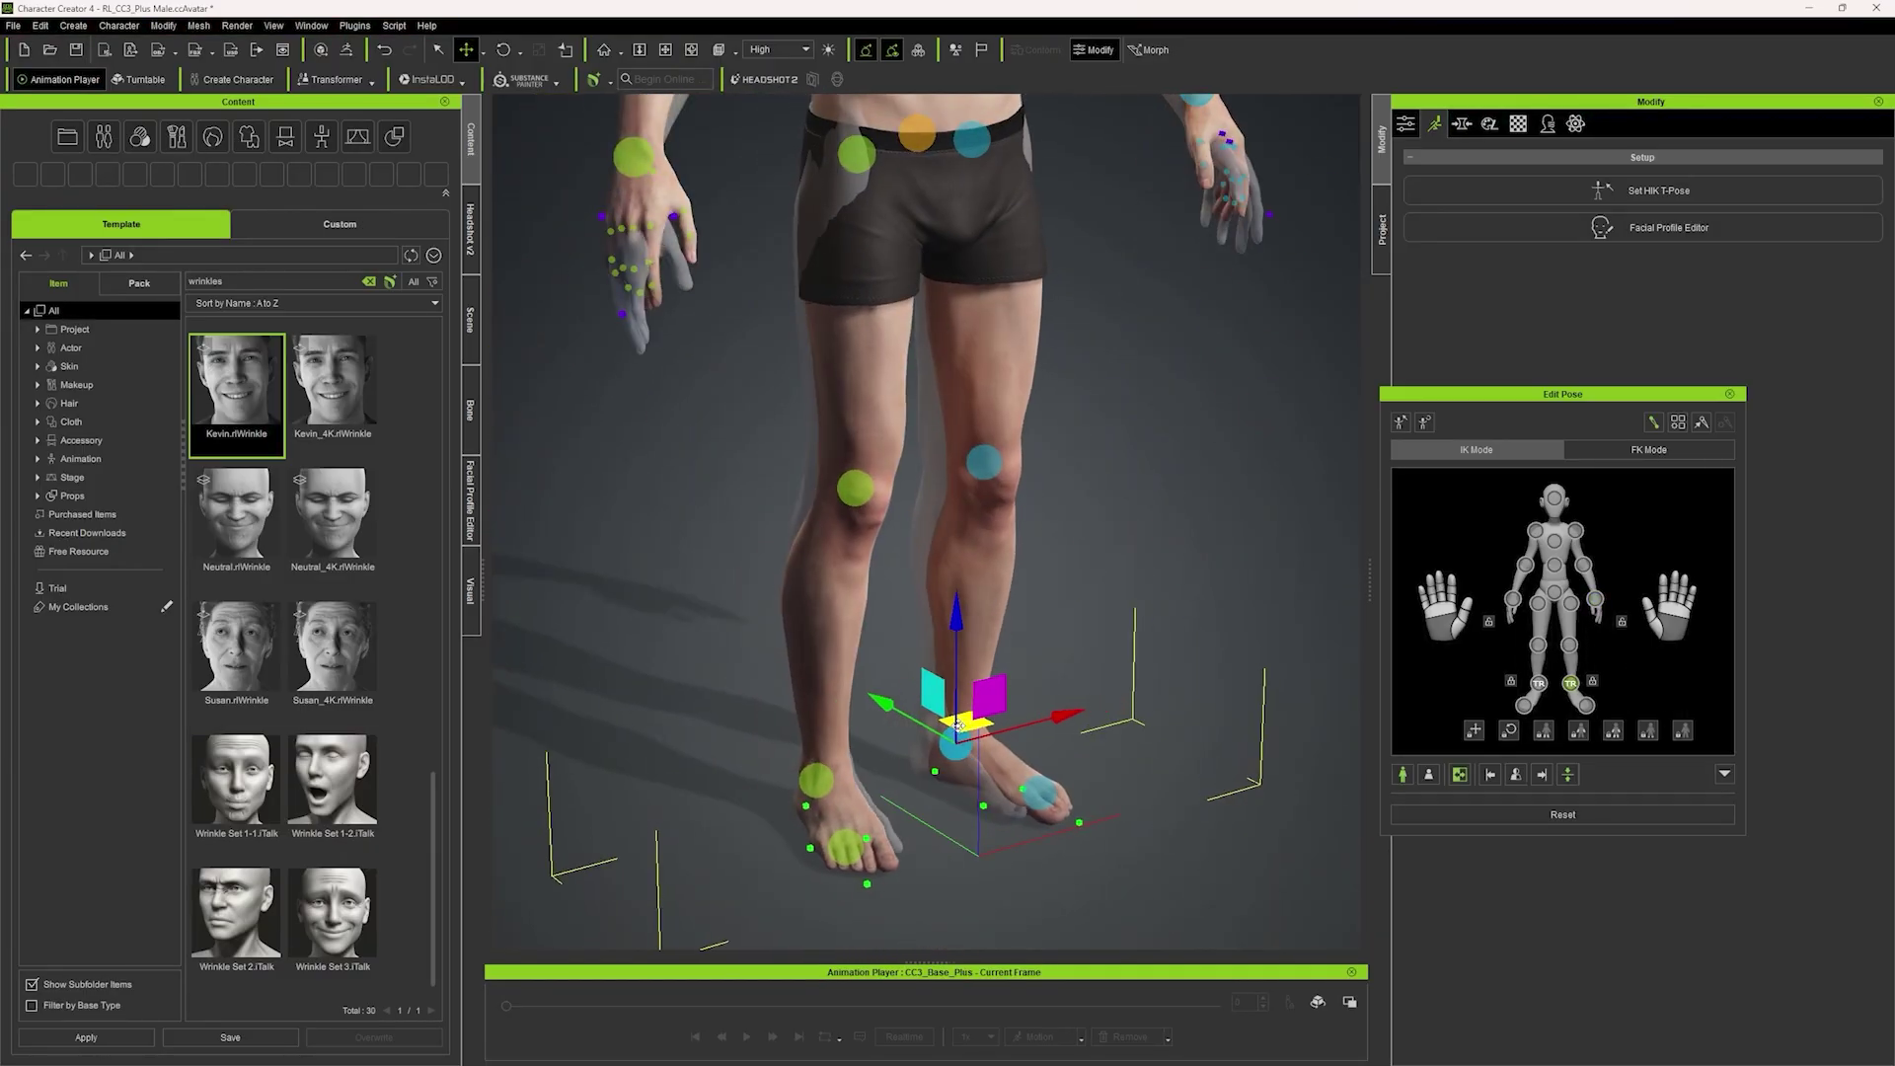
right_click_drag(995, 738, 999, 795)
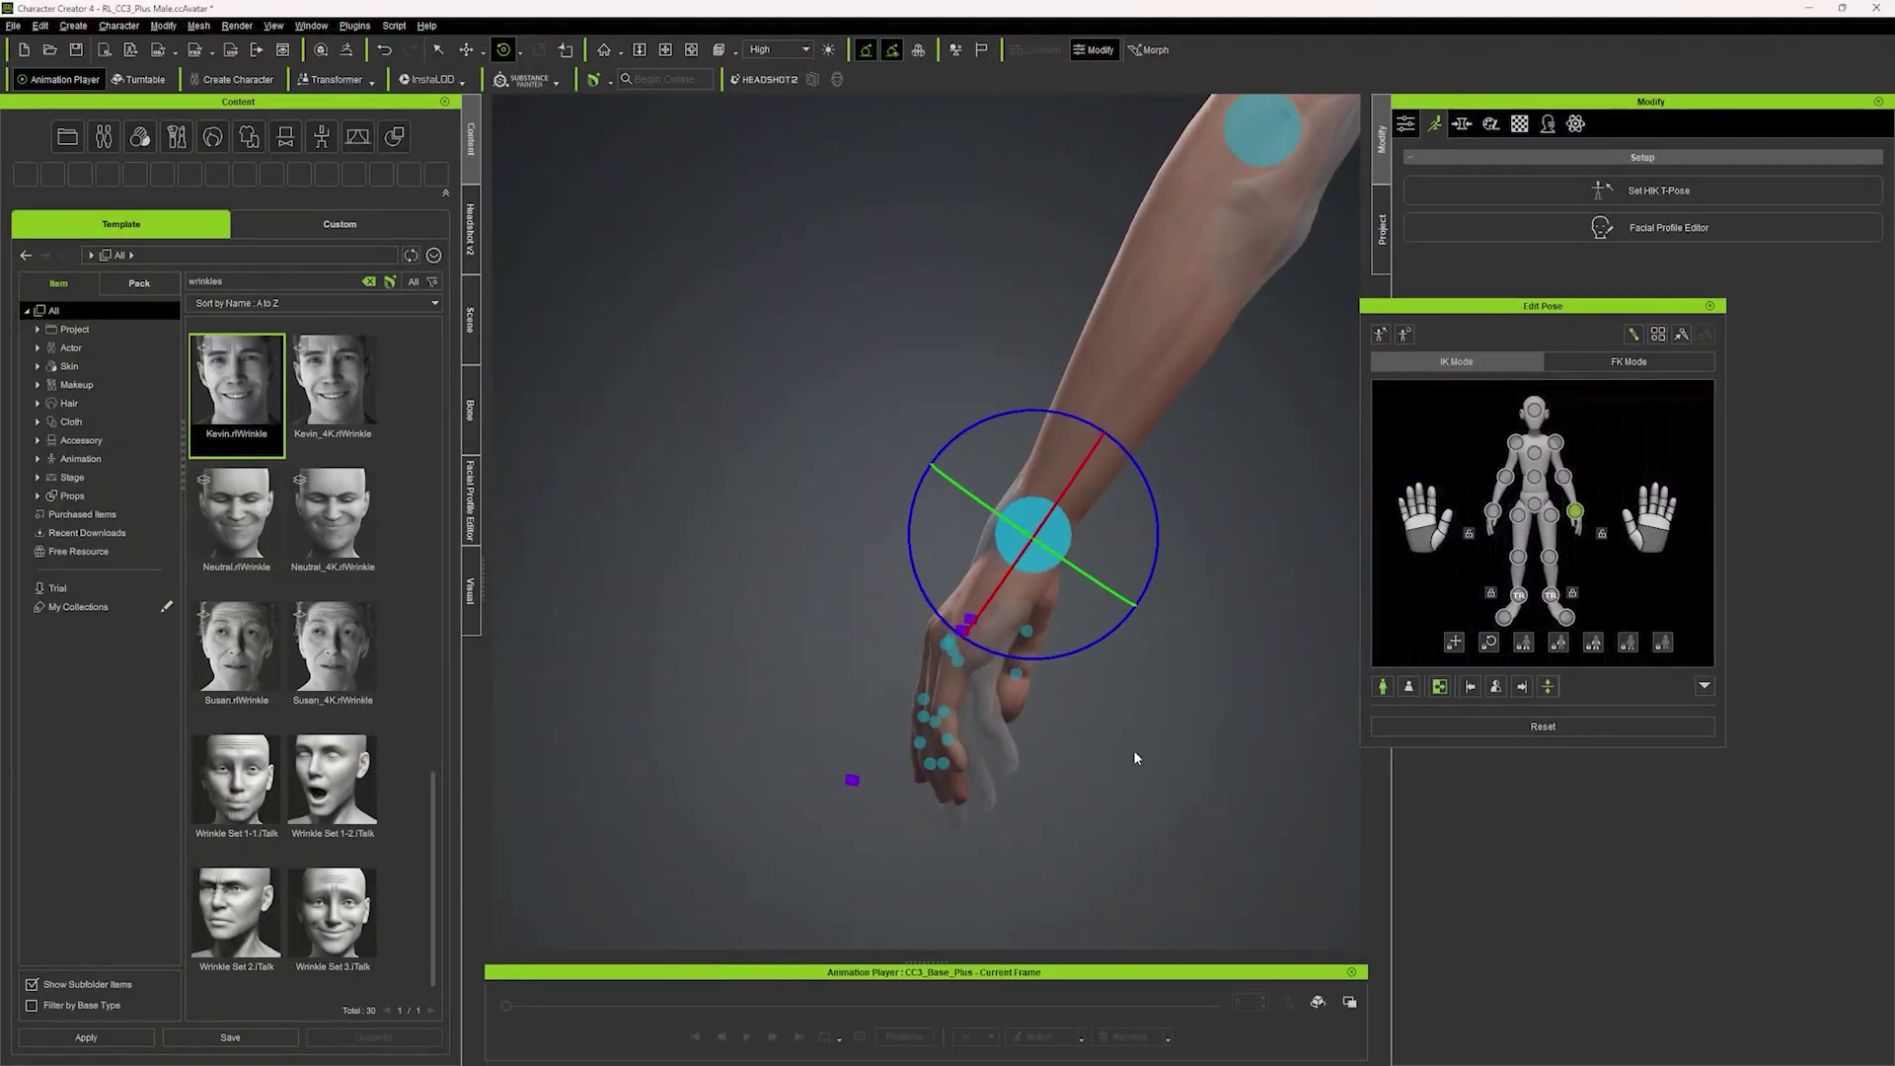
- Rotate the left wrist and finger joints so the hand follows the transparent Mortimer_Body hand
right_click_drag(1154, 542, 1667, 821, "alt")
left_click(1036, 719)
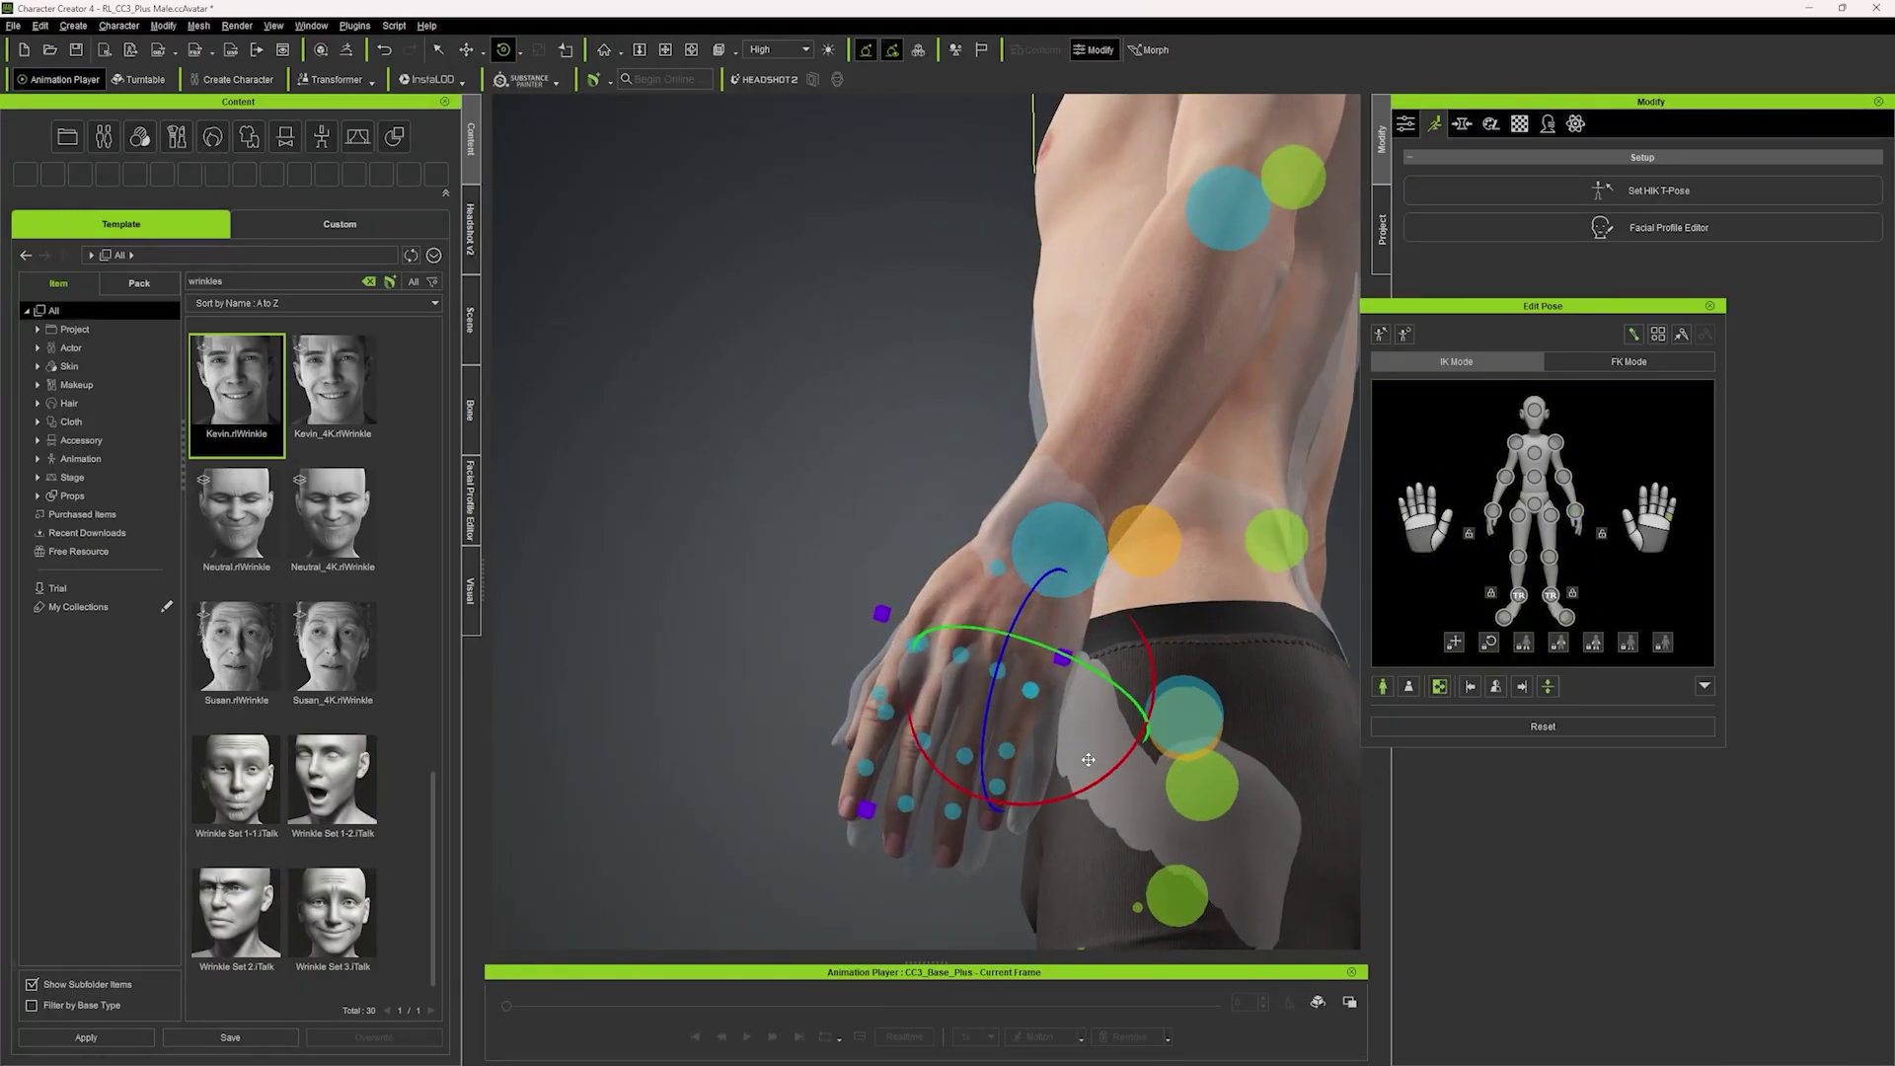
left_click(1062, 563)
left_click_drag(1167, 750, 1087, 584, "alt")
left_click(959, 577)
left_click(917, 555)
left_click_drag(917, 555, 1026, 628, "alt")
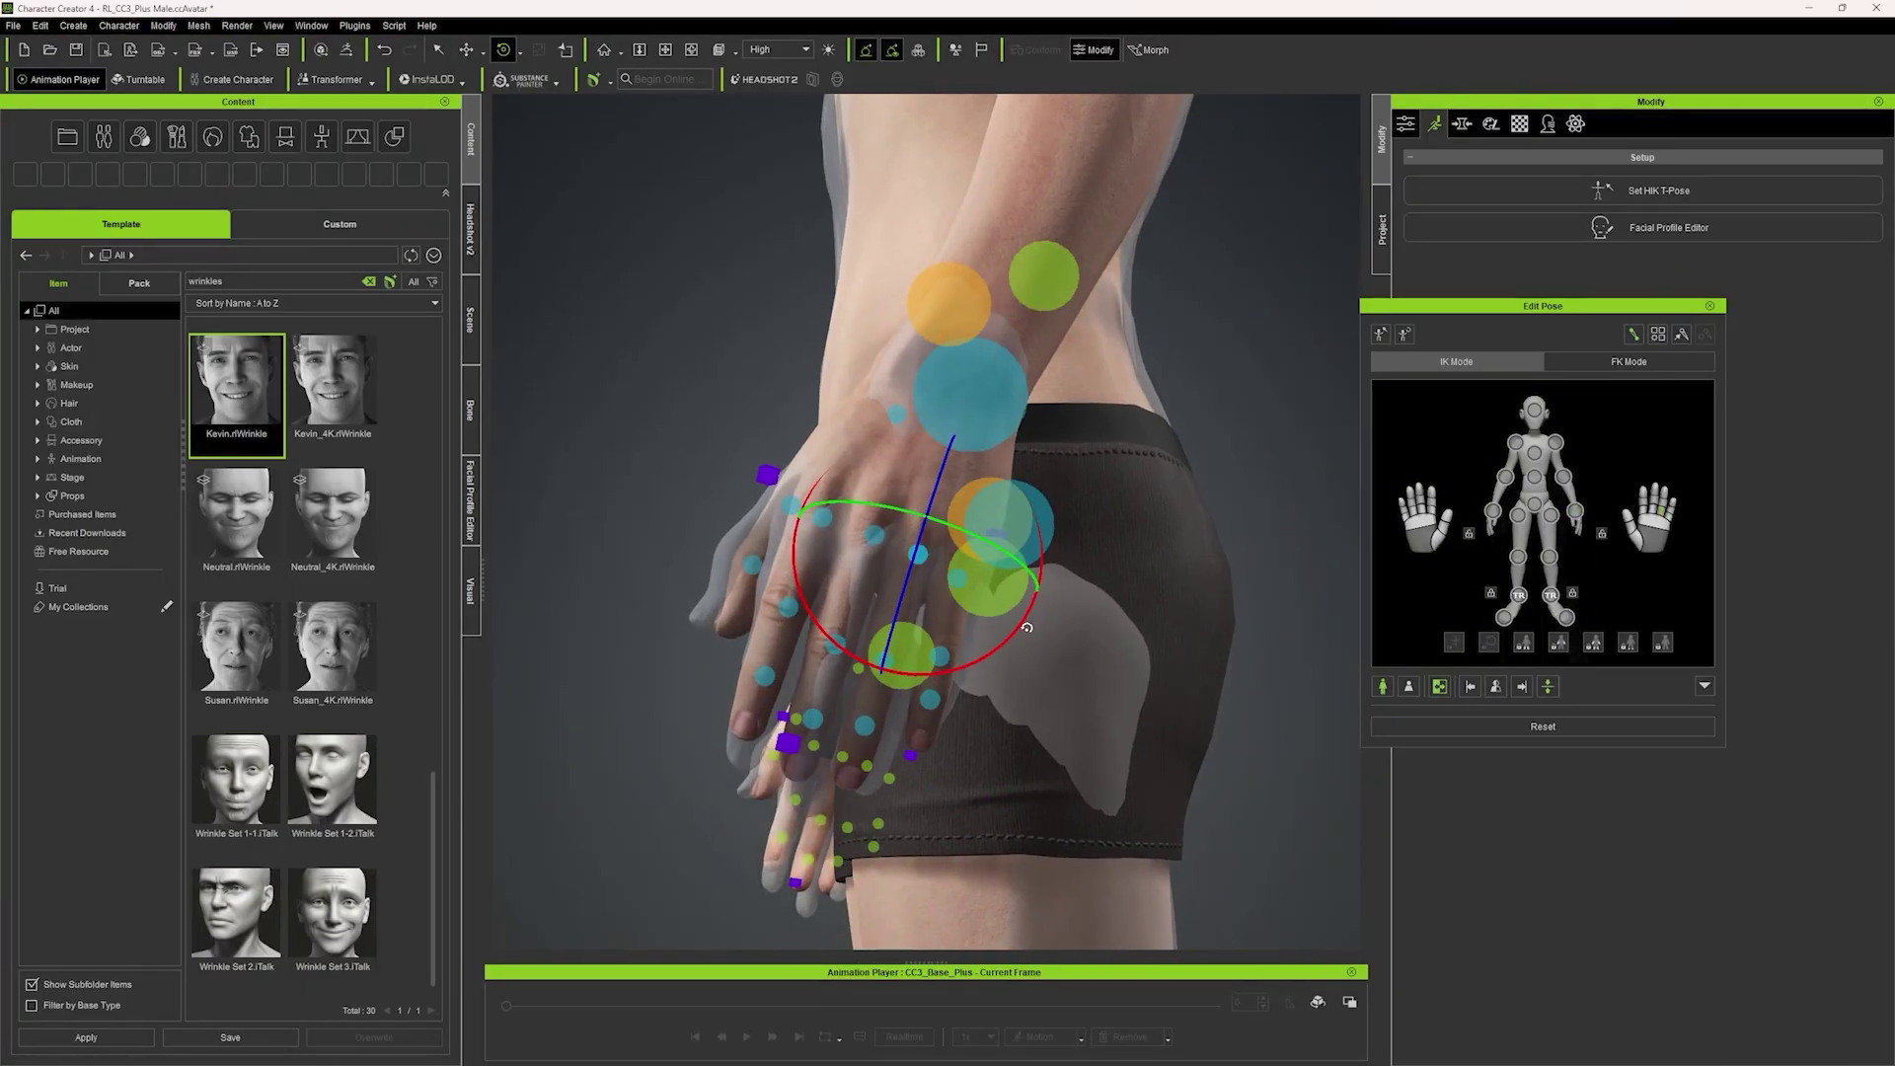
- Rotate the left thumb's joints to align the thumb with the transparent Mortimer_Body hand
right_click_drag(906, 555, 1068, 483)
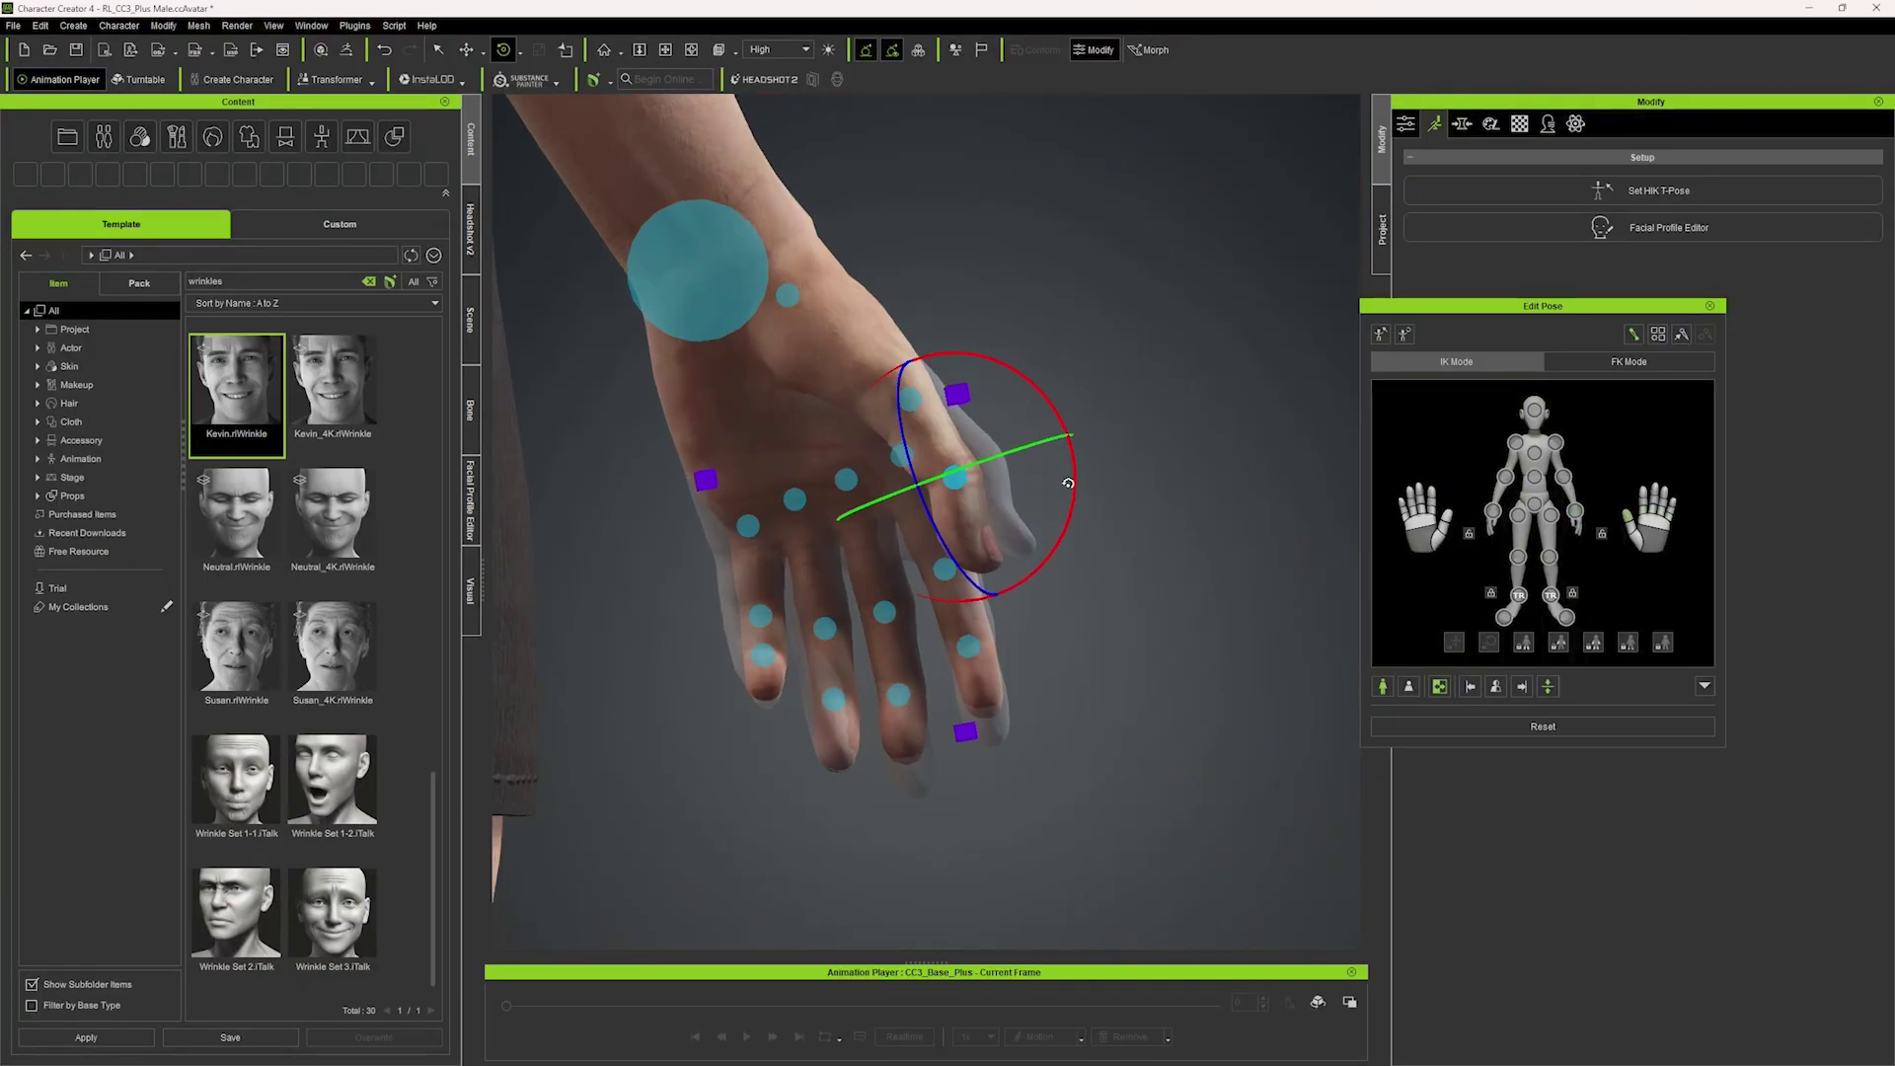
right_click_drag(1026, 411, 1146, 225)
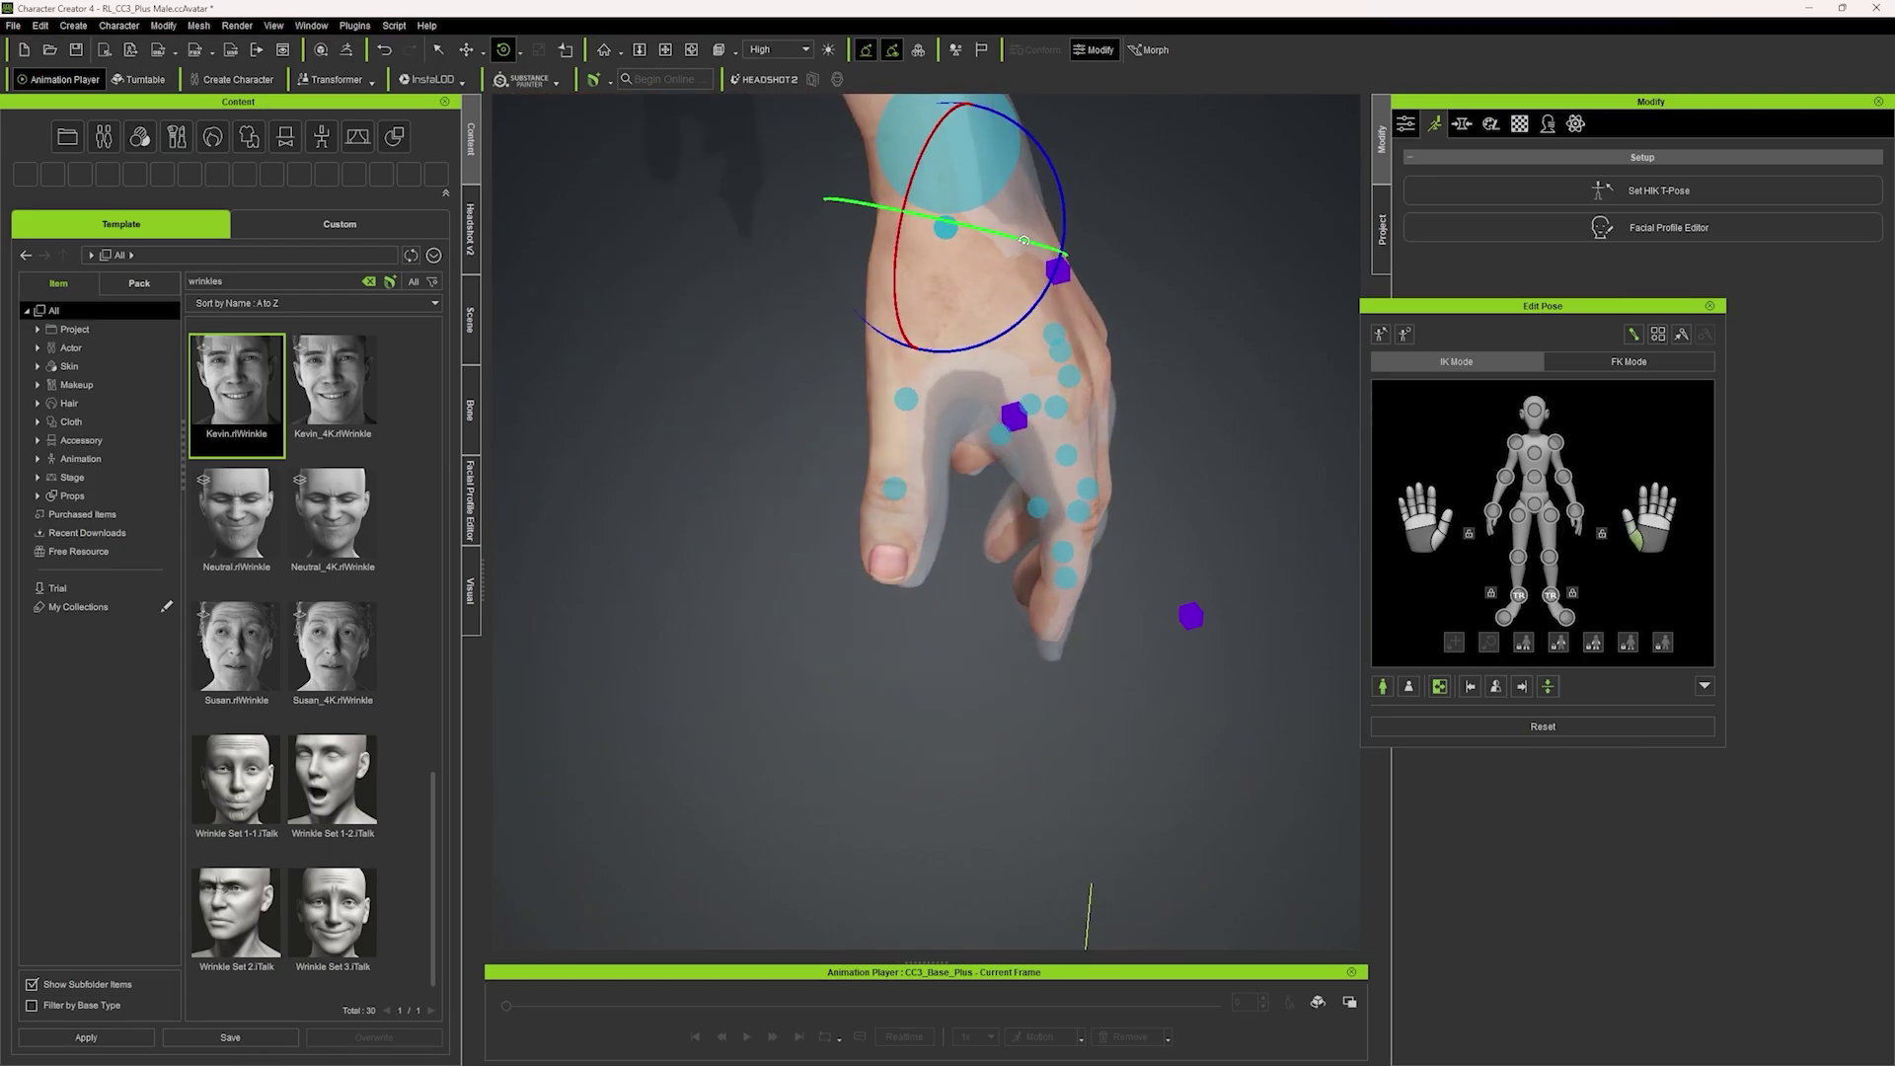
left_click(907, 399)
right_click_drag(1015, 399, 1016, 460)
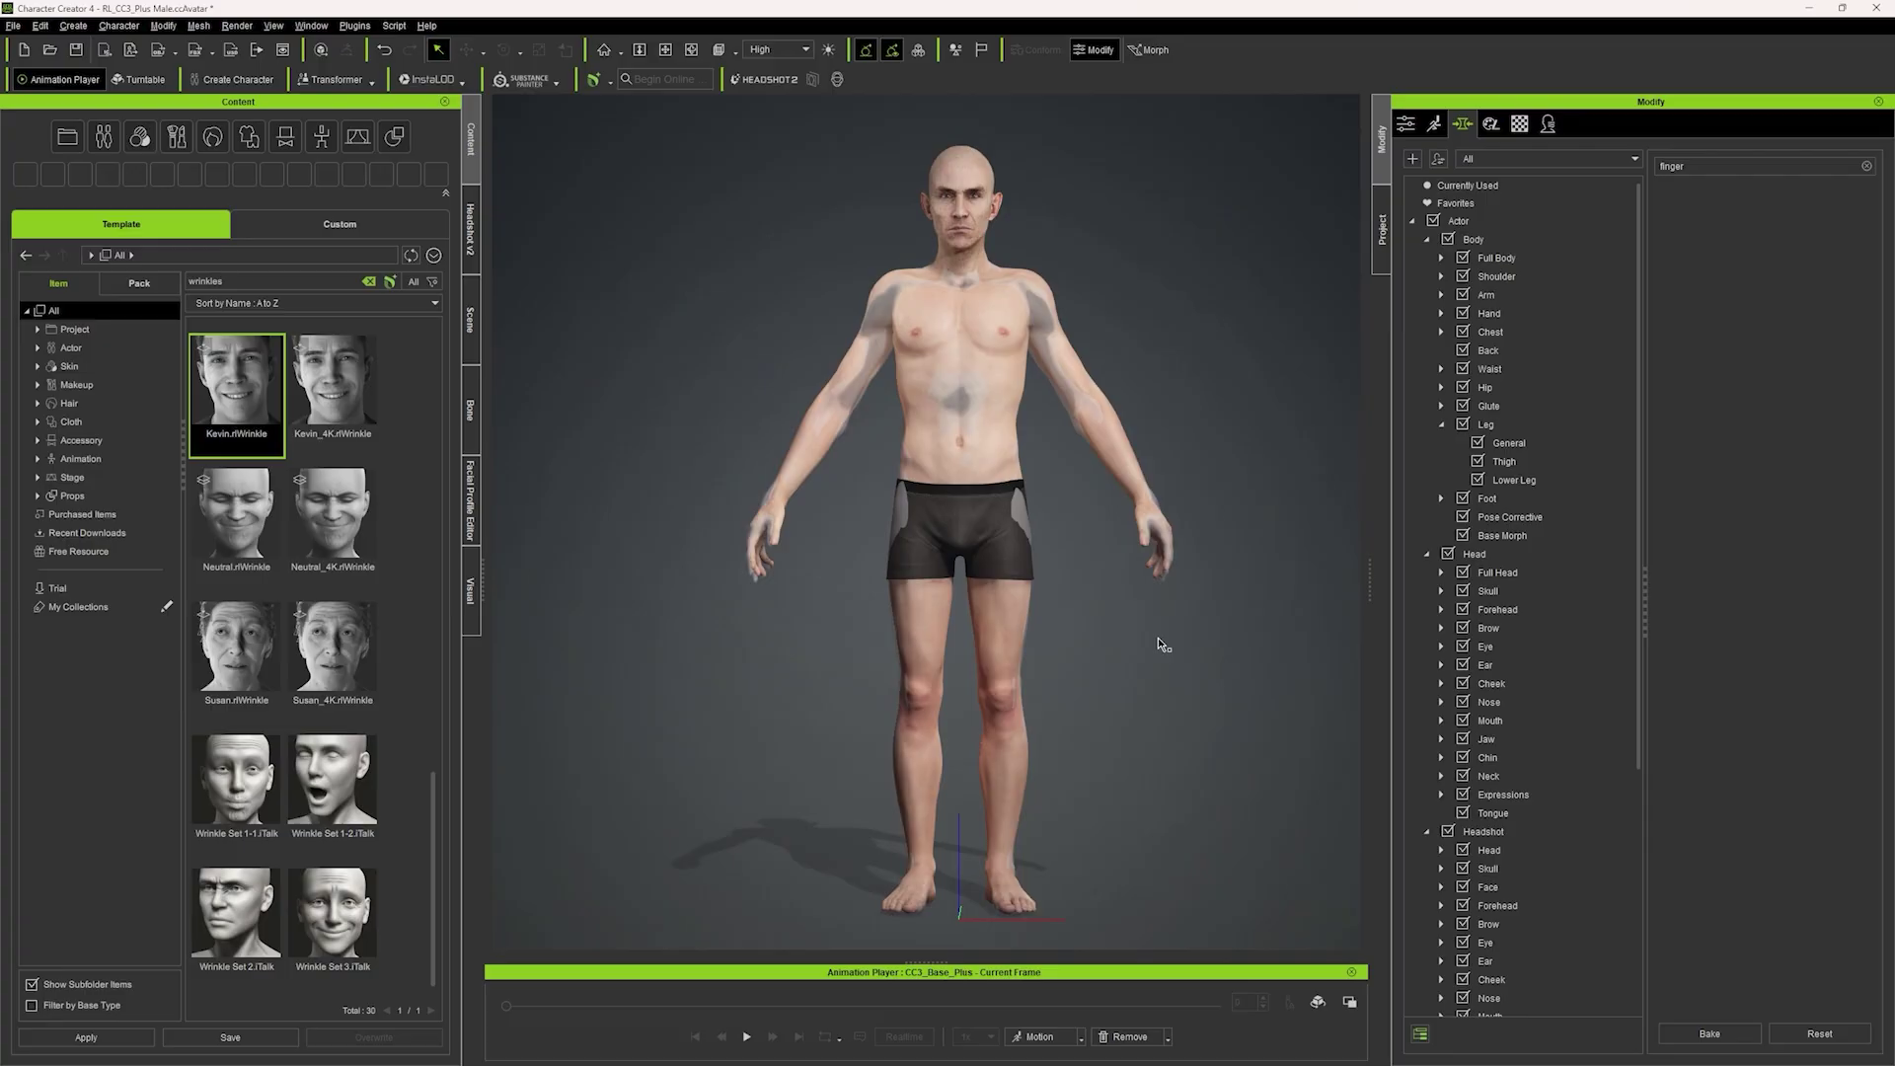
- Switch to ZBrush and load the CC base body and the Mortimer head-and-body sculpt into ZWrap
left_click(471, 320)
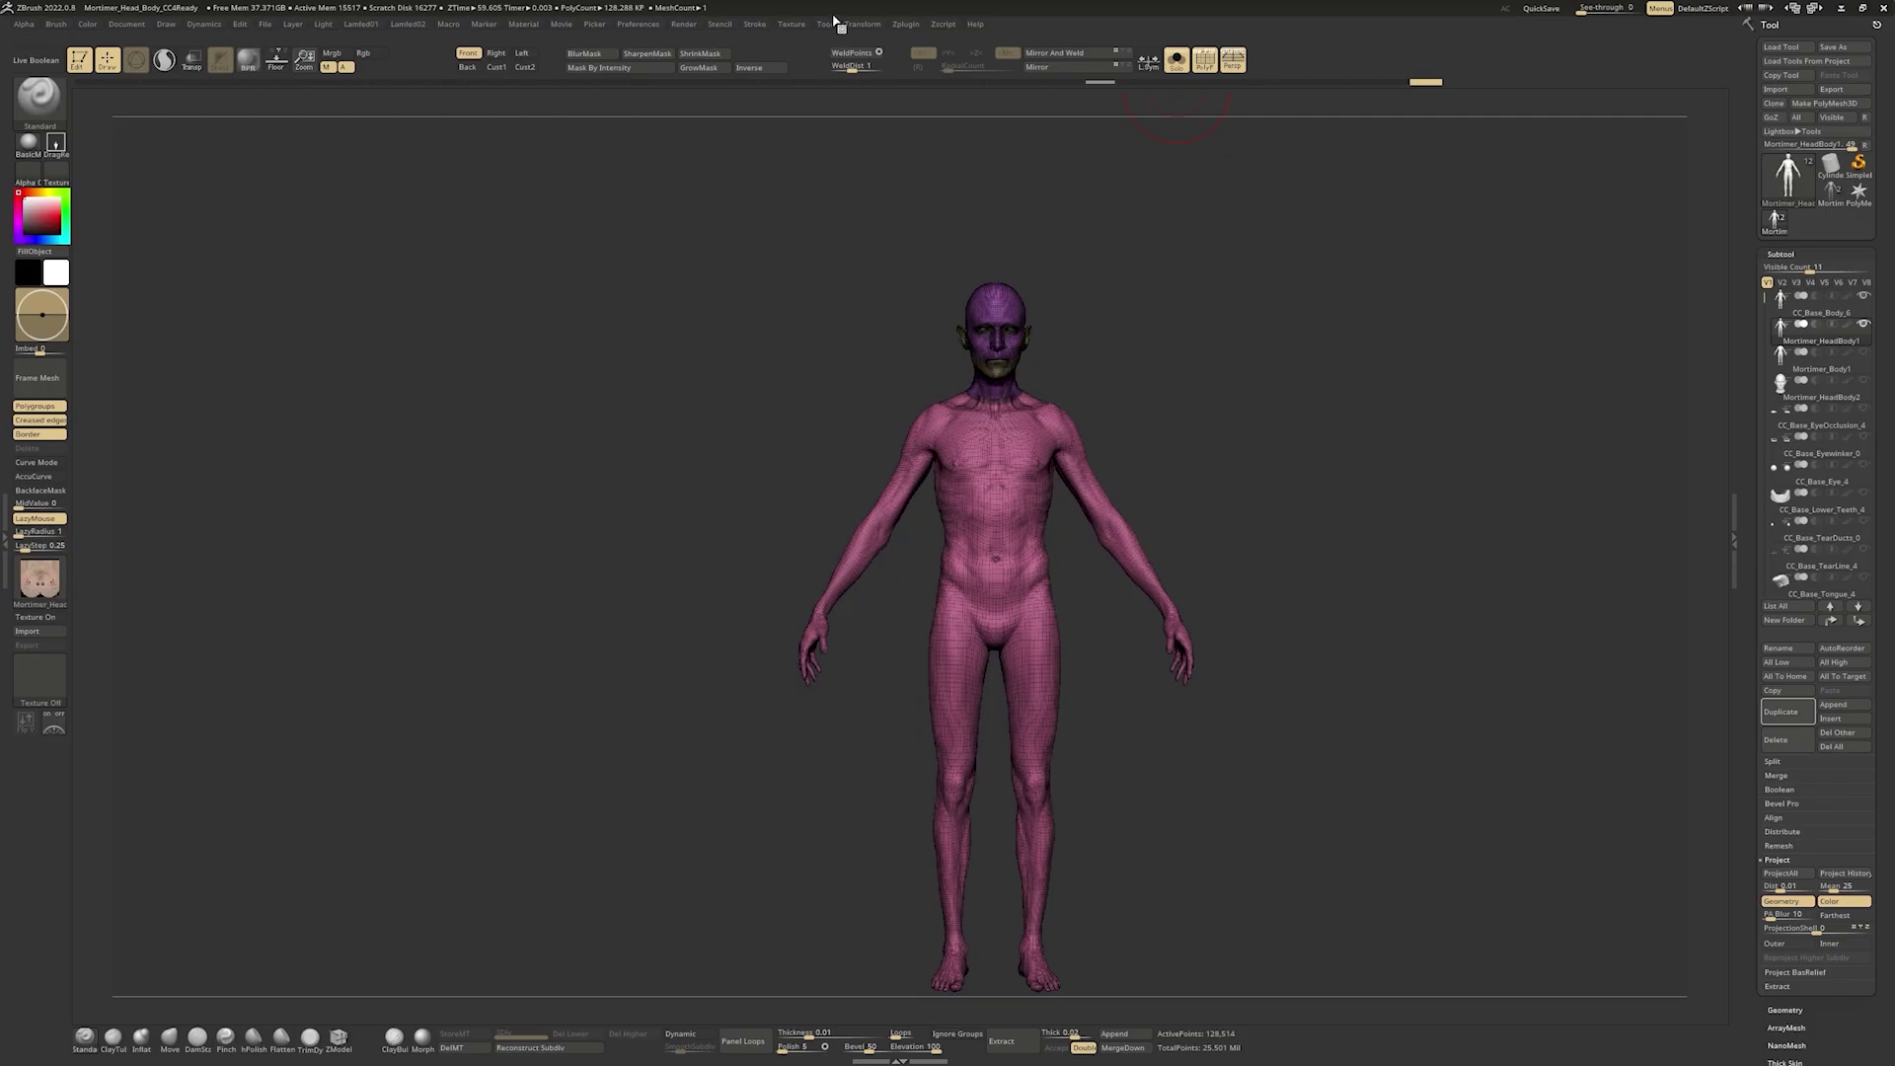
left_click(905, 23)
left_click(974, 454)
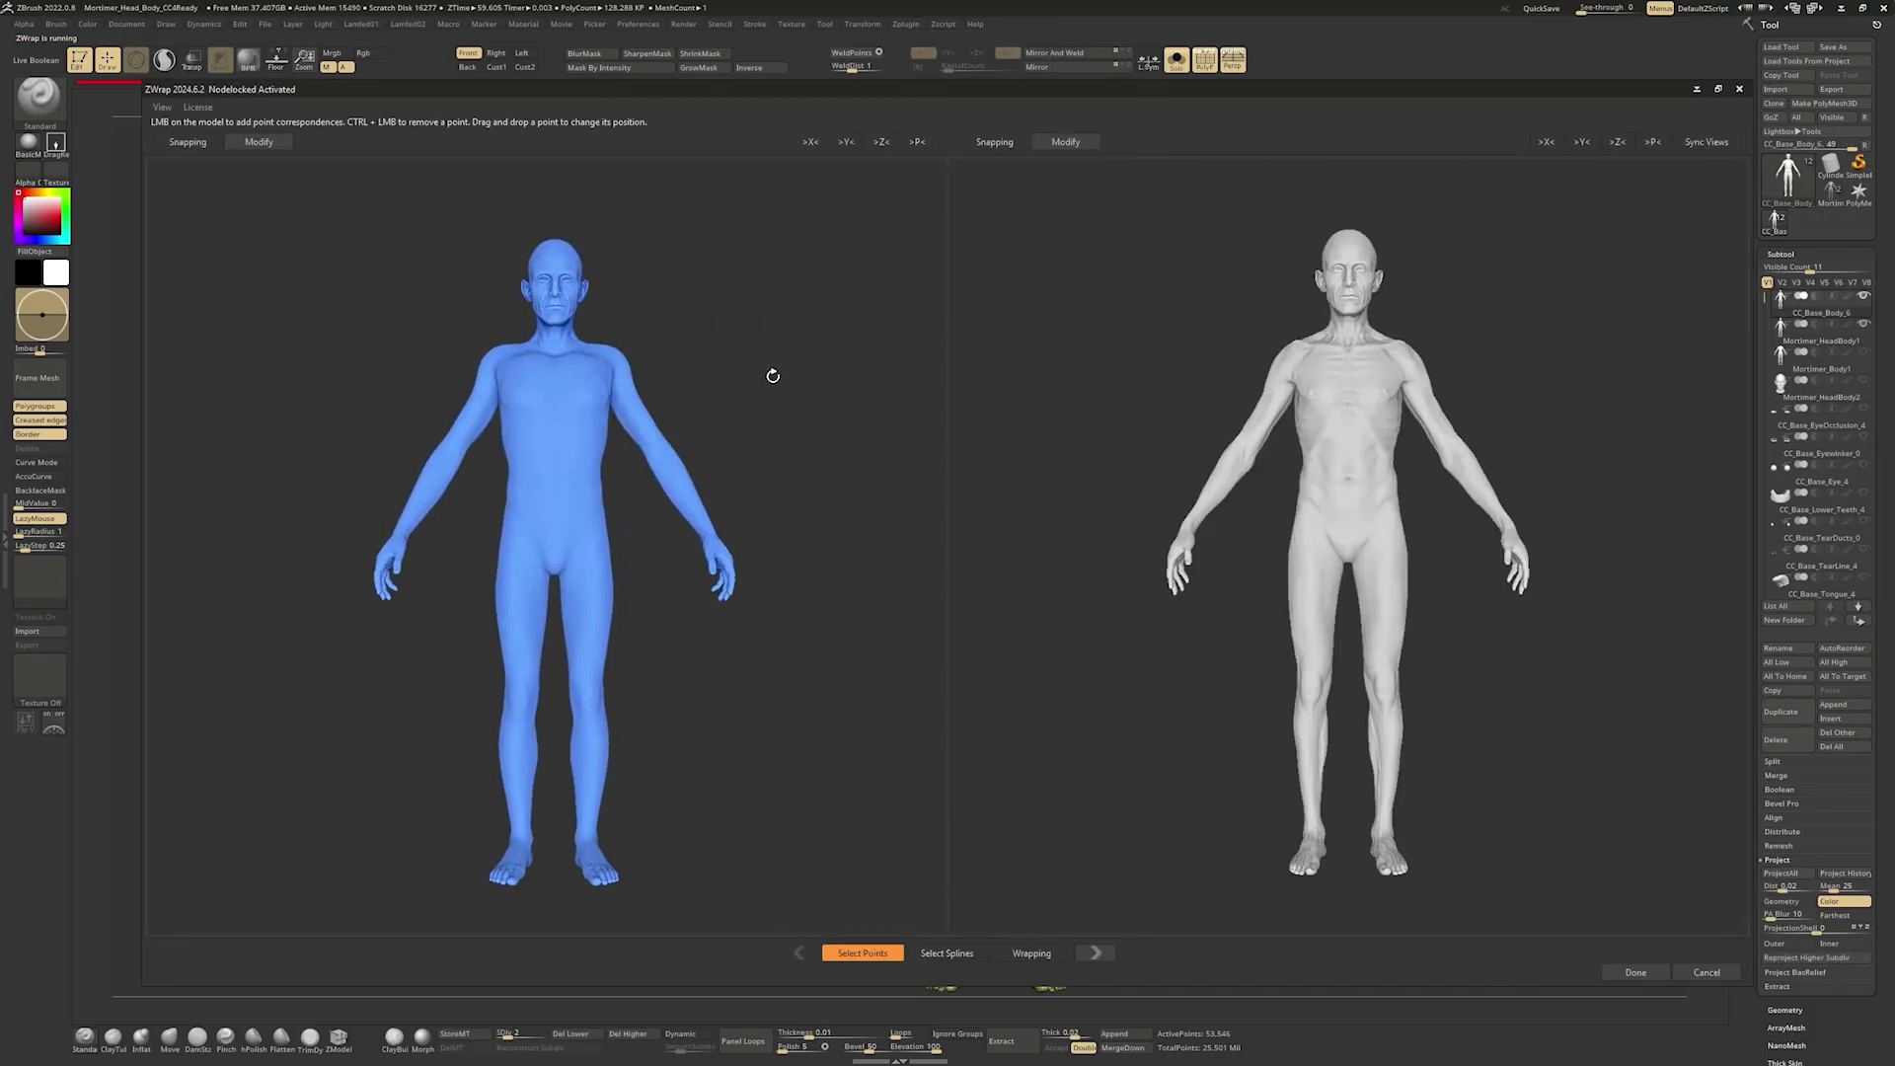
left_click_drag(772, 376, 782, 394)
- Wrap the CC base body onto the Mortimer sculpt with FastWrapping
left_click(1024, 956)
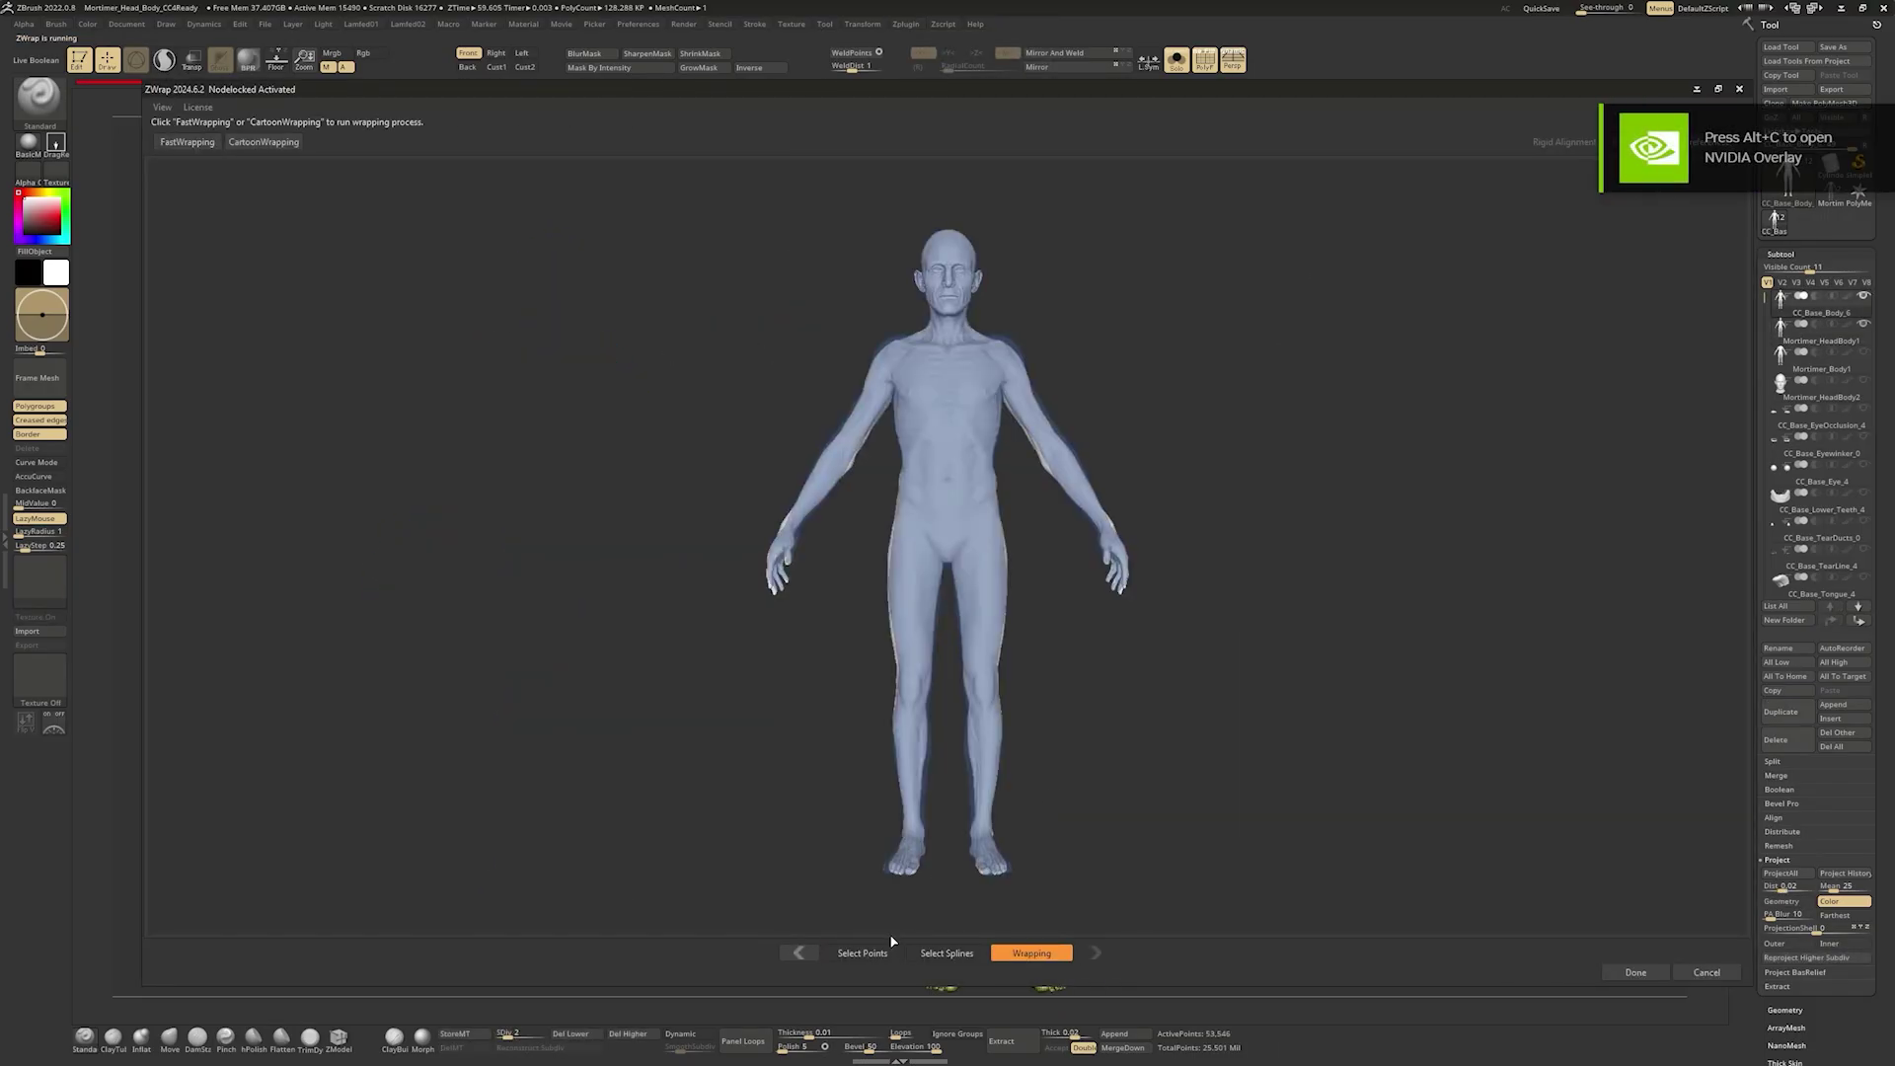
left_click(211, 150)
left_click_drag(868, 489, 1191, 593)
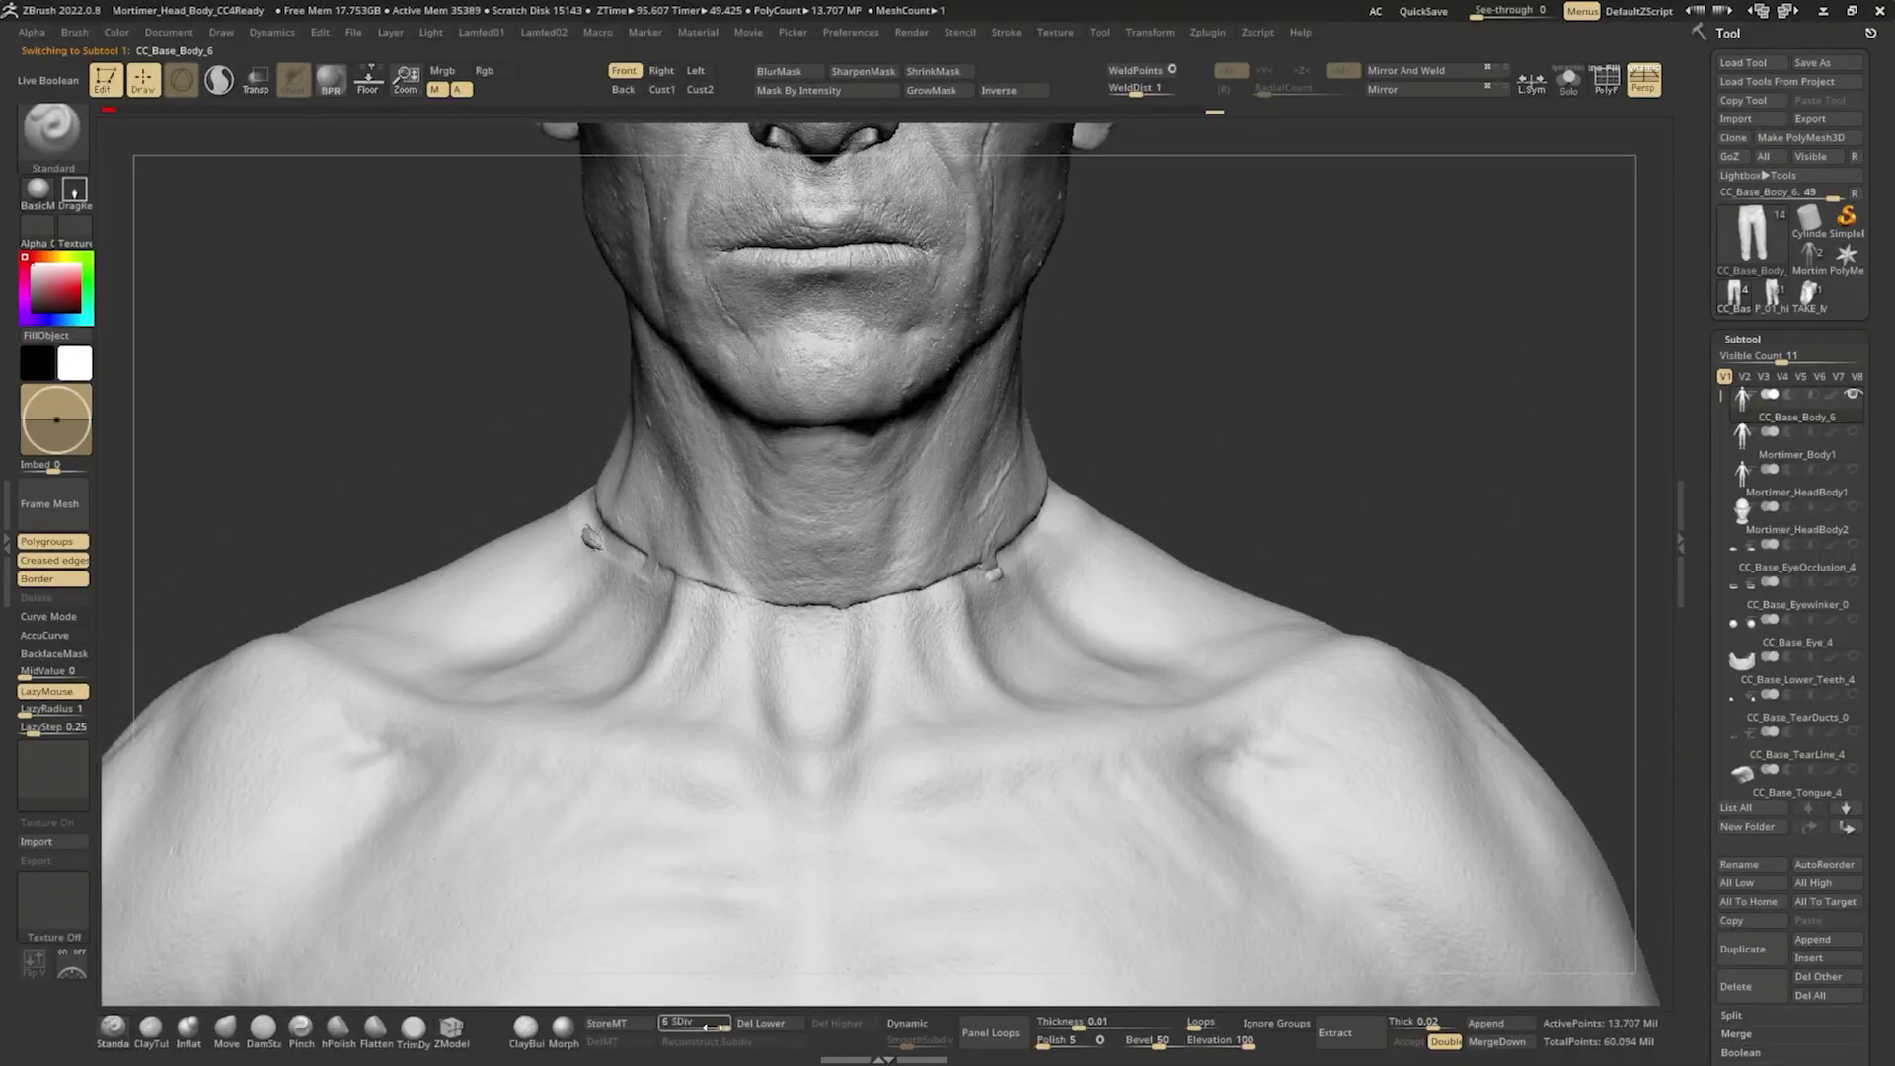
- Smooth the neck seam of CC_Base_Body_6 at subdivision level 2 with X symmetry and an adjusted brush size
key("space")
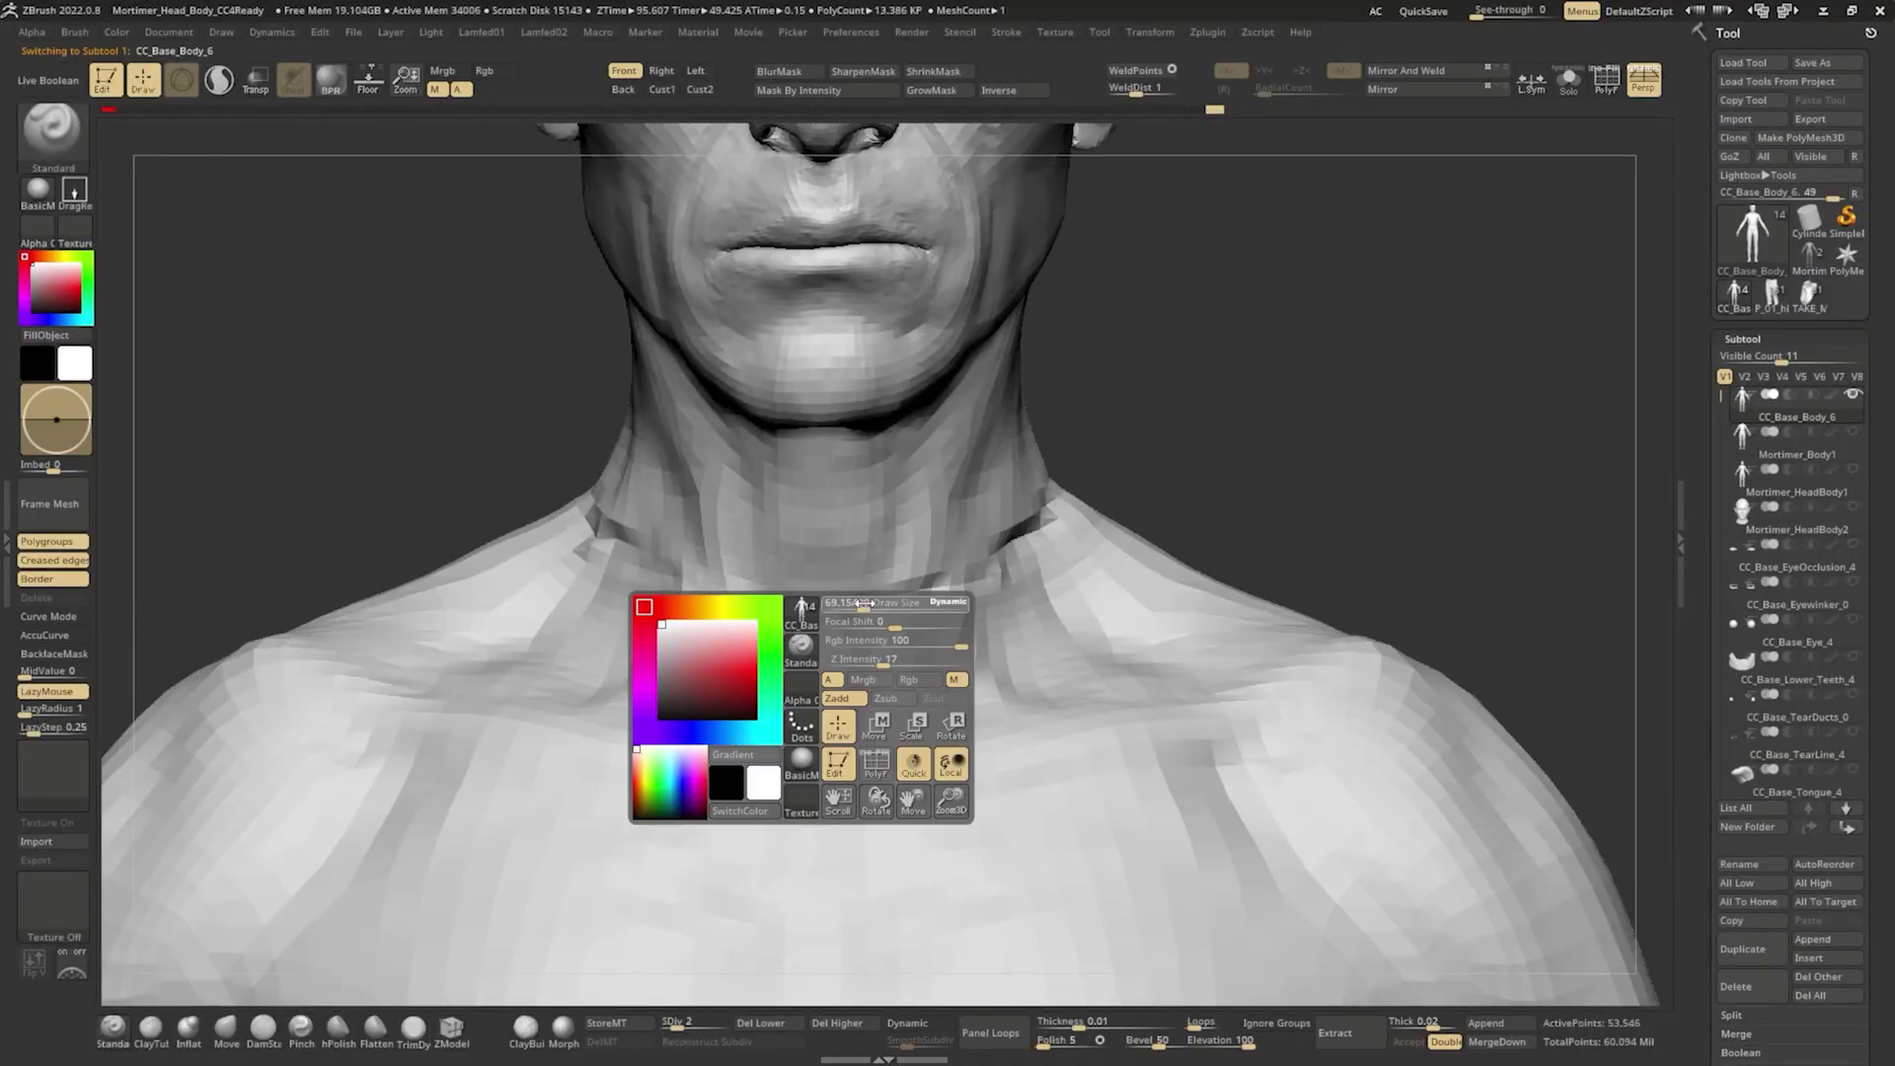
mouse_move(865, 603)
left_mouse_down("shift")
mouse_move(957, 609)
mouse_move(877, 615)
left_mouse_up("shift")
left_click_drag(1203, 448, 1223, 448)
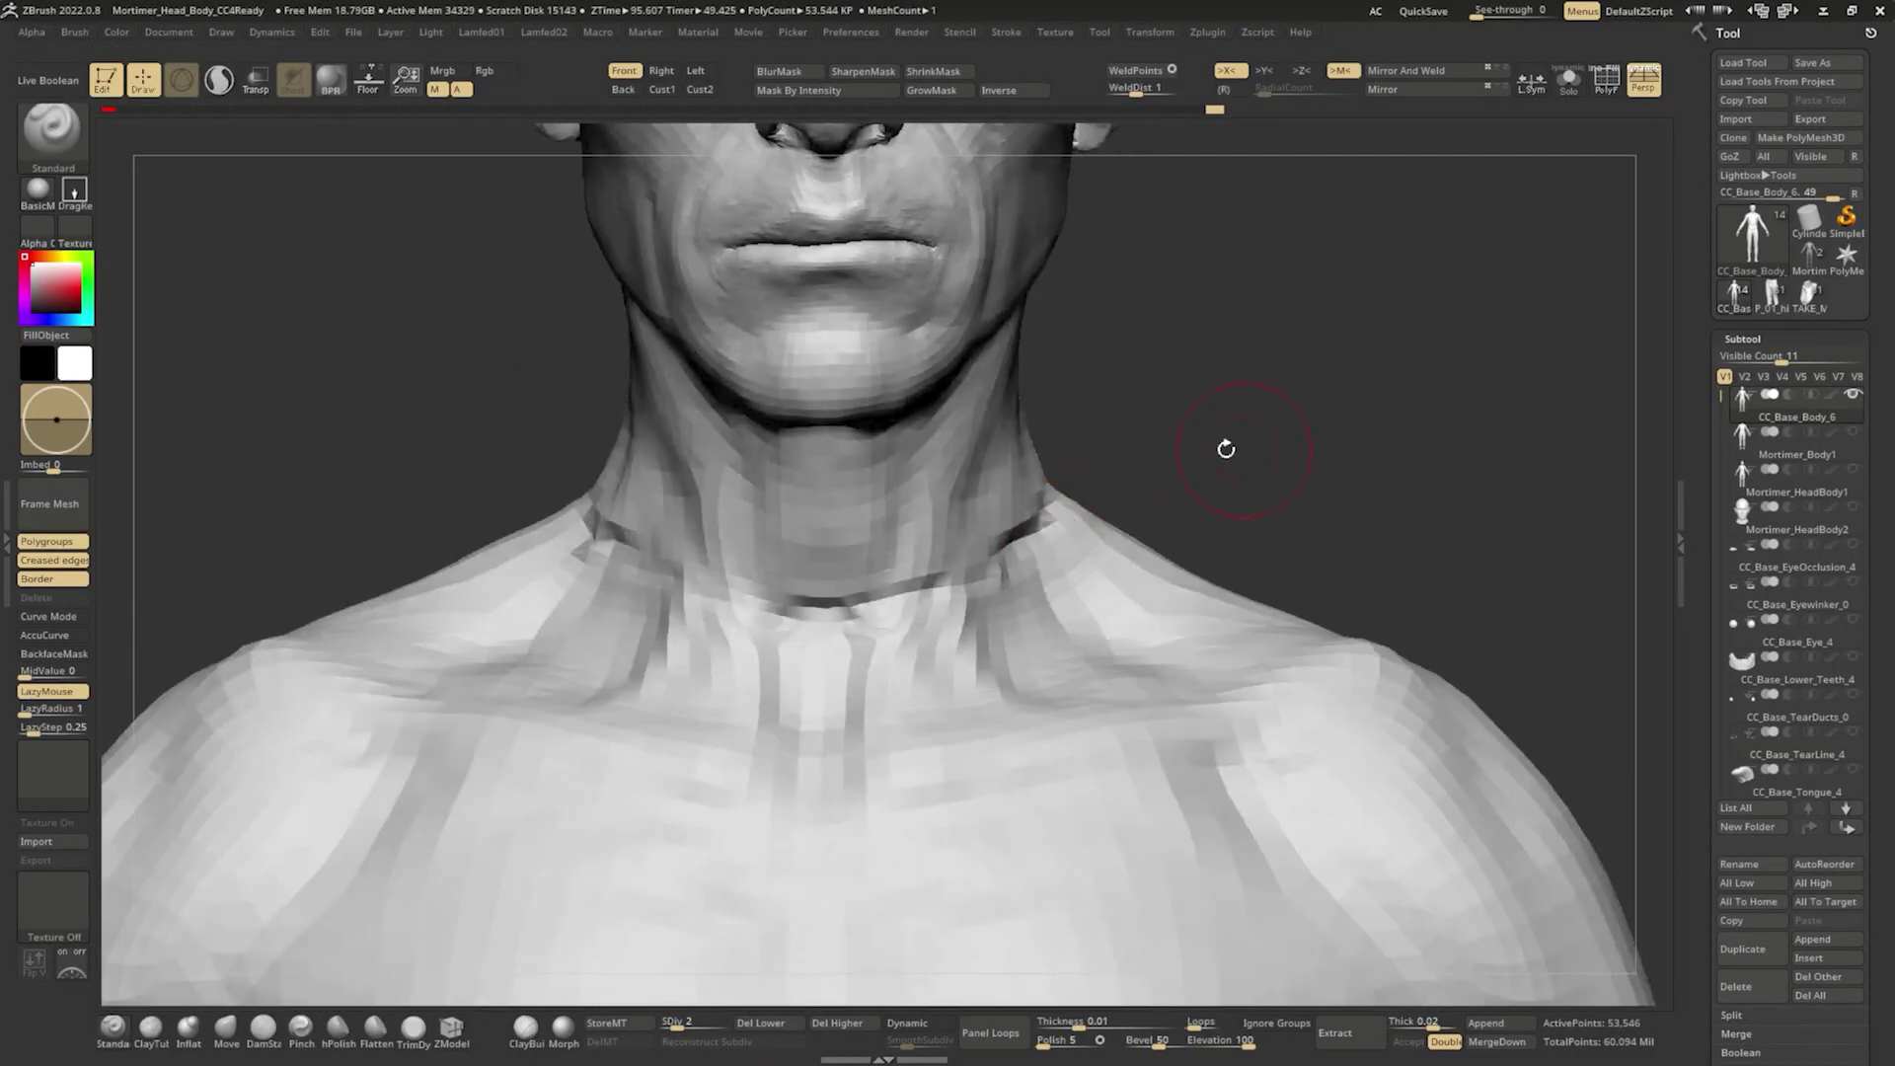
left_click_drag(1028, 509, 1014, 552, "shift")
key("space")
left_click_drag(1003, 547, 992, 546)
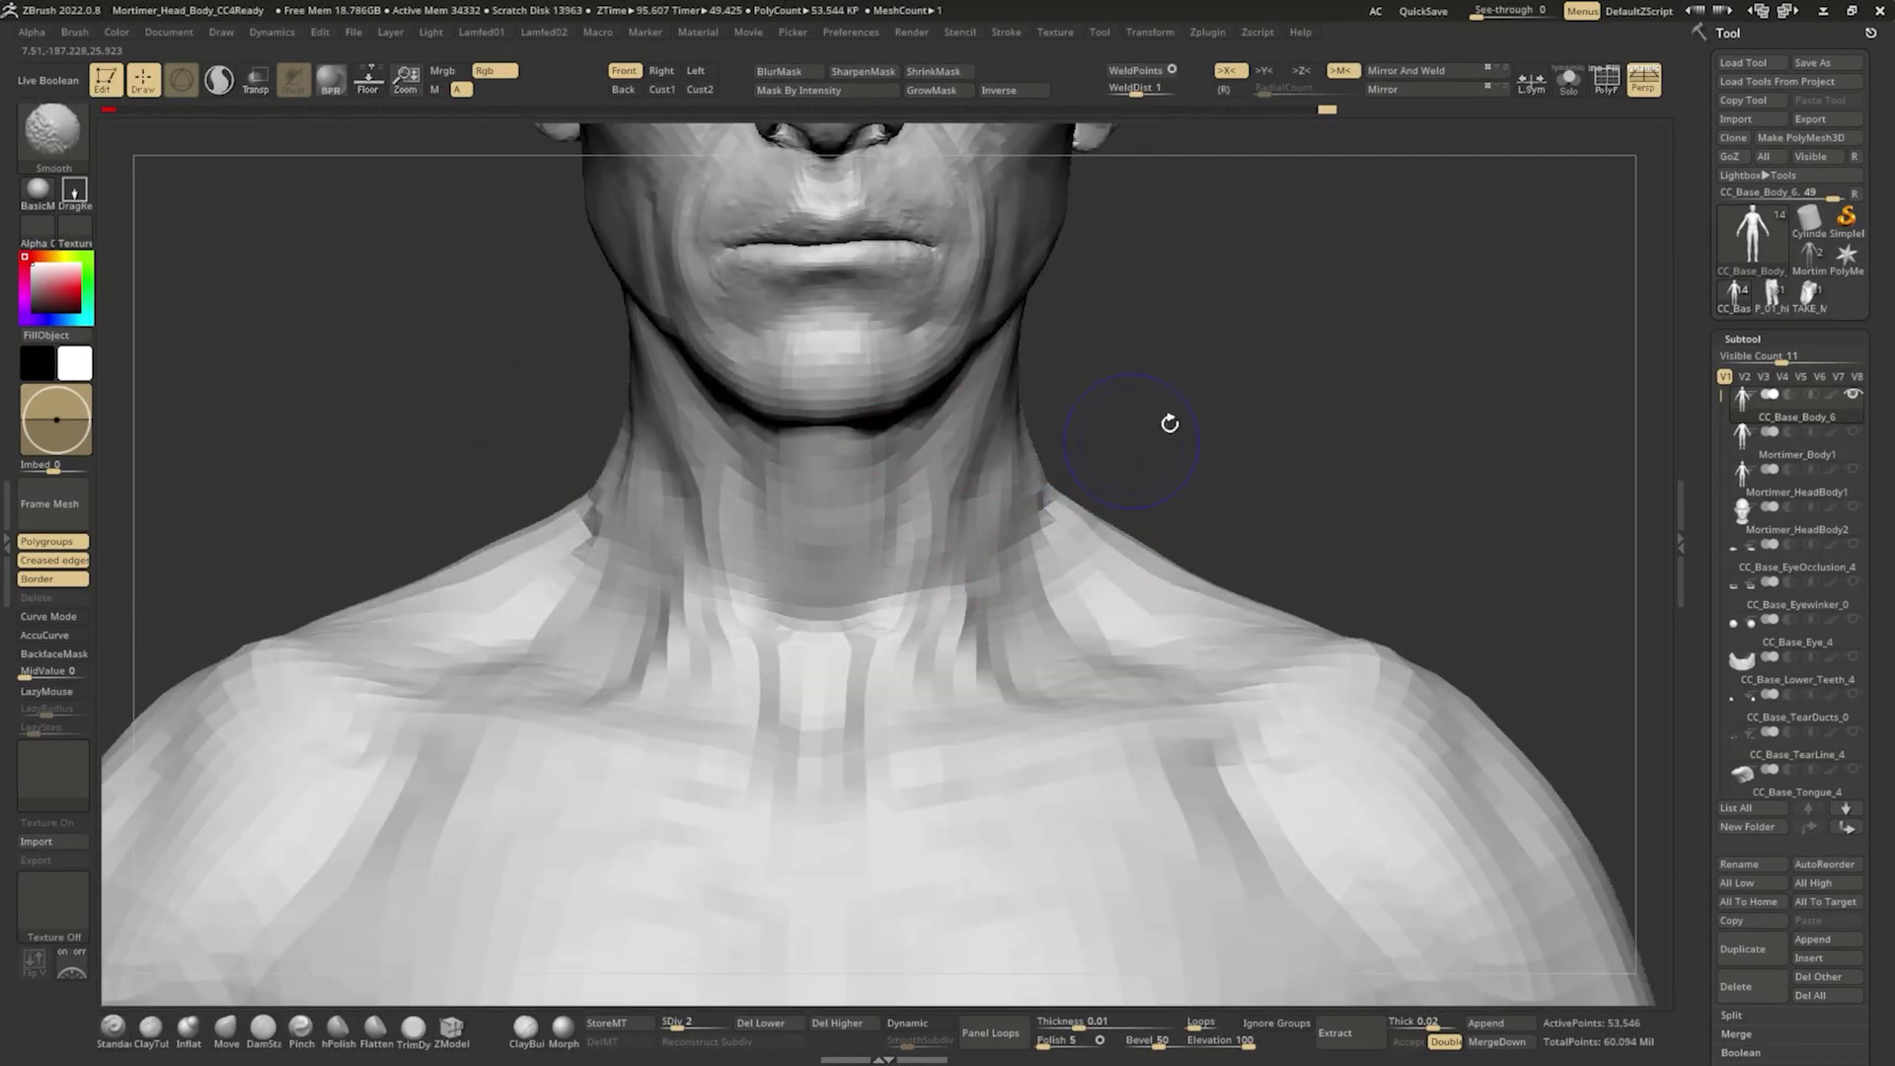
left_click_drag(1170, 422, 1037, 434)
- Refine the neck and collarbone transition of CC_Base_Body_6, raising the mesh to subdivision level 3
mouse_move(1283, 493)
left_mouse_down()
mouse_move(1075, 524)
mouse_move(1312, 405)
mouse_move(1312, 464)
left_mouse_up()
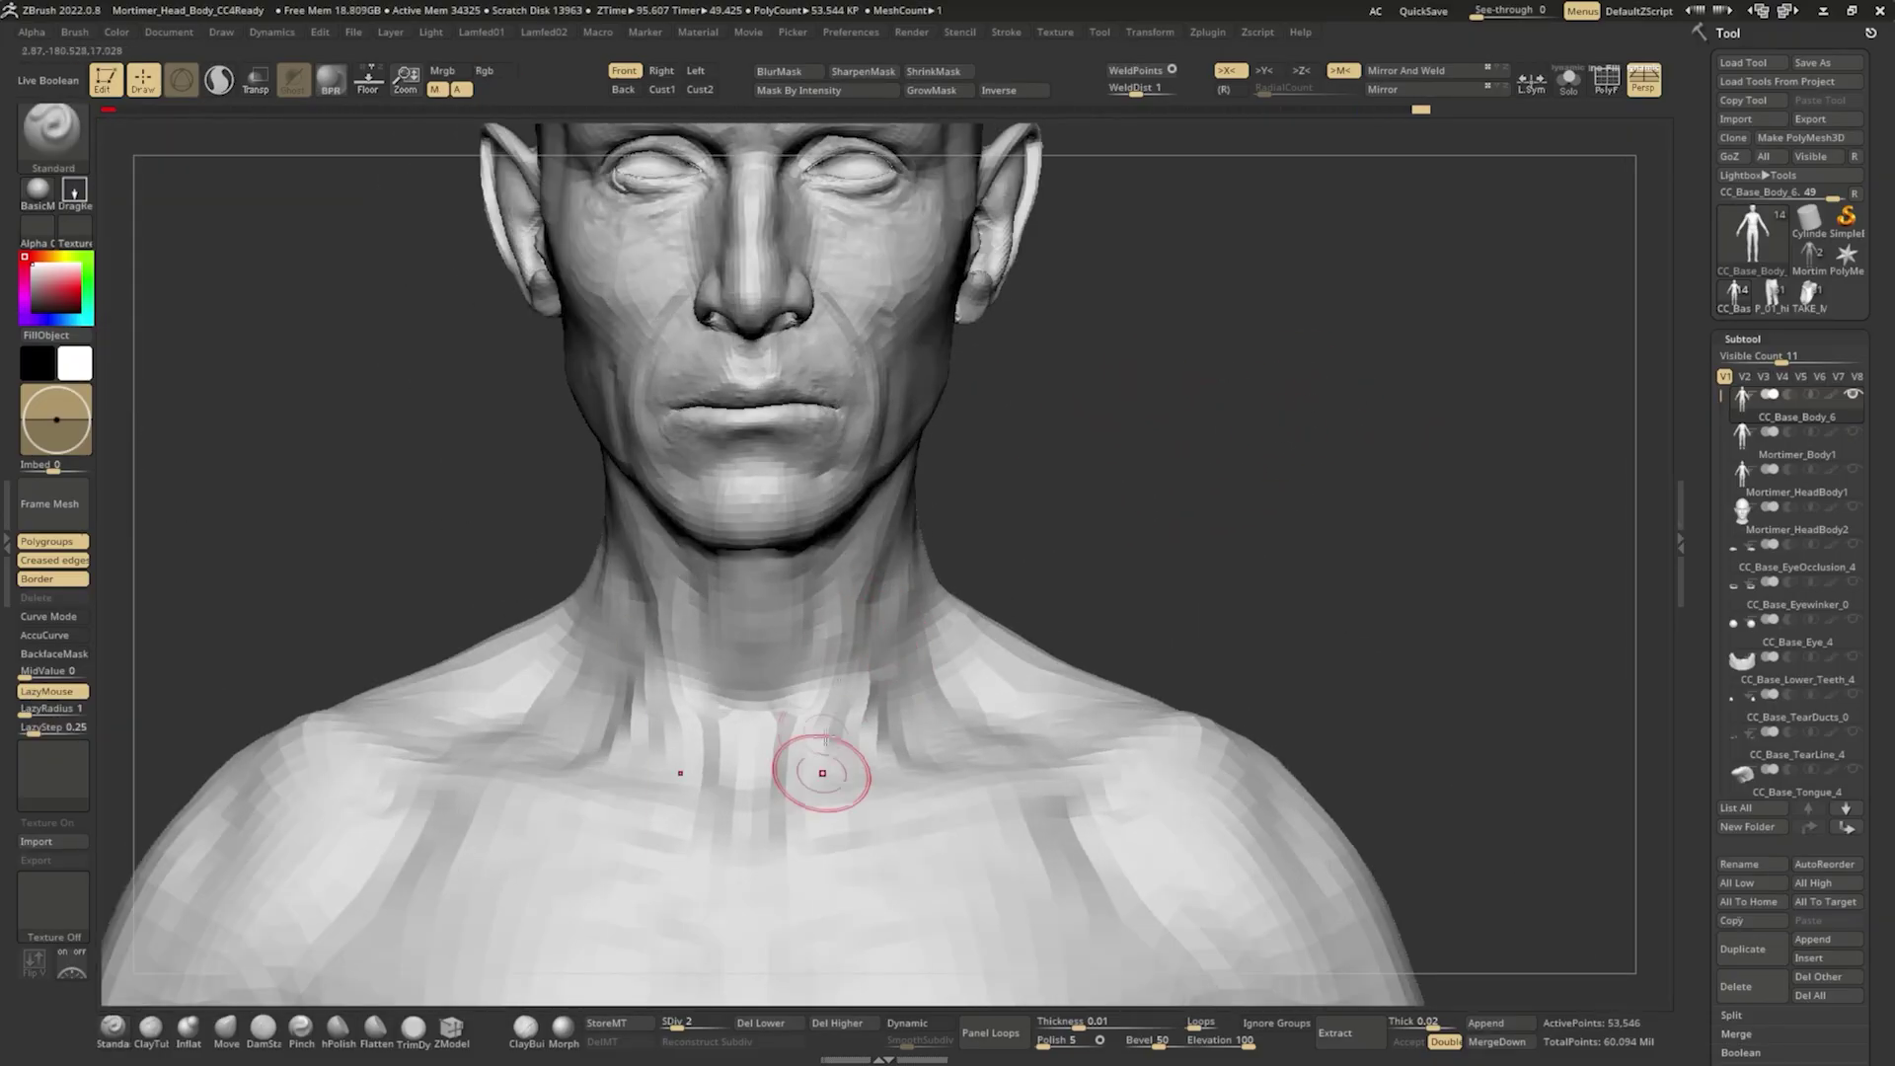
right_click_drag(825, 740, 691, 681)
key("d")
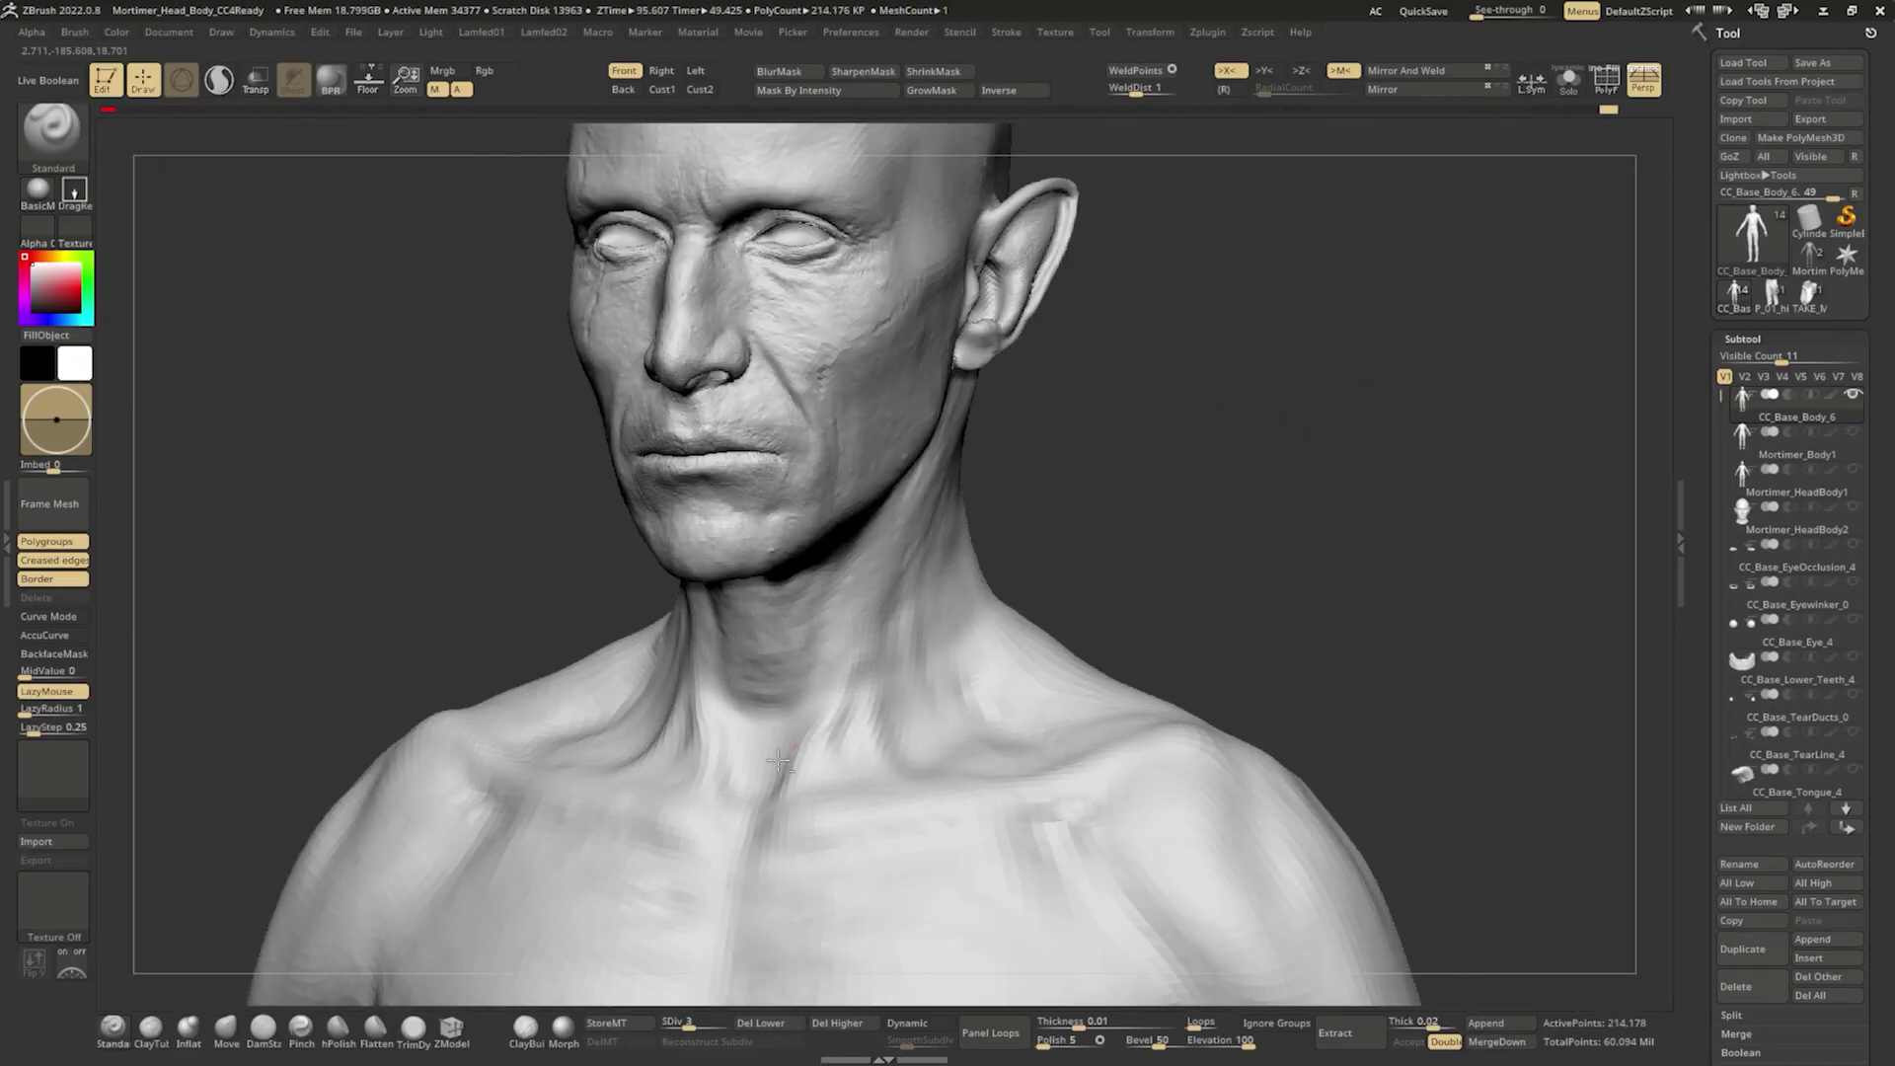
left_click_drag(1311, 562, 1311, 516, "alt")
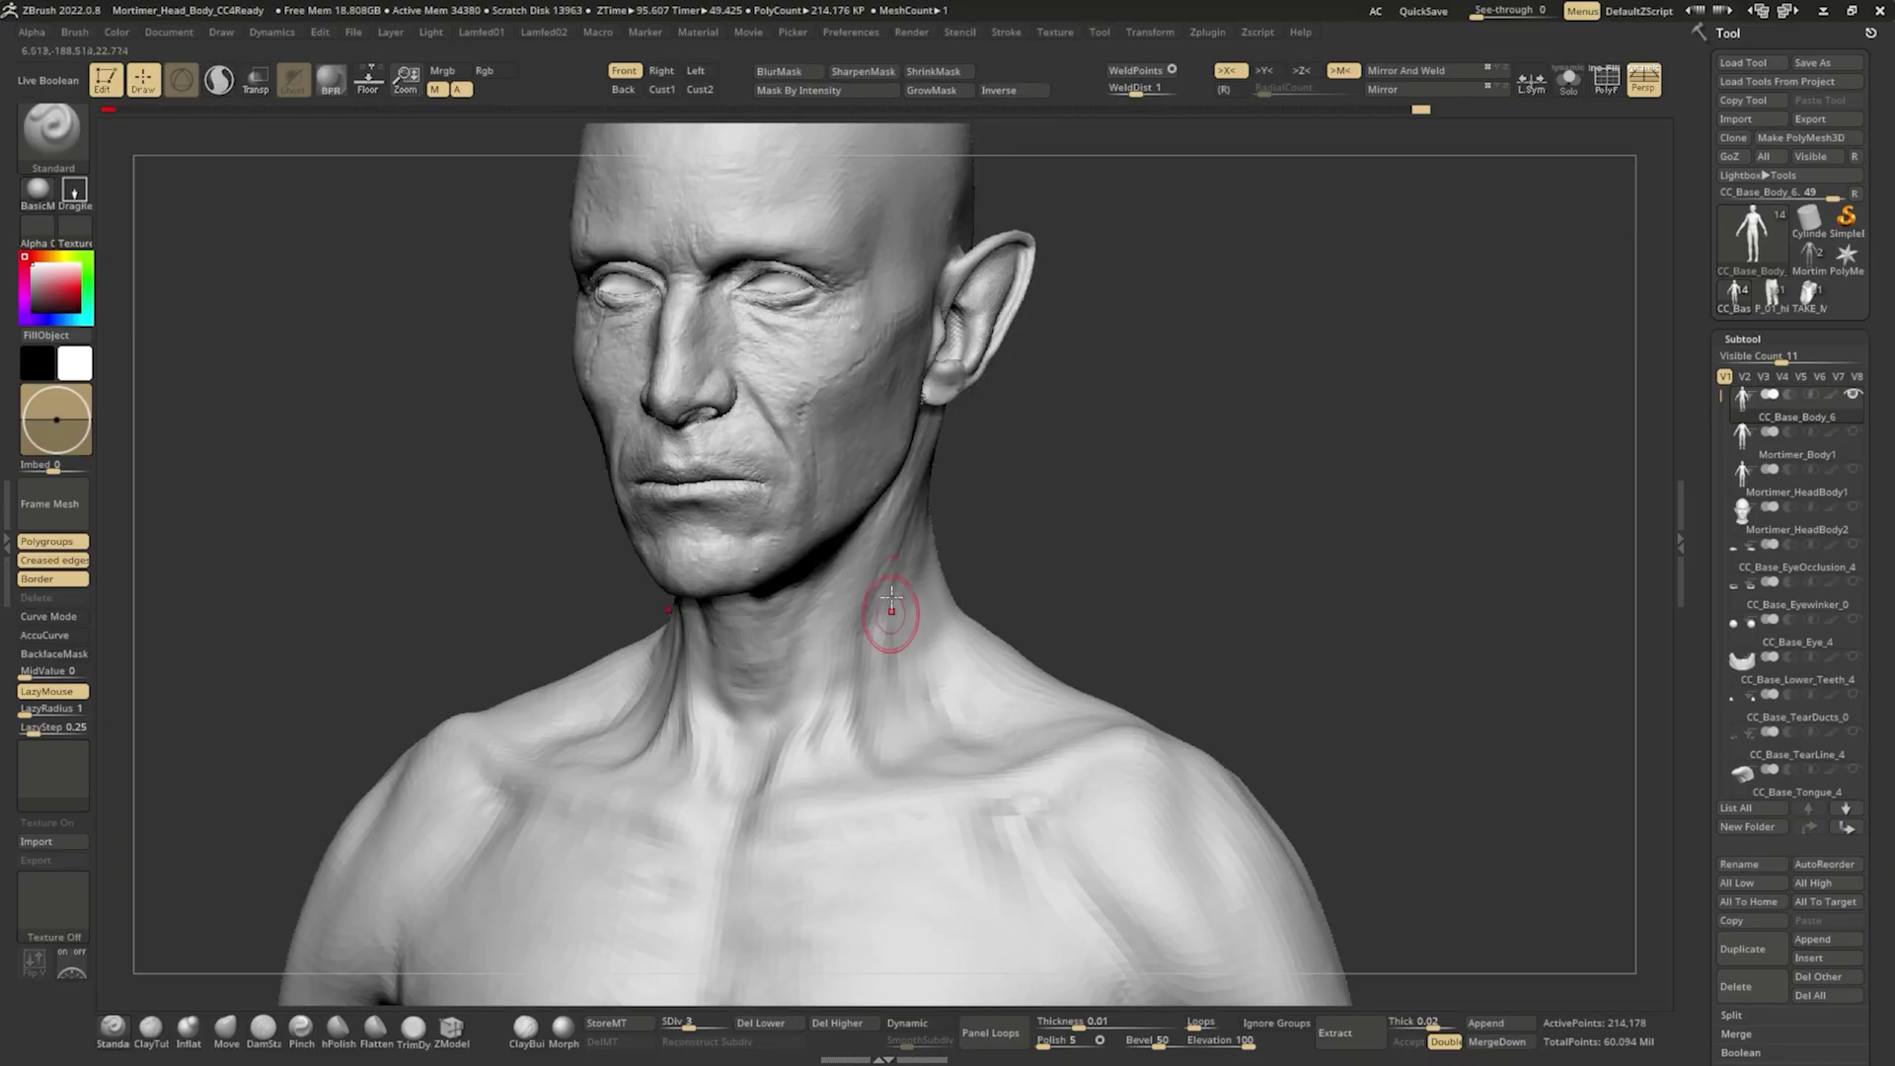
mouse_move(889, 664)
left_mouse_down()
mouse_move(1333, 491)
mouse_move(1142, 550)
mouse_move(1083, 512)
left_mouse_up()
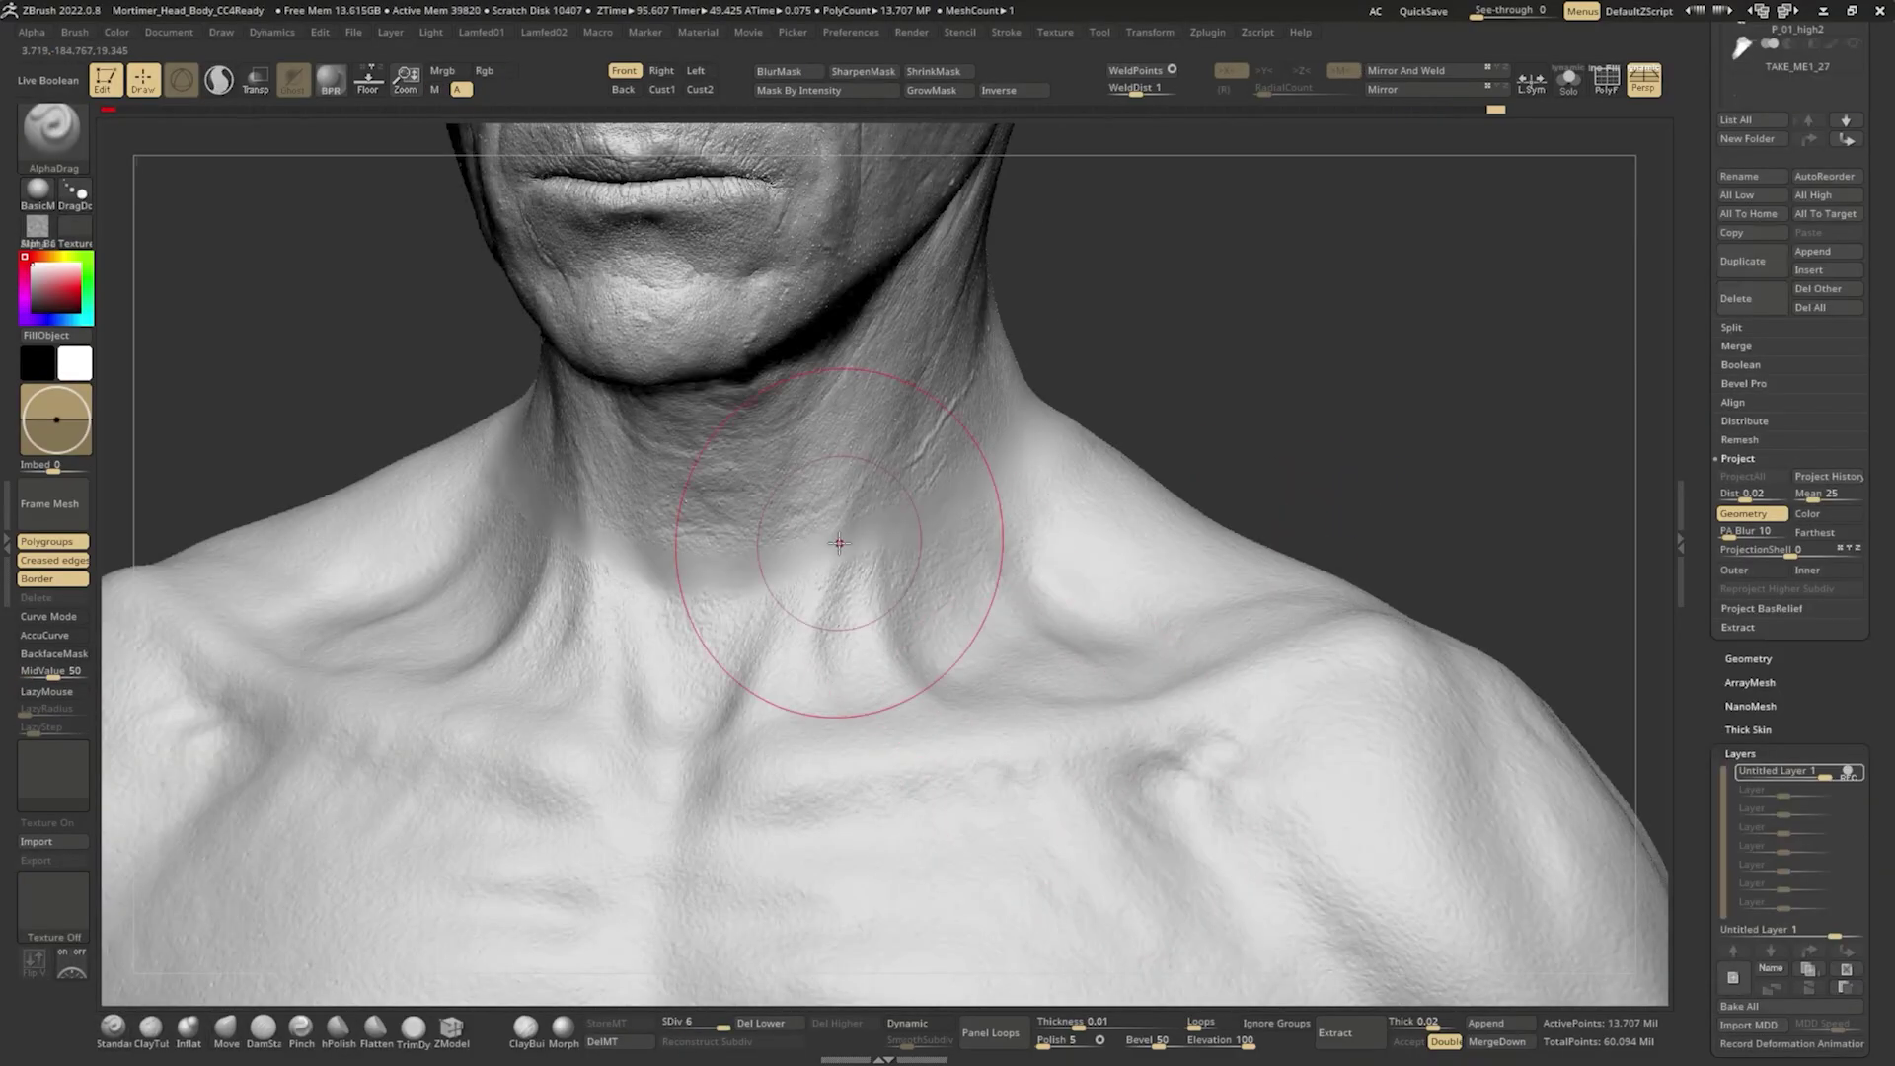
- Add skin detail across the neck transition at subdivision level 6 with the AlphaDrag brush
mouse_move(1382, 415)
left_mouse_down()
mouse_move(1214, 381)
mouse_move(888, 559)
left_mouse_up()
mouse_move(1540, 538)
left_mouse_down()
mouse_move(1295, 546)
mouse_move(843, 669)
left_mouse_up()
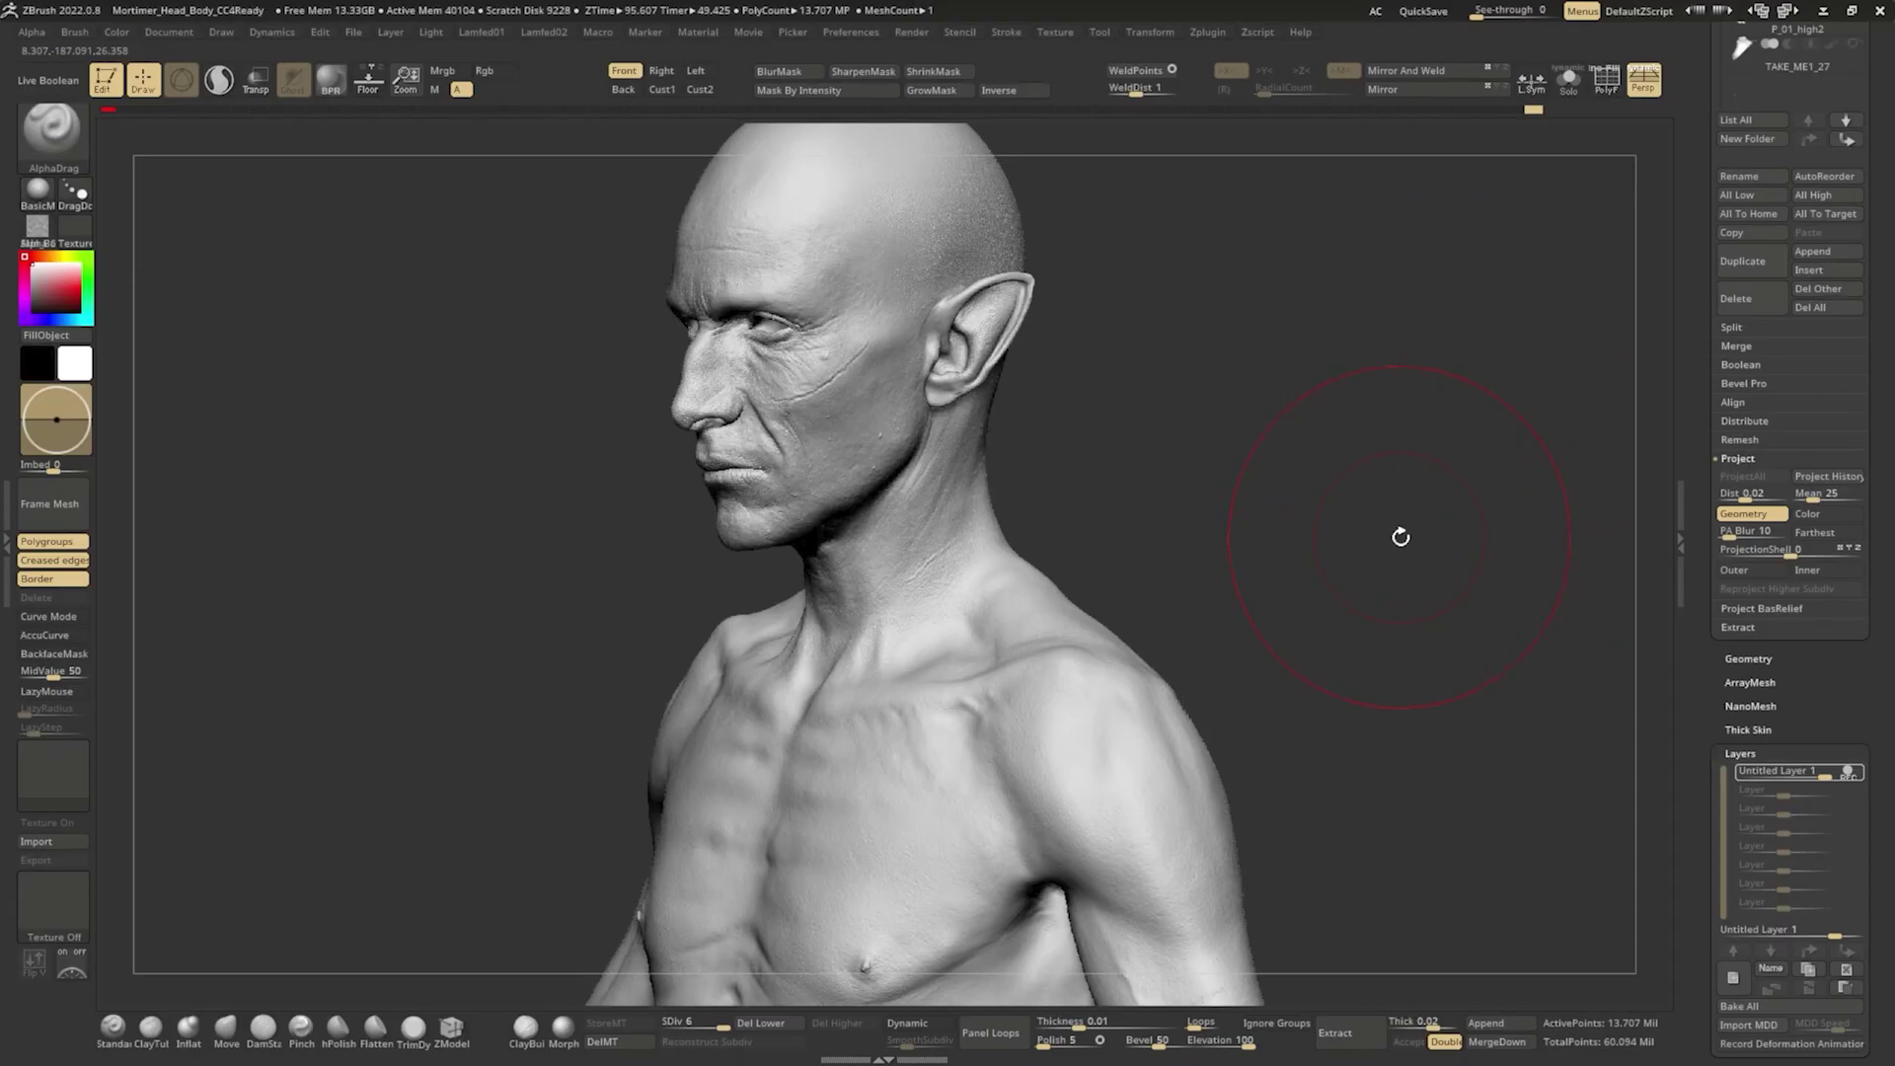
right_click_drag(1396, 533, 1498, 724)
- Send the sculpted meshes to Character Creator through GoZ and update only the meshes in the Current Pose
left_click(1801, 118)
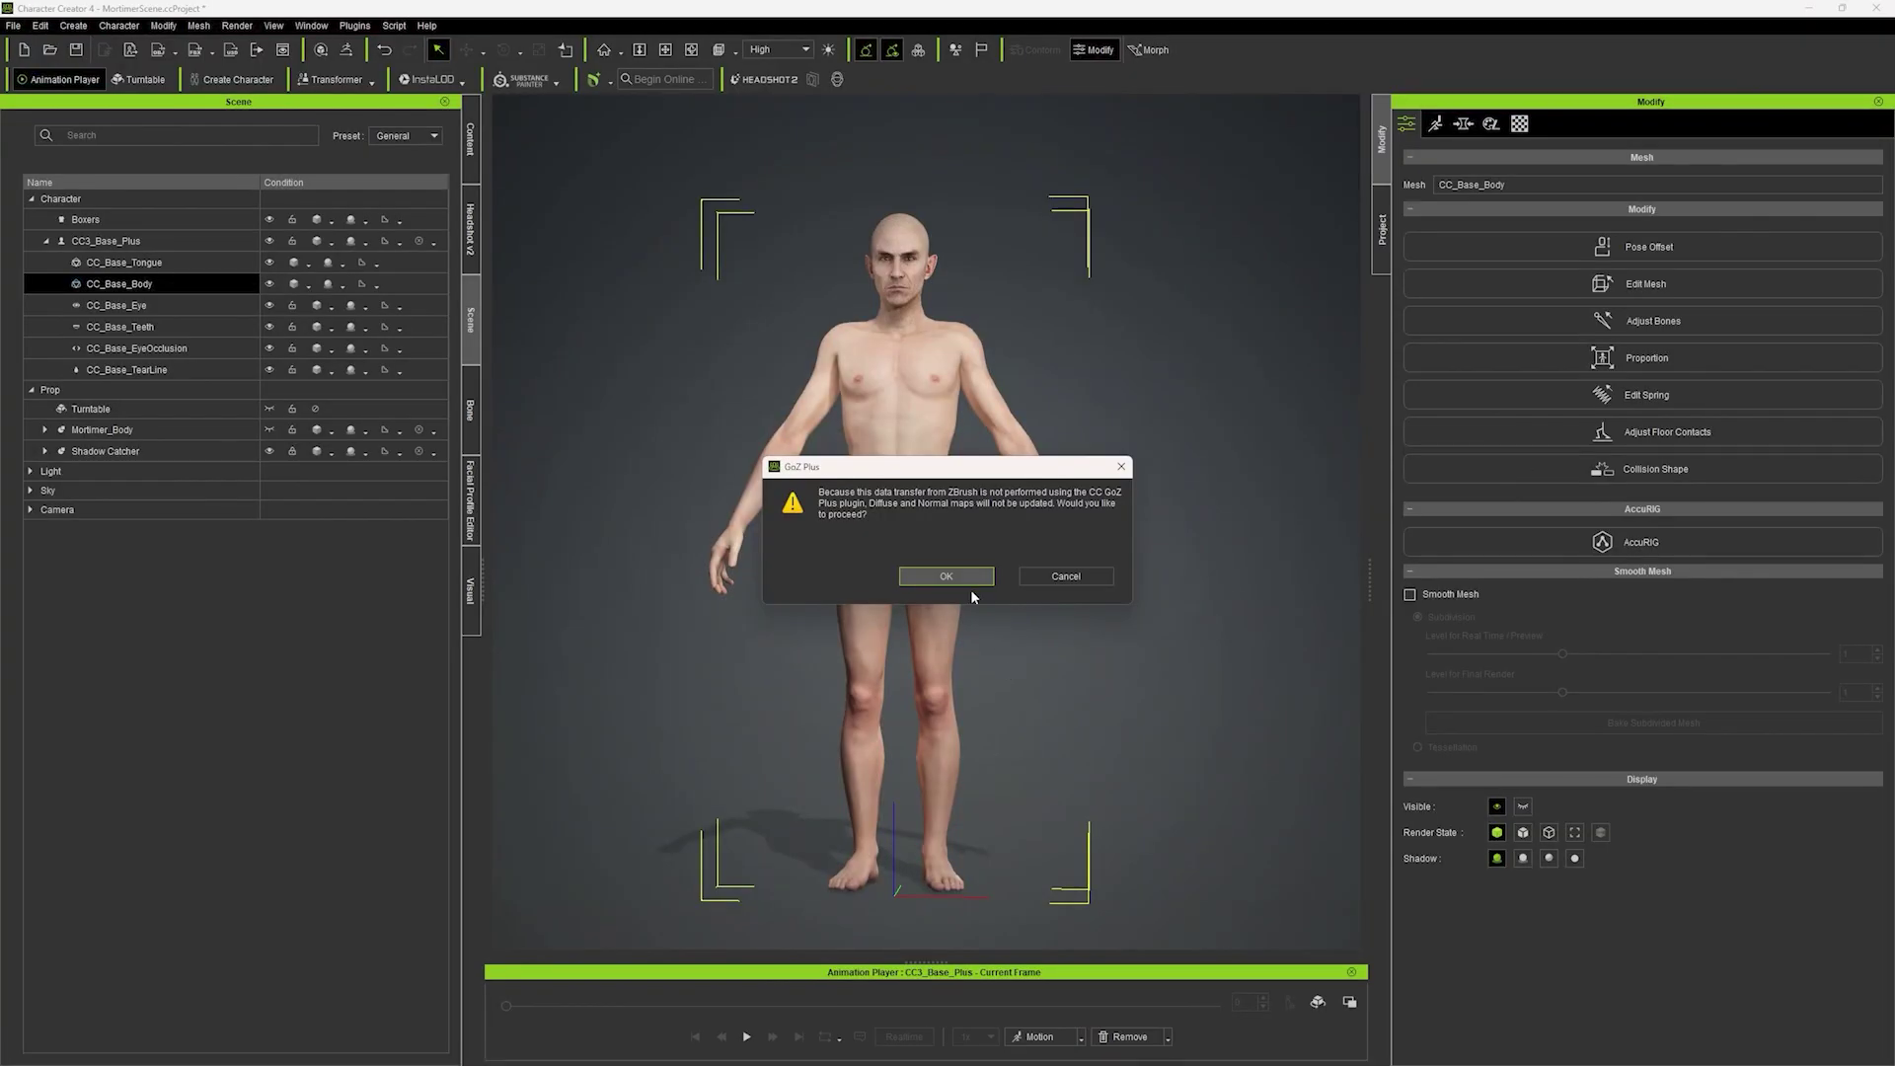
left_click(969, 589)
left_click(991, 754)
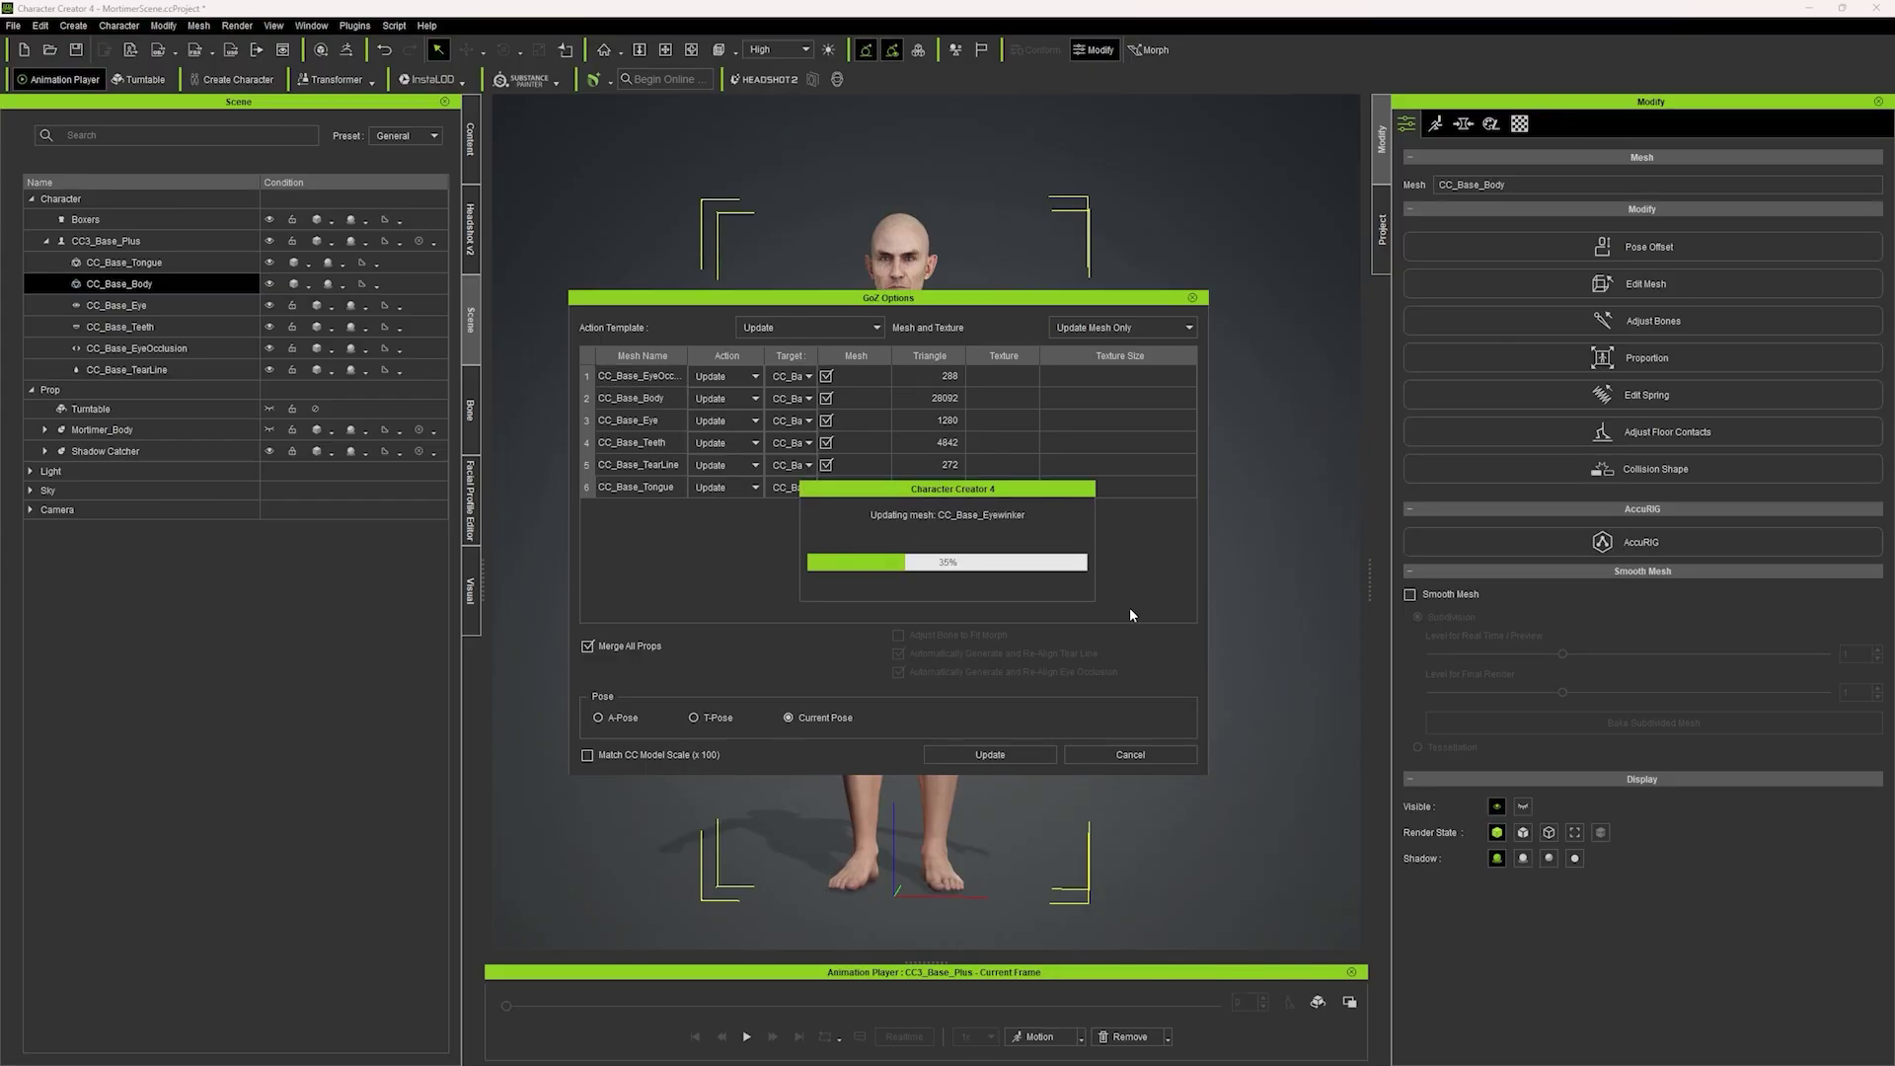
right_click_drag(1134, 615, 671, 666)
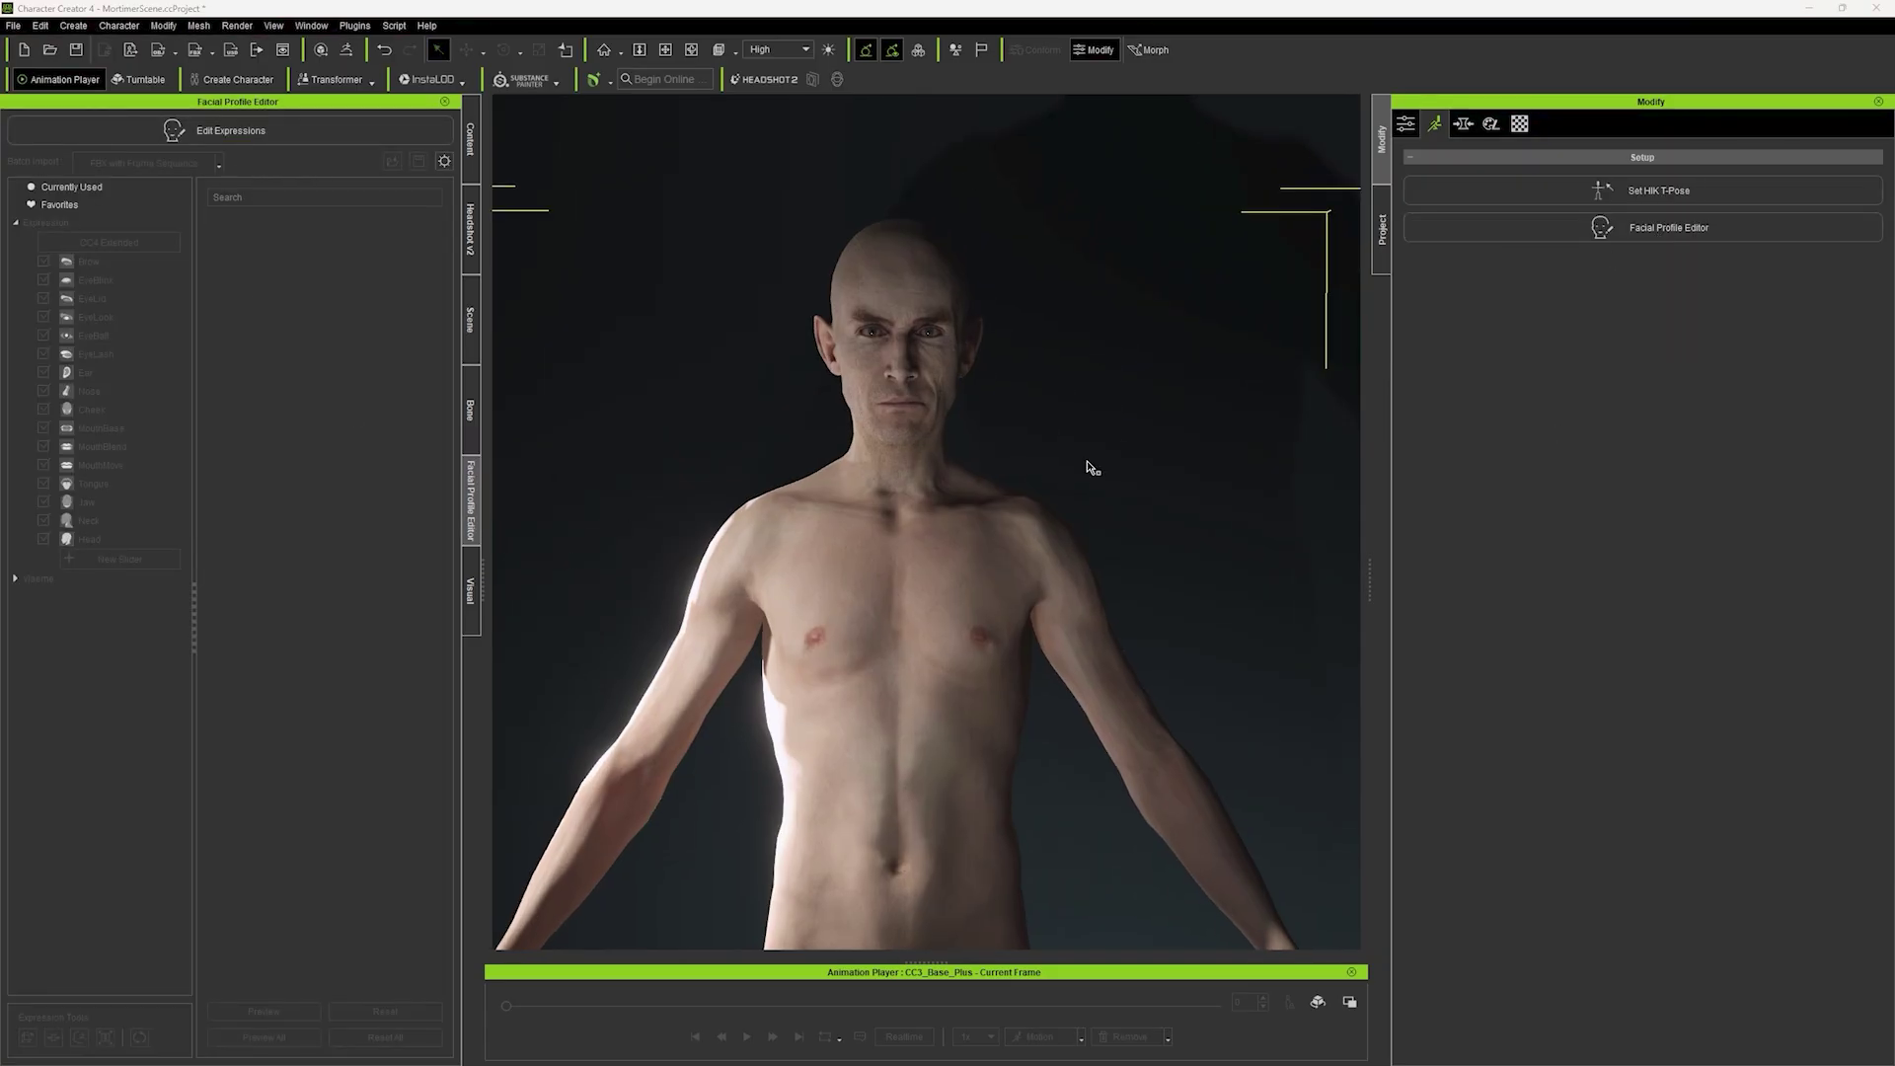
- Open the character's mouth using the Modify sliders for facial editing
key("k")
left_click(1203, 403)
left_click(1307, 403)
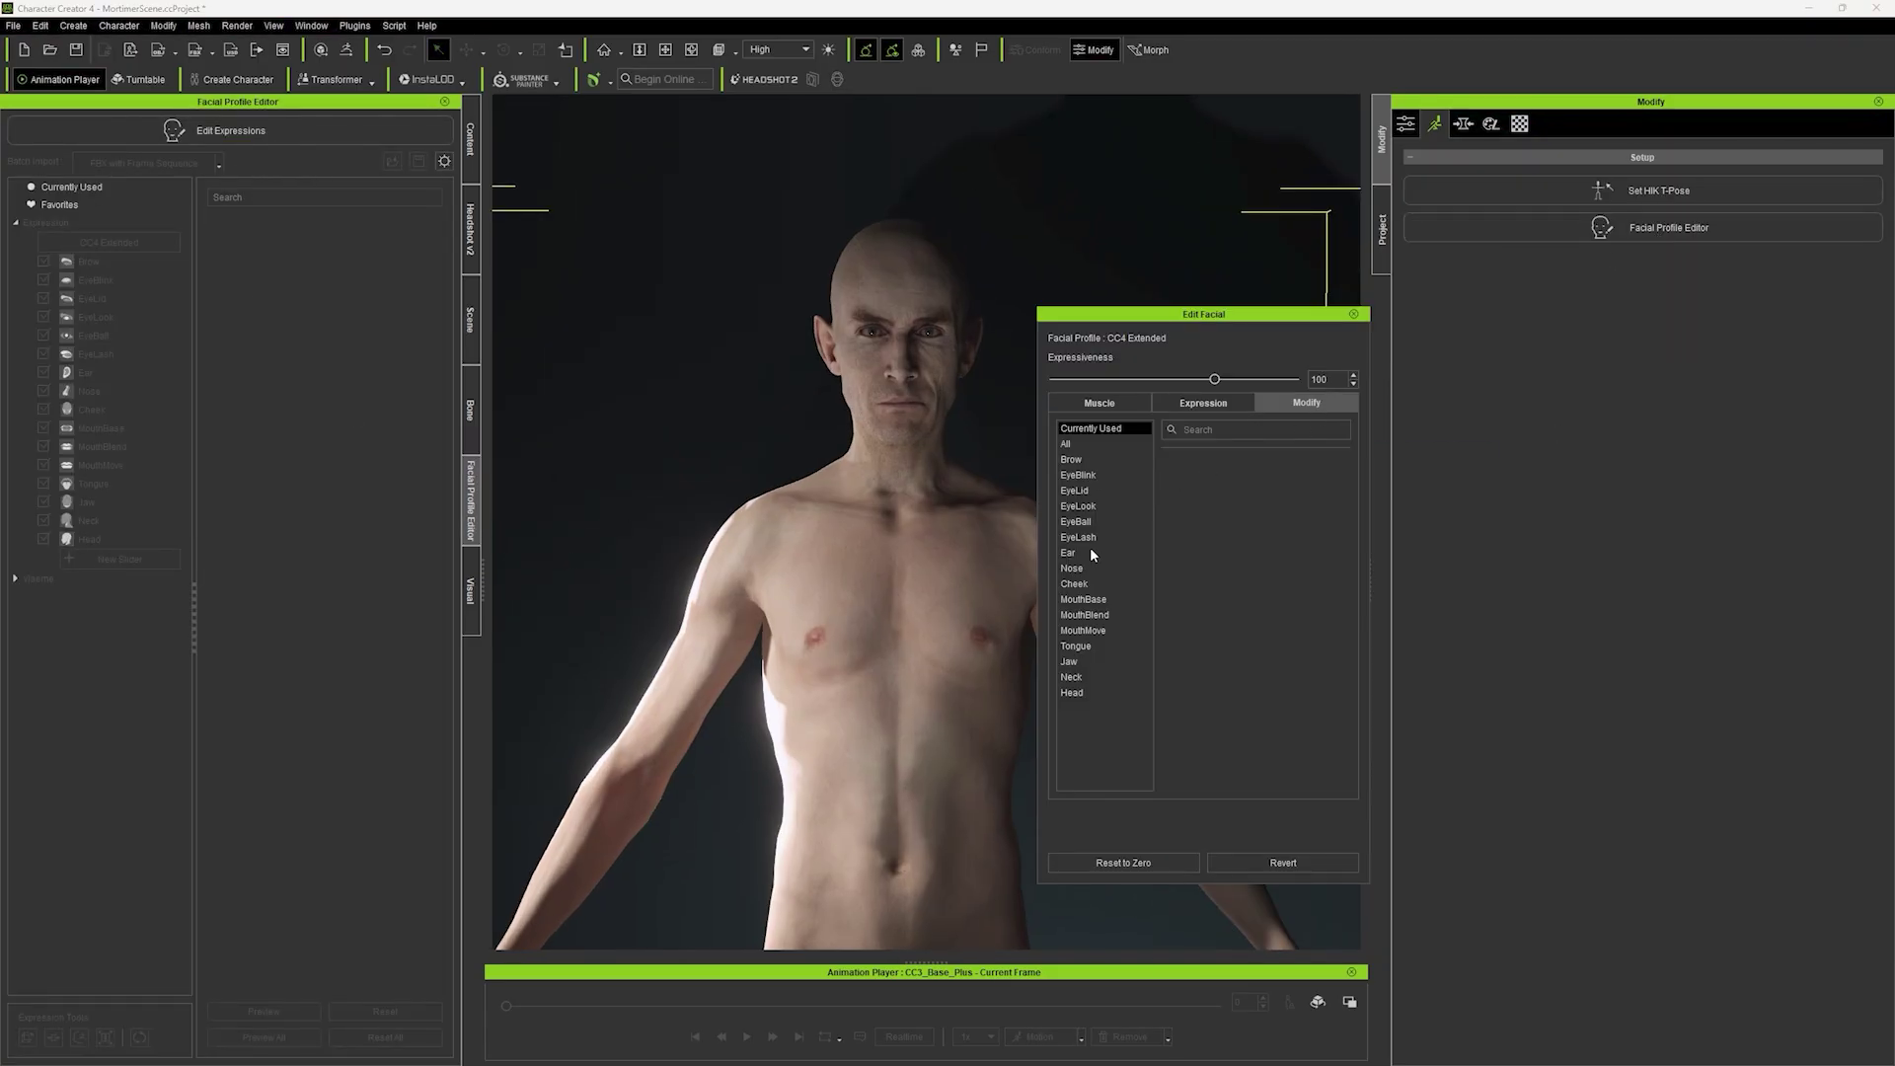
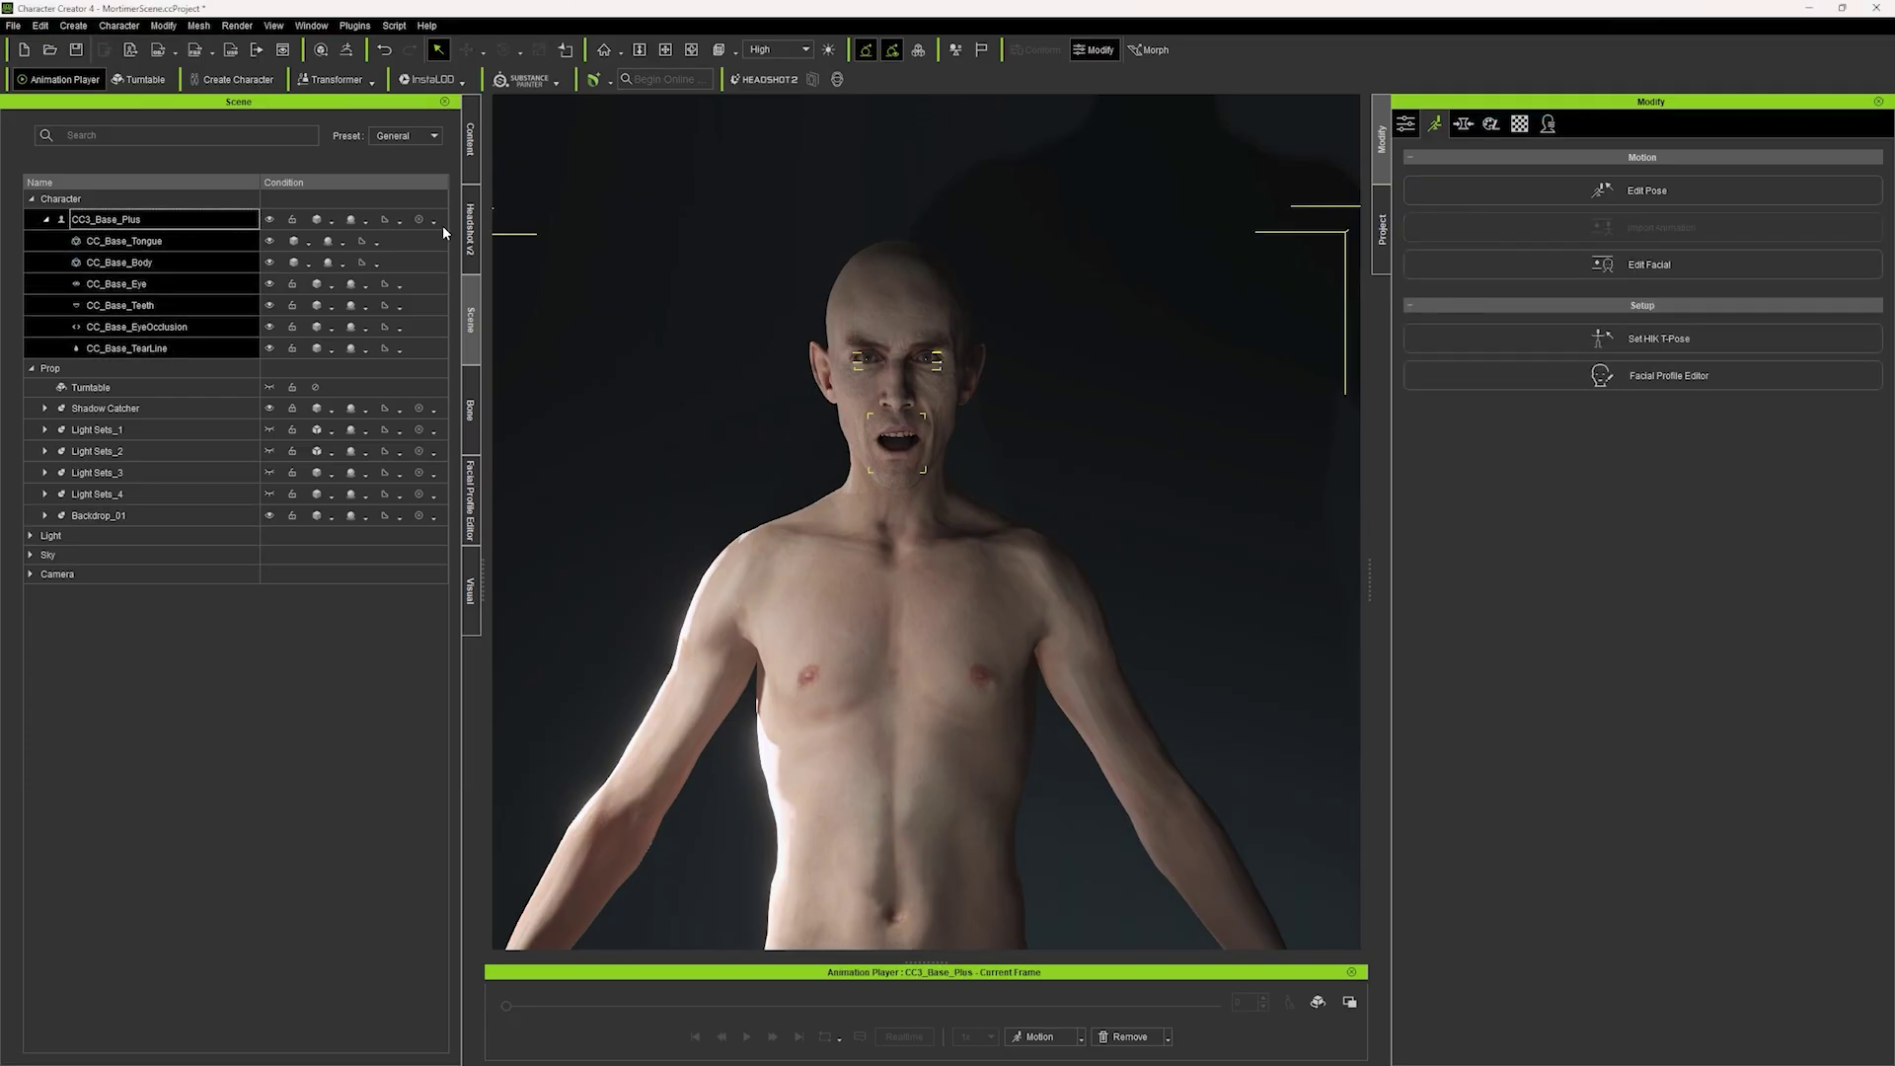
- Relink the open-mouthed CC3_Base_Plus character to ZBrush through GoZ in its Current Pose
left_click(348, 50)
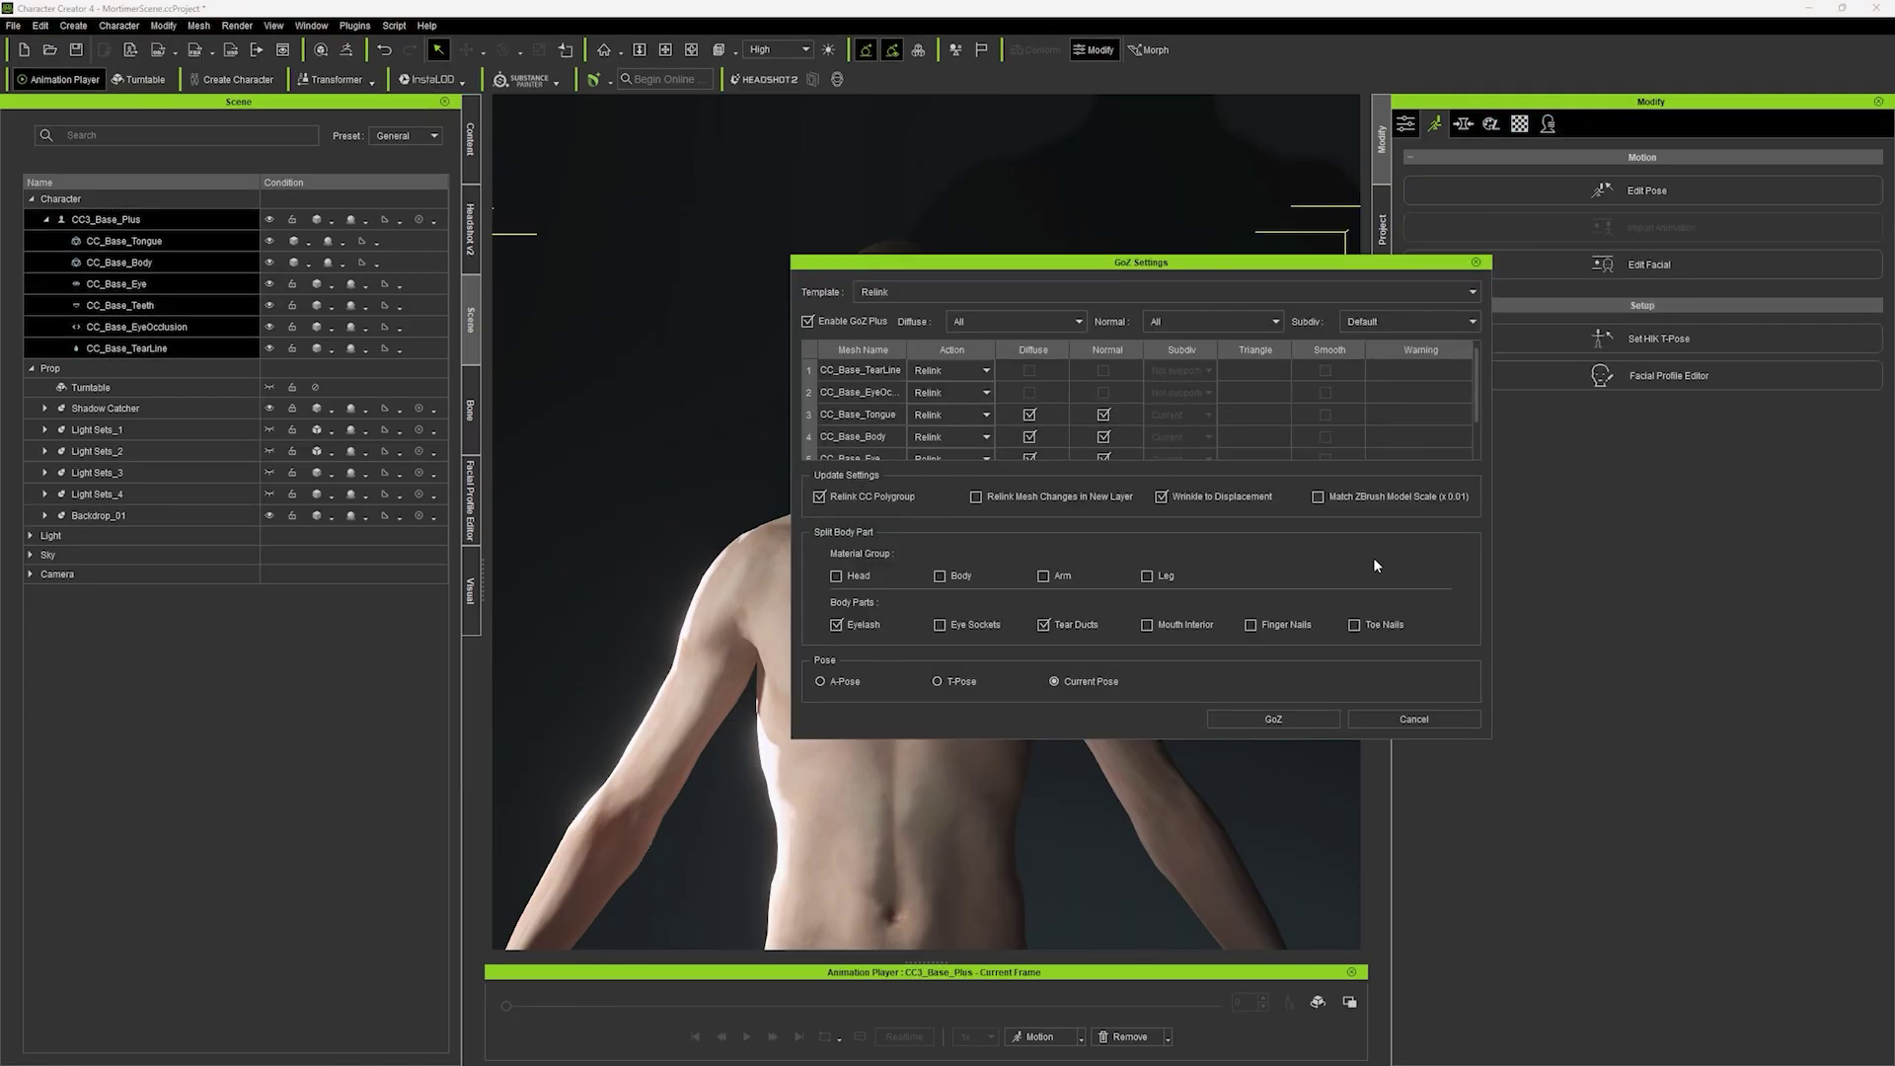
scroll(1220, 405, "down", 1)
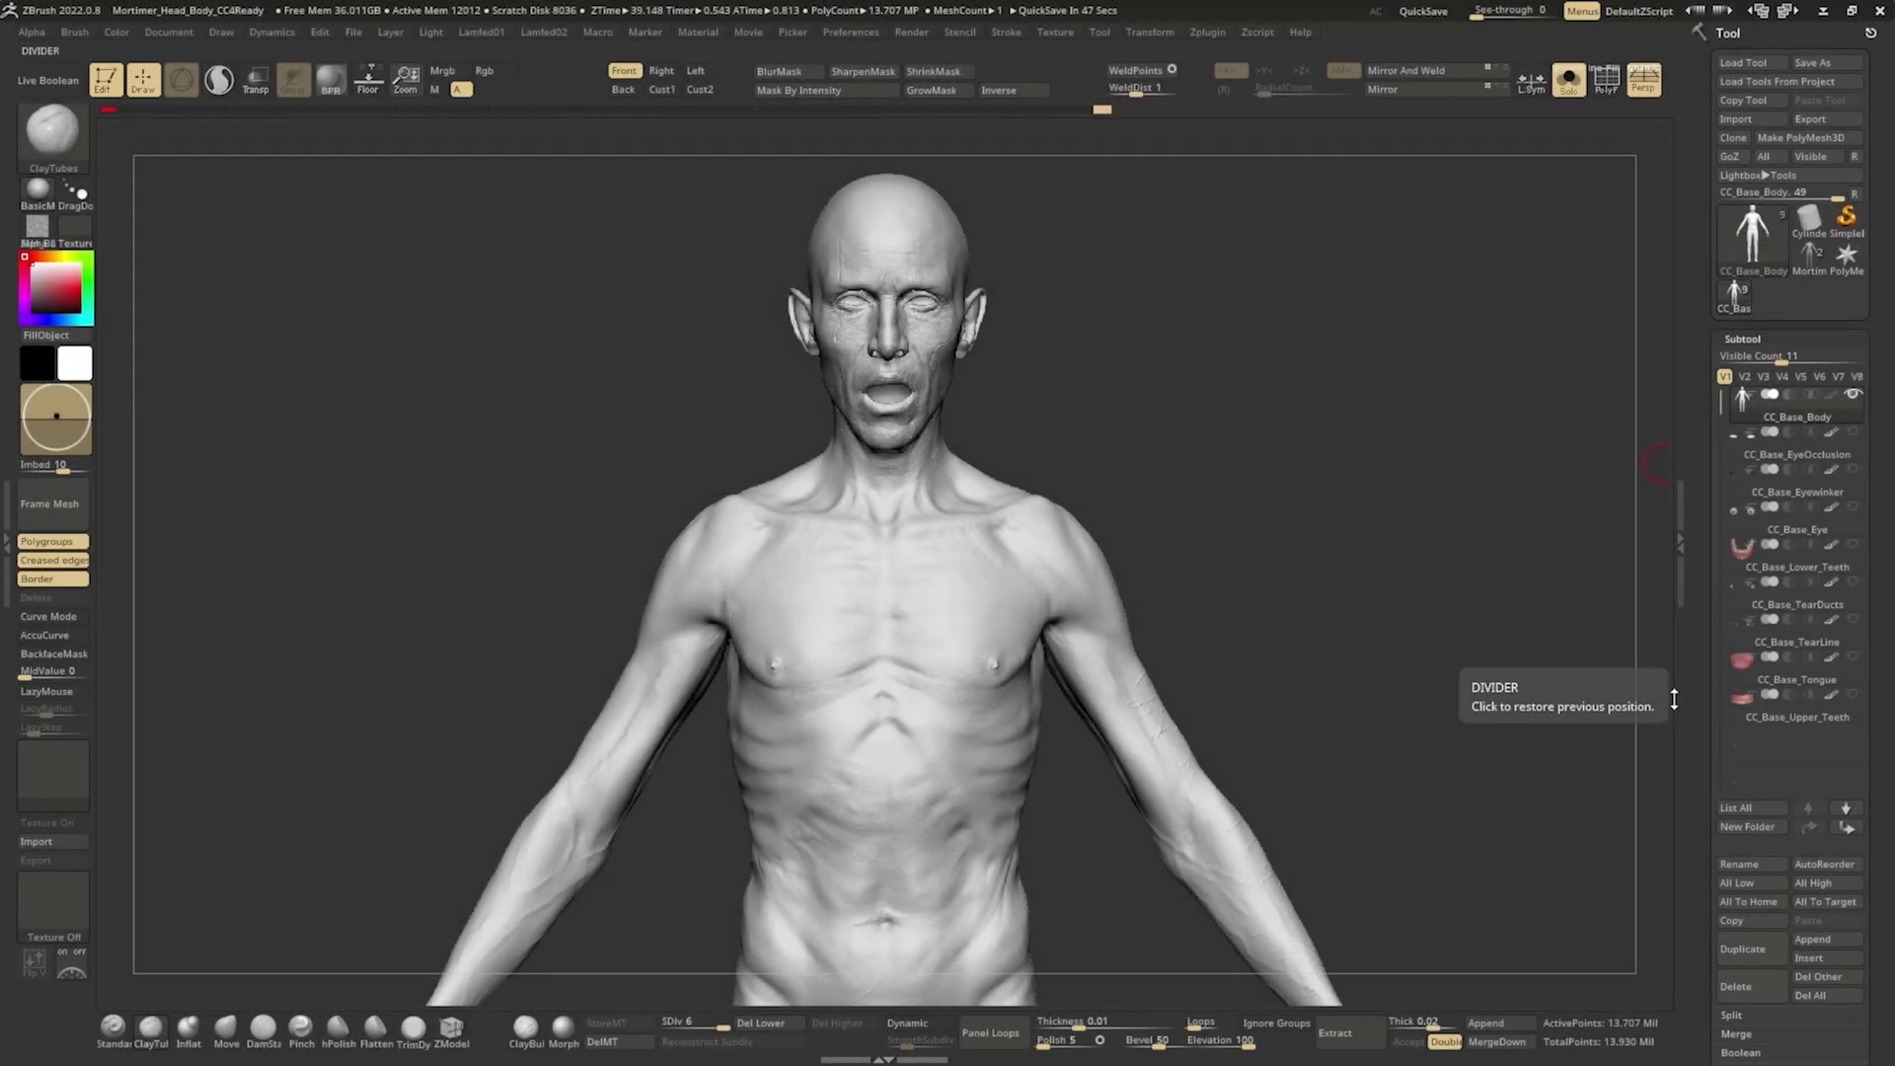
key("space")
- Switch to Substance 3D Painter and select the Std_Skin_Head texture set in the Mortimer project
left_click(1355, 534)
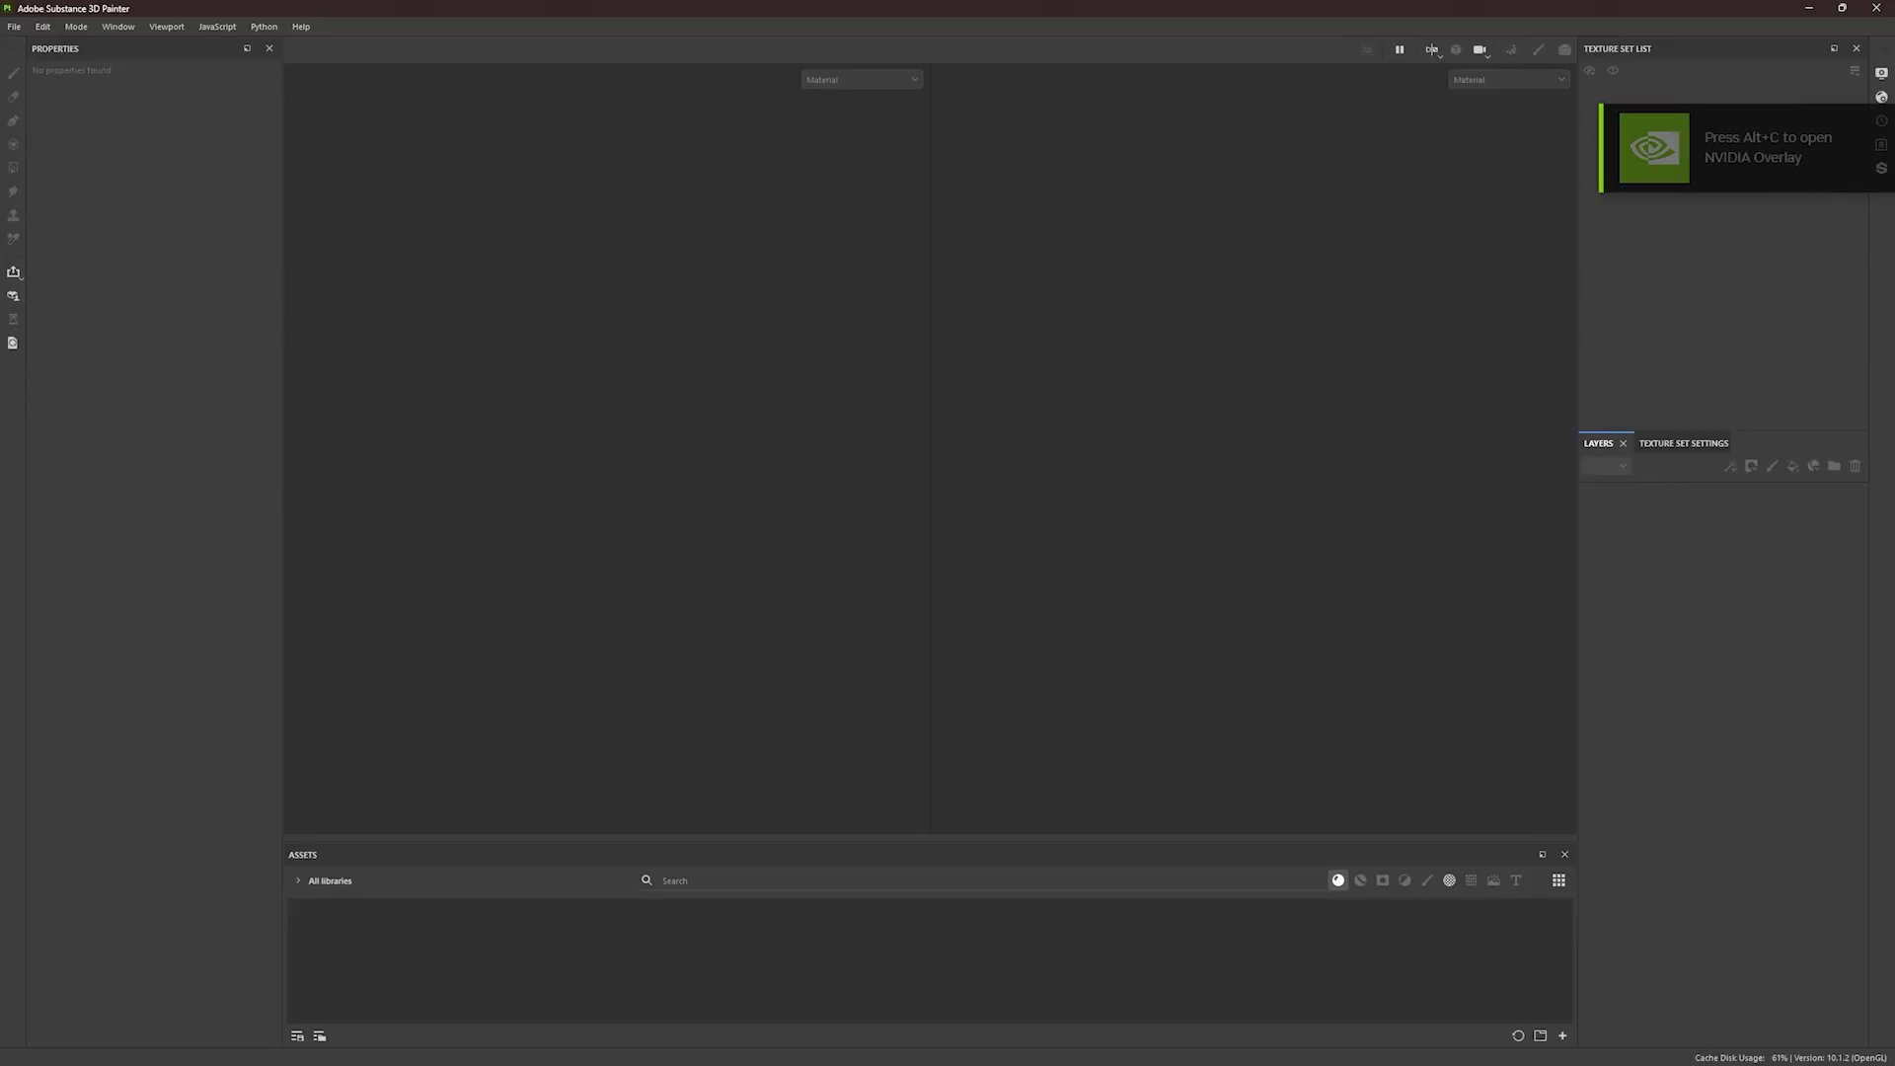
left_click(1678, 359)
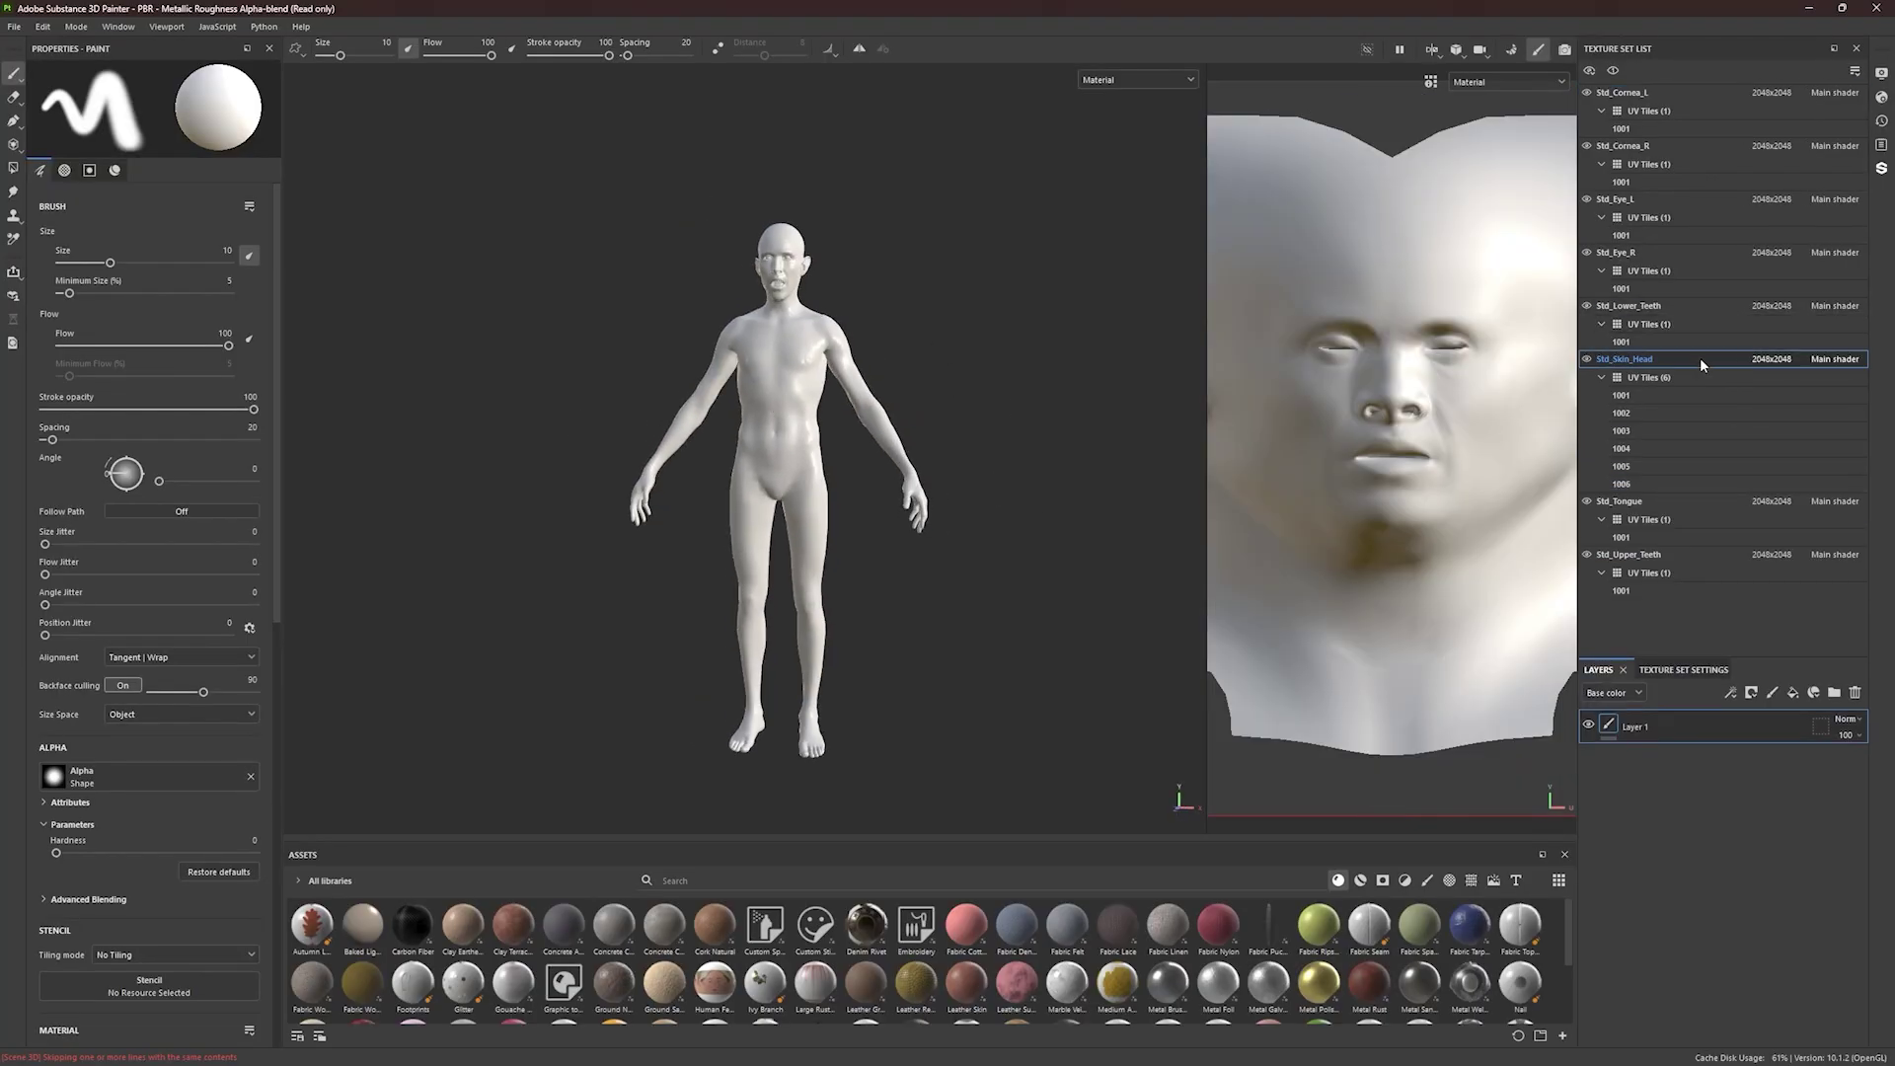
left_click_drag(1206, 434, 958, 435)
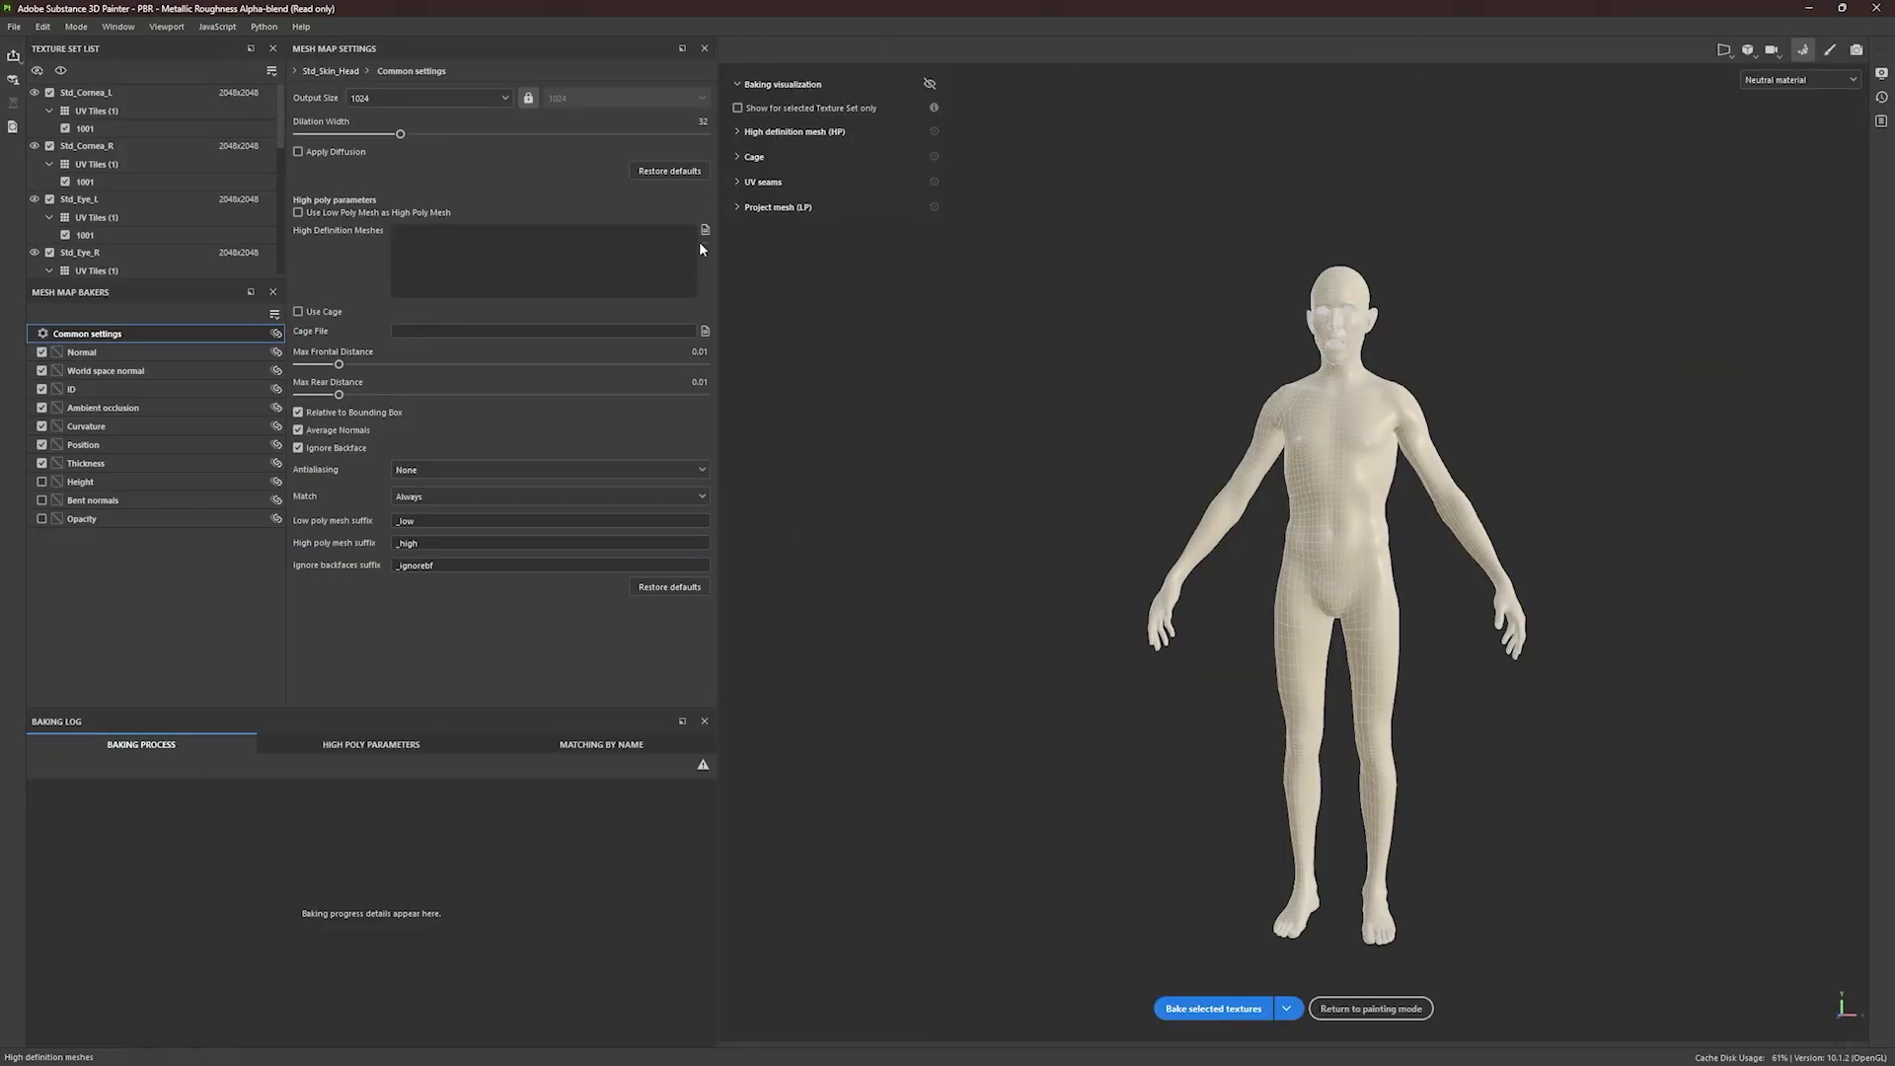
- Load Mortimer_HeadBody_high.fbx as the high definition mesh and set the baking output size to 4096
left_click(705, 230)
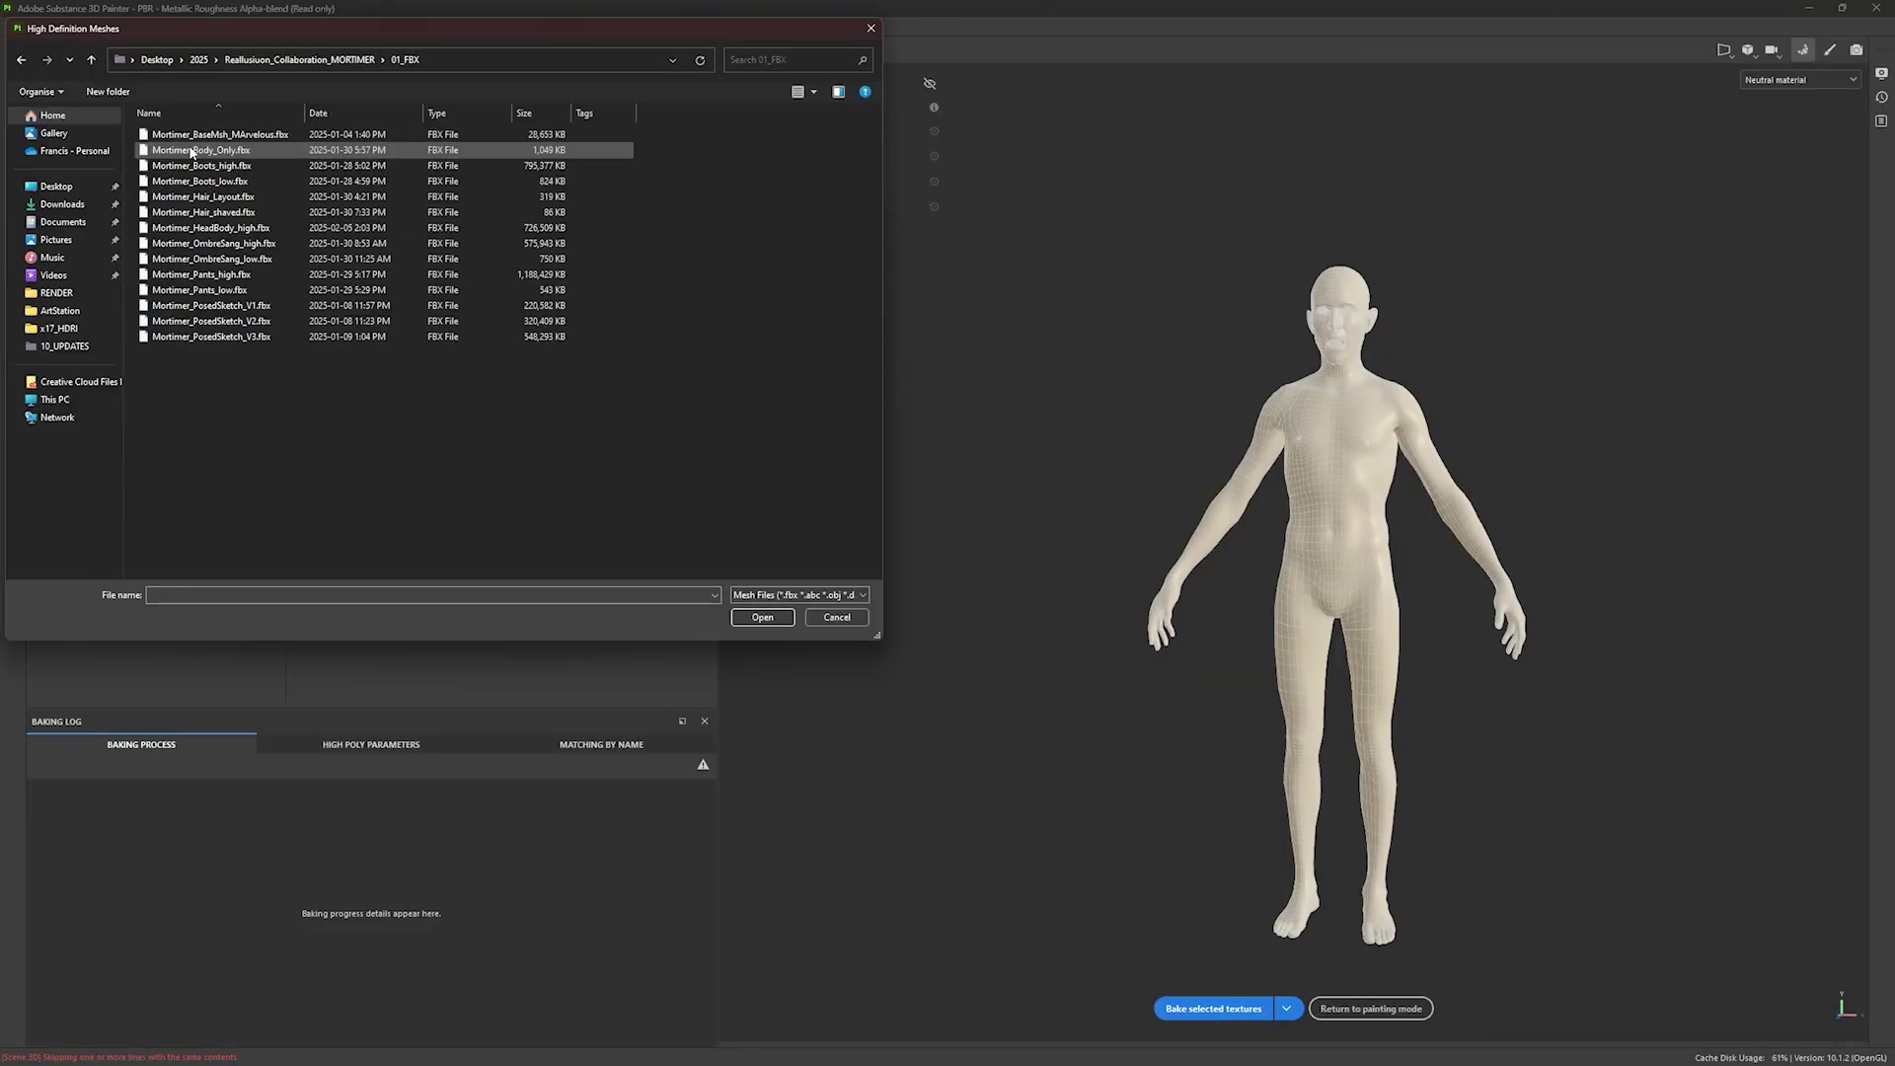
double_click(256, 231)
left_click(428, 98)
left_click(367, 221)
- Limit the baking selection to the Std_Skin_Head texture set and set Max Frontal Distance to 0.007
left_click_drag(207, 282, 208, 555)
left_click_drag(49, 92, 49, 305)
scroll(50, 434, "down", 1)
left_click(50, 448)
type("0.007")
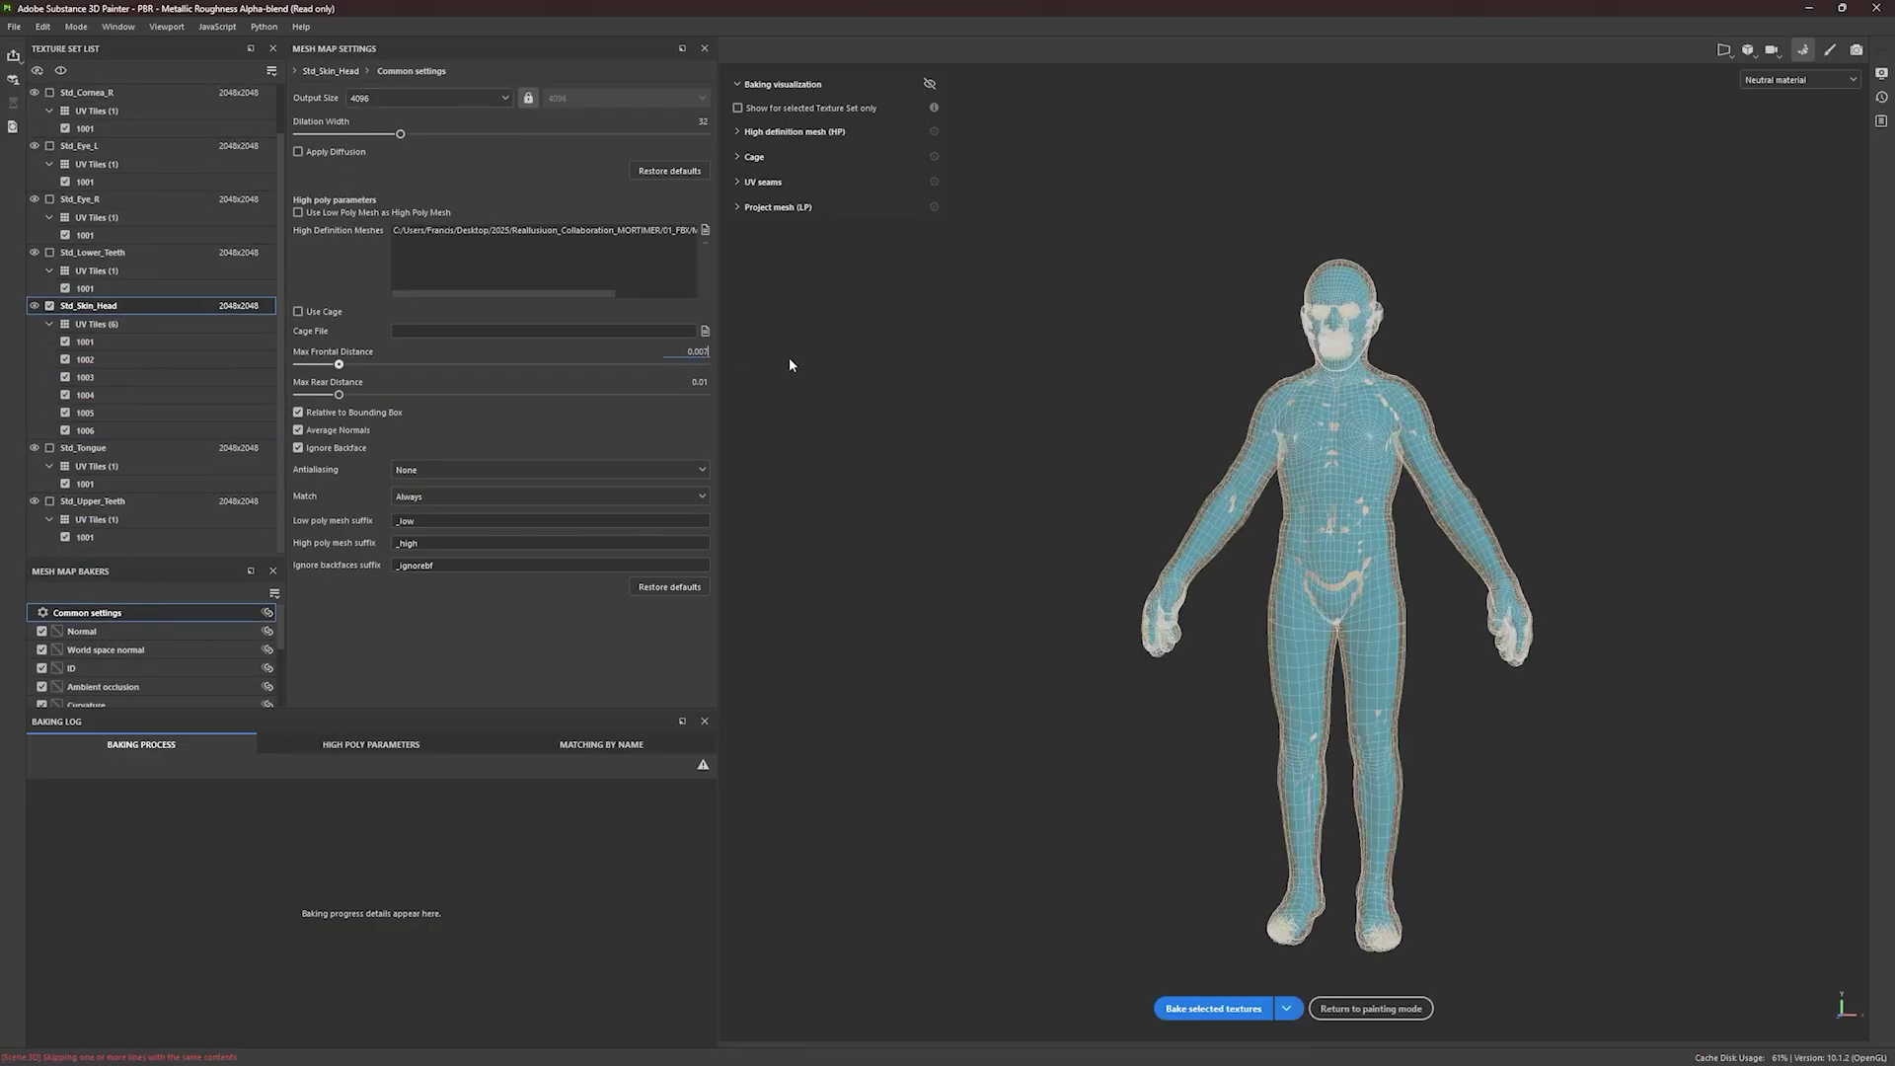
- Set Max Frontal Distance to 0.005 and exclude UV tiles 1005 and 1006 of Std_Skin_Head from the bake
key("BackSpace")
type("5")
key("Return")
left_click_drag(1066, 371, 1067, 498, "alt")
left_click(65, 430)
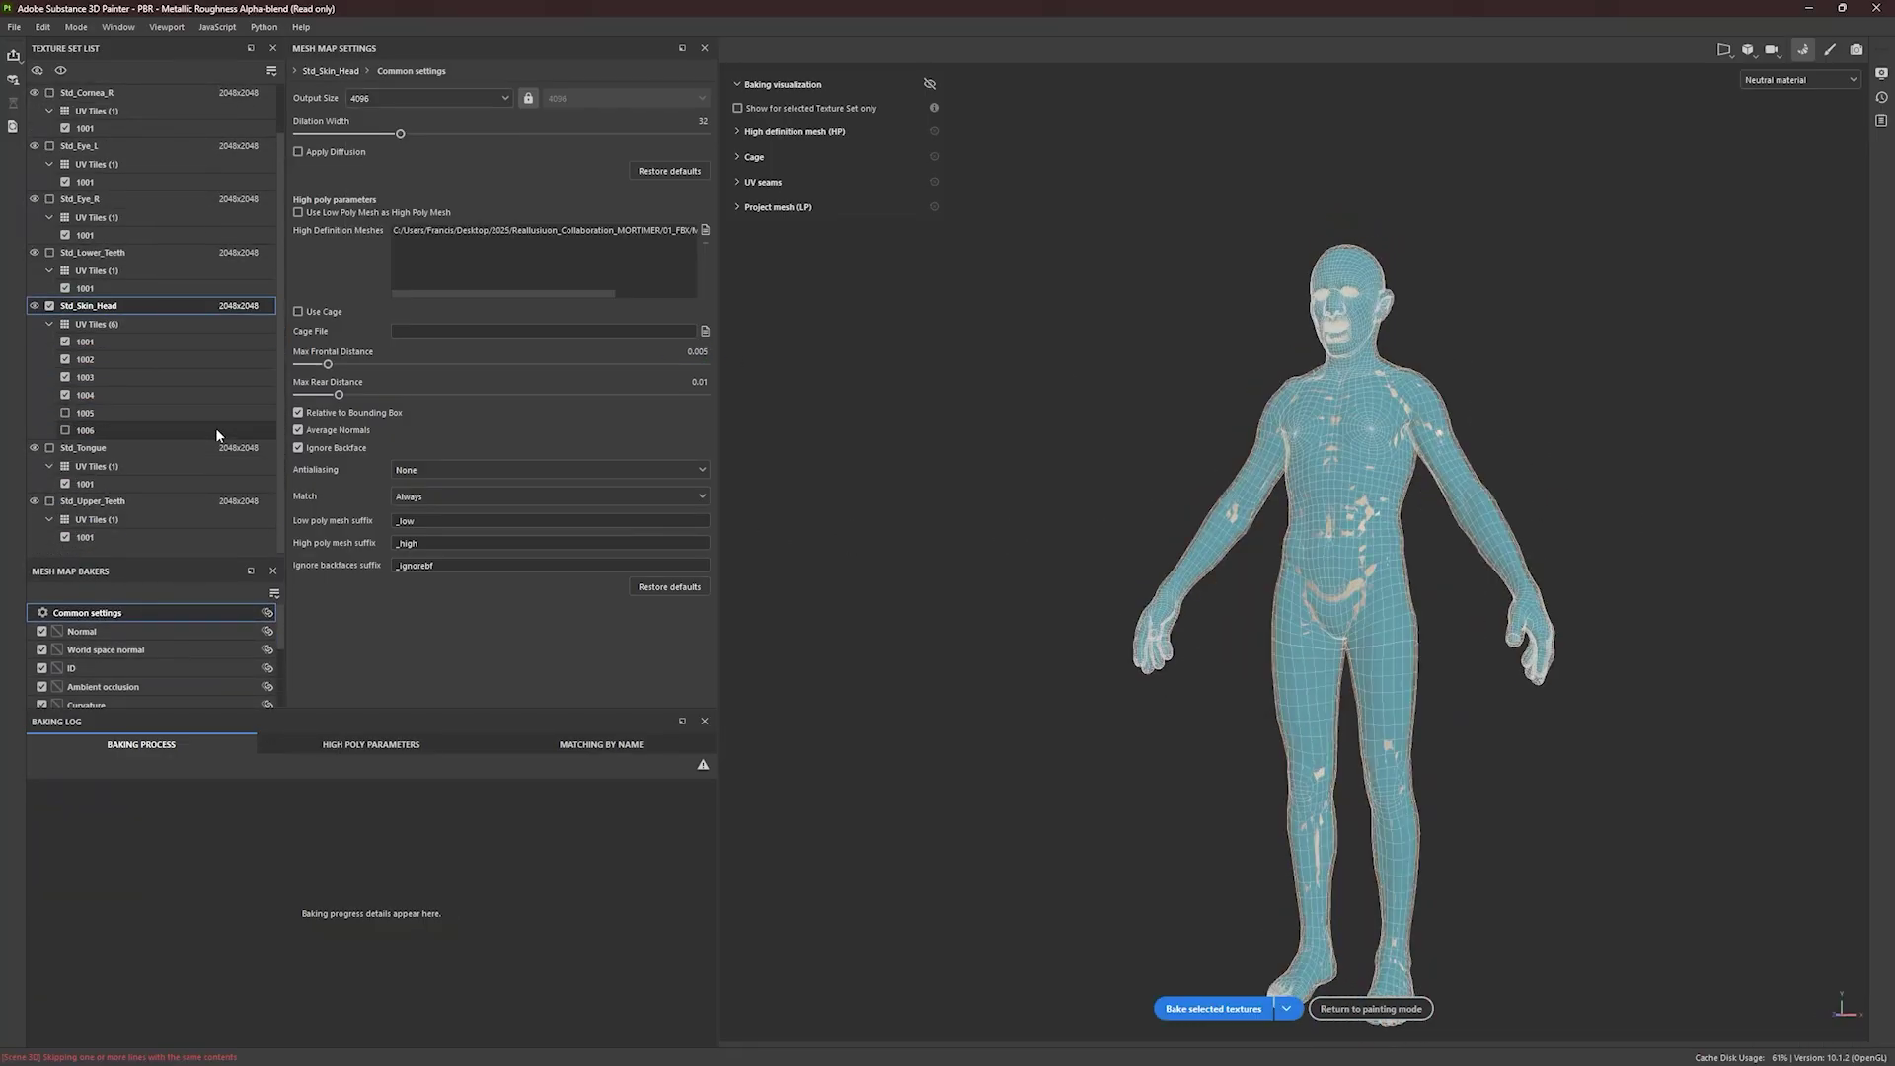
- Check the ID baker and the common baking settings, and bake the selected Std_Skin_Head textures
left_click(118, 668)
left_click(466, 97)
left_click(444, 118)
left_click(158, 612)
left_click(1213, 1008)
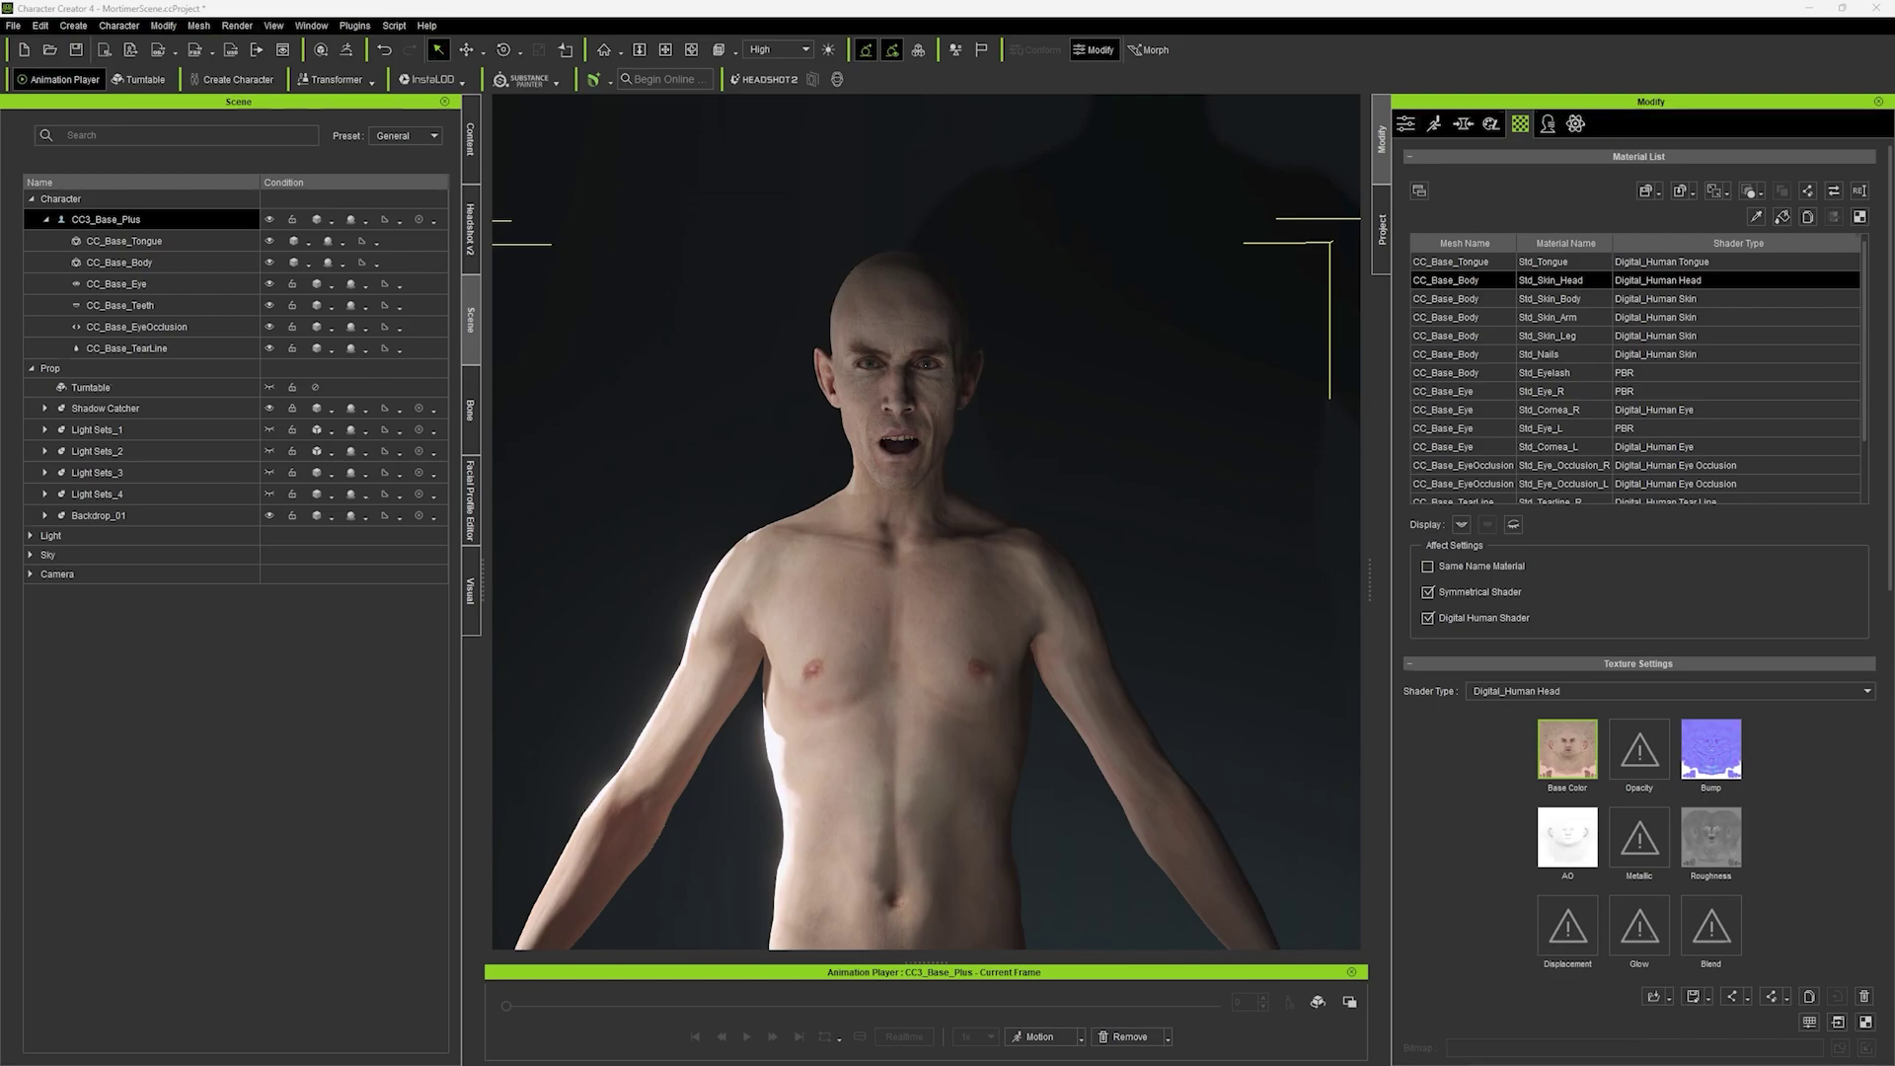
- Switch to Character Creator and load the custom base color and baked normal map into the Std_Skin_Head material's Base Color and Bump channels
left_click_drag(1572, 762, 1572, 763)
scroll(1477, 873, "down", 8)
scroll(1486, 886, "up", 8)
scroll(1105, 501, "up", 5)
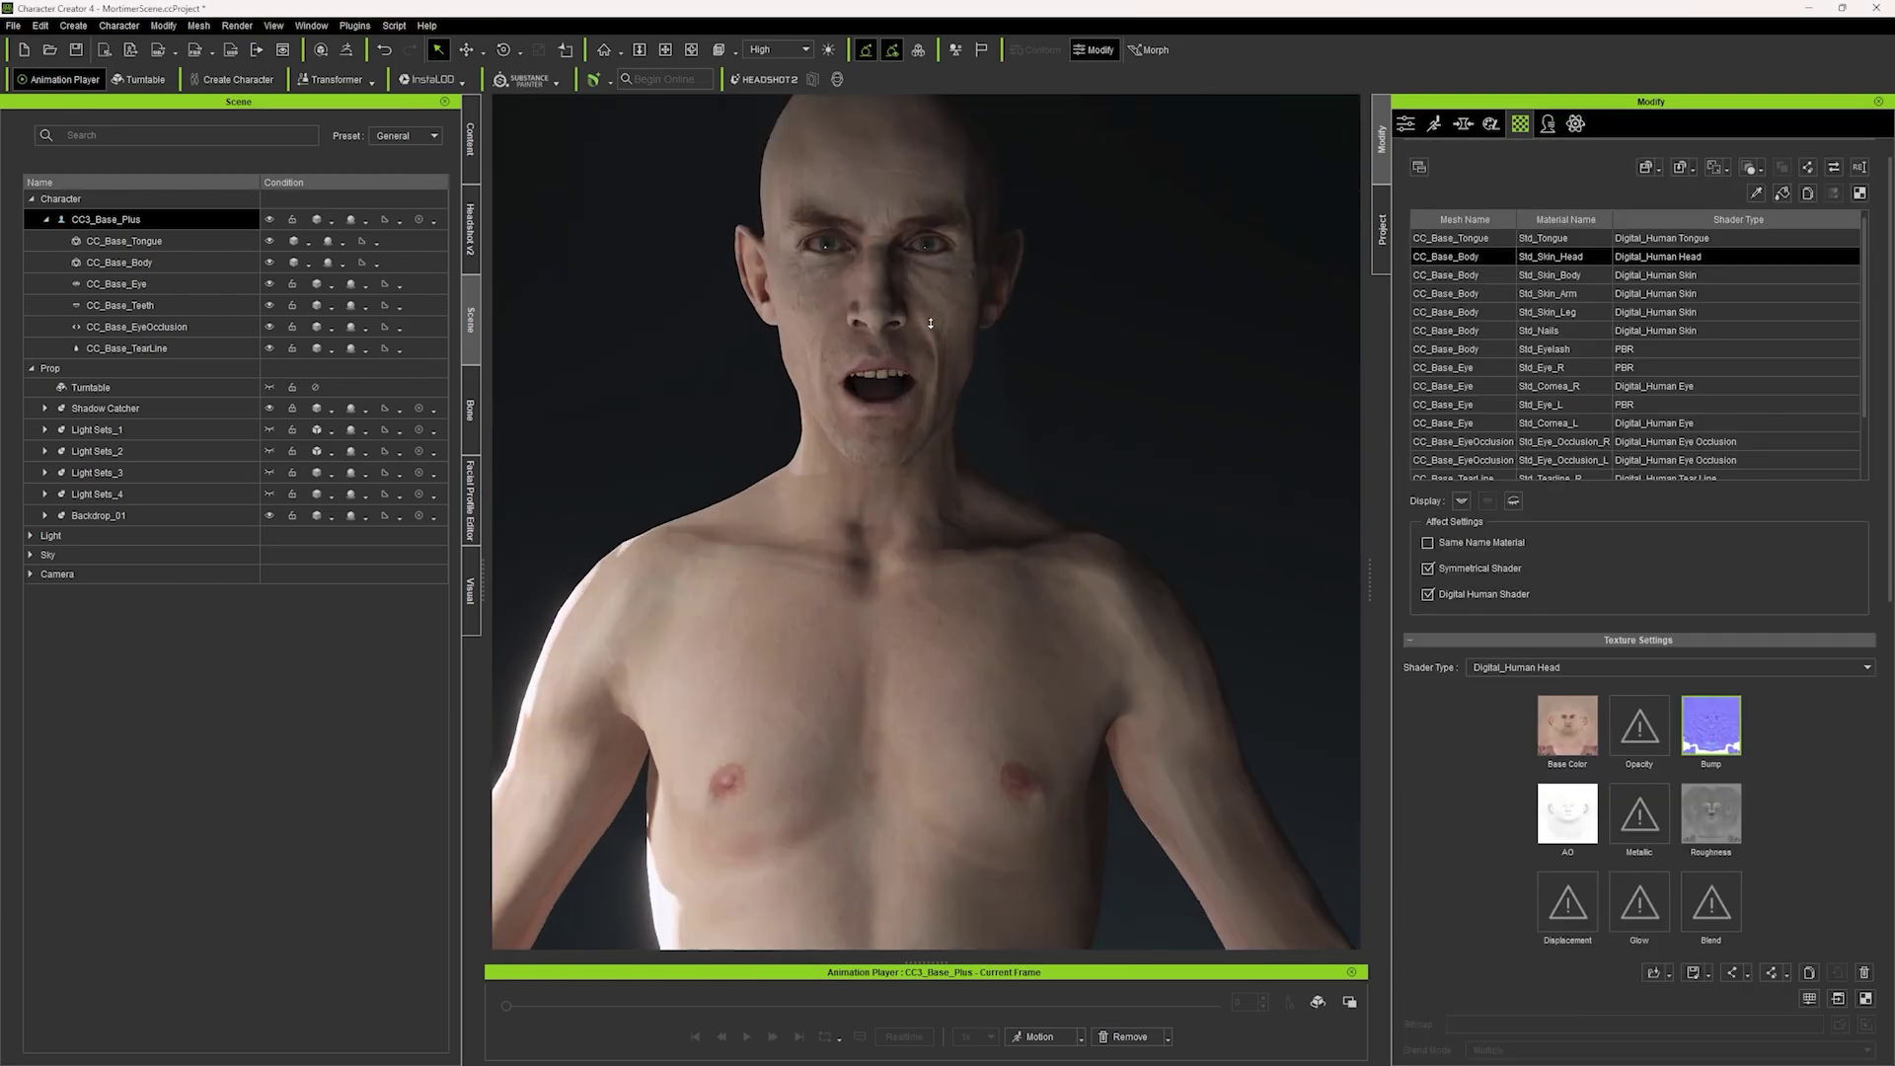
left_click_drag(987, 501, 1104, 500, "alt")
left_click_drag(1707, 730, 1710, 729)
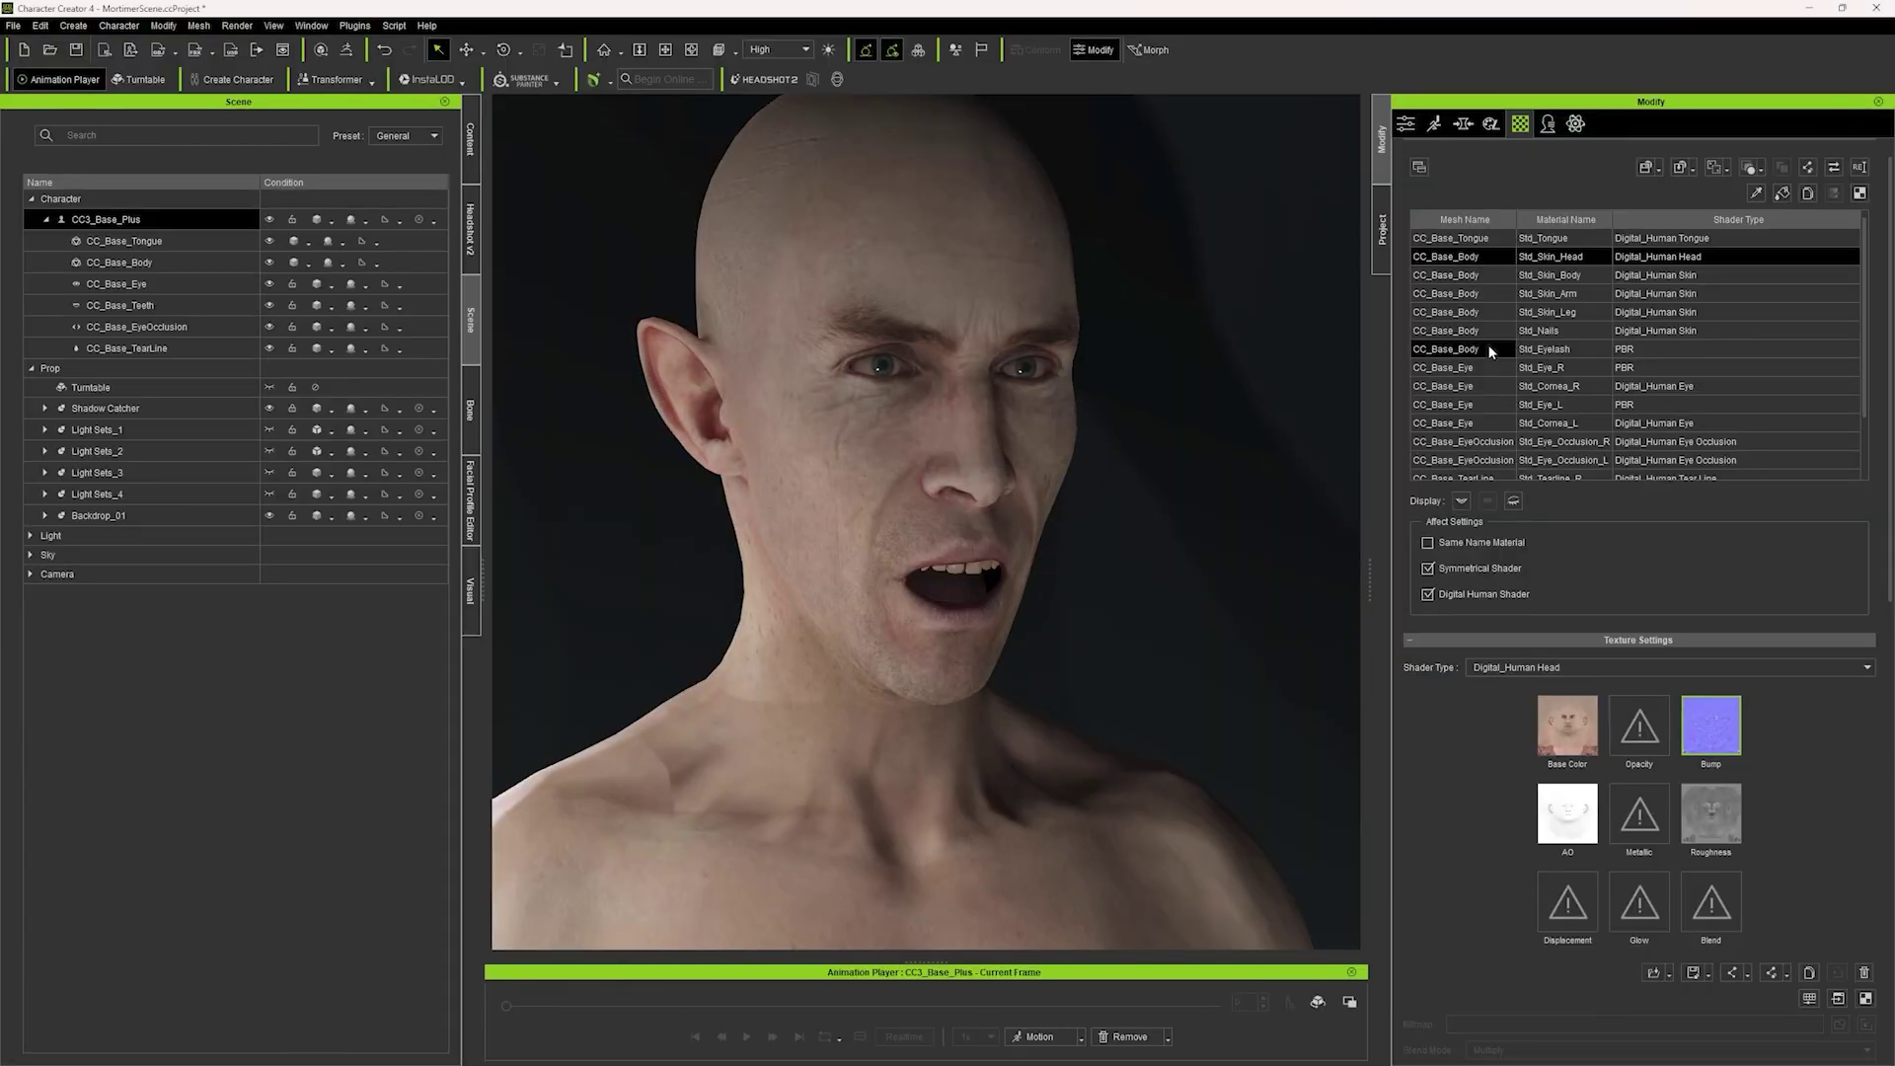
- Load the baked normal maps into the Bump channels of the Std_Skin_Body, Std_Skin_Arm and Std_Skin_Leg materials
left_click(1479, 277)
scroll(1092, 694, "down", 3)
middle_click_drag(1092, 694, 1092, 450)
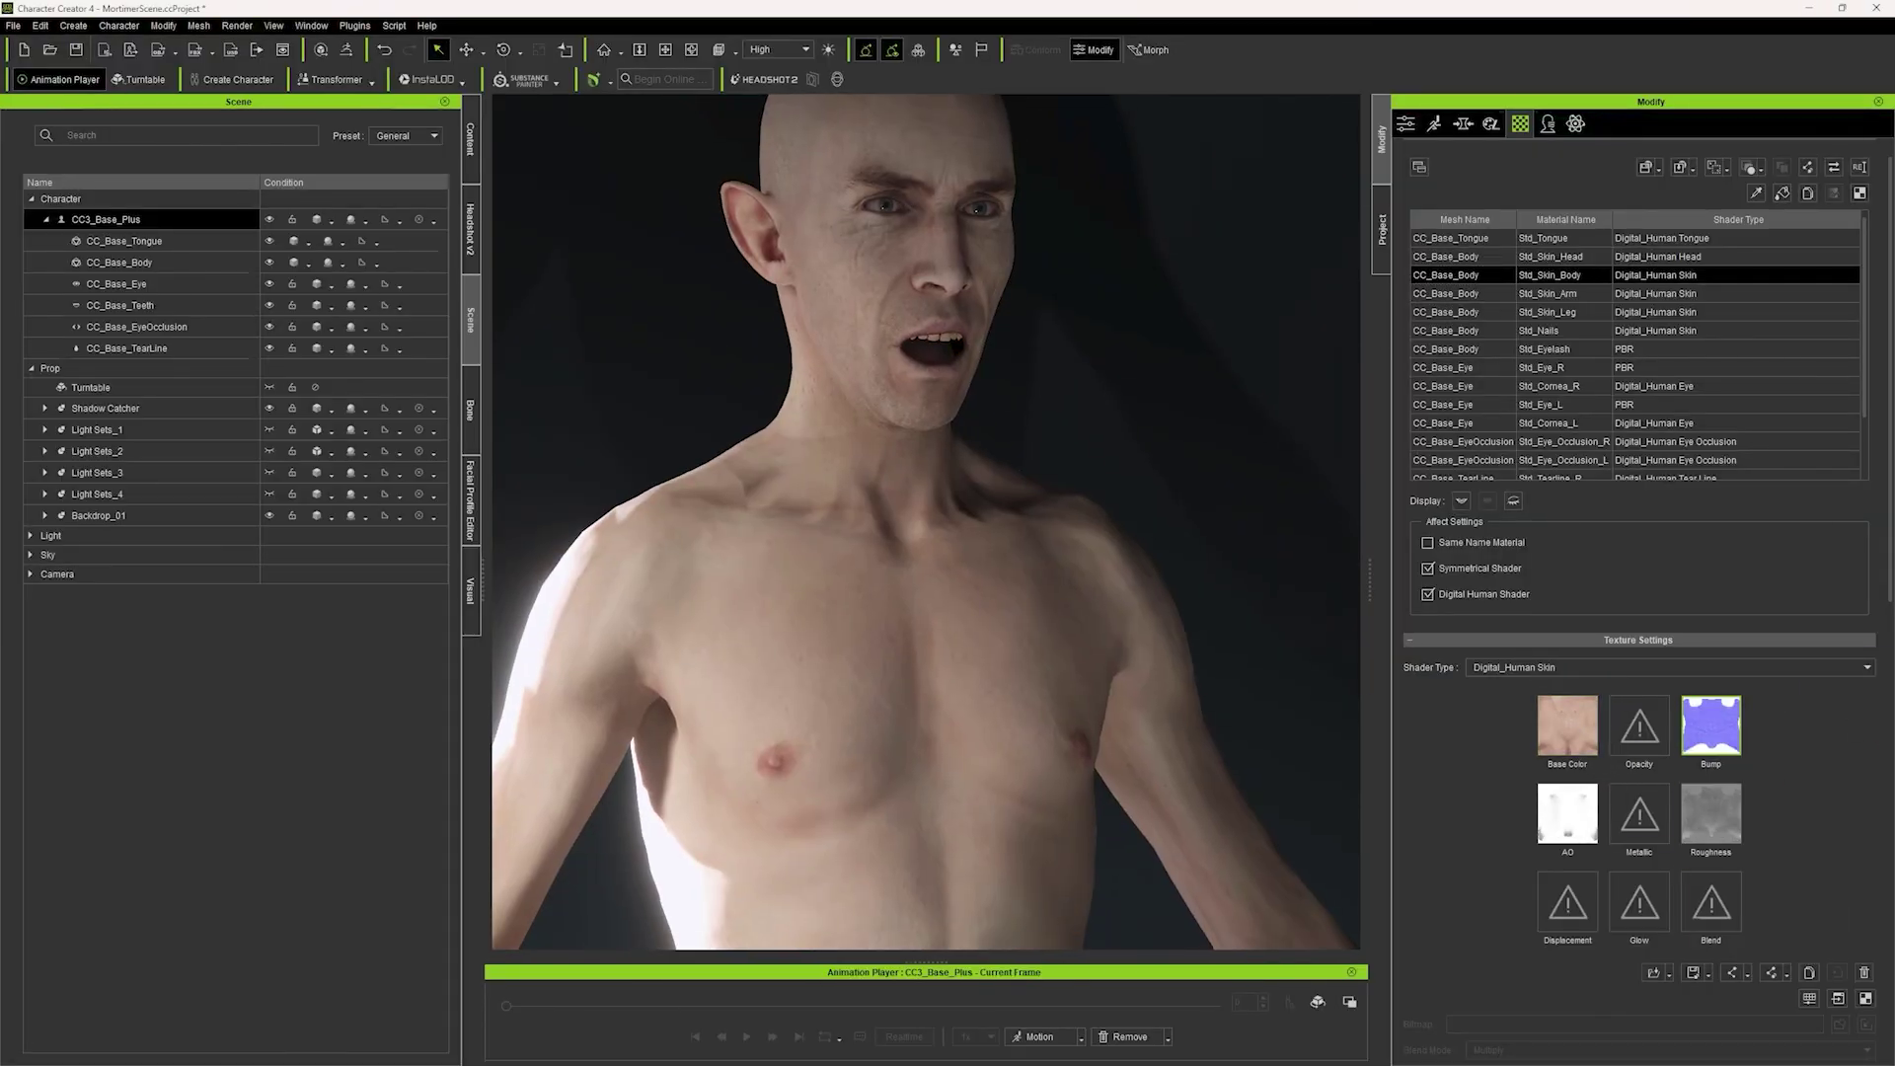
left_click_drag(1736, 748, 1728, 740)
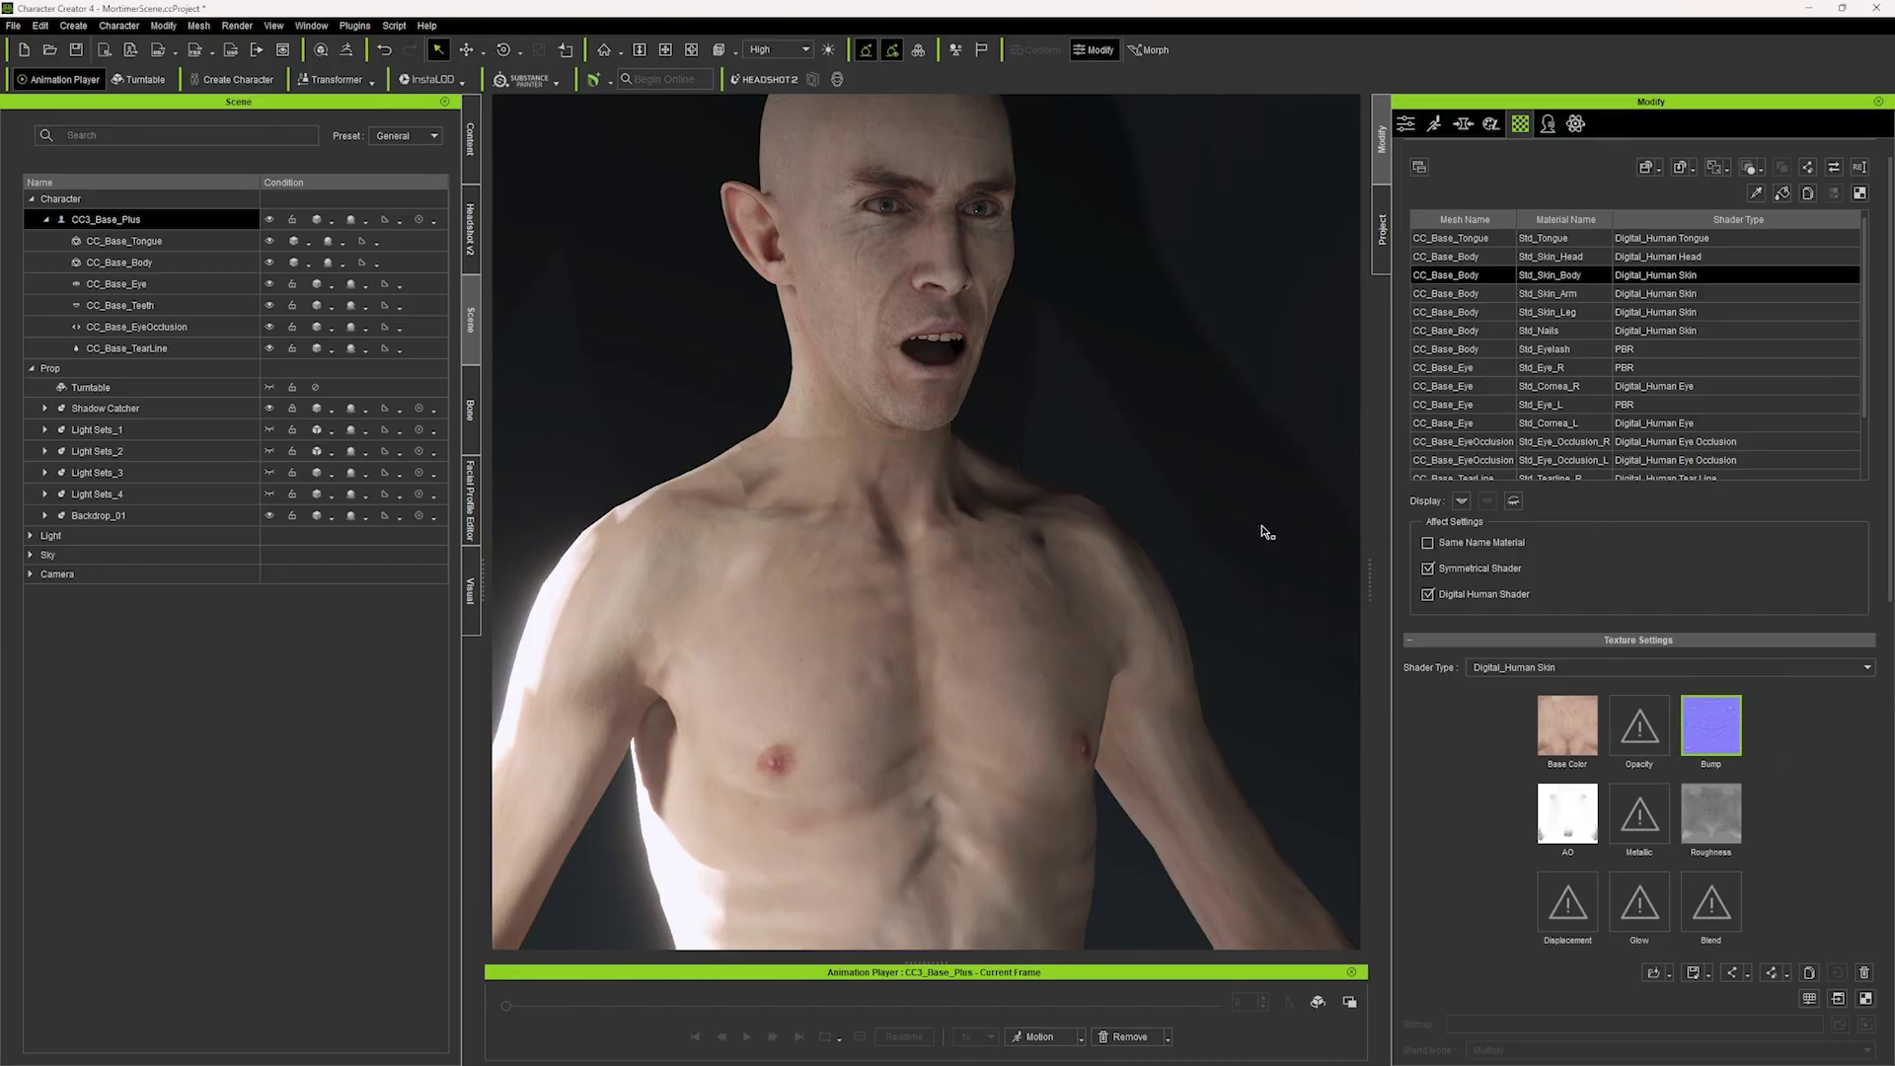
left_click(1480, 296)
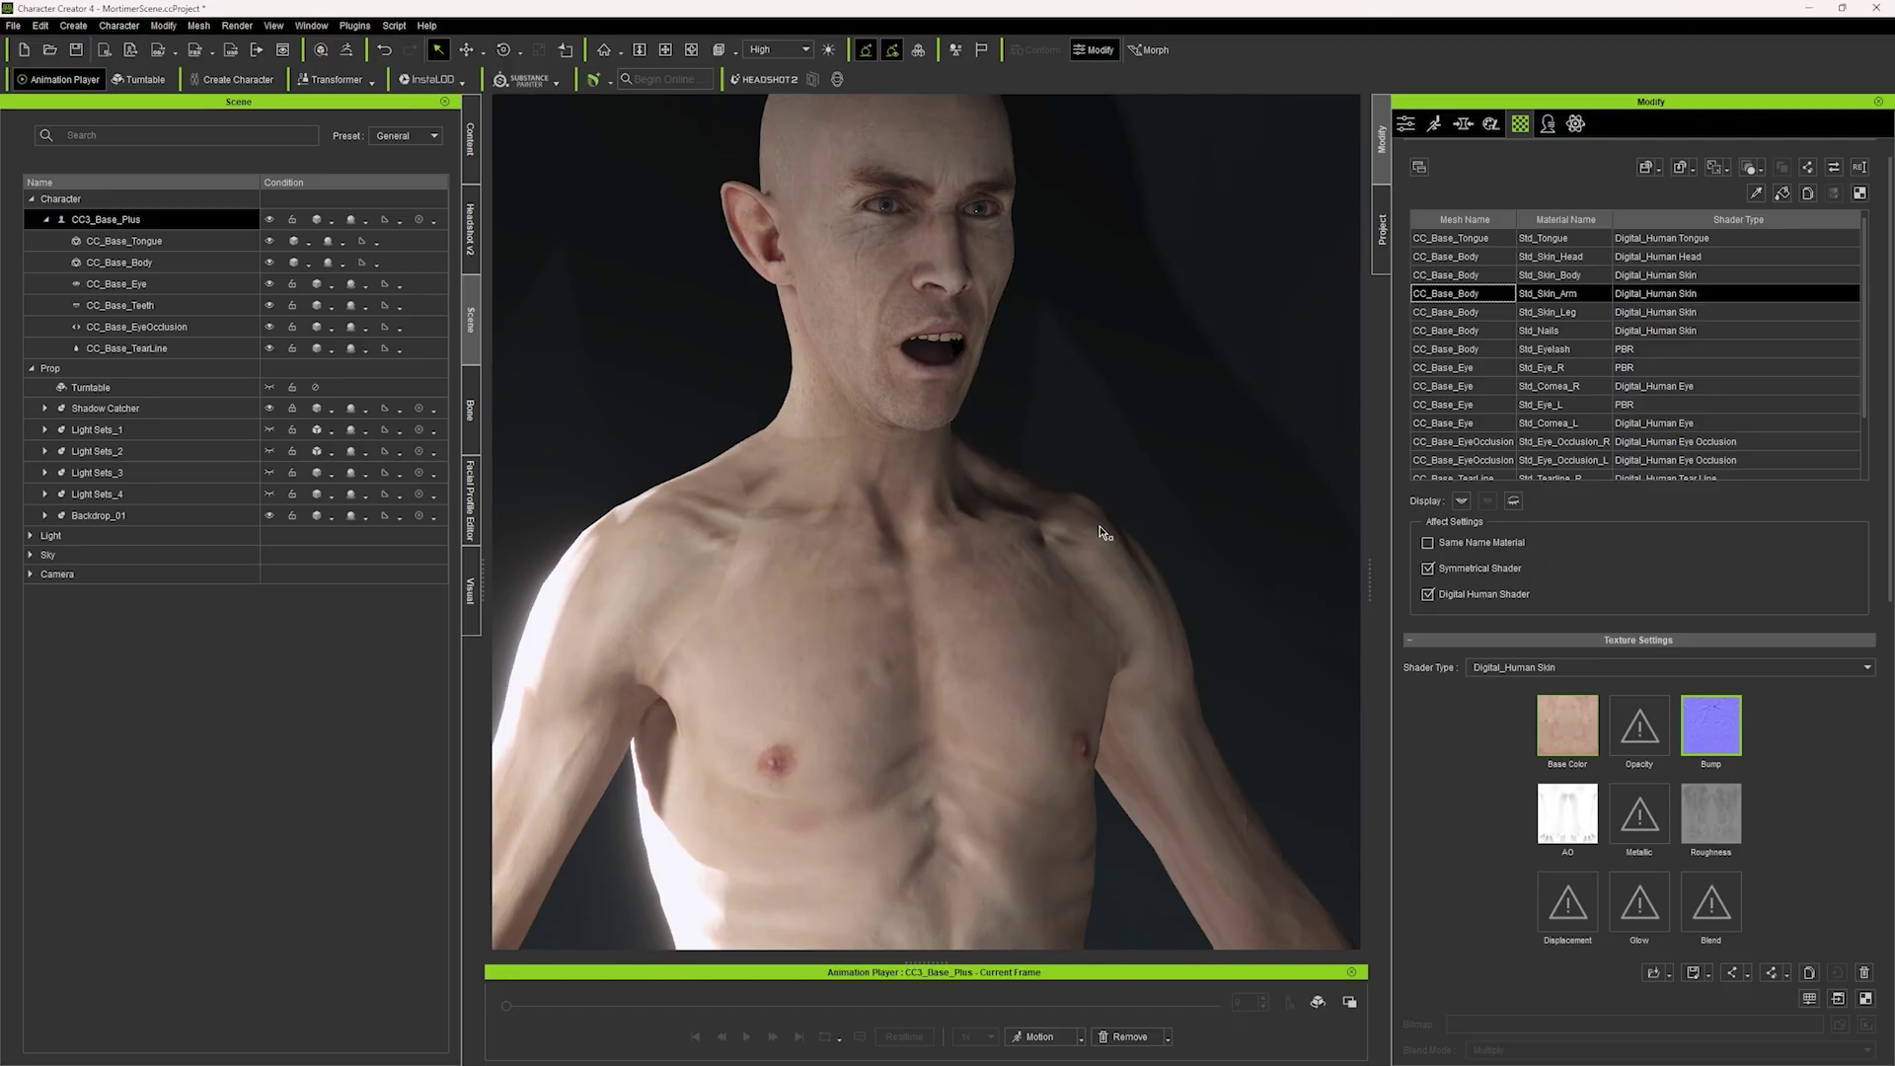
left_click(1486, 313)
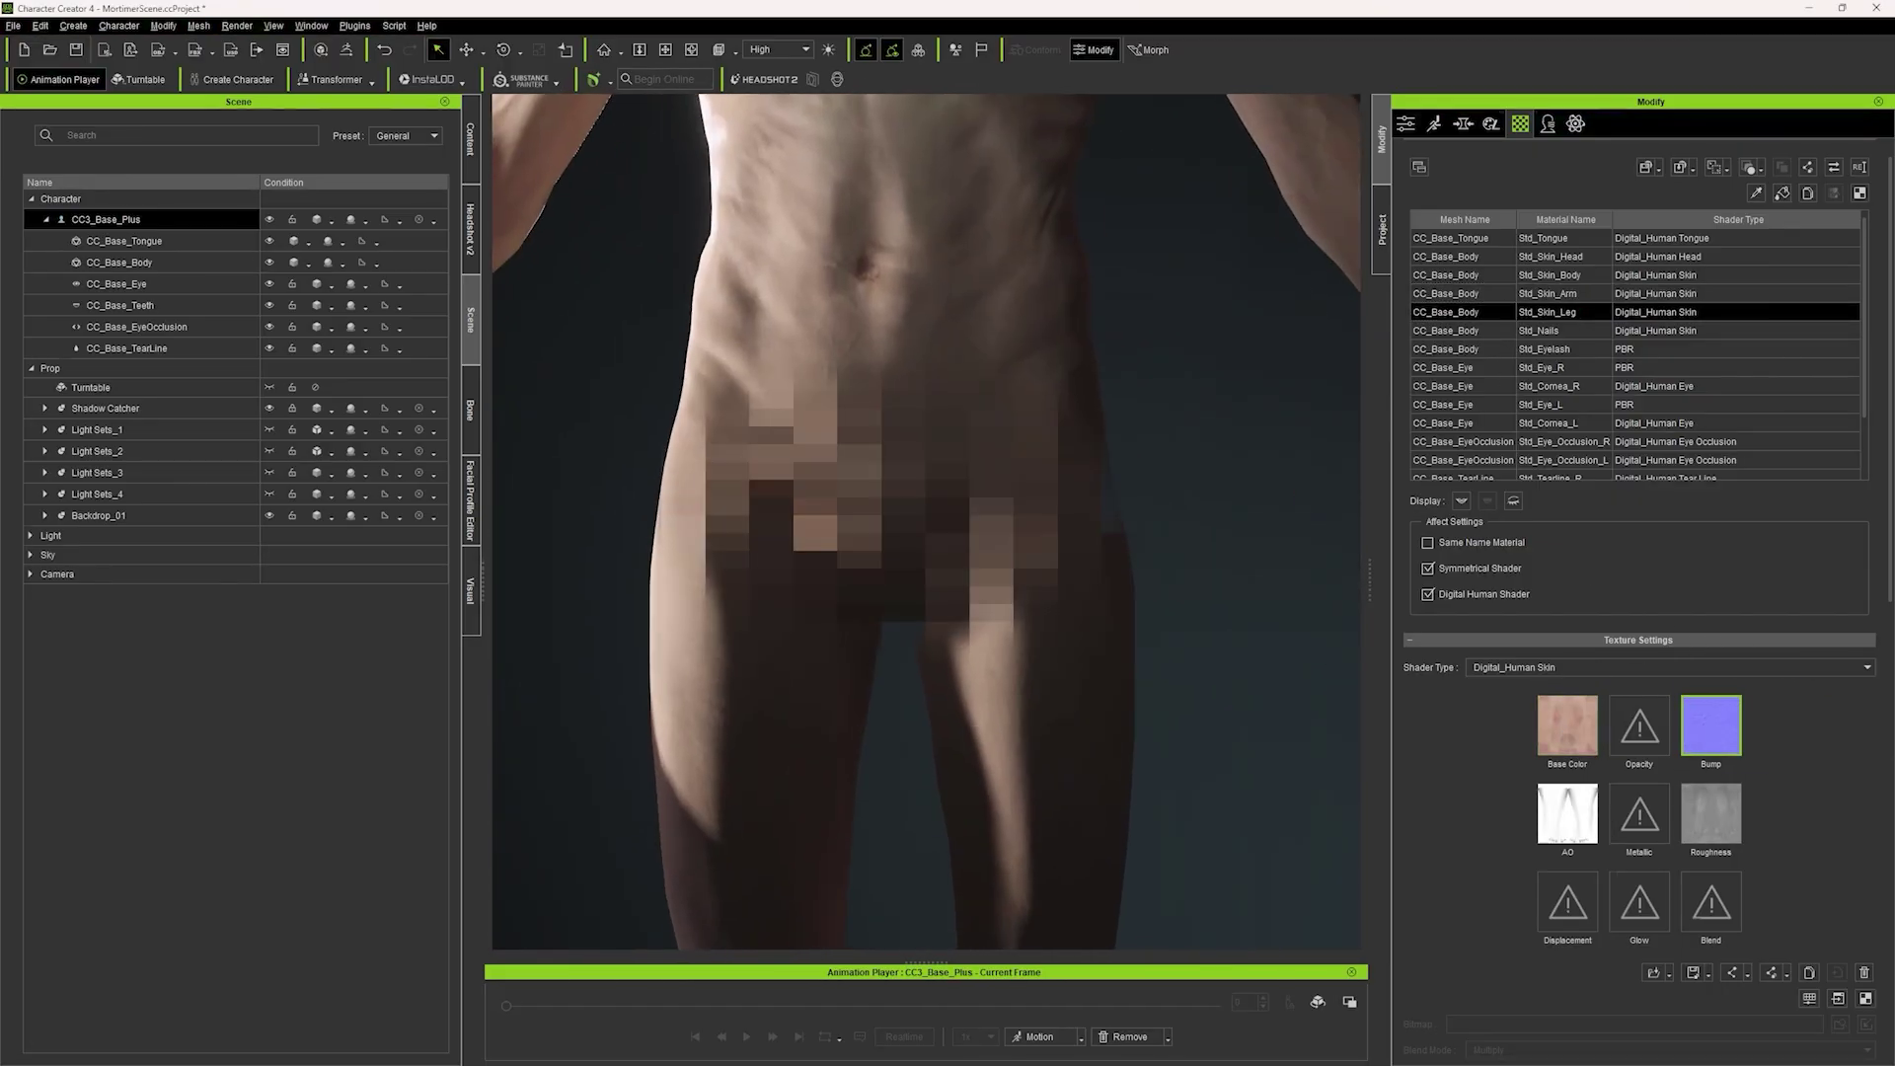
- Inspect the skin on the head and torso and bring up the texture options for the Std_Skin_Arm roughness map
middle_click_drag(1036, 462, 1129, 553)
key("Up")
key("Up")
key("Up")
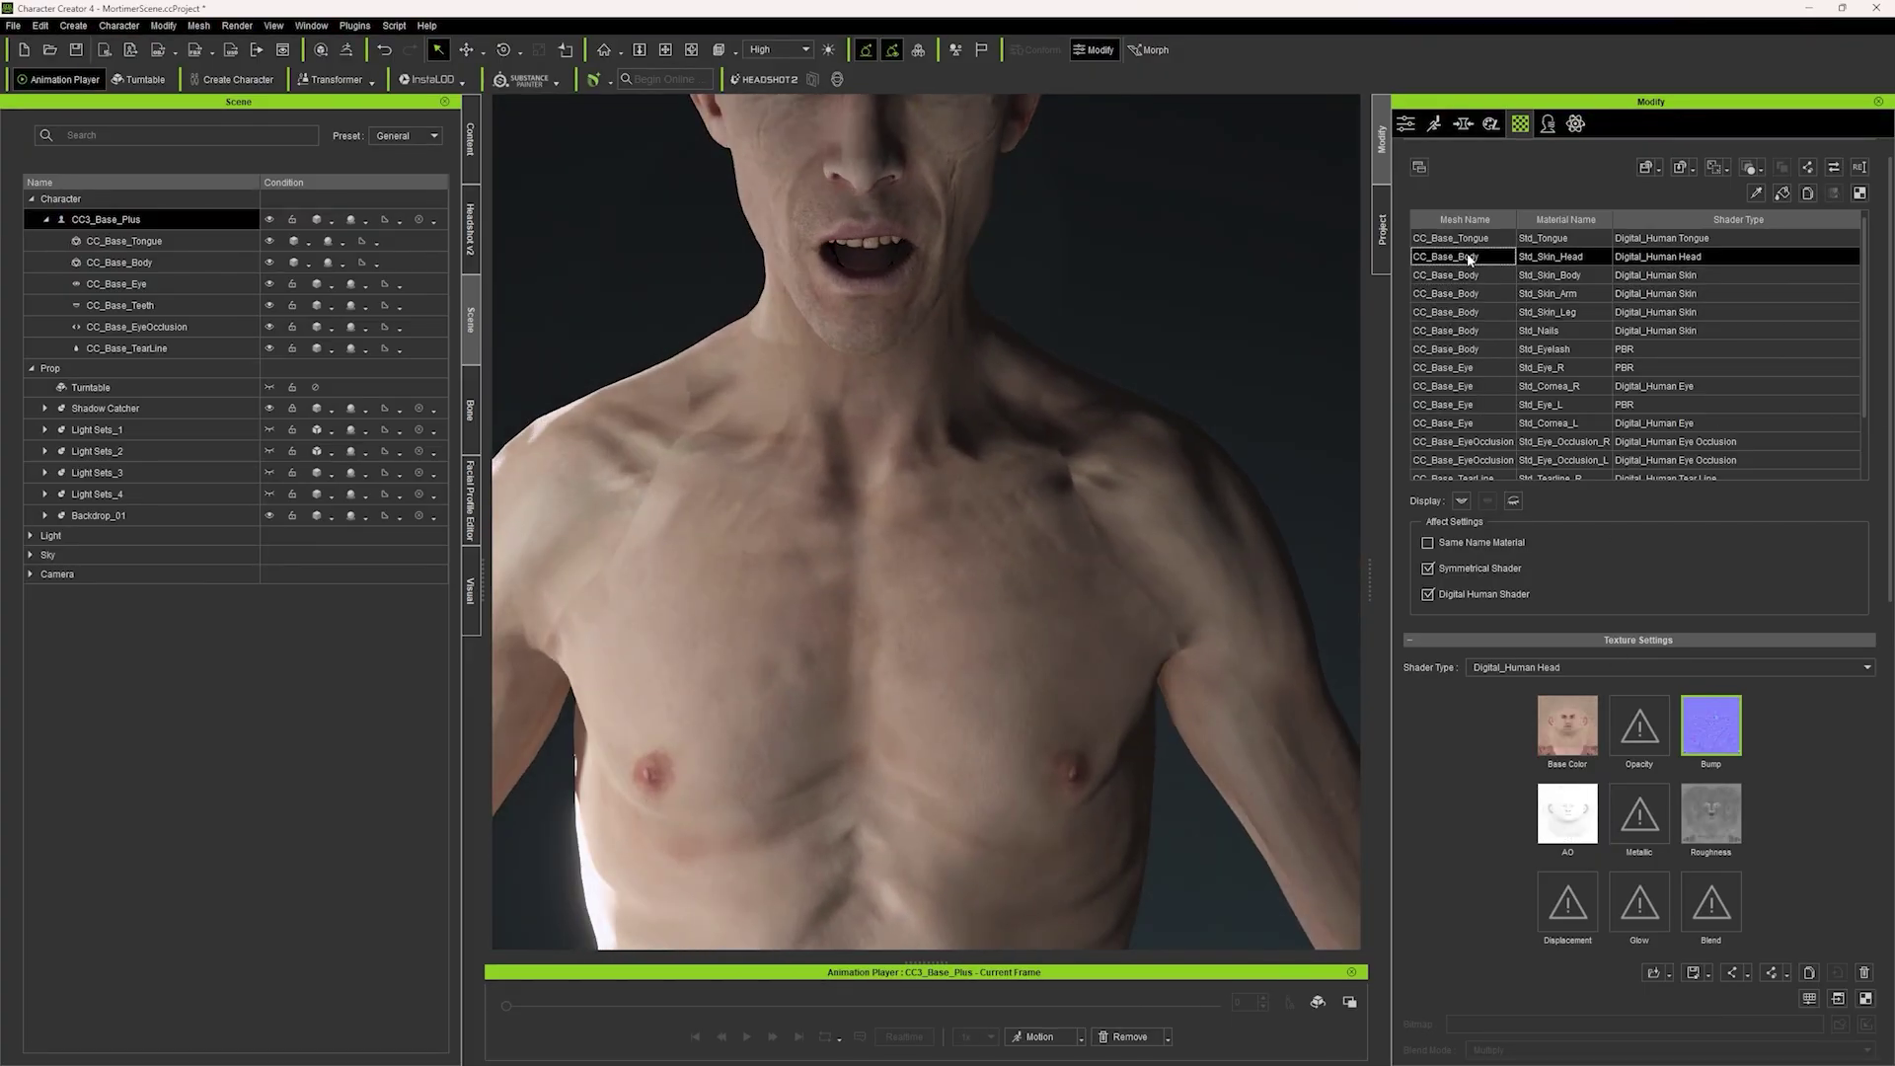
left_click(1481, 294)
right_click(1737, 834)
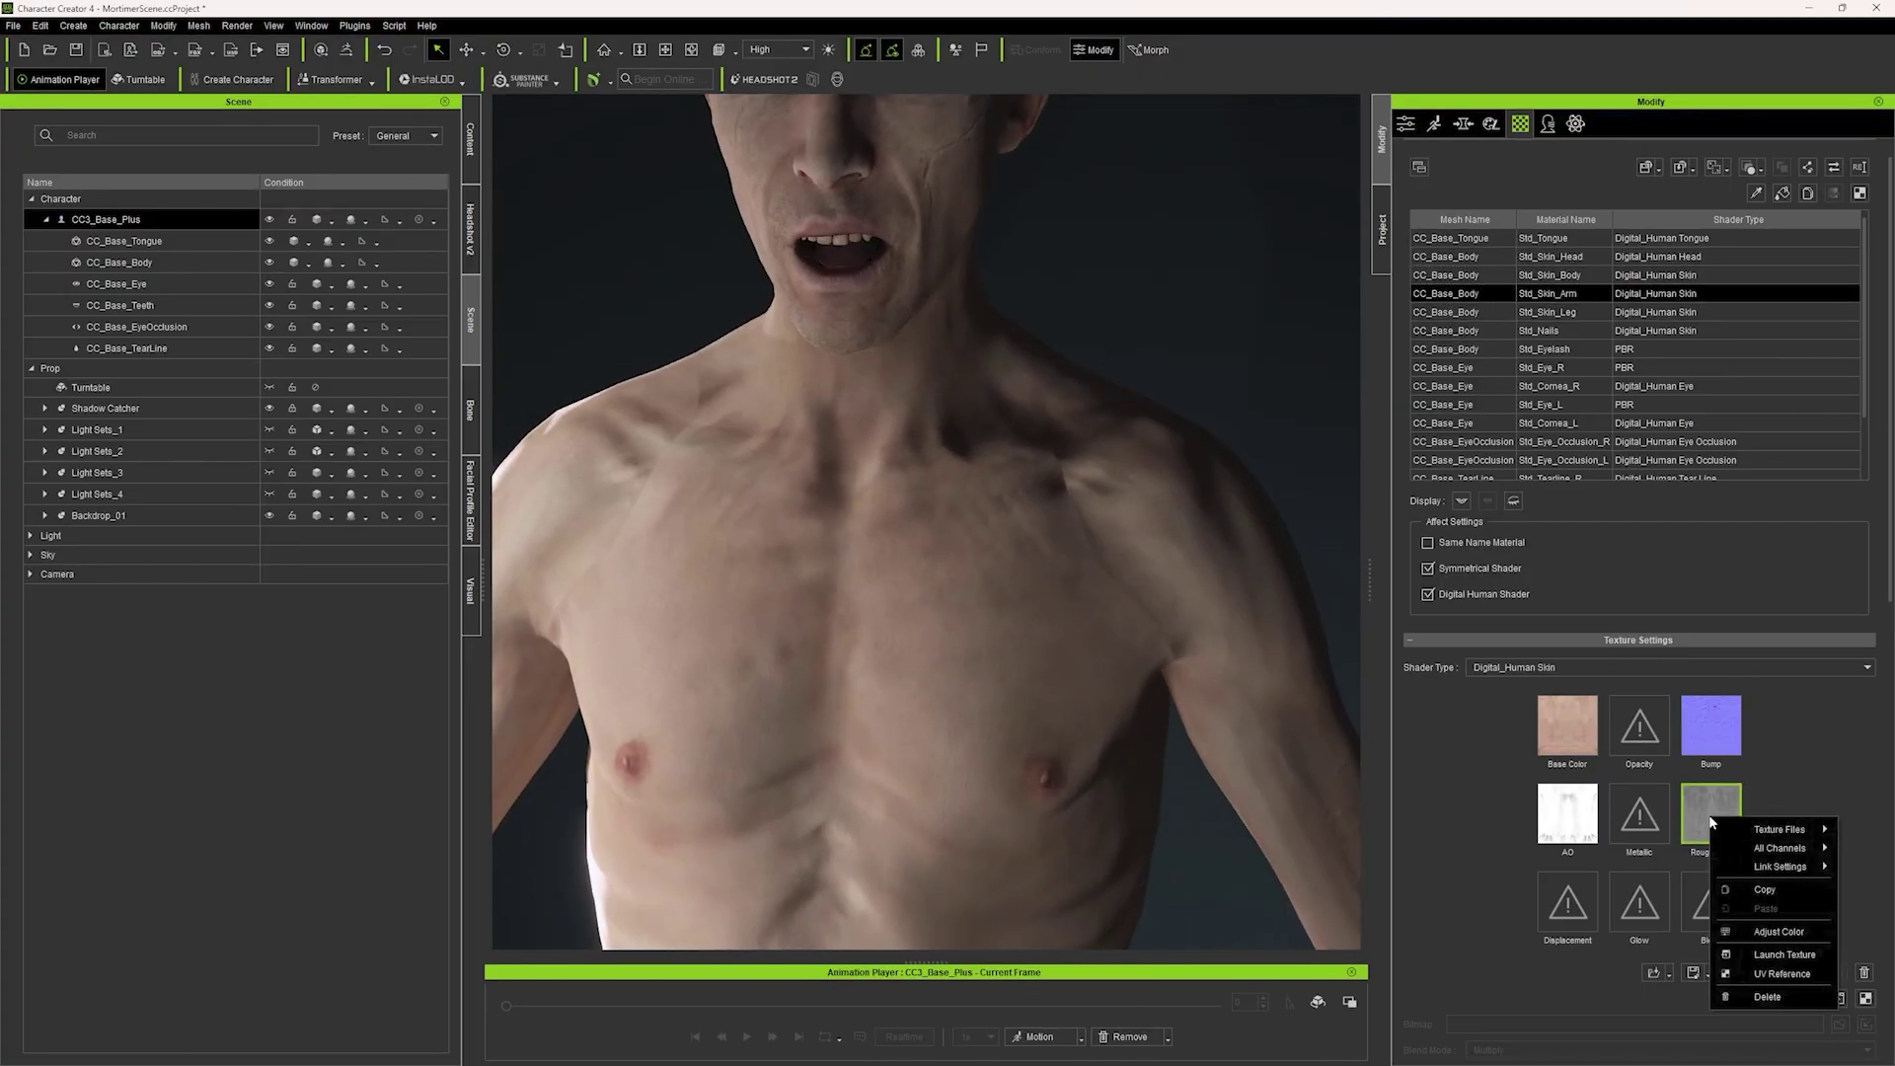
left_click(1700, 897)
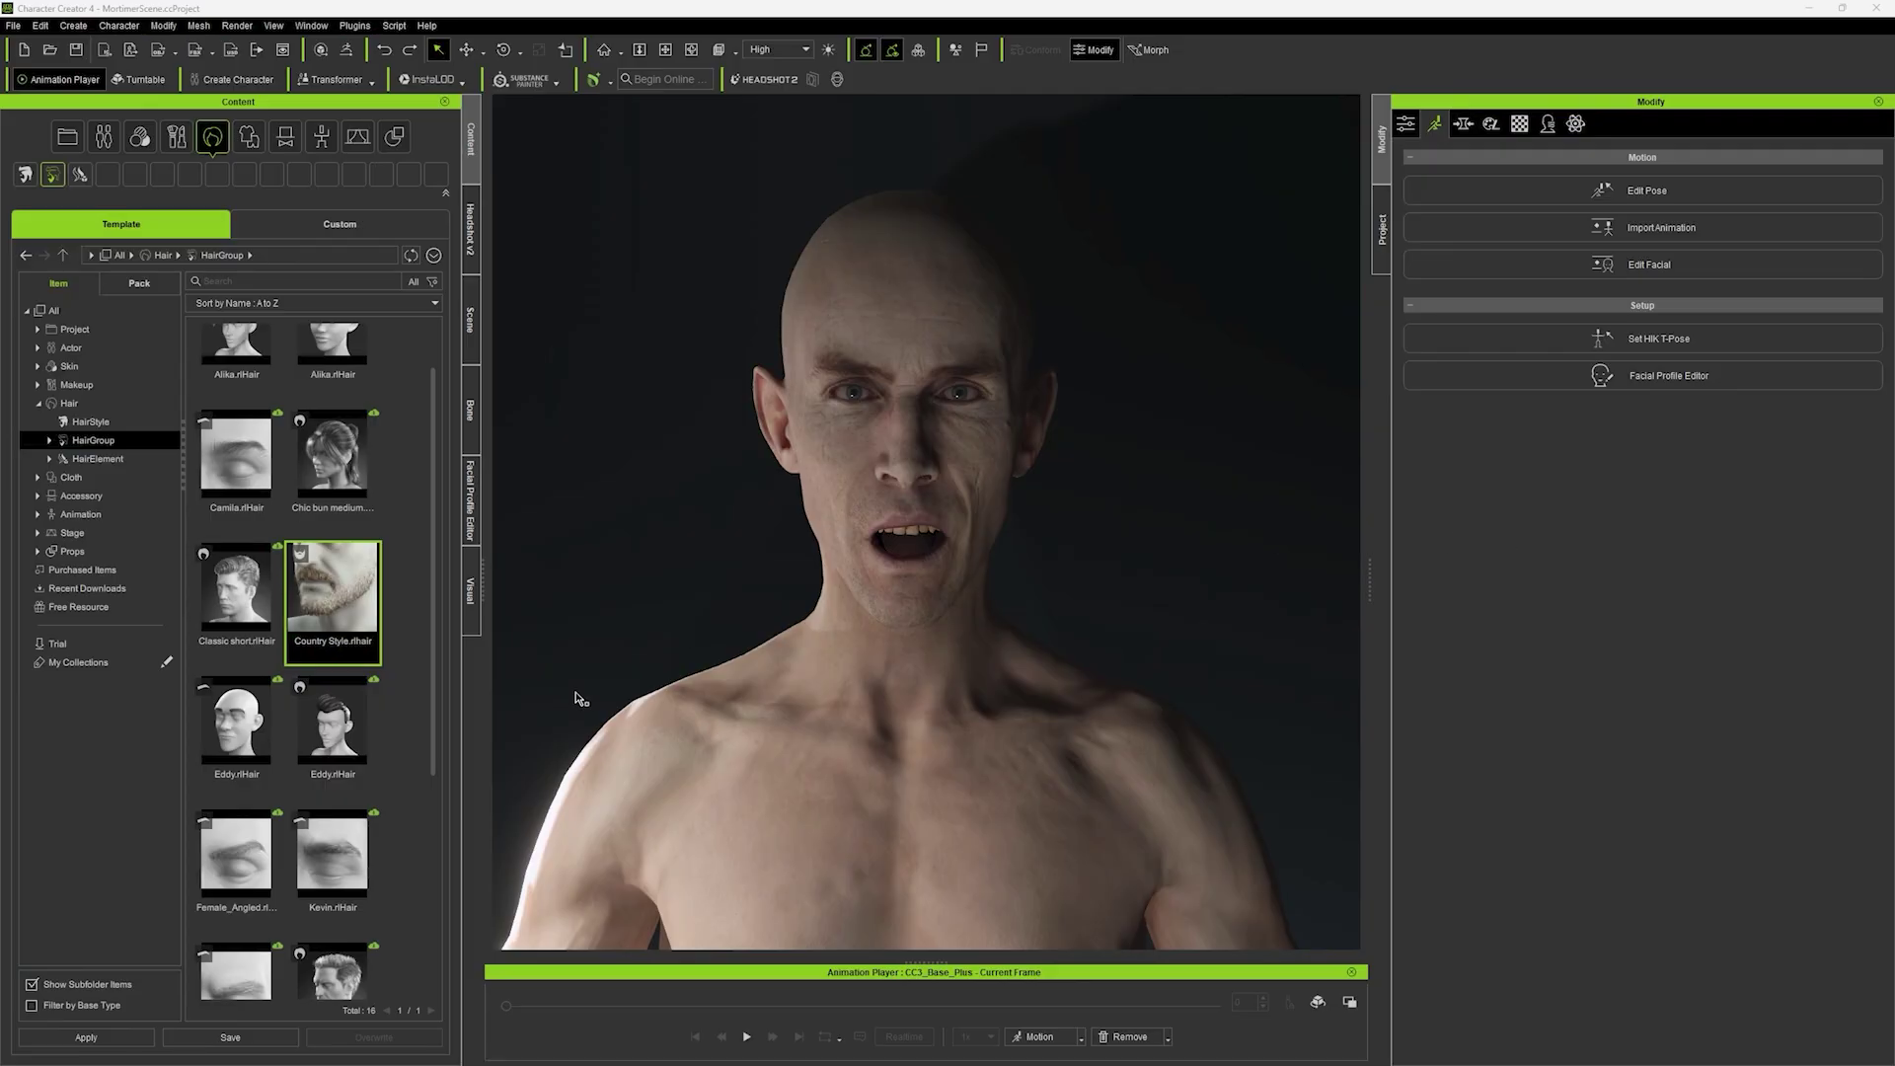
- Apply the Country Style hairstyle from the hair library to the character
scroll(296, 686, "down", 3)
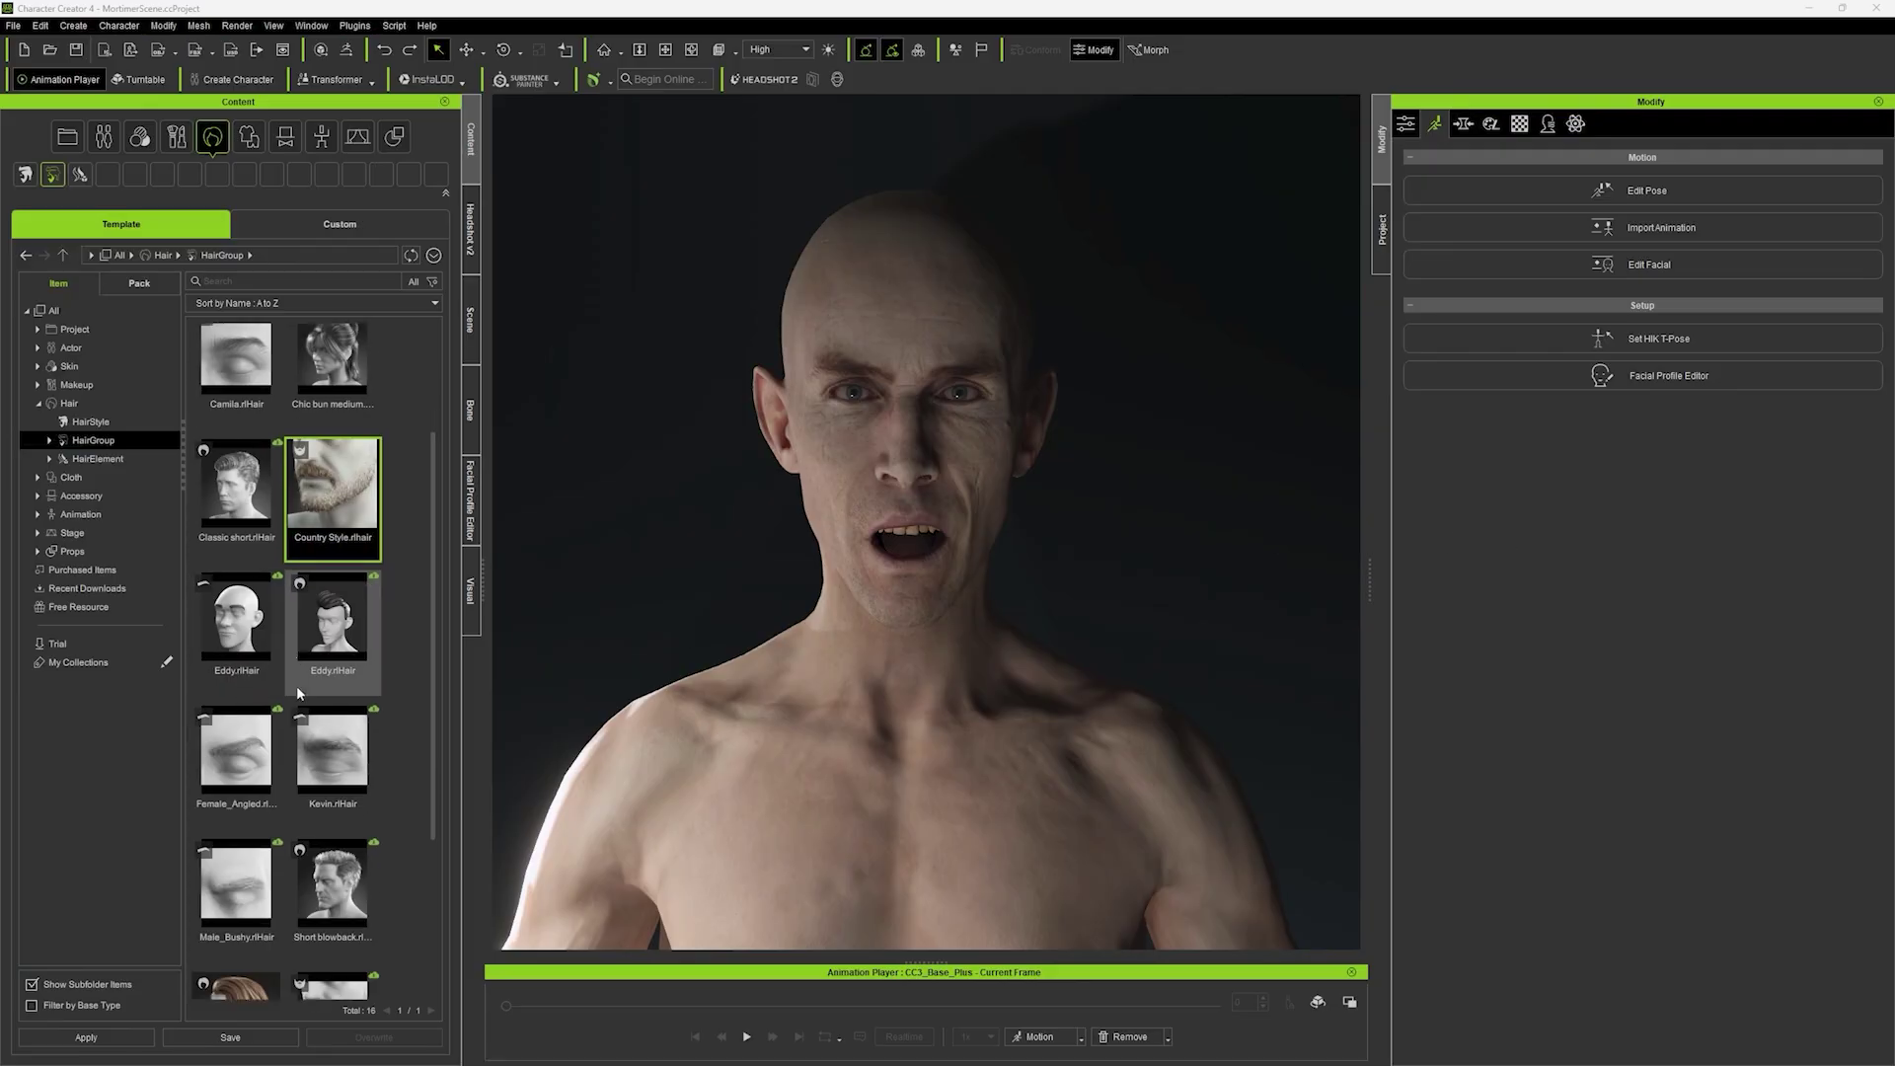
left_click(43, 404)
scroll(351, 530, "up", 2)
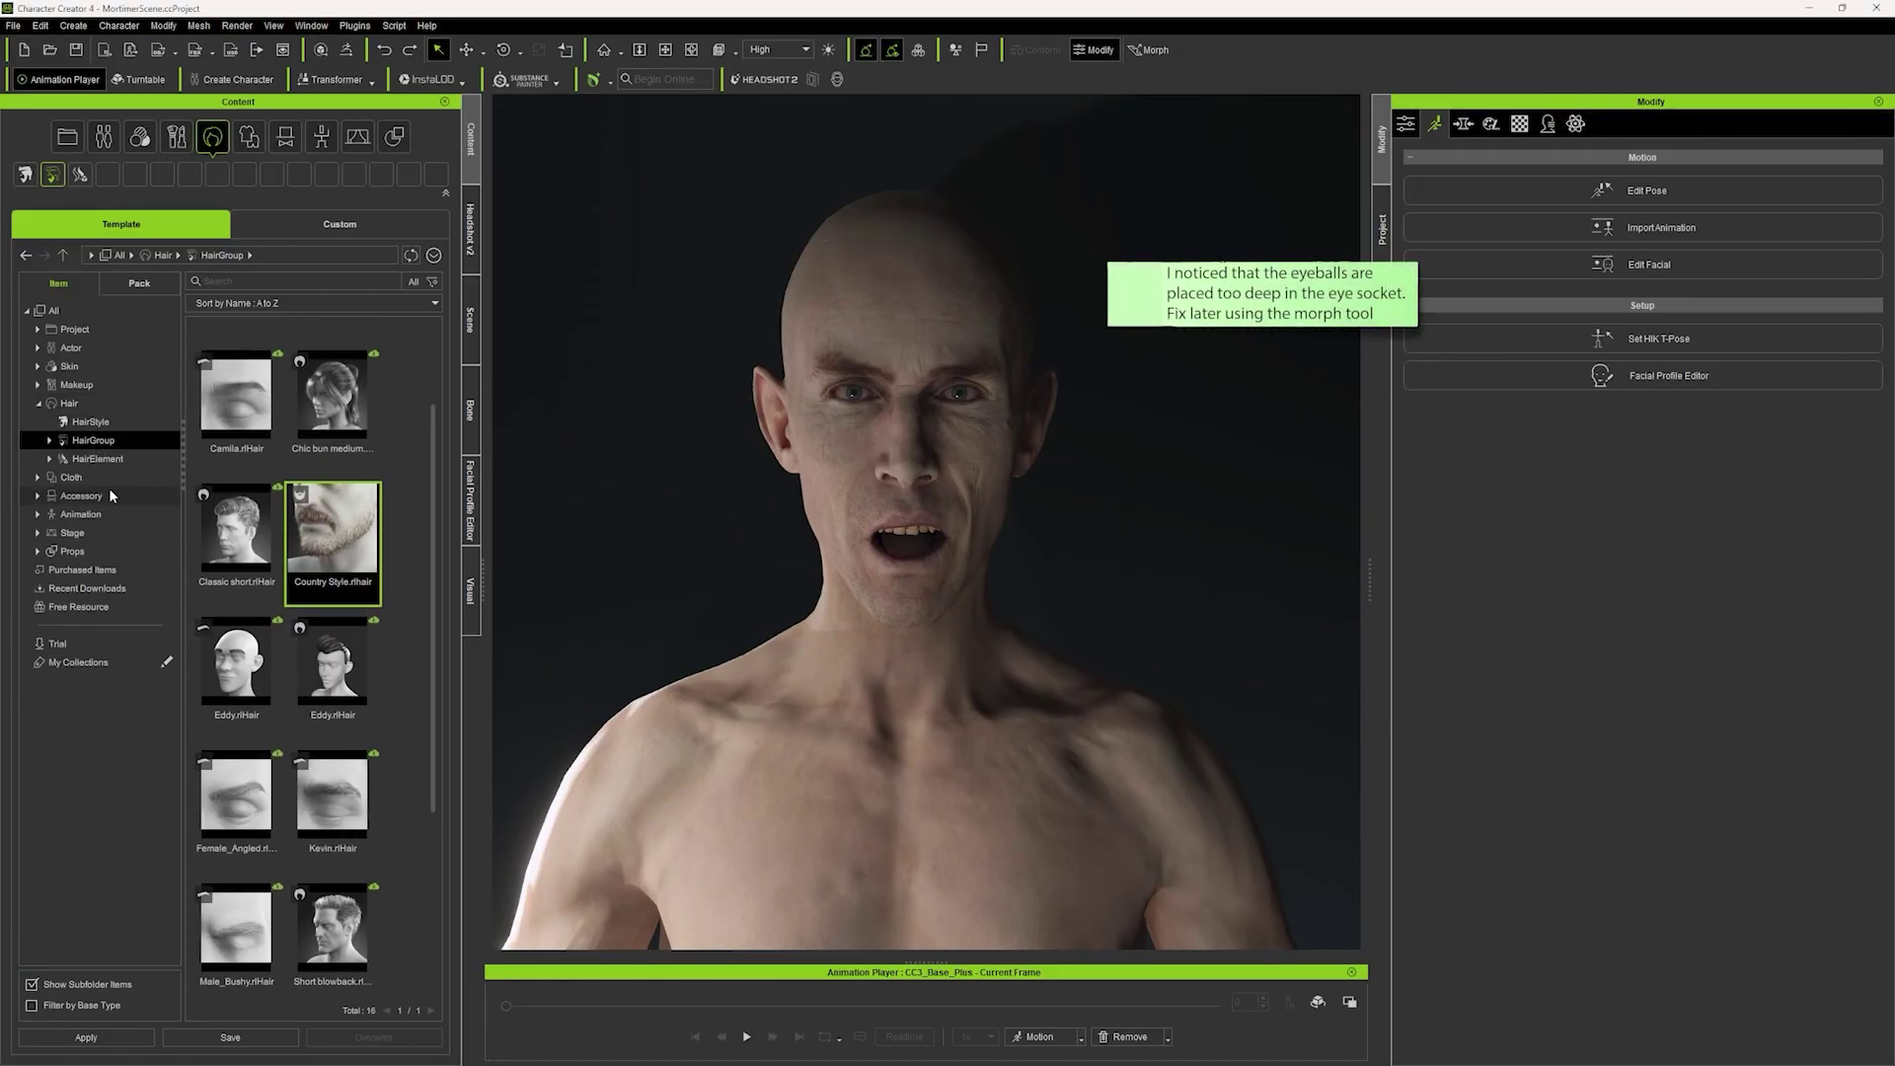
left_click(90, 422)
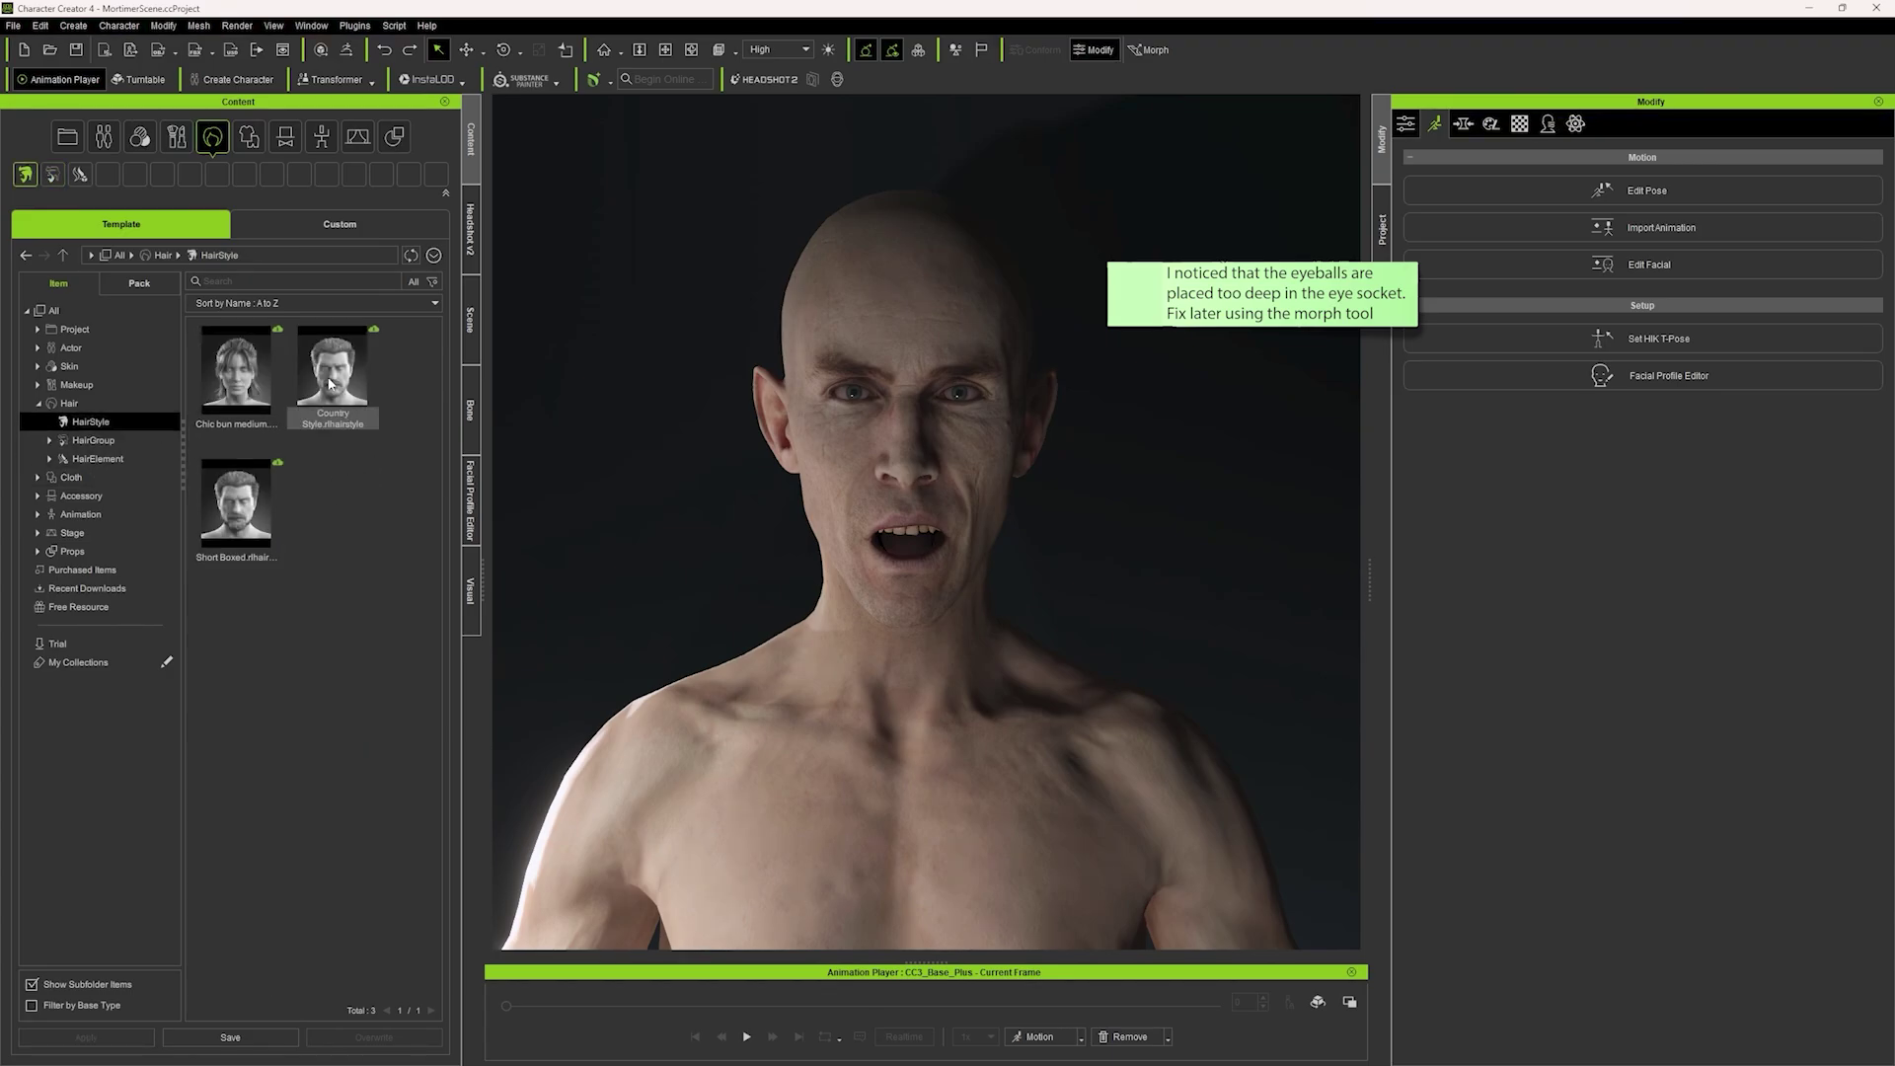
left_click_drag(928, 388, 933, 395)
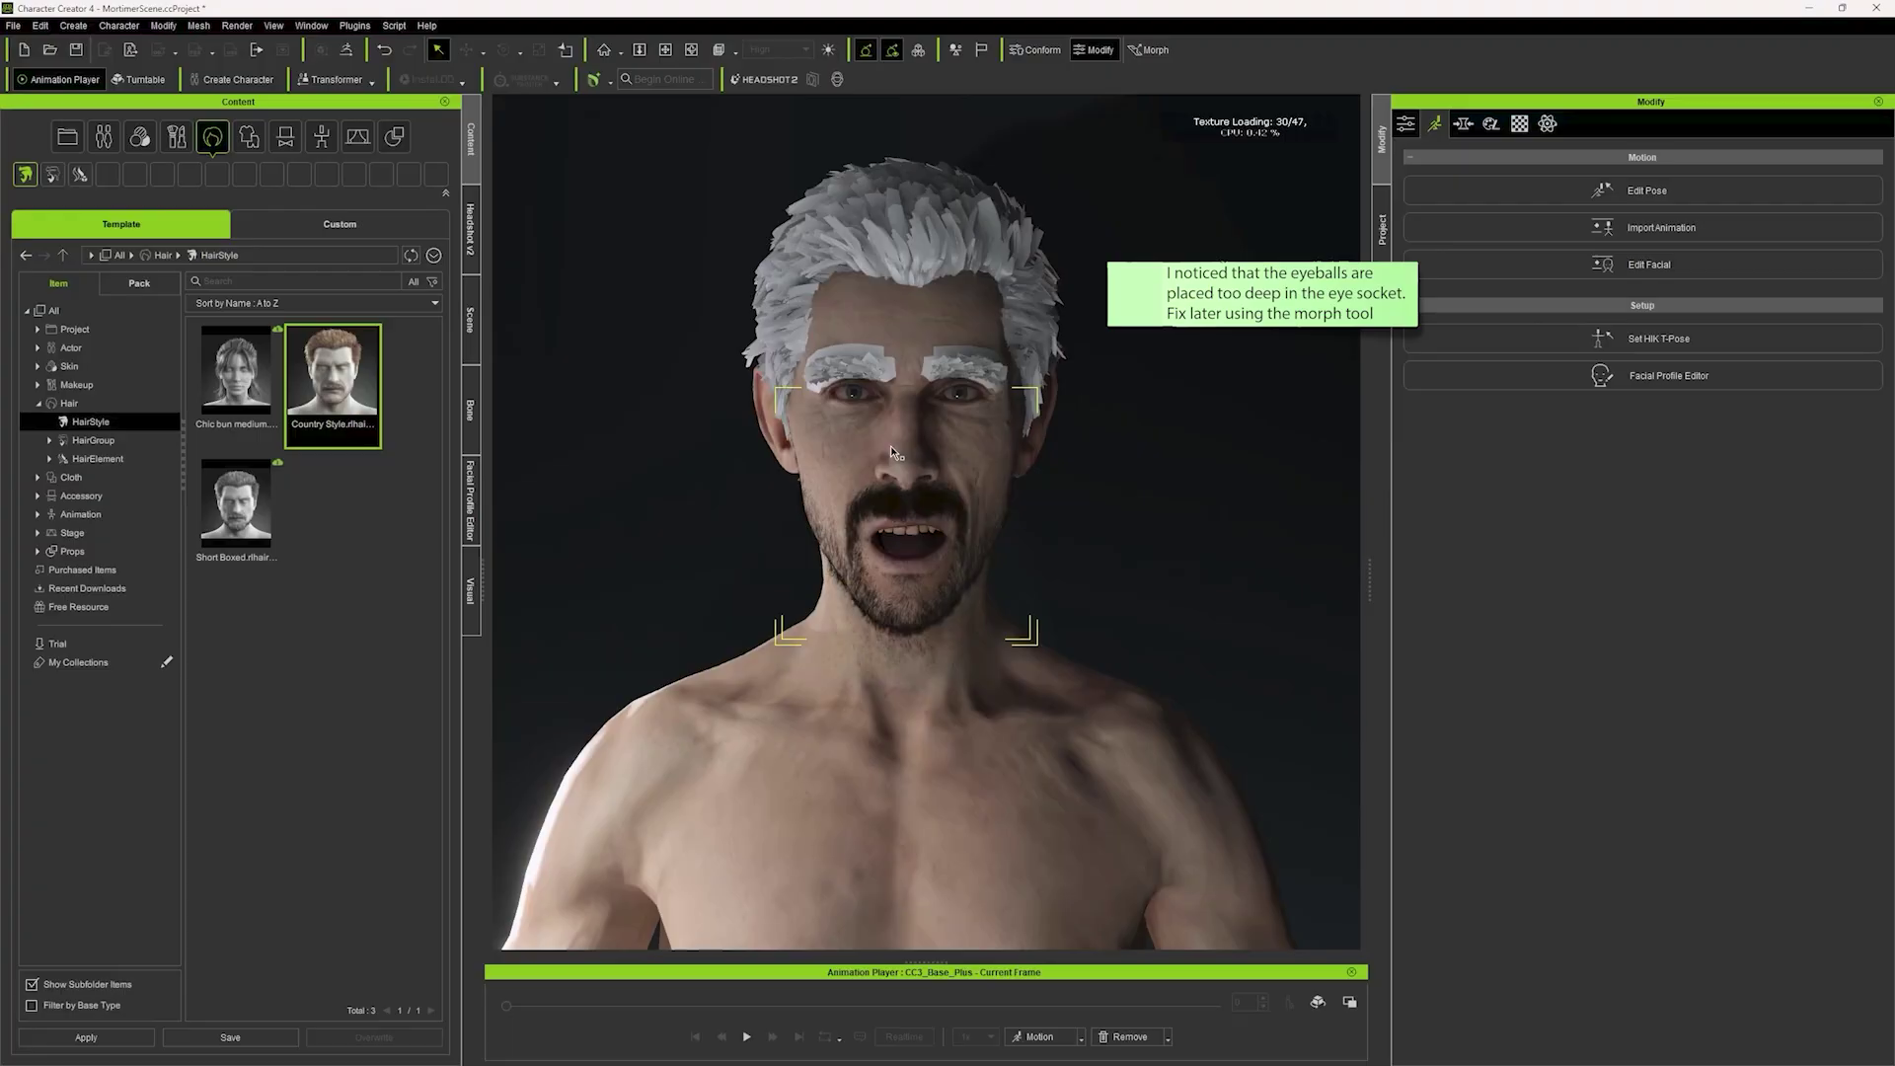
scroll(753, 509, "up", 2)
mouse_move(752, 509)
right_mouse_down()
mouse_move(1154, 474)
mouse_move(770, 493)
right_mouse_up()
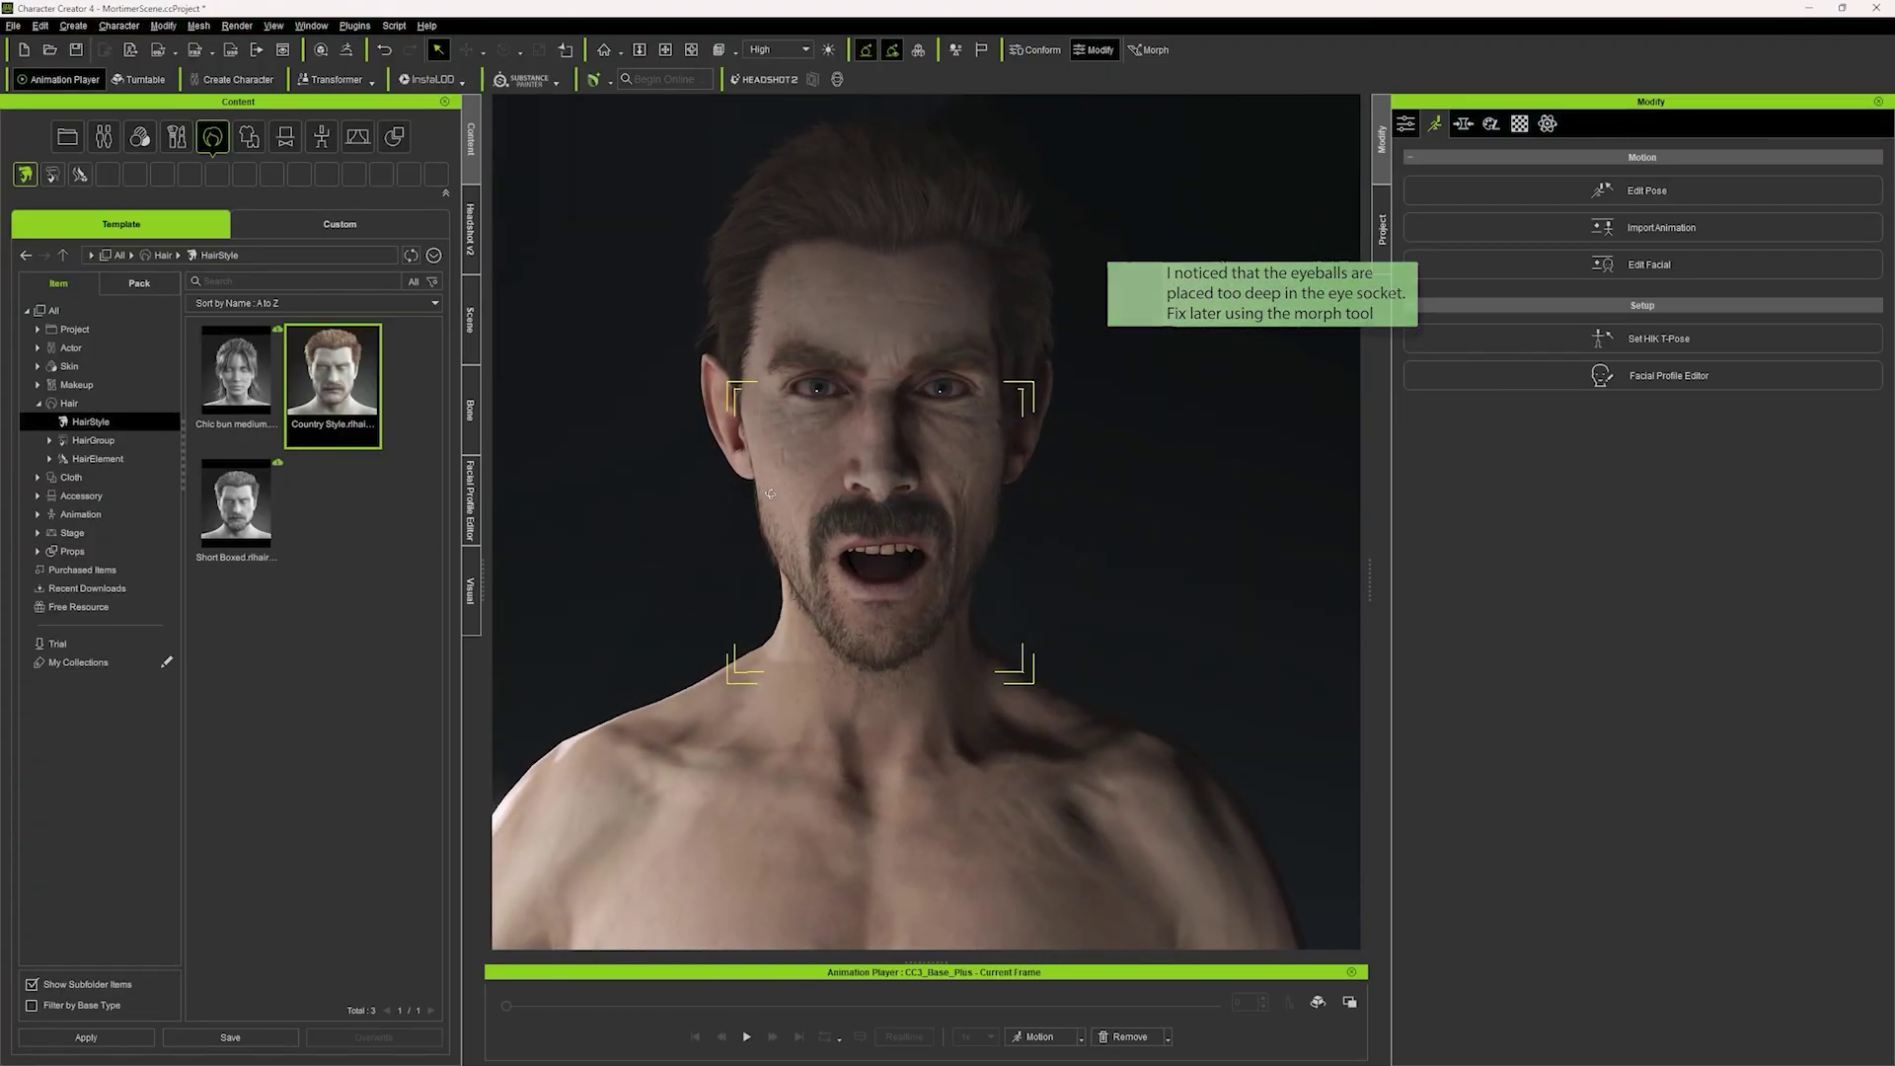
- Close the character's mouth by setting the Jaw_Open facial morph to 0, and close the facial editor
left_click(1648, 265)
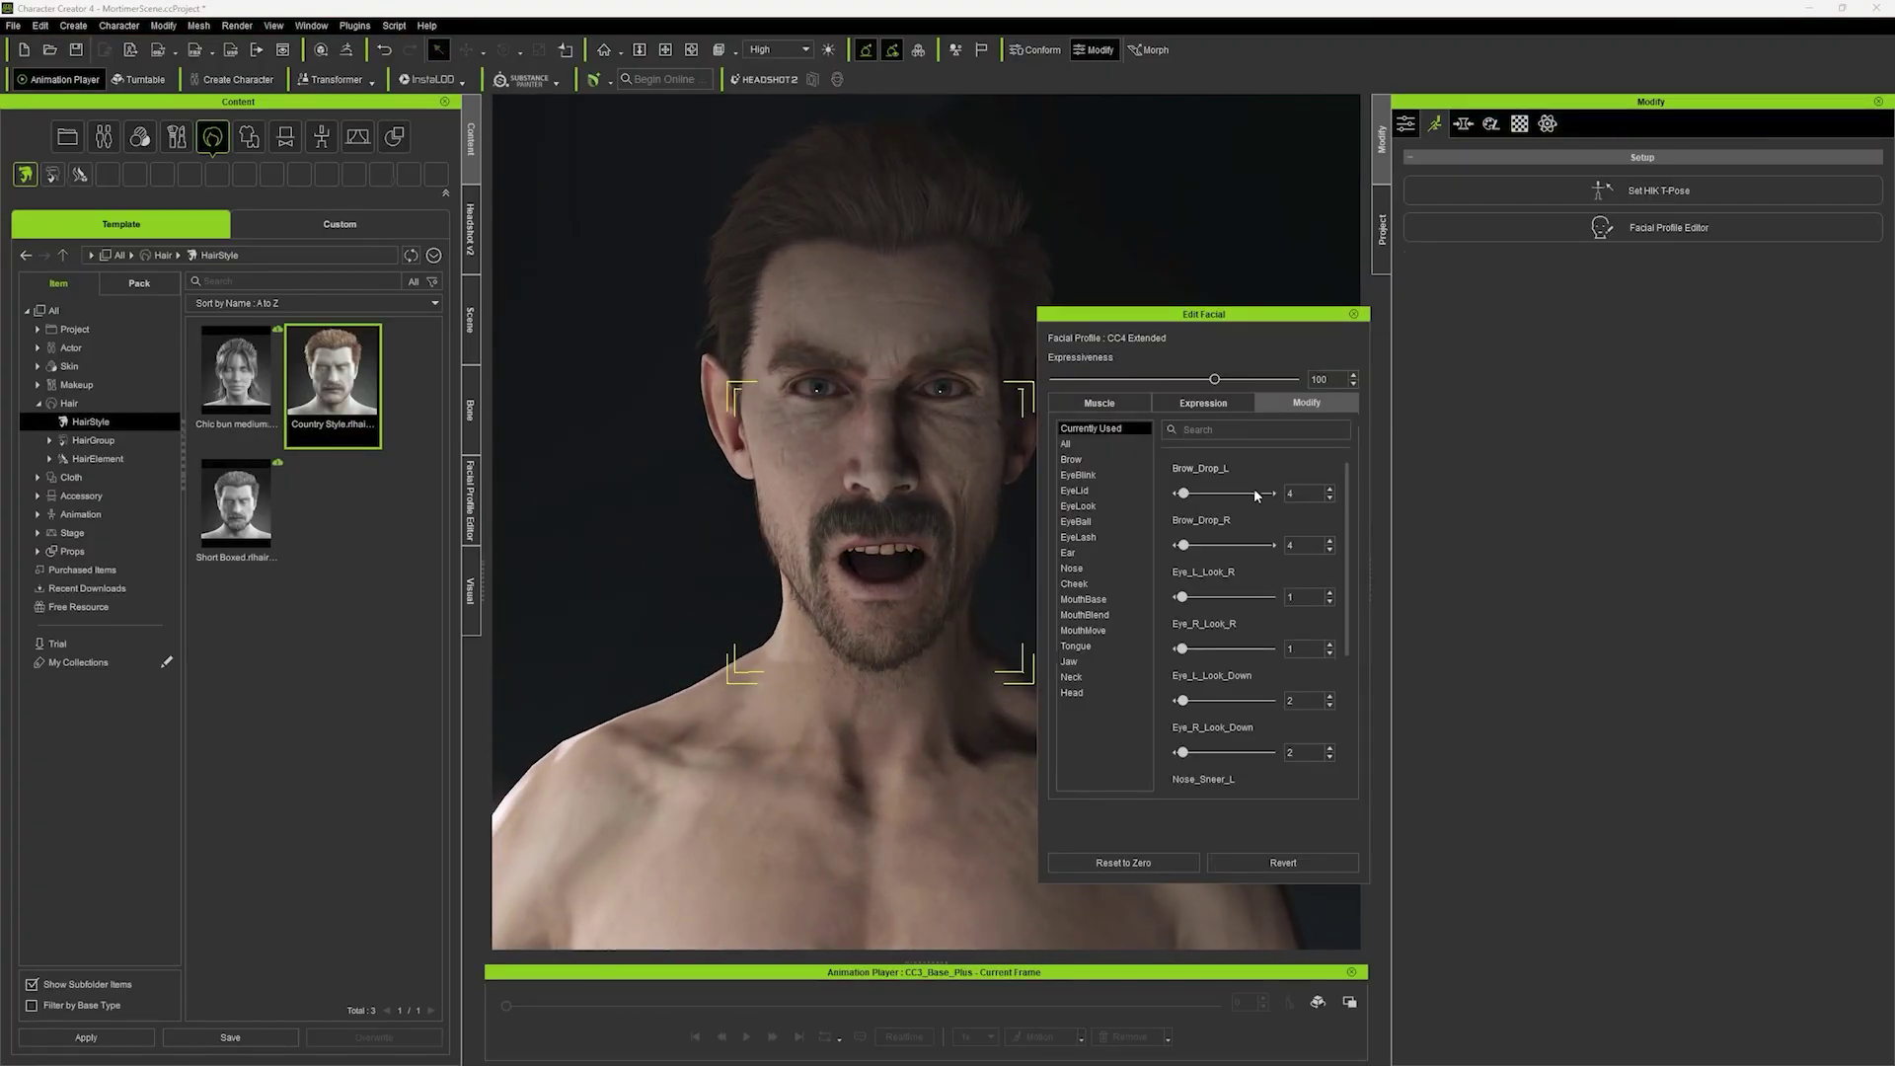
type("0")
key("Return")
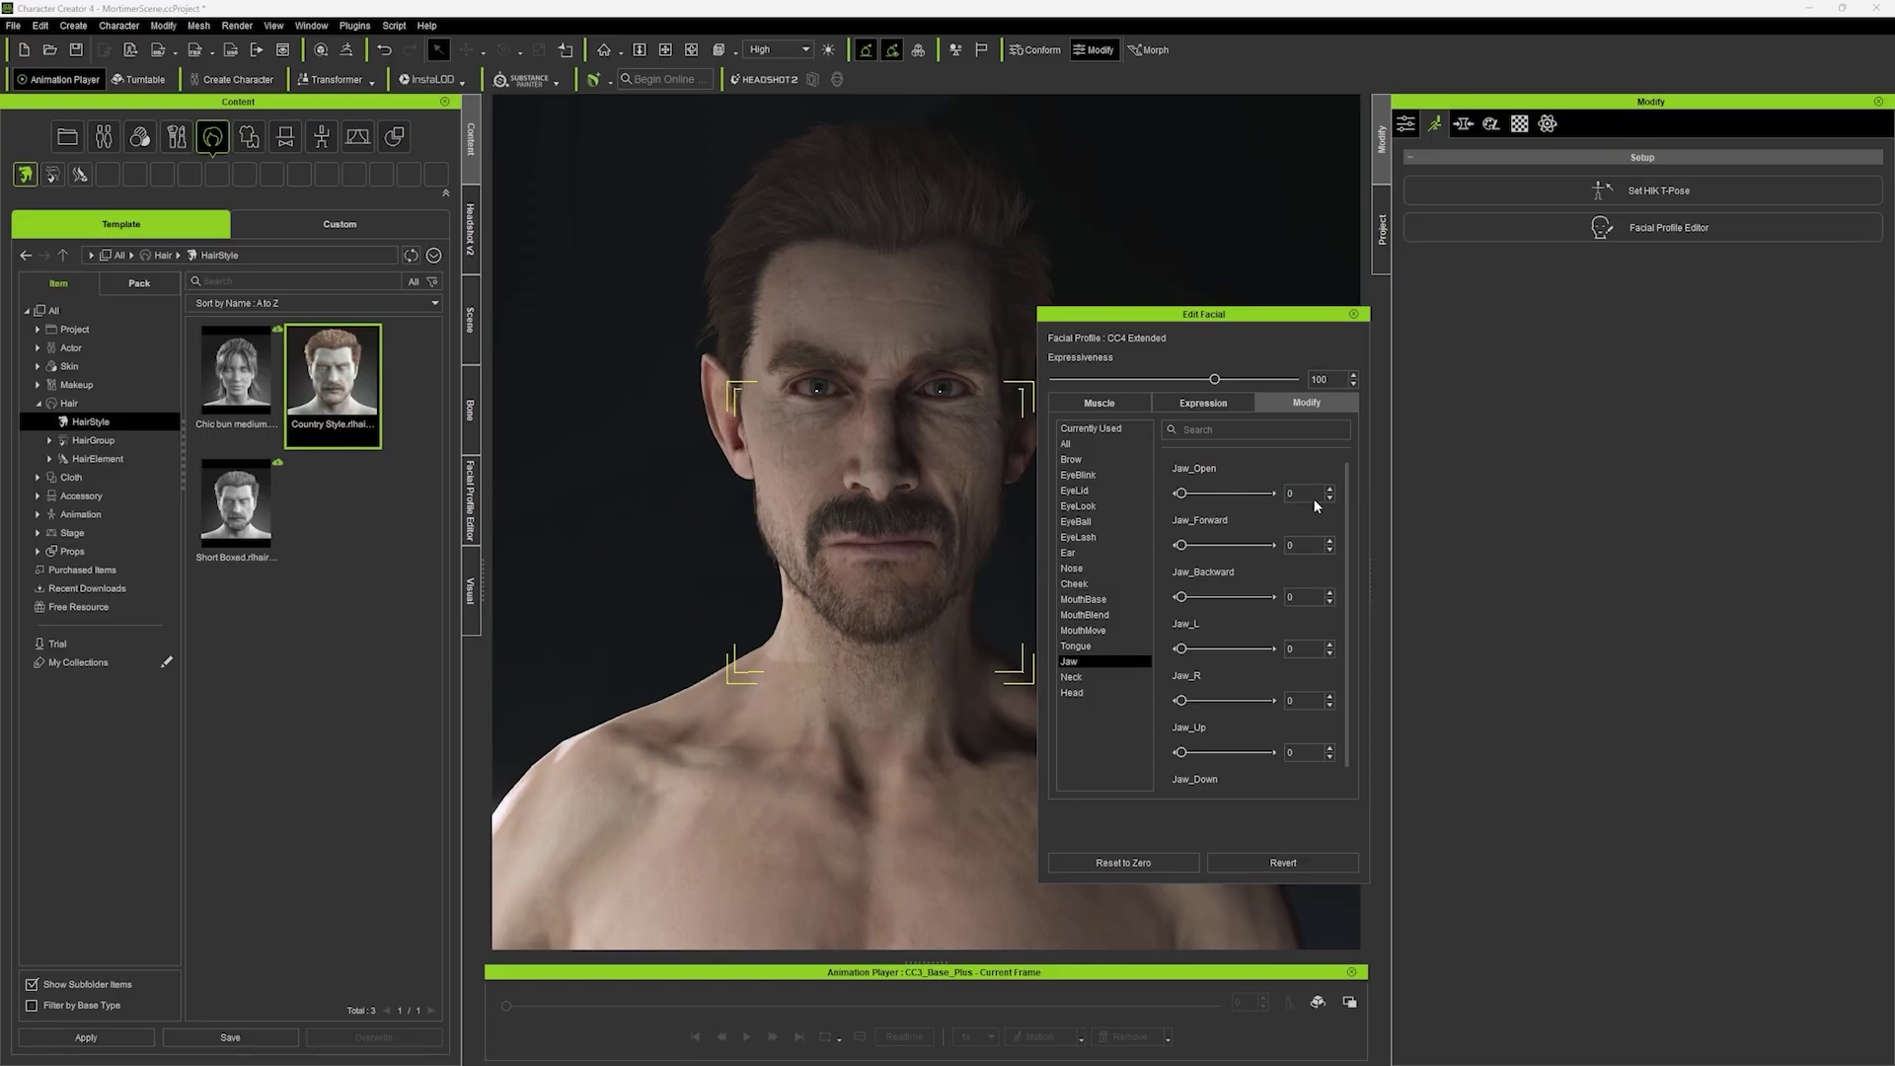
left_click(1355, 314)
right_click_drag(1086, 533, 1263, 528)
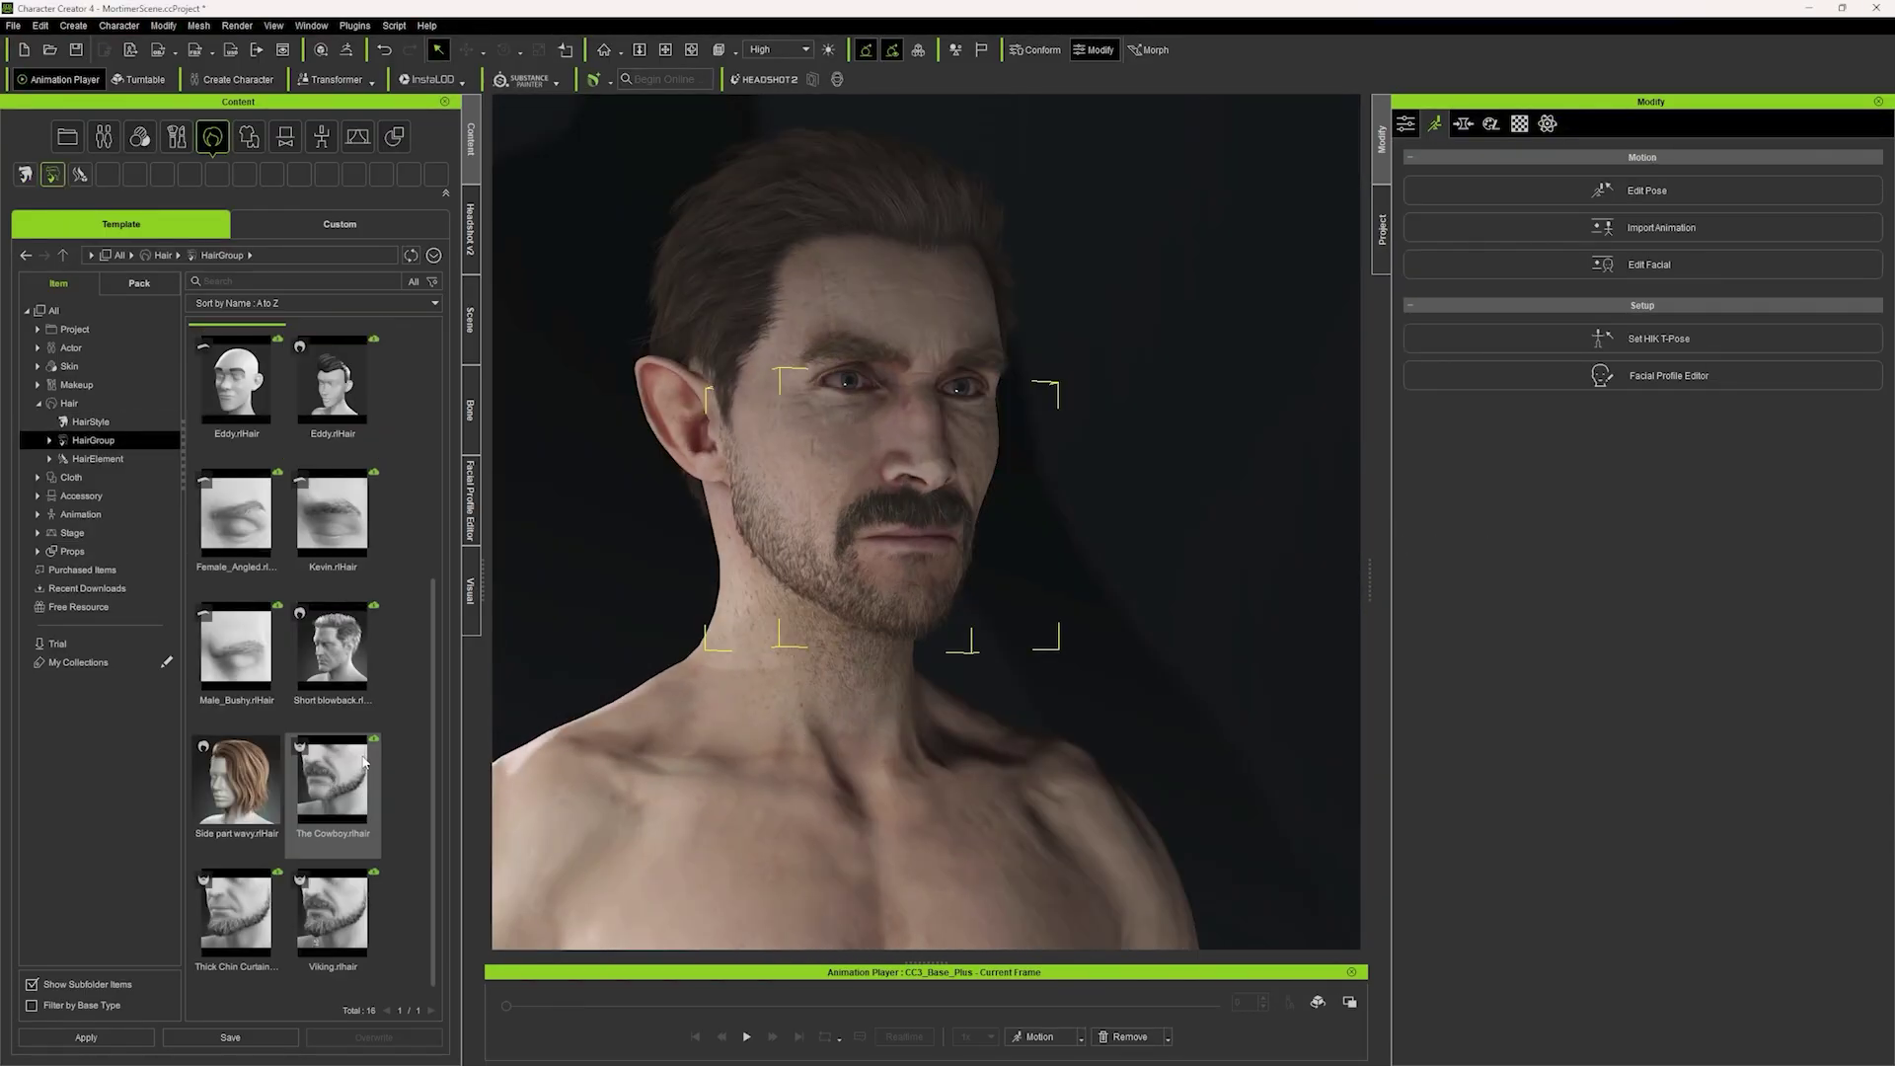
- Apply the Classic short hair group to the character's head
scroll(328, 789, "up", 2)
left_click_drag(237, 472, 834, 238)
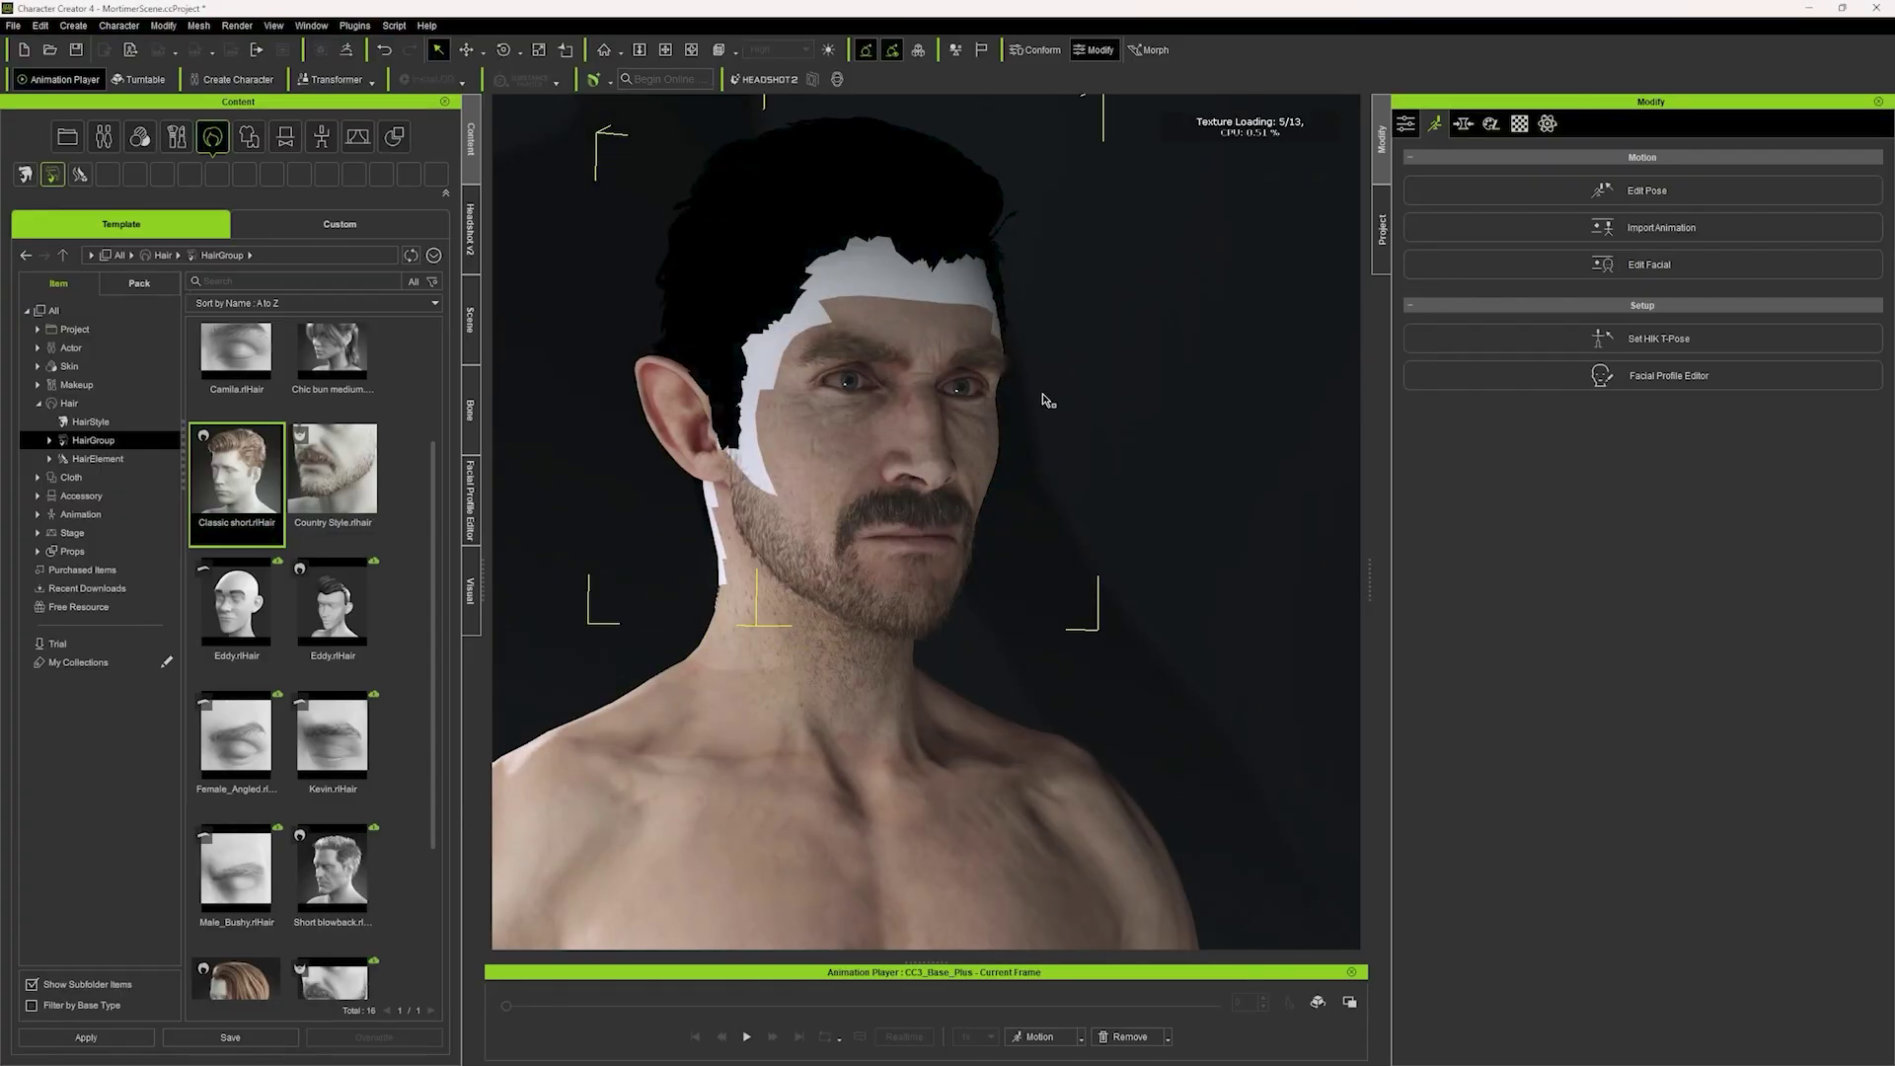
middle_click_drag(1046, 402, 1017, 418)
- Dress the character in the Biker Vest and the Denim shorts_A2 from the cloth library
right_click_drag(1016, 417, 947, 414)
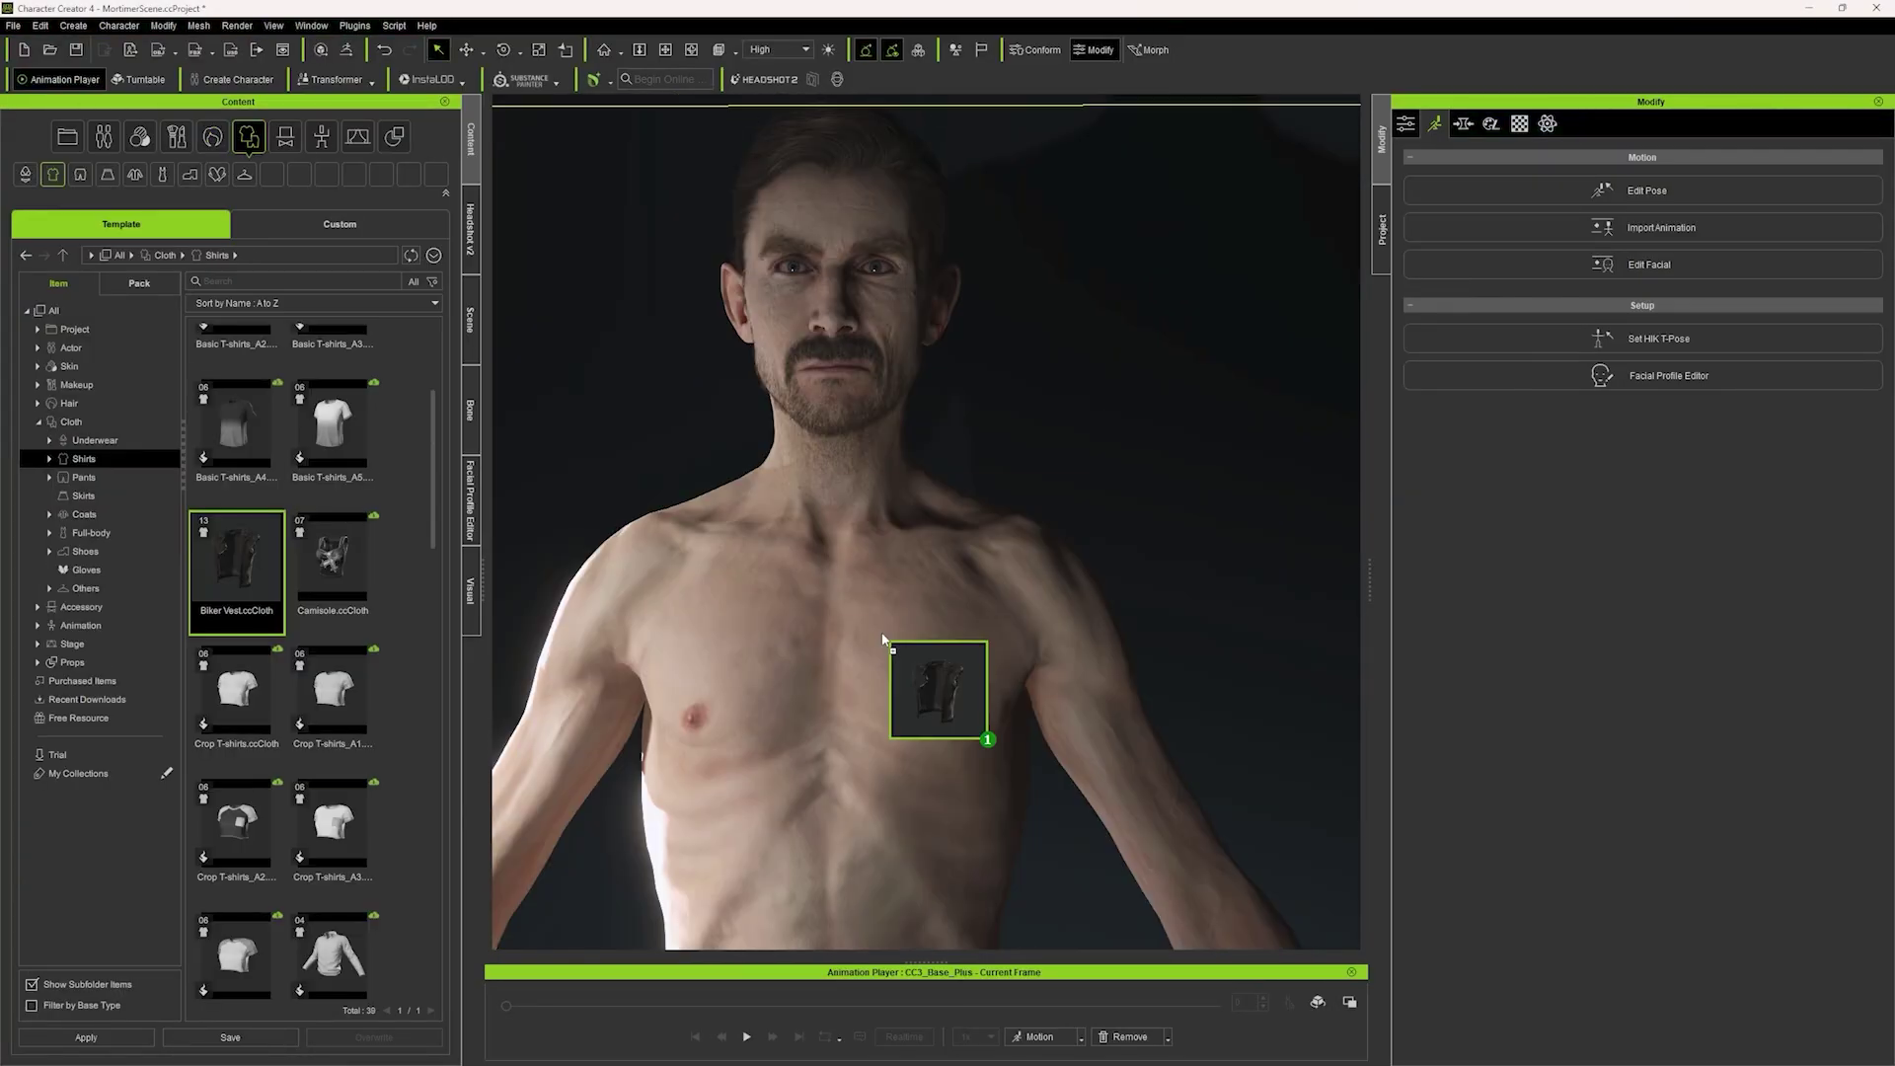
left_click_drag(883, 640, 888, 632)
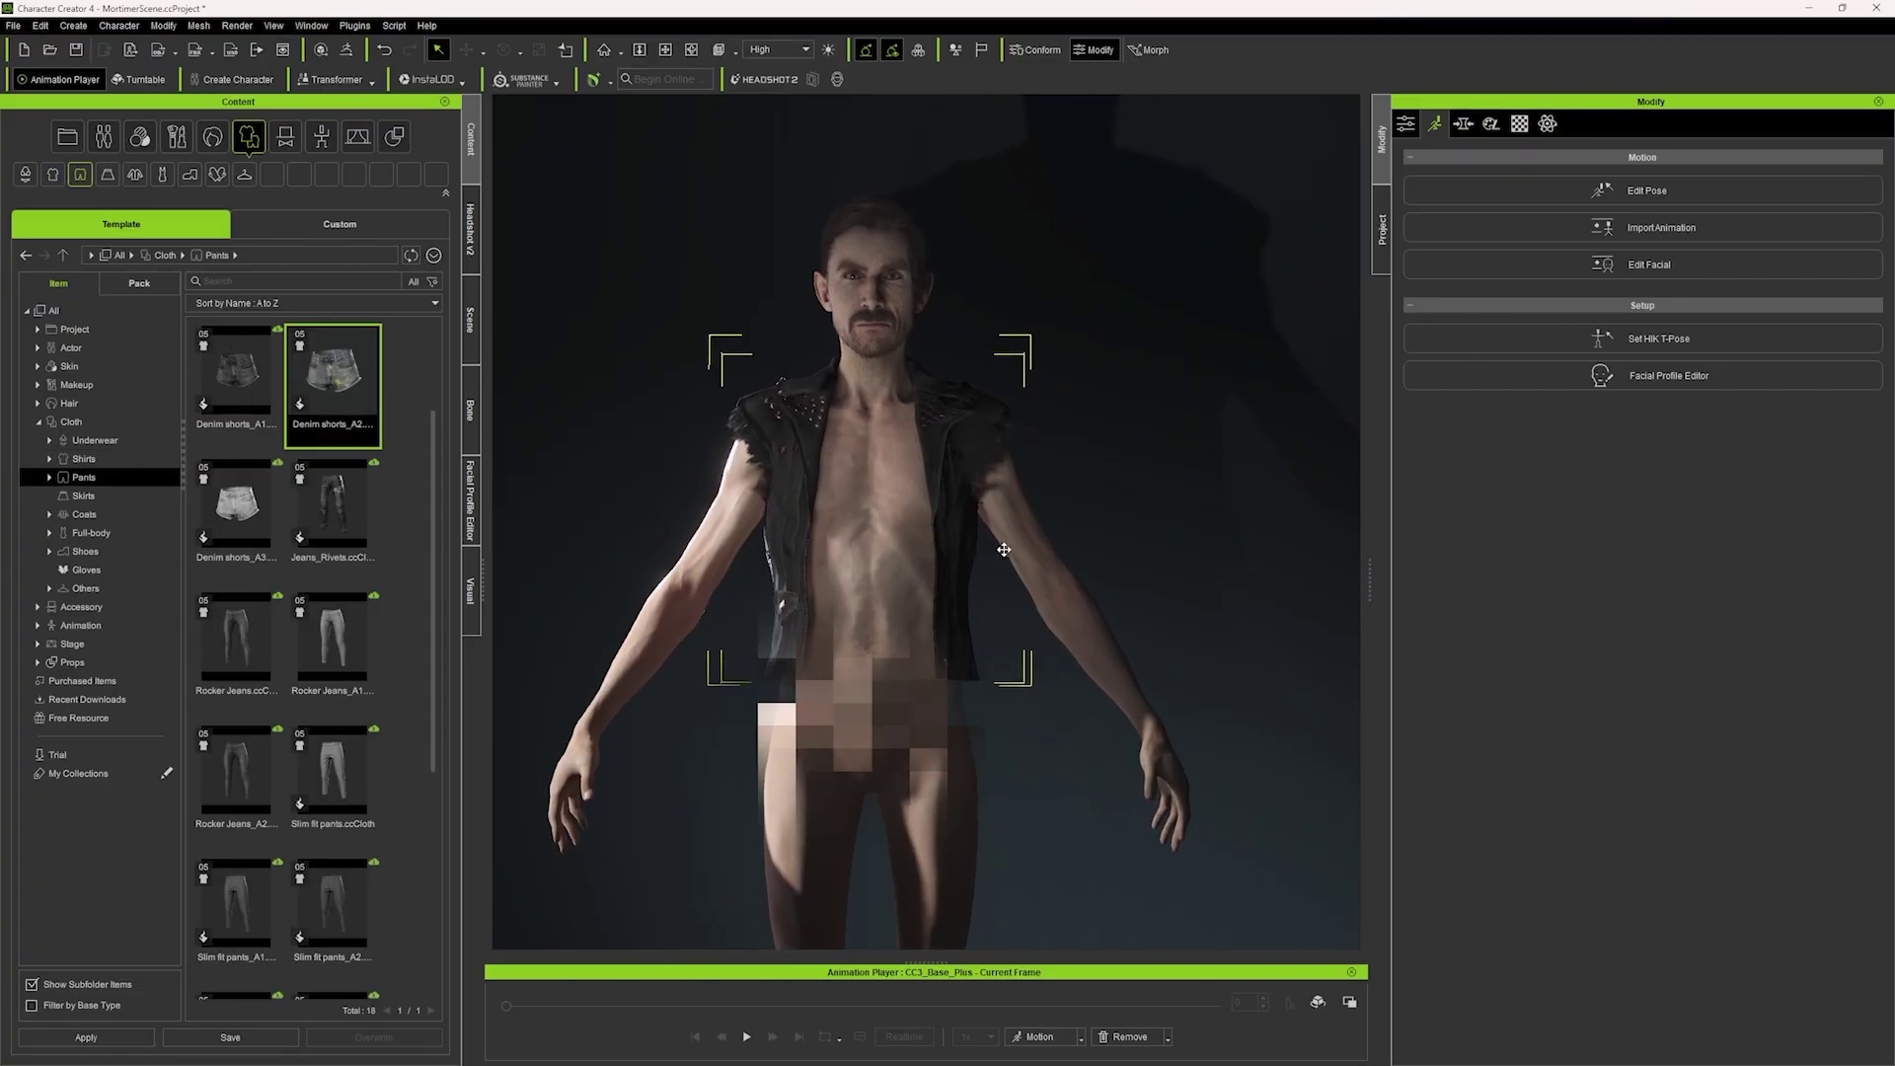
left_click_drag(332, 375, 855, 461)
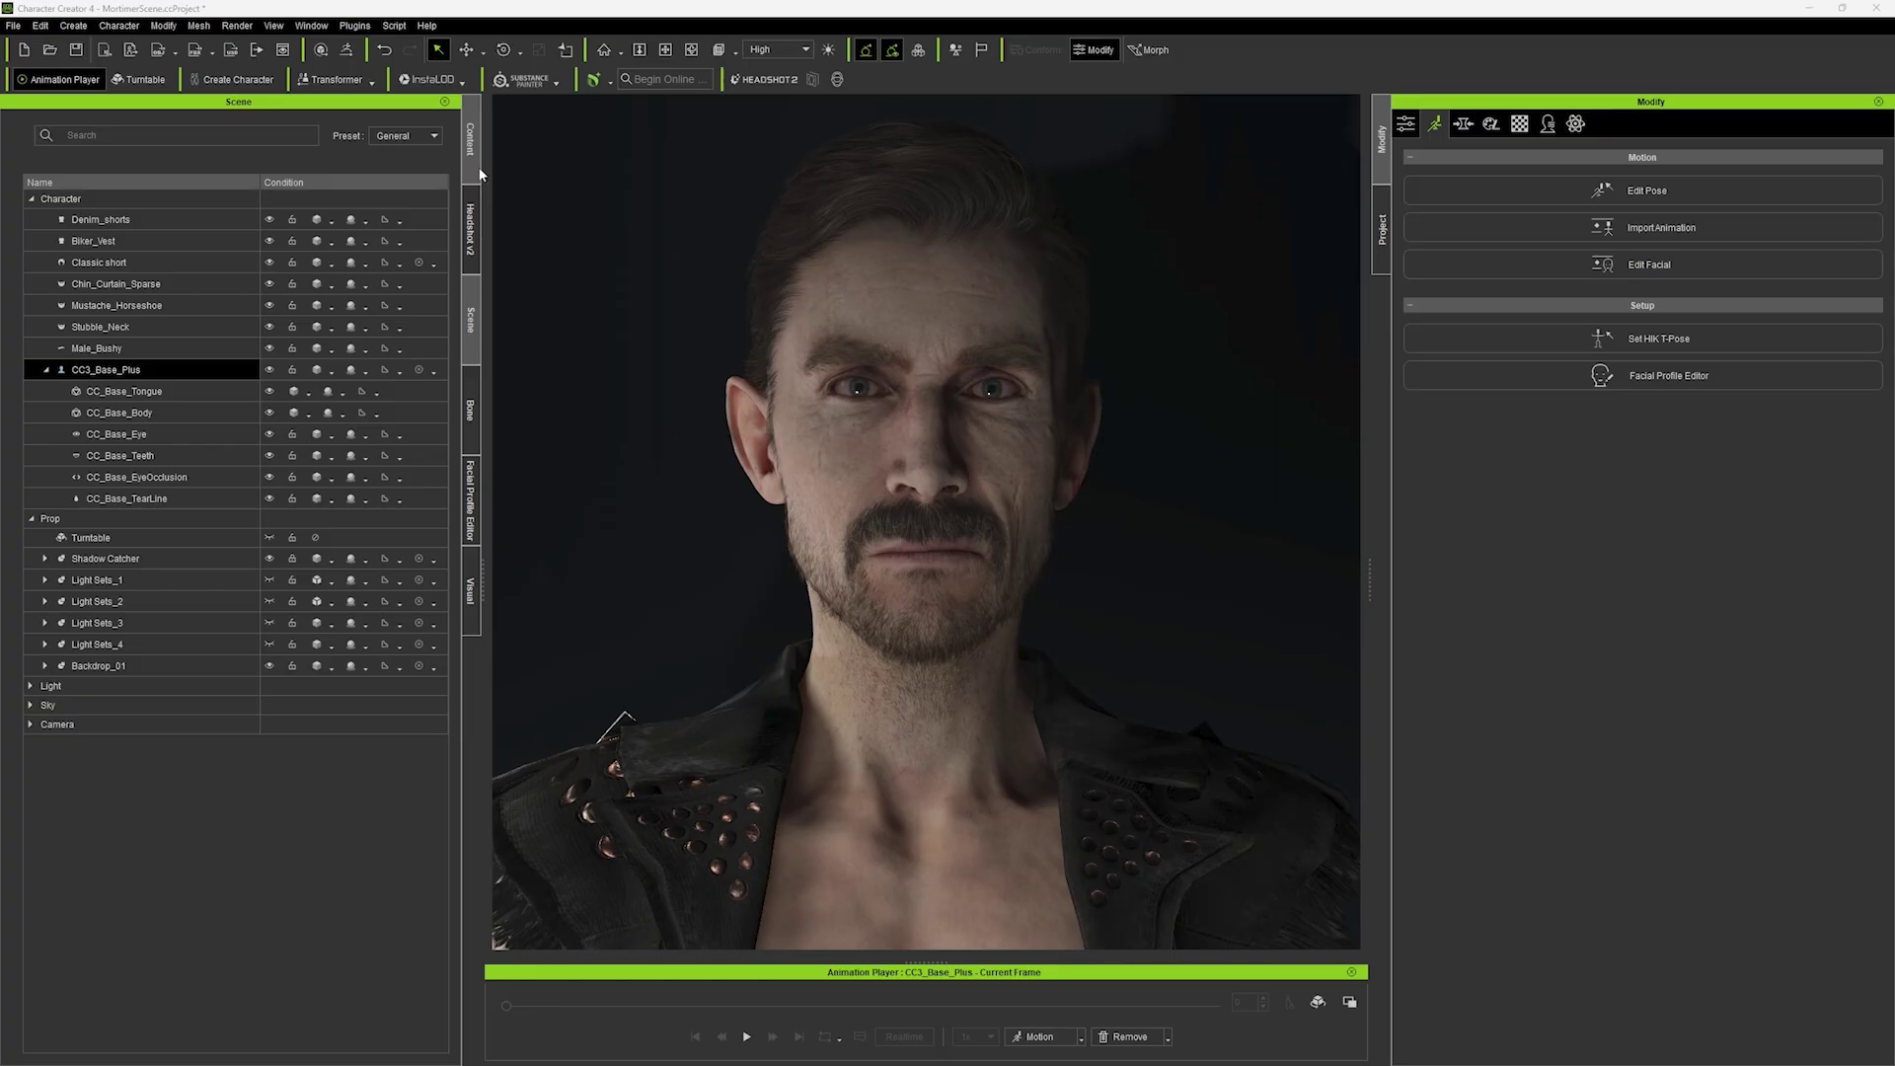
- Delete the denim shorts, biker vest, classic short hair, chin curtain, mustache, neck stubble and Male_Bushy eyebrows from the character
left_click(158, 221)
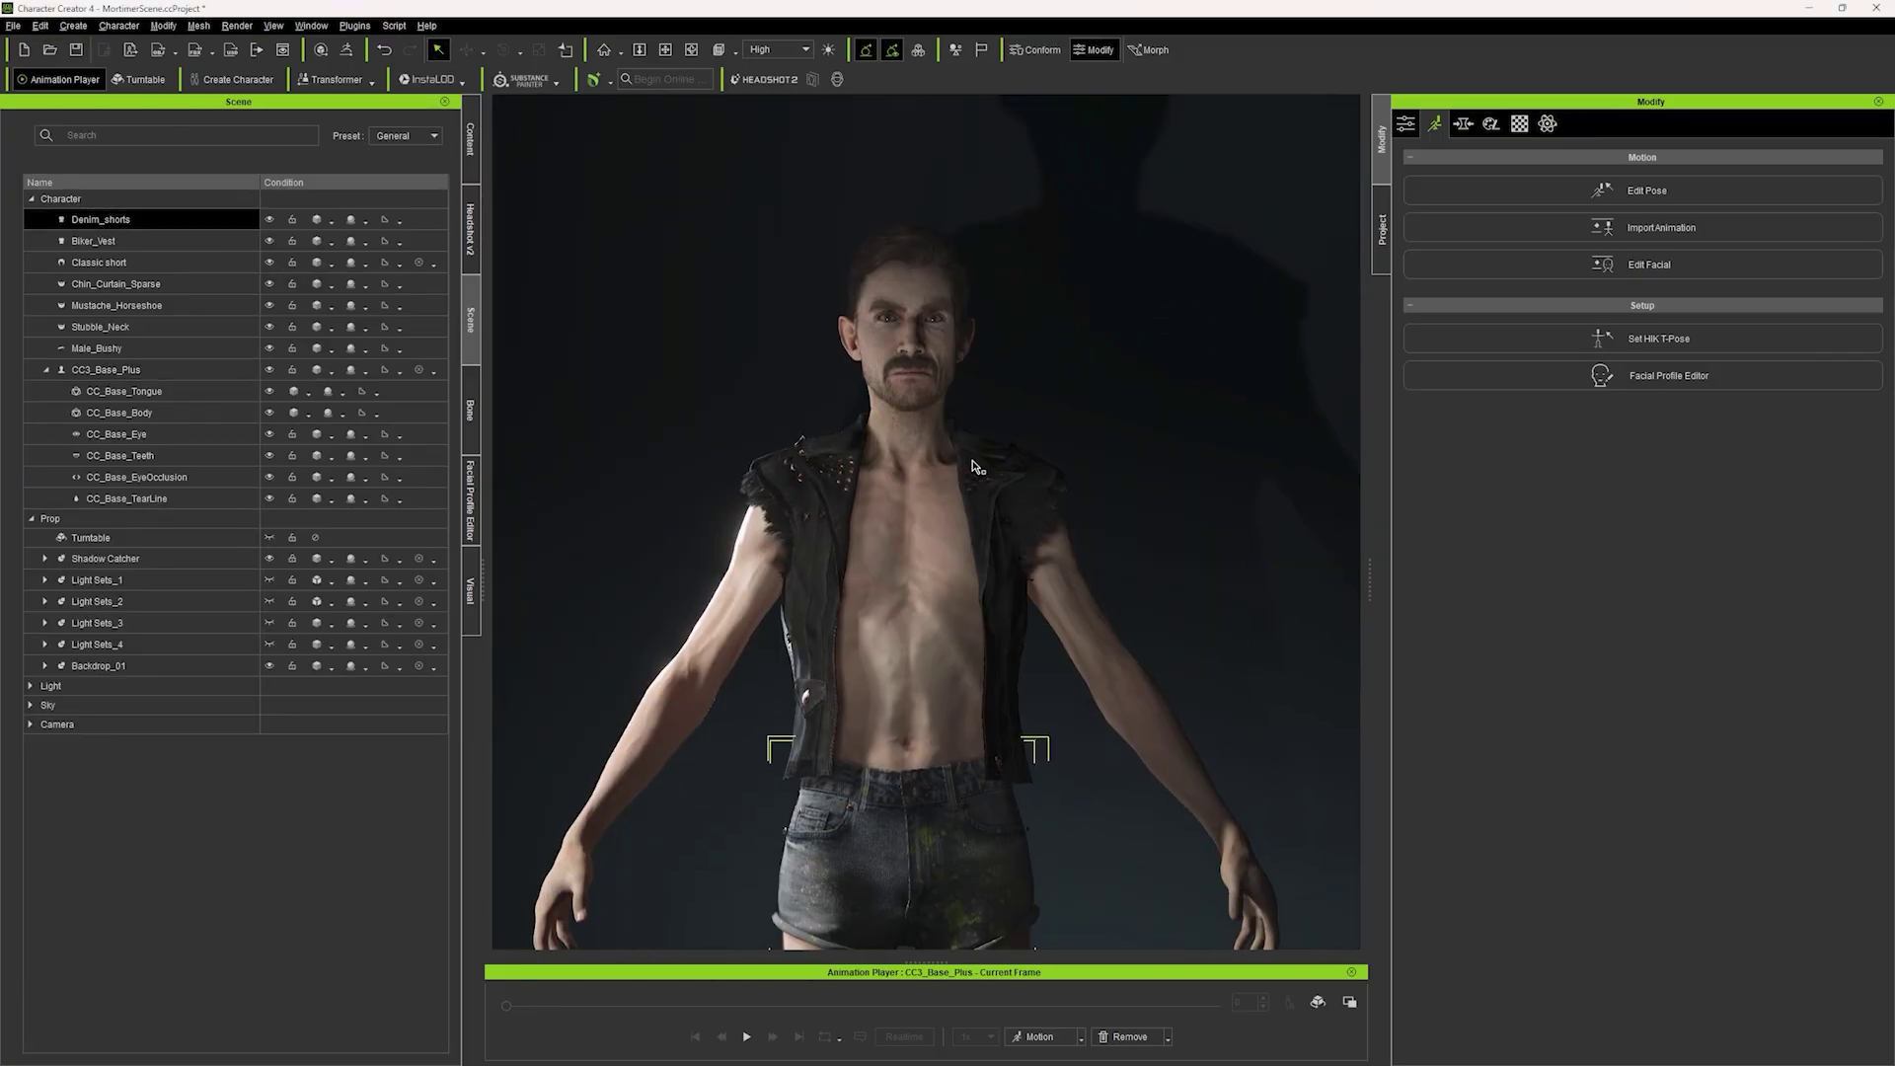
key("Delete")
key("Delete")
key("Delete")
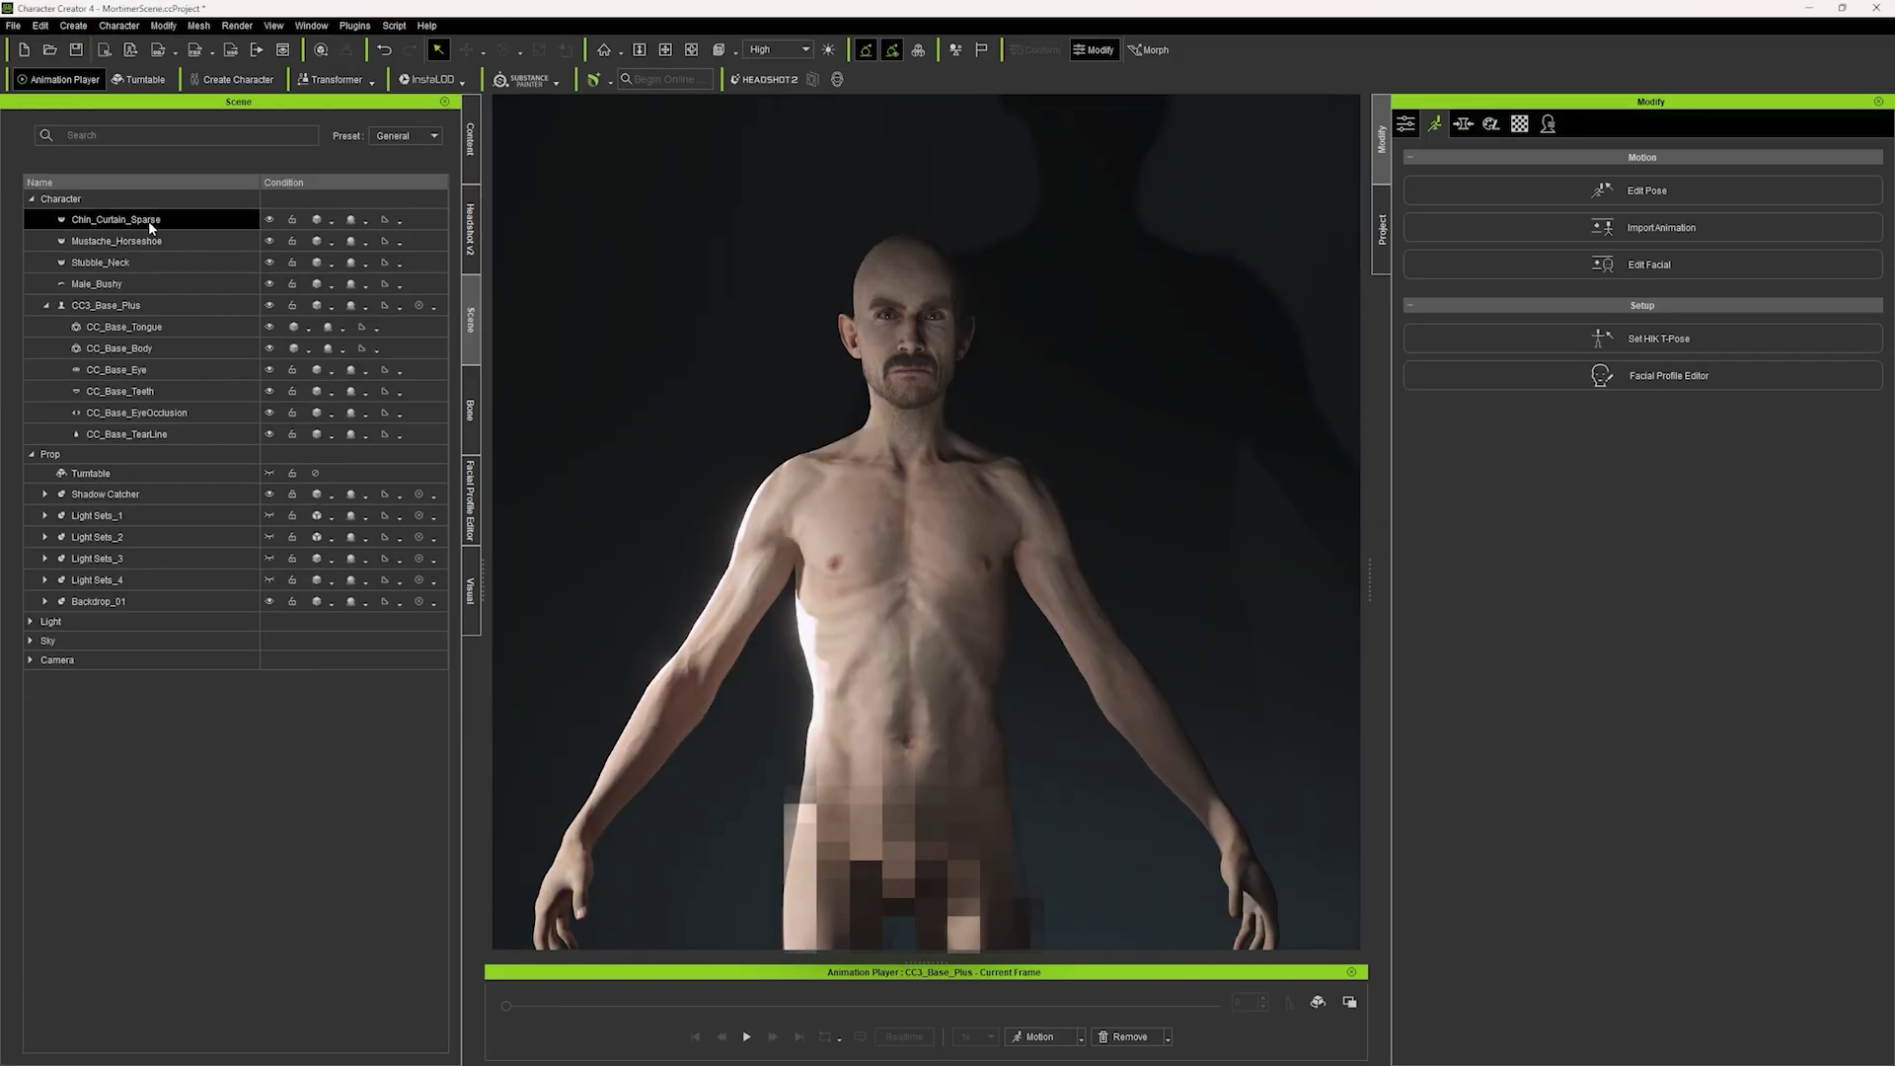
key("Delete")
key("Delete")
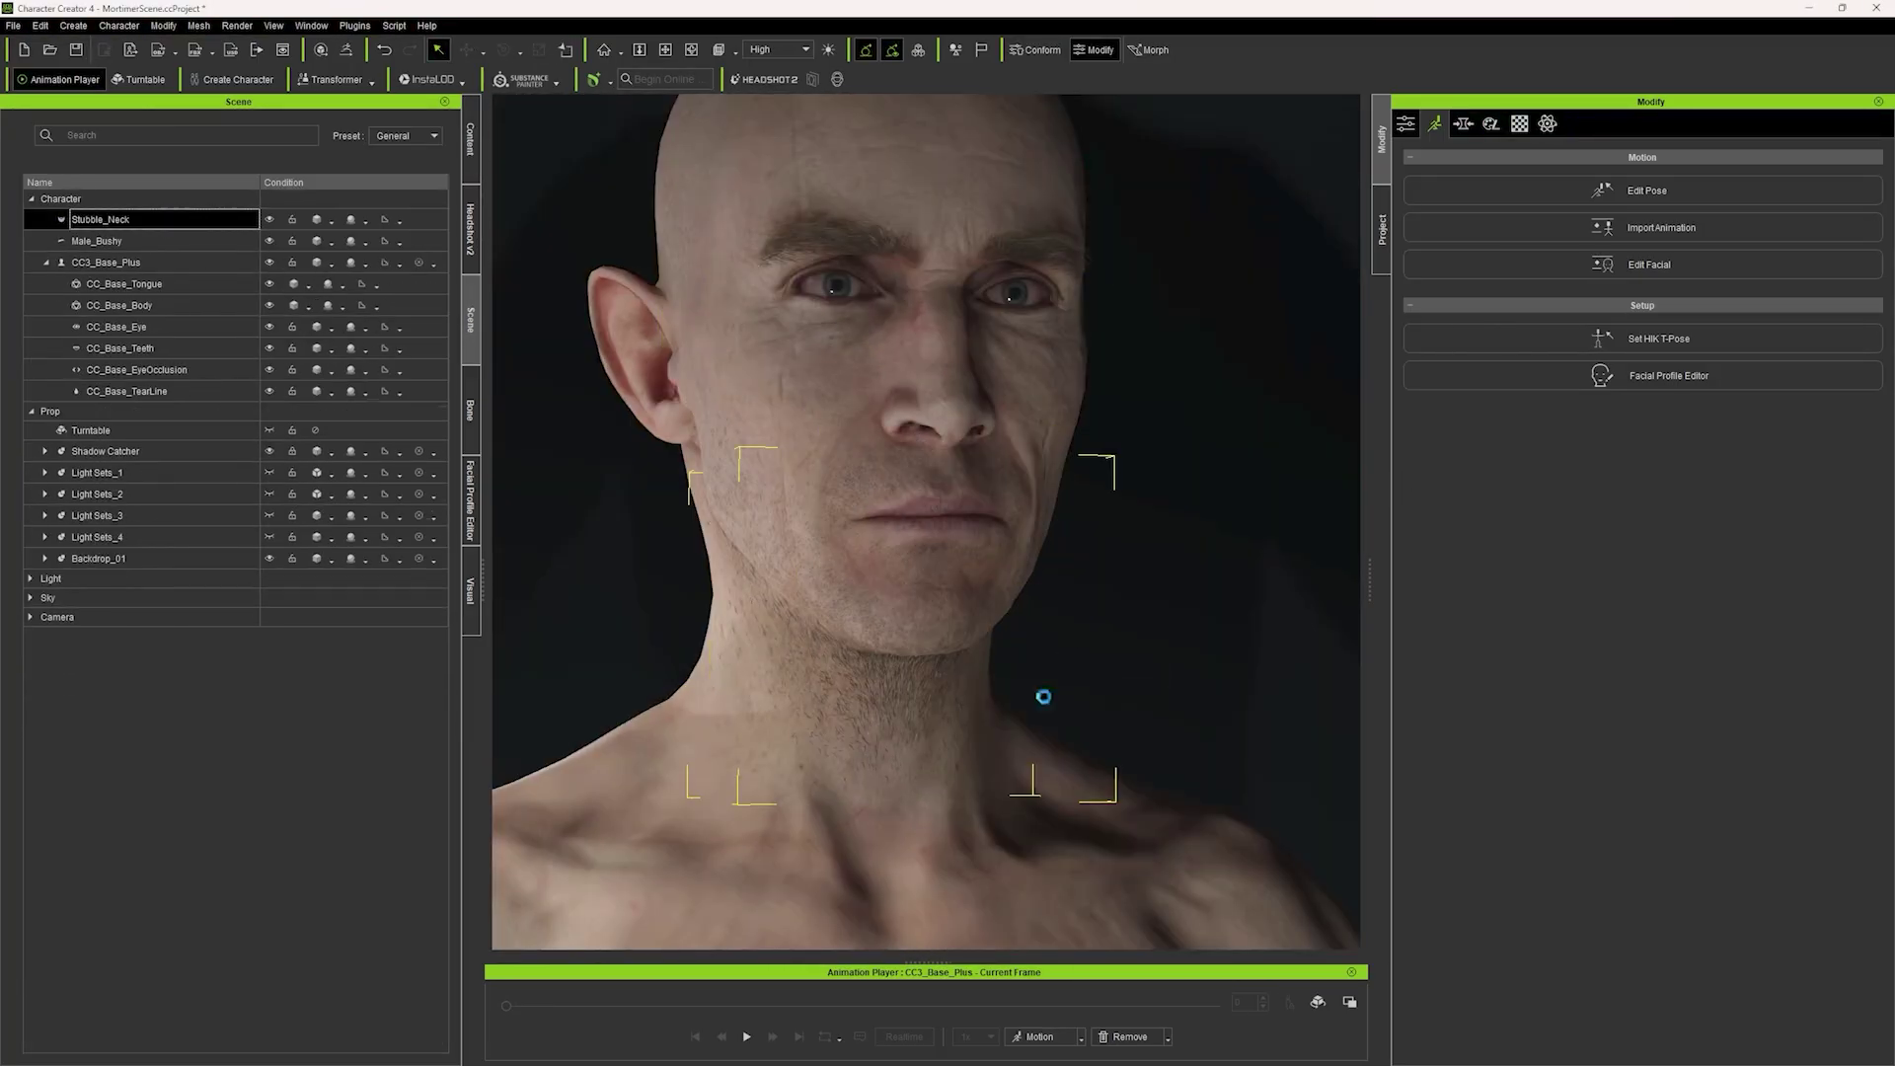
key("Delete")
key("Delete")
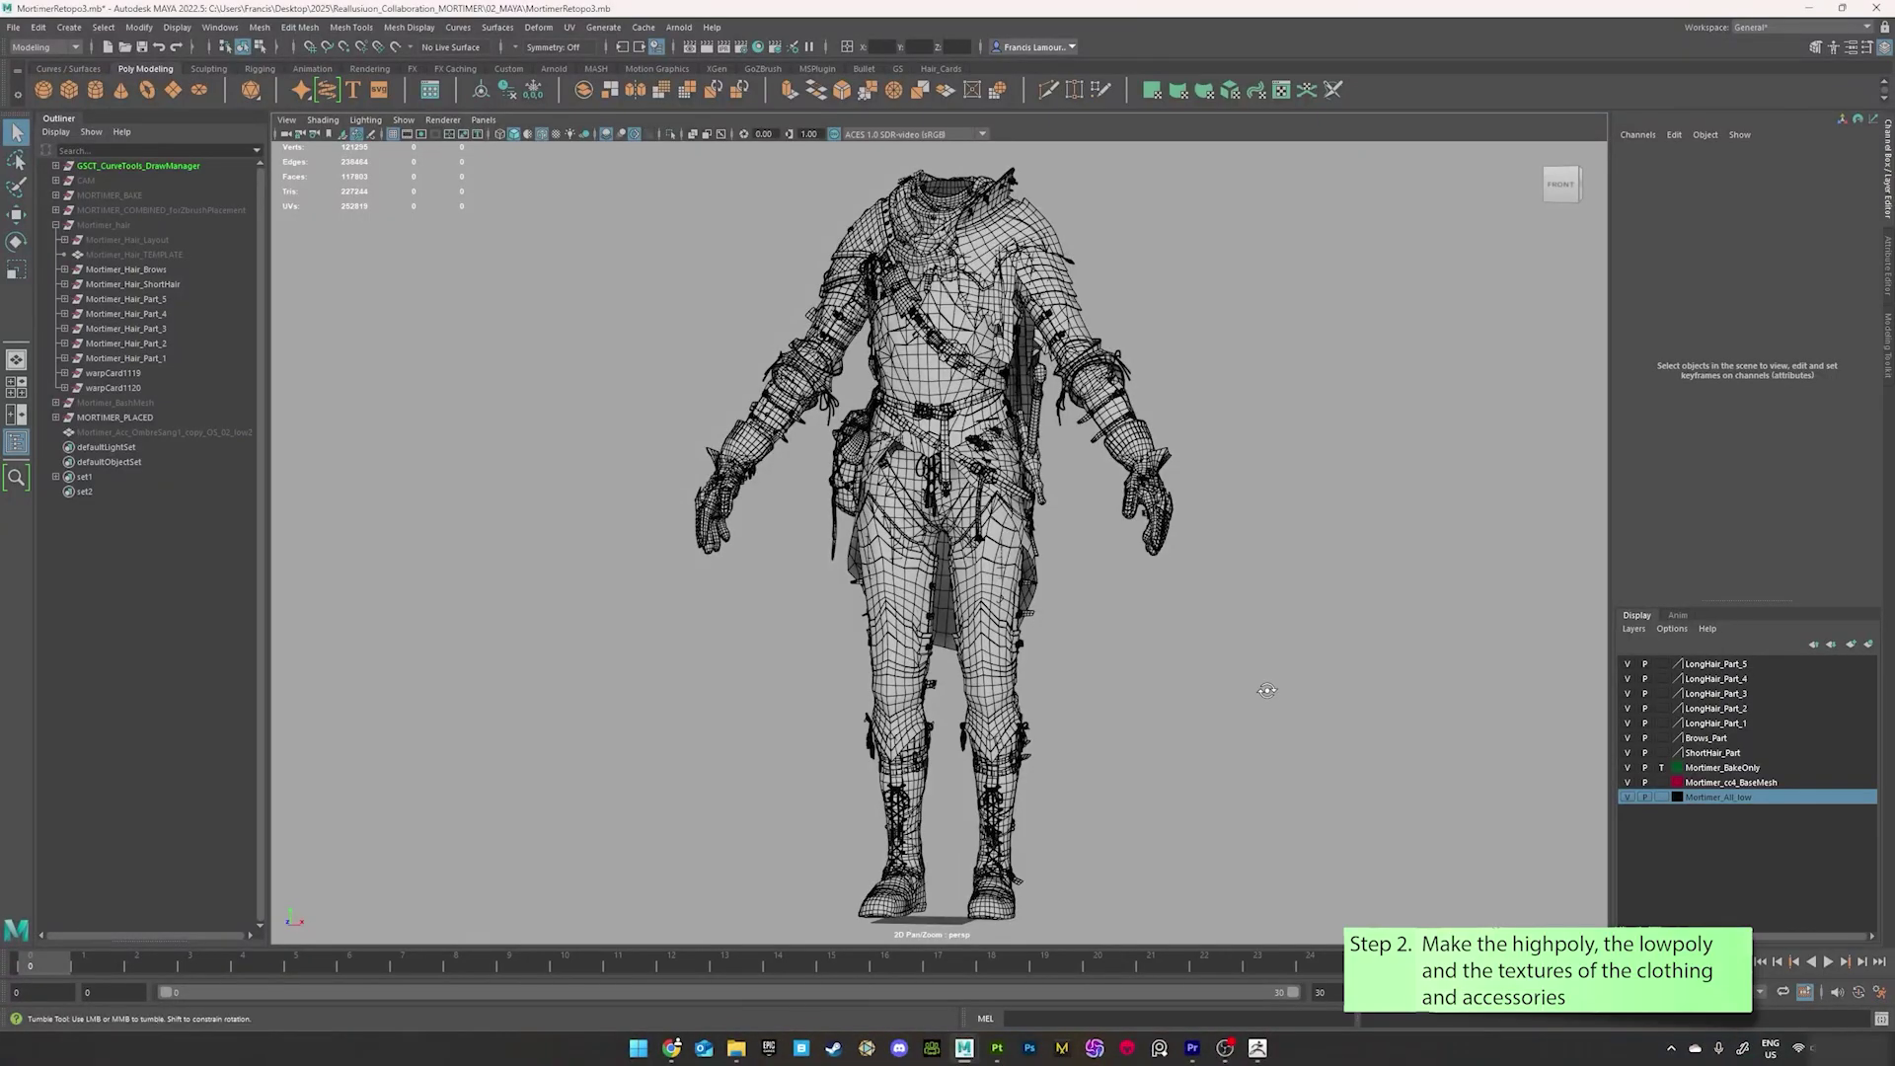
- Switch to Maya and show the Mortimer hair group and its Mortimer_Hair_Layout above the low-poly clothing
mouse_move(1268, 690)
left_mouse_down("alt")
mouse_move(987, 690)
mouse_move(1261, 690)
left_mouse_up("alt")
middle_click_drag(1261, 690, 1261, 855, "alt")
scroll(1152, 590, "up", 5)
middle_click_drag(1152, 590, 1137, 513, "alt")
left_click(152, 241)
key("h")
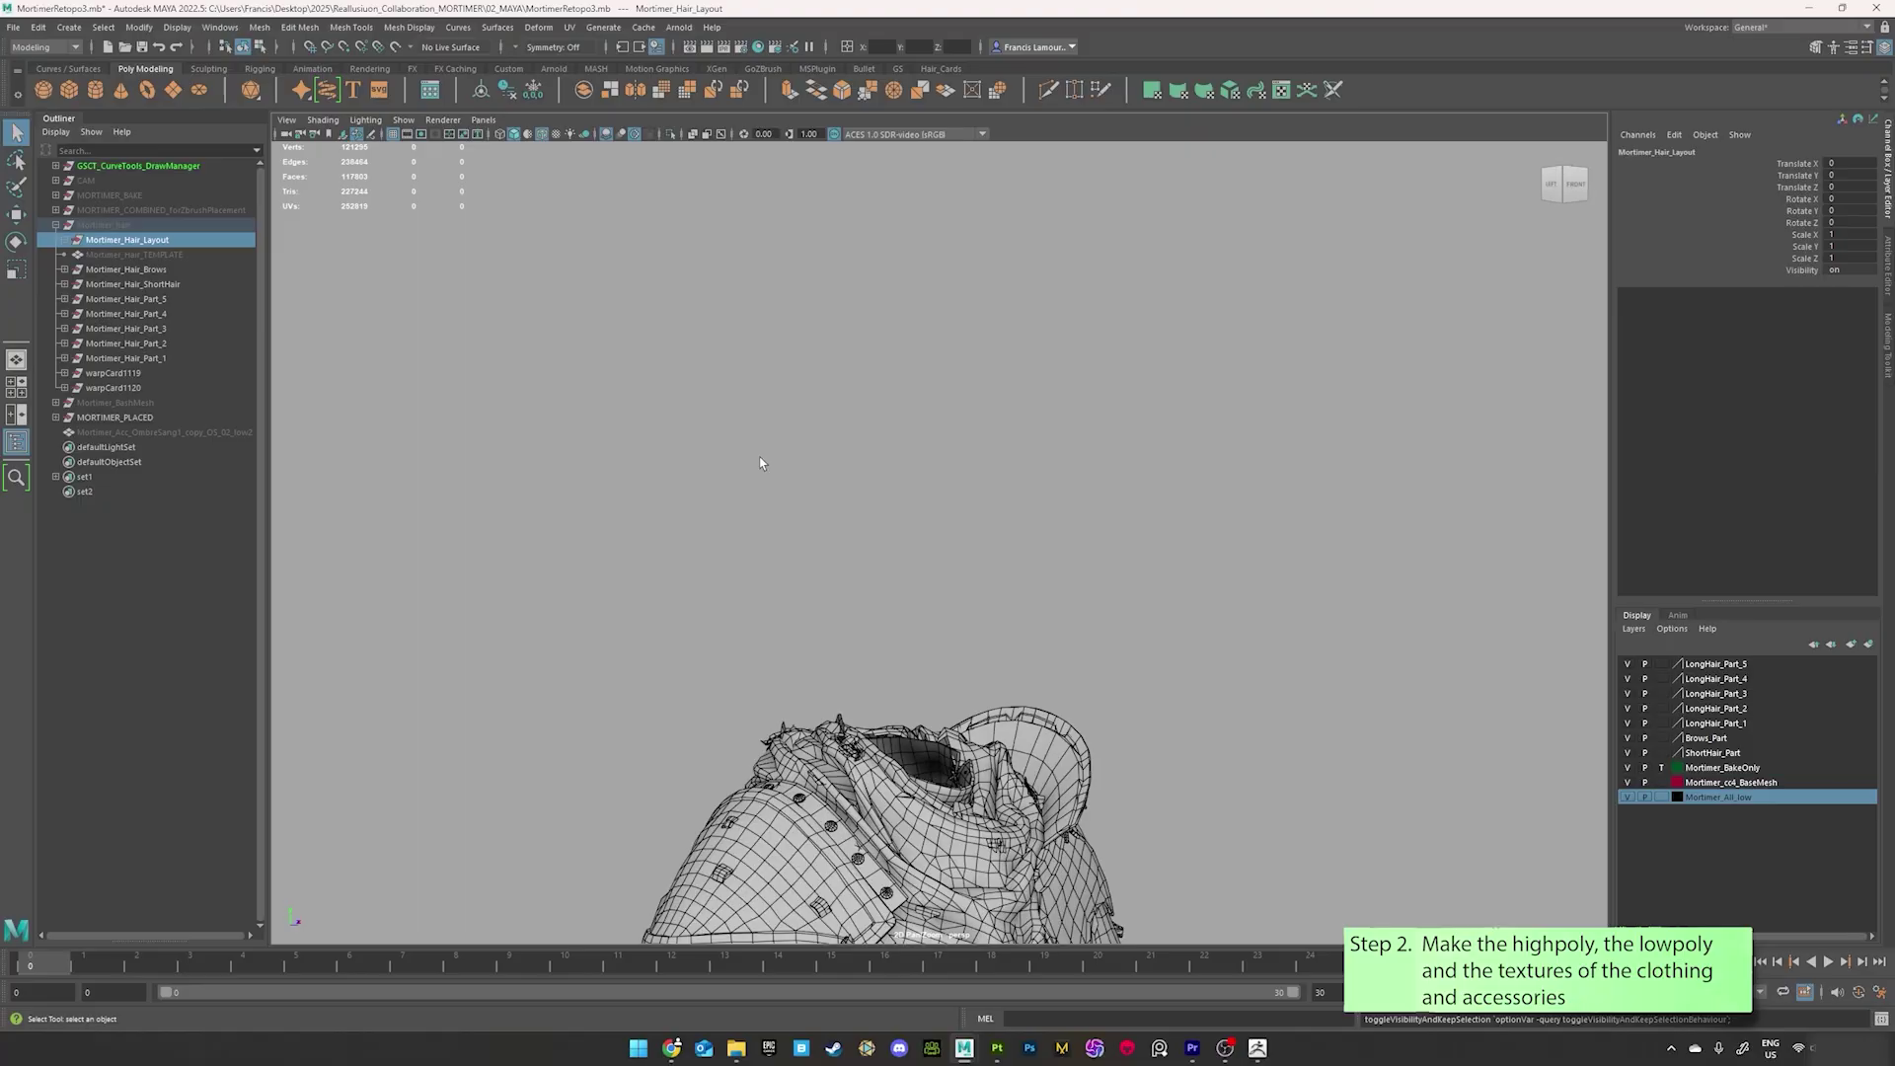
left_click(136, 224)
key("h")
- Examine the hair from another angle and toggle the Mortimer hair group's visibility again
left_click(1113, 388)
left_click_drag(1112, 388, 915, 501, "alt")
left_click(132, 225)
key("h")
key("a")
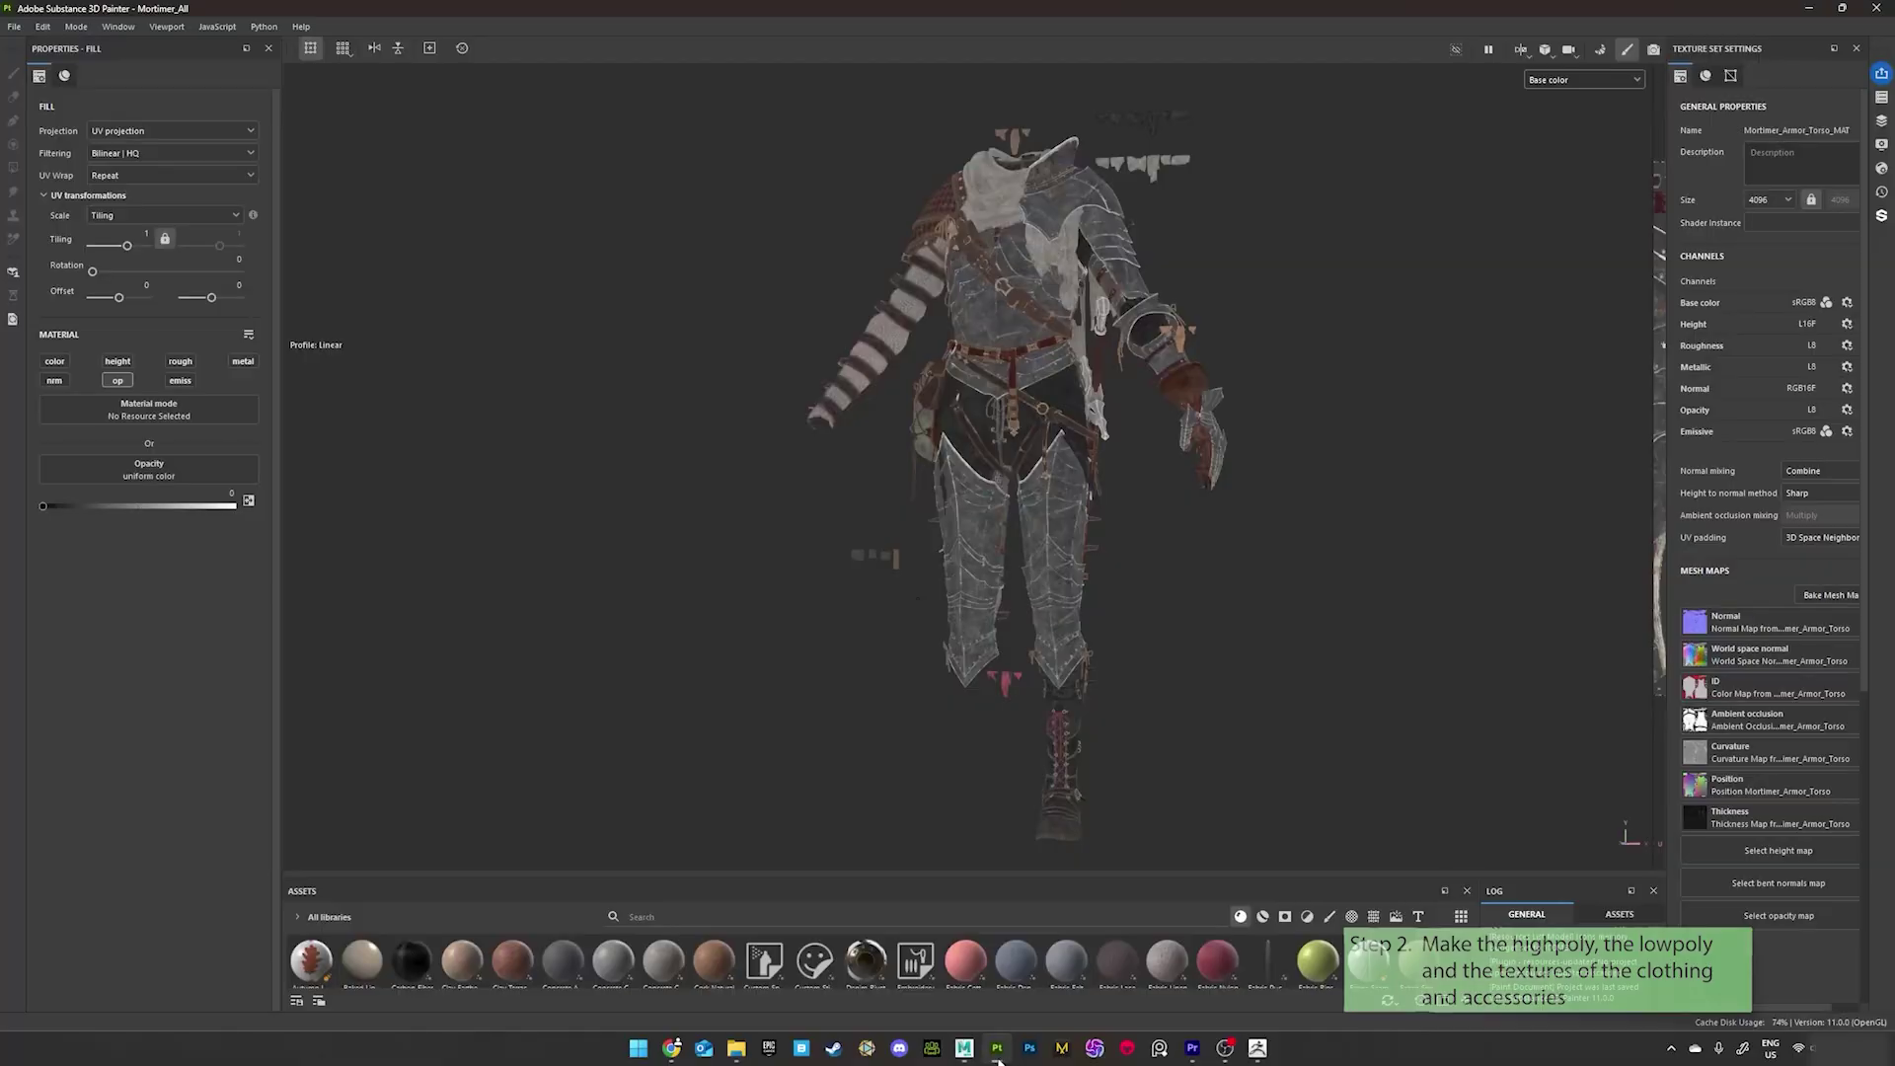
- Check the textured outfit in Substance 3D Painter, and switch to ZBrush to show the Mortimer pants and leg armor subtools
mouse_move(395, 553)
left_mouse_down("alt")
mouse_move(643, 535)
mouse_move(965, 453)
mouse_move(1240, 507)
mouse_move(1245, 553)
left_mouse_up("alt")
left_click(1256, 1051)
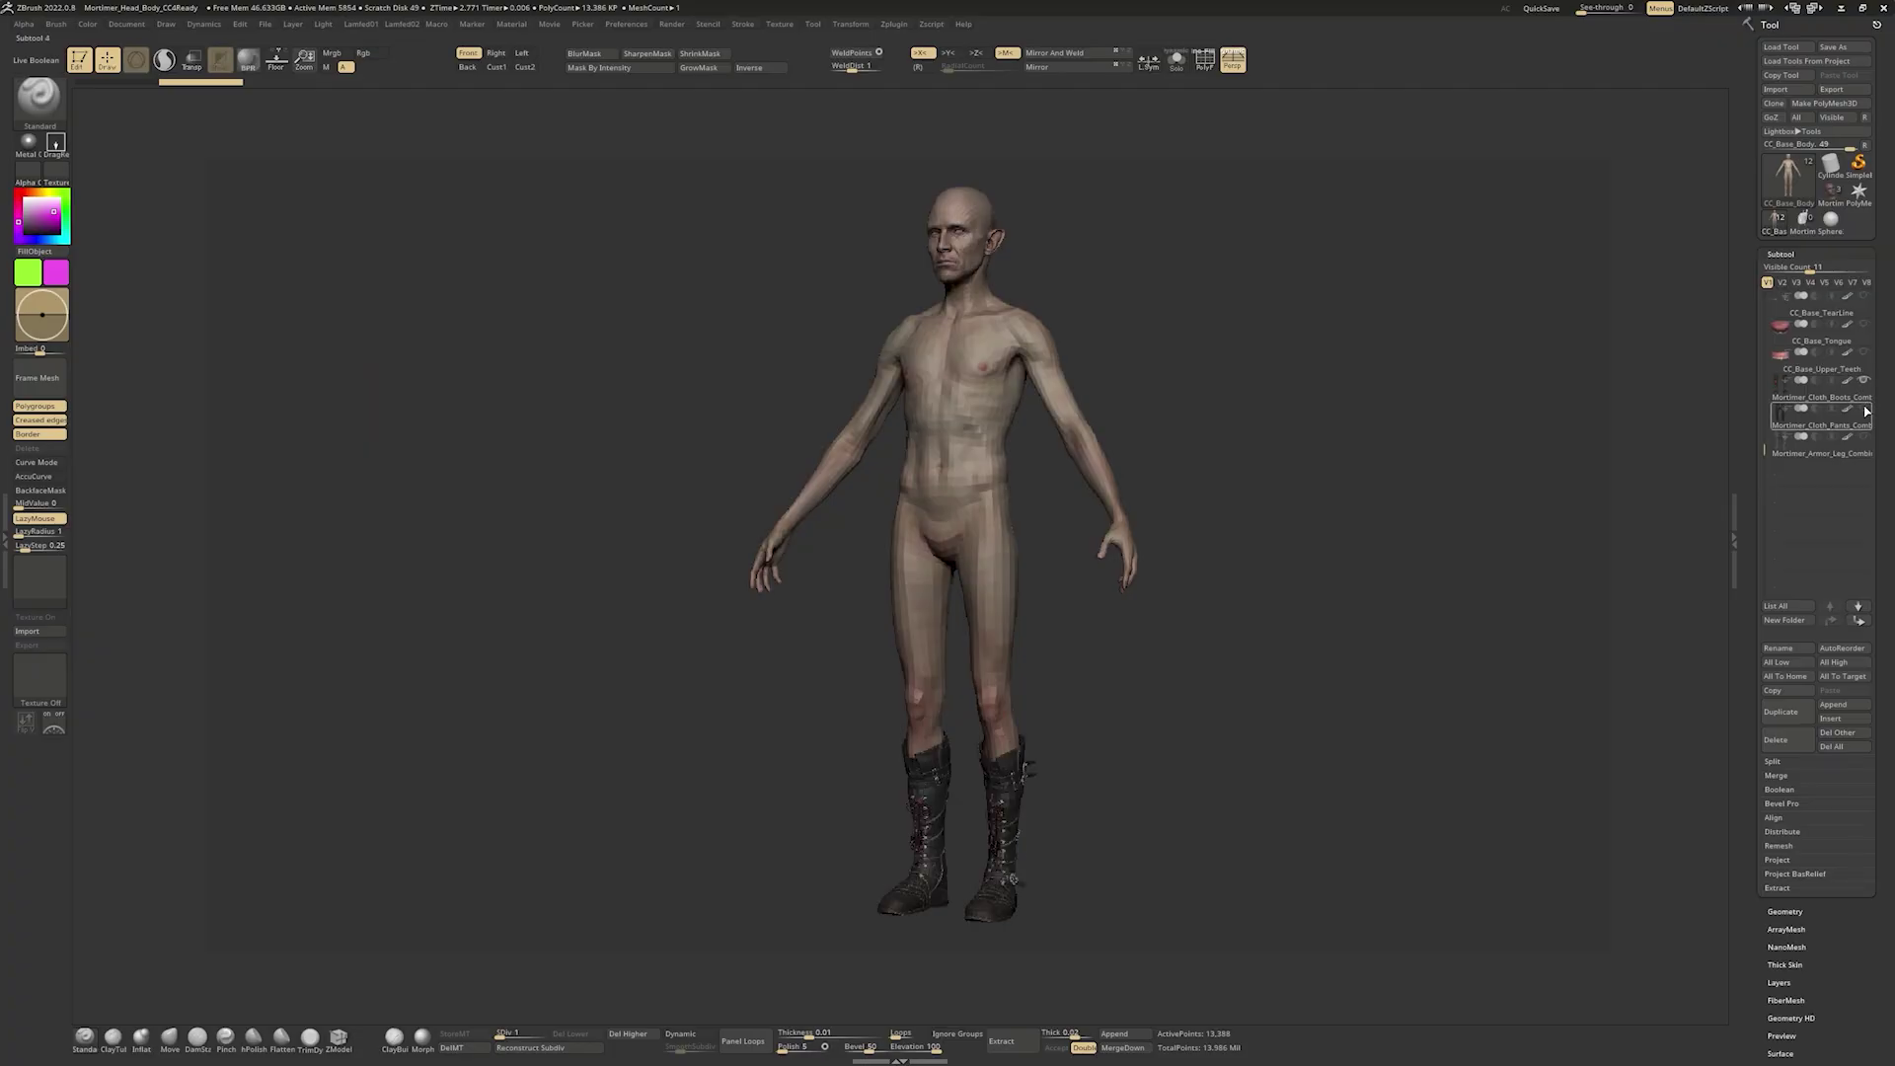
left_click(1866, 410)
left_click(1865, 435)
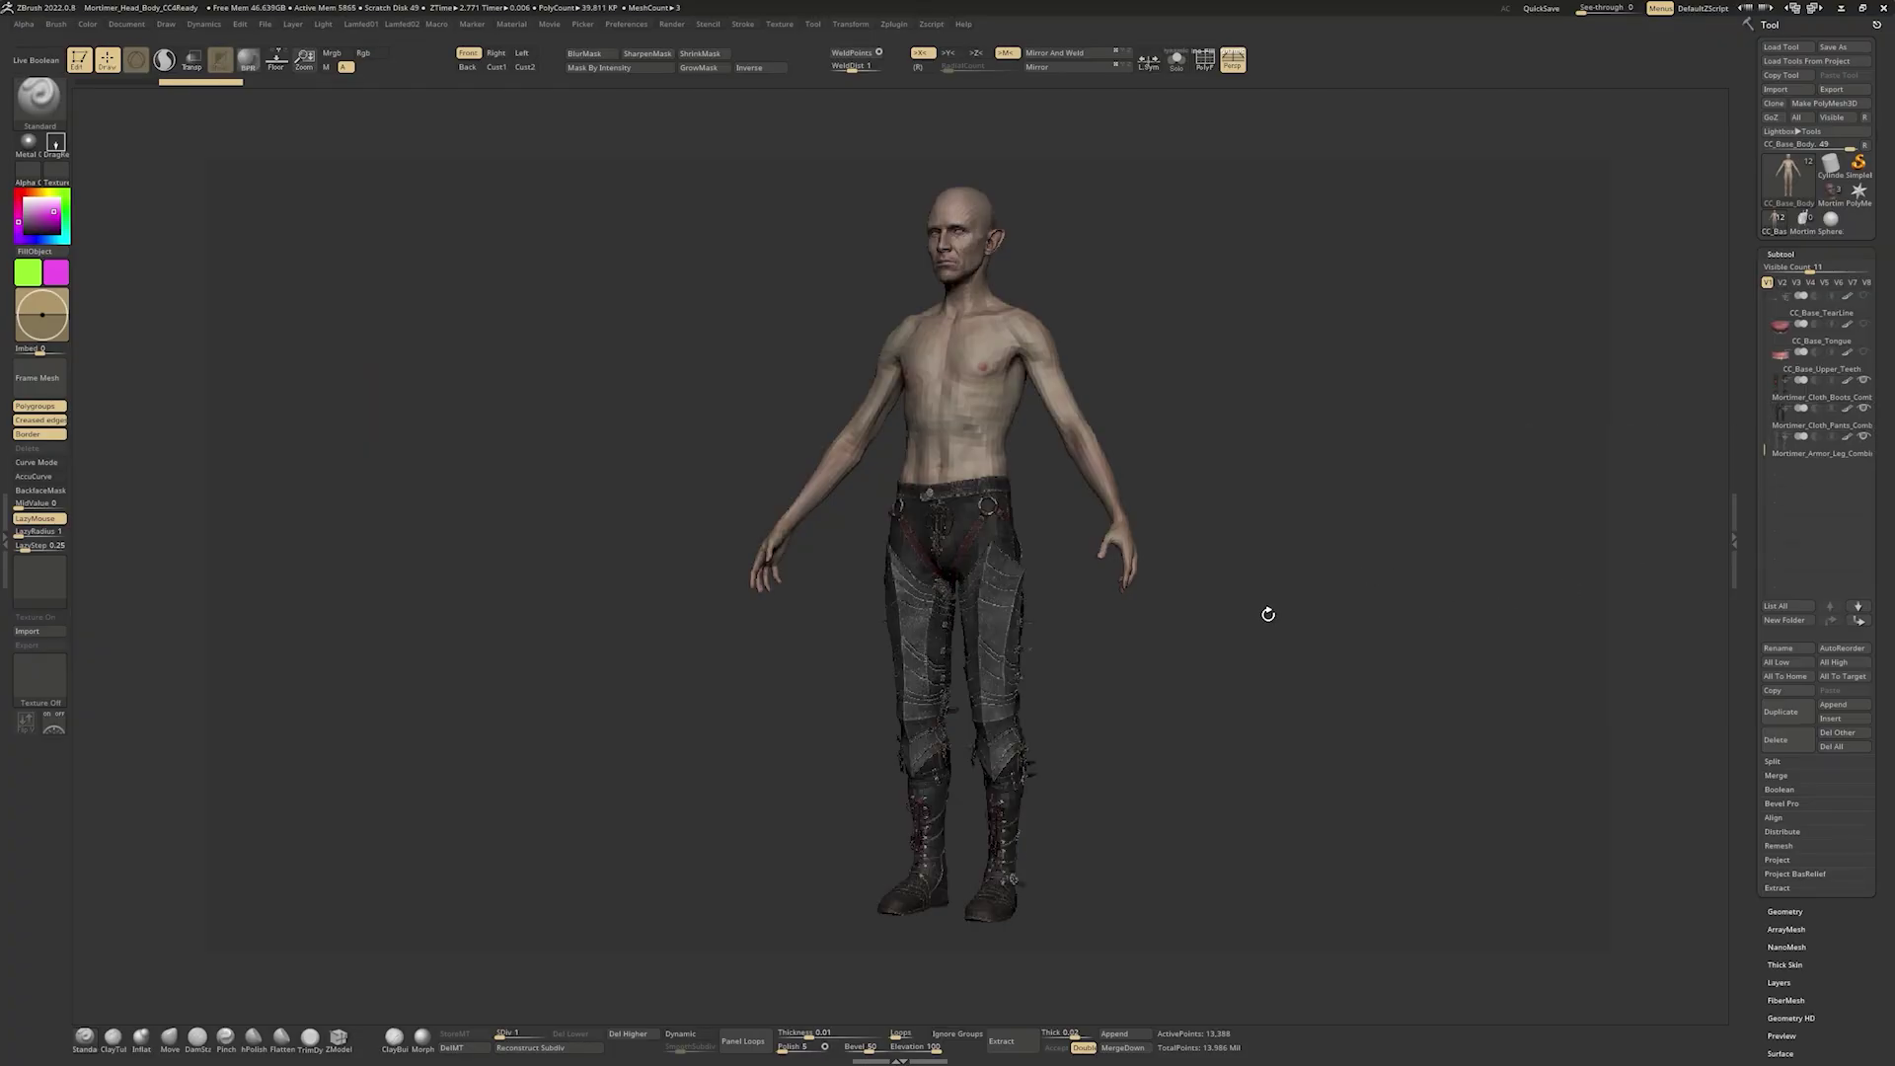
left_click_drag(1268, 614, 1318, 592)
- Send the outfit from ZBrush to Character Creator through GoZ, creating the boots, pants and leg armor as cloth in the current pose
left_click(1866, 117)
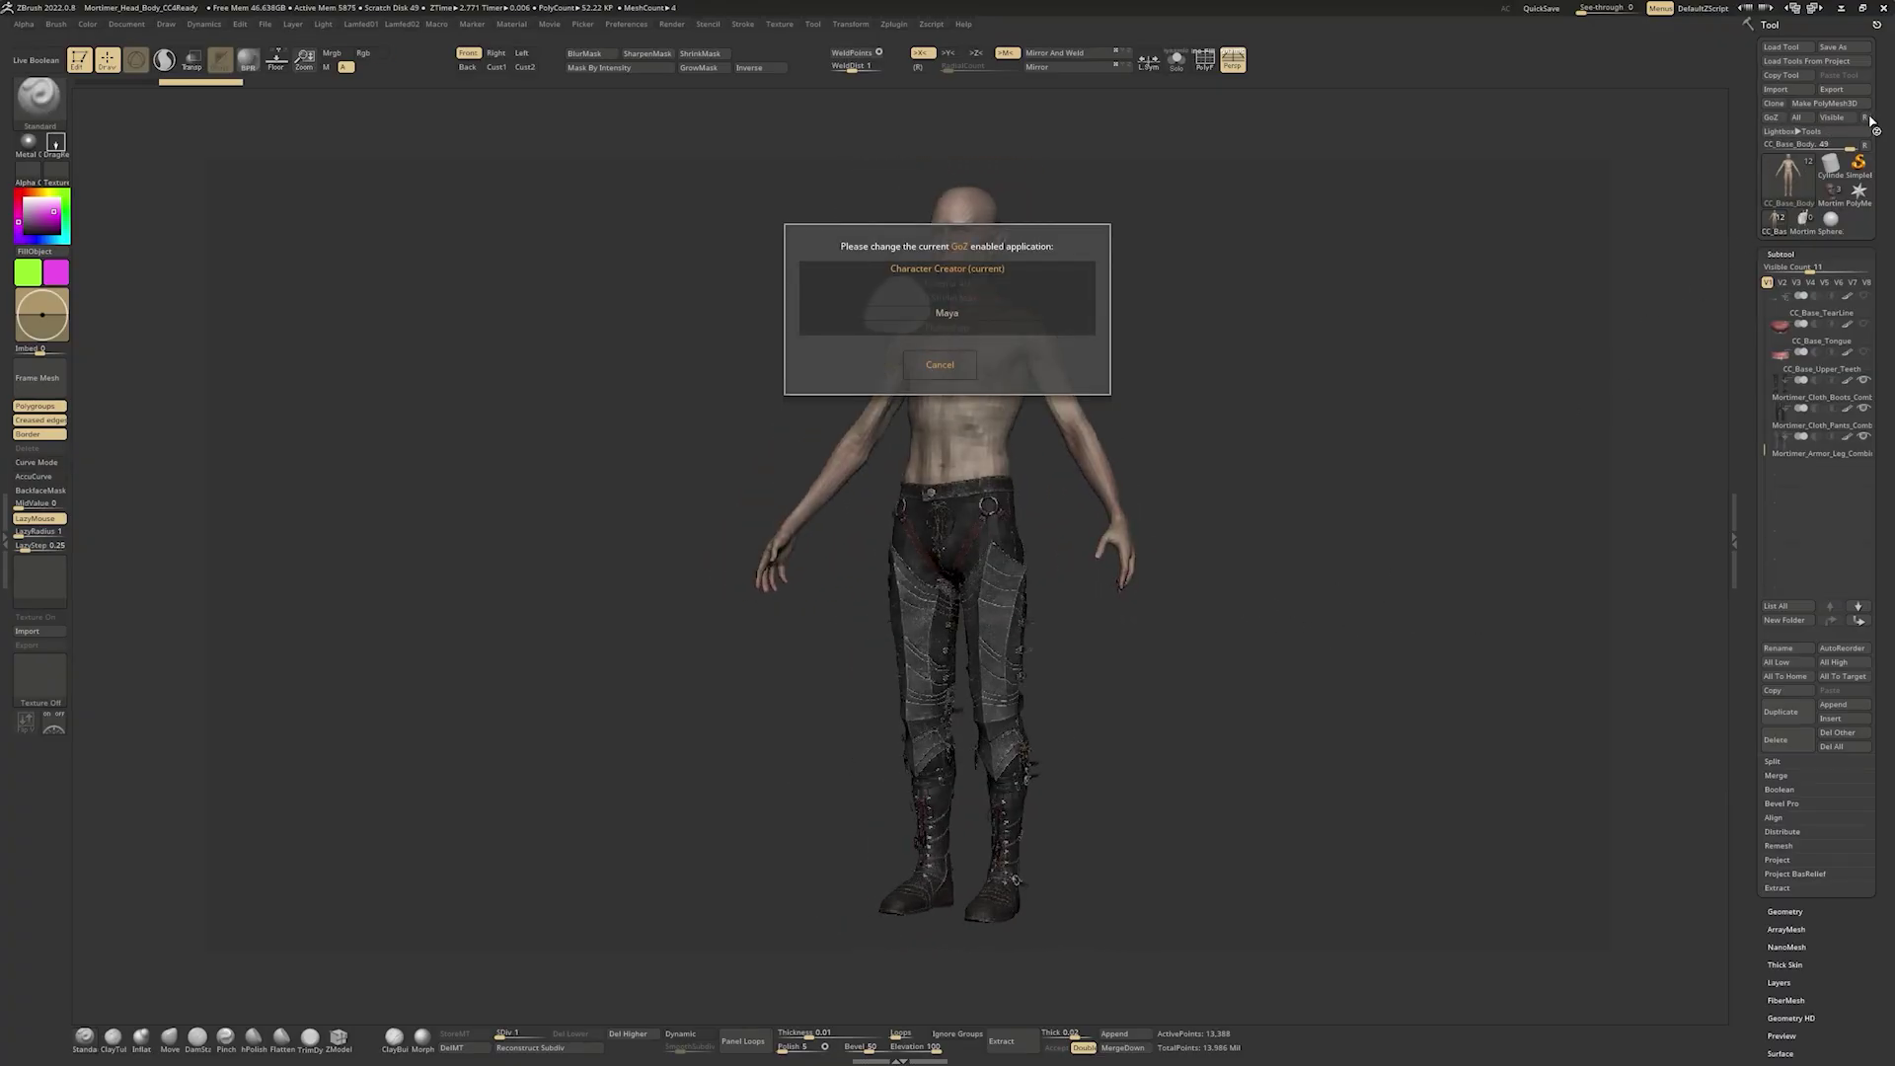
left_click(933, 365)
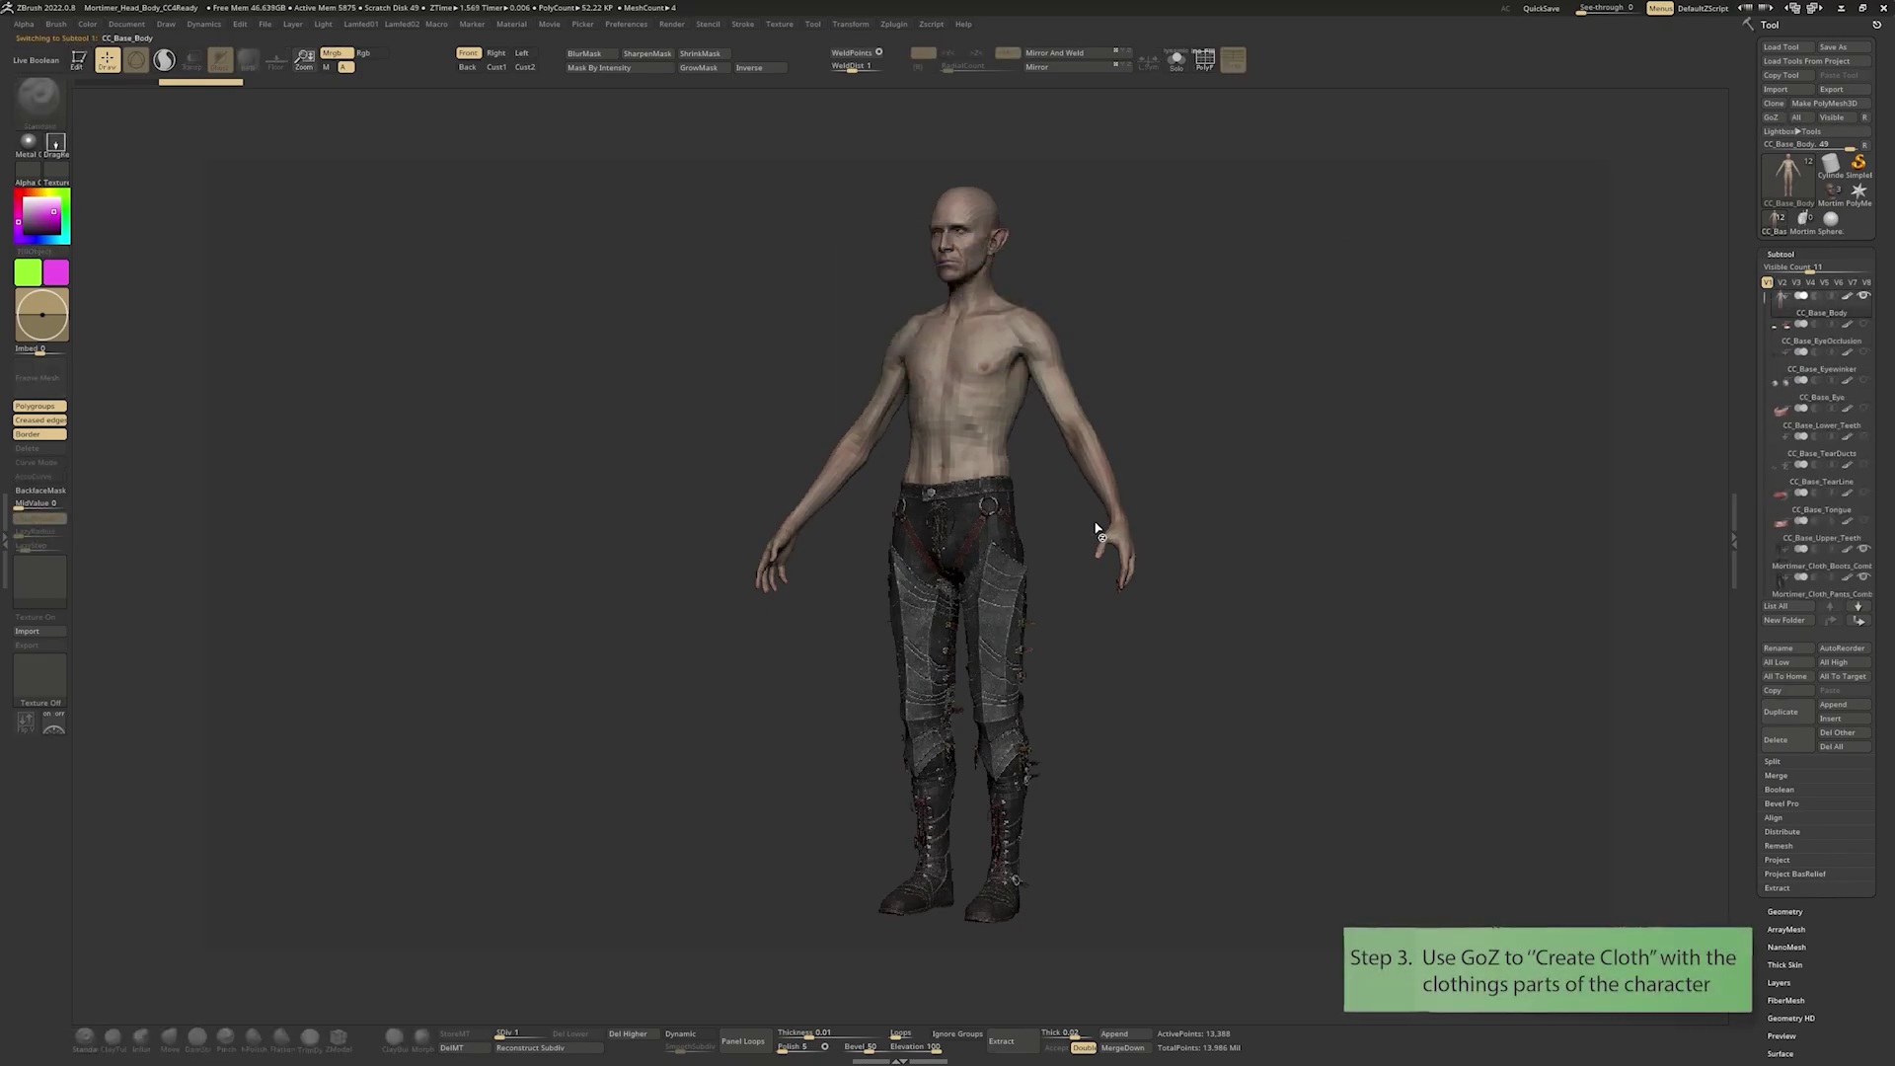
key("super")
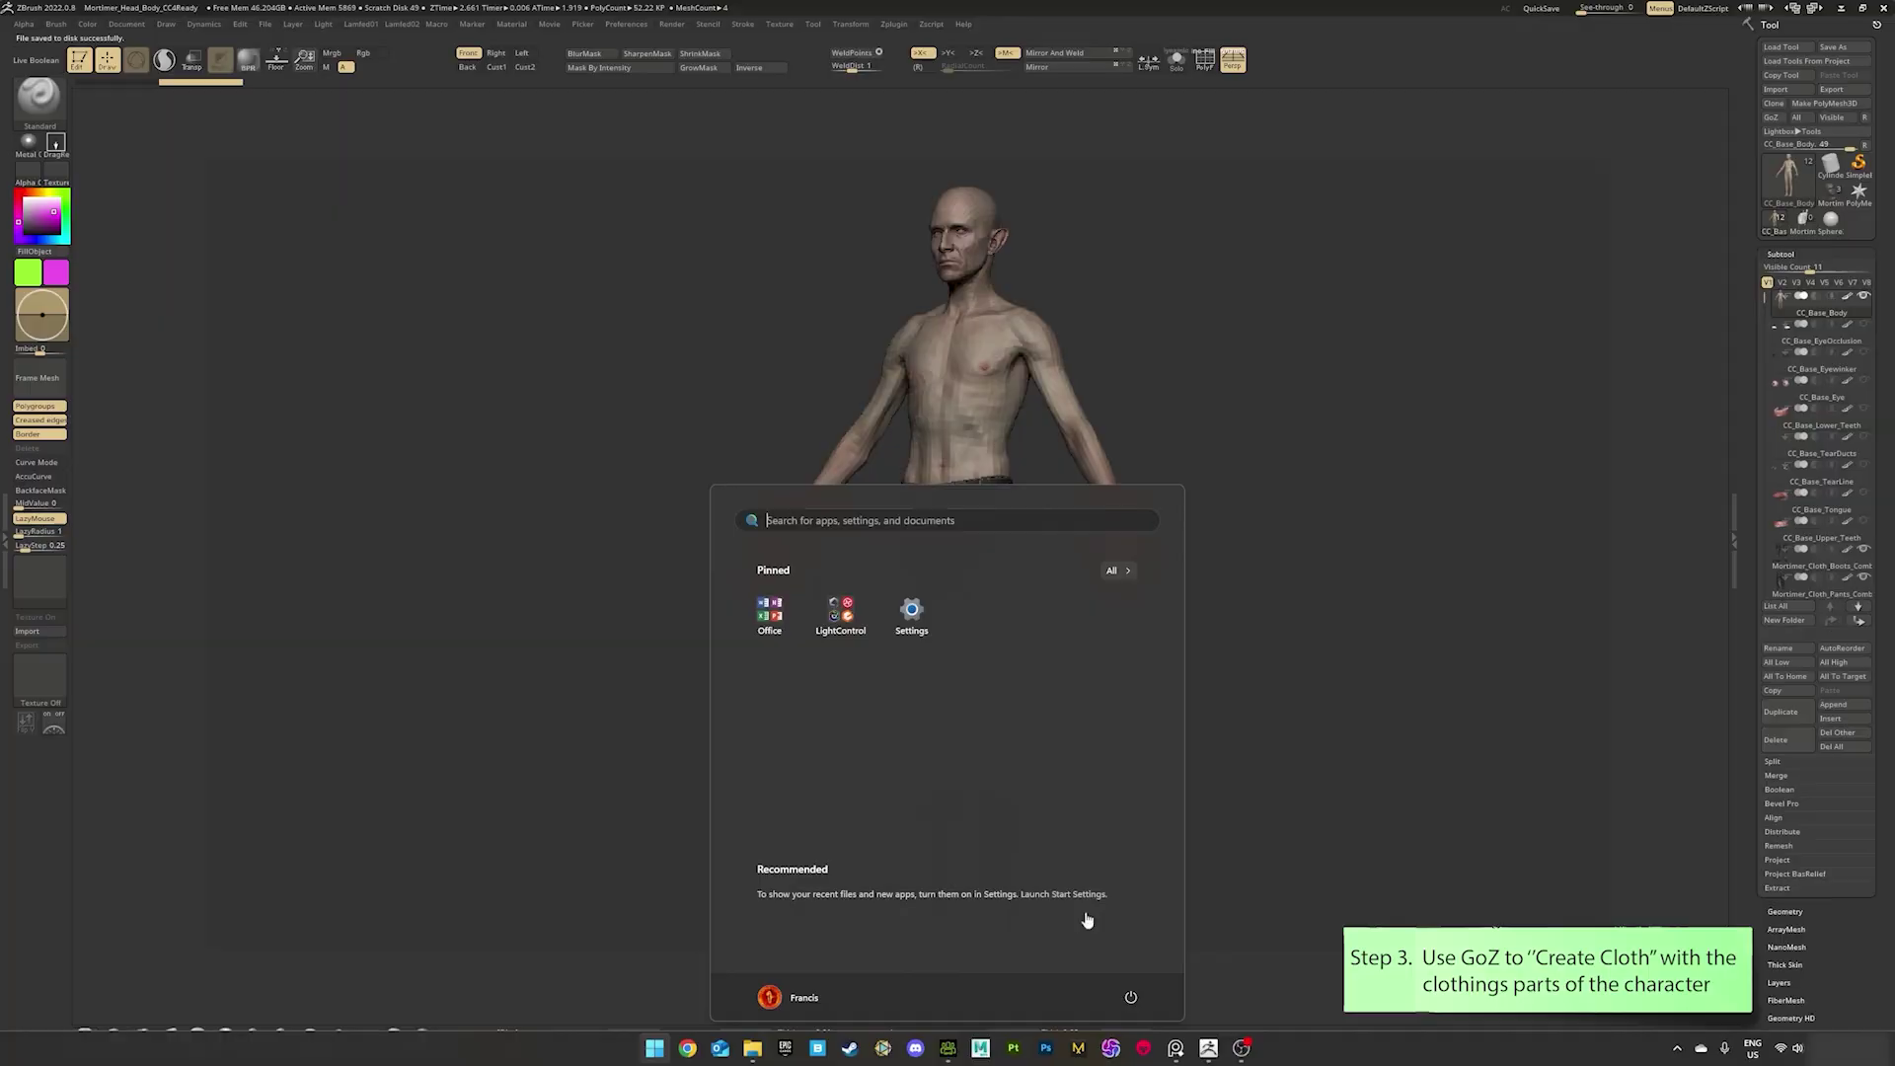
left_click(948, 1048)
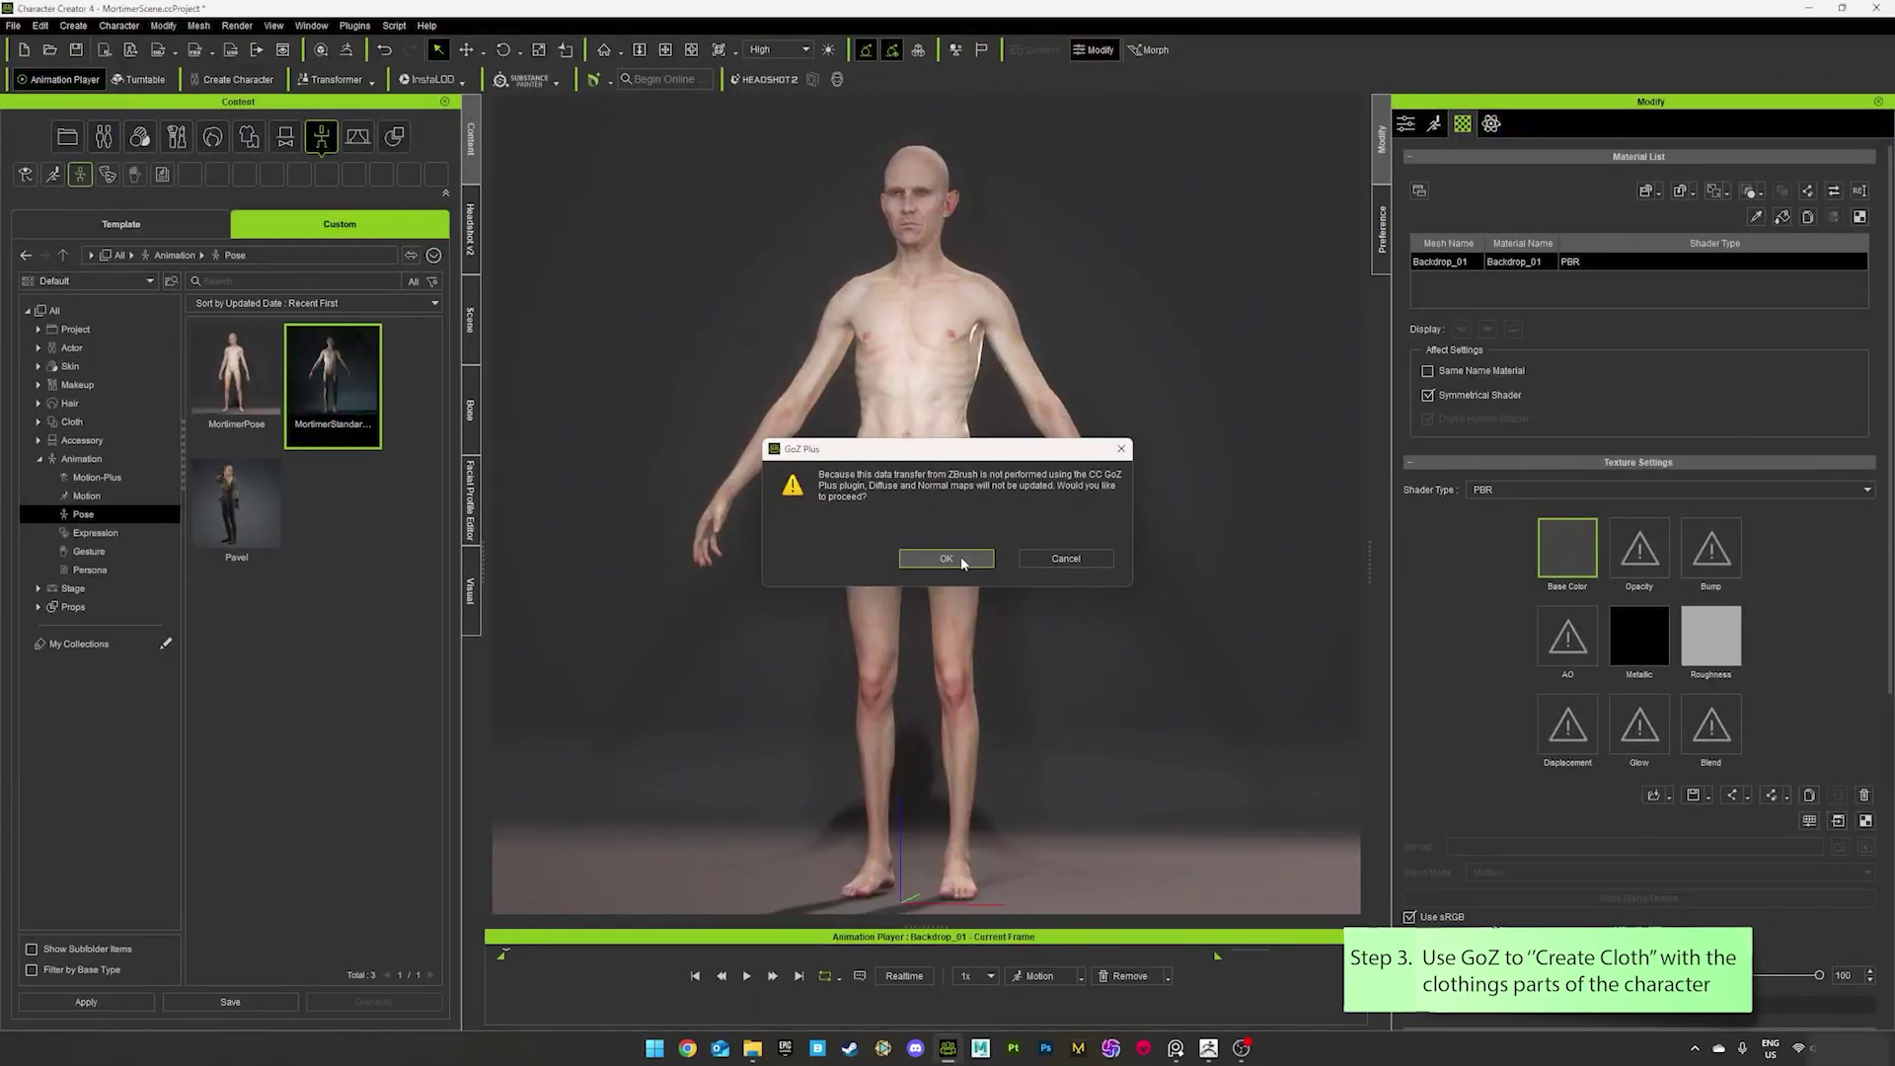
left_click(946, 559)
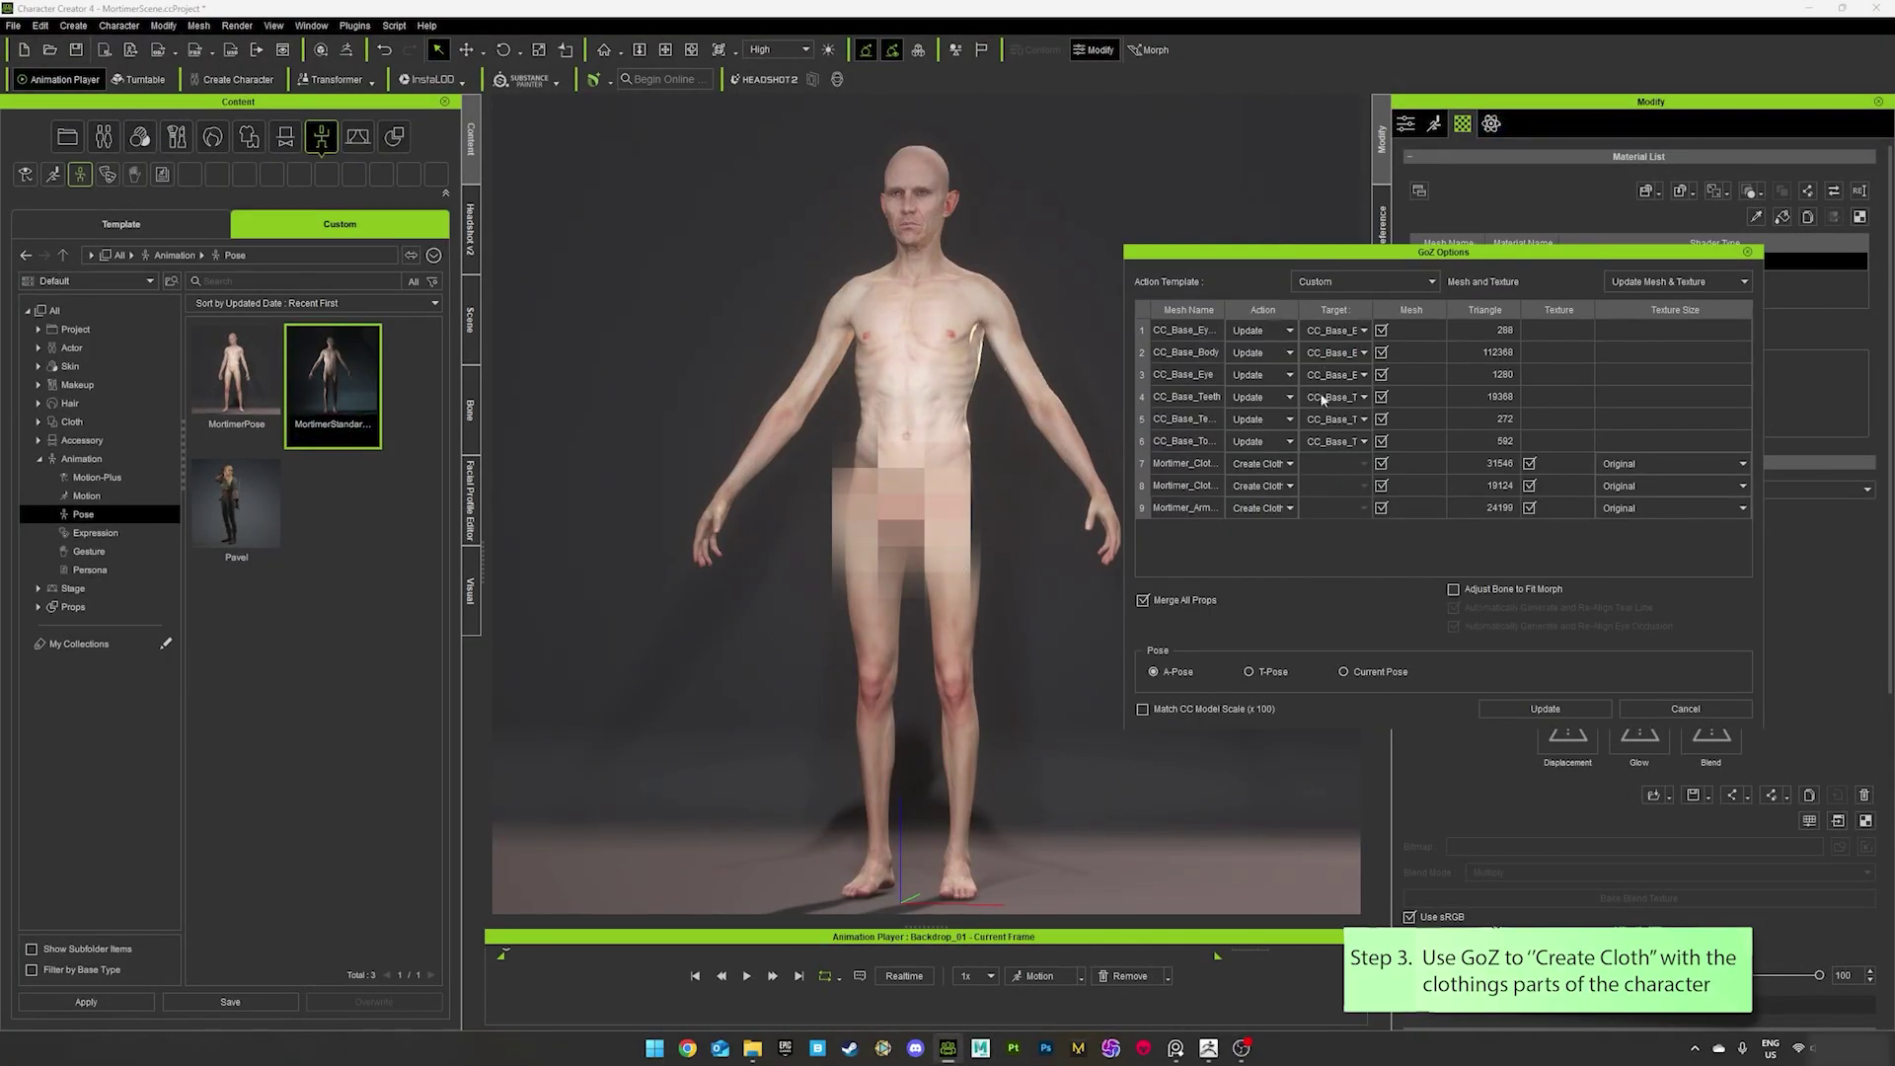
left_click_drag(1301, 312, 1326, 328)
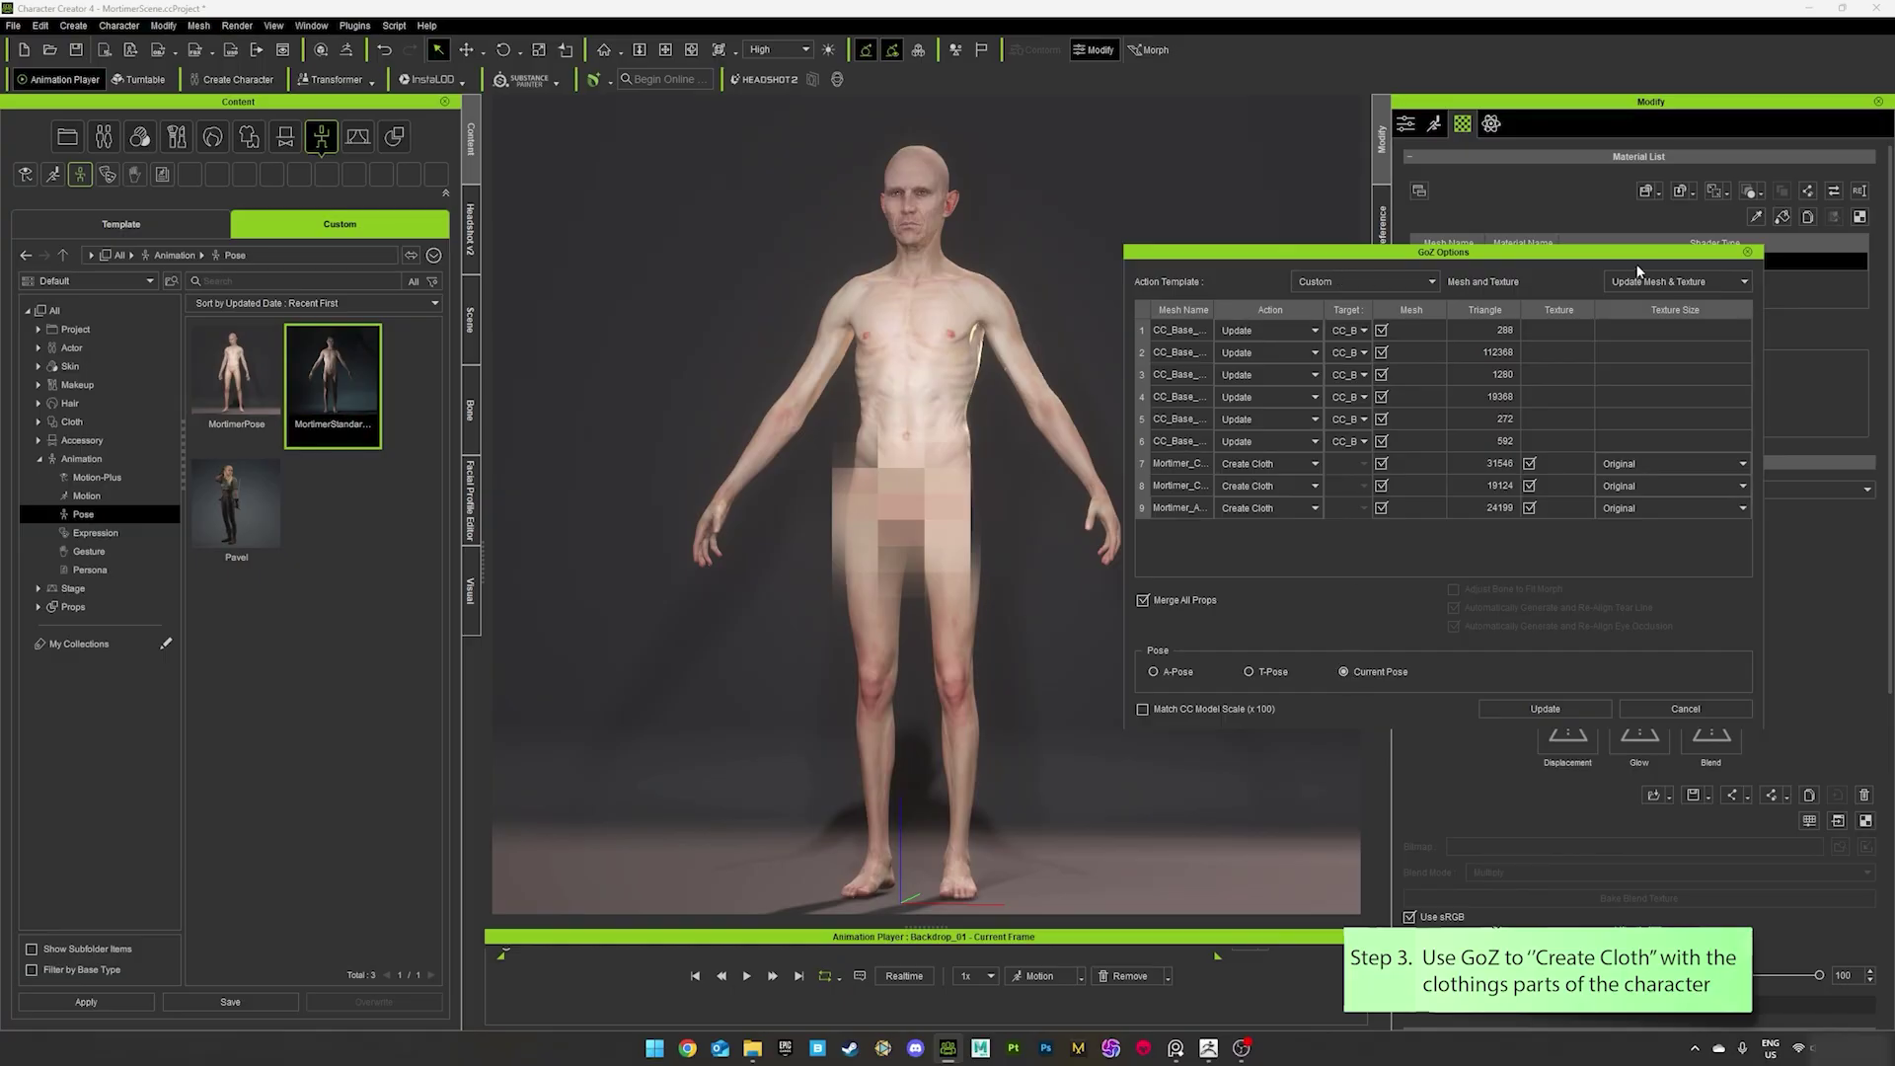
- Play the male Walk_M motion and check how the boots, pants and leg armor deform from the front and side
left_click(1082, 976)
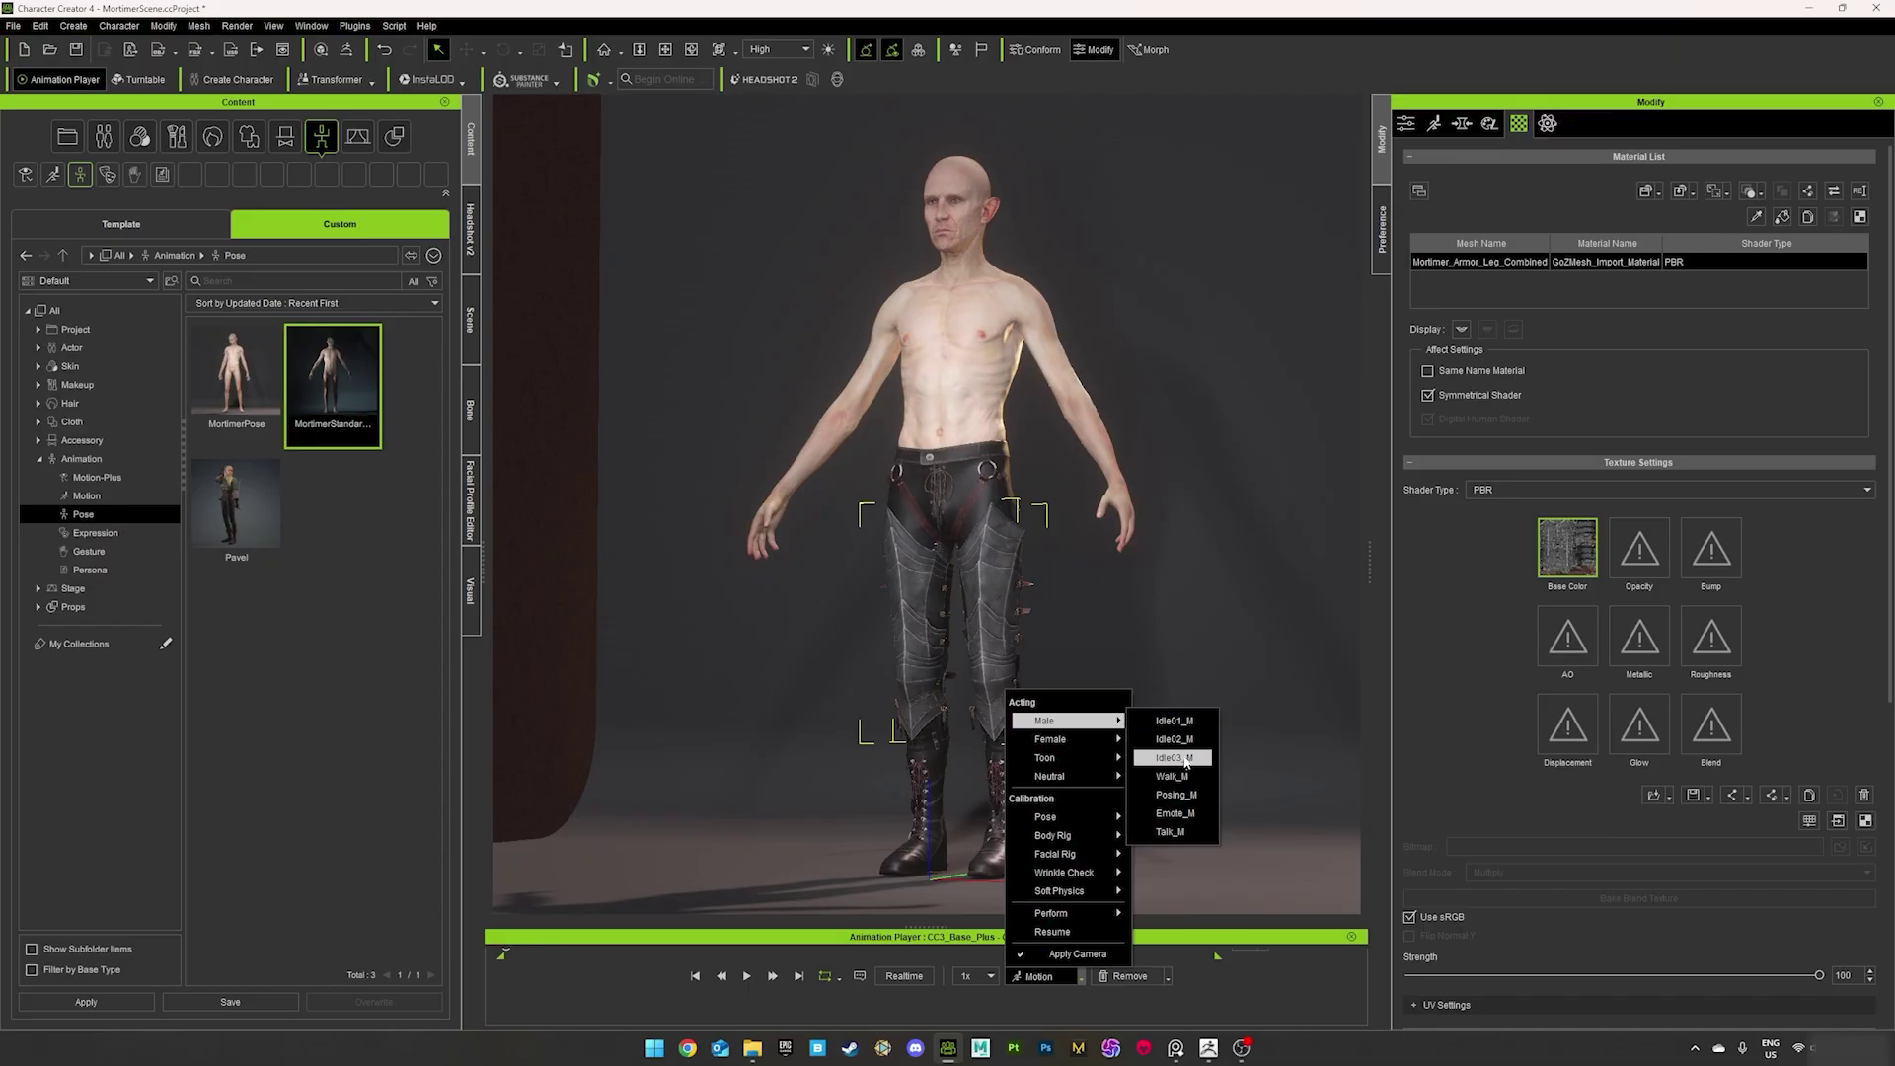
left_click(1175, 758)
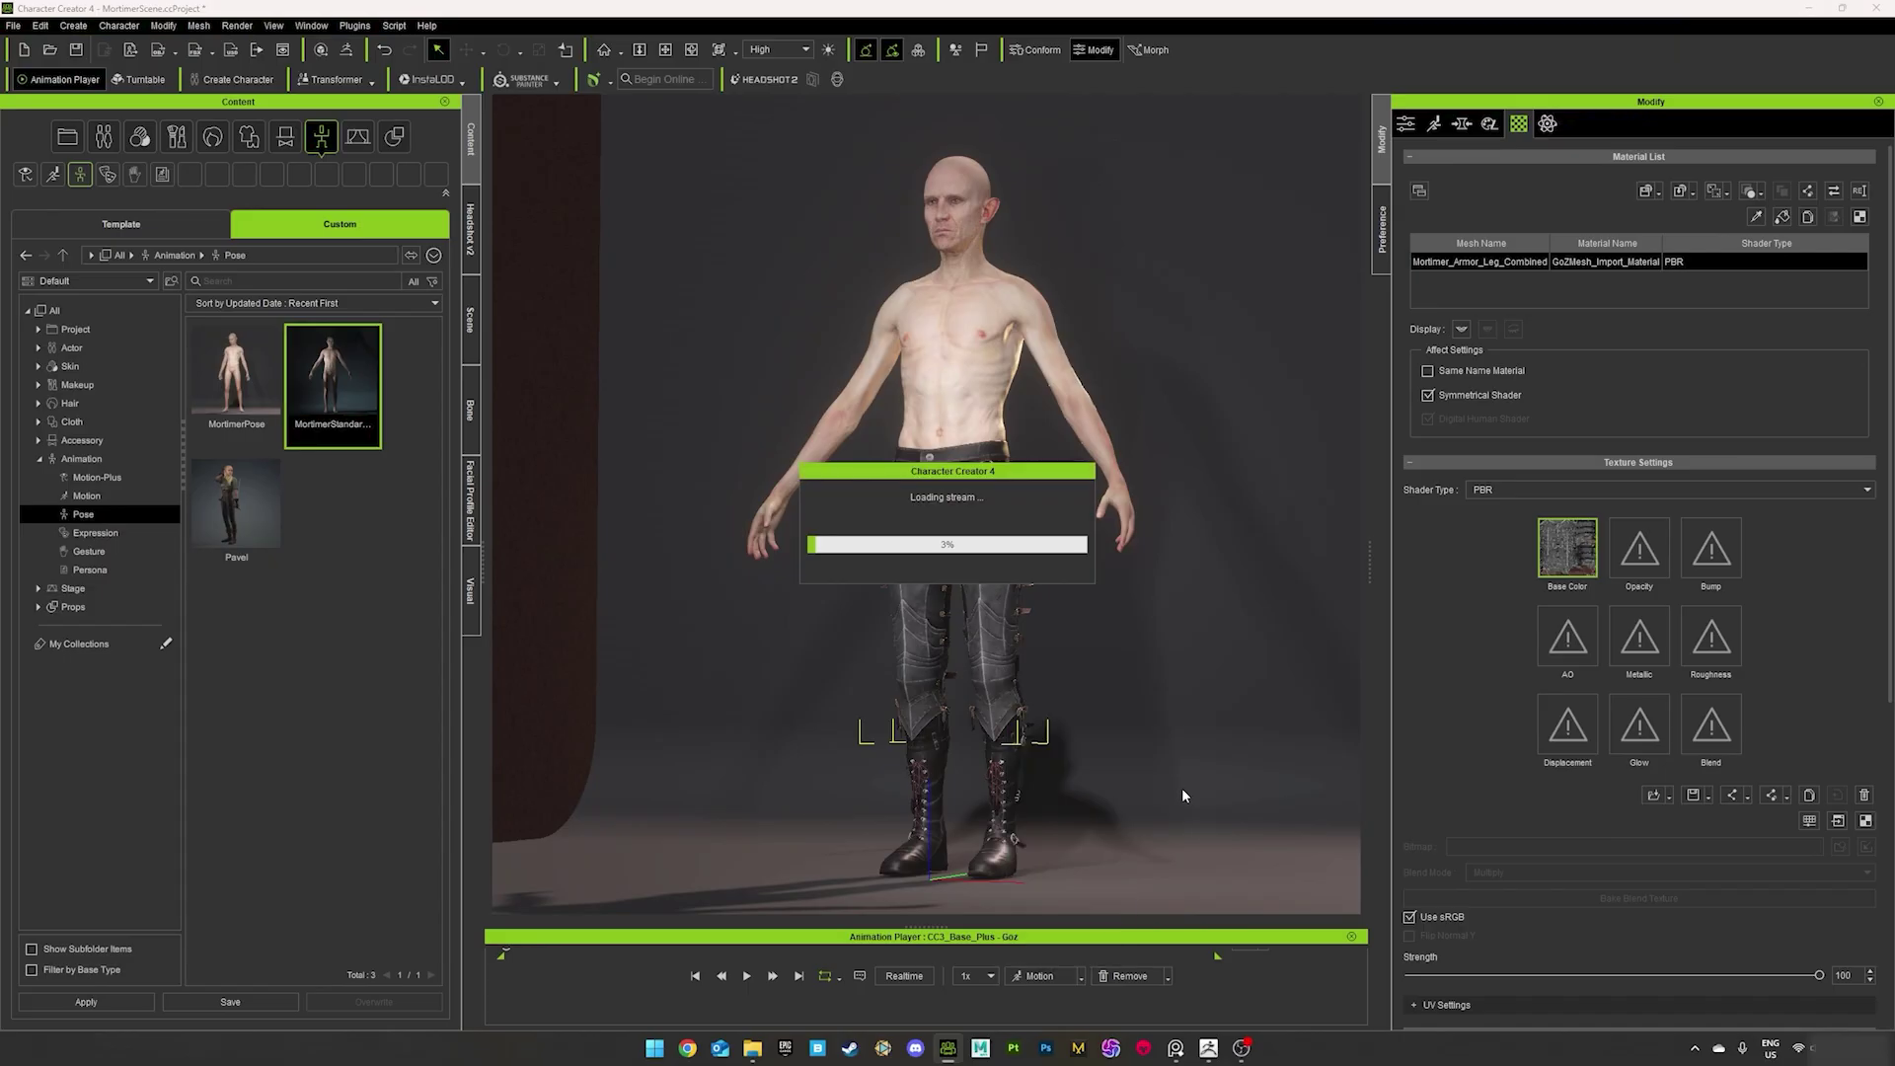
left_click(749, 976)
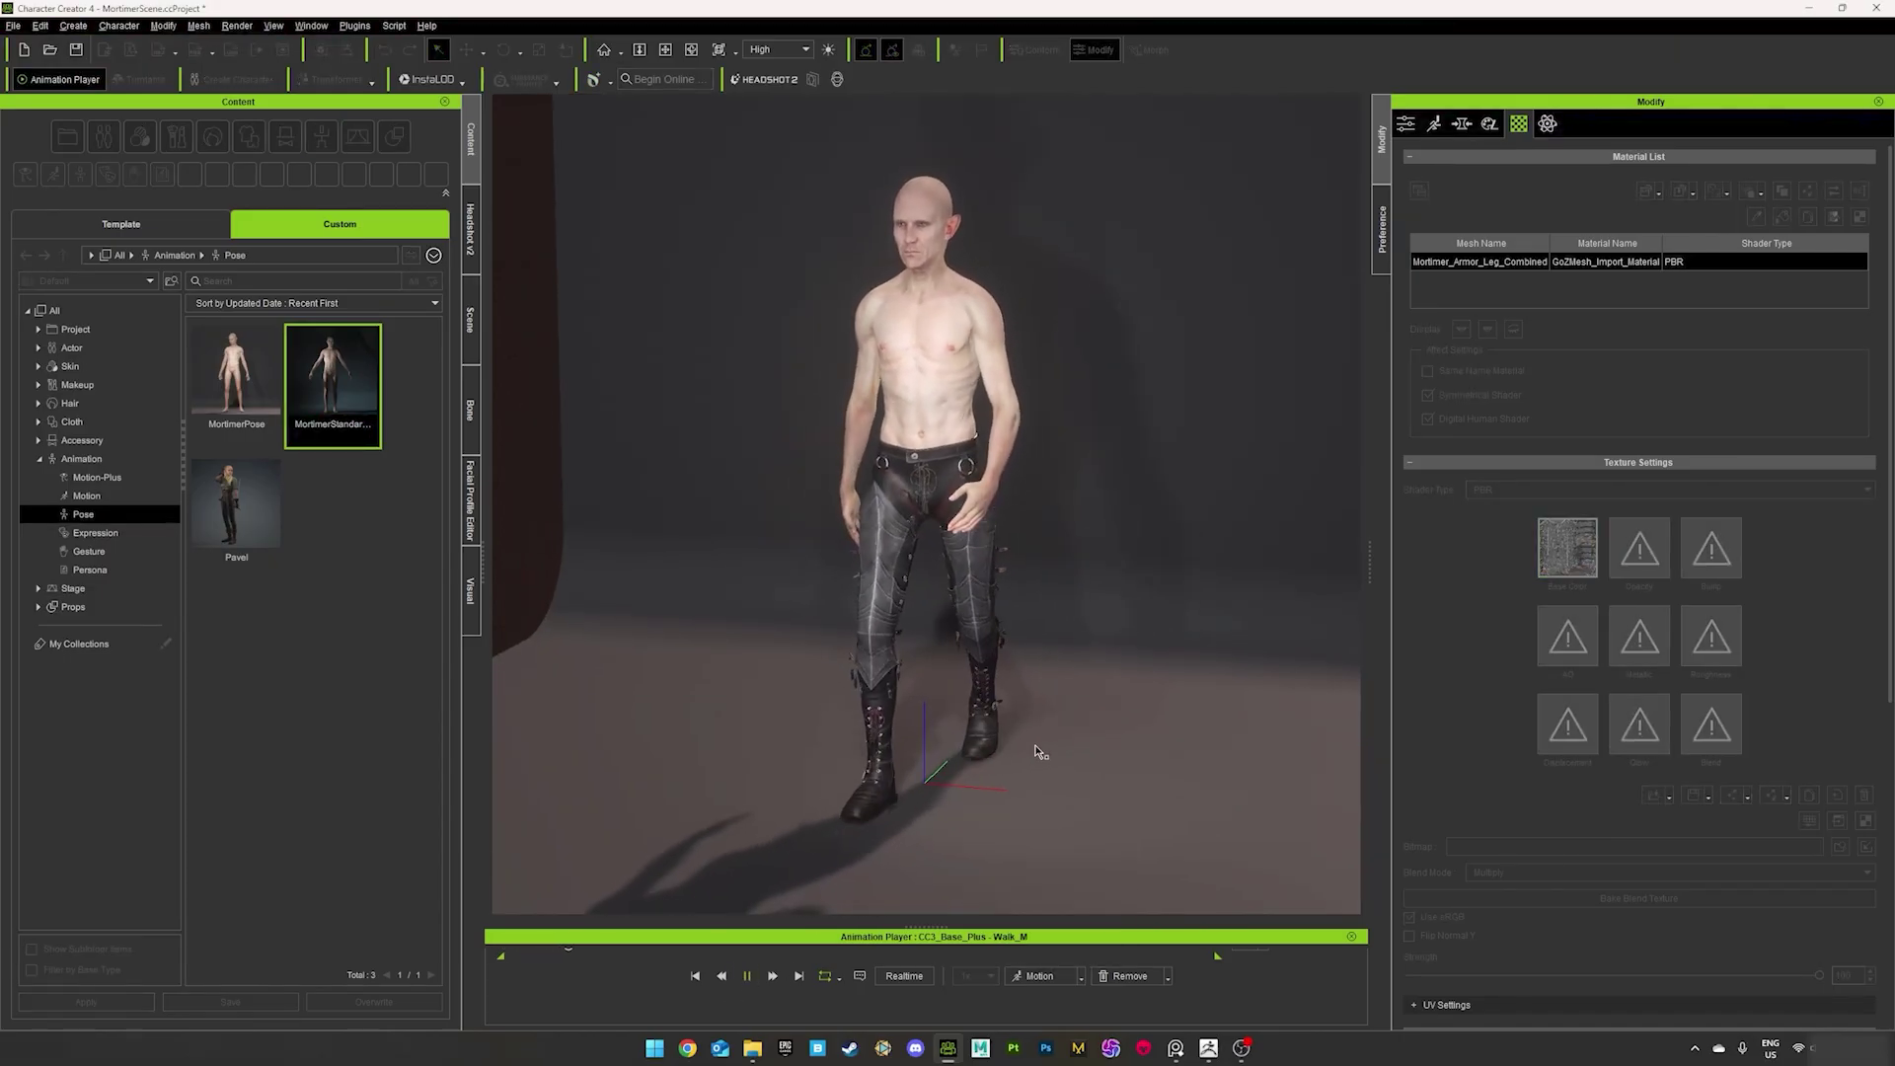
right_click_drag(1035, 752, 593, 716)
right_click_drag(1062, 711, 1570, 724)
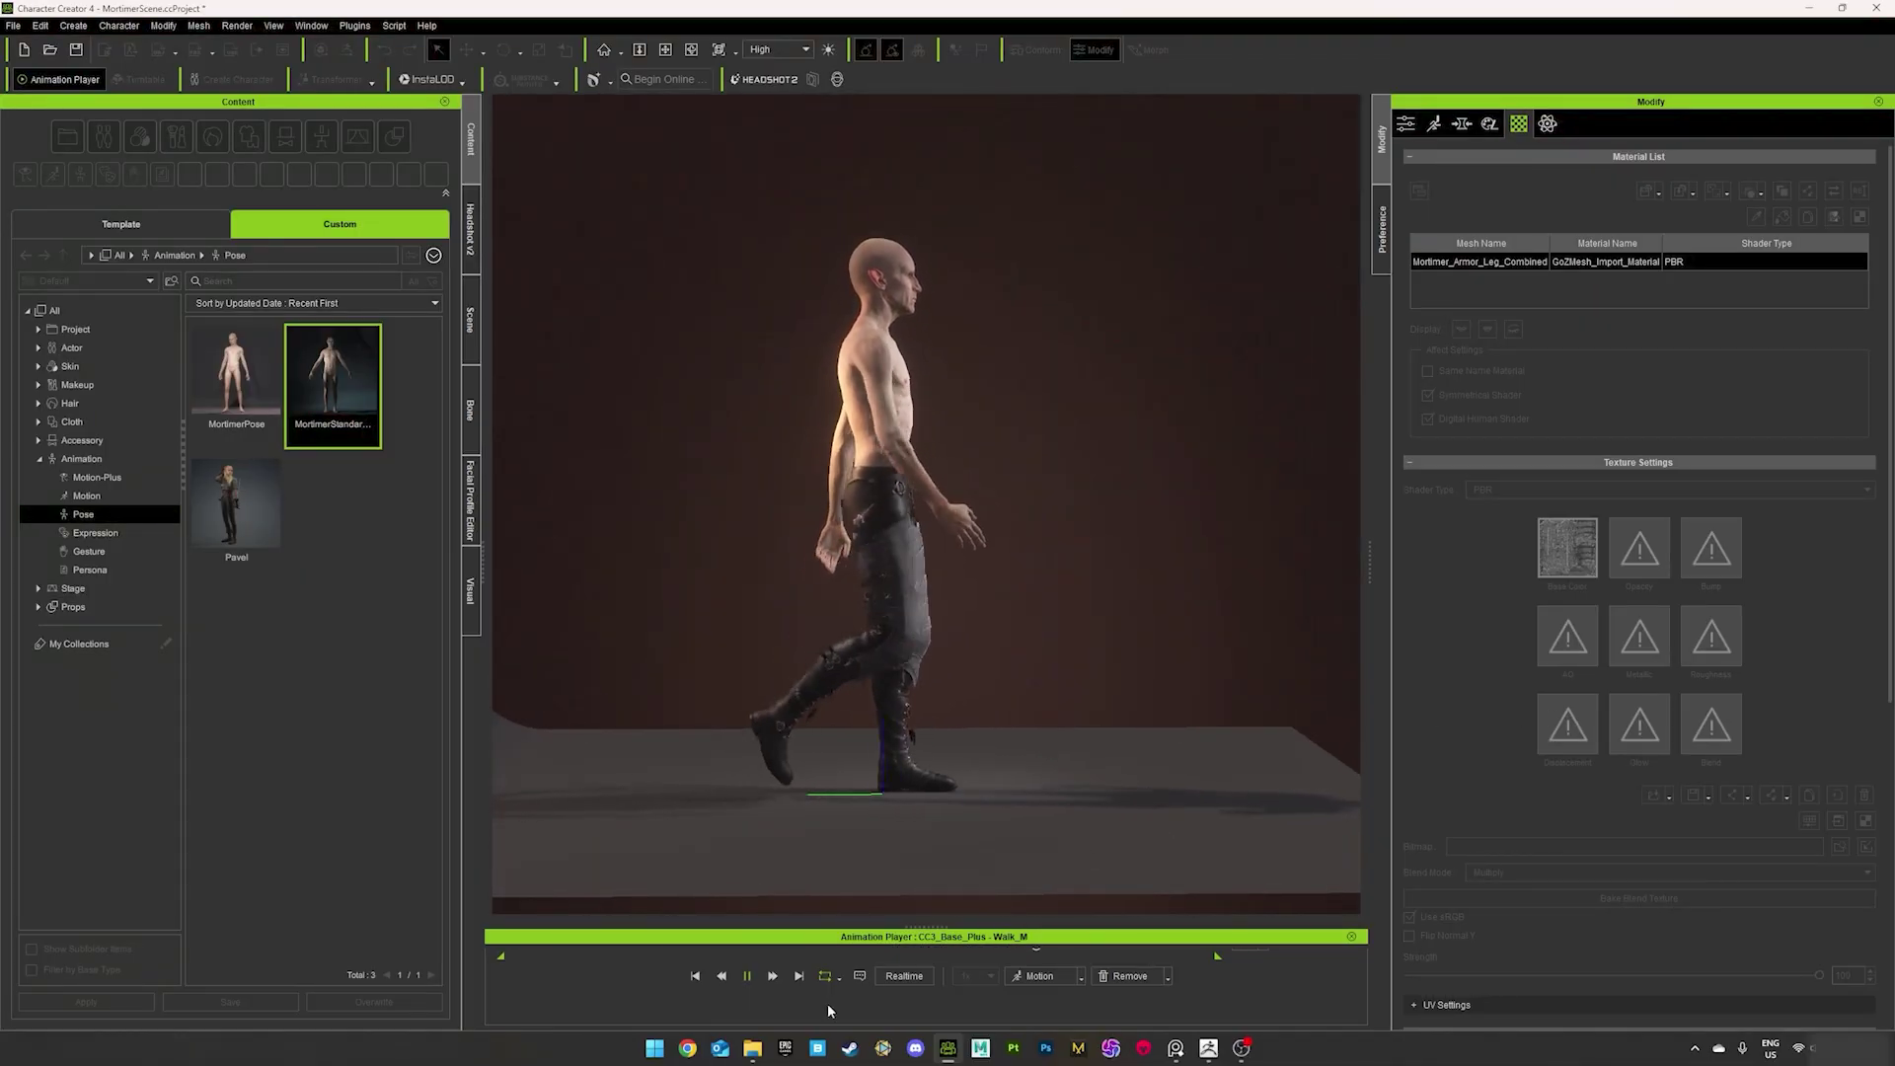
right_click_drag(1142, 710, 596, 694)
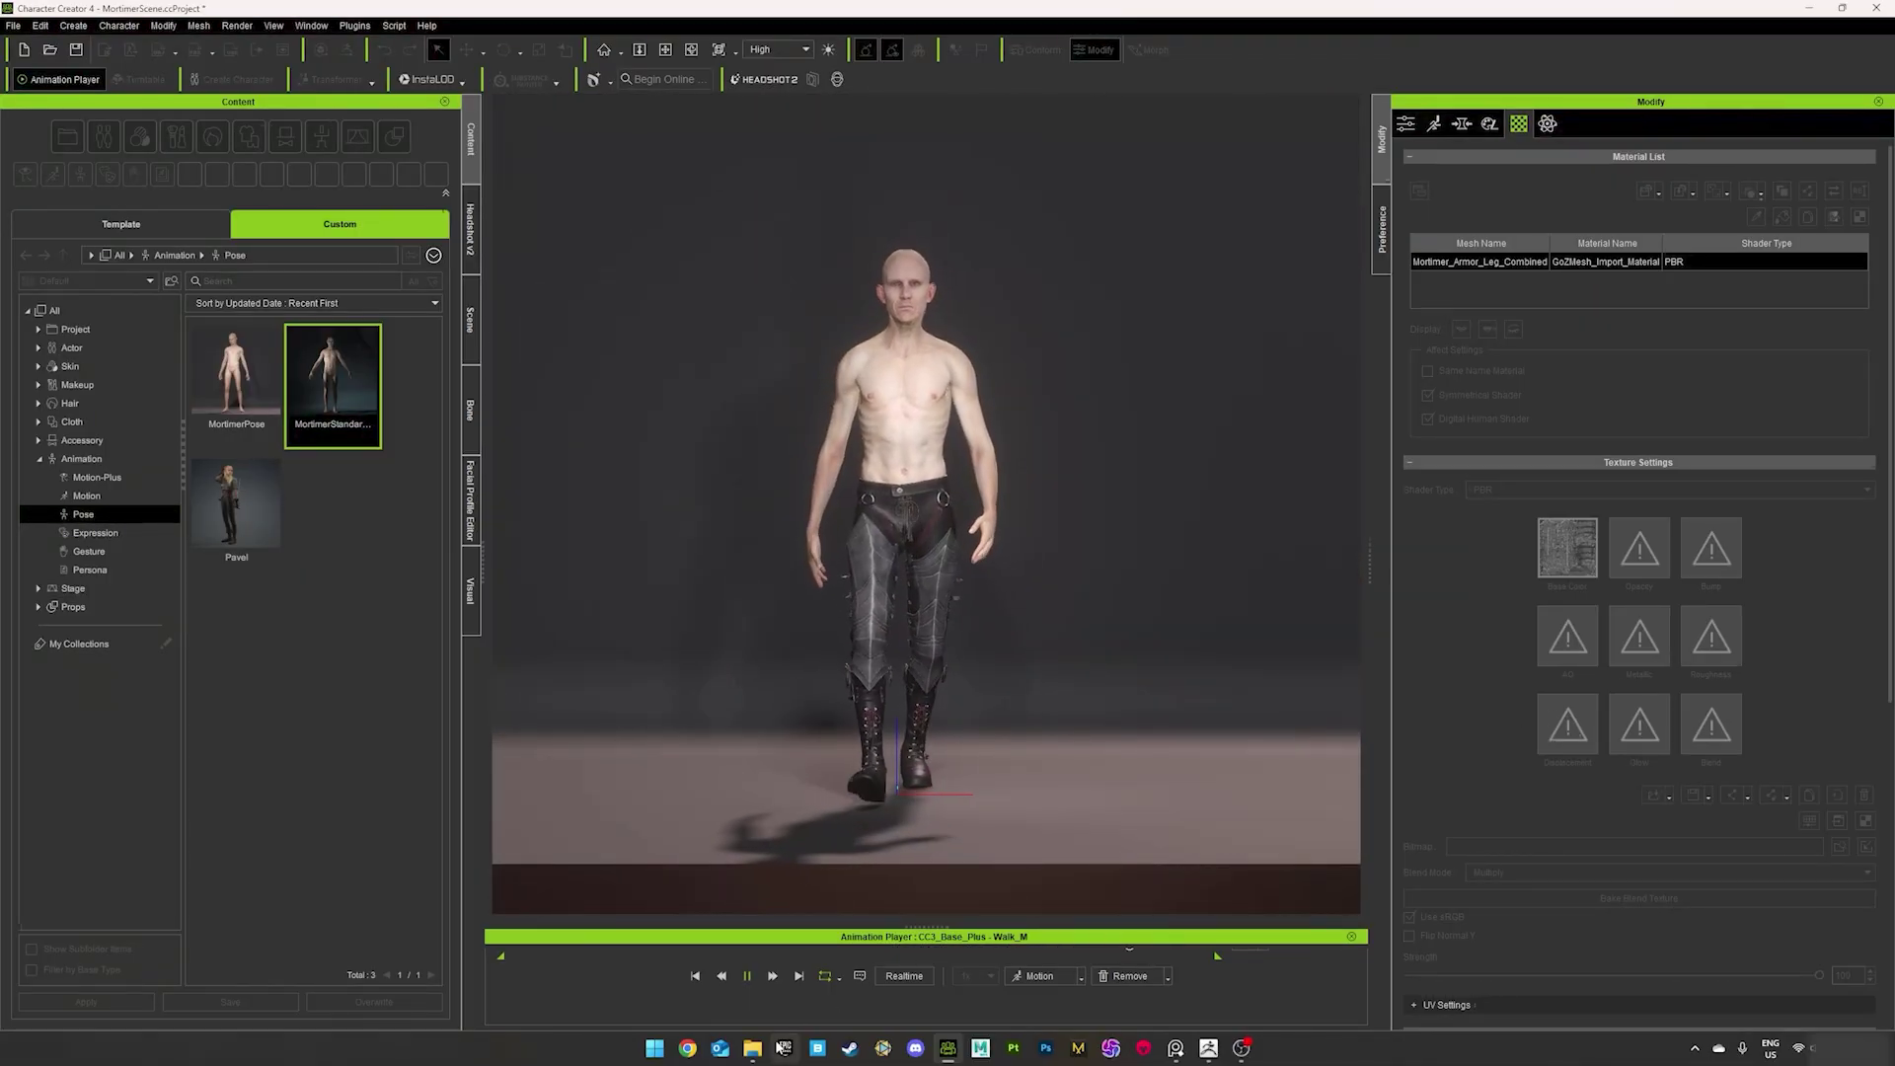
left_click(748, 975)
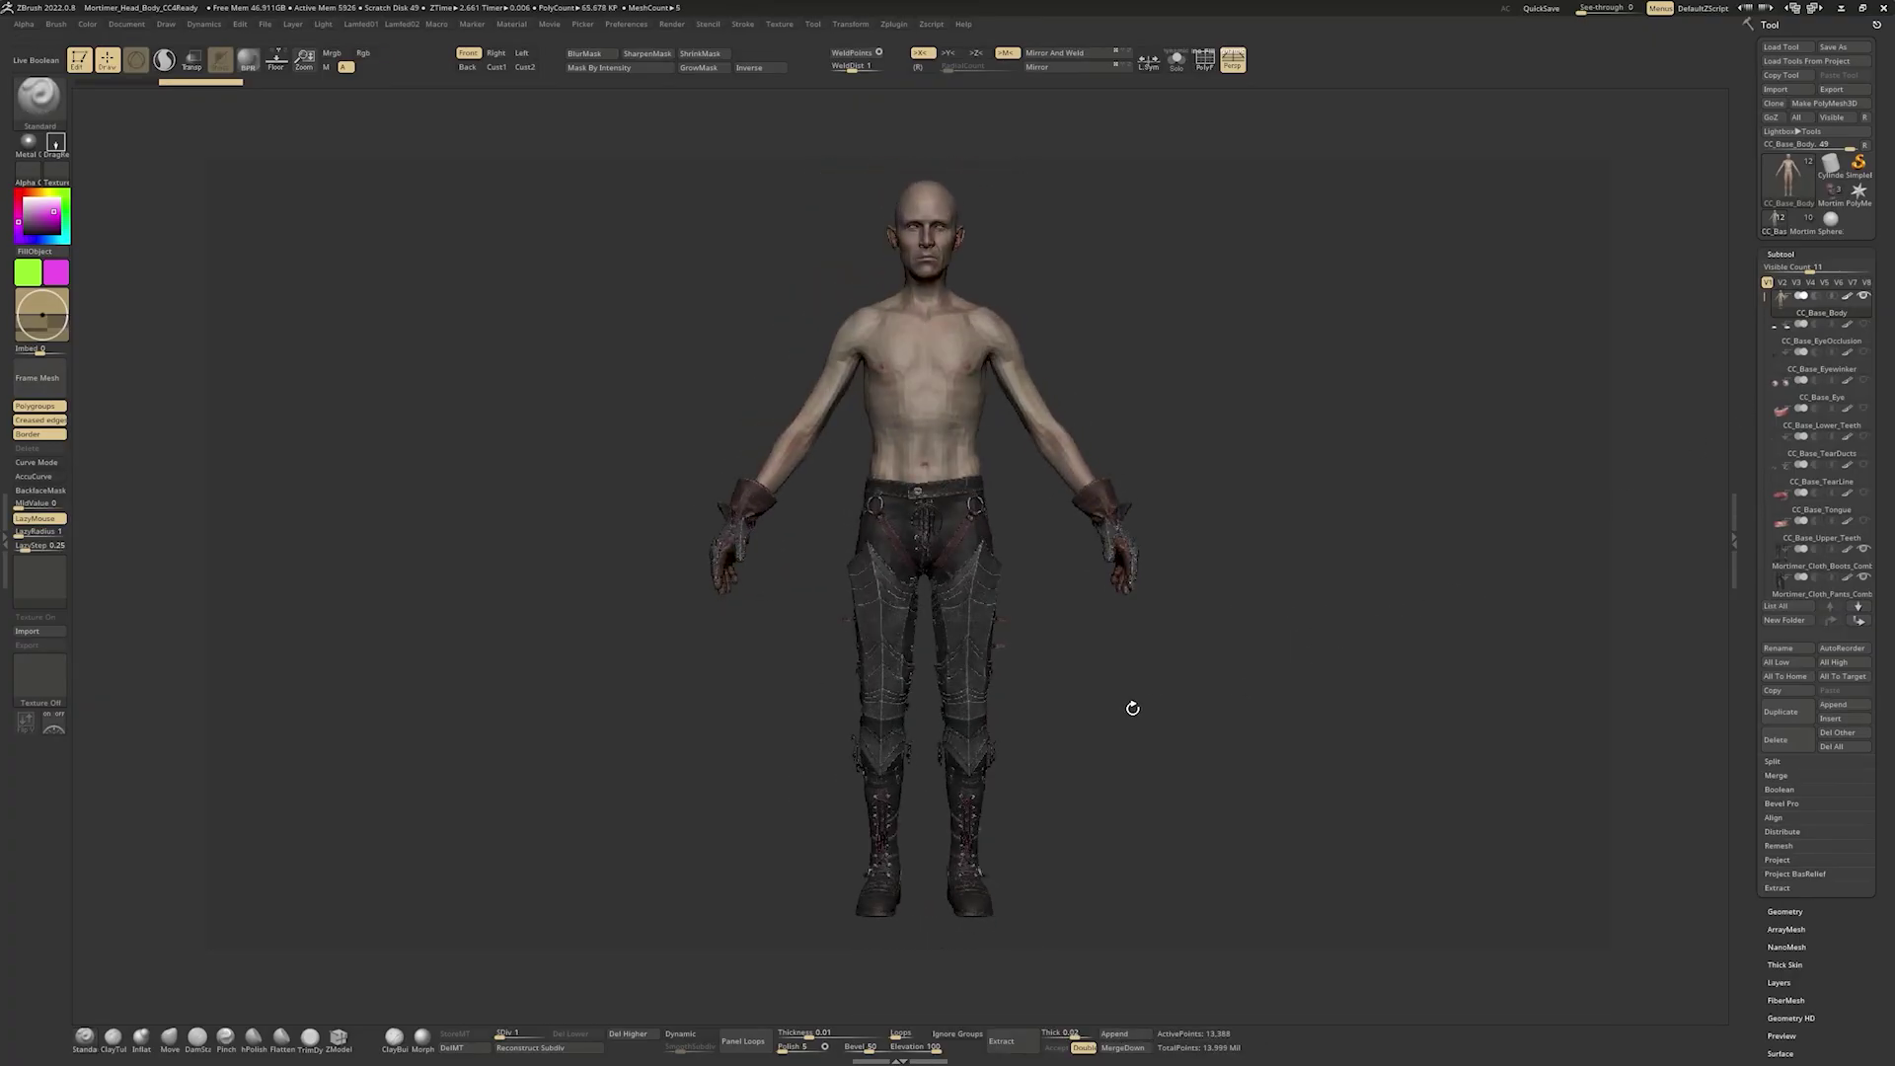
- Send the Mortimer glove subtool from ZBrush and import it as cloth in the current pose, setting the existing garments' action to None
left_click_drag(1772, 329, 1772, 464)
left_click(1810, 484)
left_click(1779, 621)
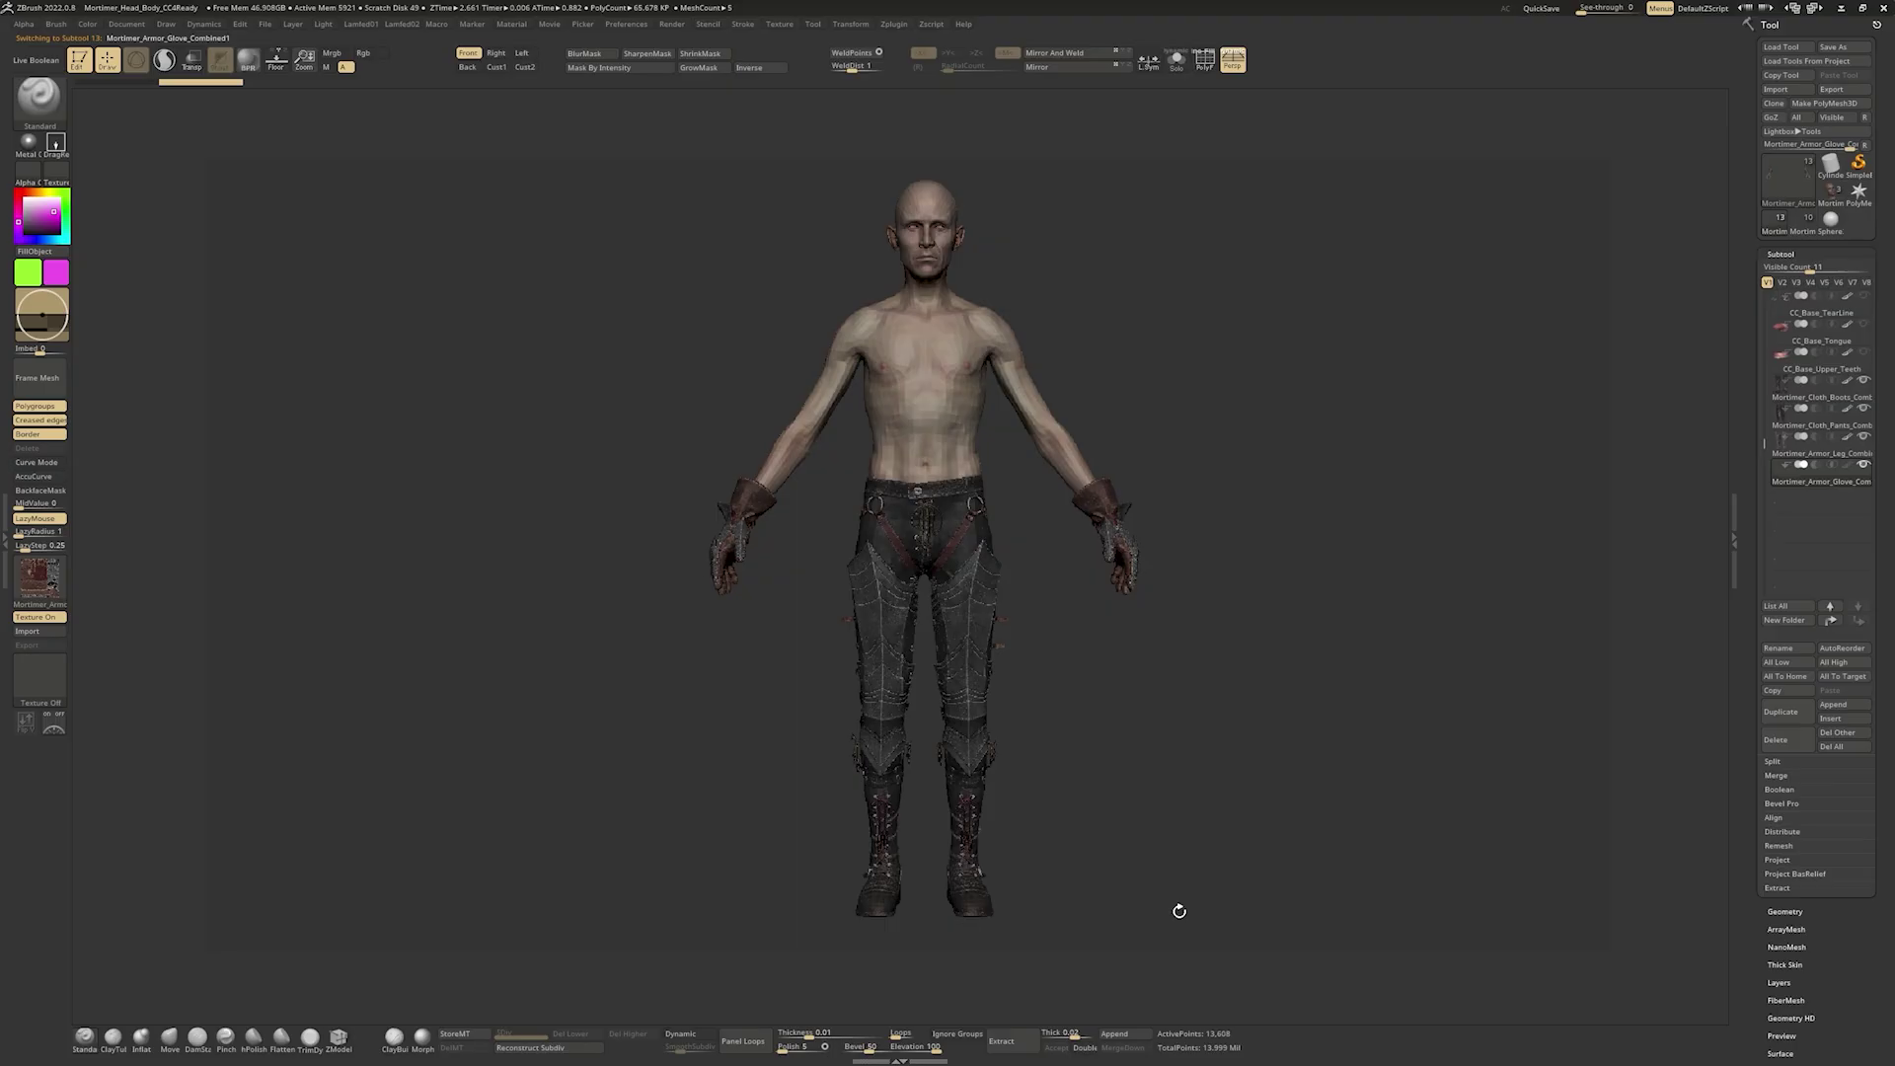
left_click(1802, 222)
key("super")
mouse_move(947, 1048)
left_click(936, 973)
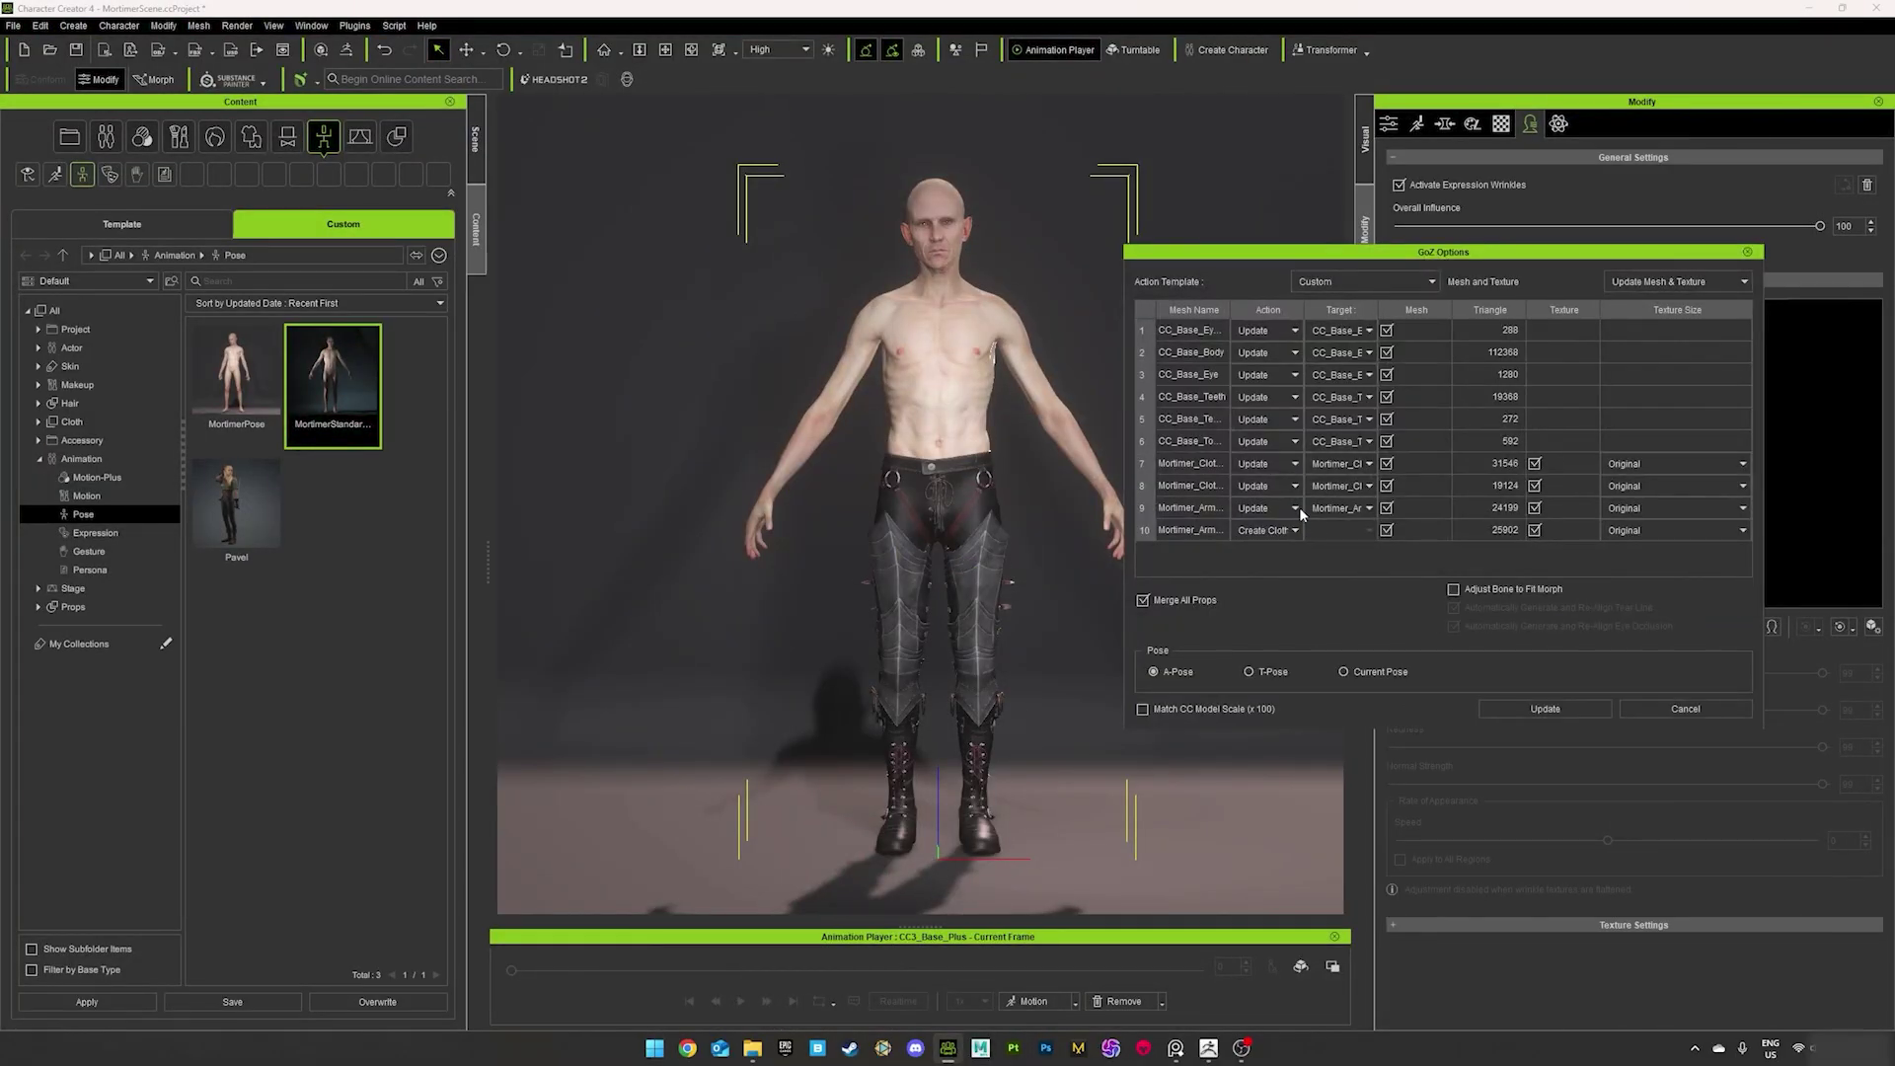
left_click(1545, 708)
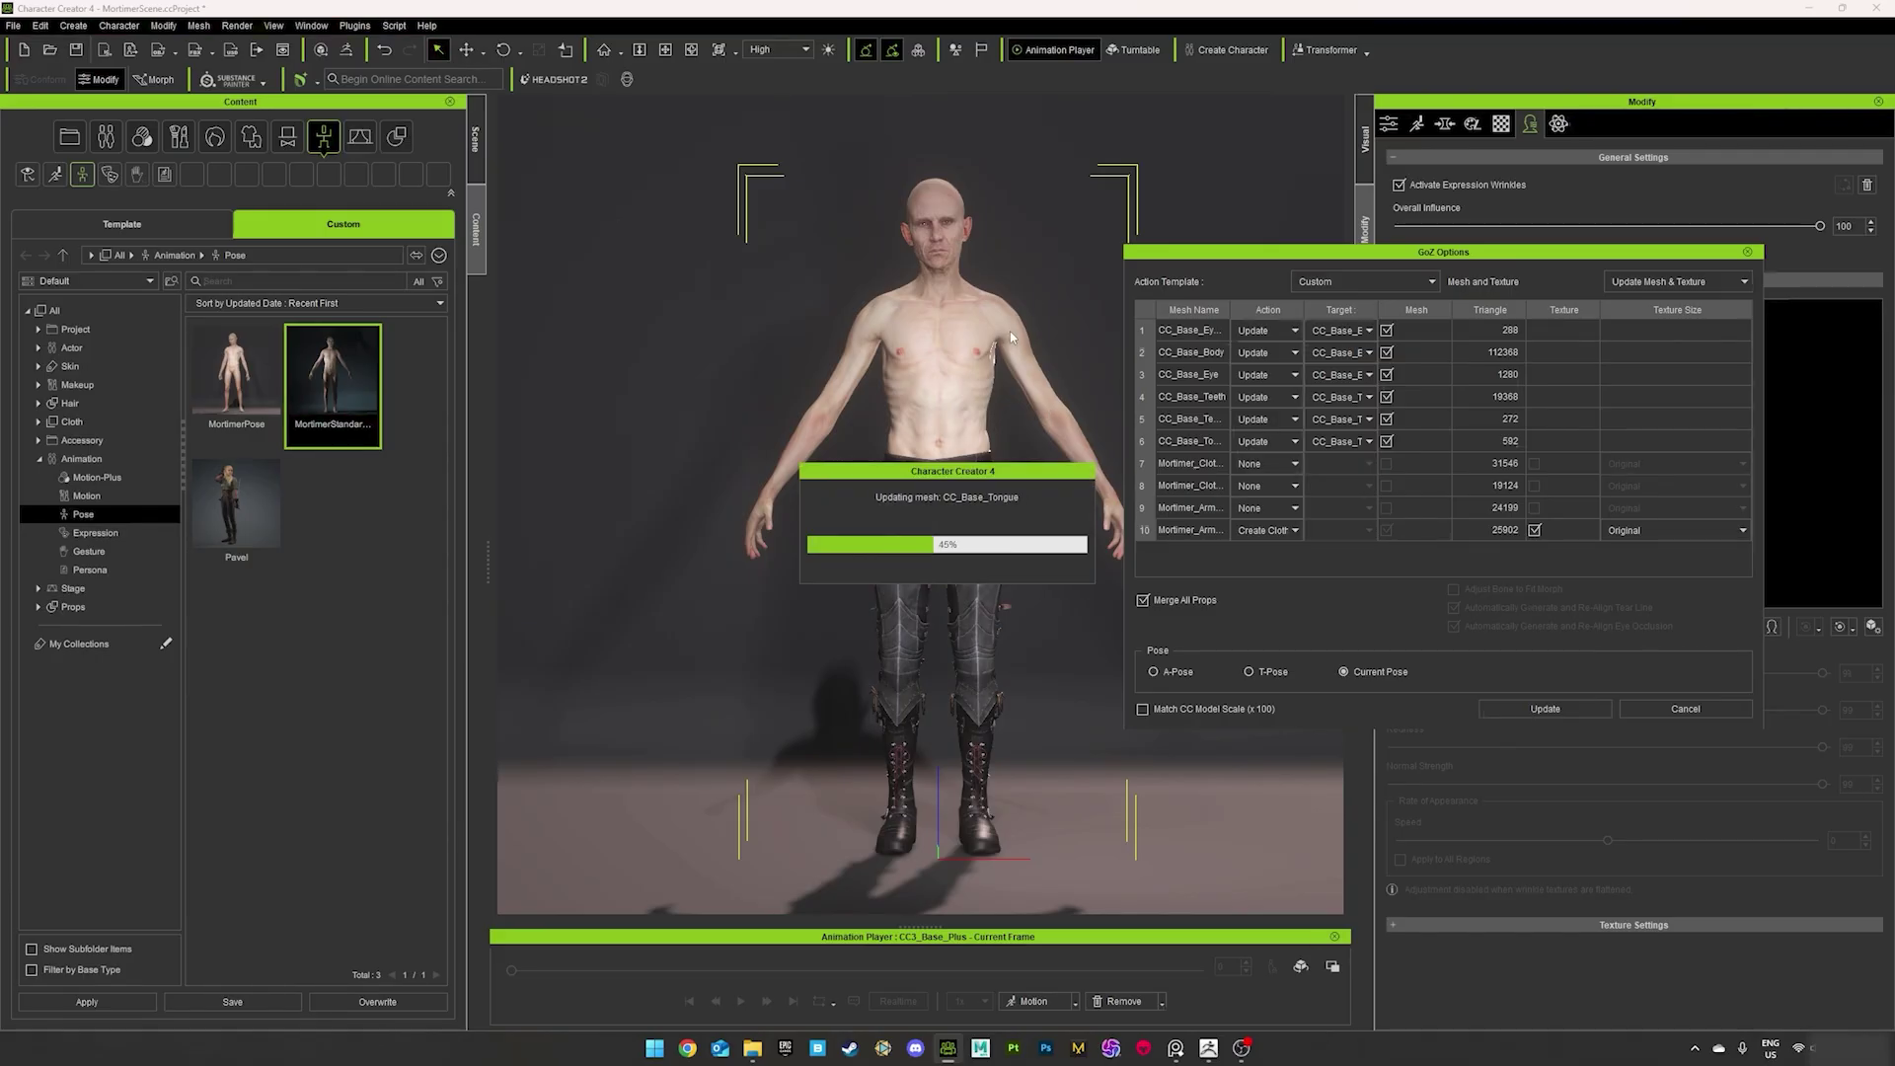
- Play the Hand calibration motion to test how the gloves follow the fingers, and stop the playback
left_click(1076, 1002)
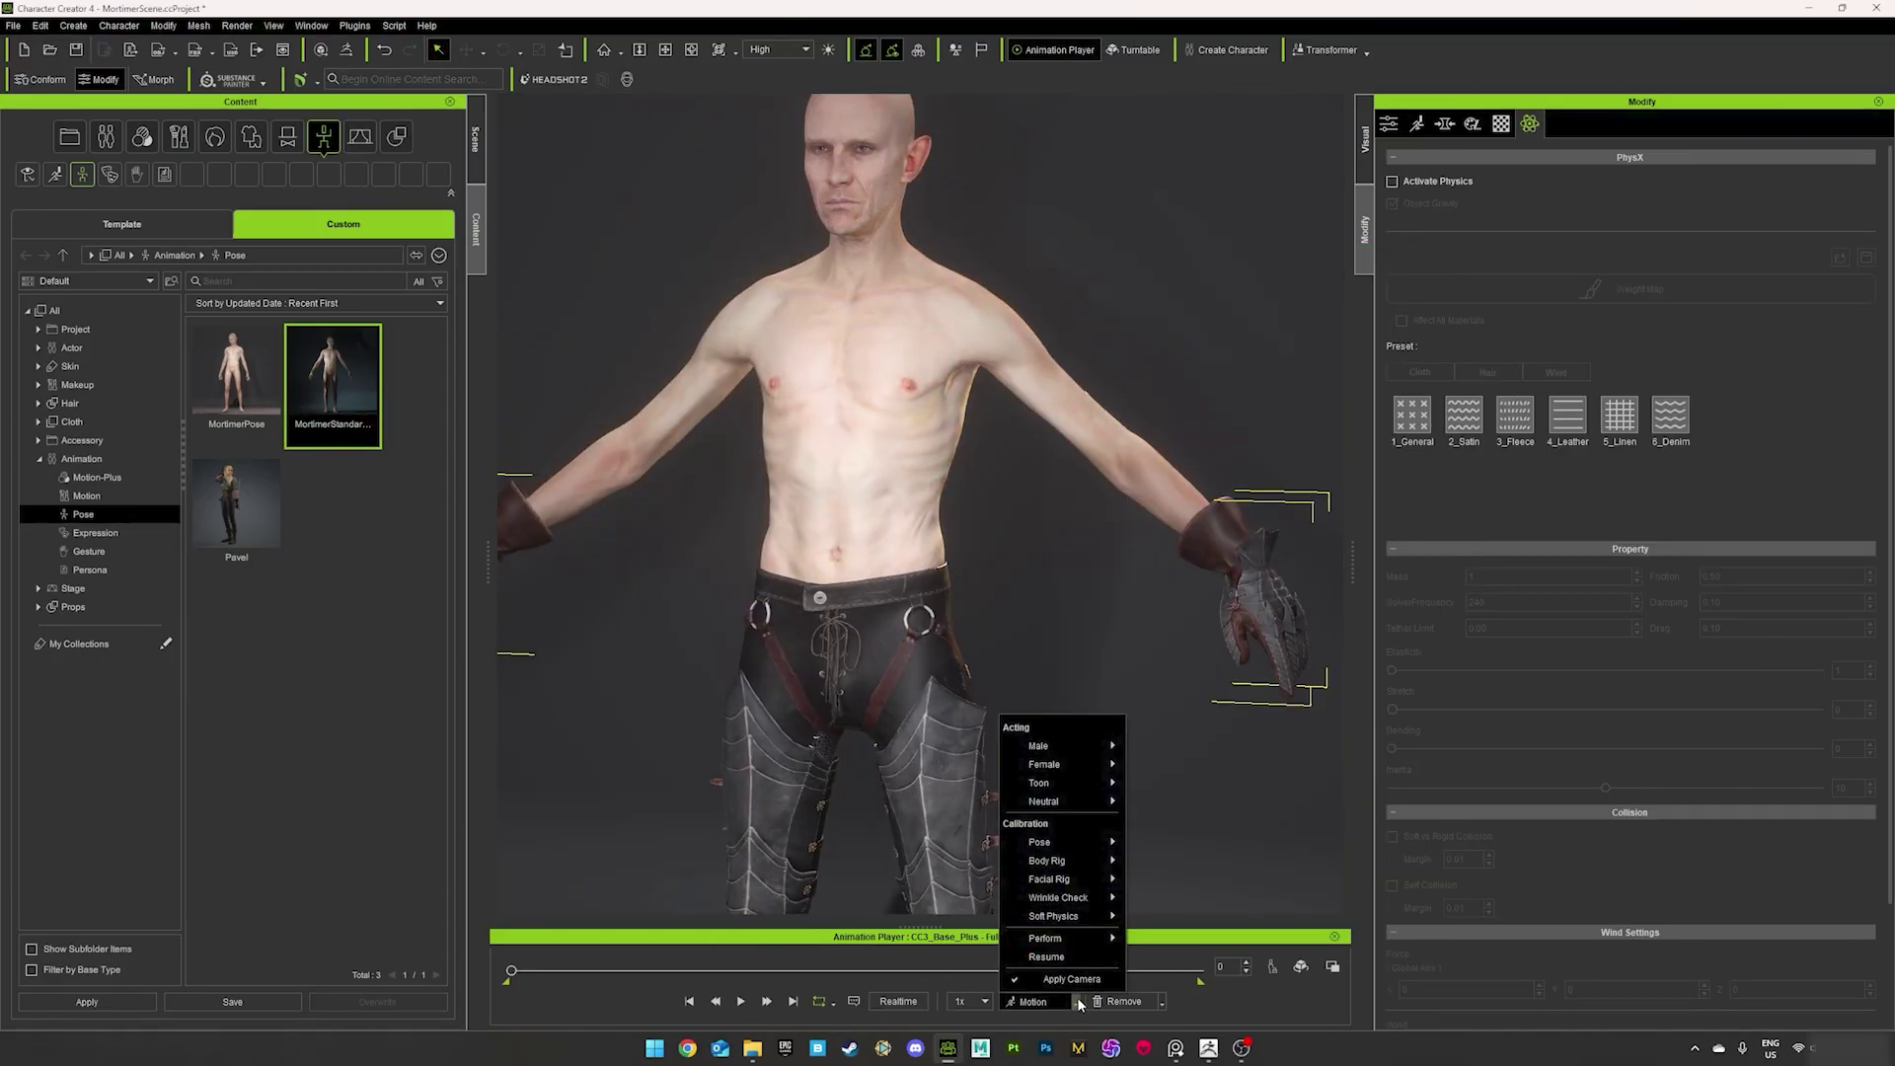
left_click(1161, 954)
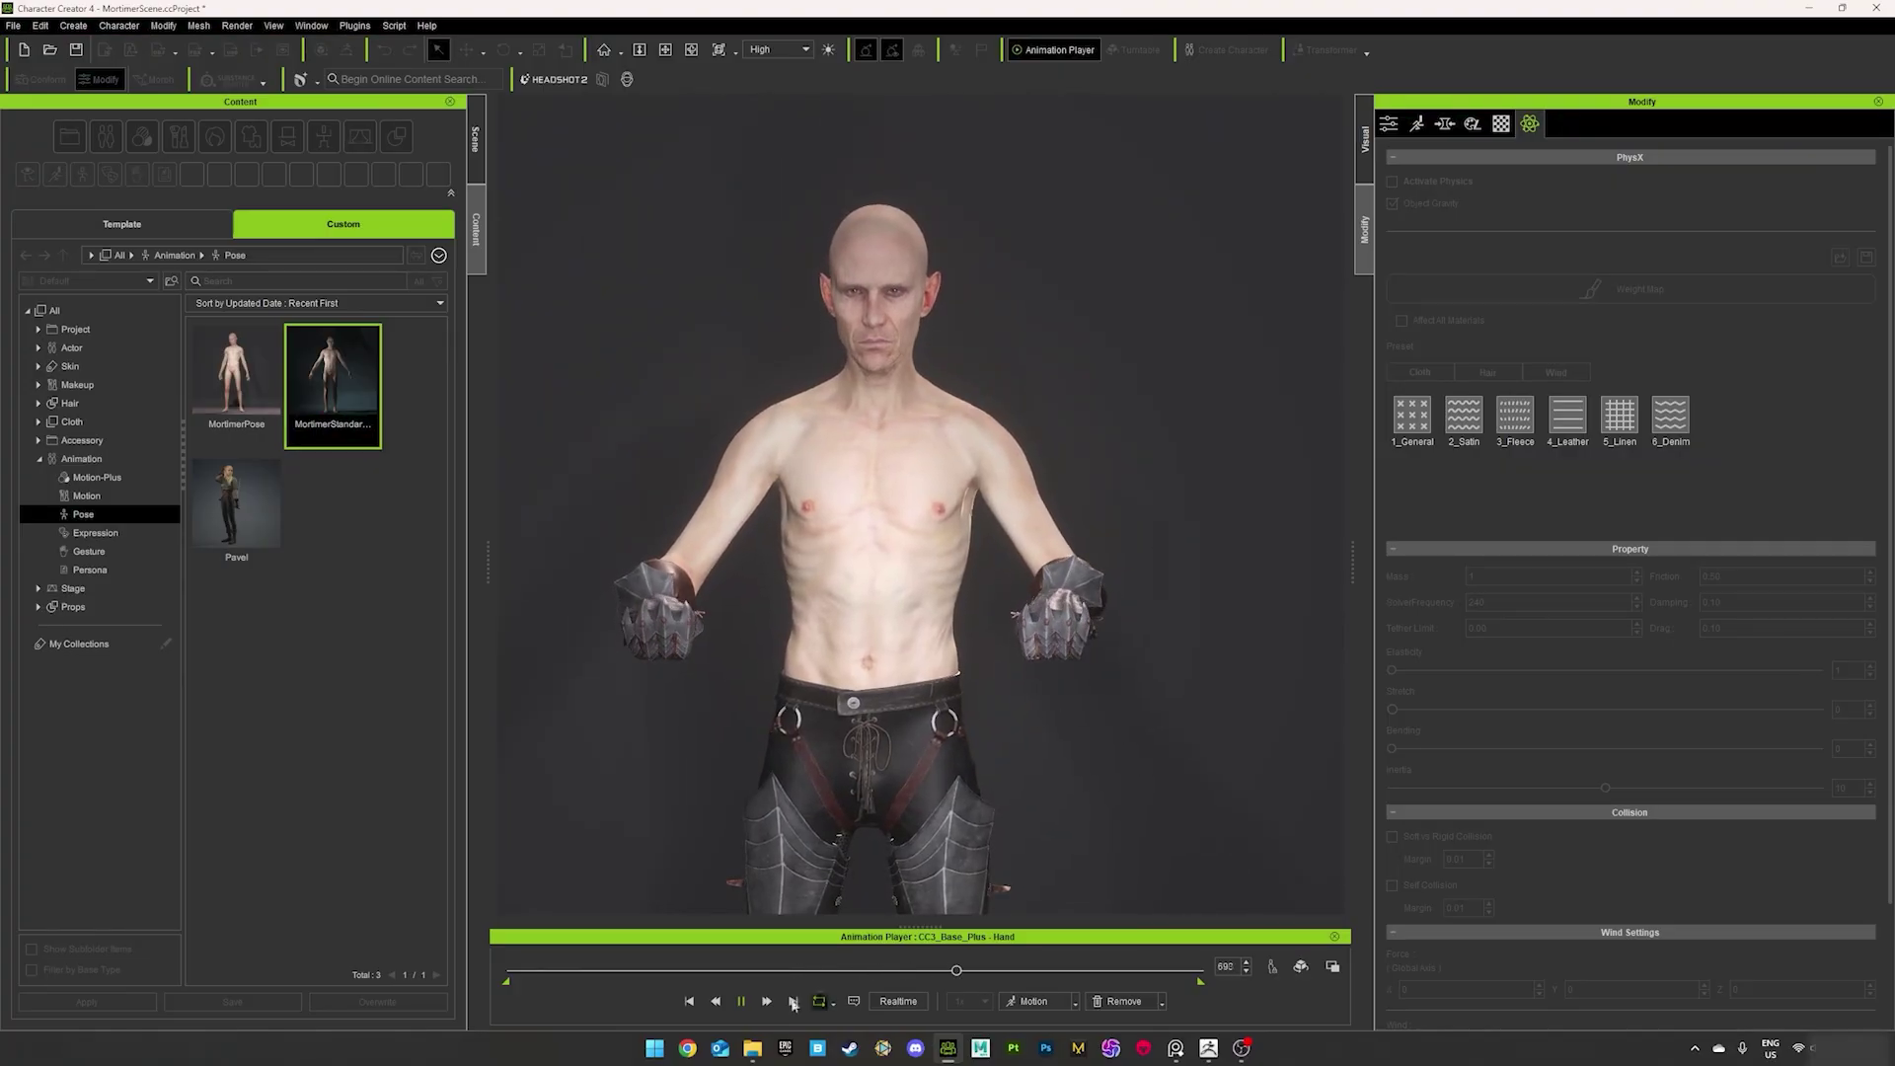
left_click(740, 1004)
- Open the template Gesture animations and try a hand gesture on the gloved character
left_click(122, 224)
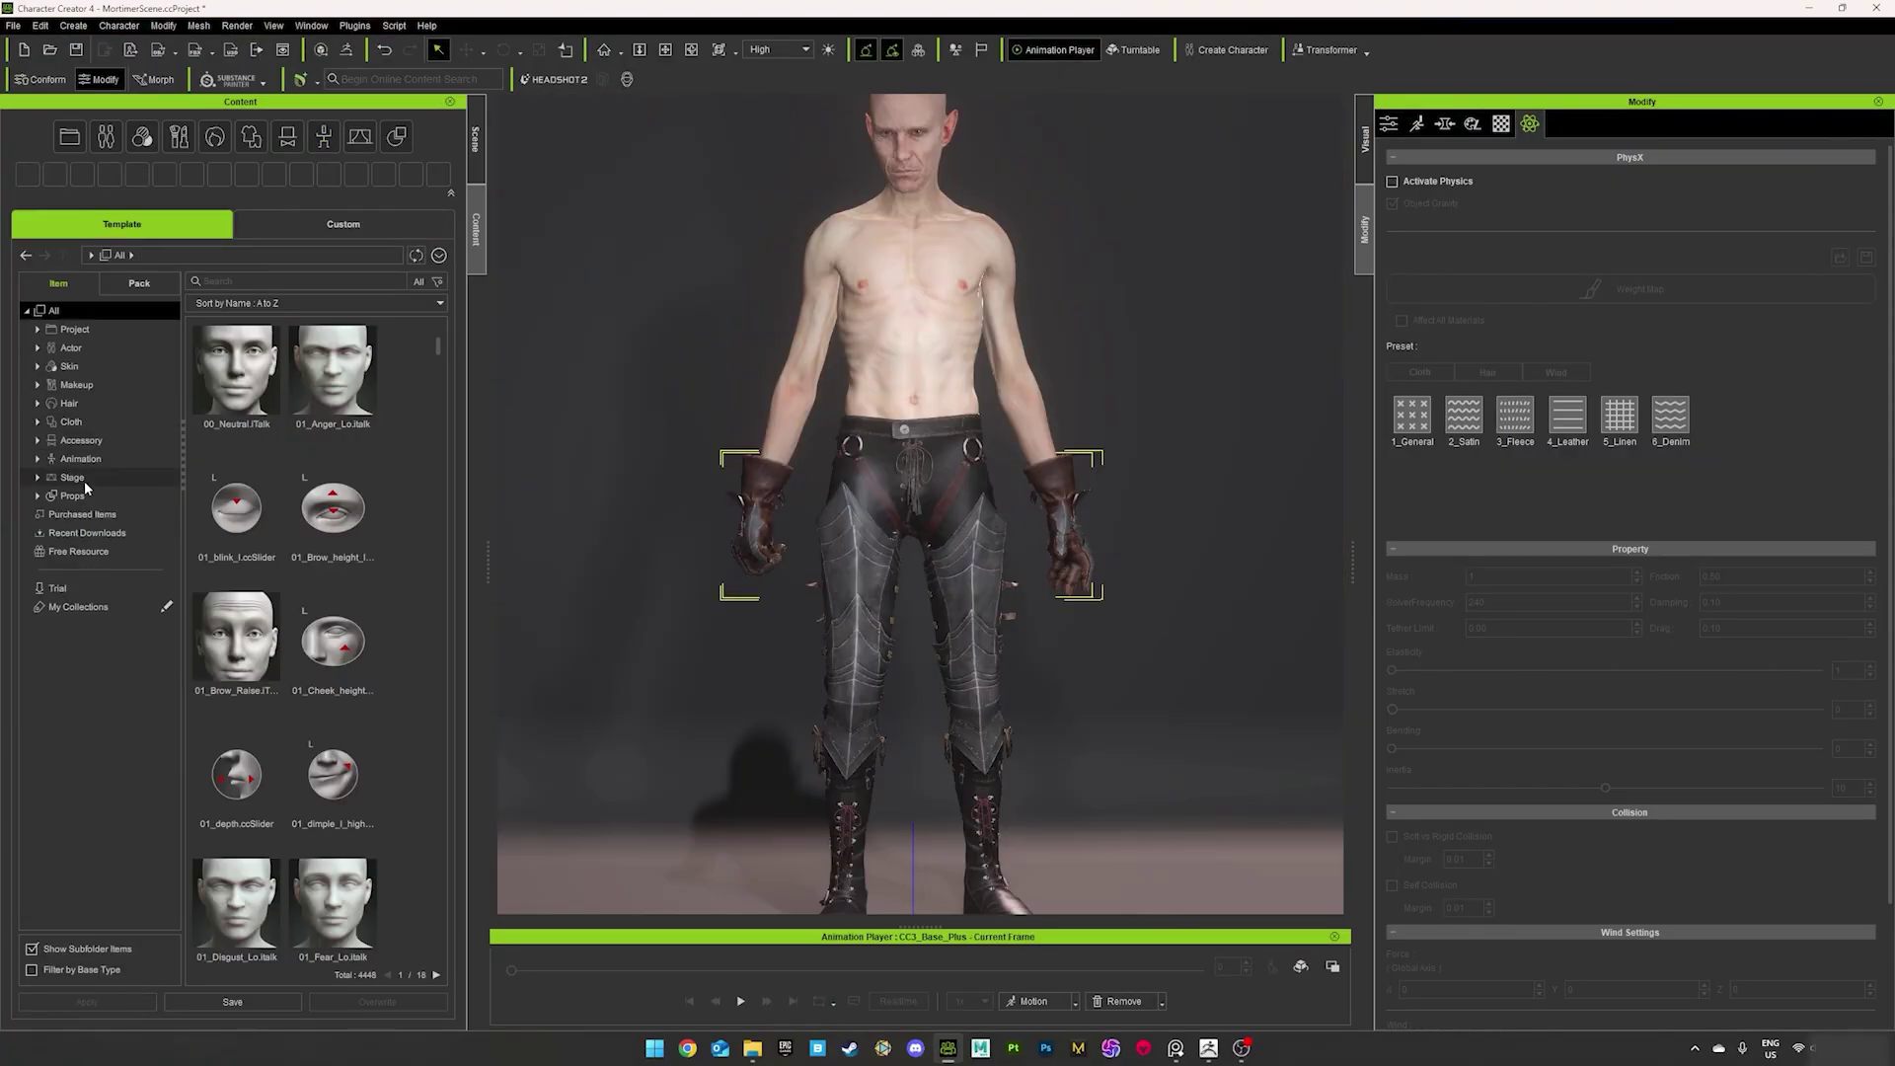
left_click(38, 459)
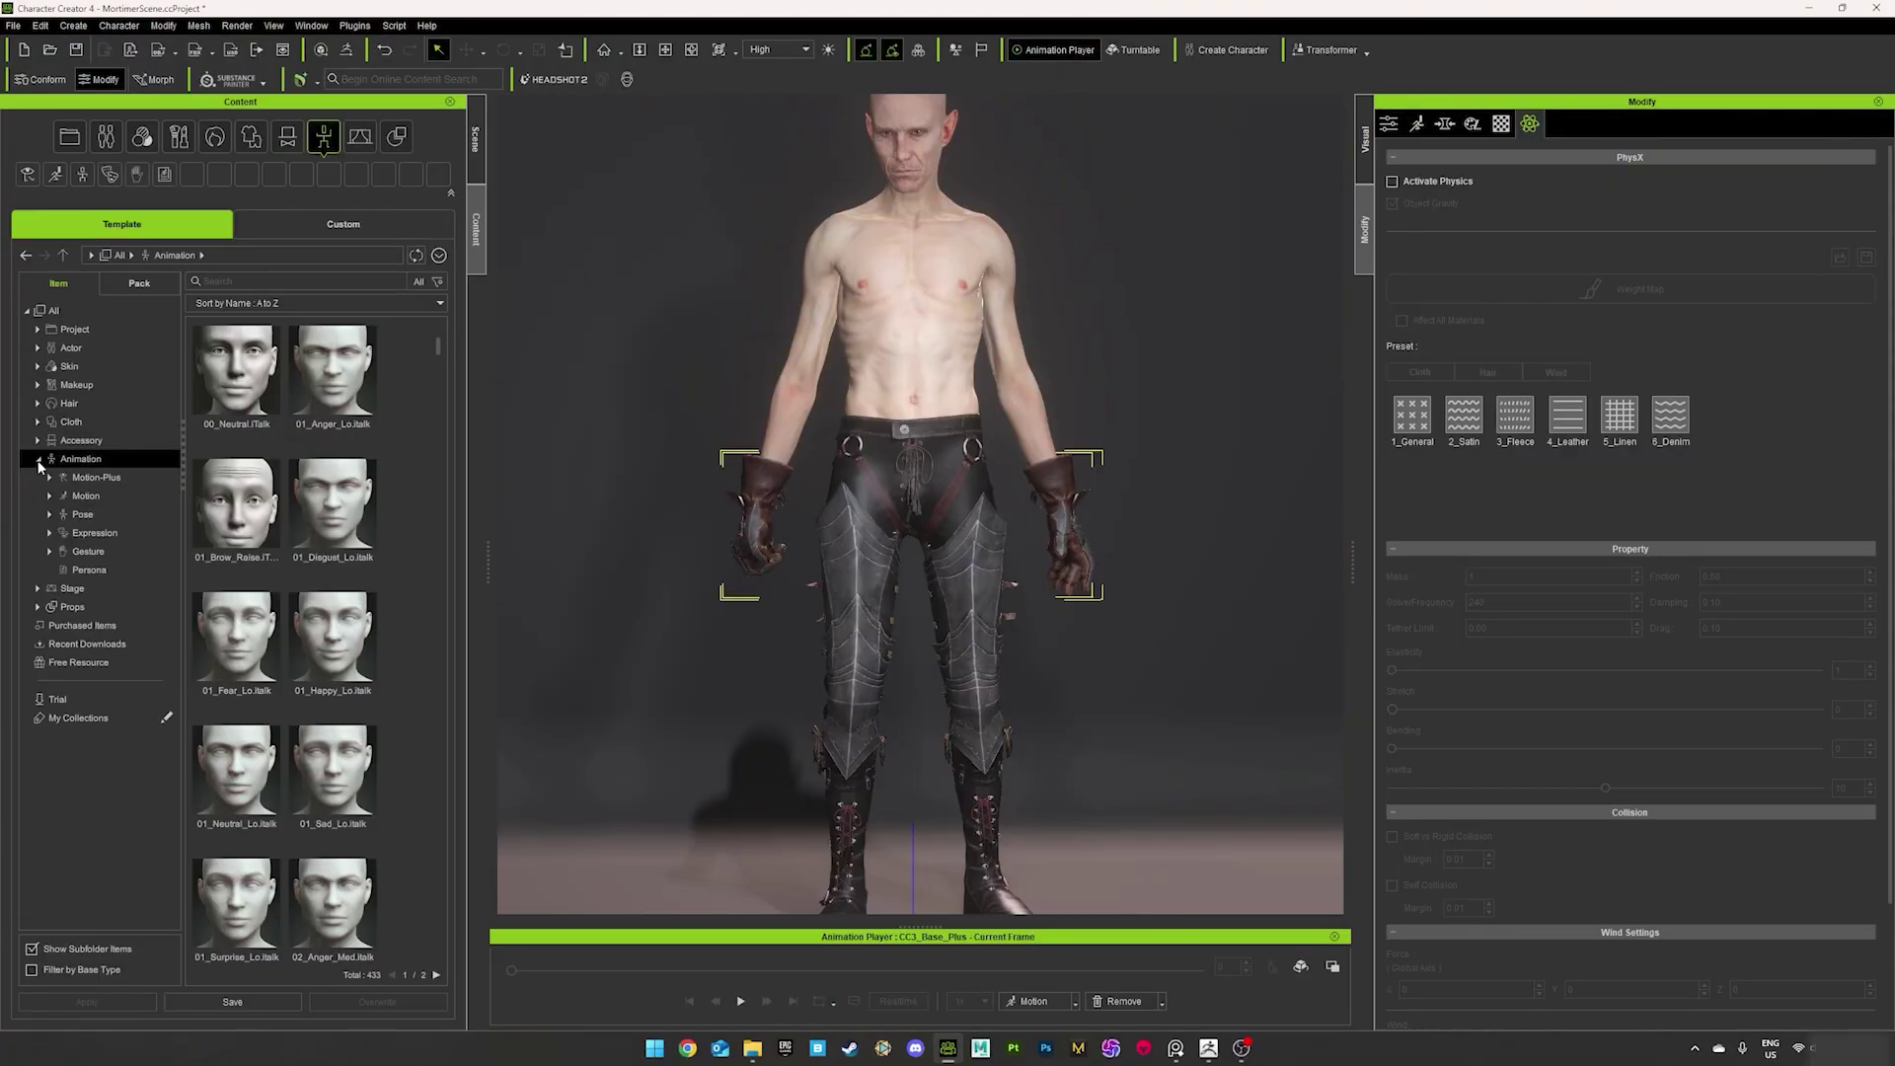
left_click(88, 551)
scroll(279, 577, "down", 5)
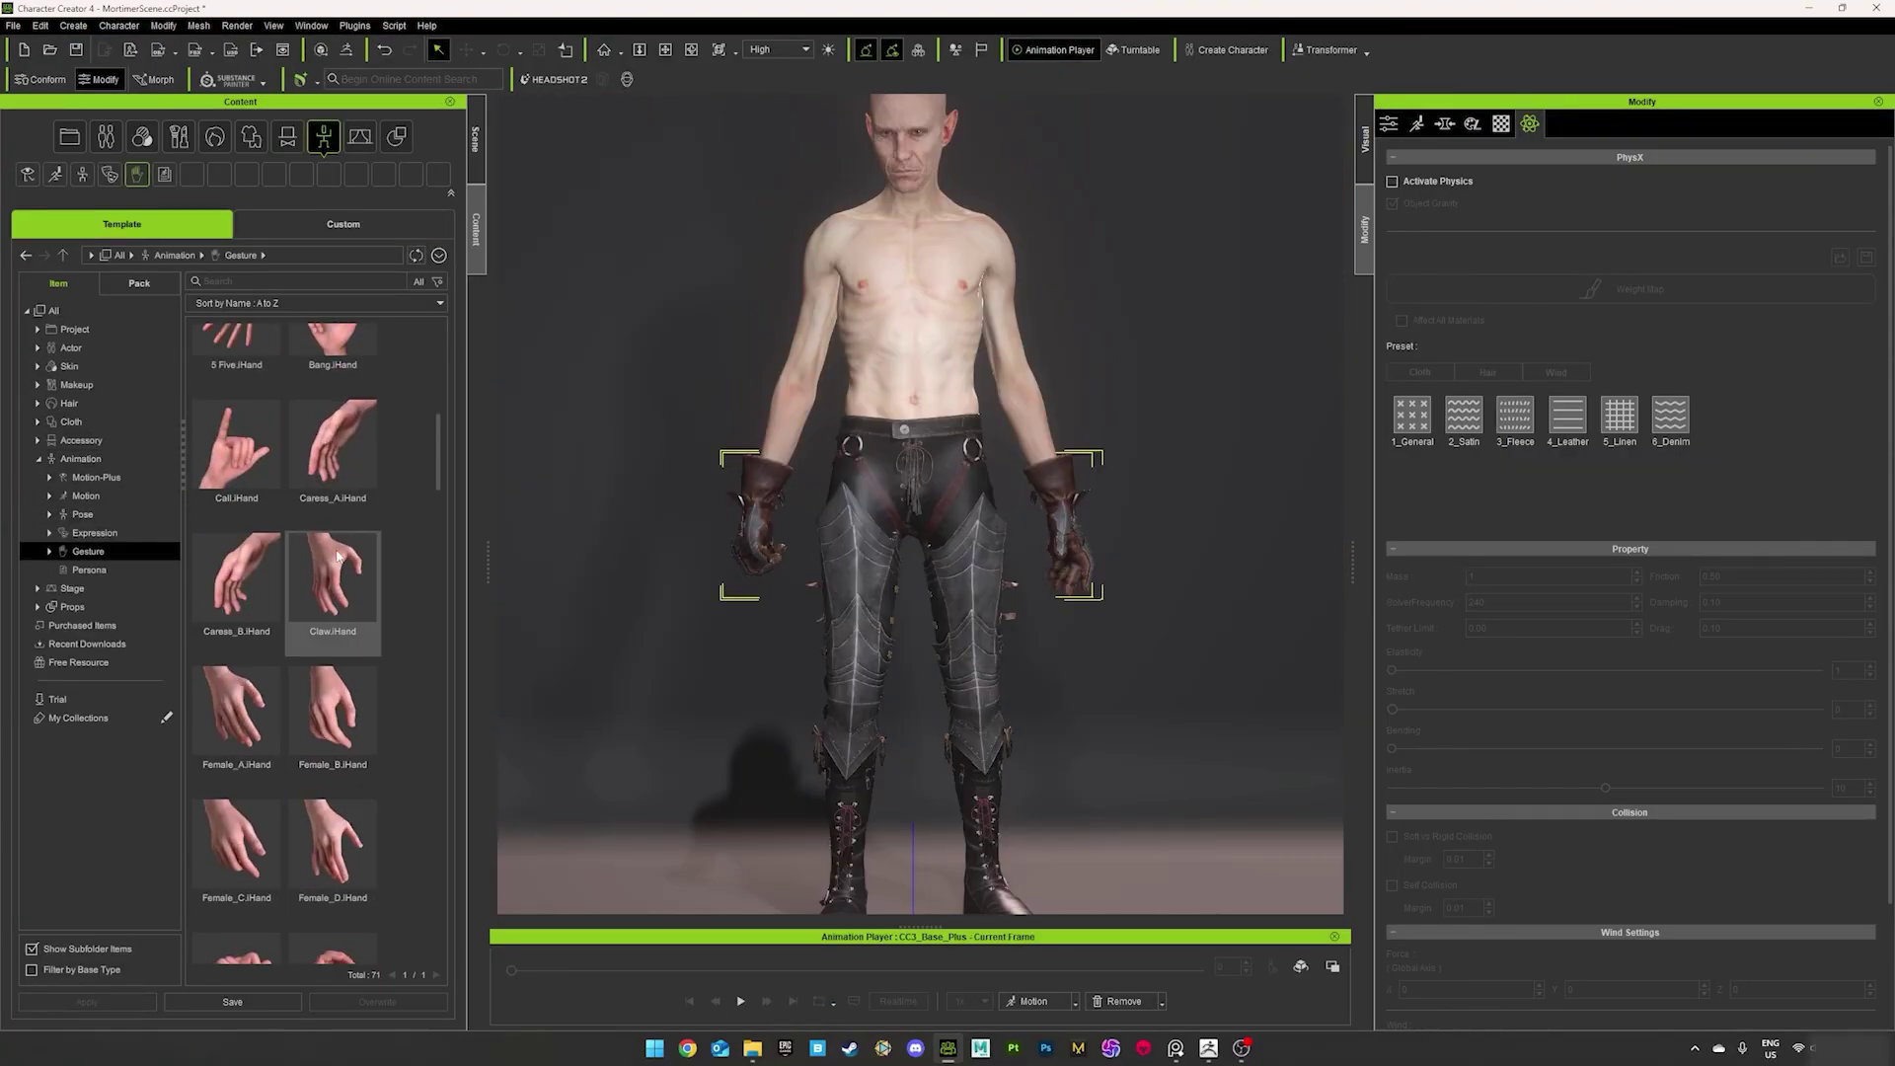
left_click_drag(345, 717, 1086, 509)
right_click_drag(1133, 639, 987, 642)
- Test the gloves with further hand gestures, including Slightly Bent_B on the left hand
scroll(296, 770, "down", 7)
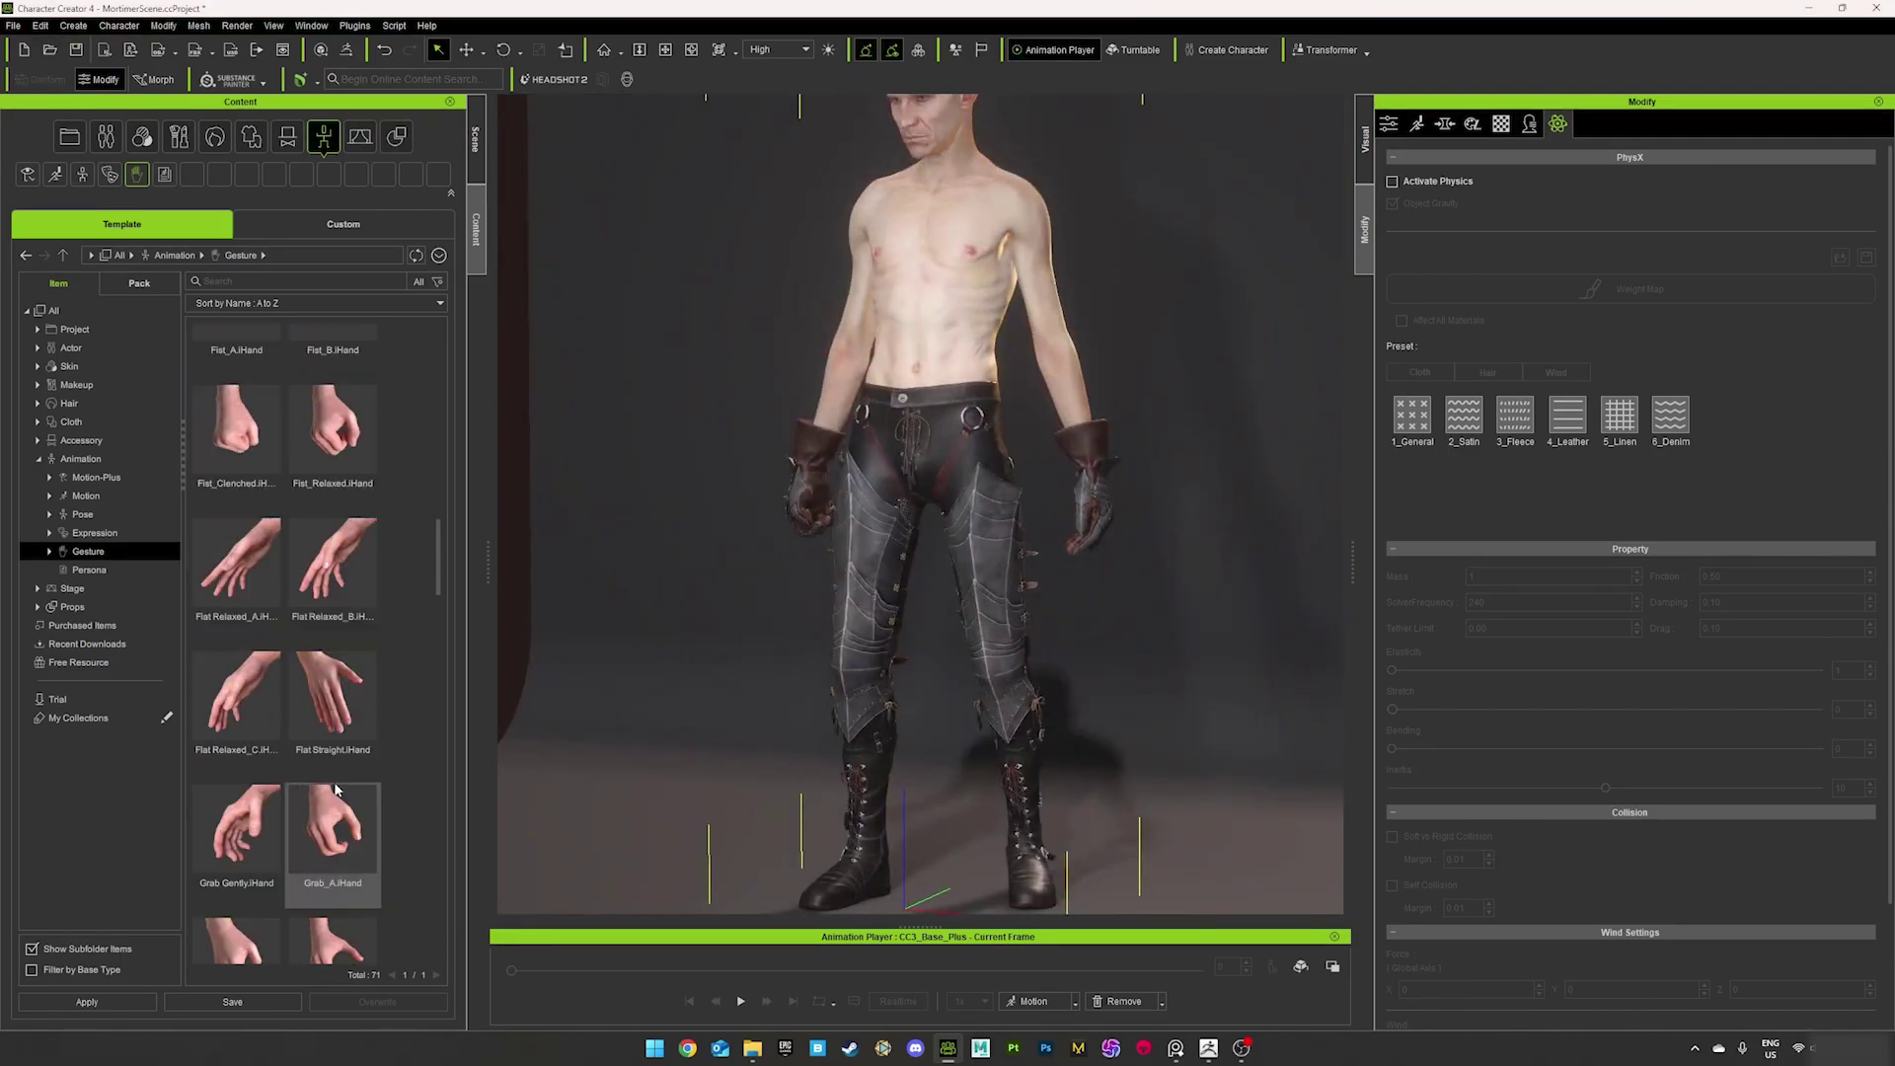
left_click_drag(237, 760, 1099, 503)
right_click_drag(1151, 617, 889, 632)
scroll(391, 444, "down", 3)
scroll(366, 817, "down", 12)
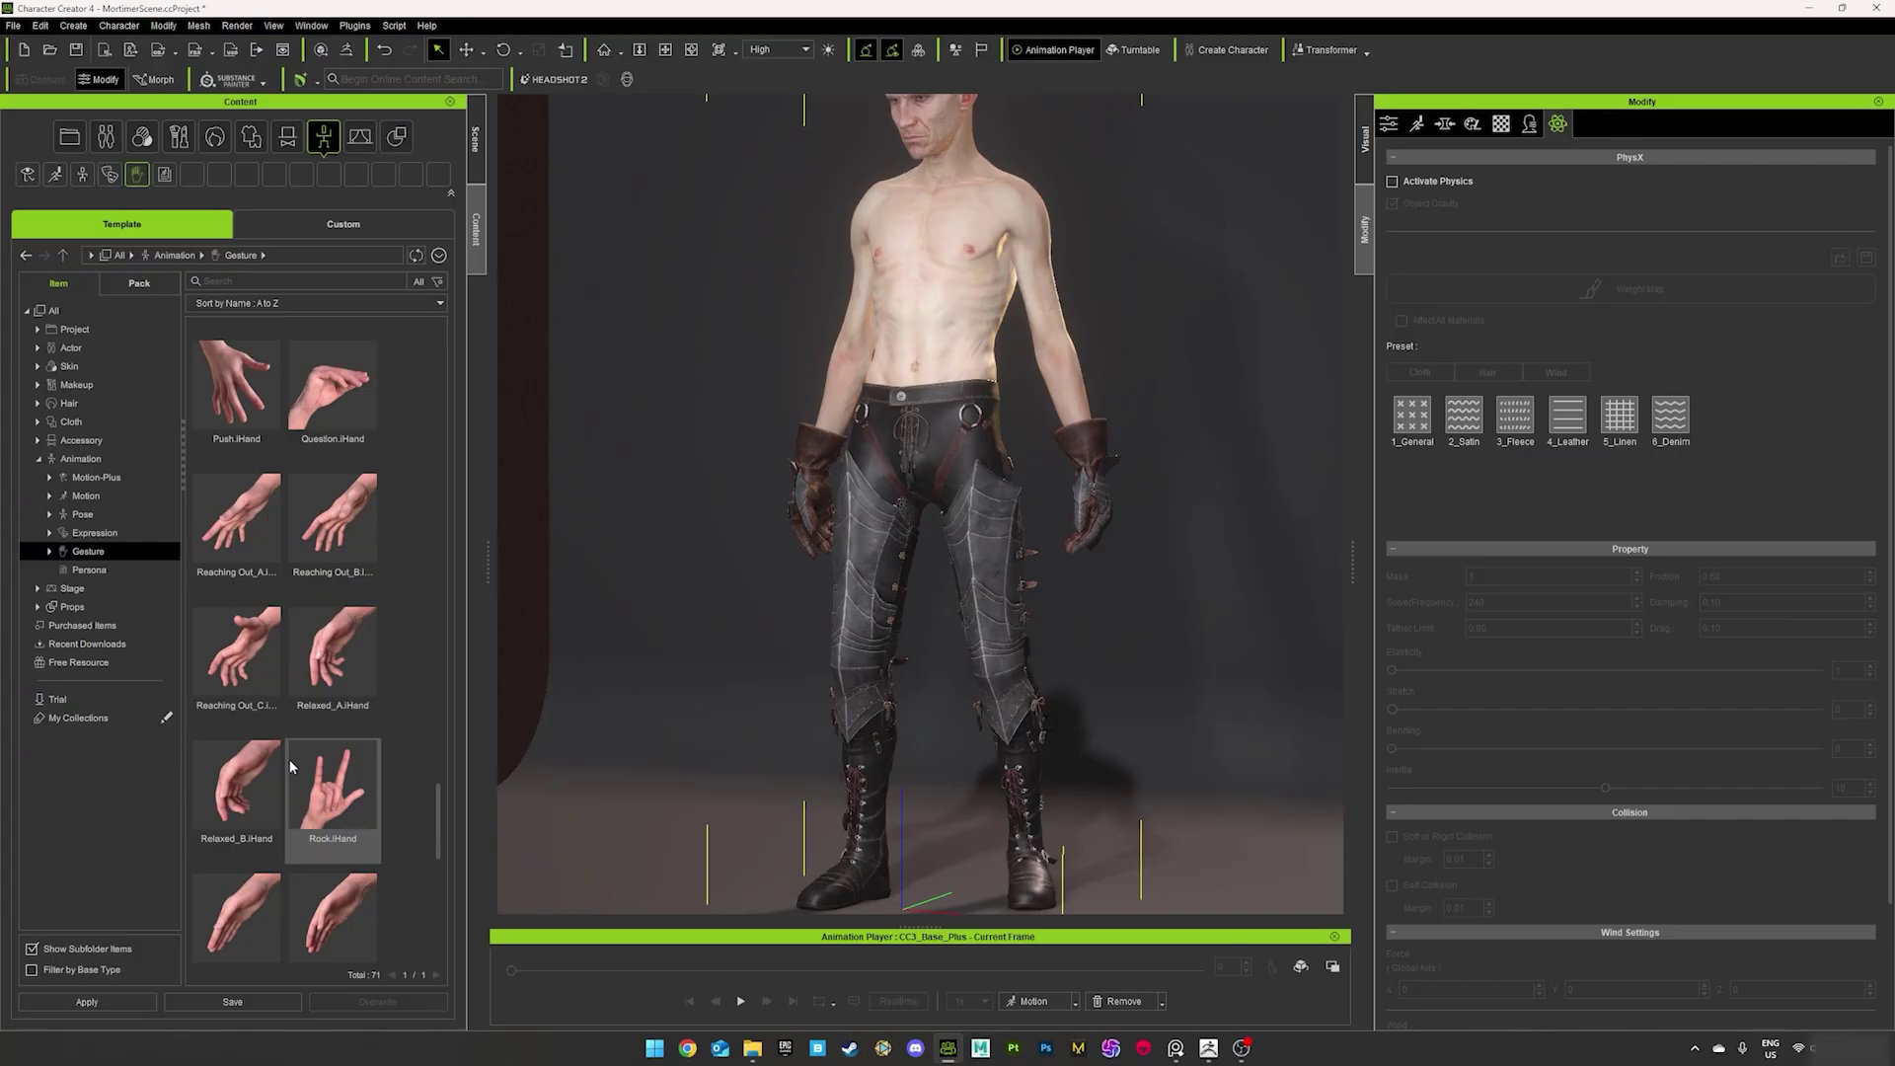
scroll(288, 760, "down", 2)
left_click_drag(333, 760, 1099, 504)
scroll(333, 819, "down", 1)
left_click_drag(237, 794, 887, 561)
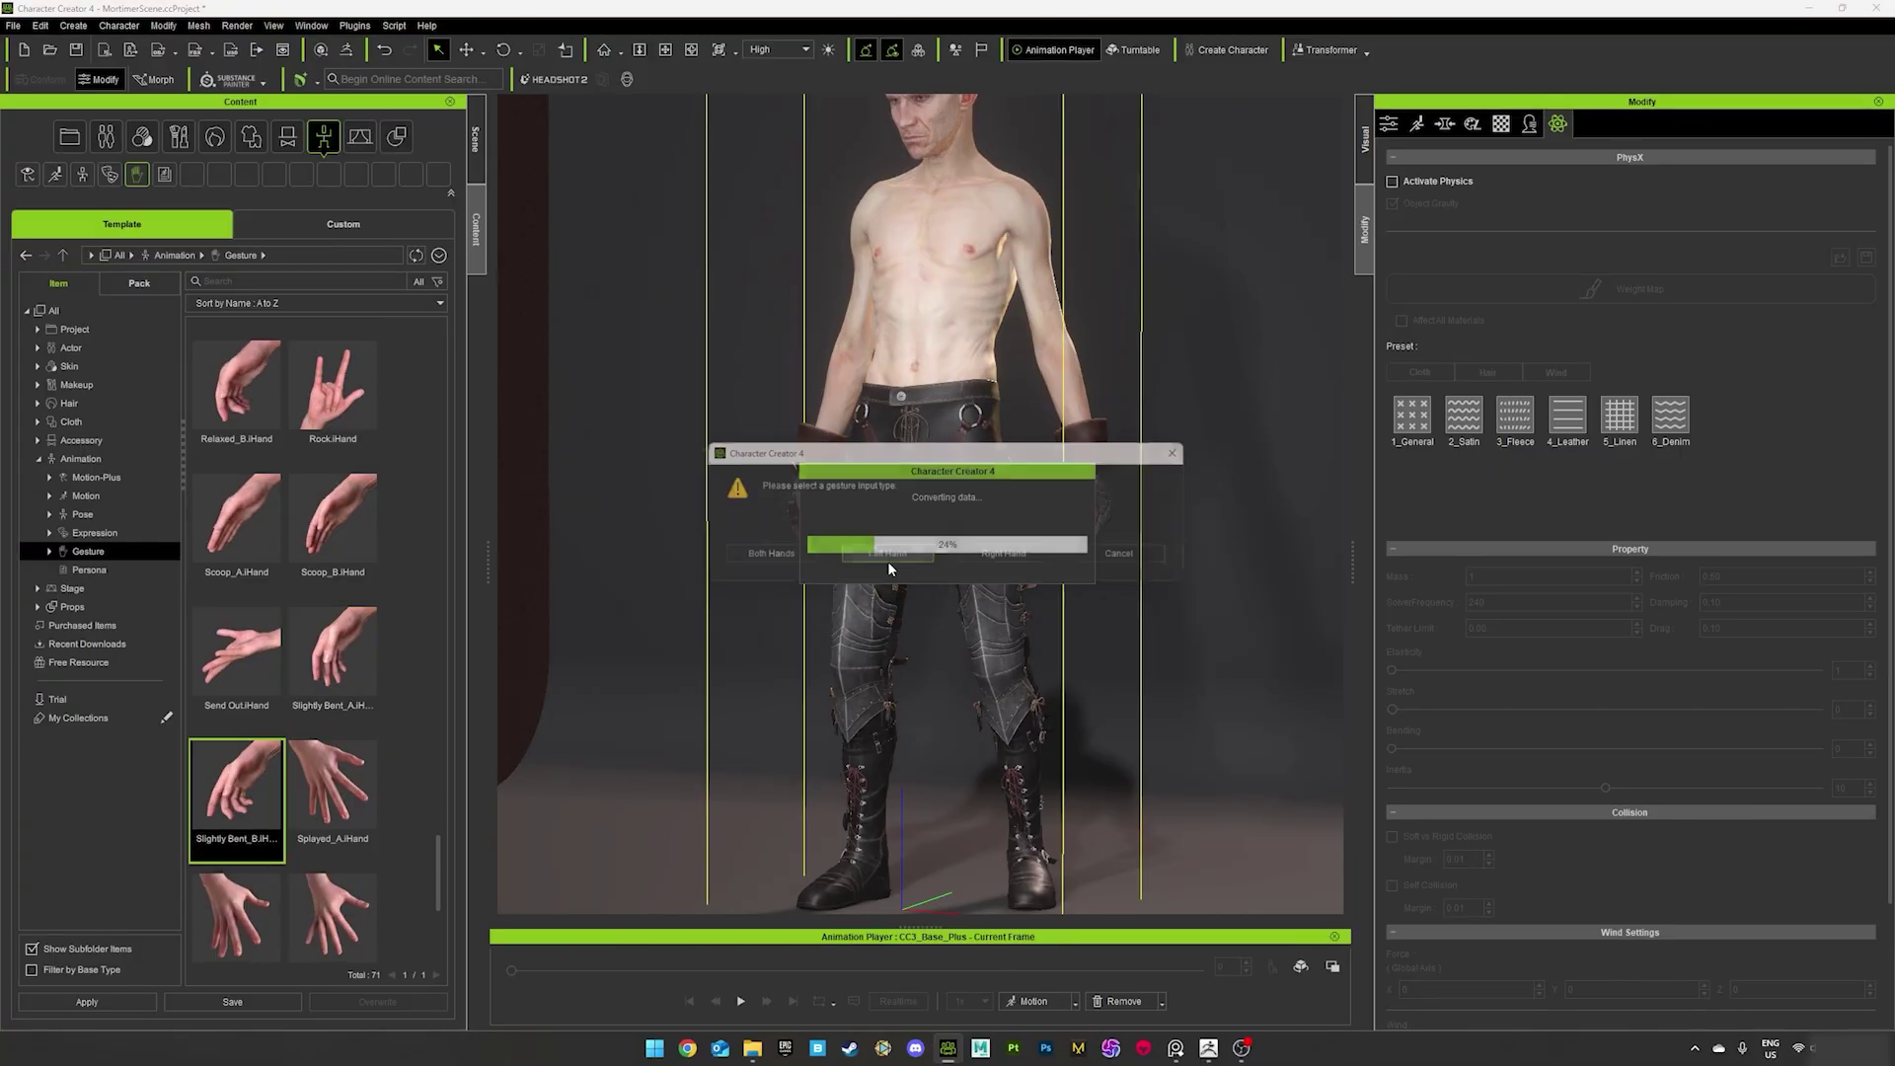
right_click_drag(987, 651, 1182, 674)
- Try two more gestures from earlier in the gesture library and inspect the gloves from other angles
scroll(438, 740, "down", 3)
scroll(1063, 640, "down", 2)
right_click_drag(1062, 639, 164, 669)
scroll(1340, 609, "up", 2)
scroll(316, 652, "up", 12)
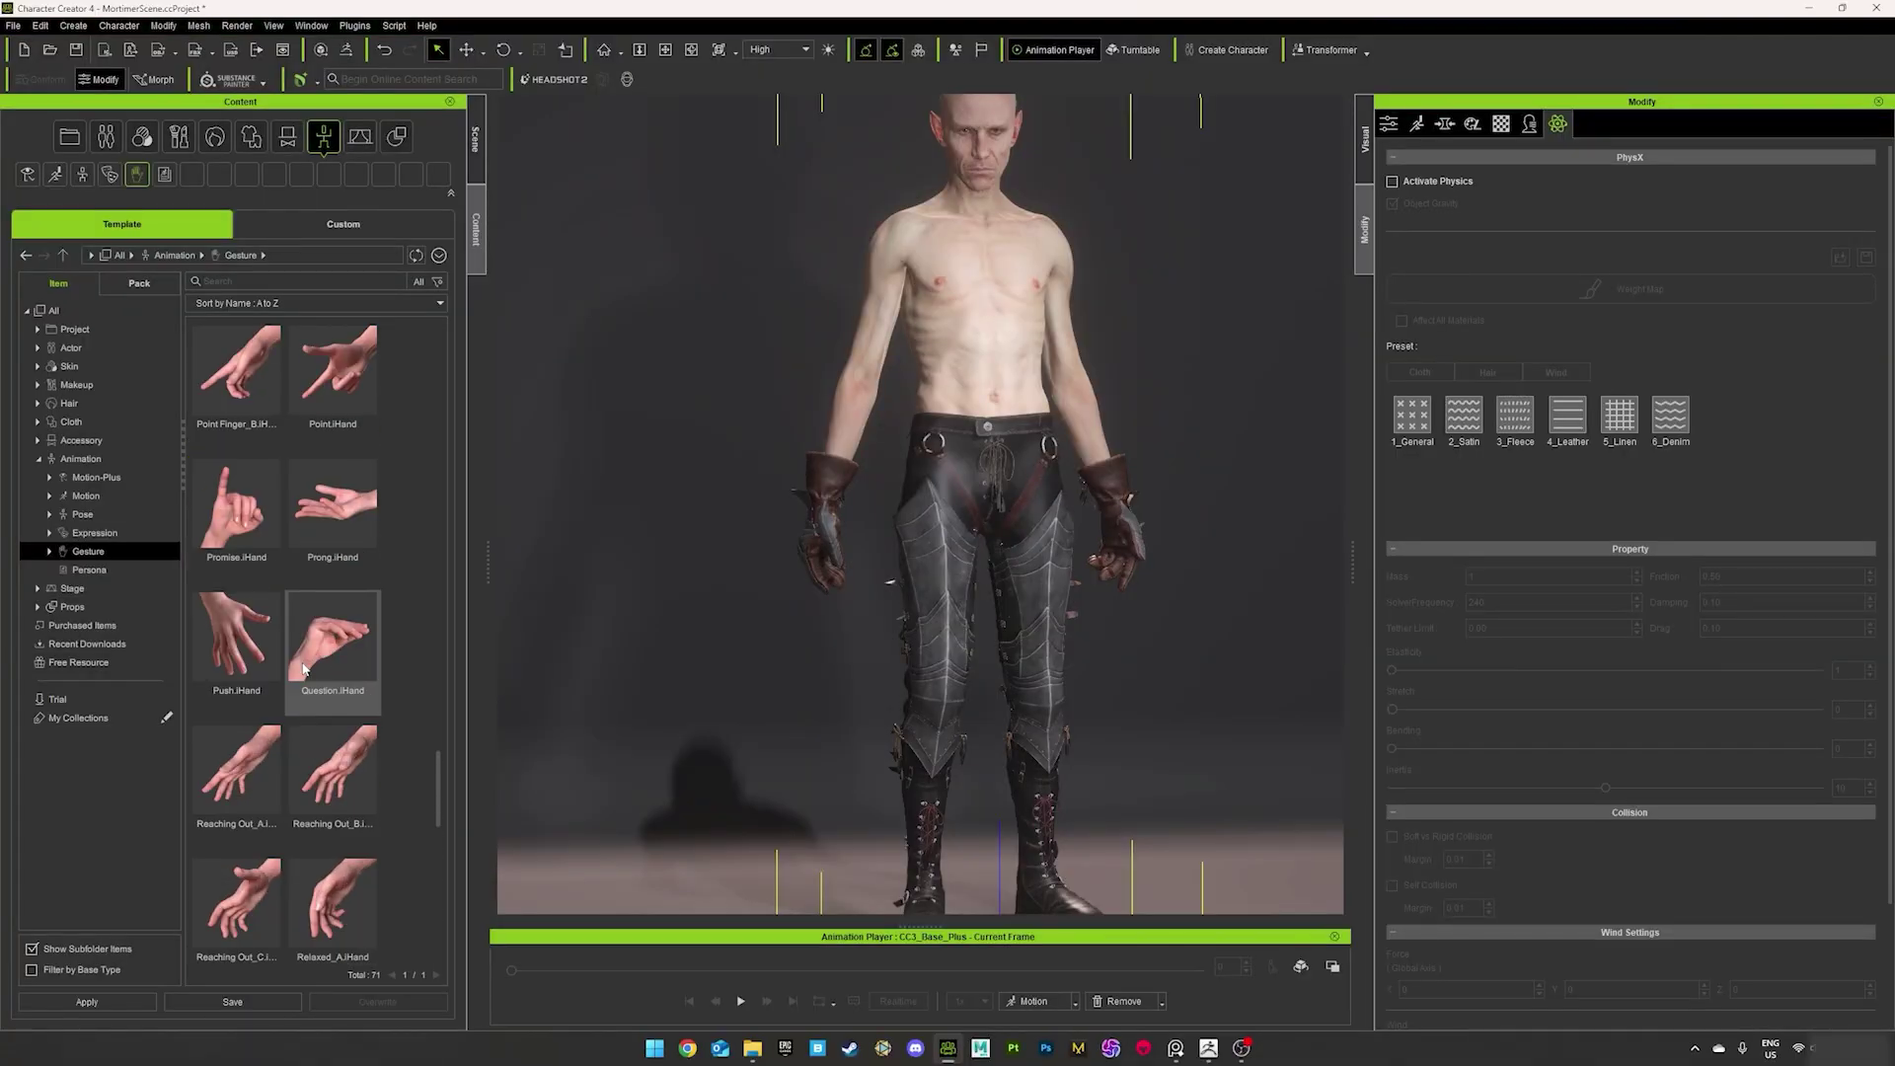
scroll(301, 664, "up", 2)
left_click_drag(237, 450, 951, 590)
right_click_drag(950, 591, 613, 583)
scroll(332, 474, "up", 2)
left_click_drag(333, 491, 918, 499)
right_click_drag(690, 612, 986, 554)
- Import the remaining upper-body armor through GoZ as cloth in the current pose, skipping the garments already on the character
scroll(1149, 670, "down", 2)
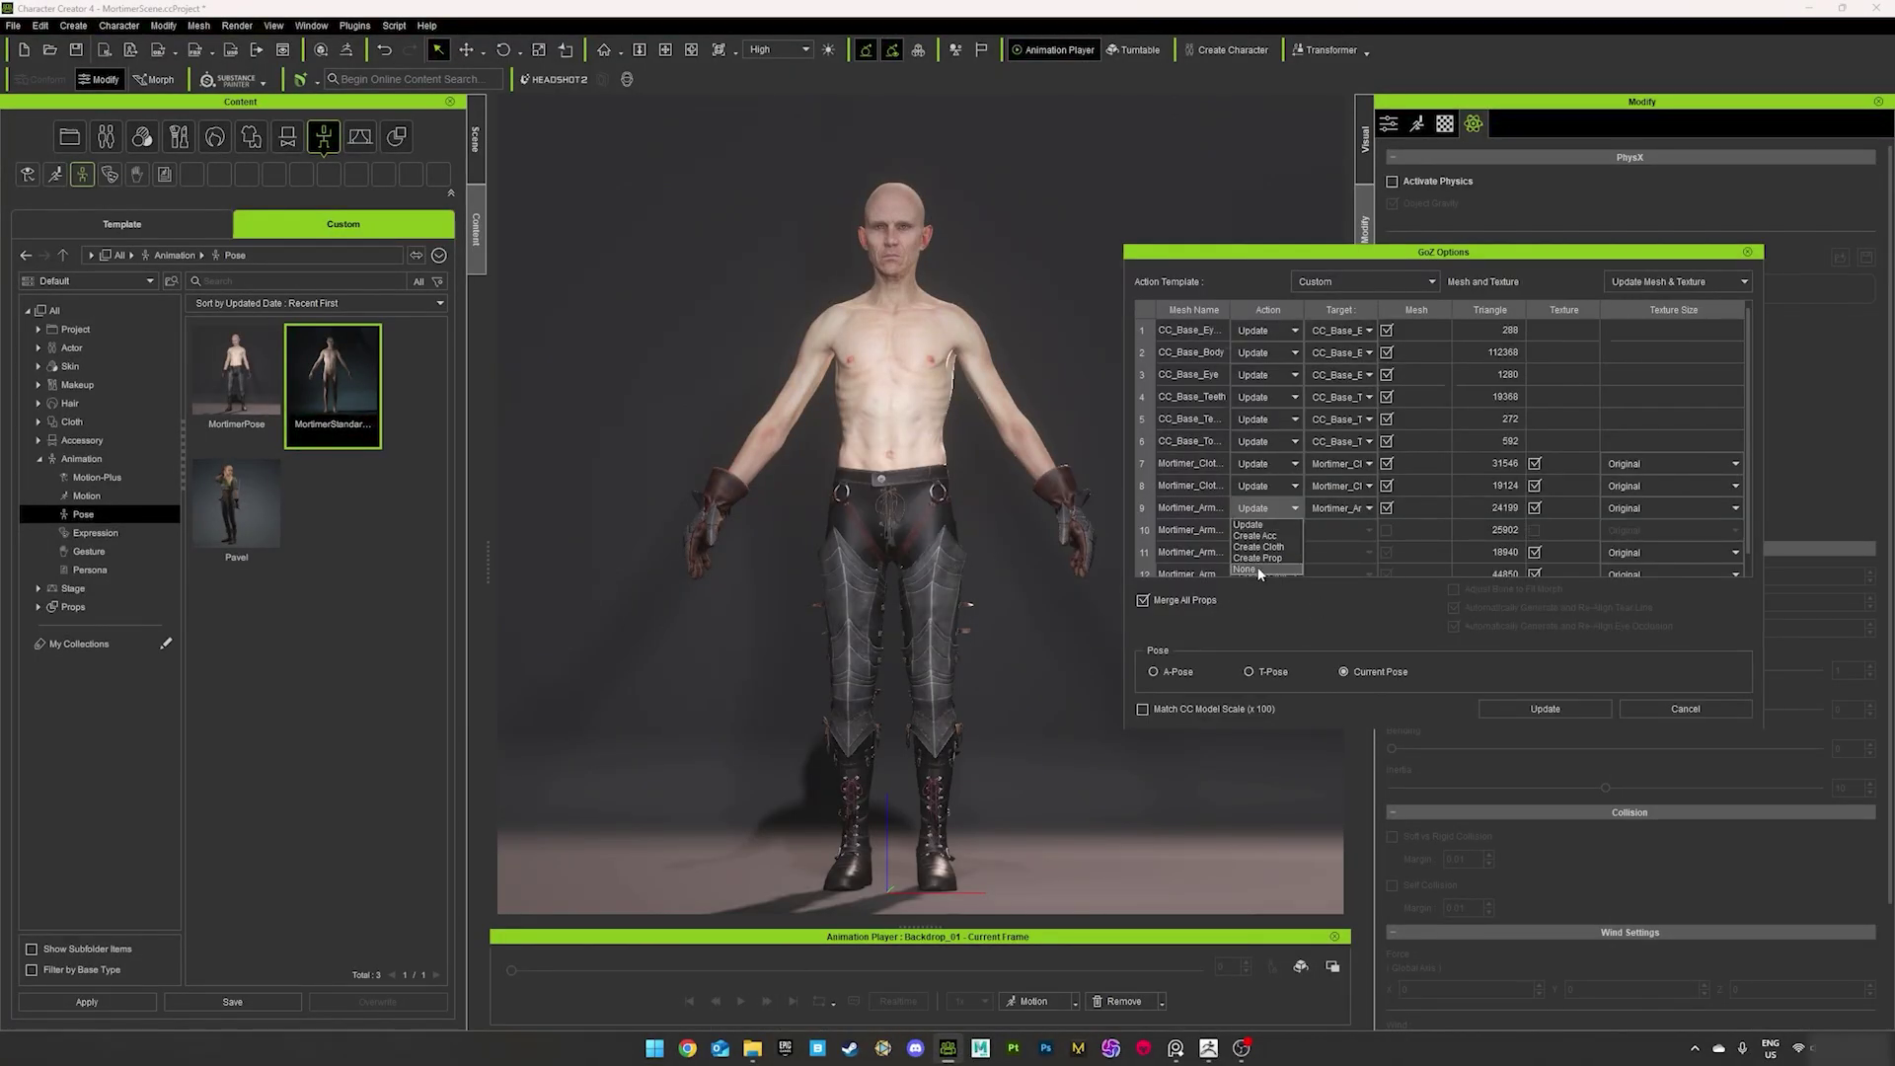
left_click(1493, 708)
- Play the male Walk_M motion on the armored character, inspect the collar and shoulder armor in side close-up, and scrub the stopped animation
left_click(1076, 1001)
mouse_move(1061, 842)
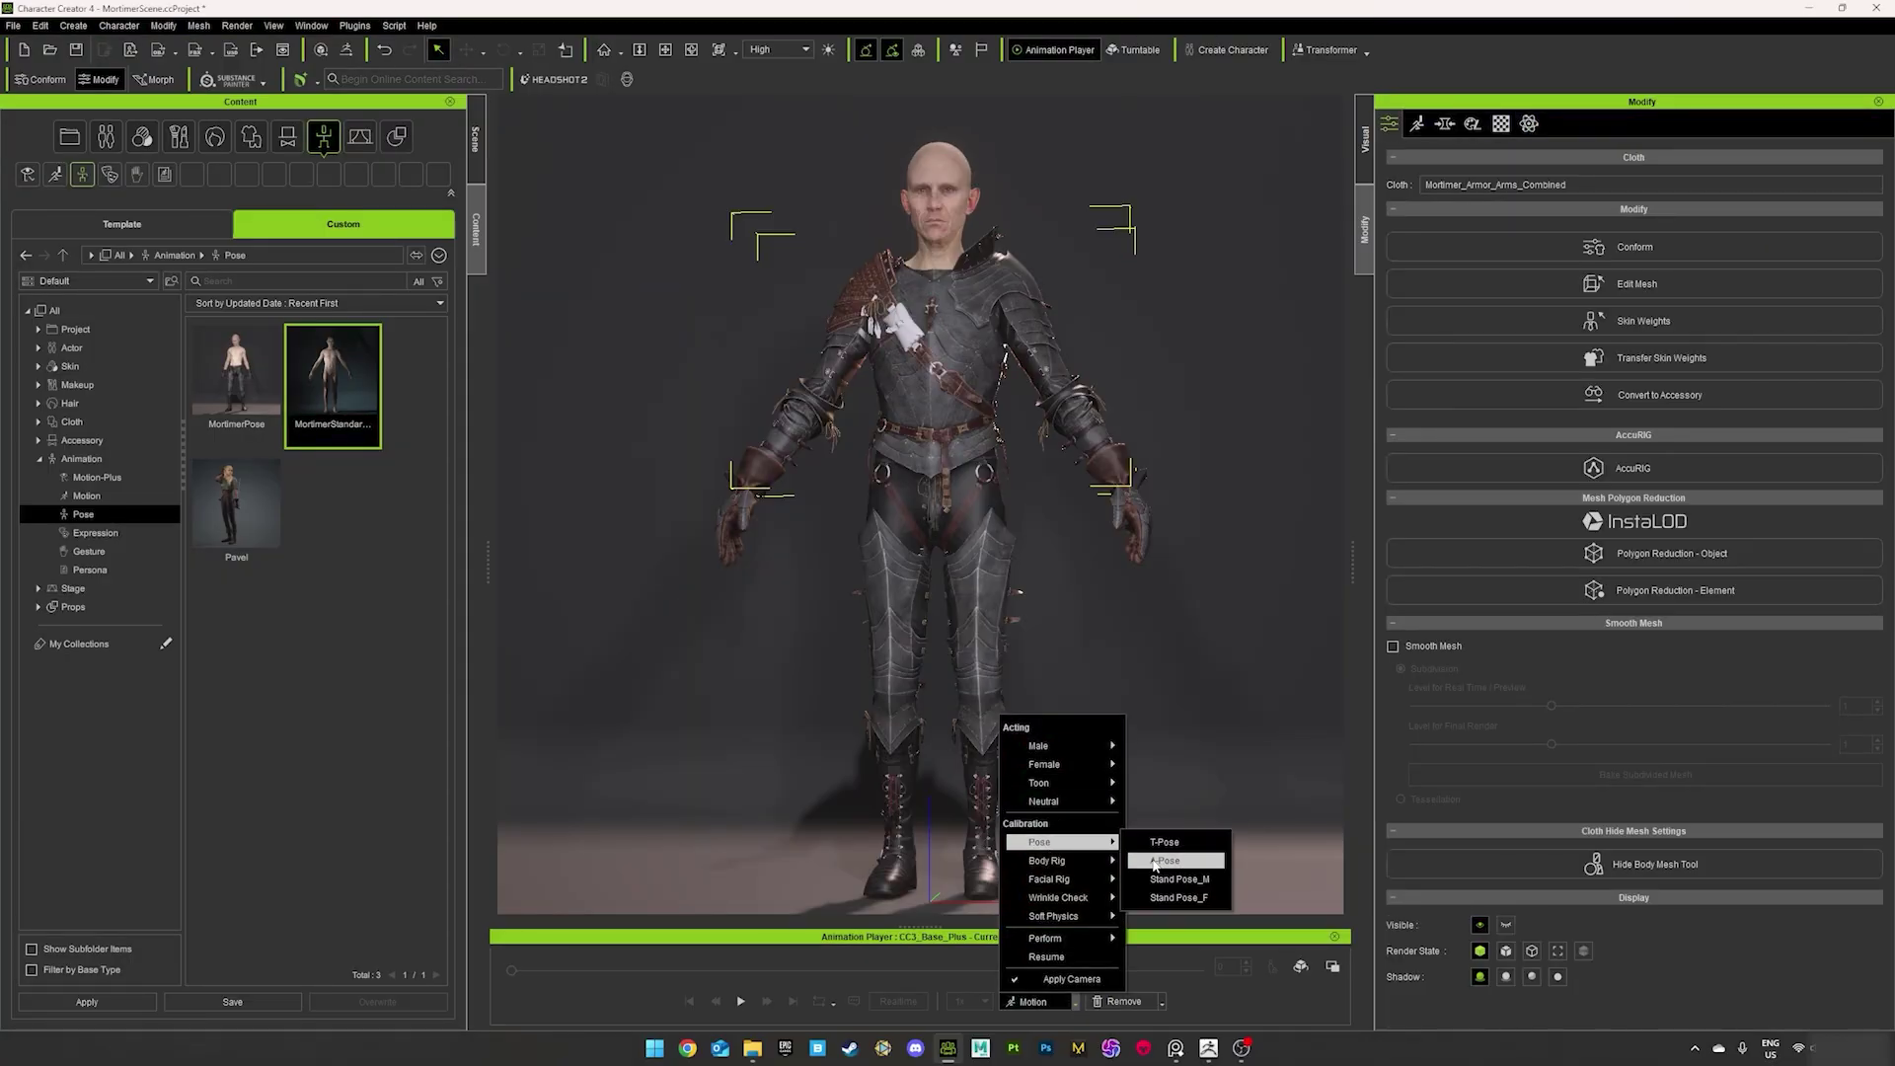
left_click(1166, 800)
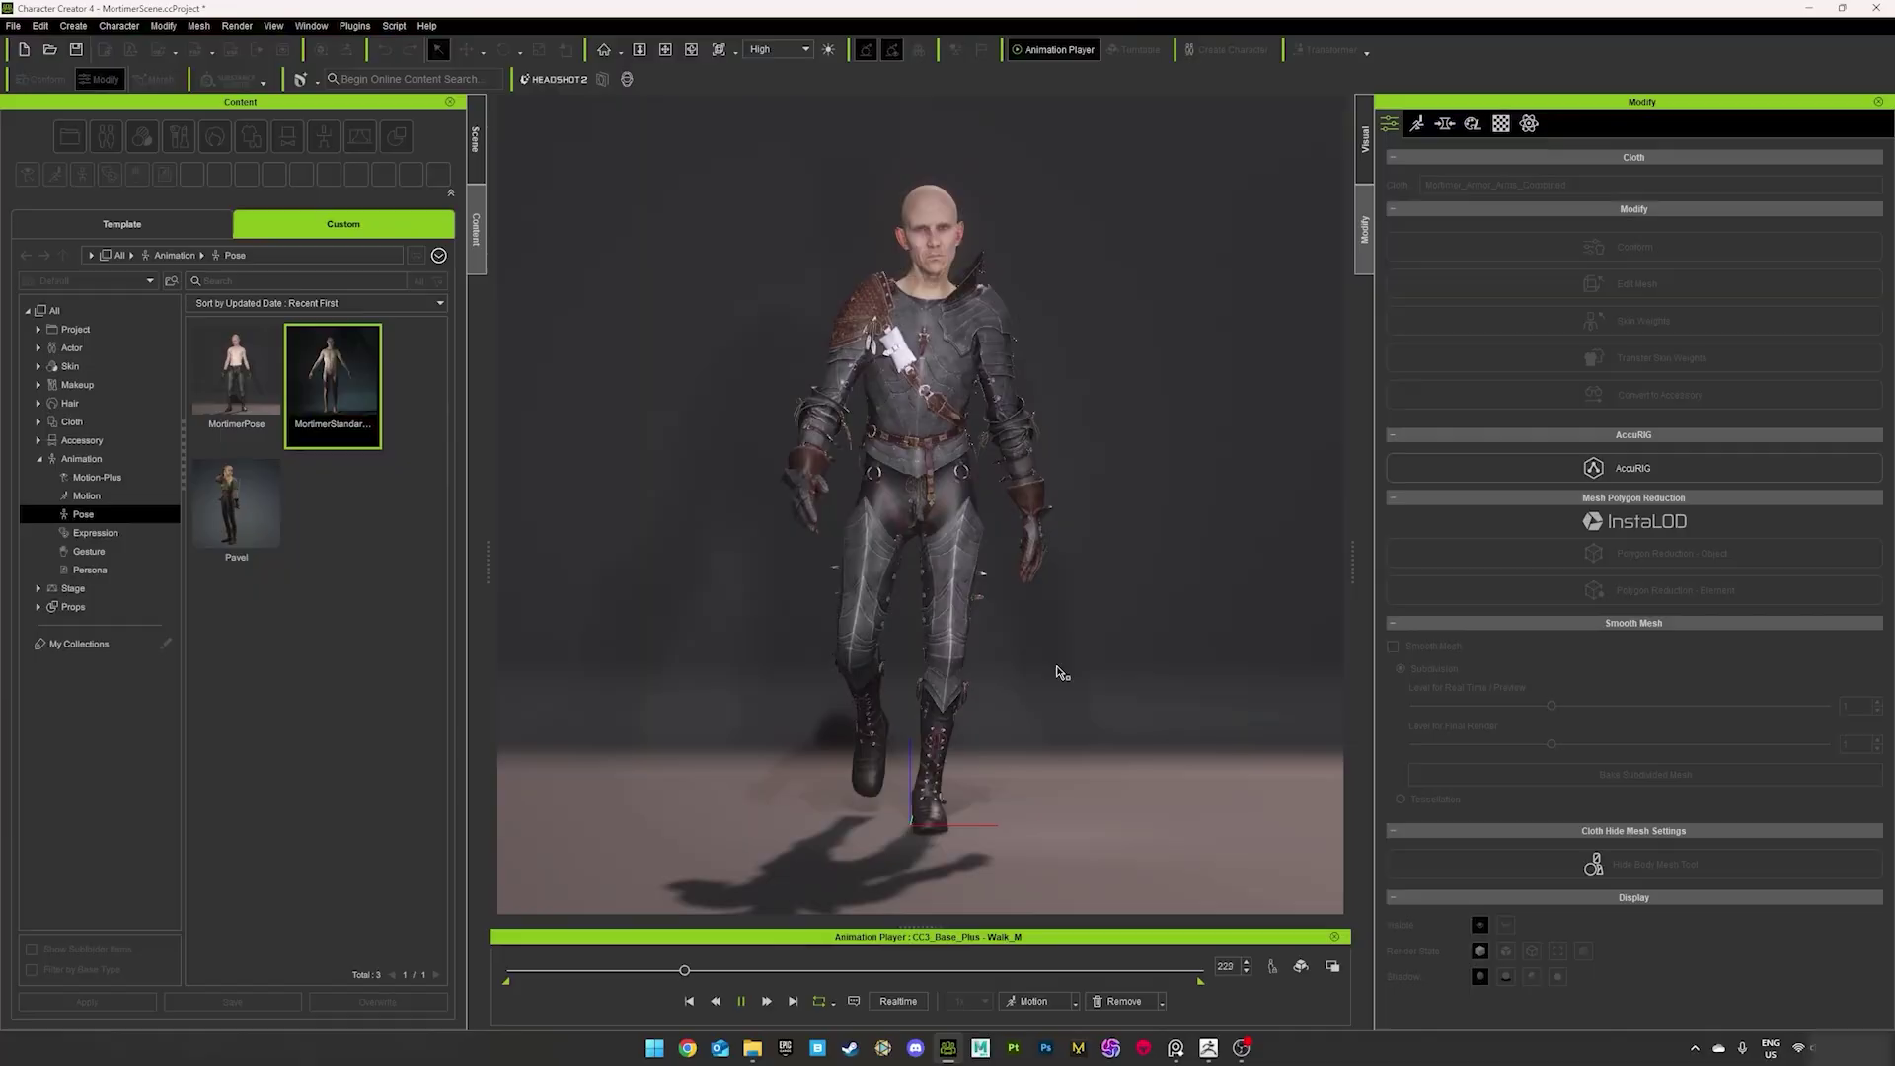
left_click_drag(916, 643, 731, 632, "alt")
scroll(1116, 405, "up", 6)
middle_click_drag(1164, 415, 1095, 488, "alt")
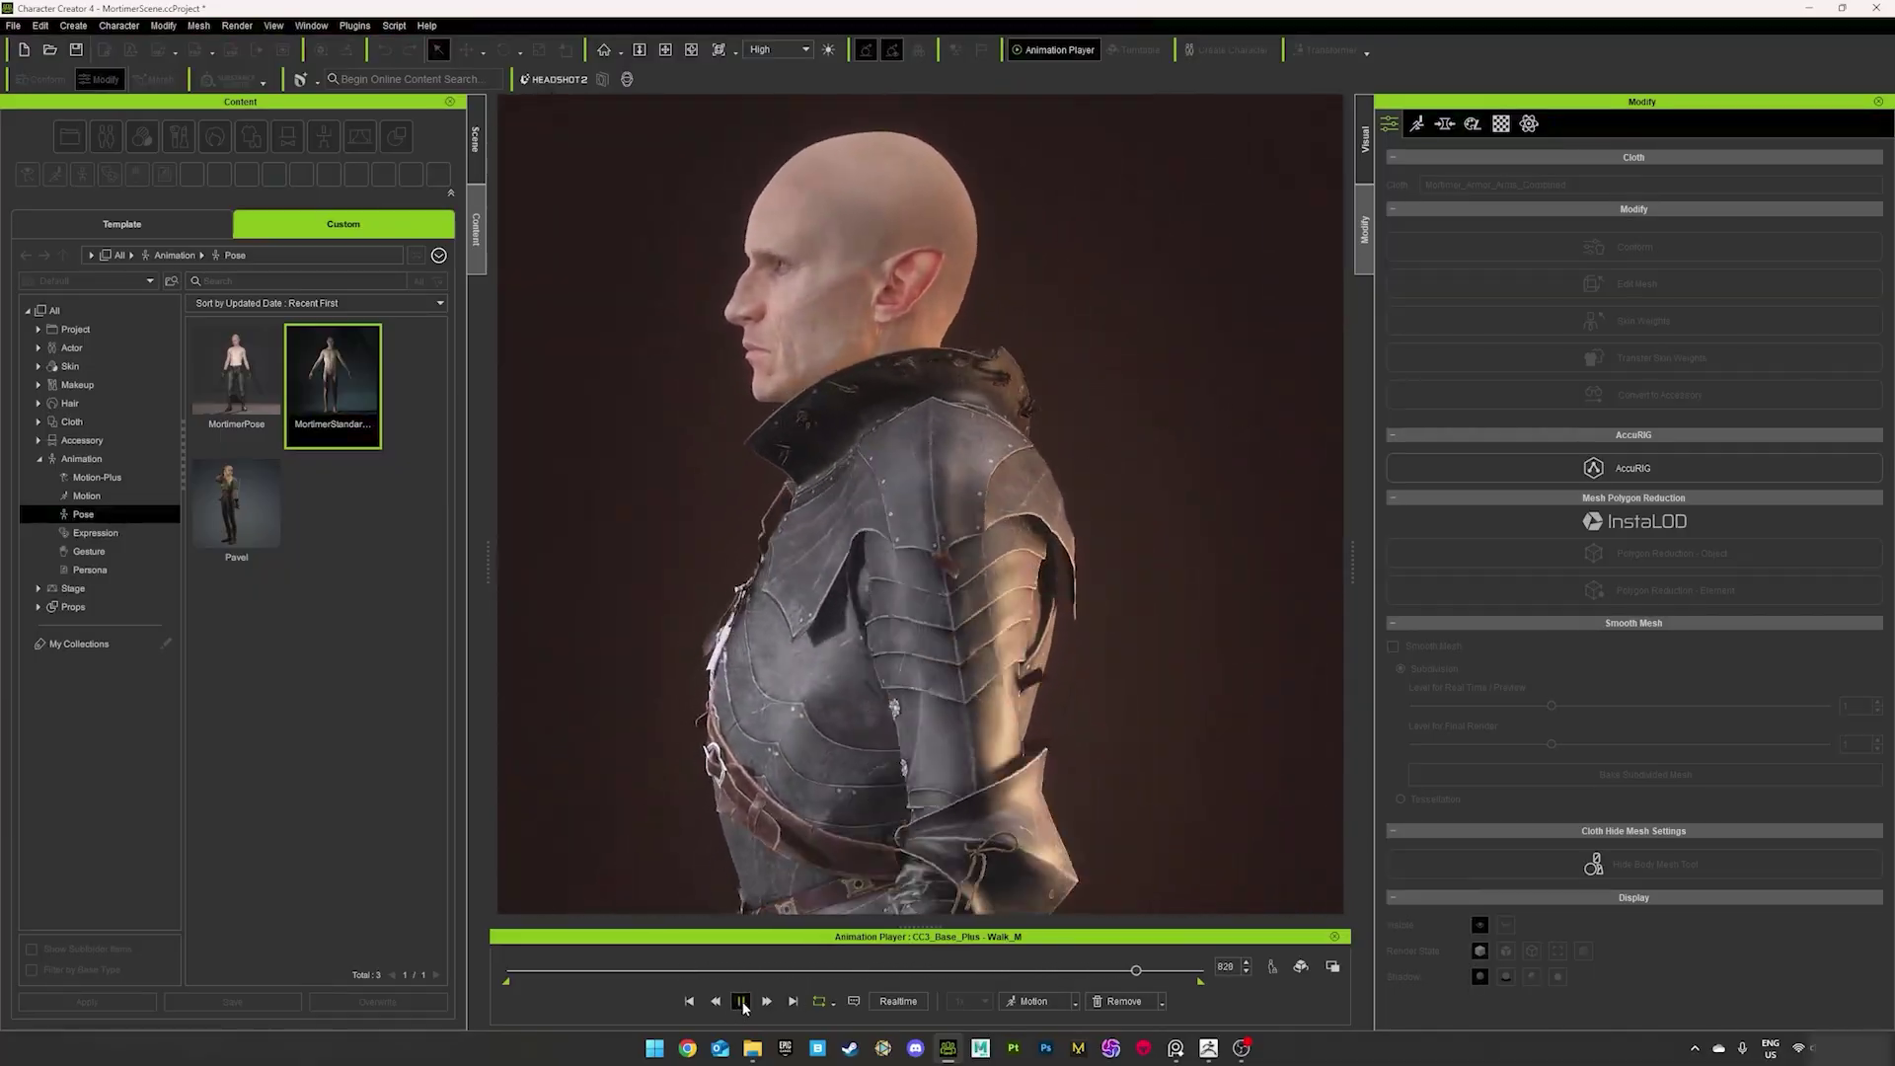
left_click(740, 1001)
left_click_drag(1145, 970, 781, 969)
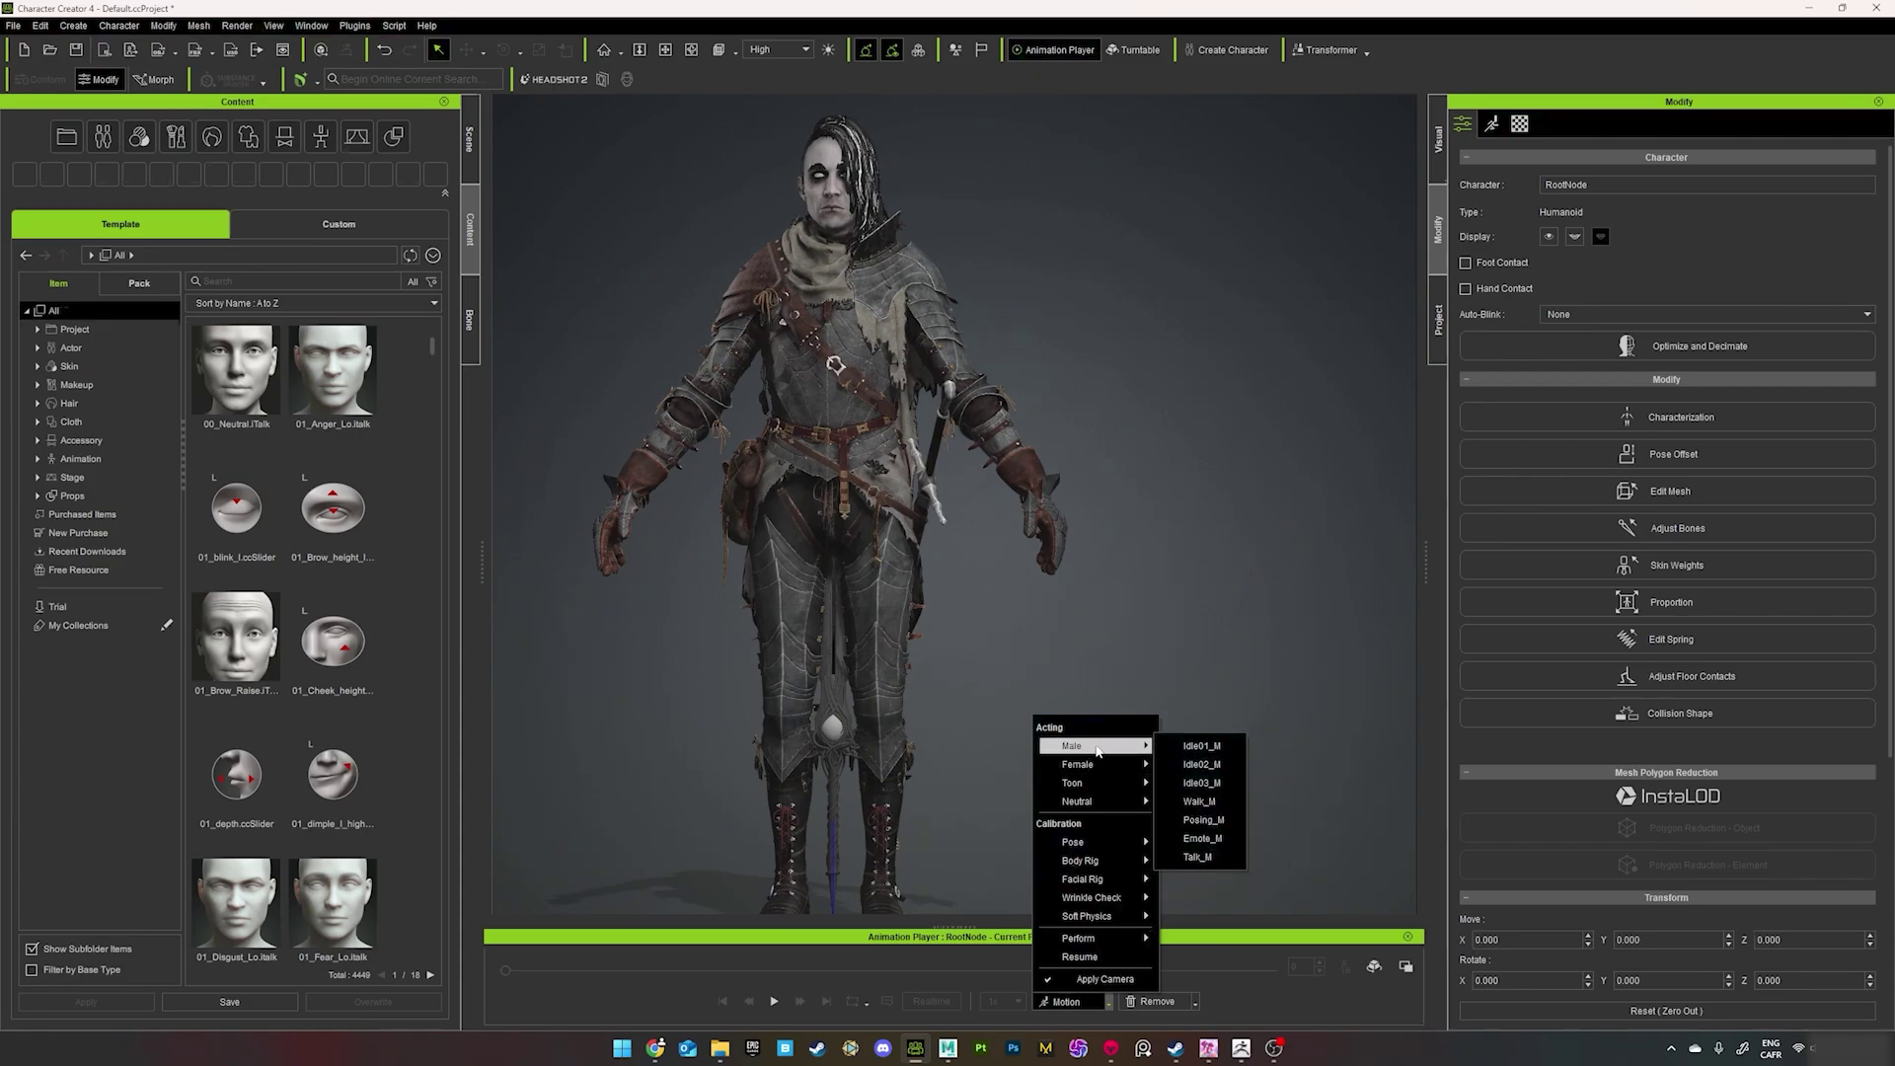
- Apply and play the male Walk_M motion on the fully dressed Mortimer with hair in the Default project
left_click(1199, 802)
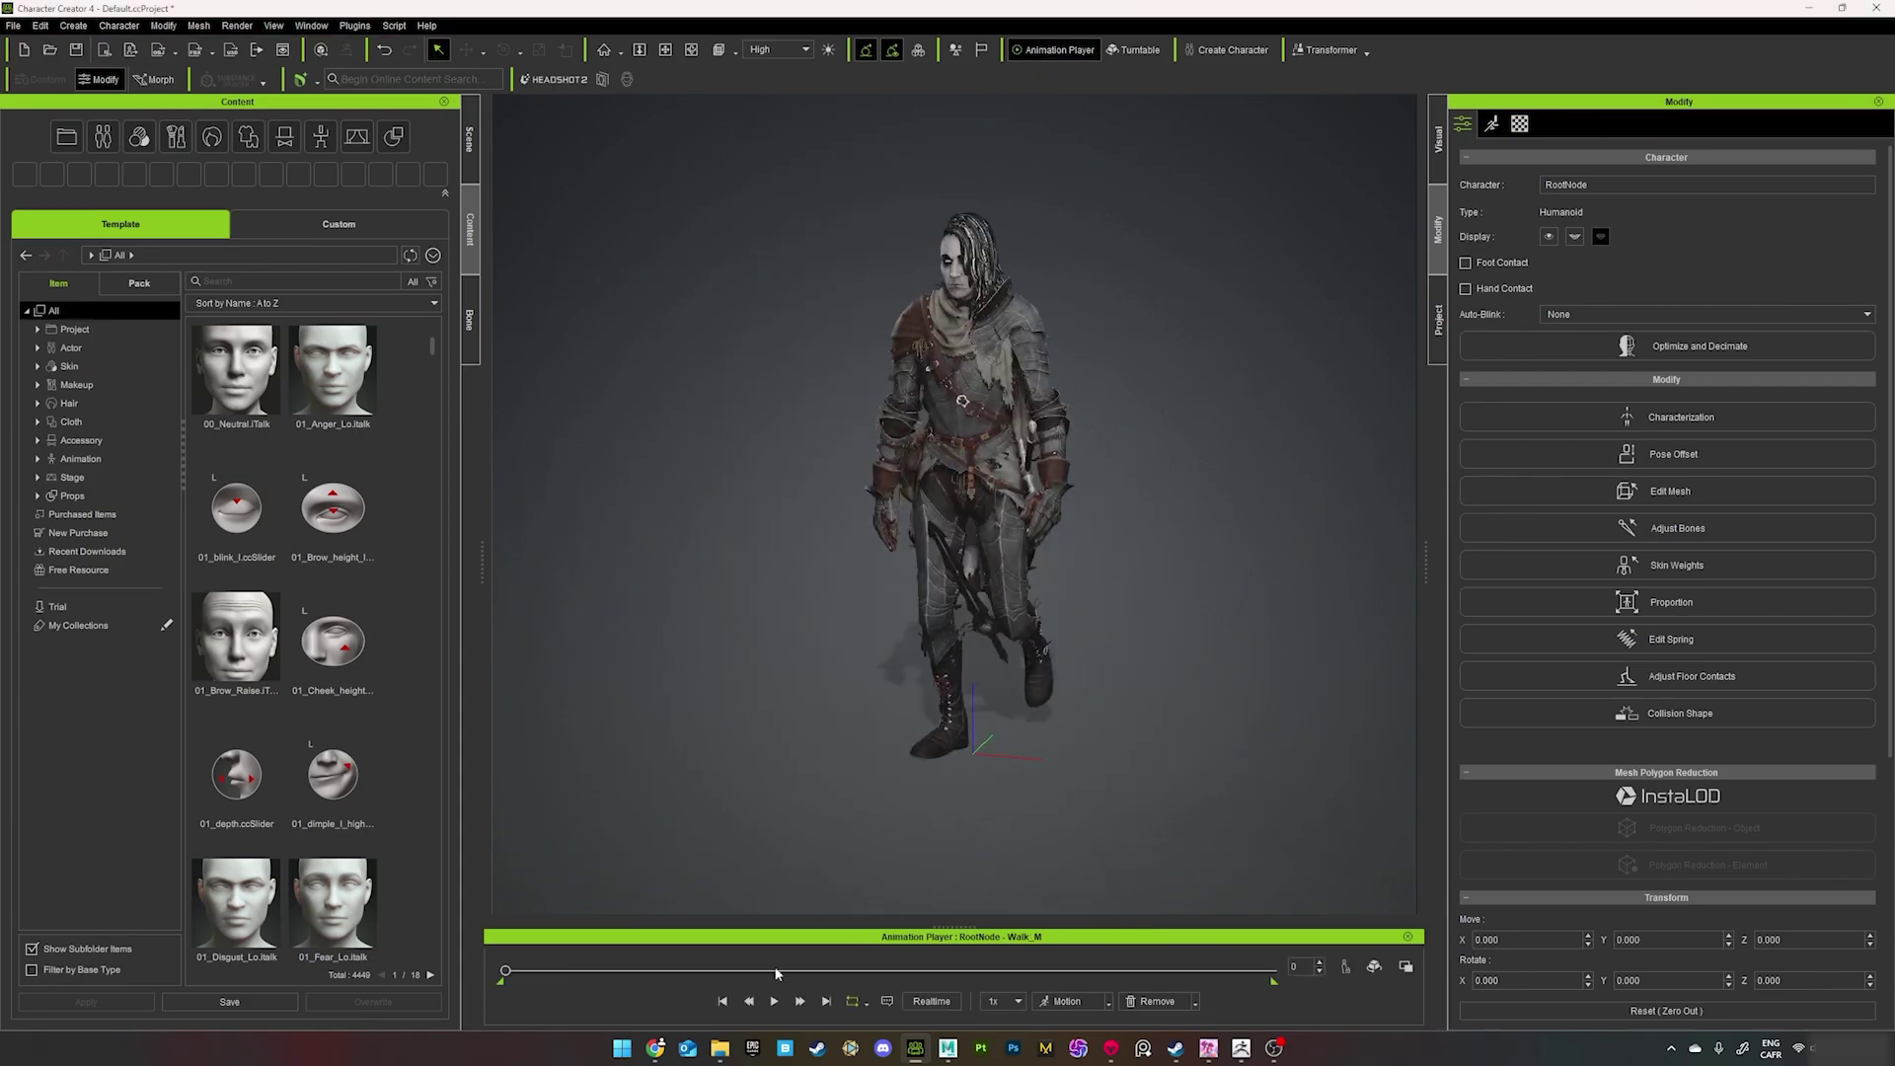
left_click(774, 1001)
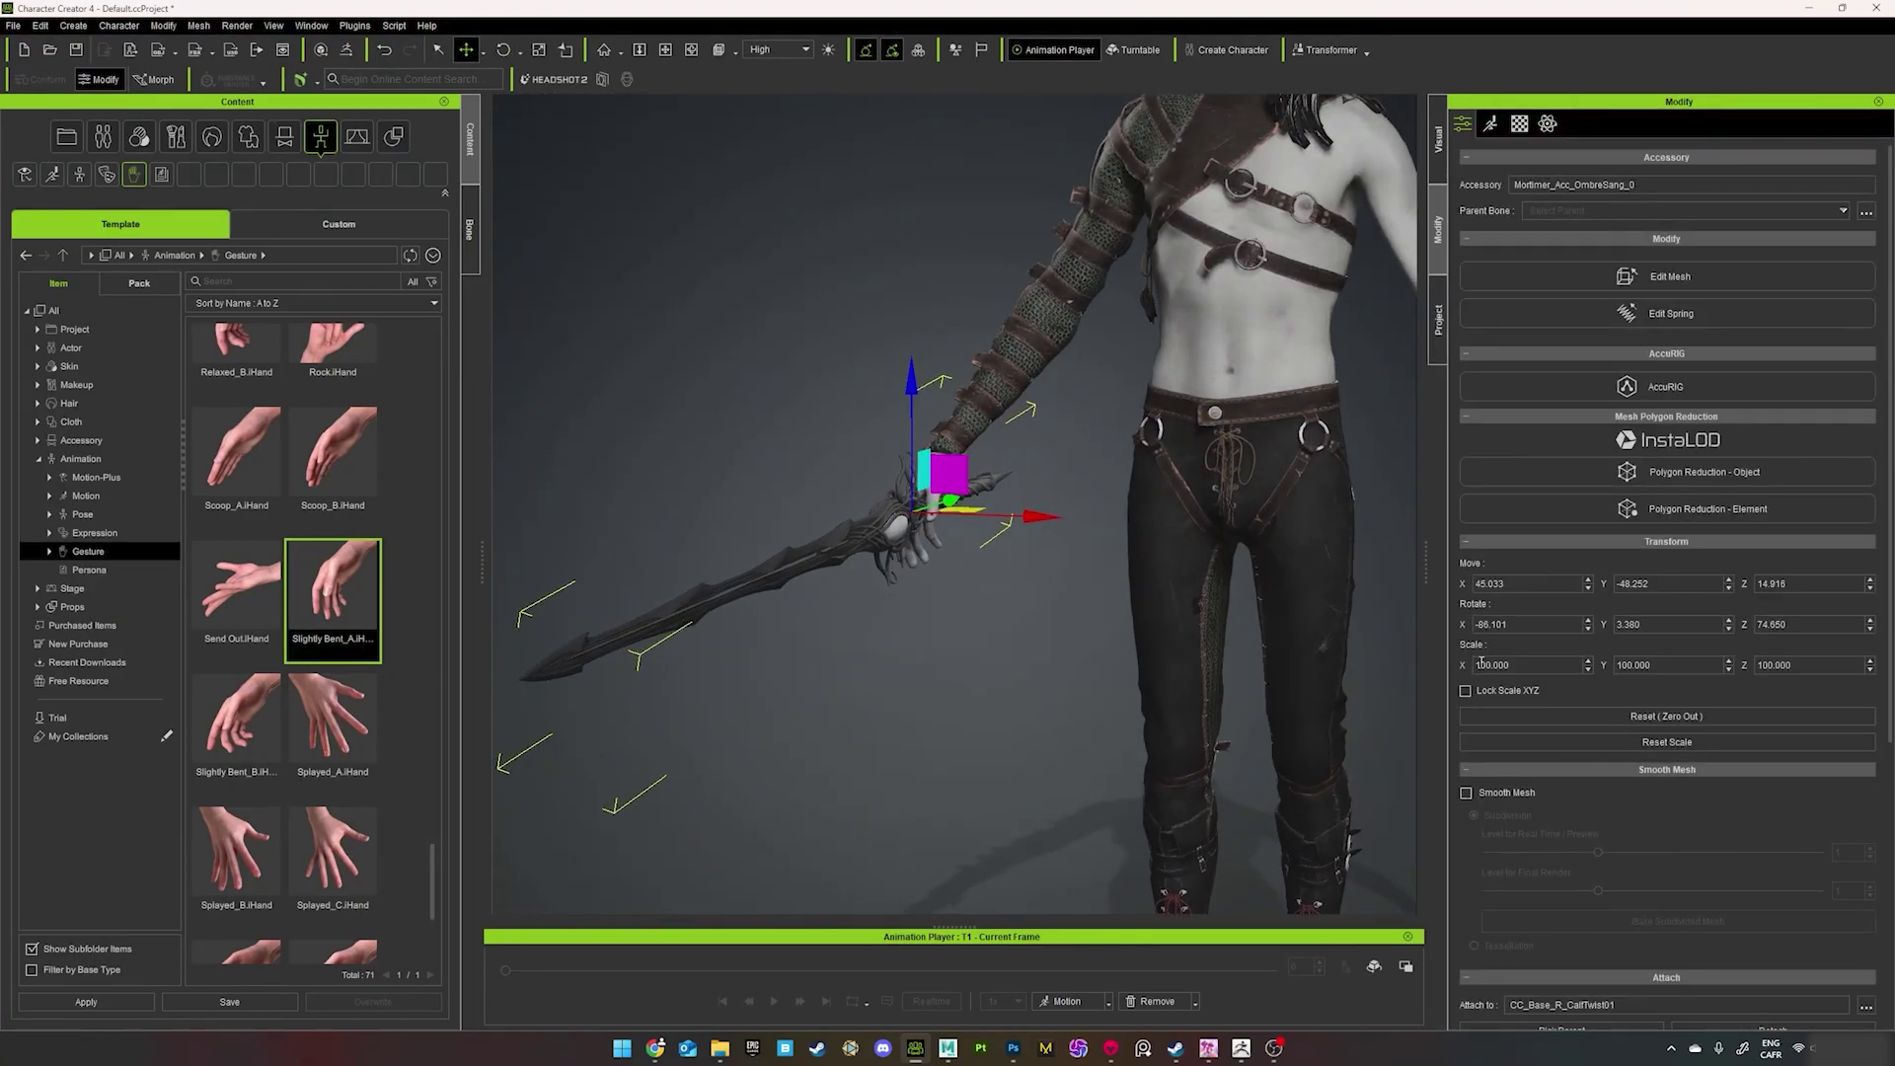
- Attach the Mortimer_Acc_OmbreSang_0 sword accessory to the CC_Base_R_Hand bone
scroll(1572, 837, "down", 5)
left_click(1590, 610)
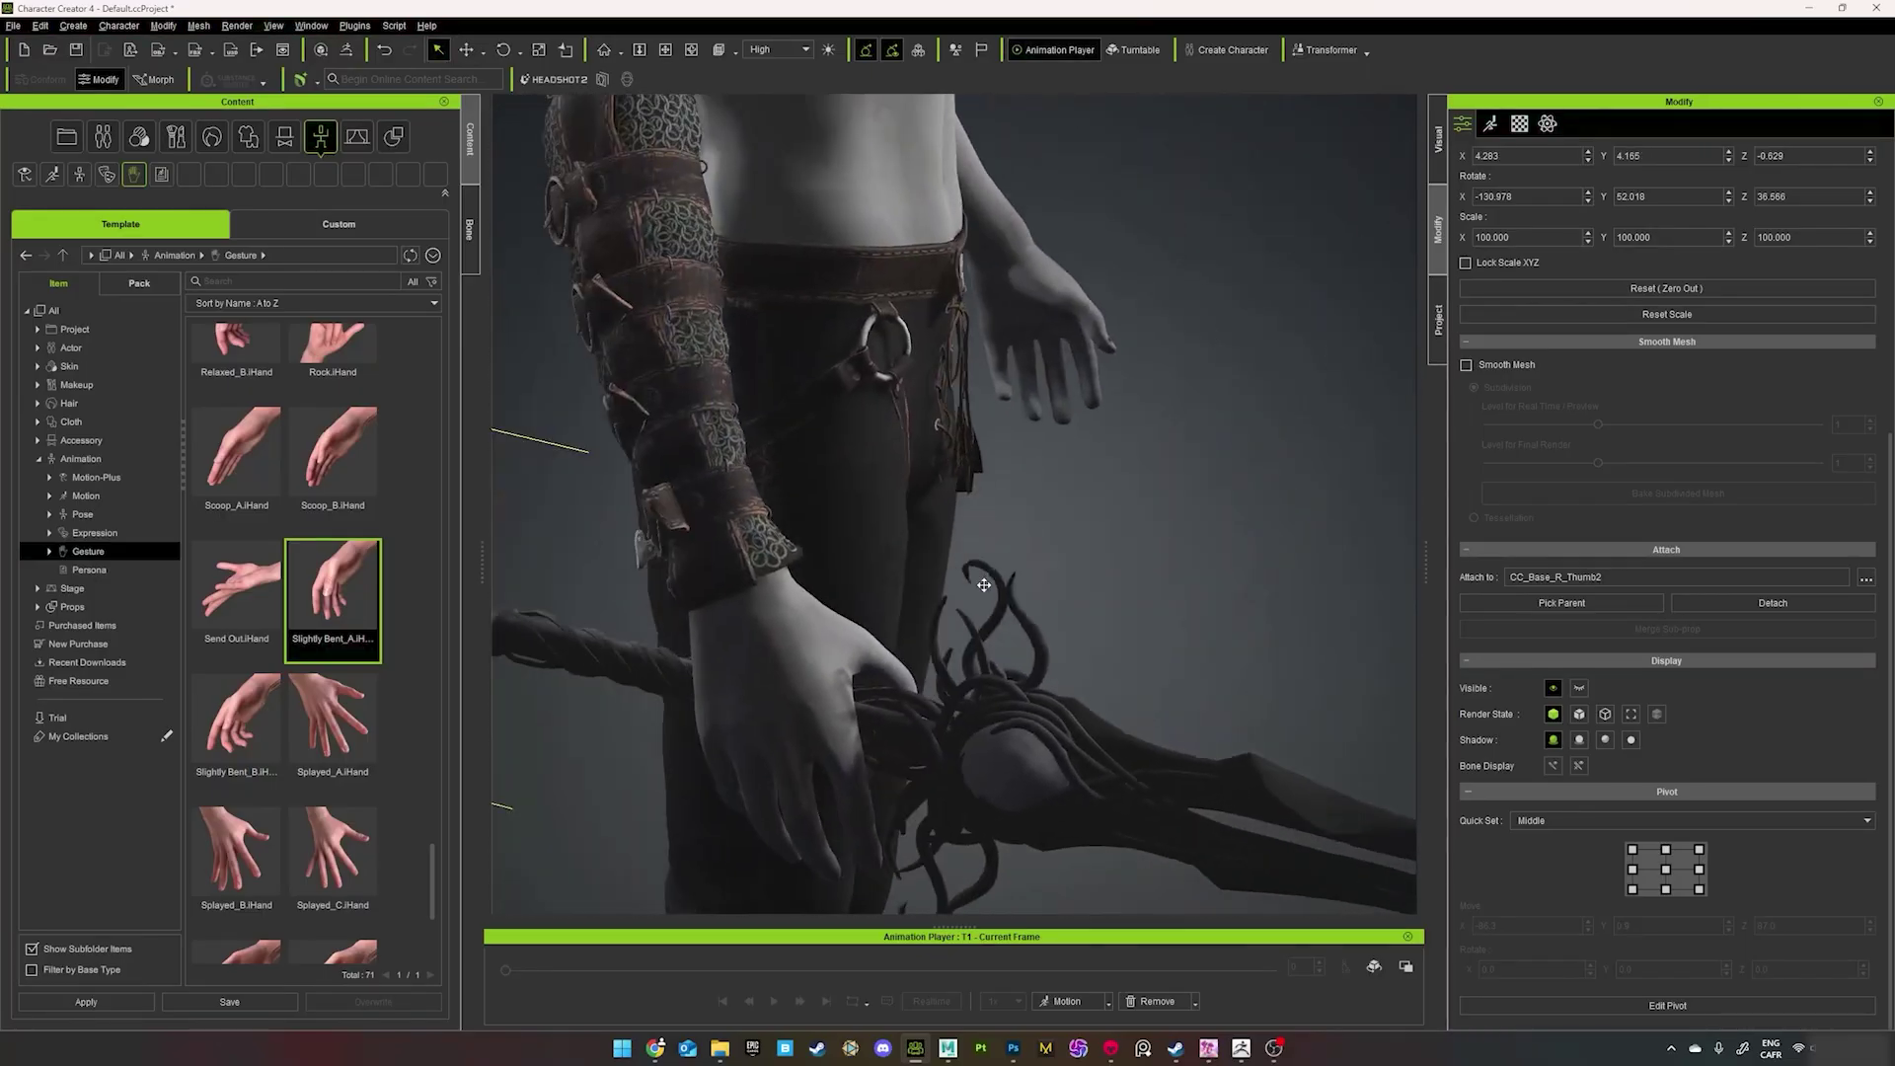
left_click(715, 653)
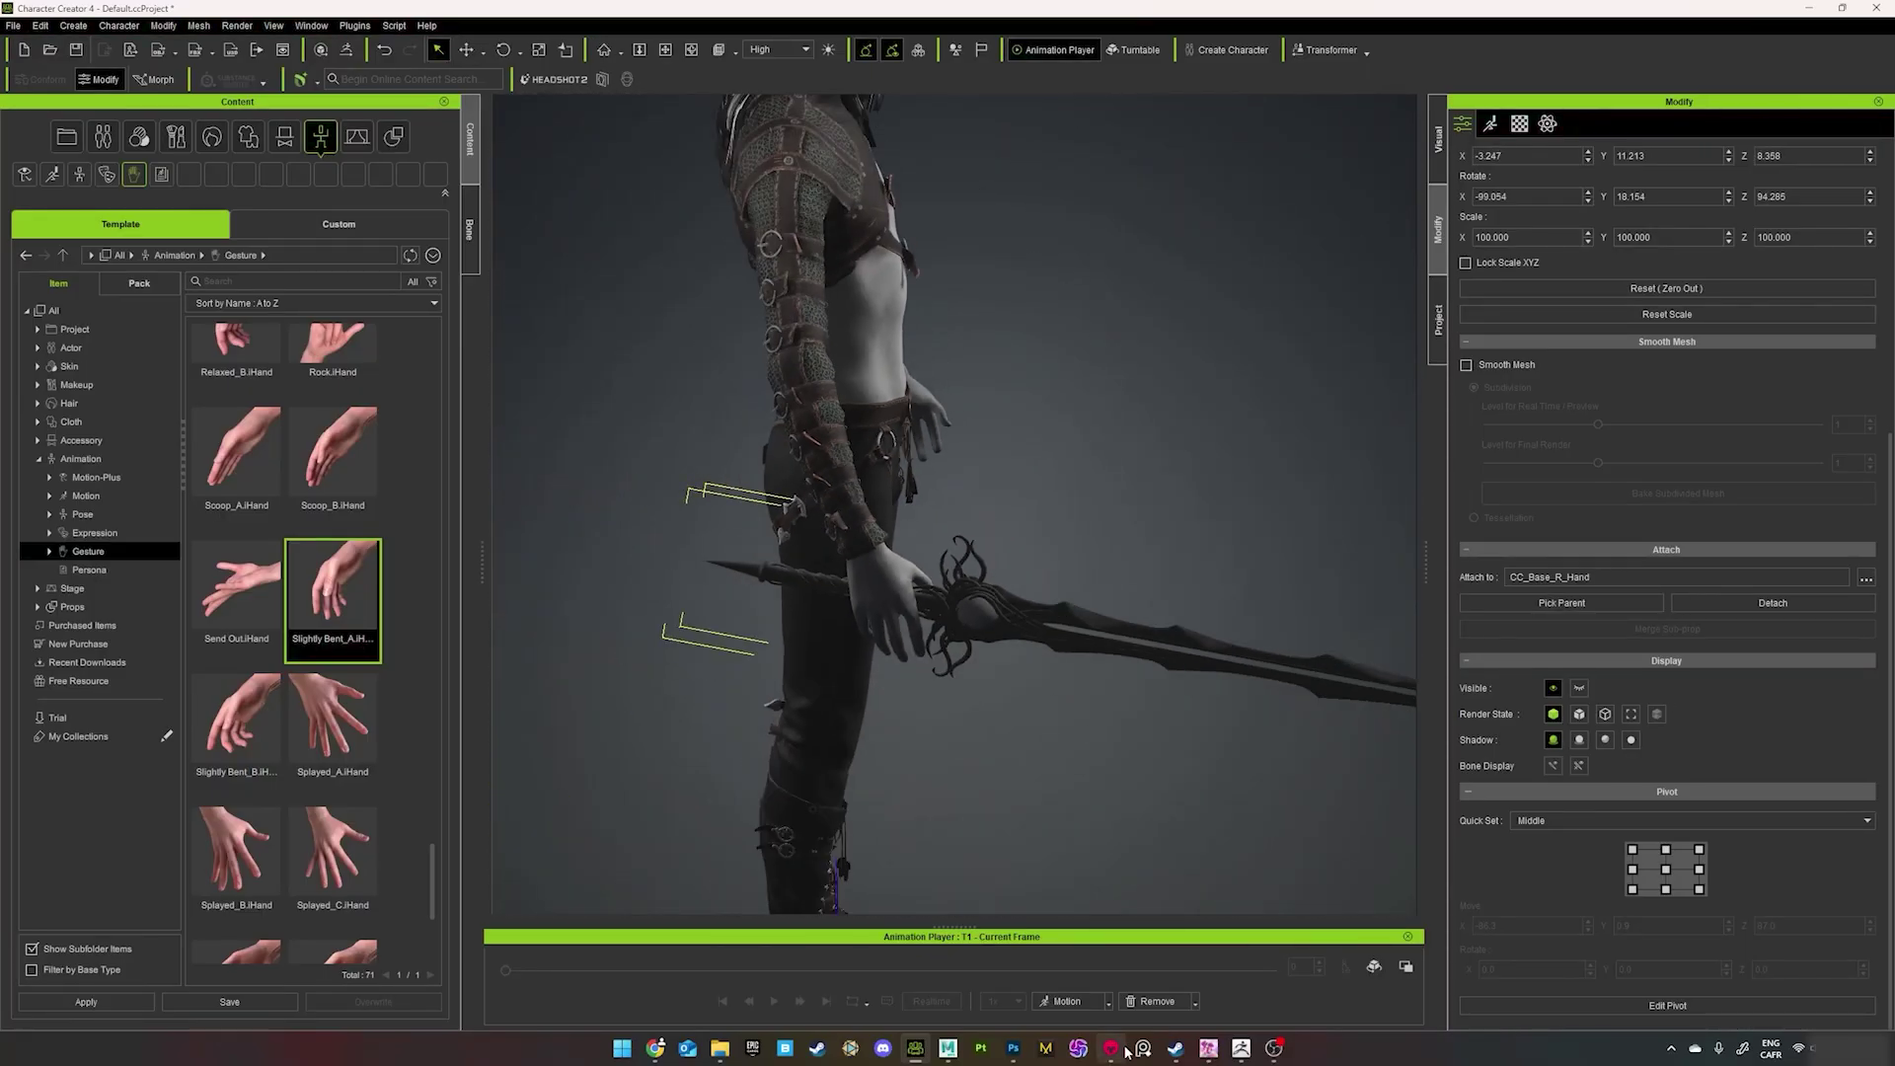
- Scrub the Walk_M motion on the T3 character to inspect the belt bag's skinning from several sides, and remove the animation
left_click(1204, 801)
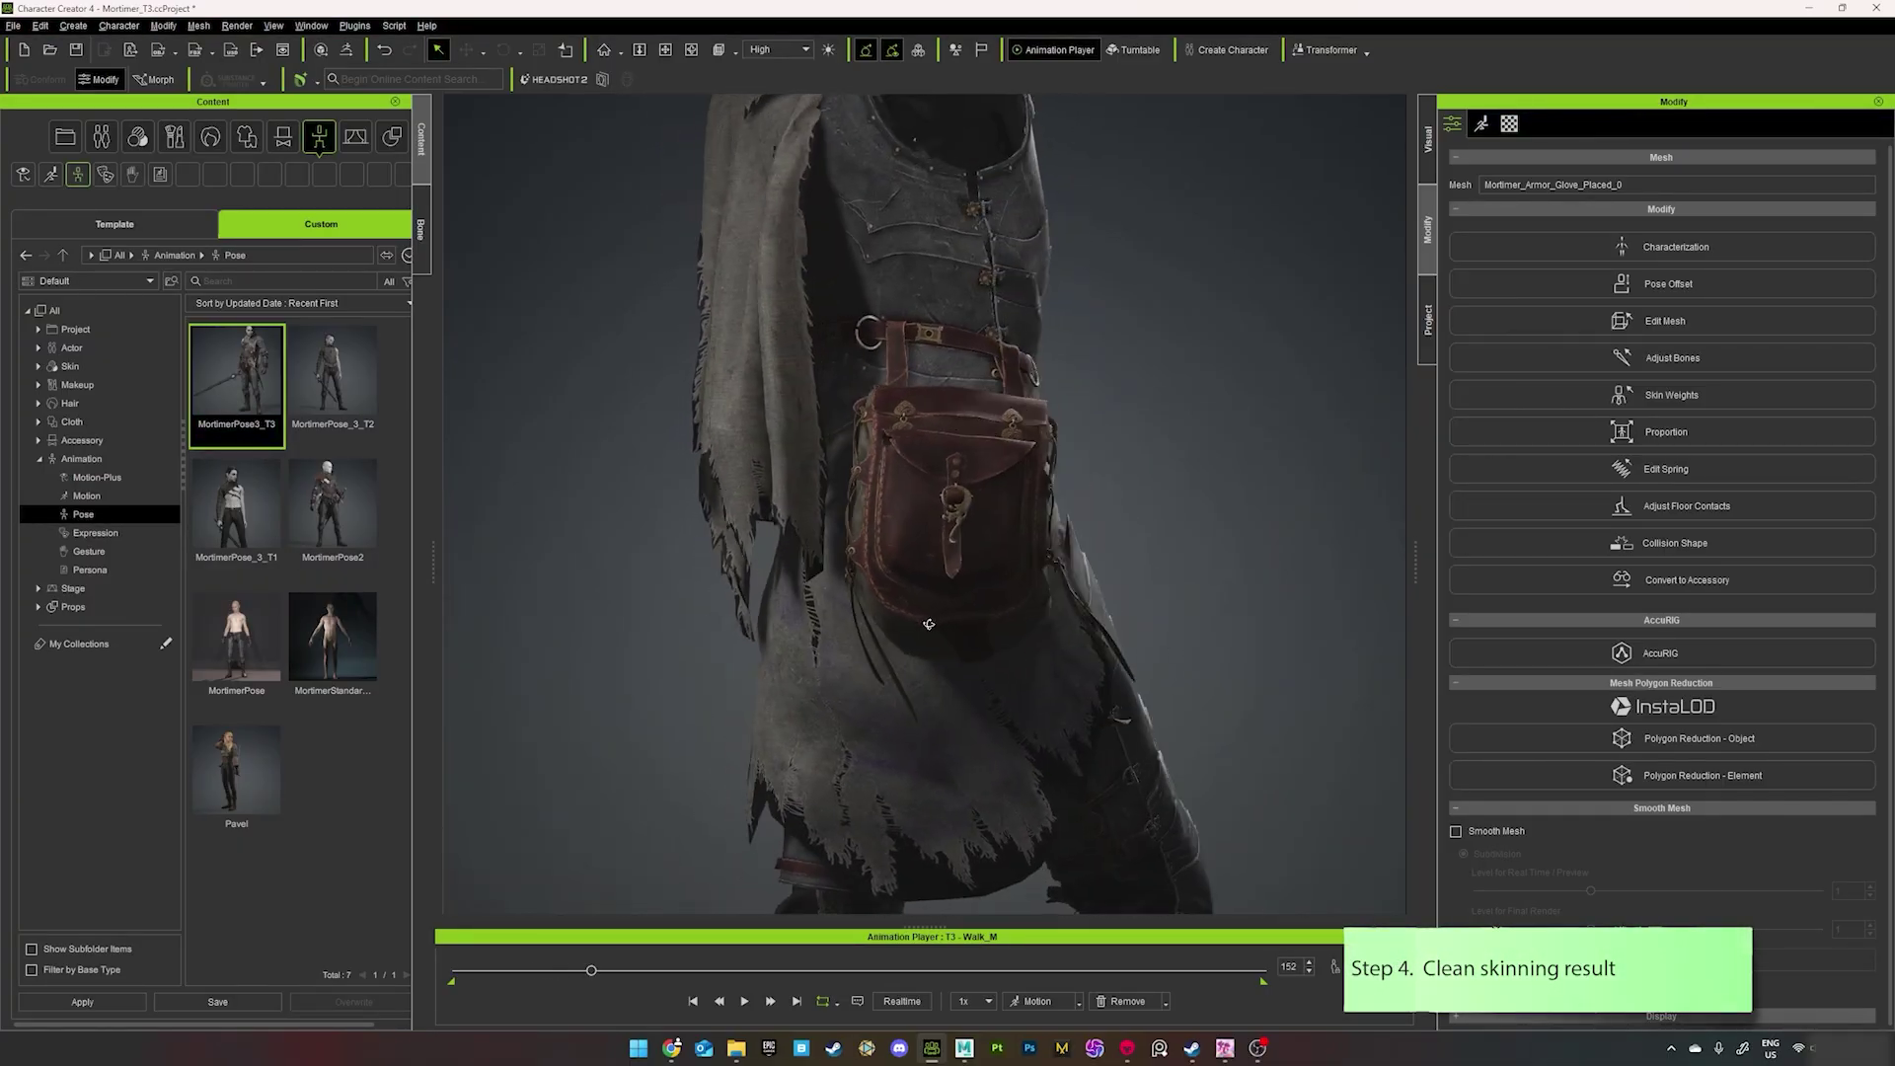
left_click(1673, 395)
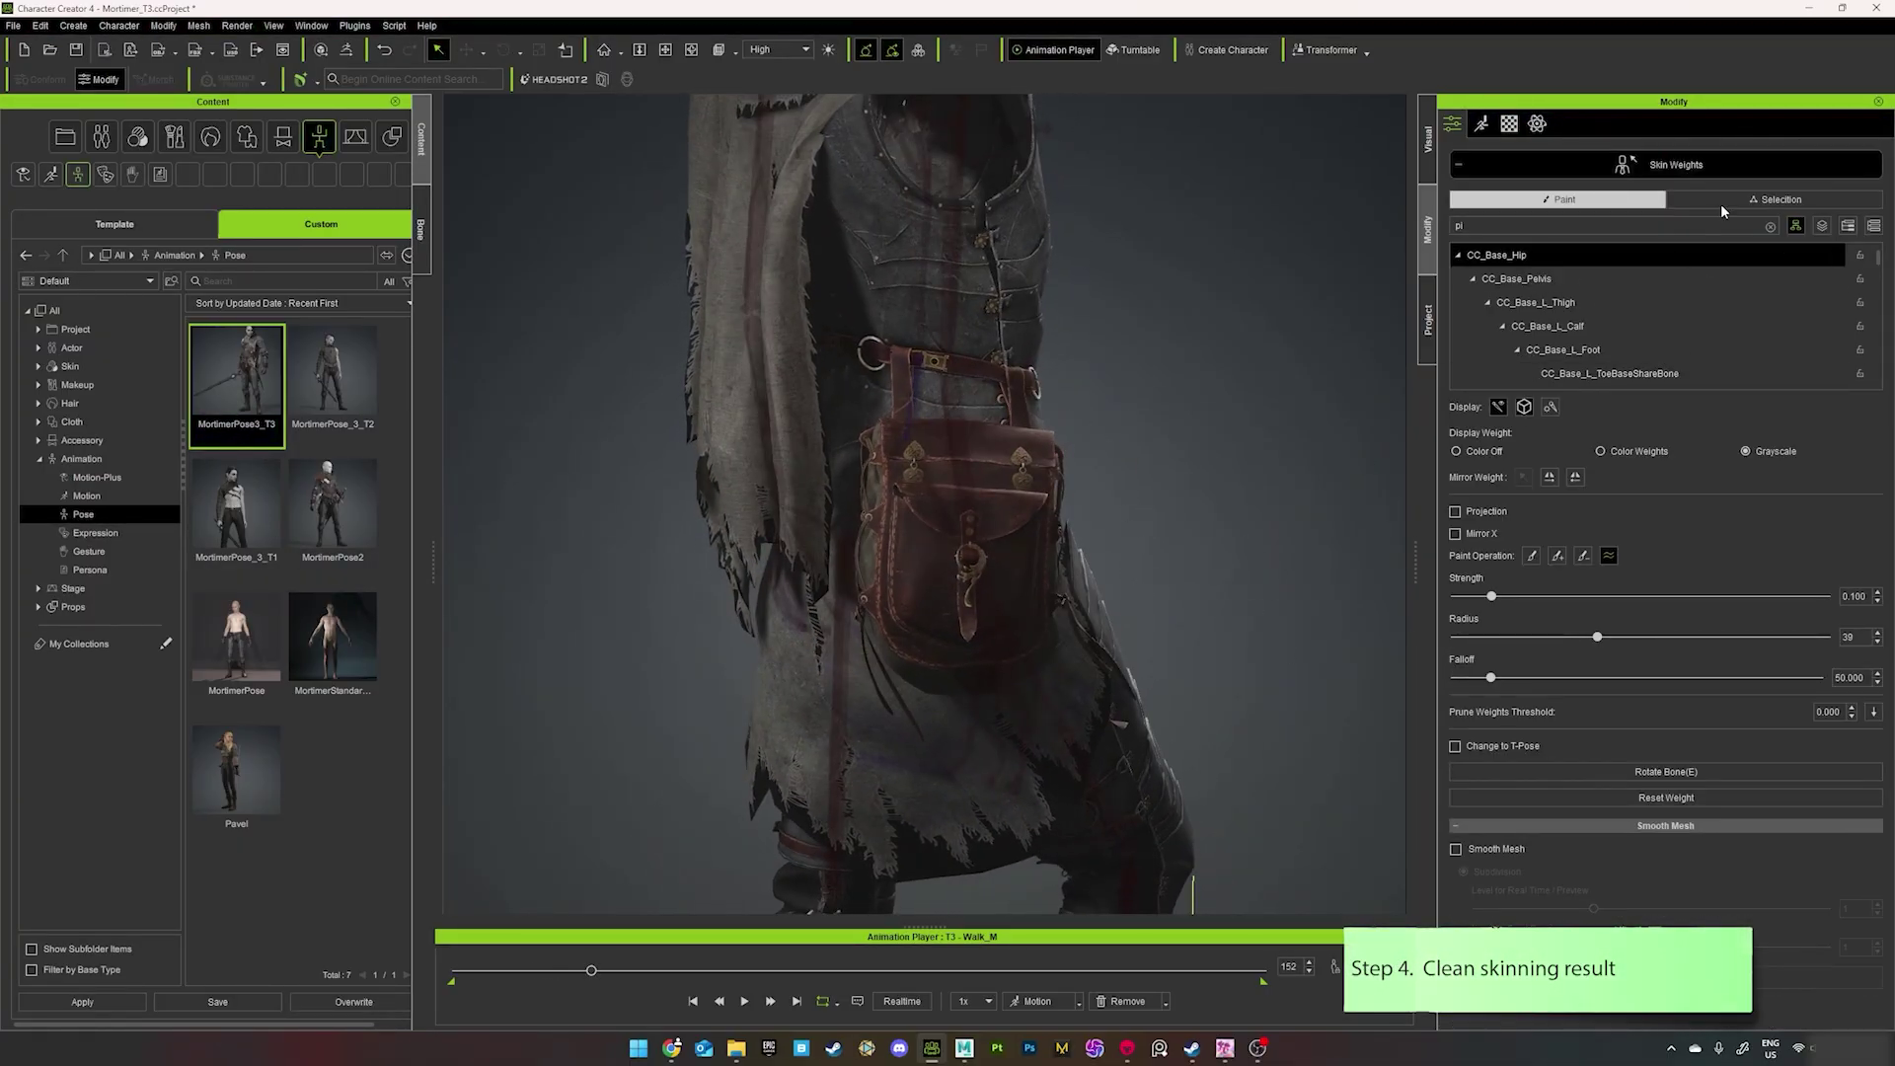
left_click_drag(1349, 538, 815, 790, "alt")
left_click(972, 549)
left_click_drag(1124, 563, 1046, 563, "alt")
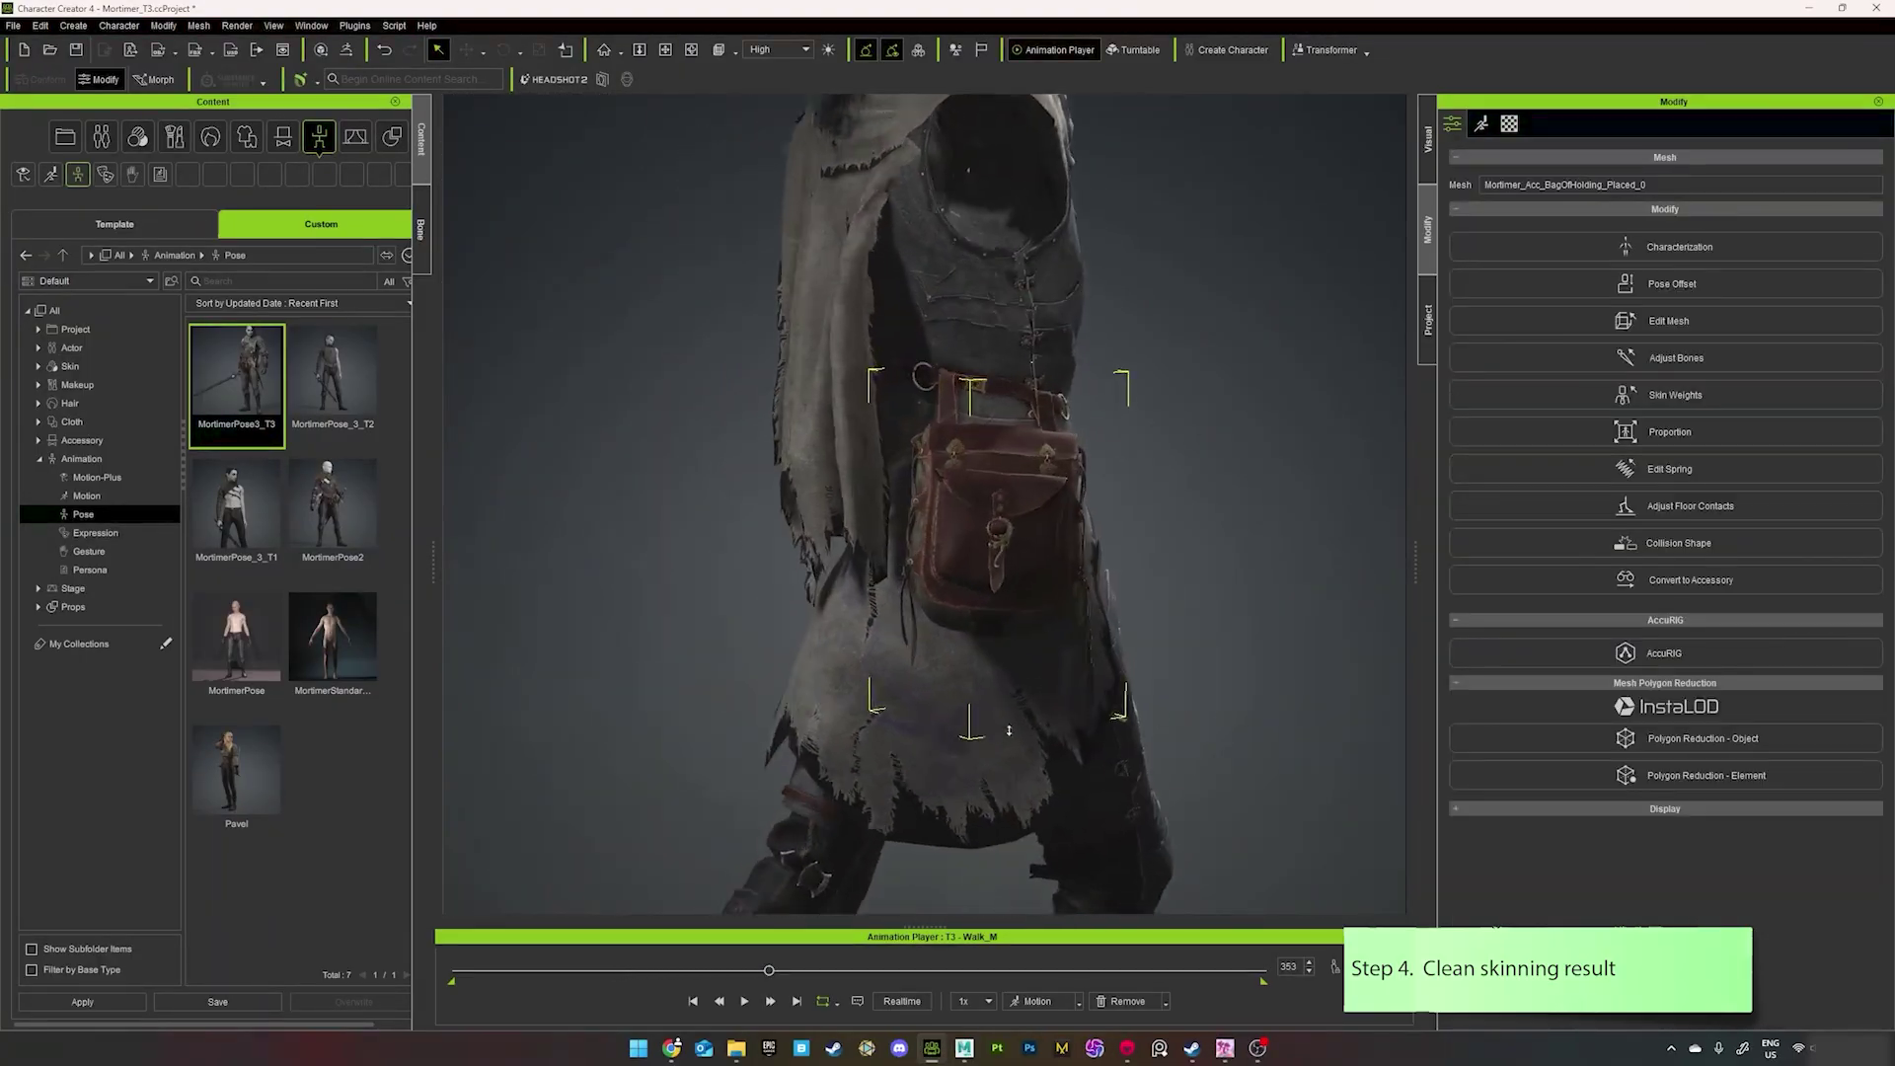
left_click_drag(769, 971, 969, 970)
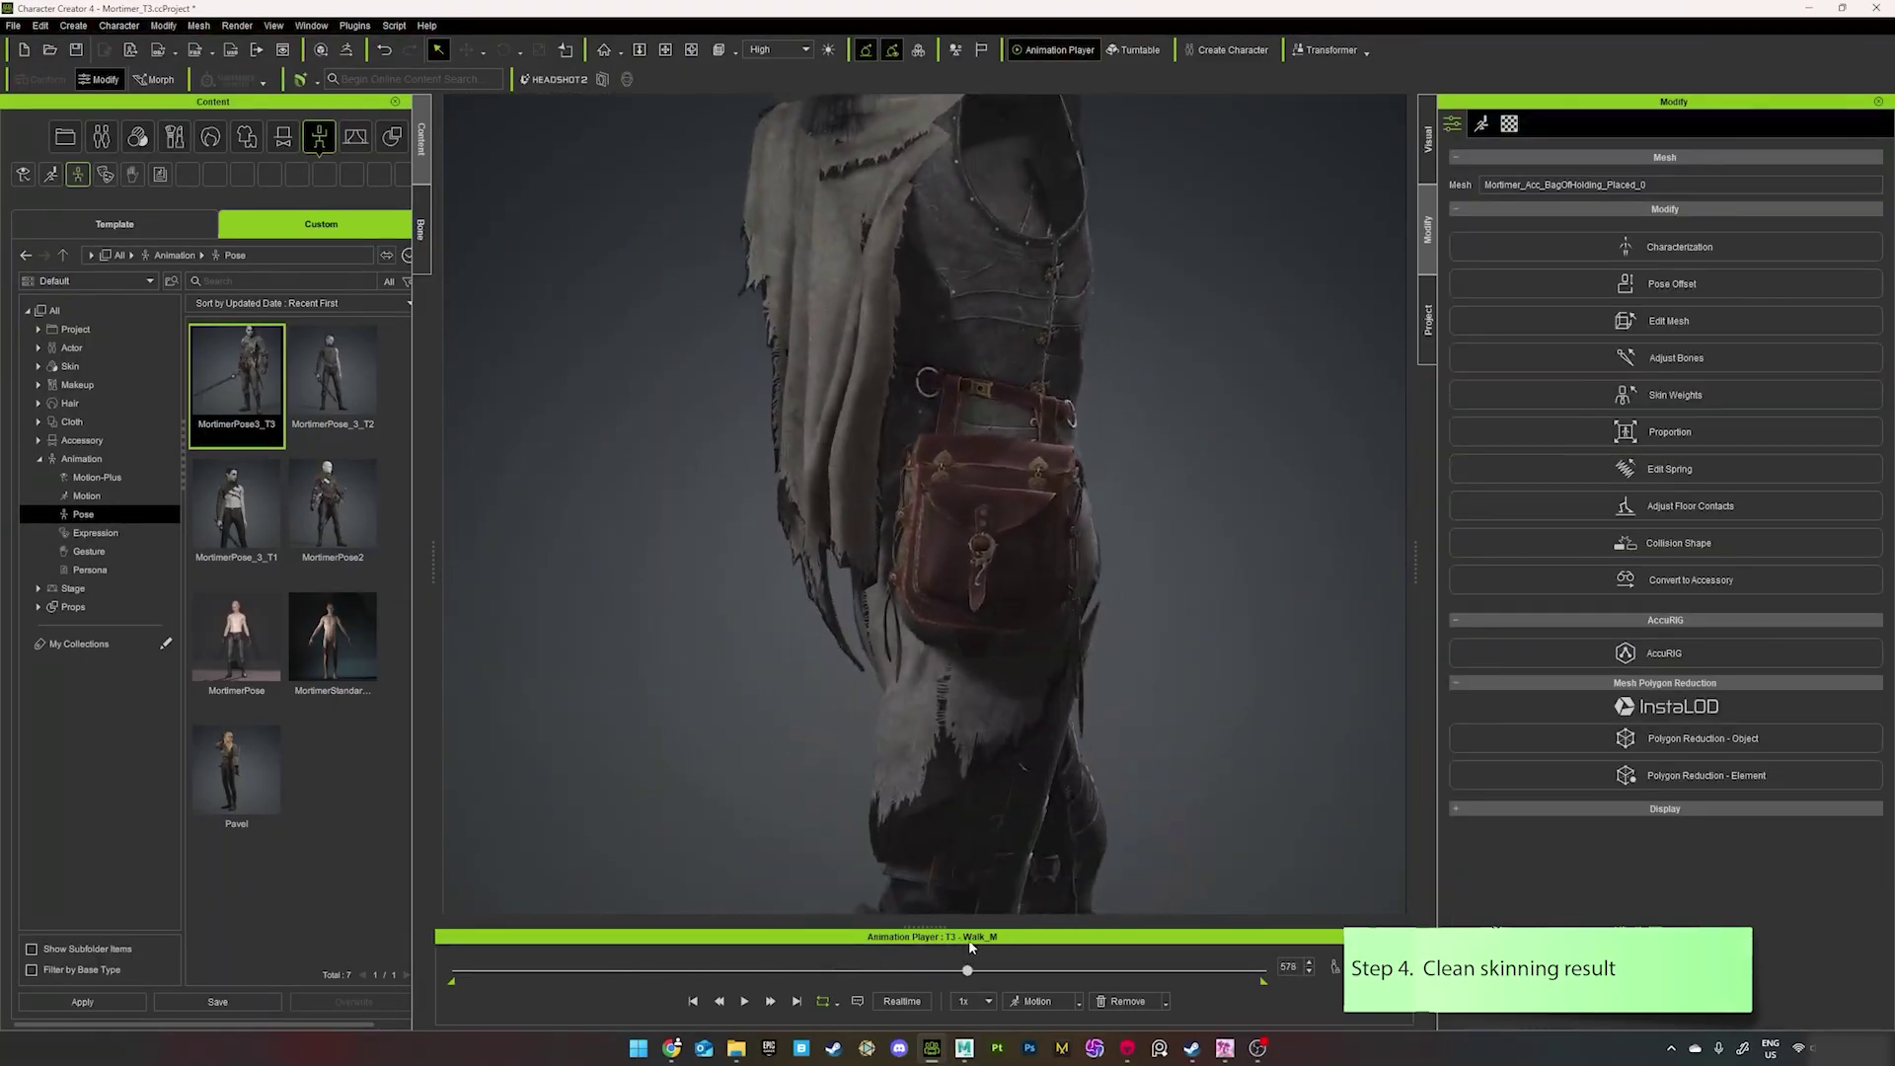
left_click_drag(1313, 671, 1174, 671, "alt")
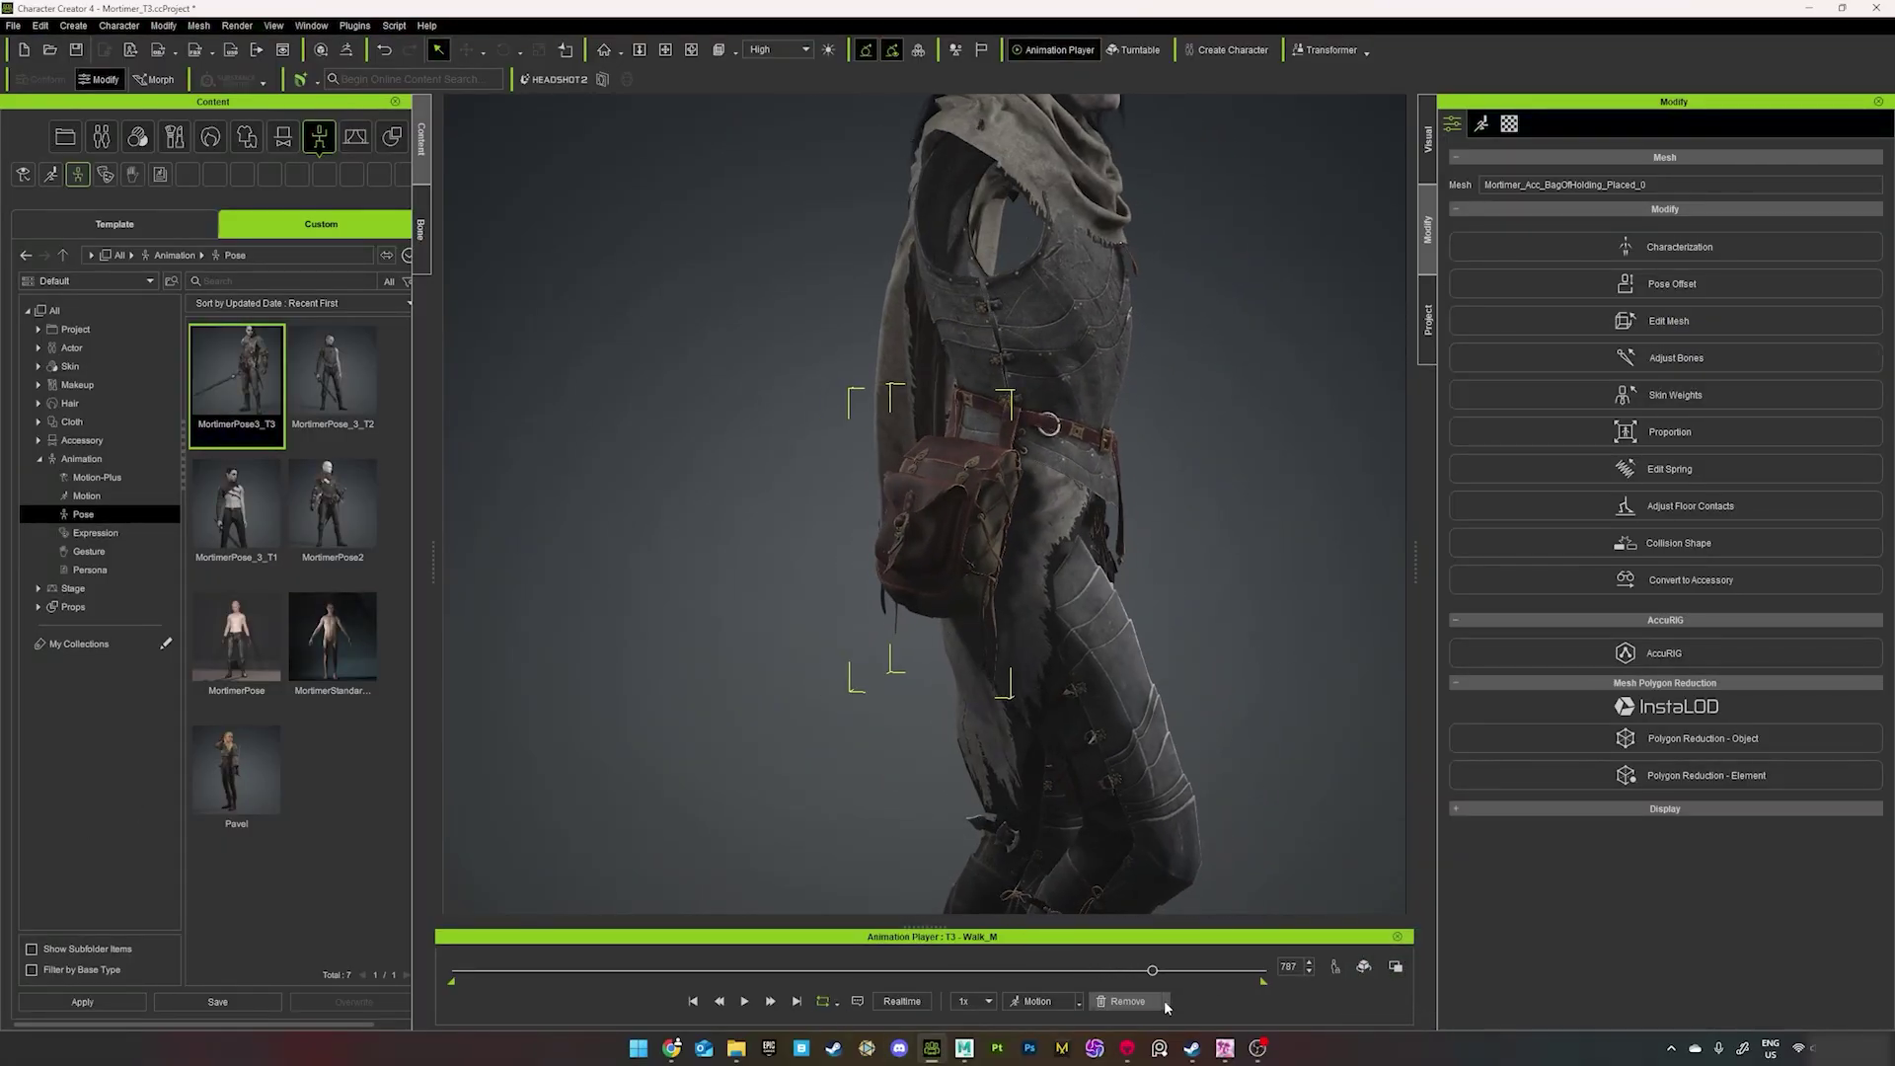
left_click(1127, 1001)
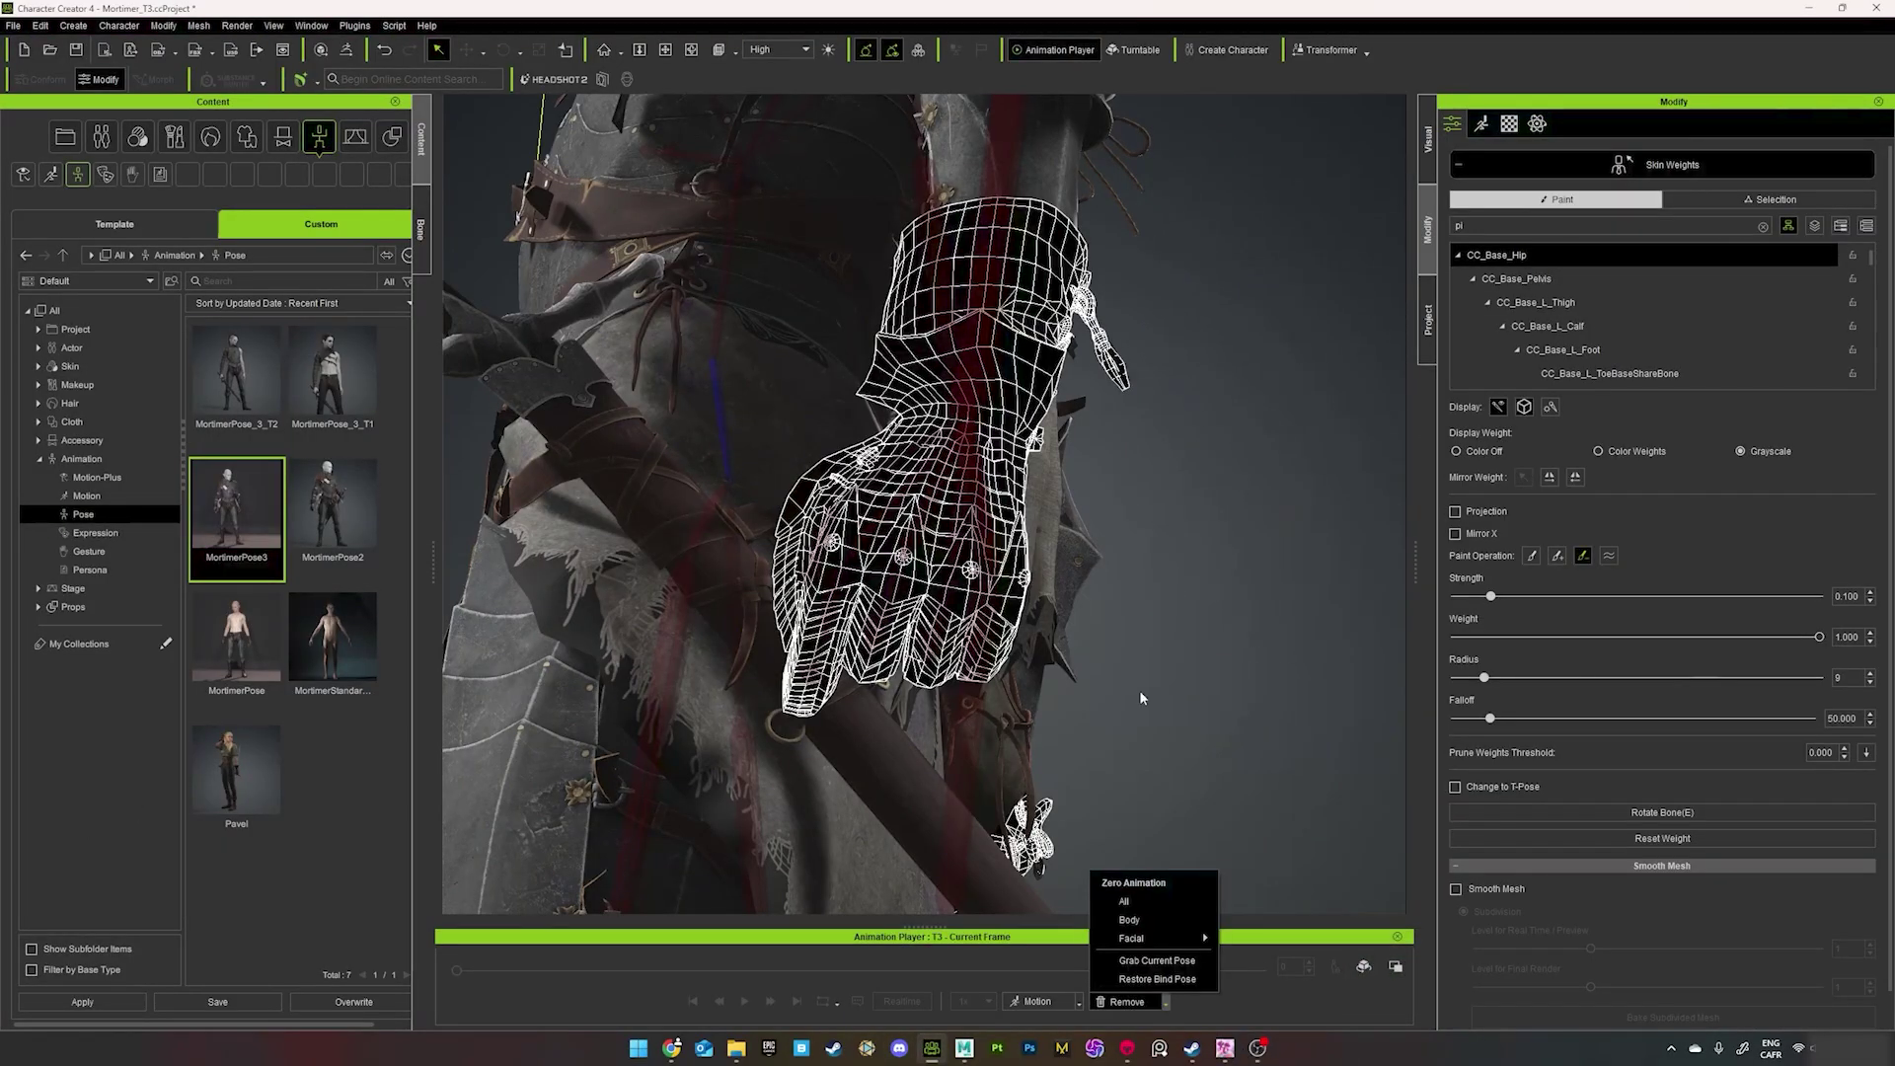
- Paint the flared cuff of the glove fully onto the CC_Base_L_Hand bone with paint strength and weight 1.000
scroll(1543, 251, "down", 15)
left_click(1608, 302)
scroll(923, 503, "up", 5)
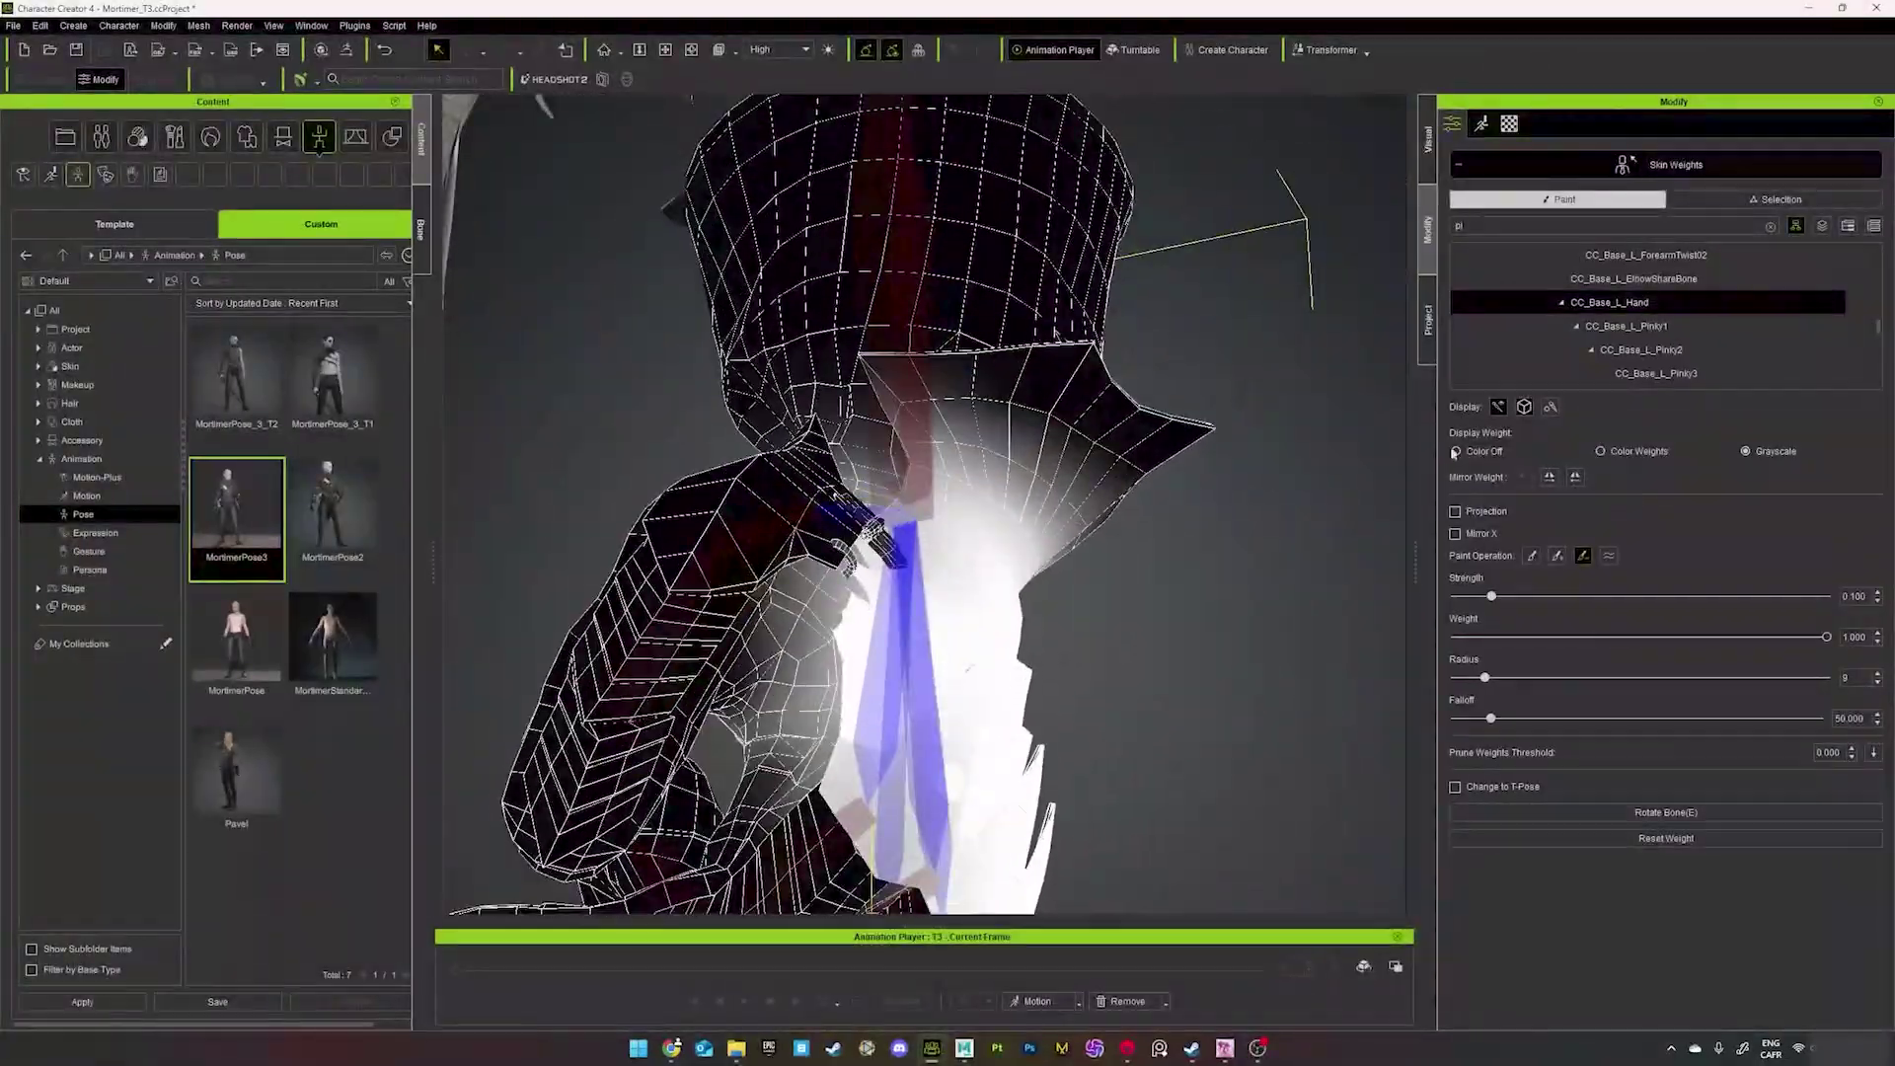
left_click(1557, 556)
right_click_drag(1184, 493, 1086, 464)
left_click_drag(1052, 494, 1165, 444)
right_click_drag(1165, 445, 928, 436)
key("ctrl+z")
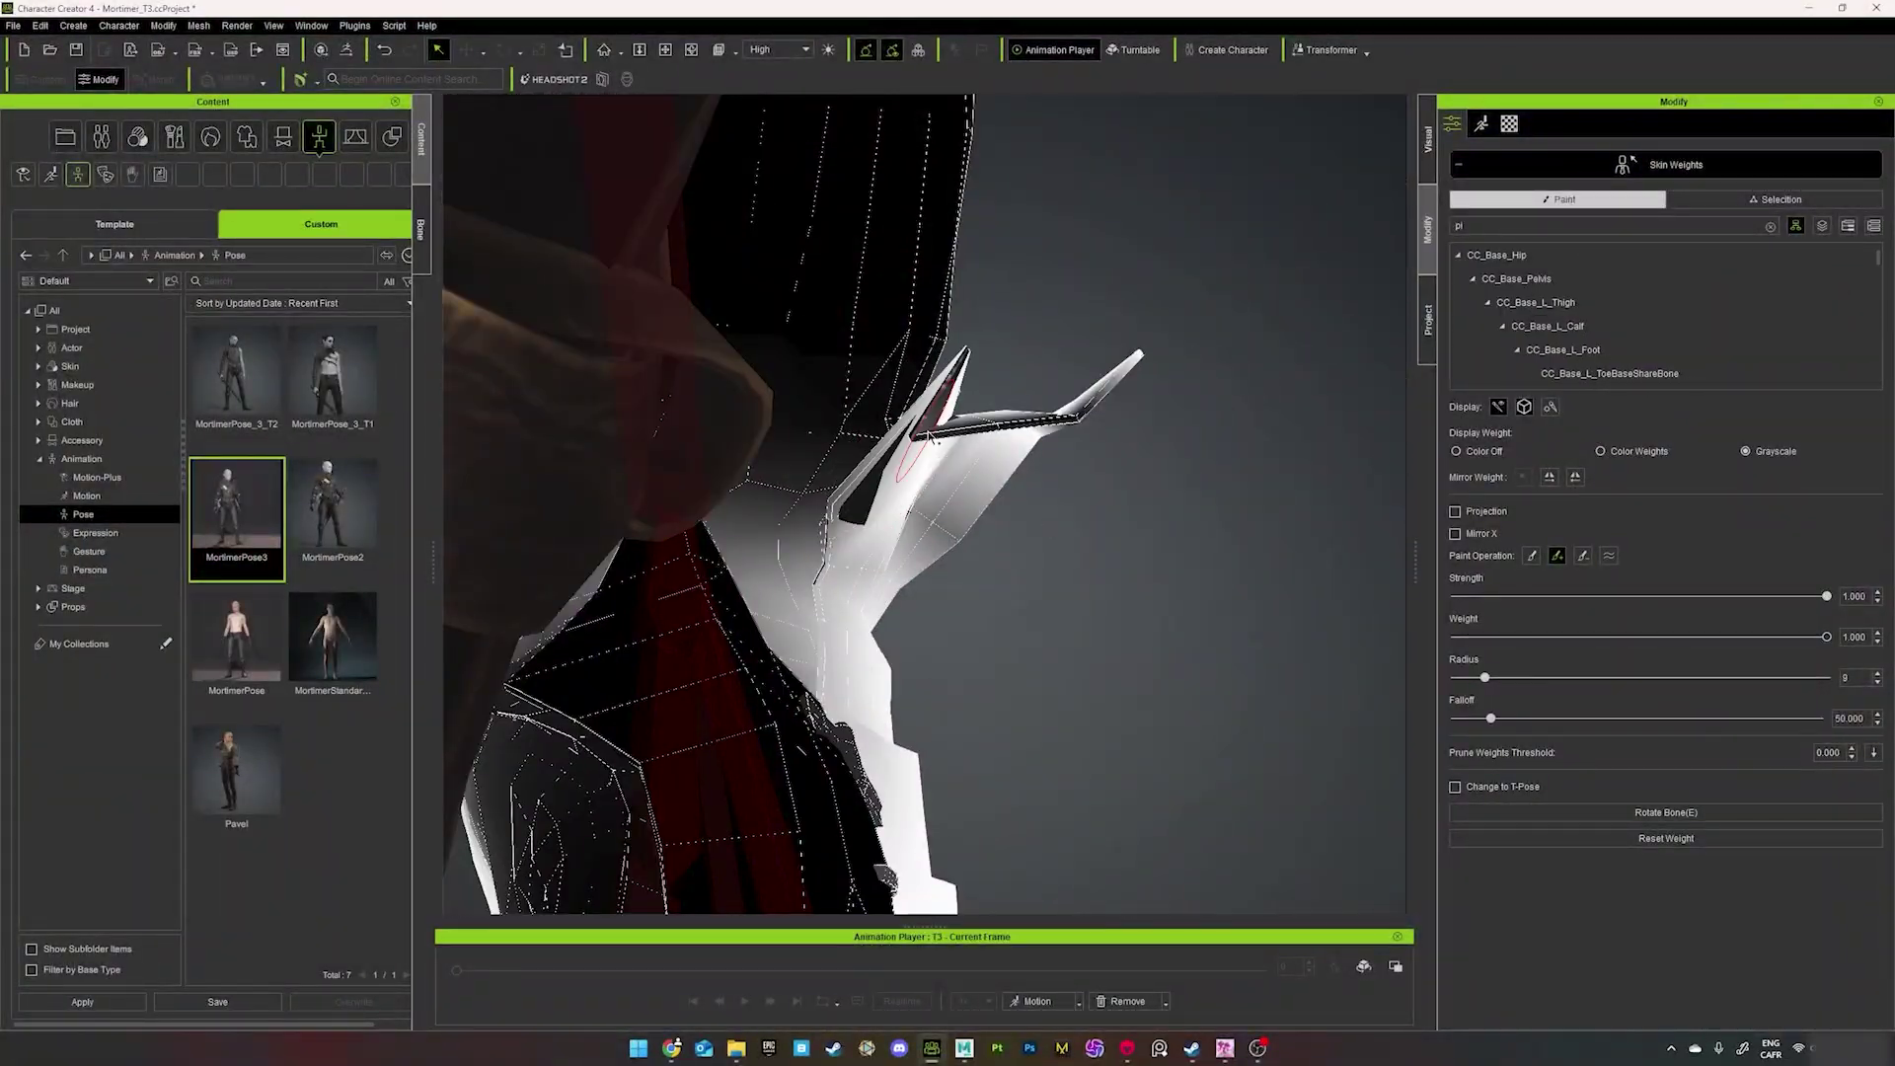
right_click_drag(1079, 557, 1300, 613)
scroll(1300, 613, "down", 5)
scroll(698, 457, "up", 4)
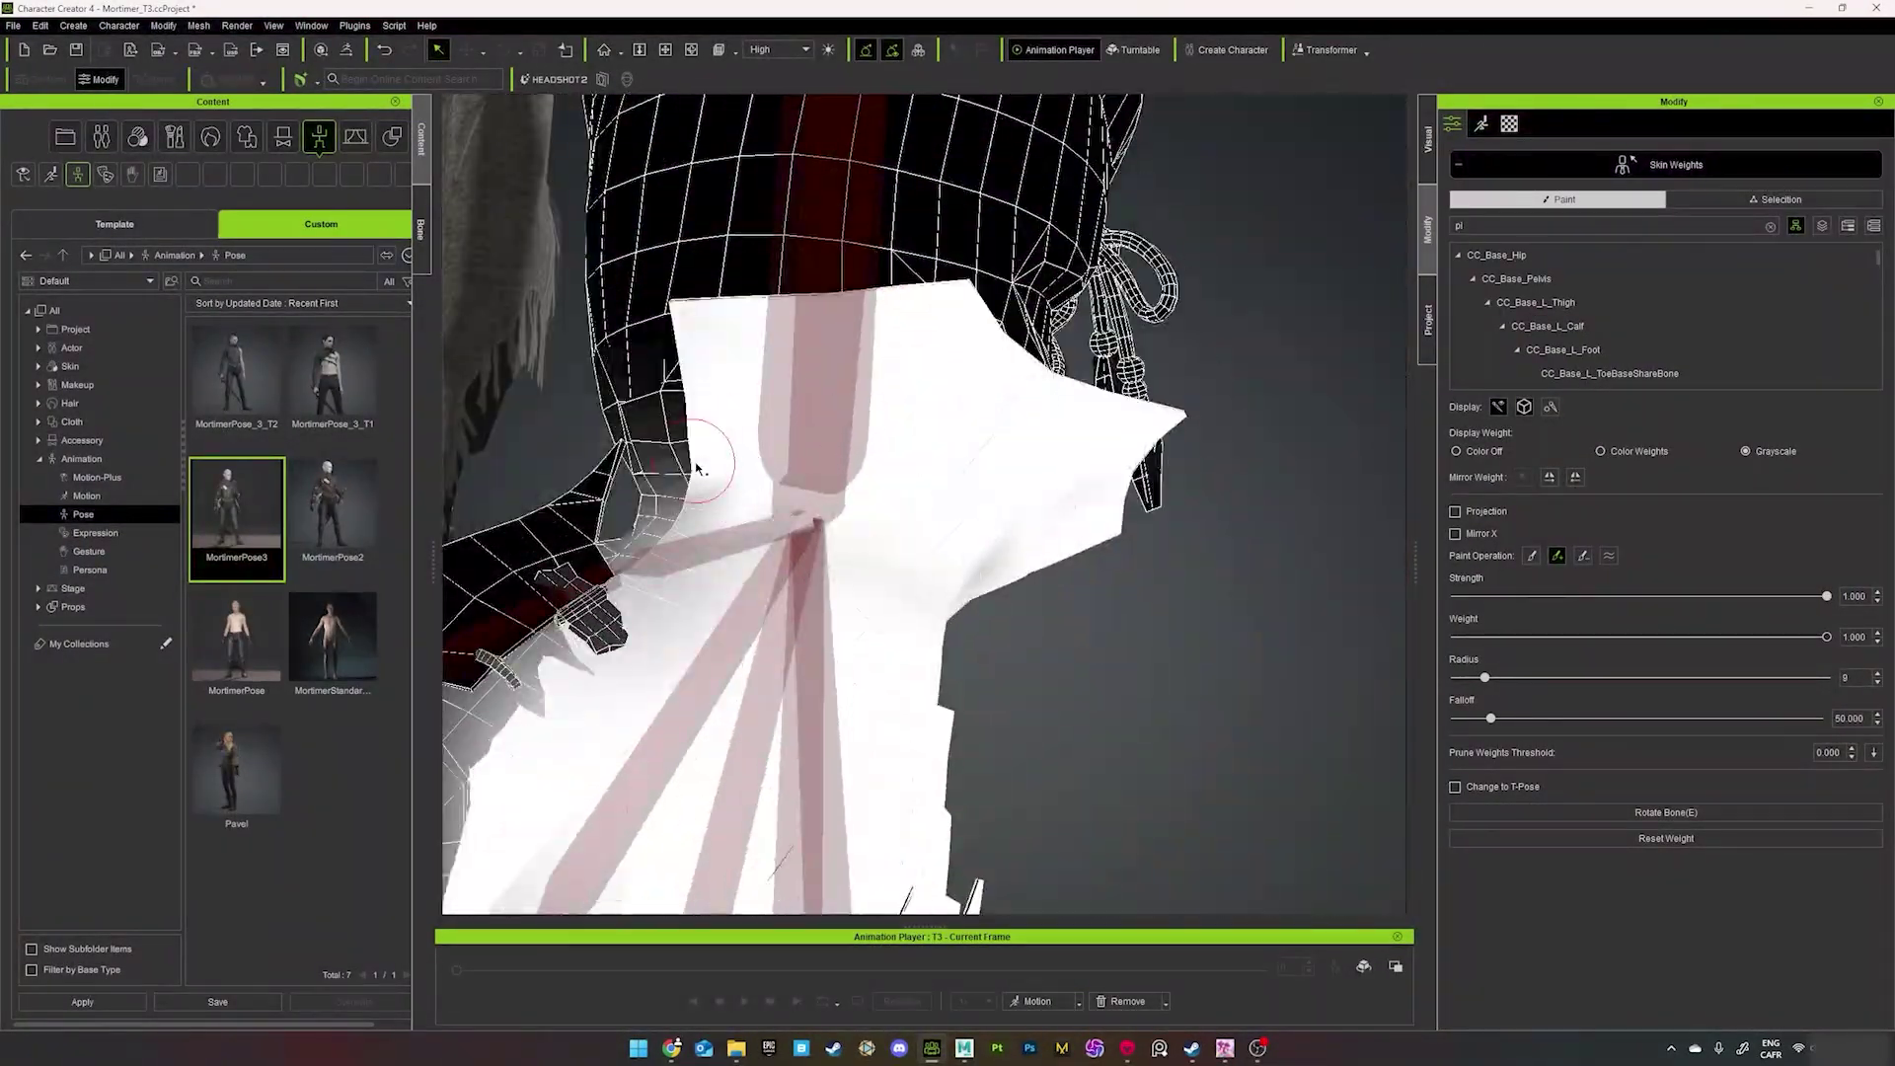
right_click_drag(698, 457, 941, 600)
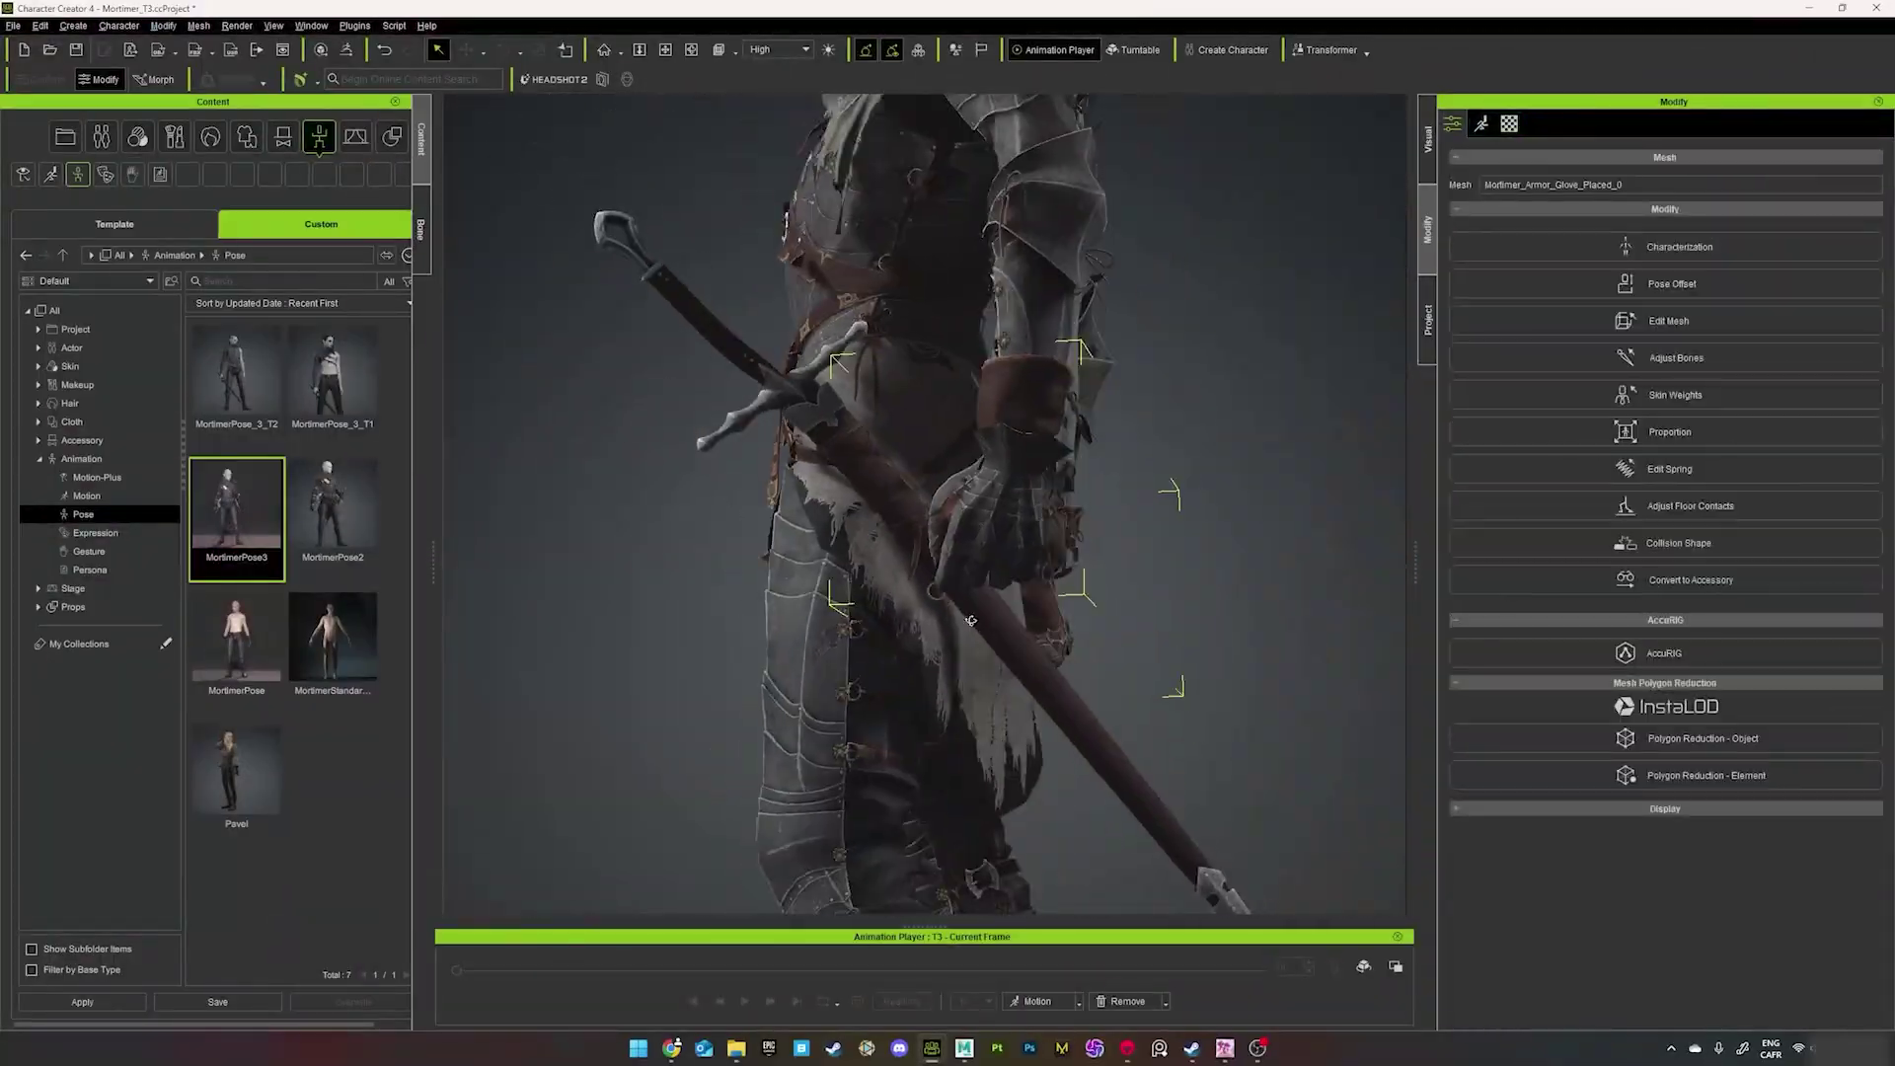
- Start editing the sword belt's skin weights by vertex selection for the CC_Base_Pelvis bone, selecting the first sword vertices
scroll(1081, 663, "up", 3)
left_click(1676, 395)
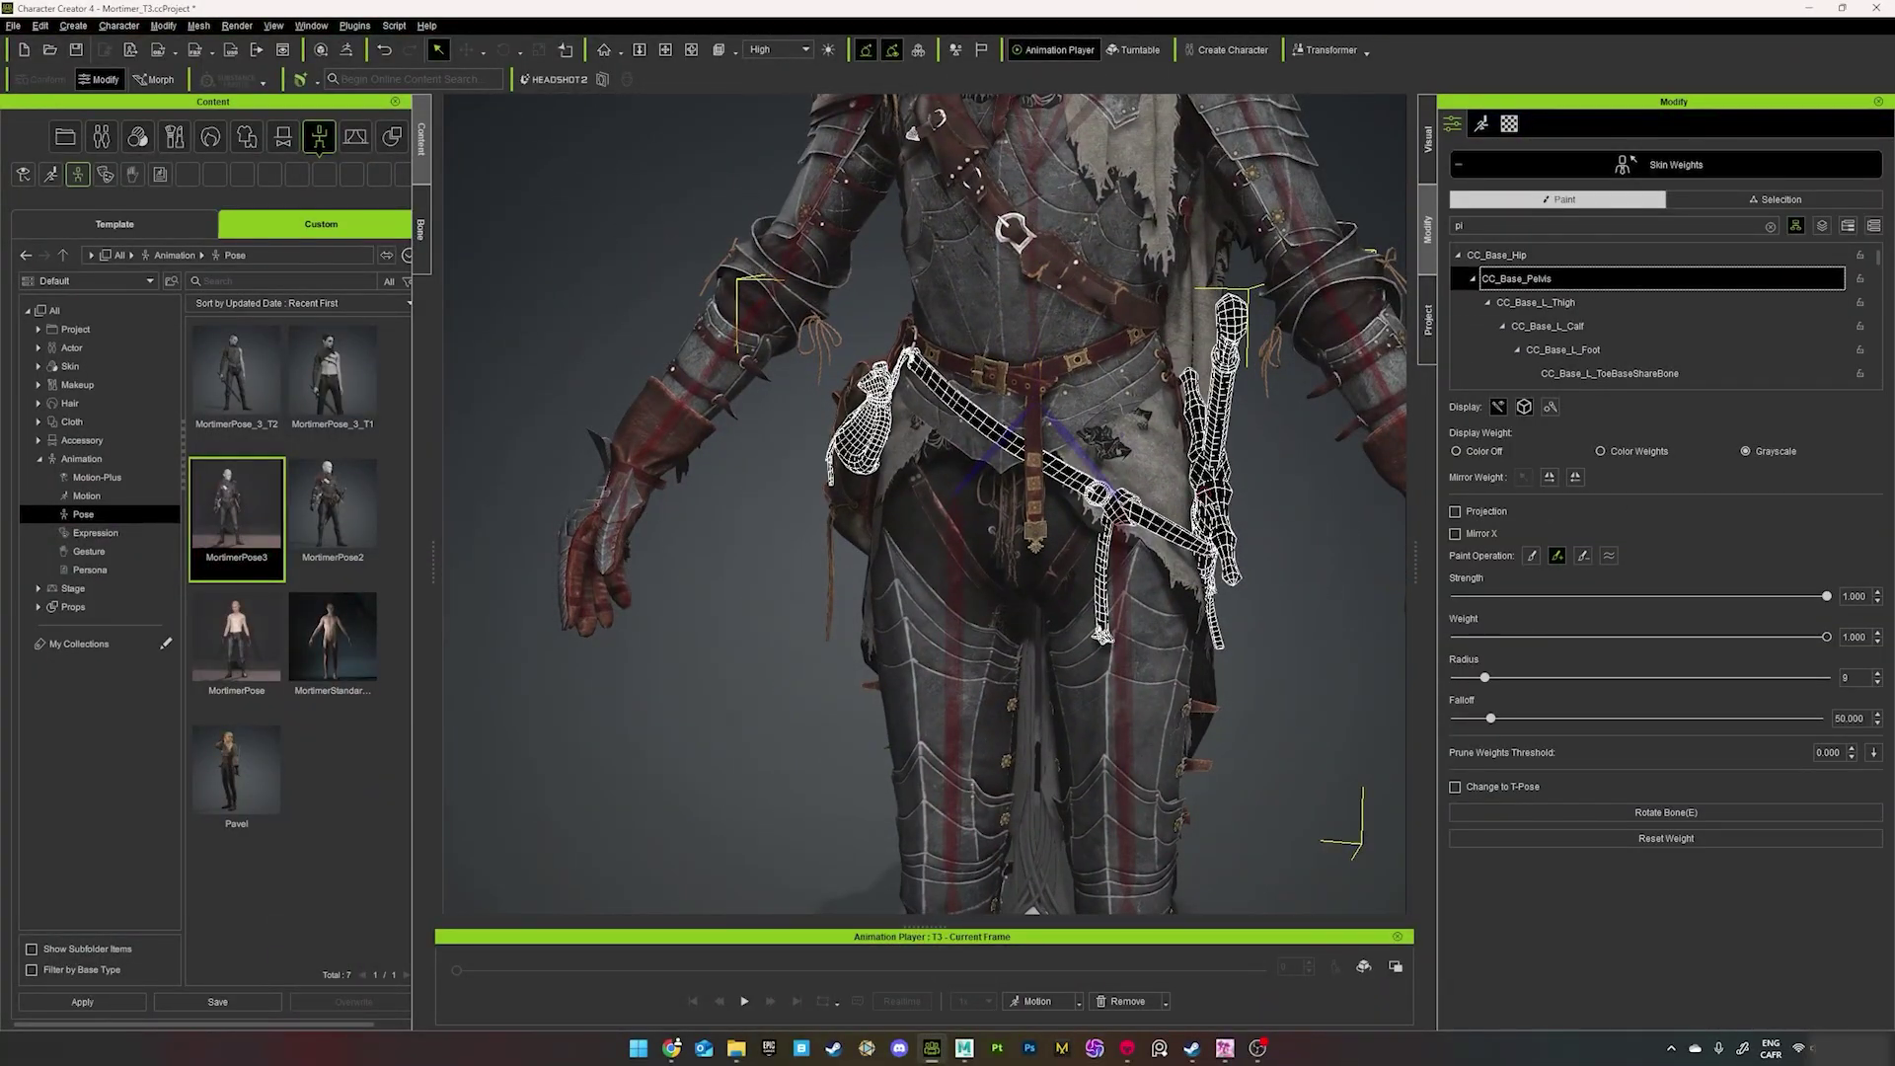
mouse_move(1283, 691)
right_mouse_down()
mouse_move(1066, 720)
mouse_move(1234, 750)
right_mouse_up()
scroll(1066, 731, "up", 2)
left_click(1774, 198)
left_click_drag(1126, 276, 987, 474)
mouse_move(1135, 592)
right_mouse_down()
mouse_move(1076, 602)
mouse_move(1135, 602)
right_mouse_up()
- Add the remaining hilt, scabbard and strap vertices to the selection and give them a CC_Base_Pelvis weight of 1
left_click_drag(1089, 421, 968, 554, "ctrl")
right_click_drag(1234, 616, 990, 512)
left_click_drag(999, 497, 911, 661, "ctrl")
right_click_drag(913, 662, 995, 593)
left_click_drag(996, 372, 825, 609, "ctrl")
scroll(1002, 499, "up", 4)
right_click_drag(1002, 499, 1086, 474)
left_click_drag(1109, 434, 1059, 575, "ctrl")
scroll(1059, 574, "down", 3)
right_click_drag(997, 582, 1125, 500)
scroll(1111, 543, "up", 3)
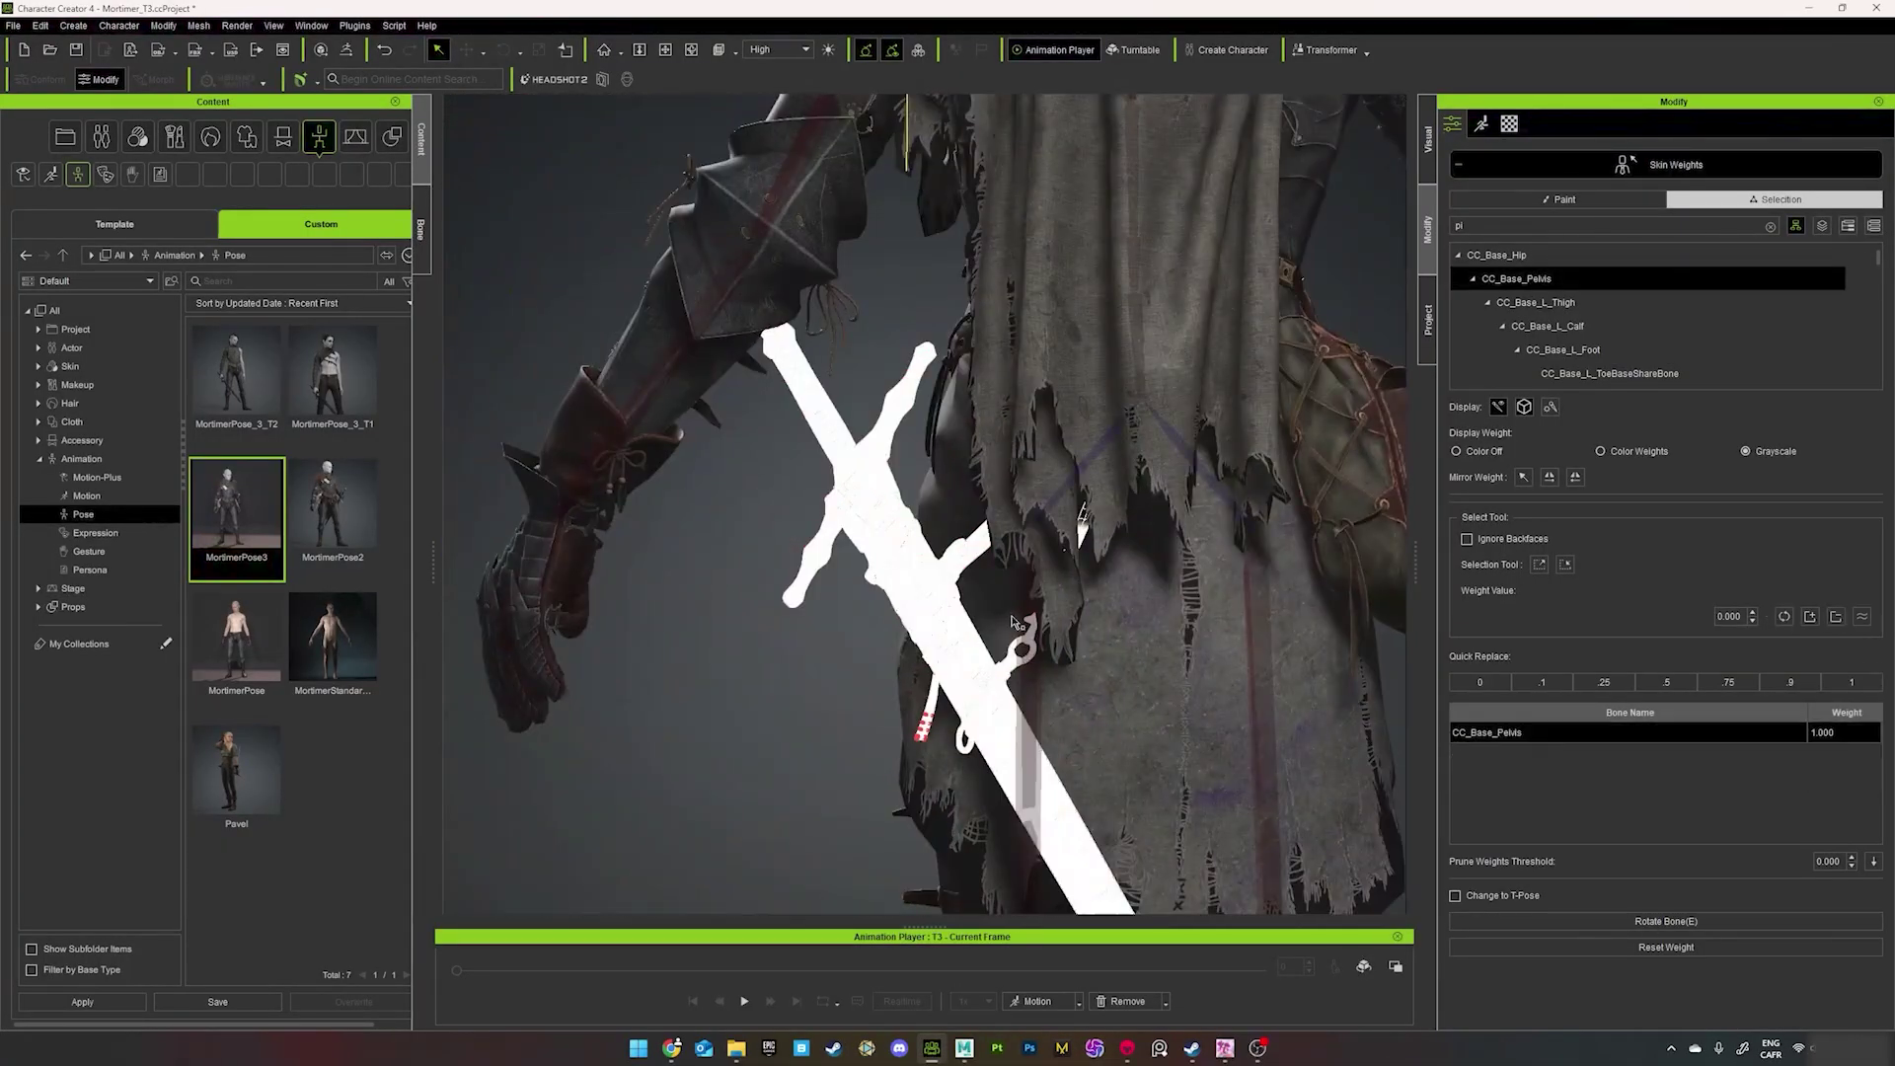
- Apply the Walk_M motion and scrub its first frames to check how the sword and scabbard follow the hips
left_click(1038, 1001)
left_click(1057, 761)
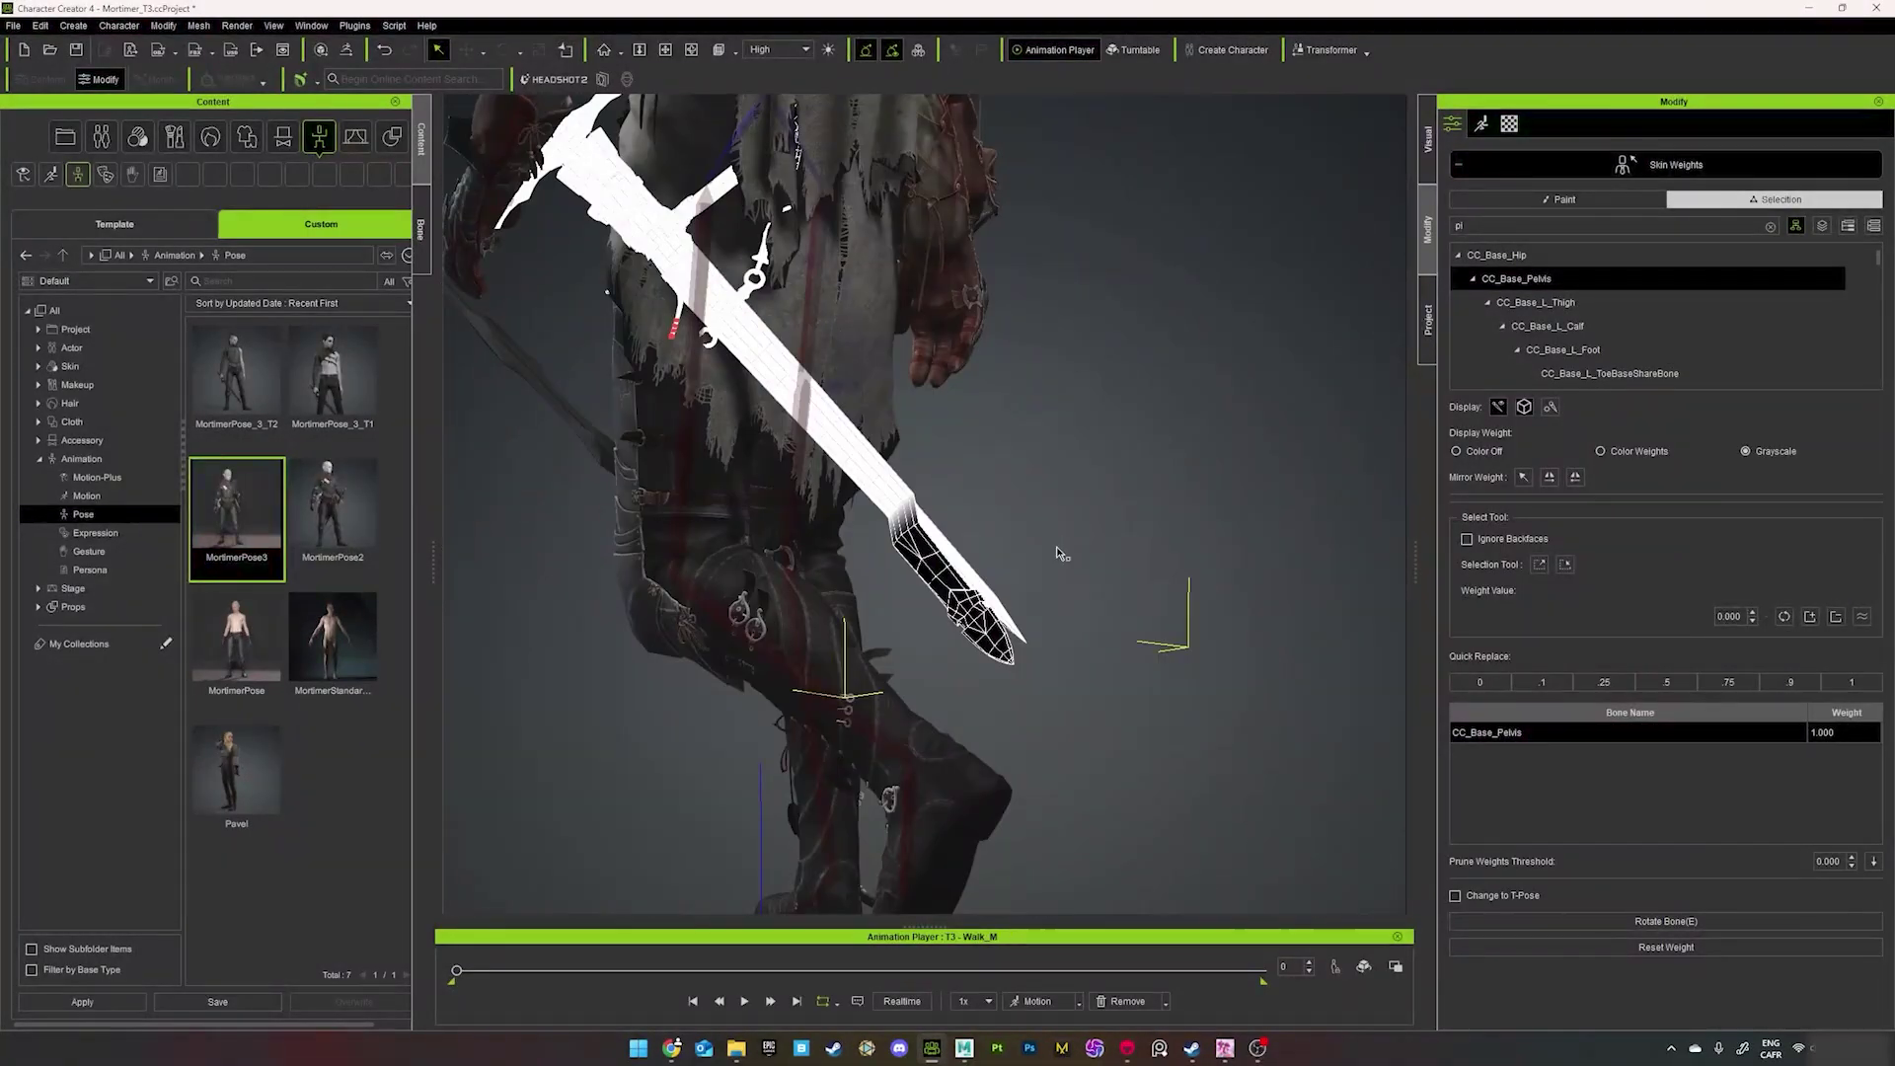
left_click_drag(456, 972, 481, 972)
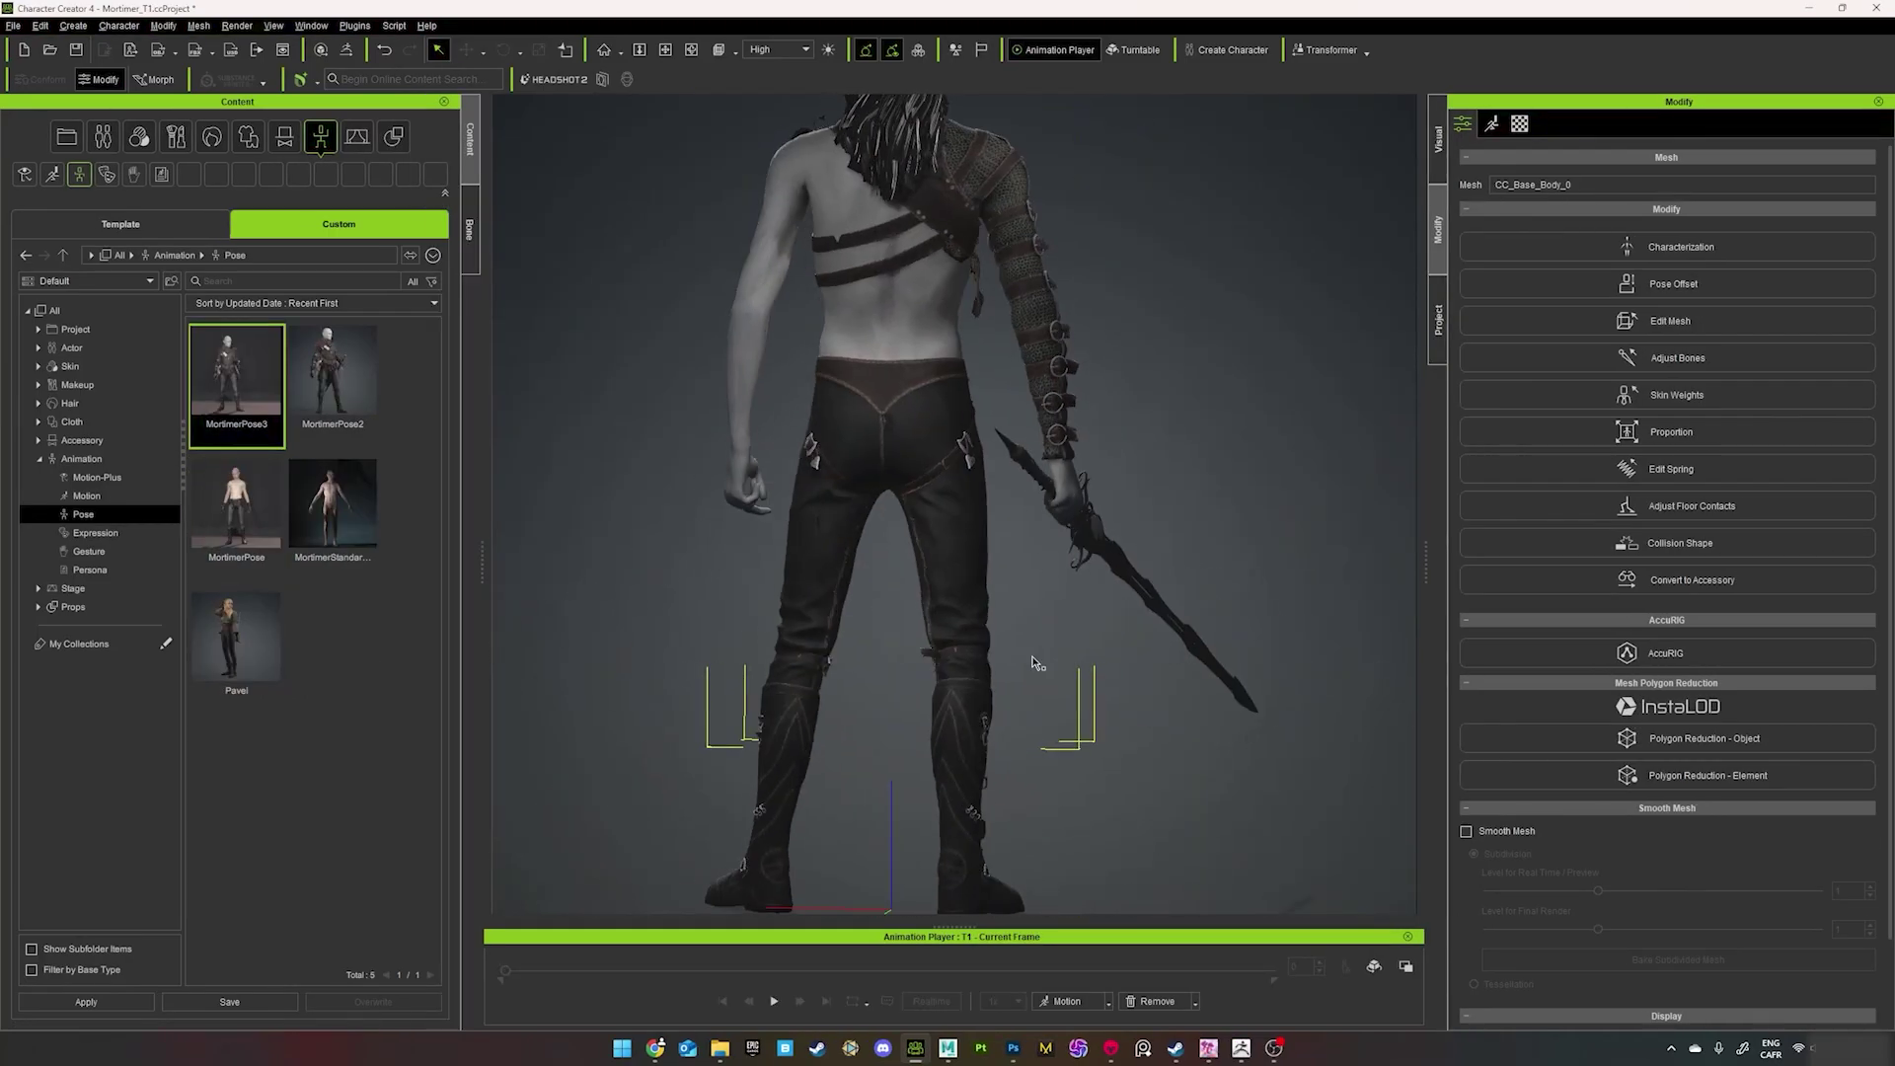
- Reshape the notched upper back strap of the Mortimer_Cloth_Top_Placed_0 mesh by moving its vertices with soft selection
scroll(1031, 611, "up", 6)
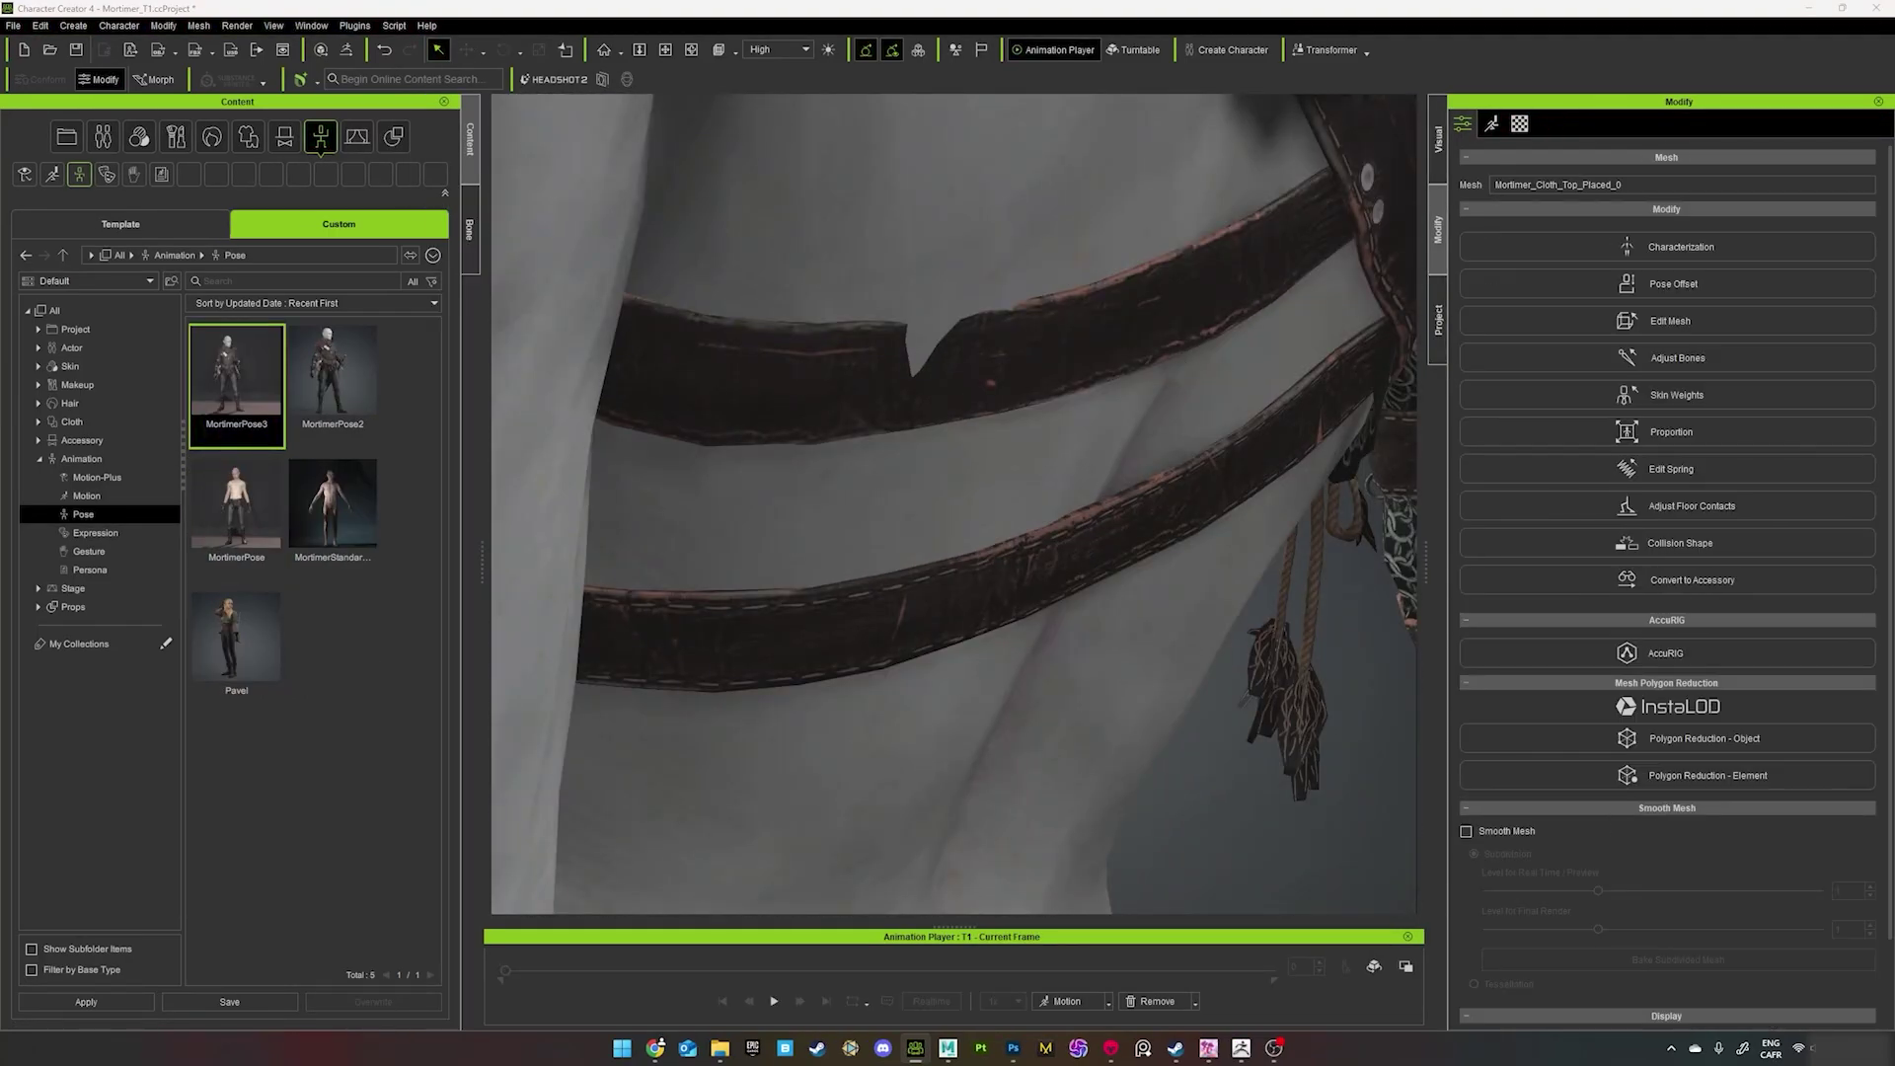
left_click(1696, 314)
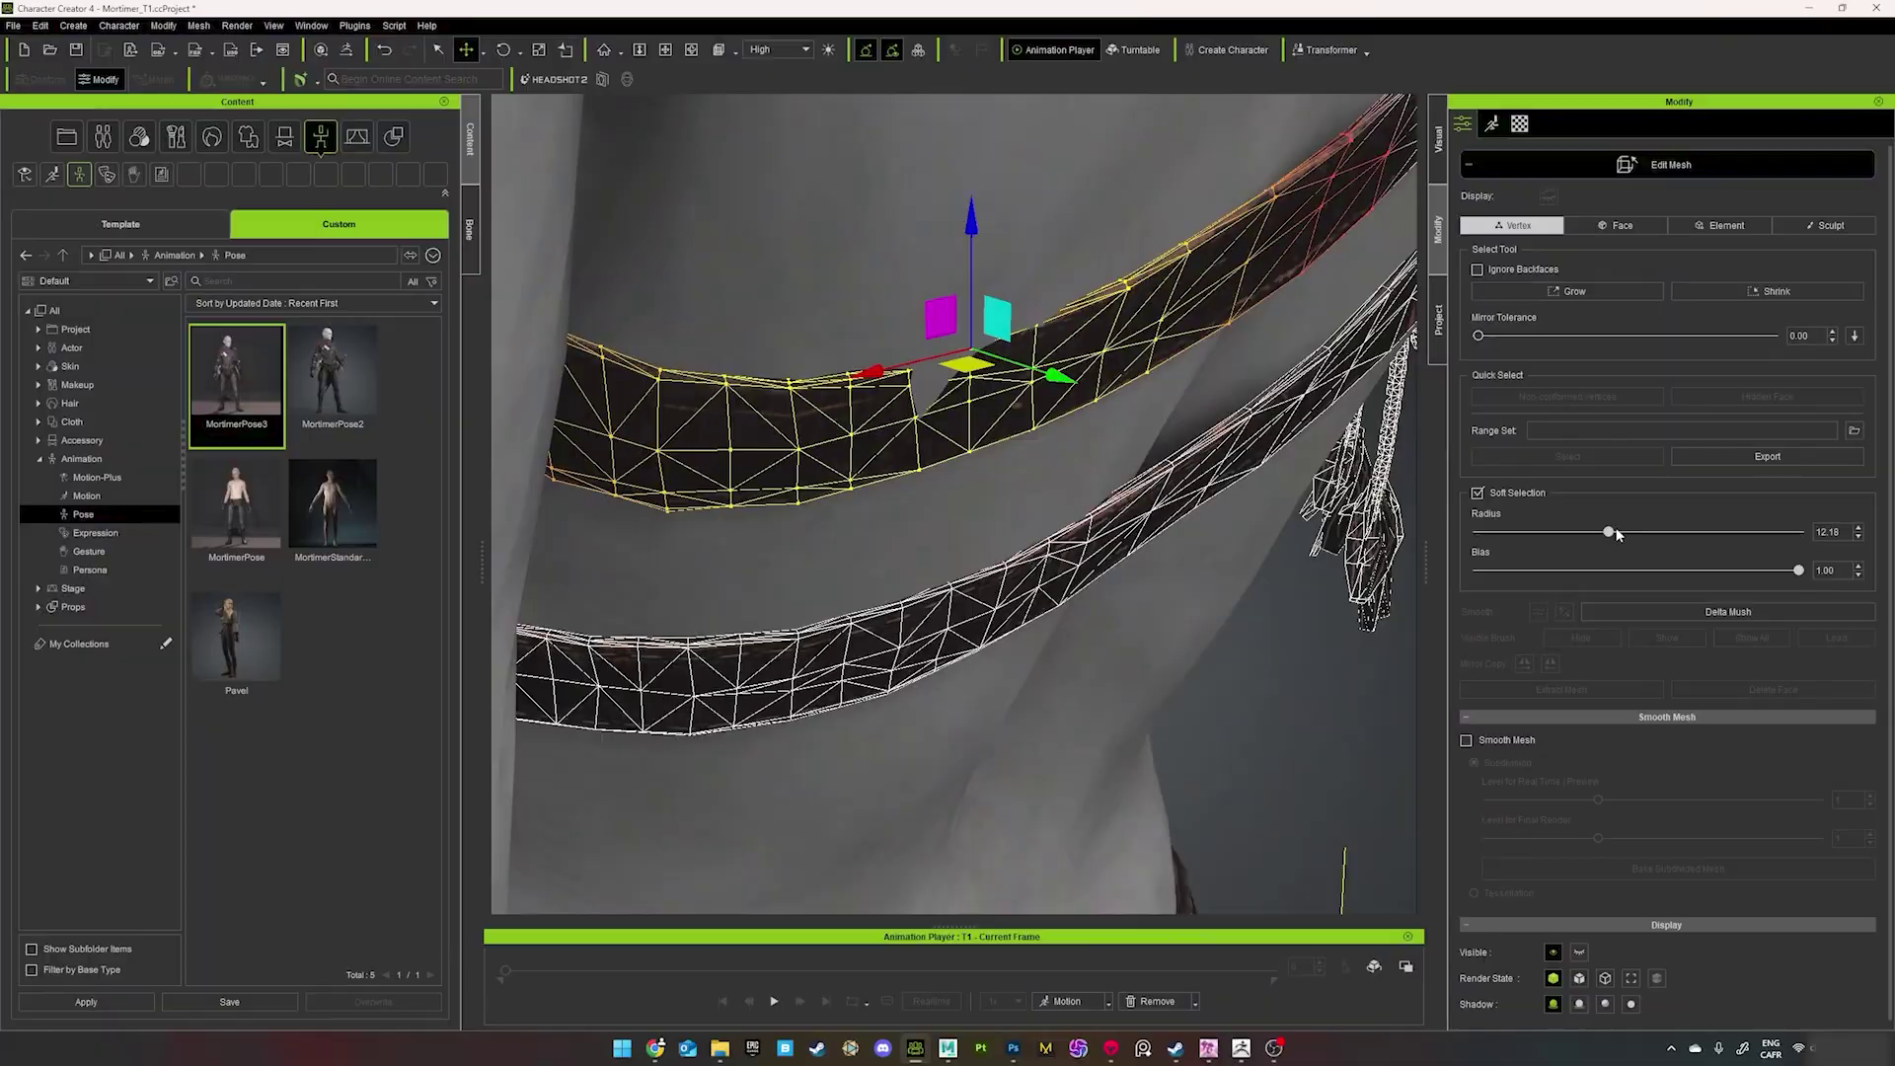
right_click_drag(1026, 535, 1026, 632)
left_click_drag(968, 389, 963, 407)
right_click_drag(963, 534, 1580, 444)
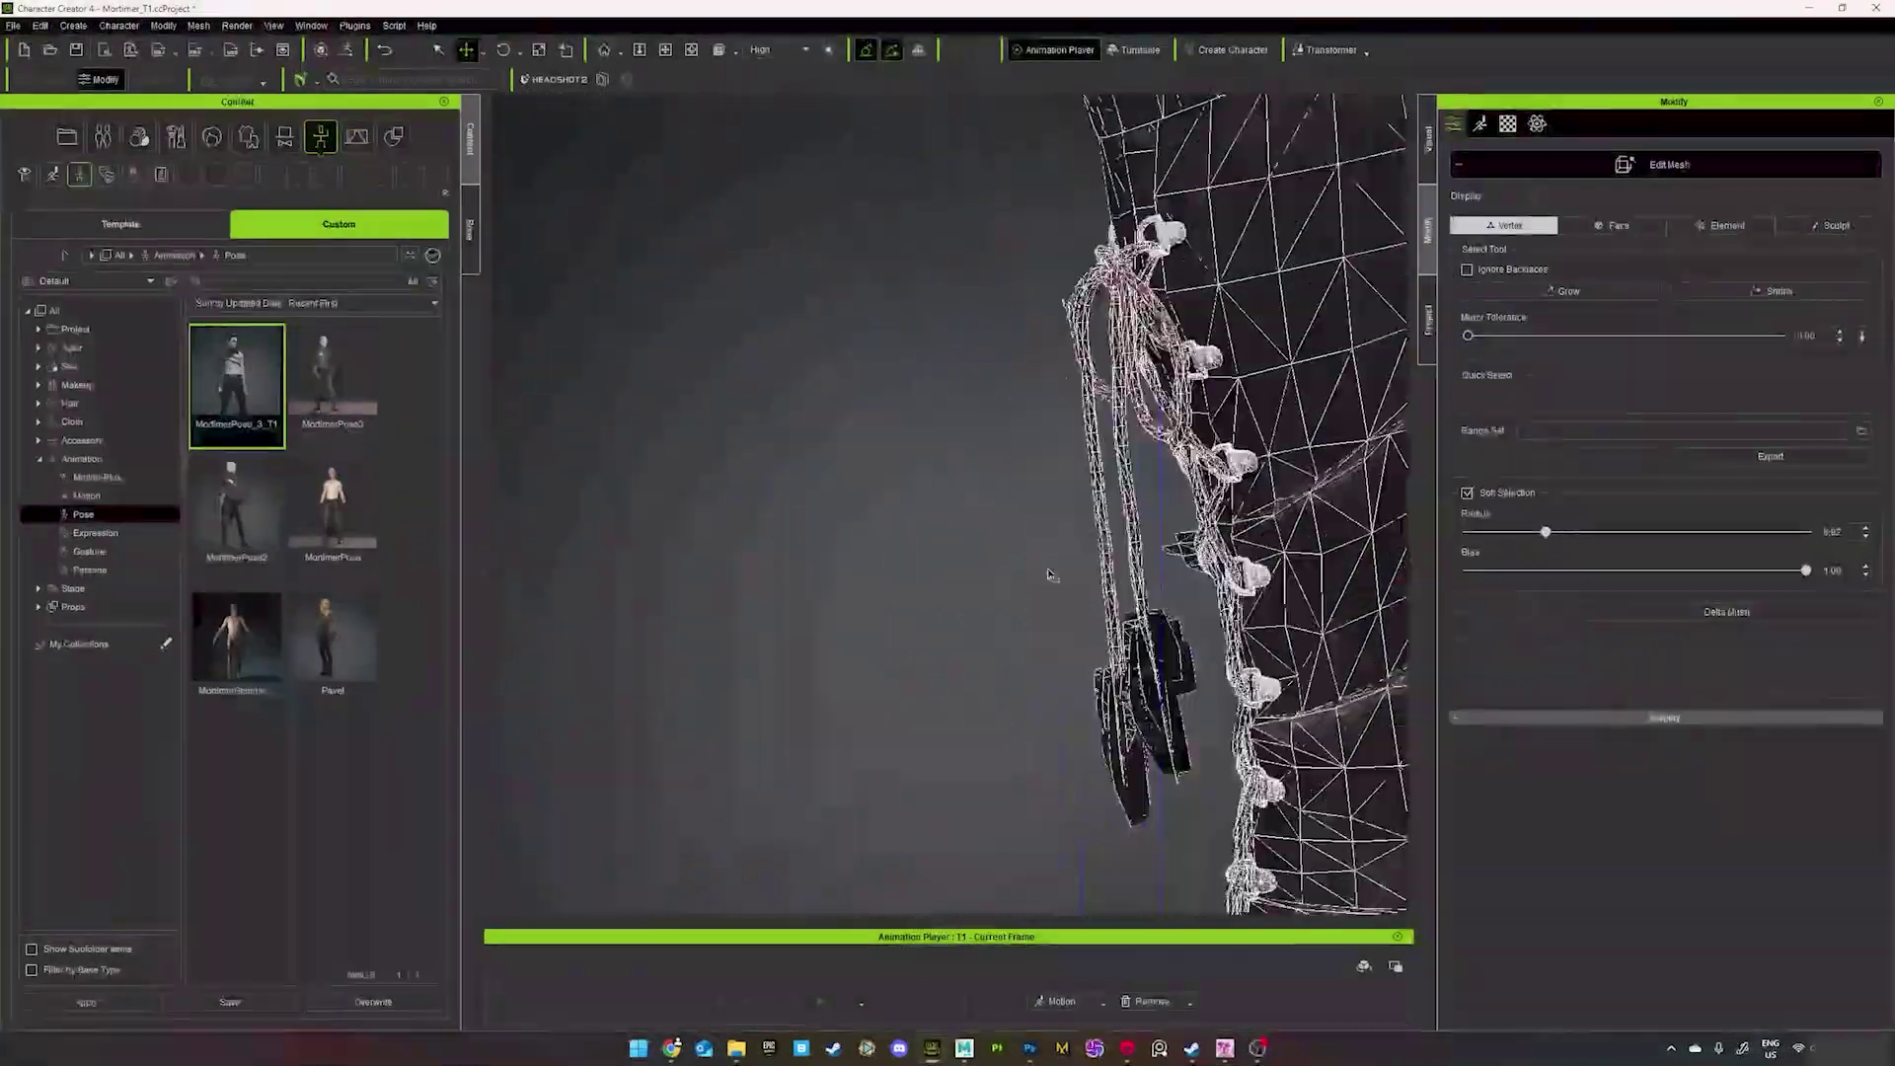
- Select the hanging lace and tassel vertices on the boot for rotation with soft selection, and finish mesh editing
right_click_drag(1050, 571, 1011, 523)
key("q")
left_click_drag(1011, 549, 876, 853)
right_click_drag(877, 852, 1023, 609)
left_click_drag(1017, 609, 869, 903)
right_click_drag(947, 681, 997, 657)
scroll(1027, 602, "down", 3)
right_click_drag(915, 574, 829, 543)
key("e")
key("e")
left_click(1649, 163)
scroll(1016, 626, "down", 3)
right_click_drag(1015, 626, 896, 613)
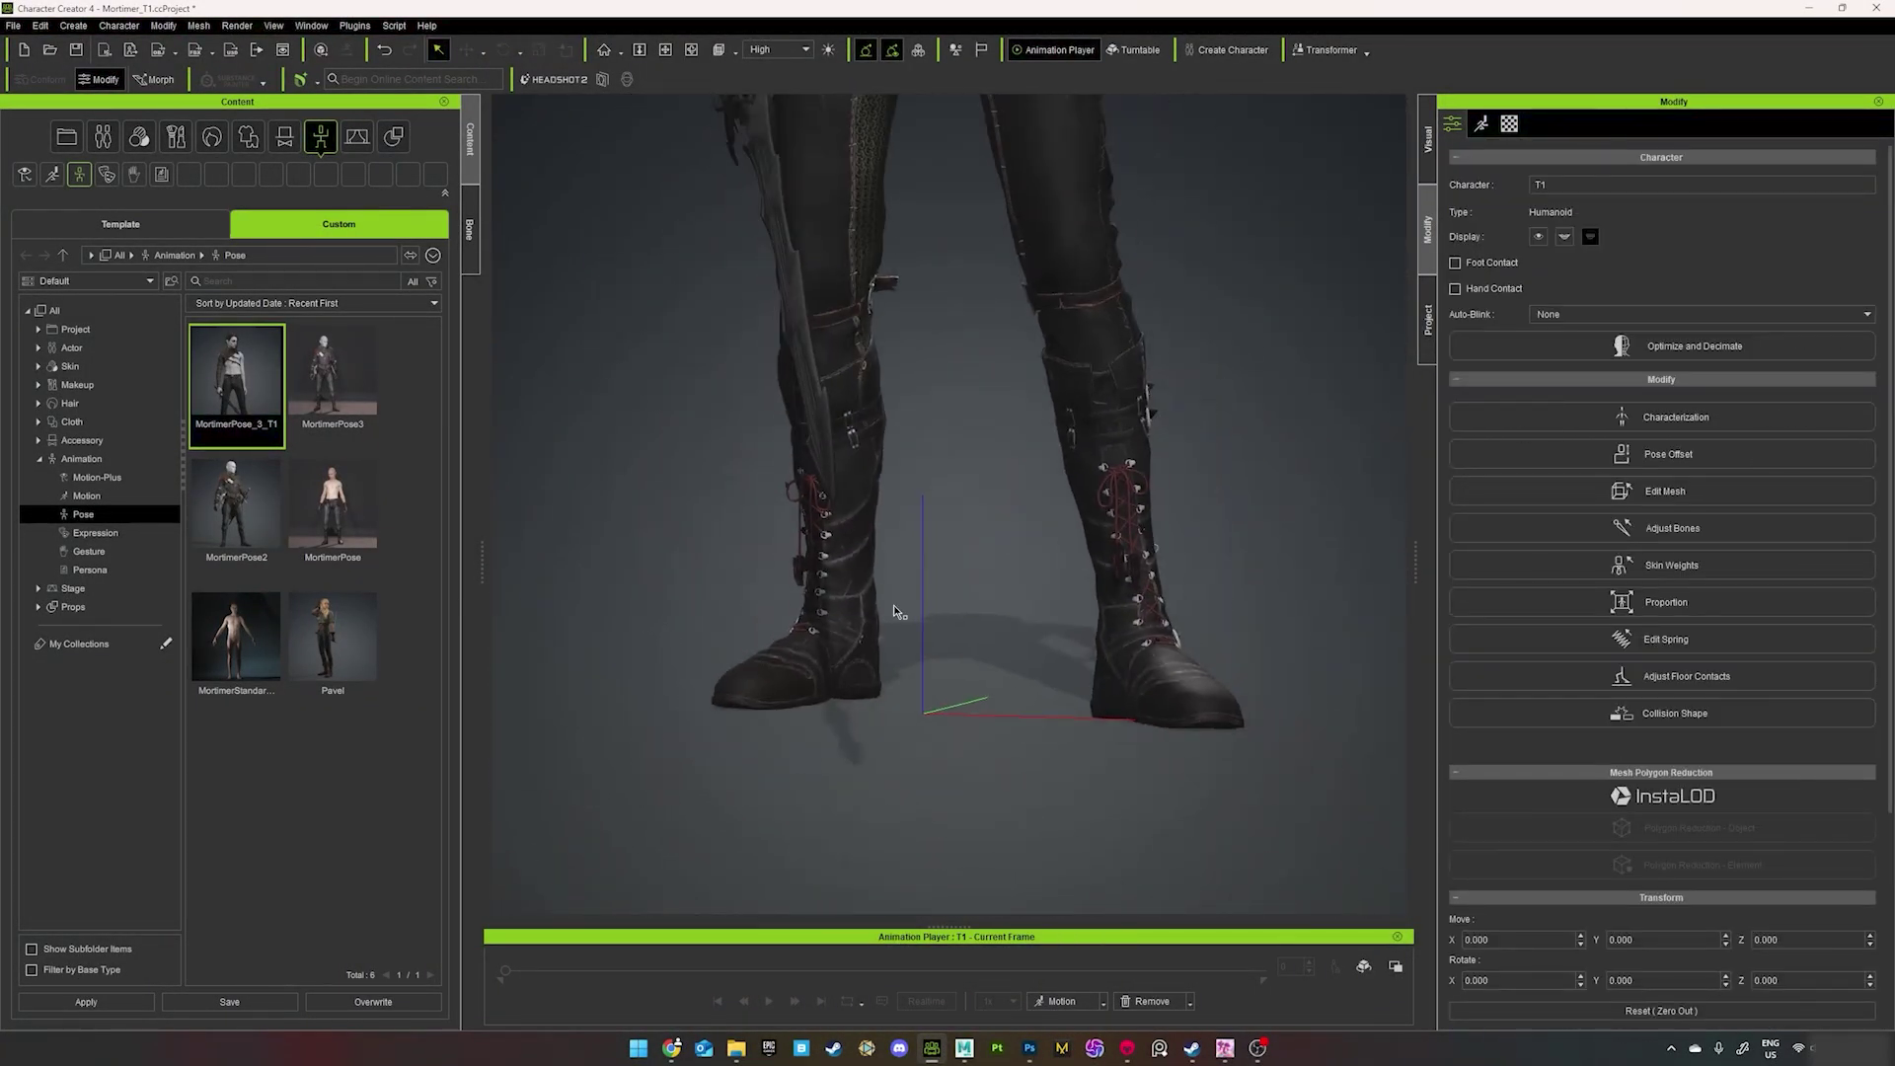
- Select the whole T1 character and export it as FBX for Maya with mesh and motion, embedded textures and the current pose
middle_click_drag(896, 613, 972, 762)
scroll(971, 762, "down", 4)
right_click_drag(971, 762, 829, 756)
key("ctrl+a")
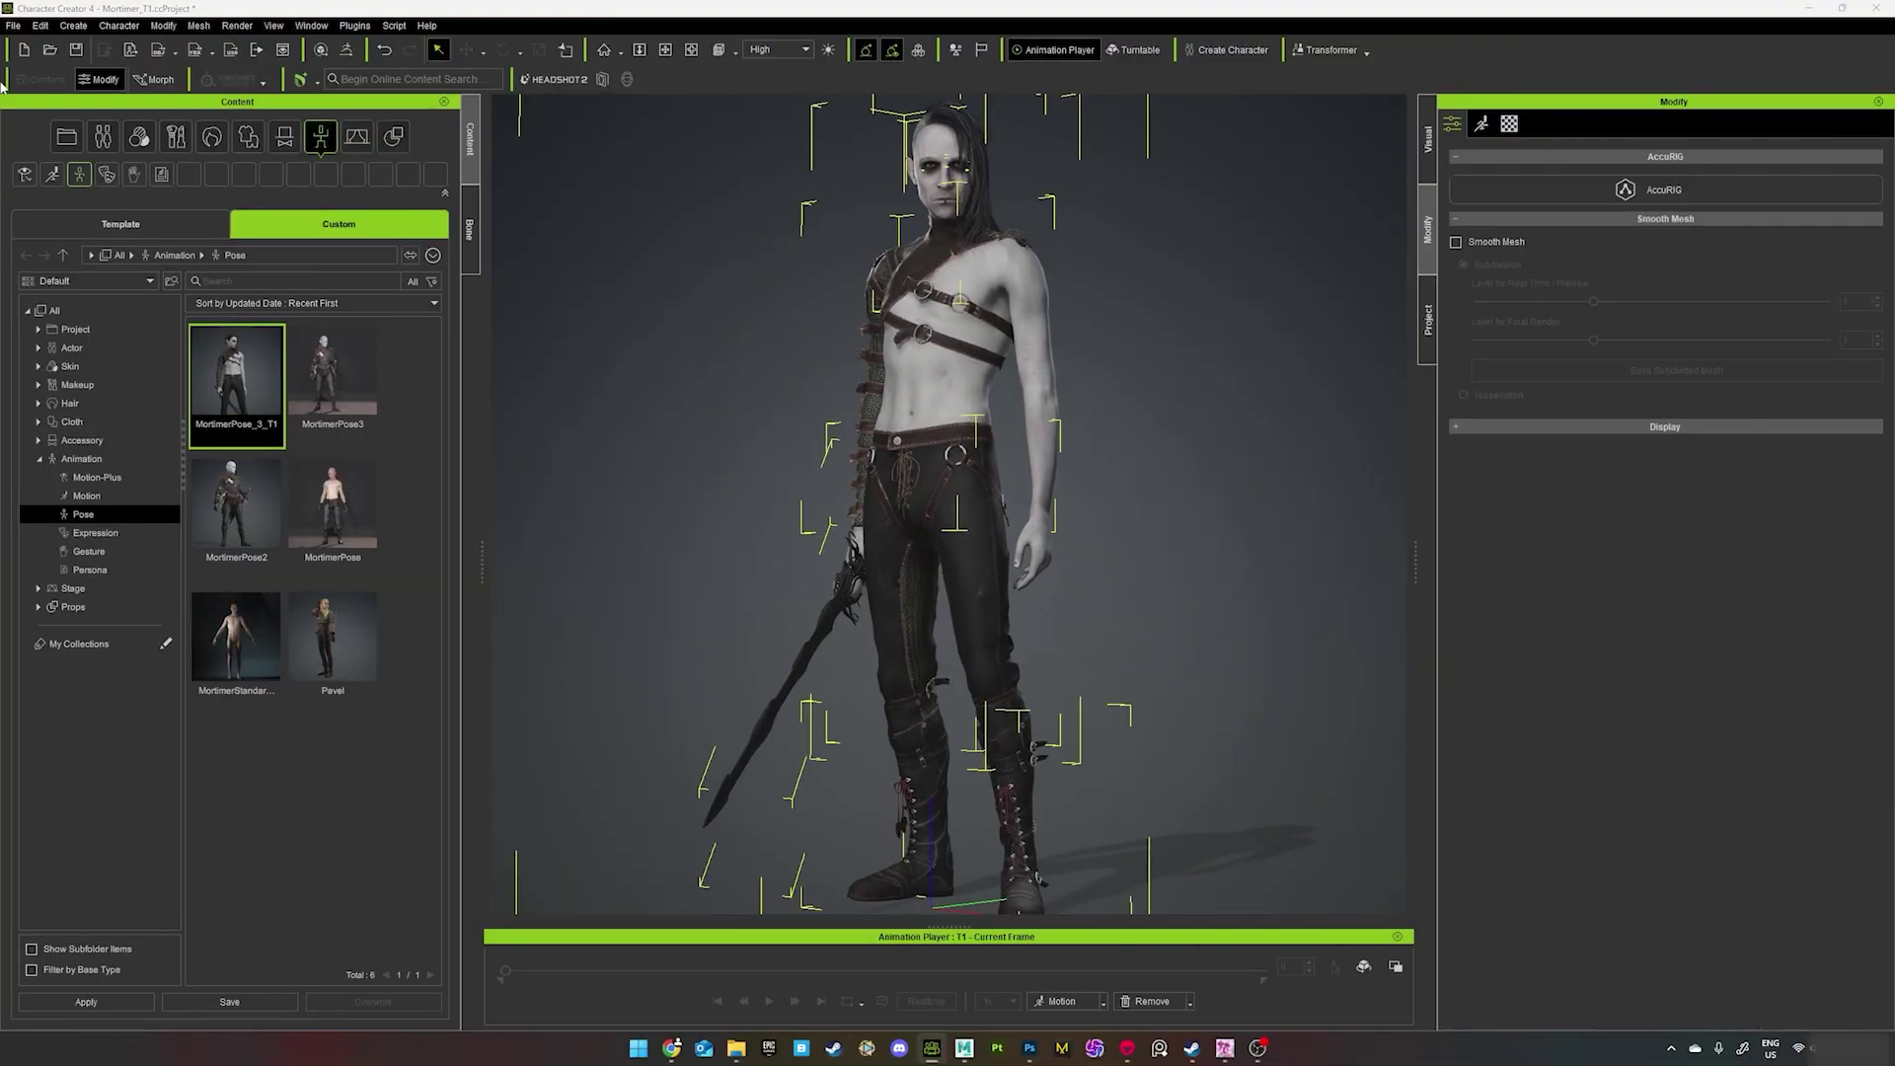
left_click(12, 25)
mouse_move(98, 165)
mouse_move(280, 242)
left_click(404, 241)
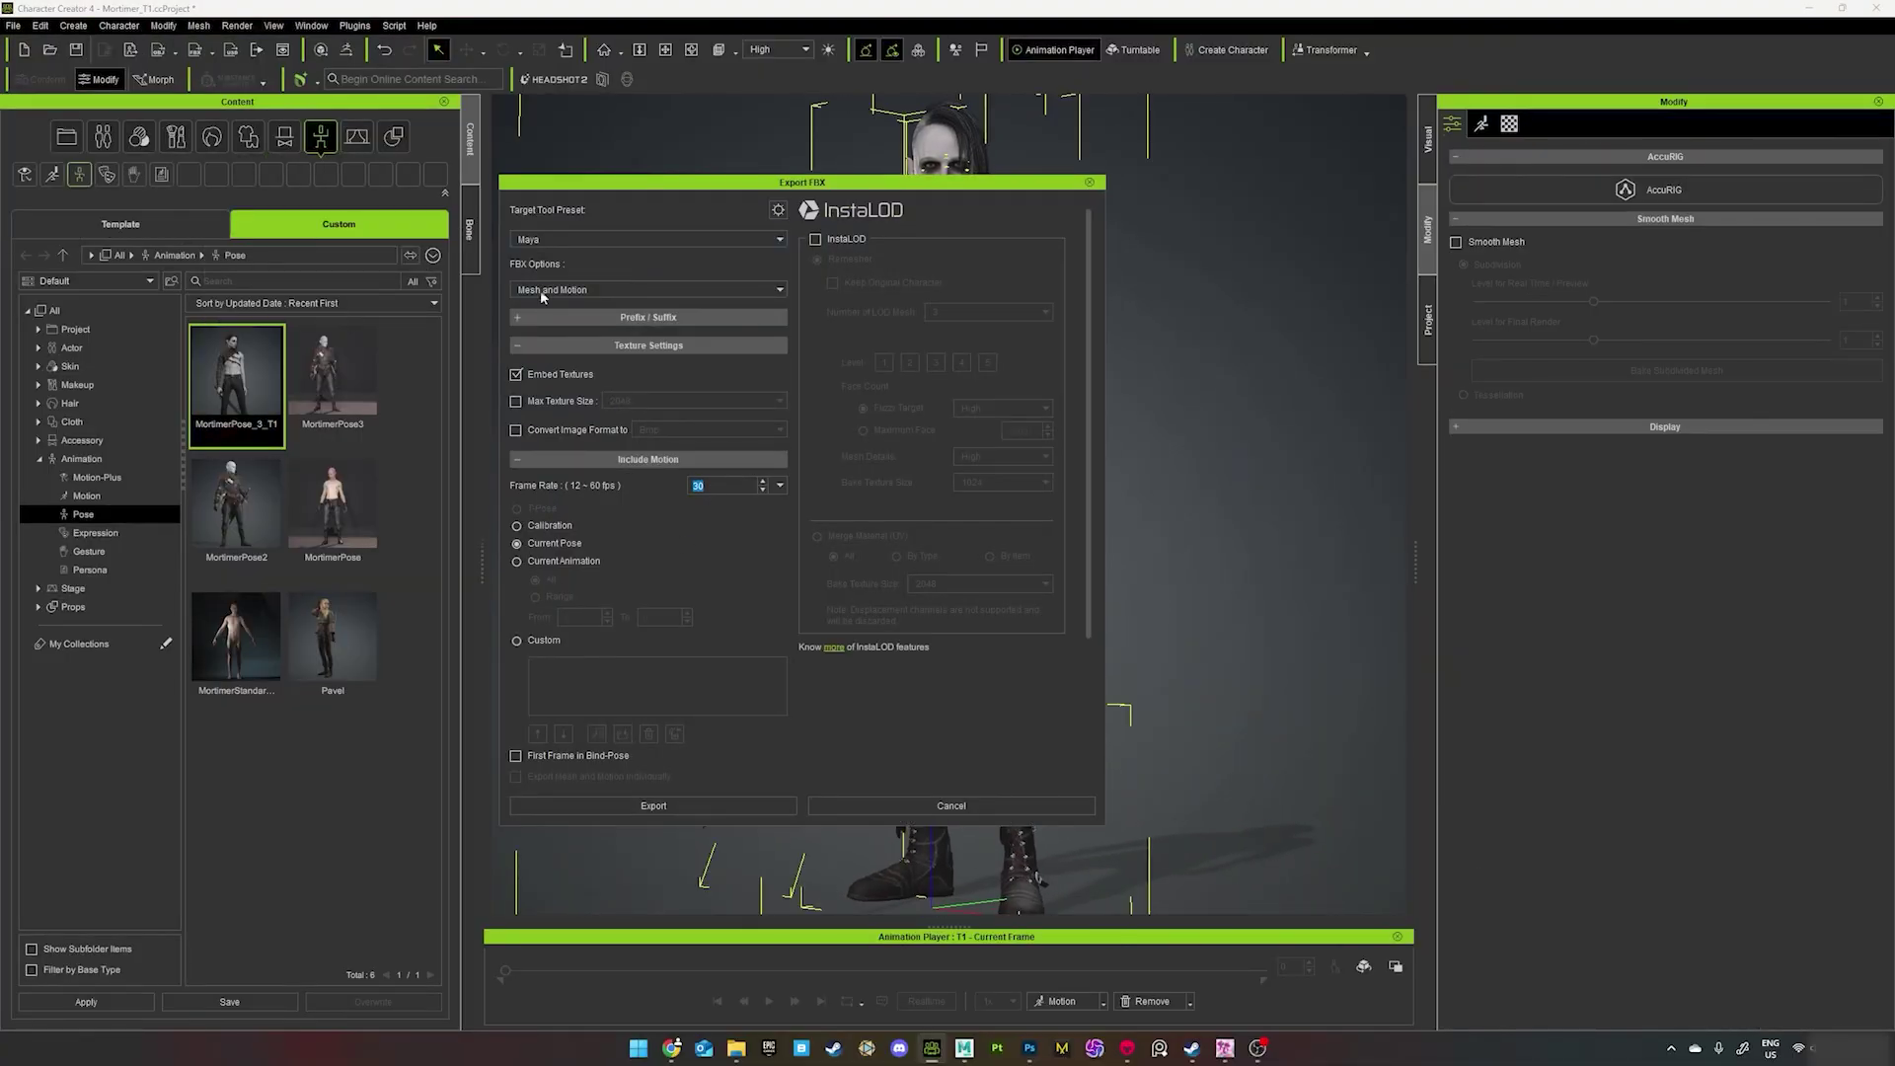
left_click(735, 807)
key("Return")
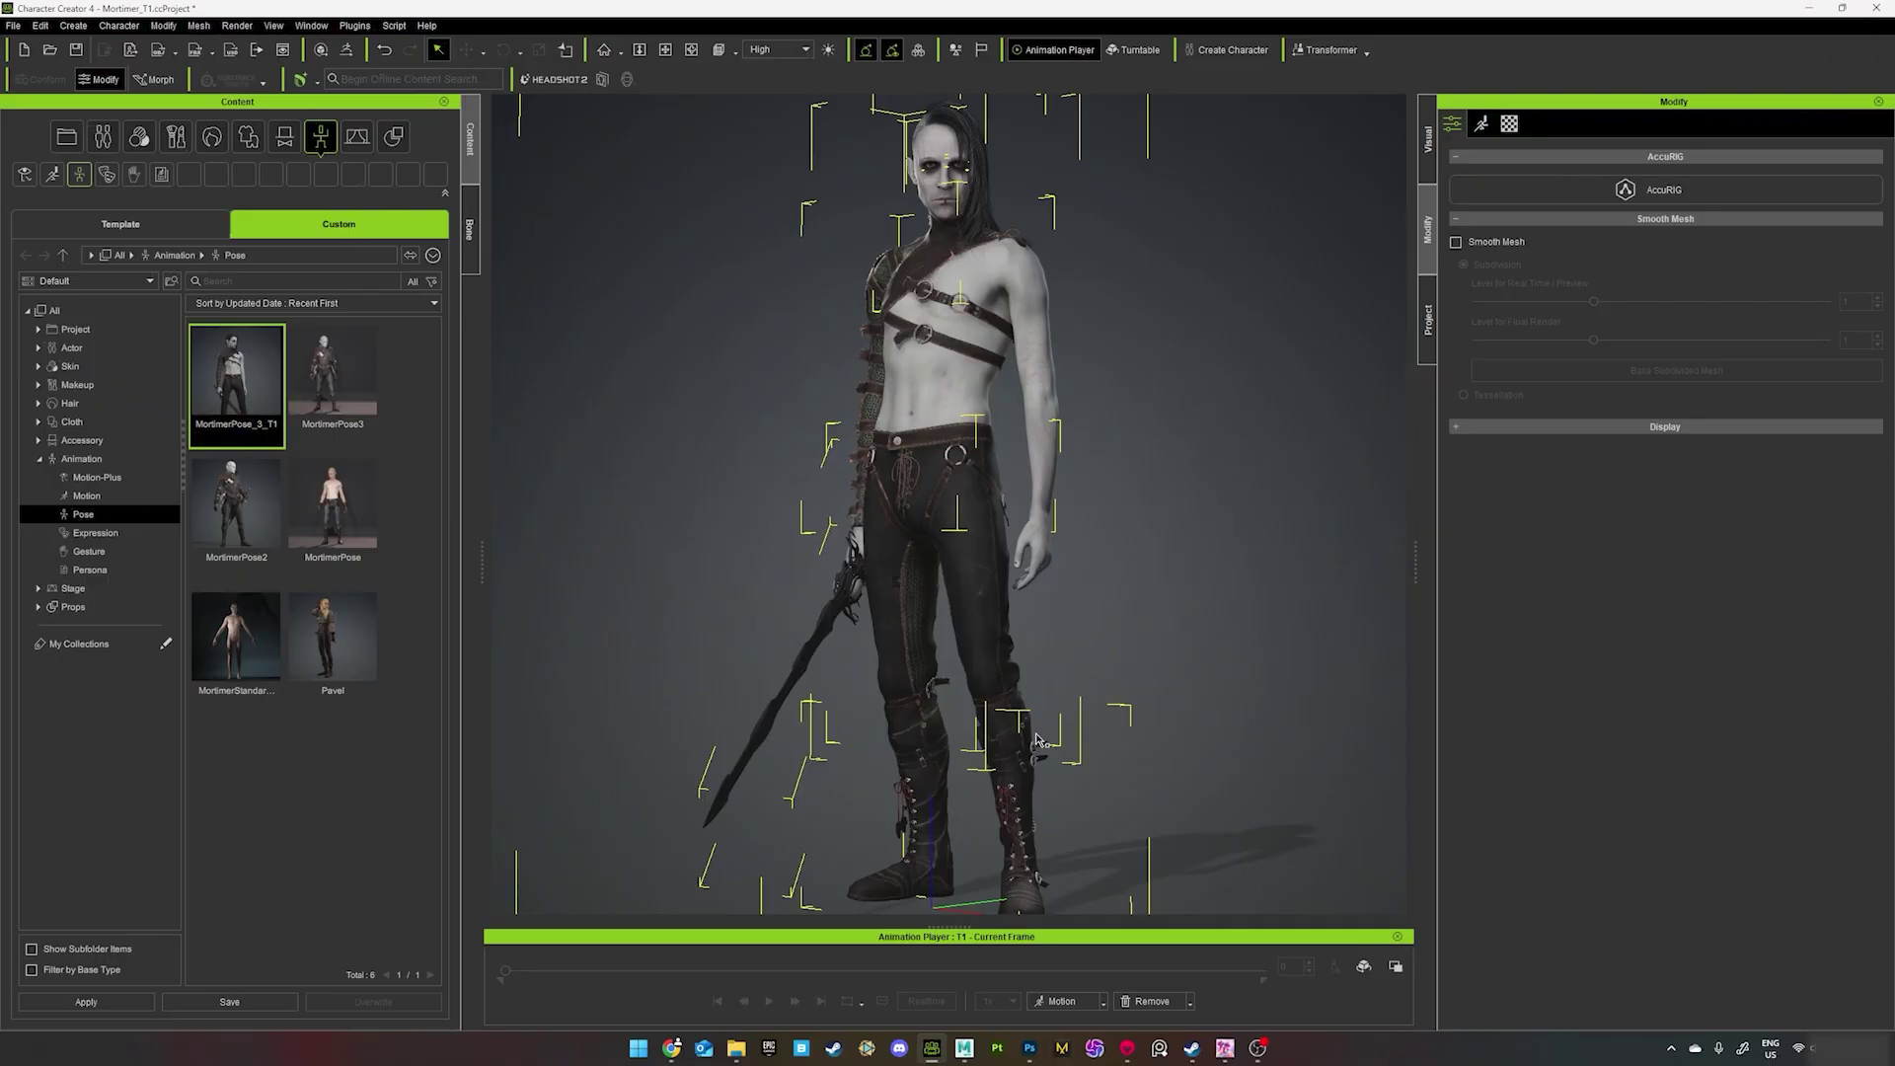
- Switch to Marmoset Toolbag, view the render scene through Camera_12mm, and collapse the fog and terrain groups
left_click(1127, 1052)
left_click(360, 85)
mouse_move(365, 97)
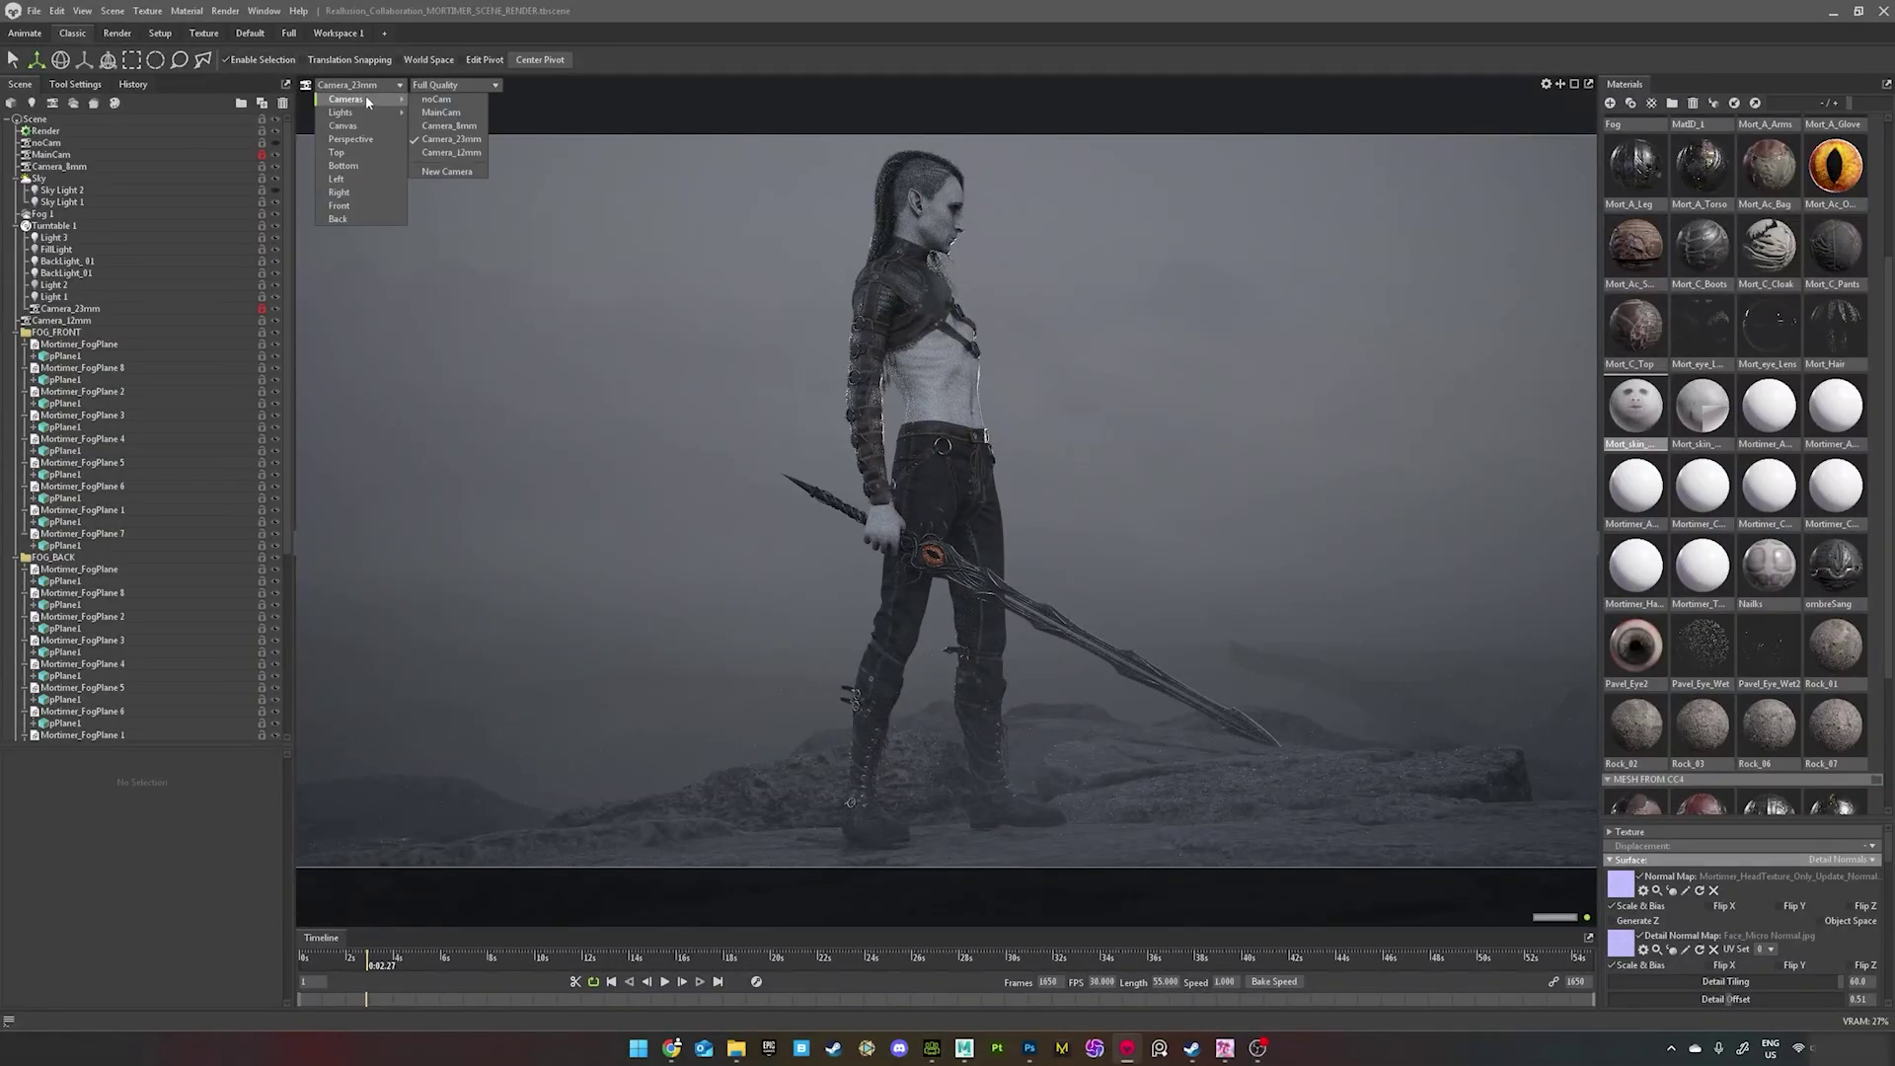
left_click(446, 166)
left_click(16, 556)
left_click(16, 331)
left_click(16, 367)
- Examine the imported character's boots in close-up, choose a scene camera again and scrub the timeline
left_click_drag(822, 472, 944, 488, "alt")
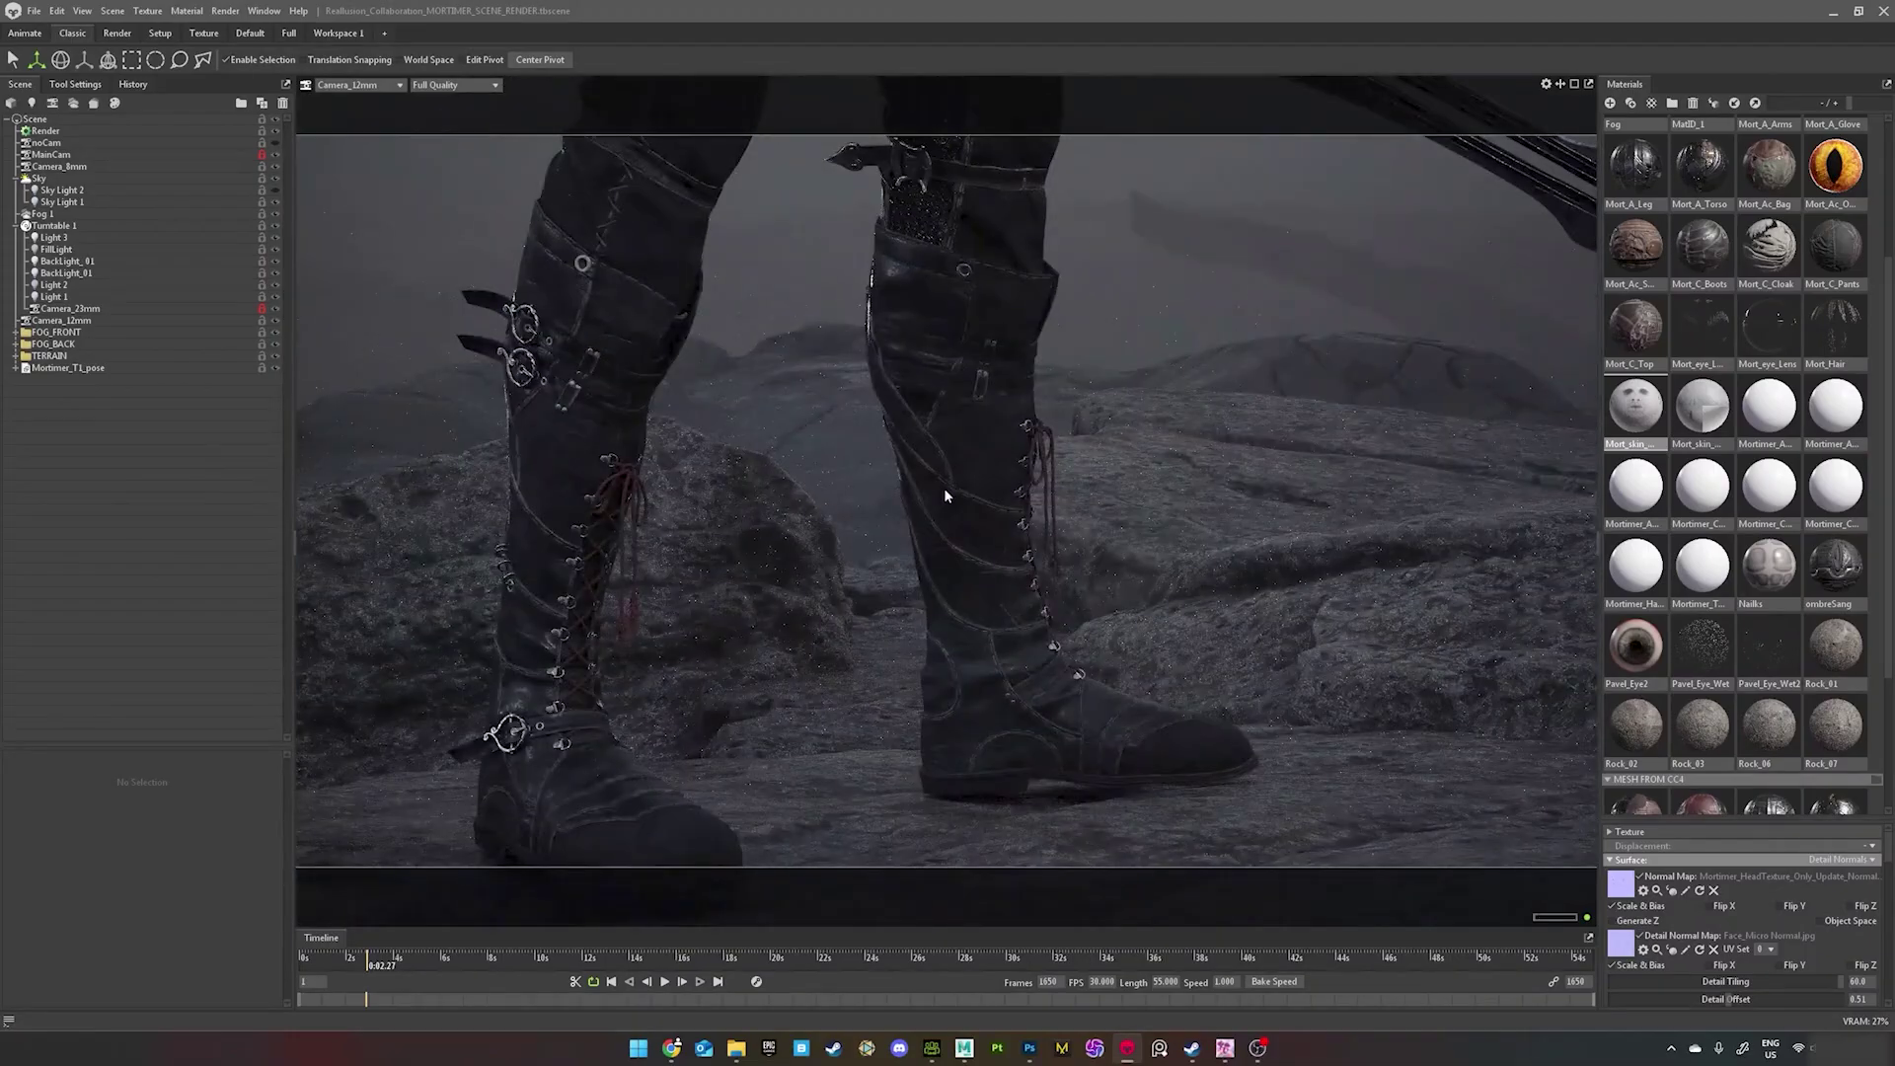
scroll(944, 488, "down", 3)
left_click(359, 85)
mouse_move(365, 97)
left_click(445, 152)
left_click_drag(592, 960, 456, 930)
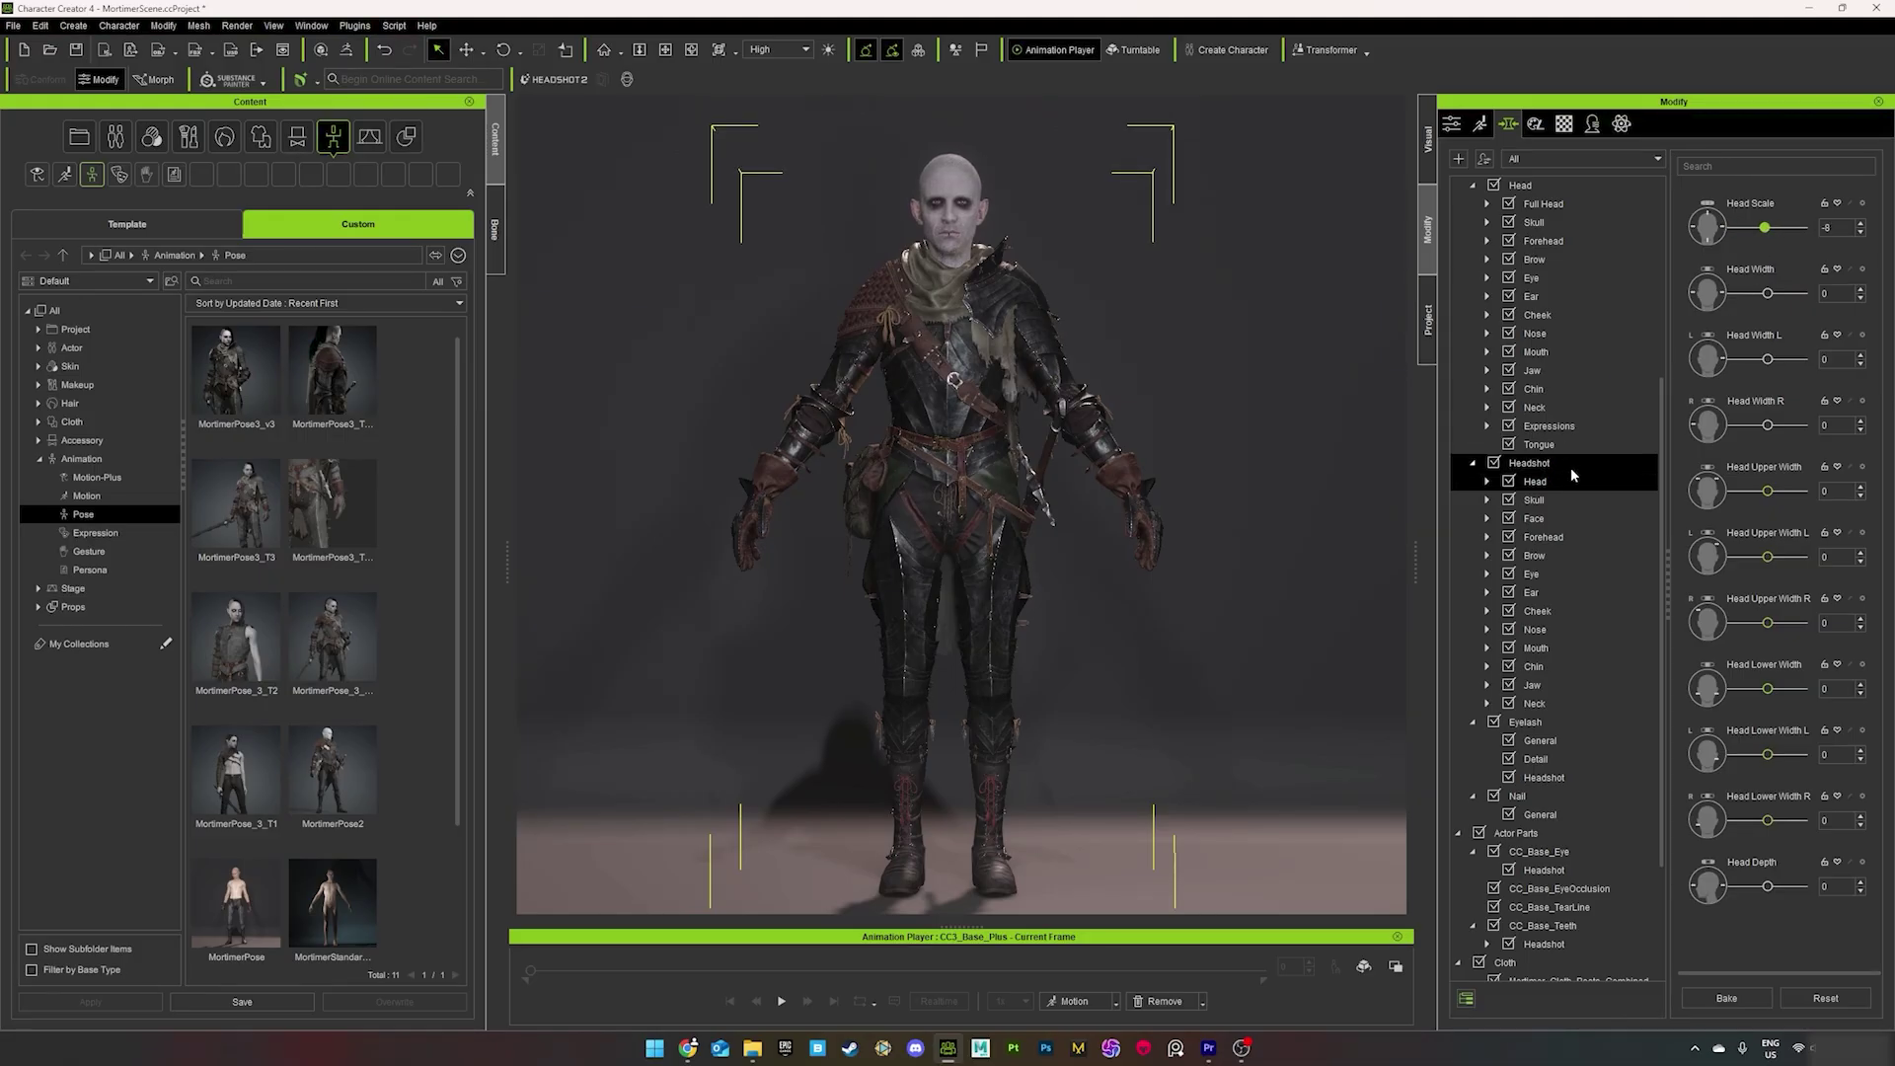
- Increase the body's Character Scale A slightly and adjust the arm scale morphs, with UpperArm Scale 63, and open the leg scale morphs
left_click(1542, 258)
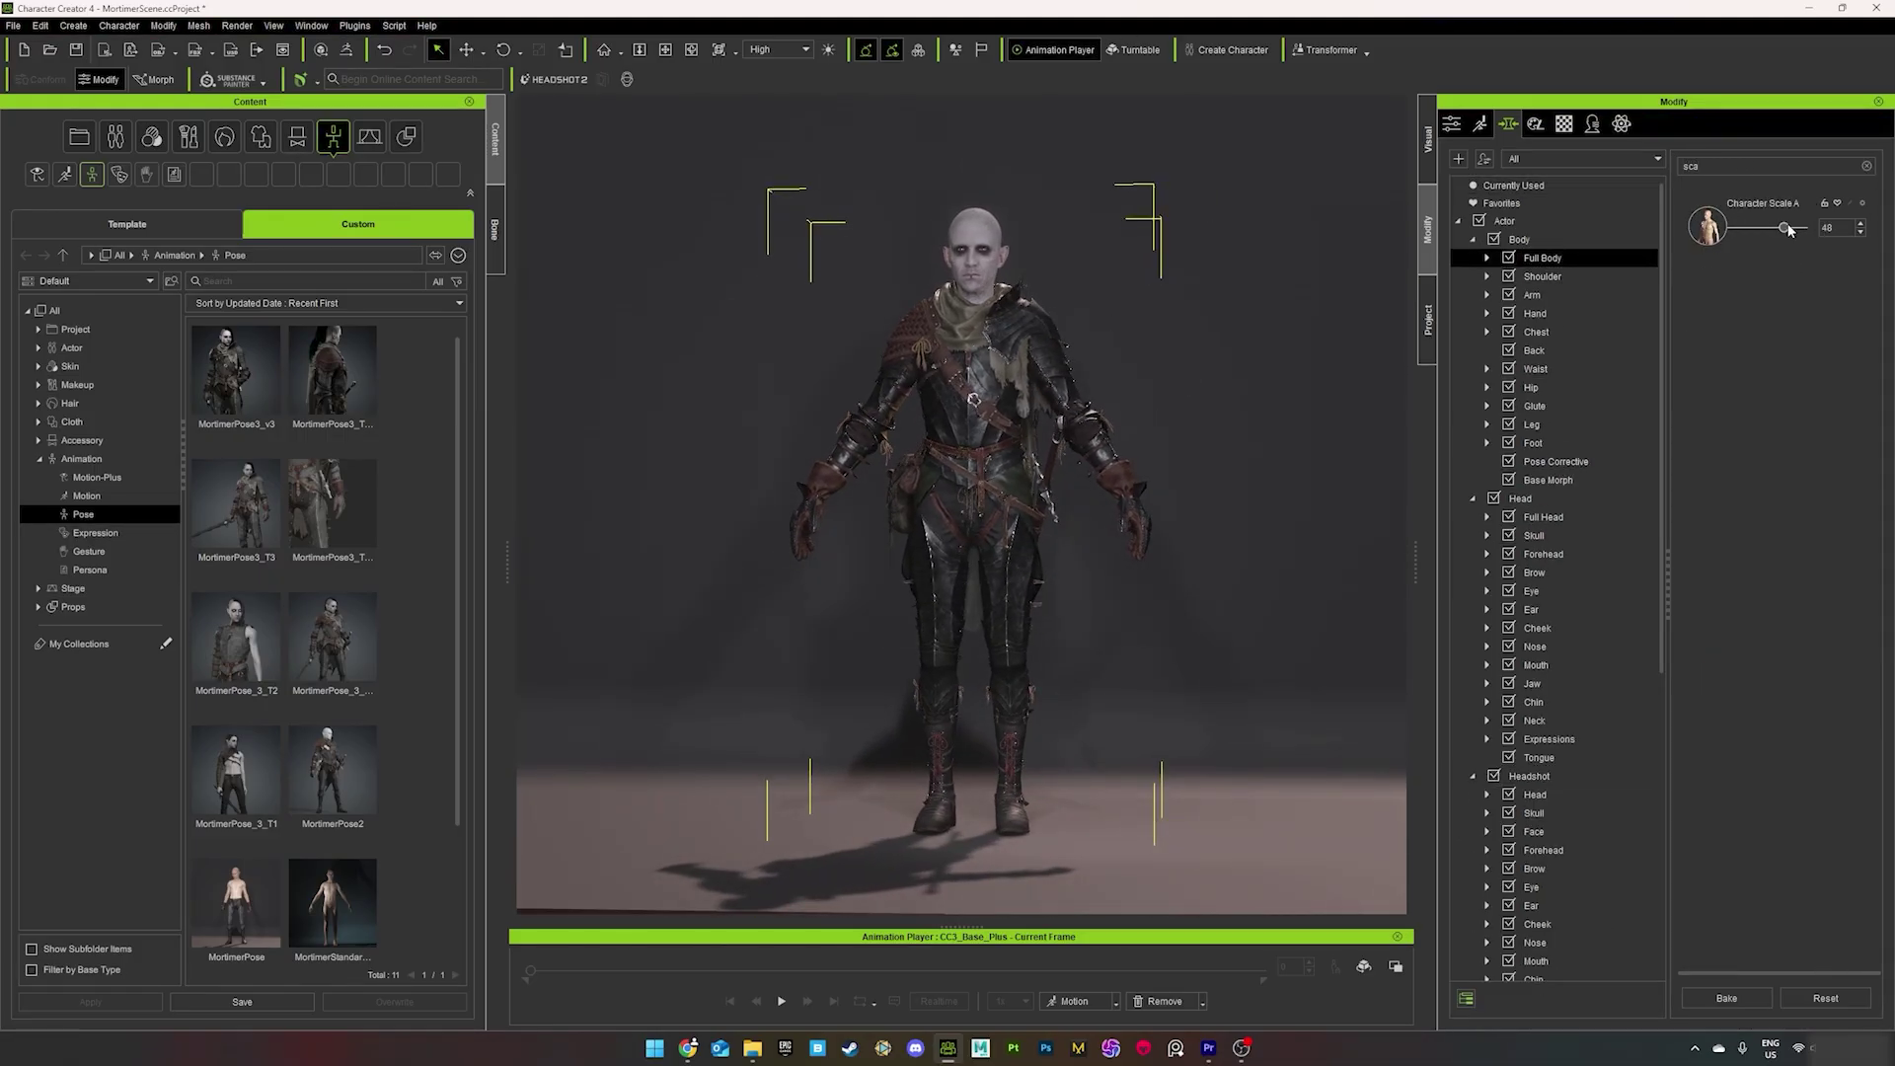
left_click_drag(1790, 229, 1794, 230)
left_click(1535, 295)
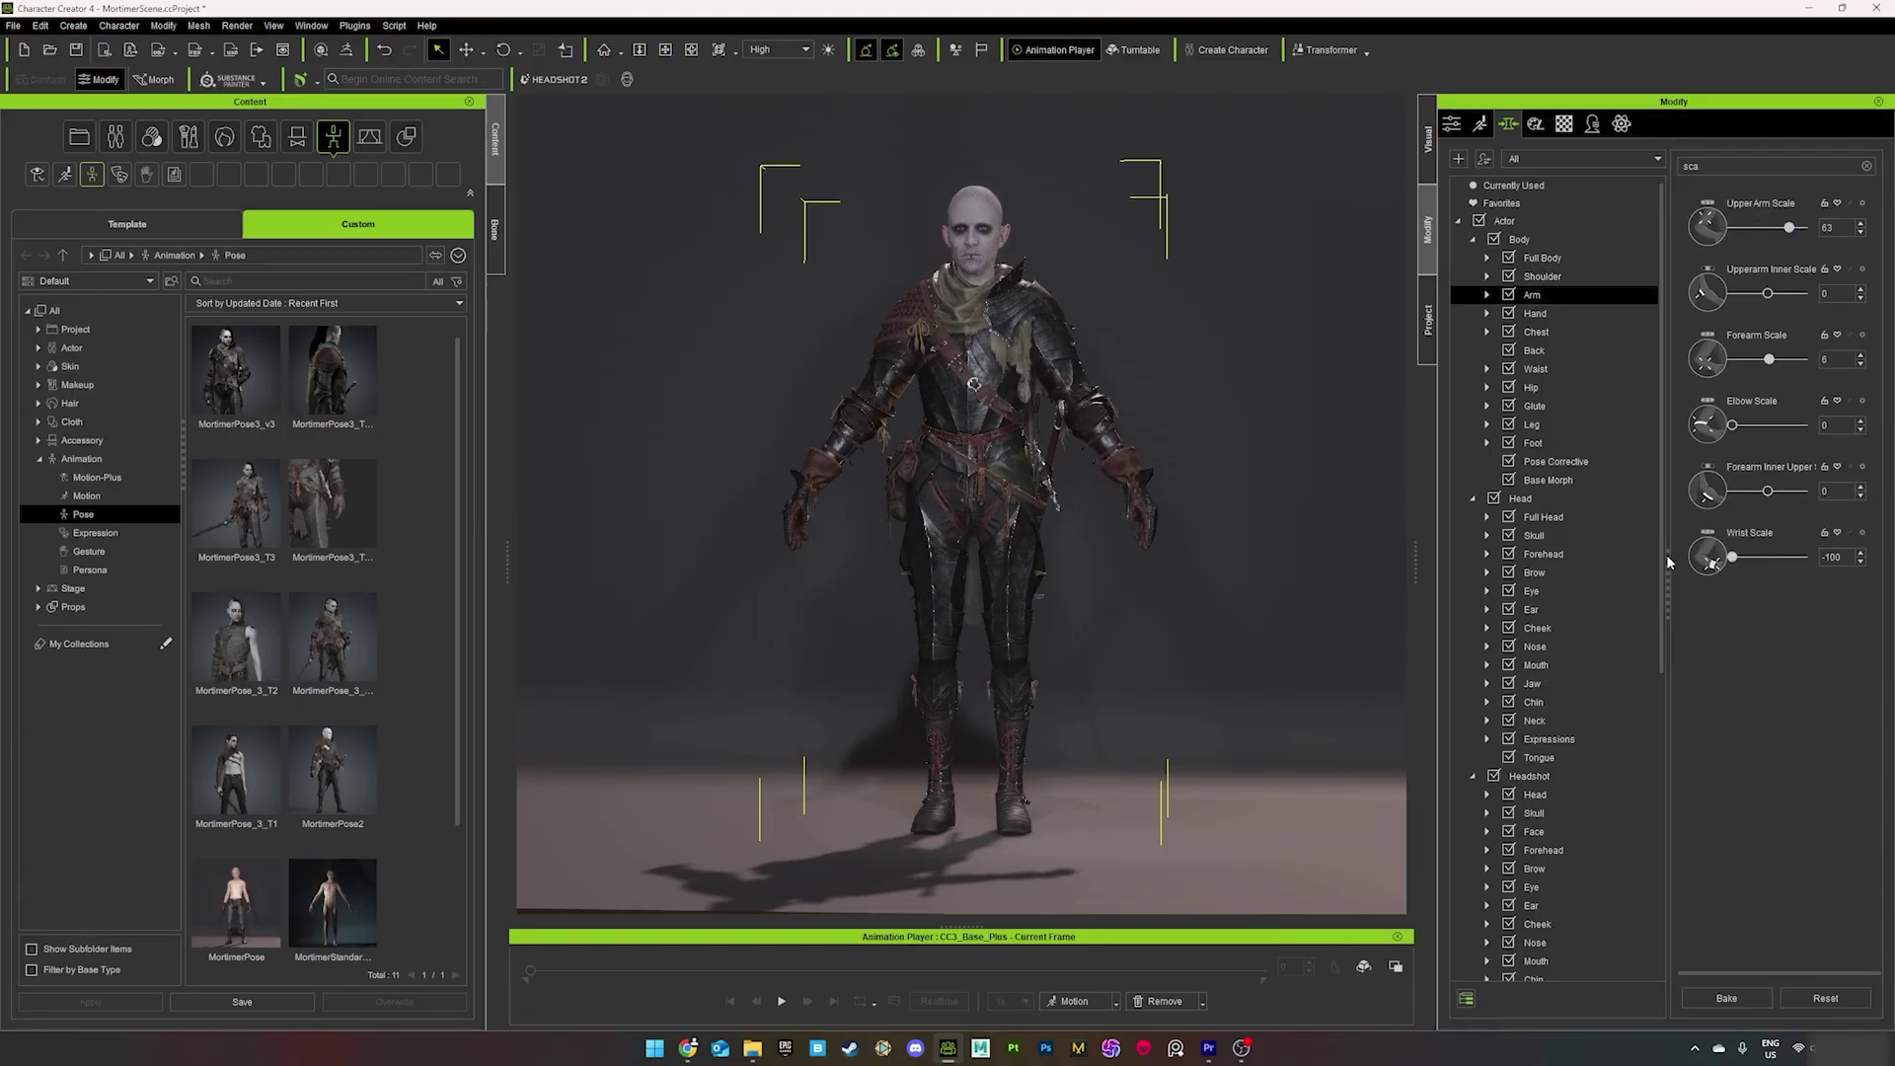
left_click(1531, 425)
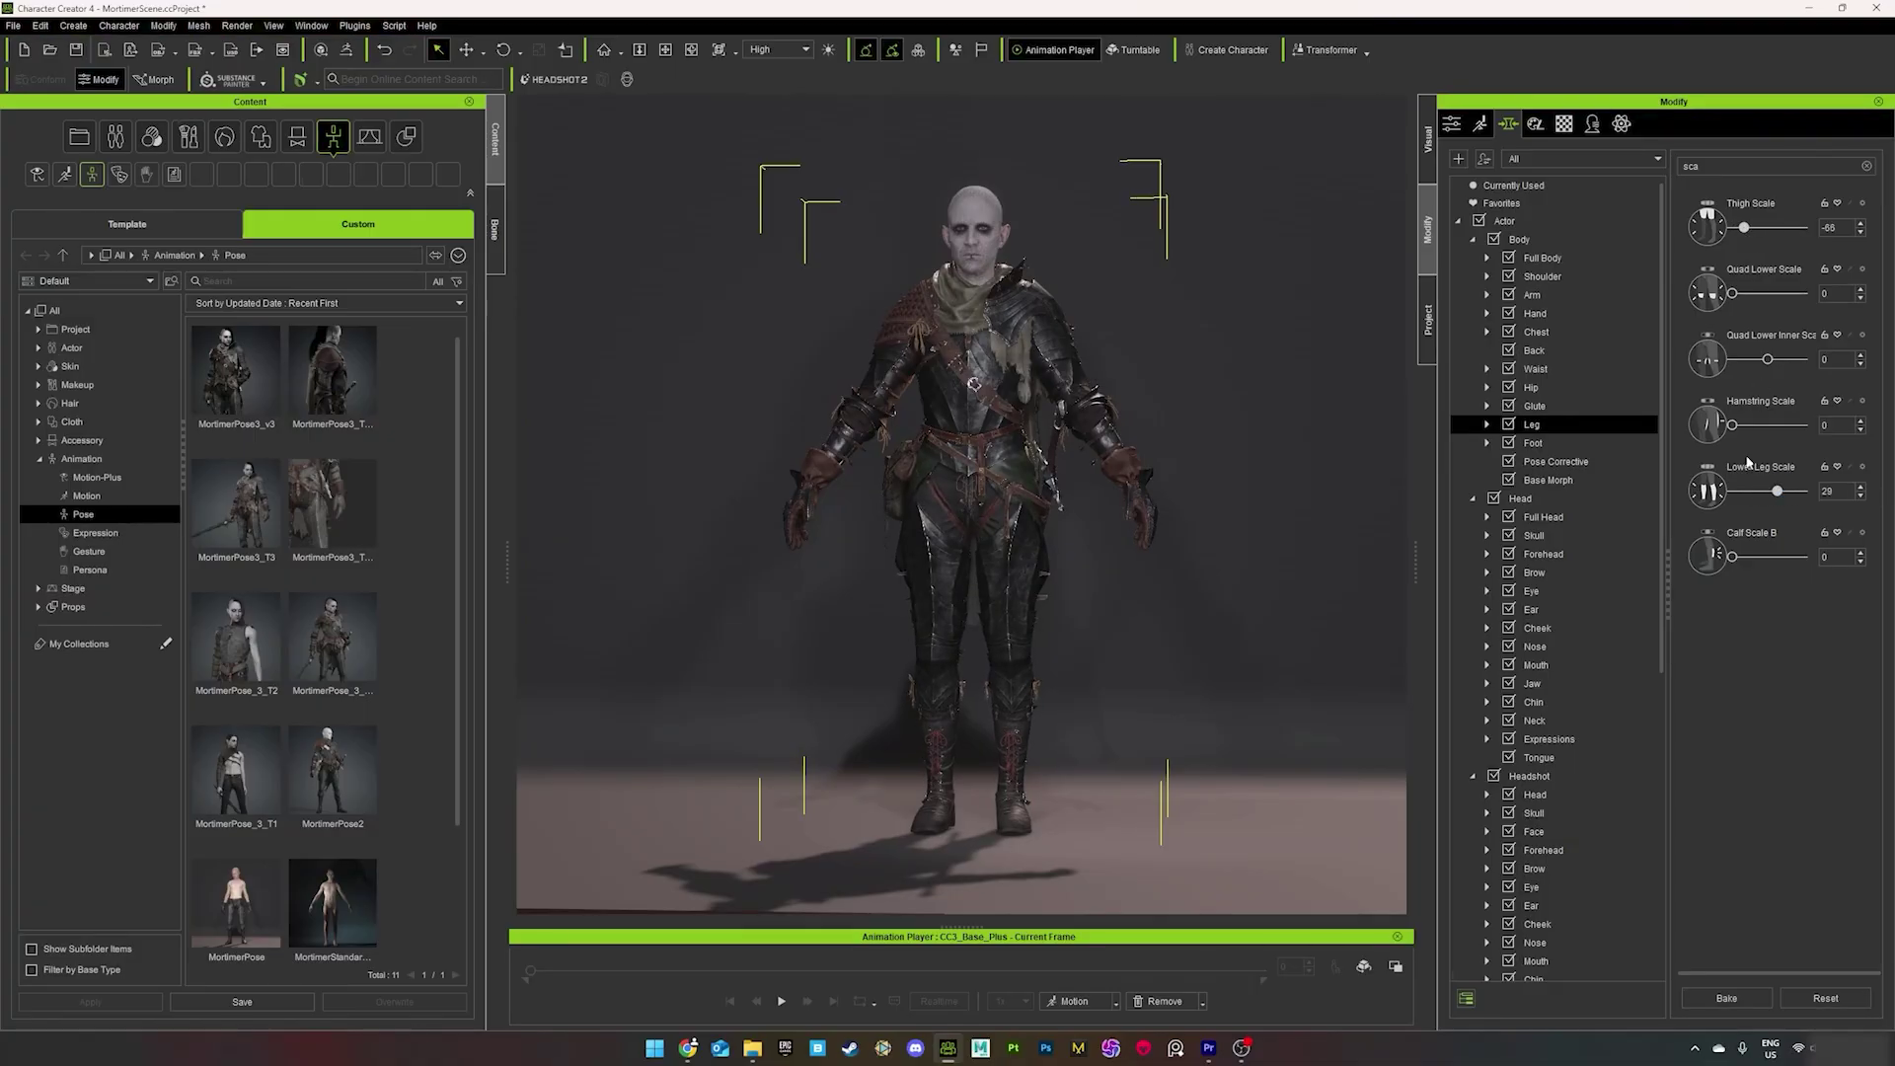
- Adjust the Chest Scale morph and check the armored torso from the side and the front
left_click(1561, 332)
left_click_drag(1214, 390, 1645, 386, "alt")
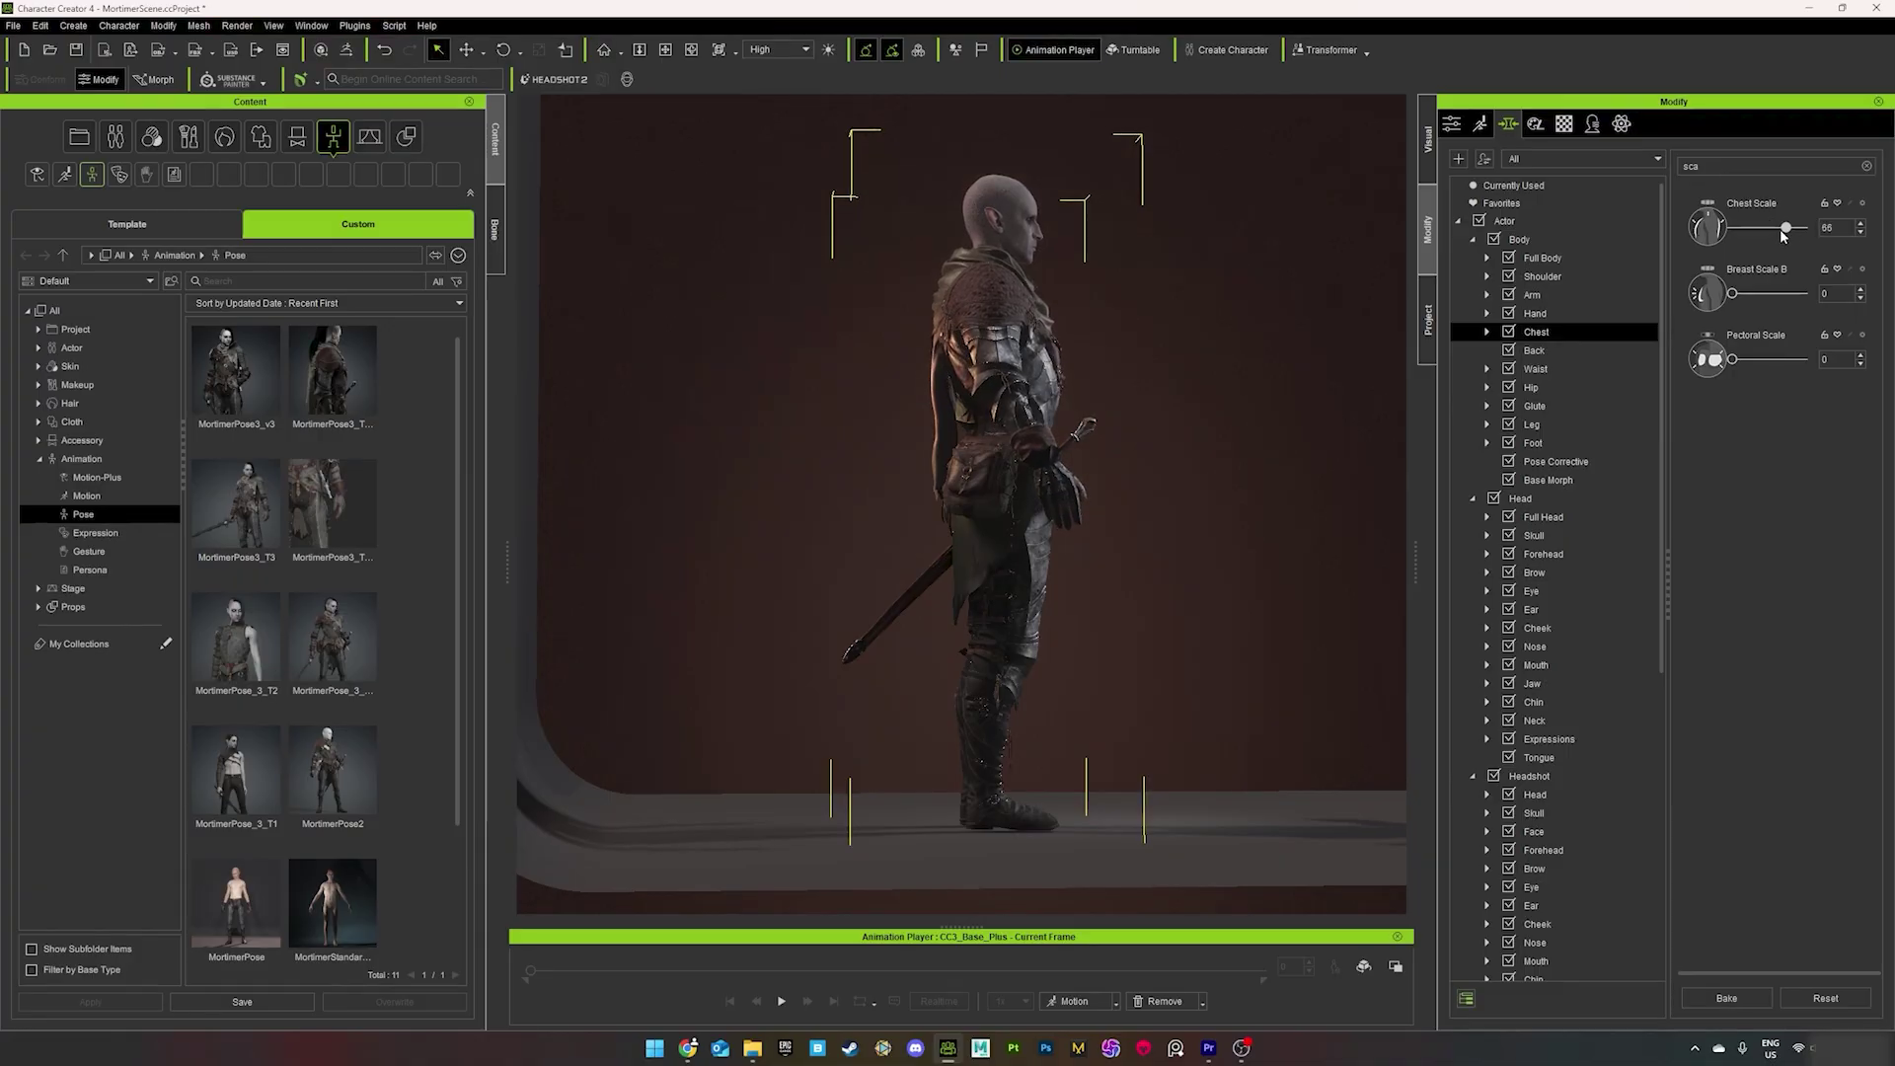
left_click_drag(1783, 235, 1777, 235)
left_click_drag(1116, 395, 705, 401, "alt")
left_click_drag(1184, 370, 1629, 364, "alt")
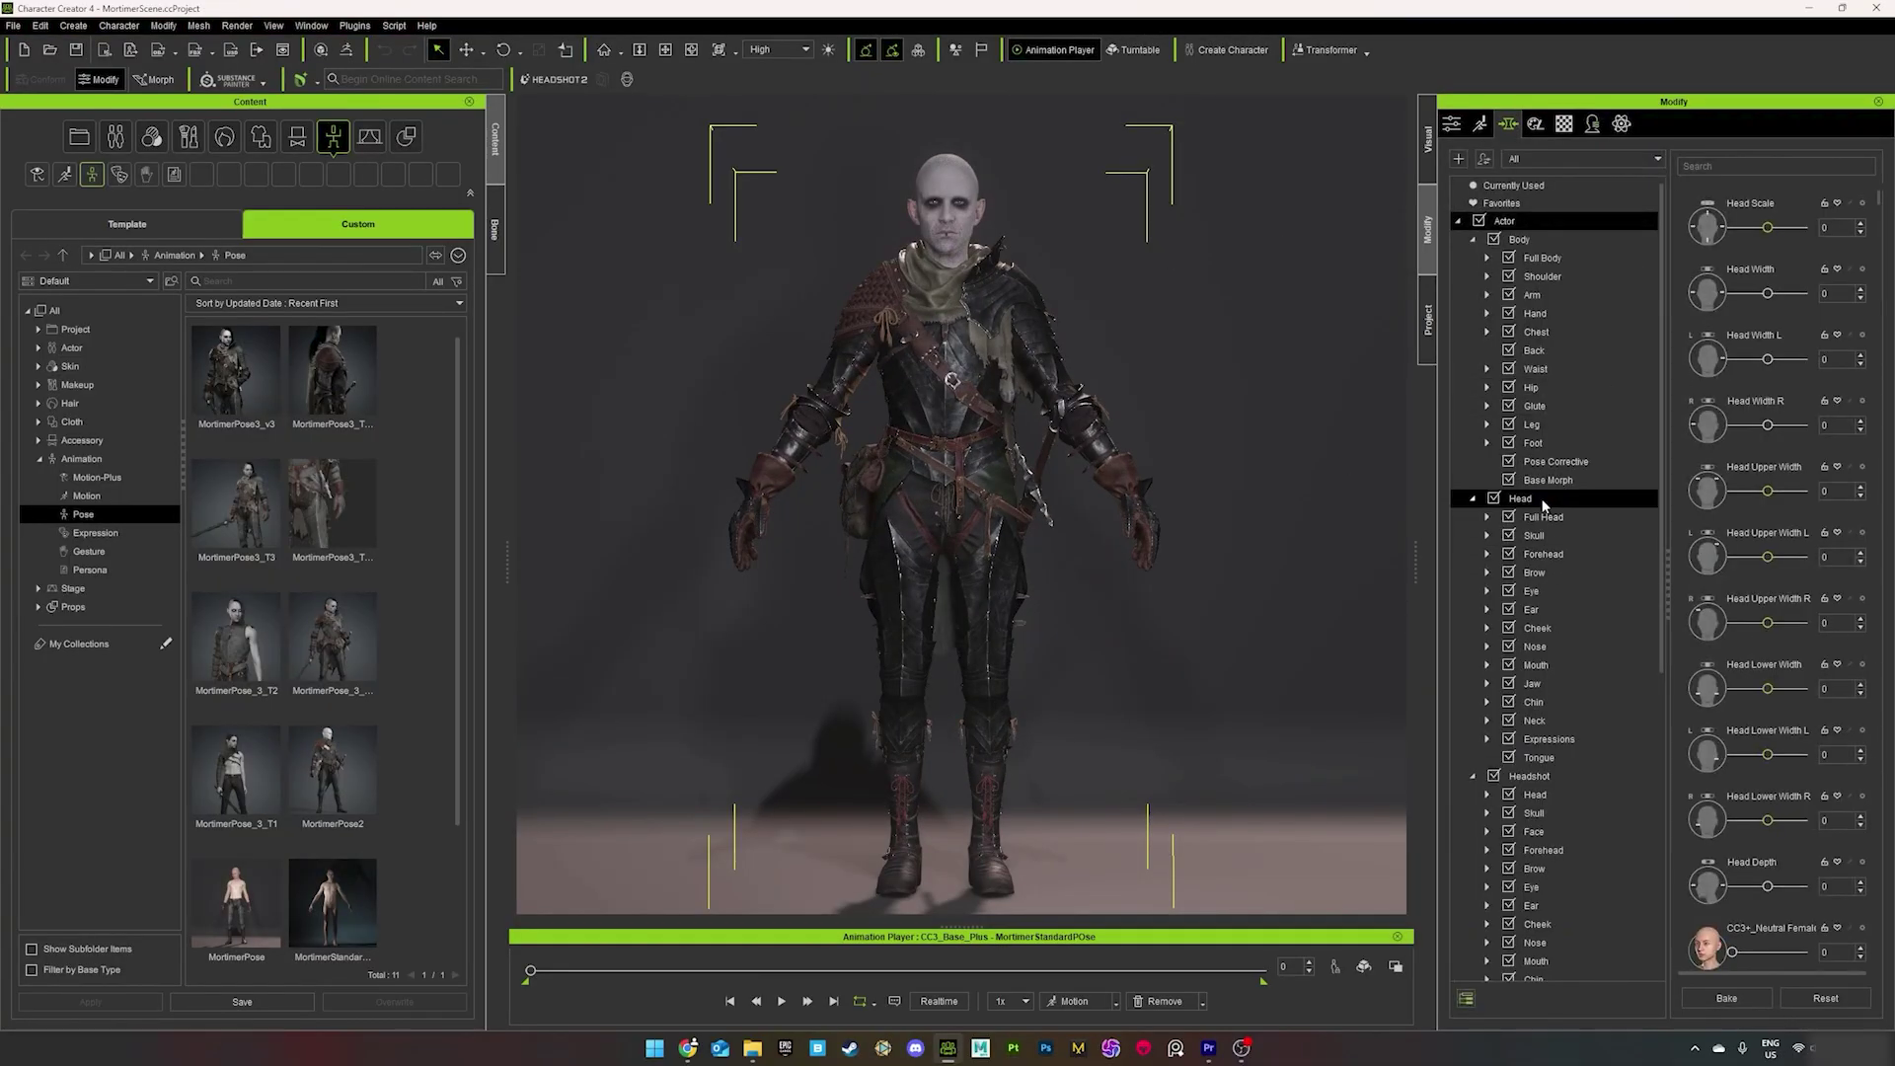
- Try the Body Muscular A, Body Thin and Body Fat B morphs on the armored body and reset them to 0
left_click(1521, 239)
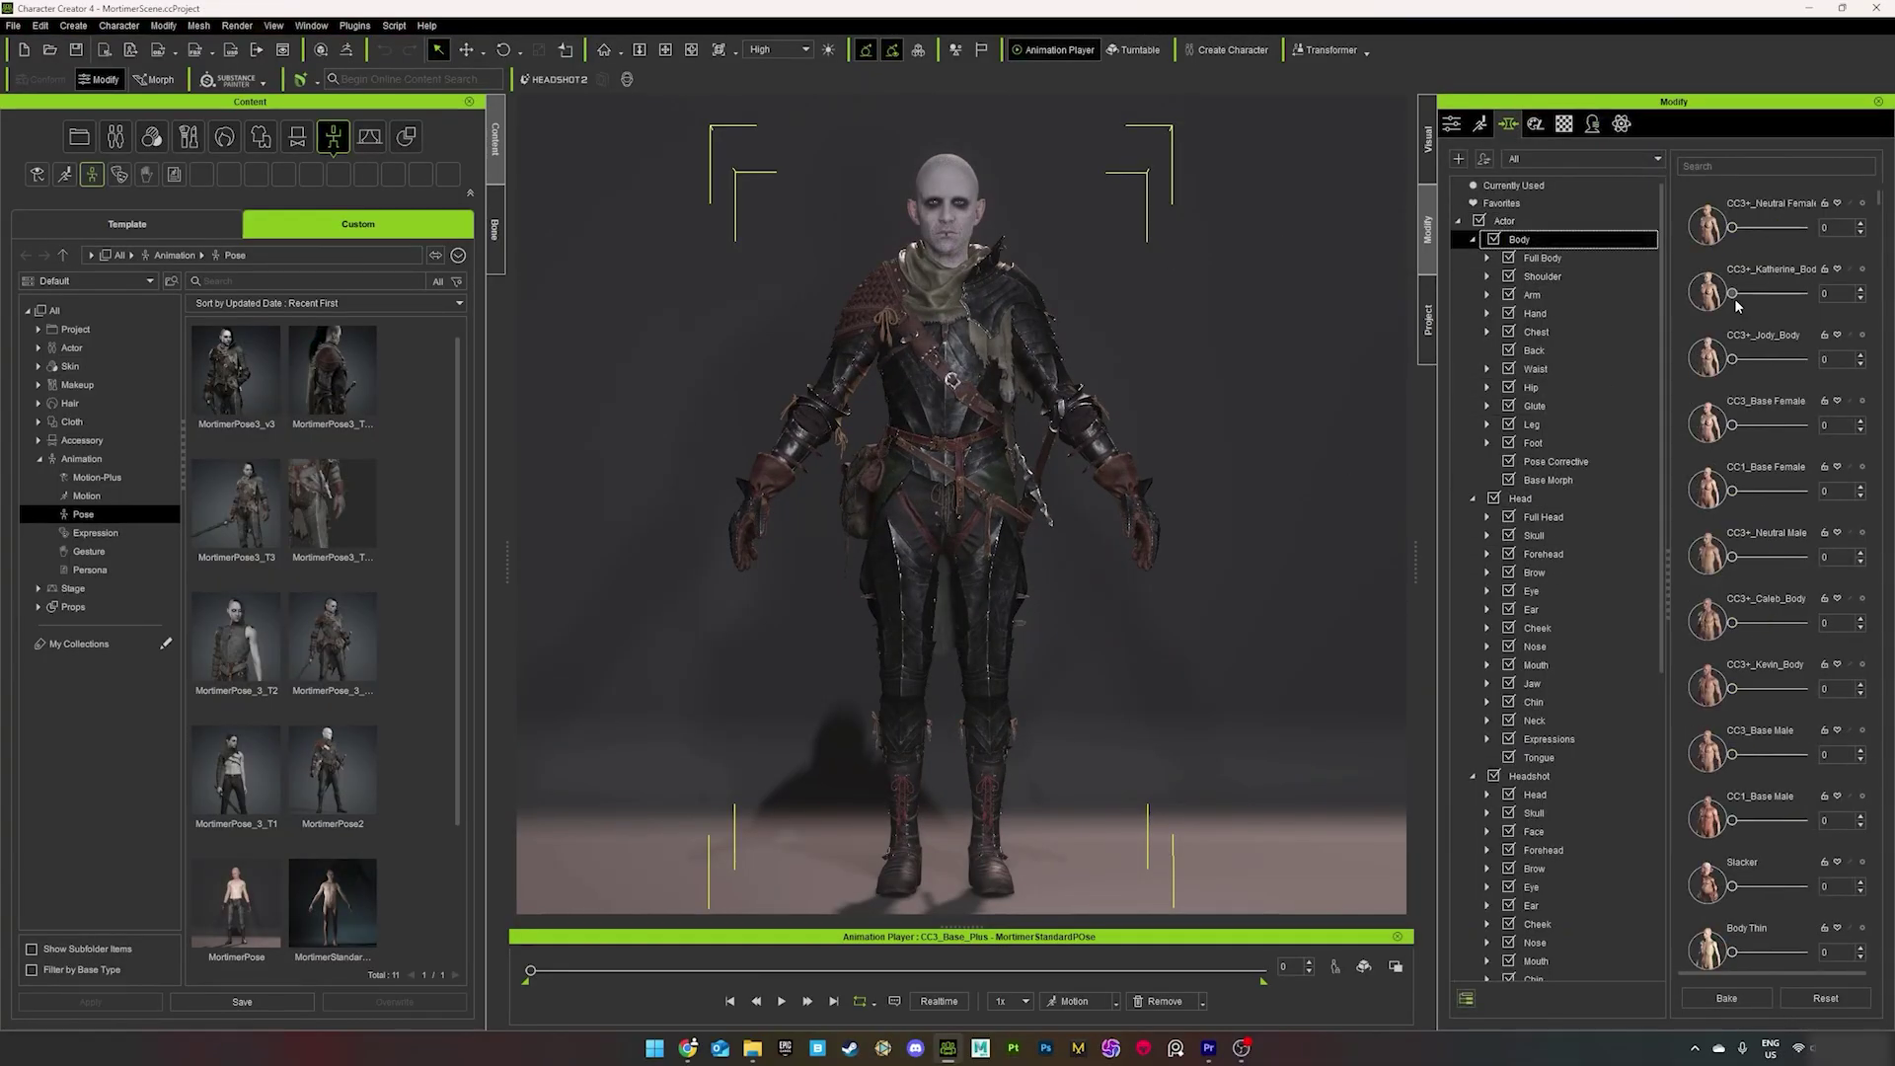
right_click_drag(1095, 539, 1043, 539)
scroll(1747, 871, "down", 2)
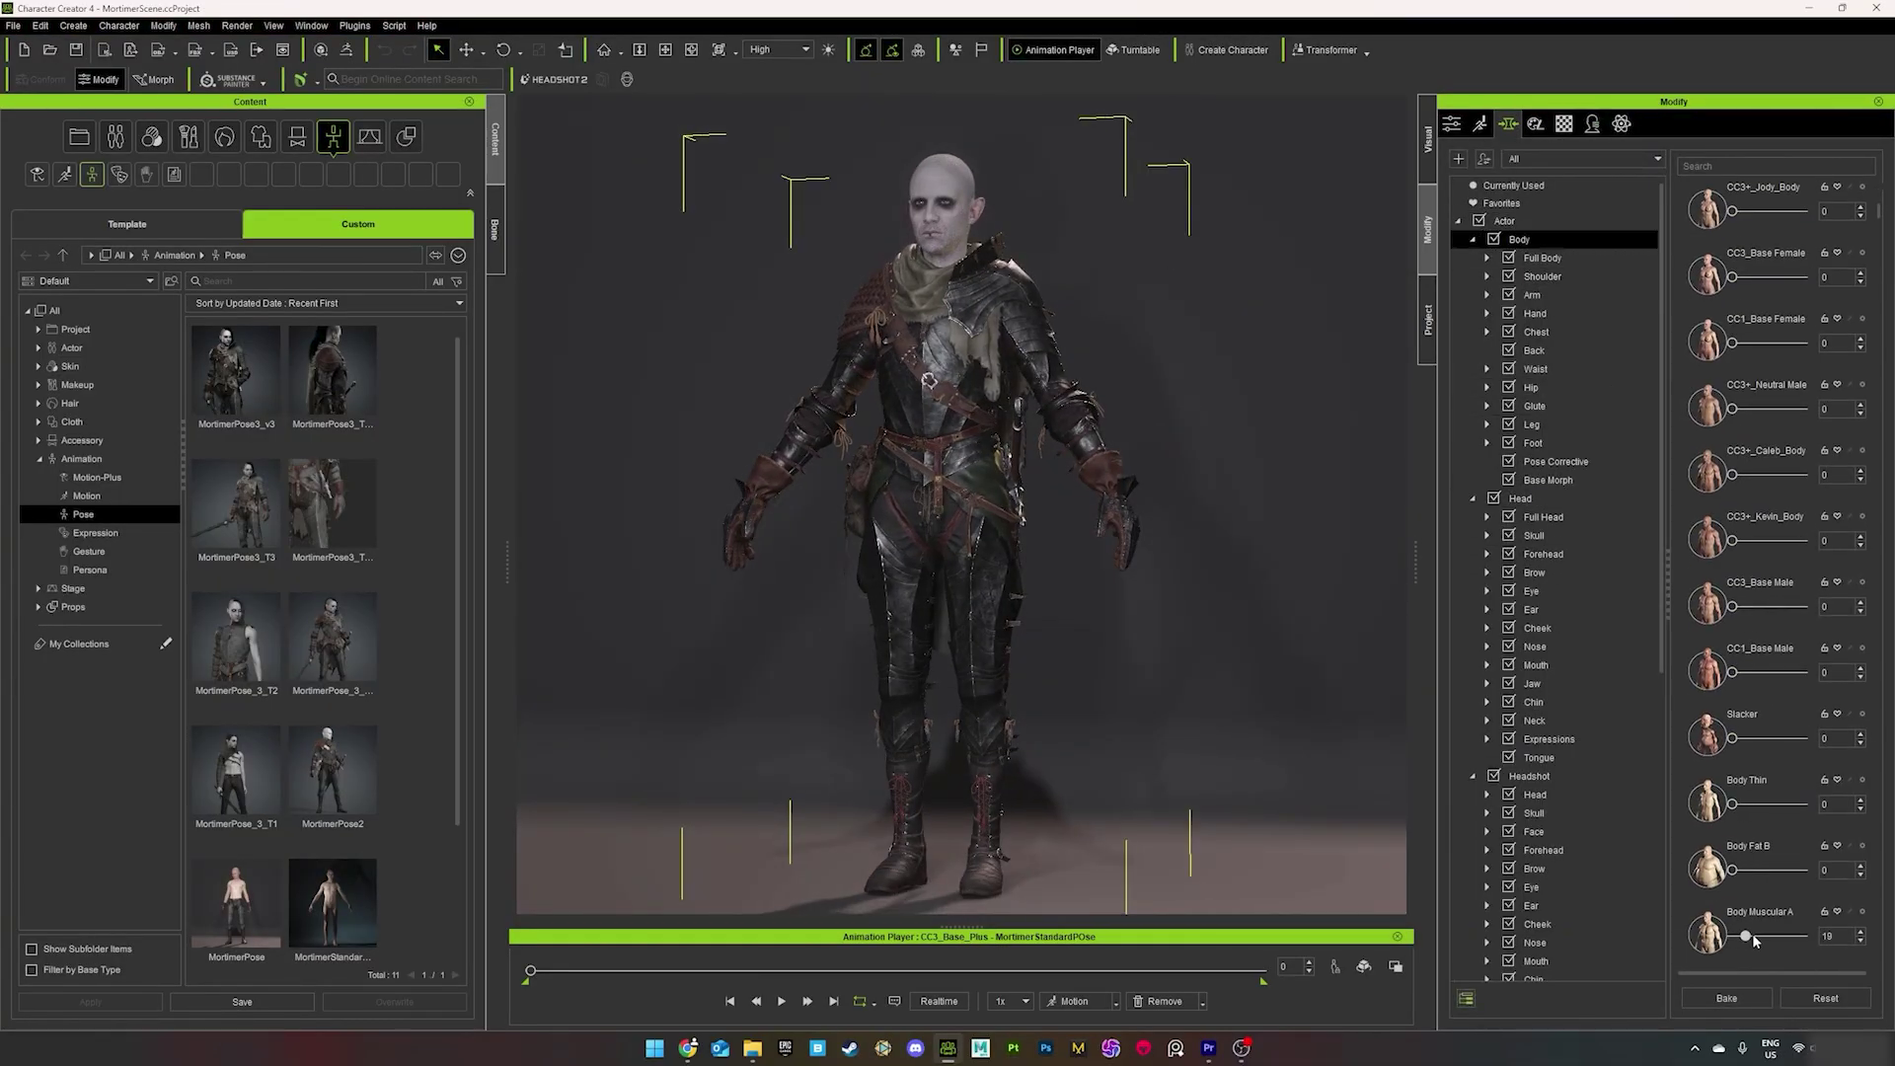
left_click_drag(1795, 940, 1687, 950)
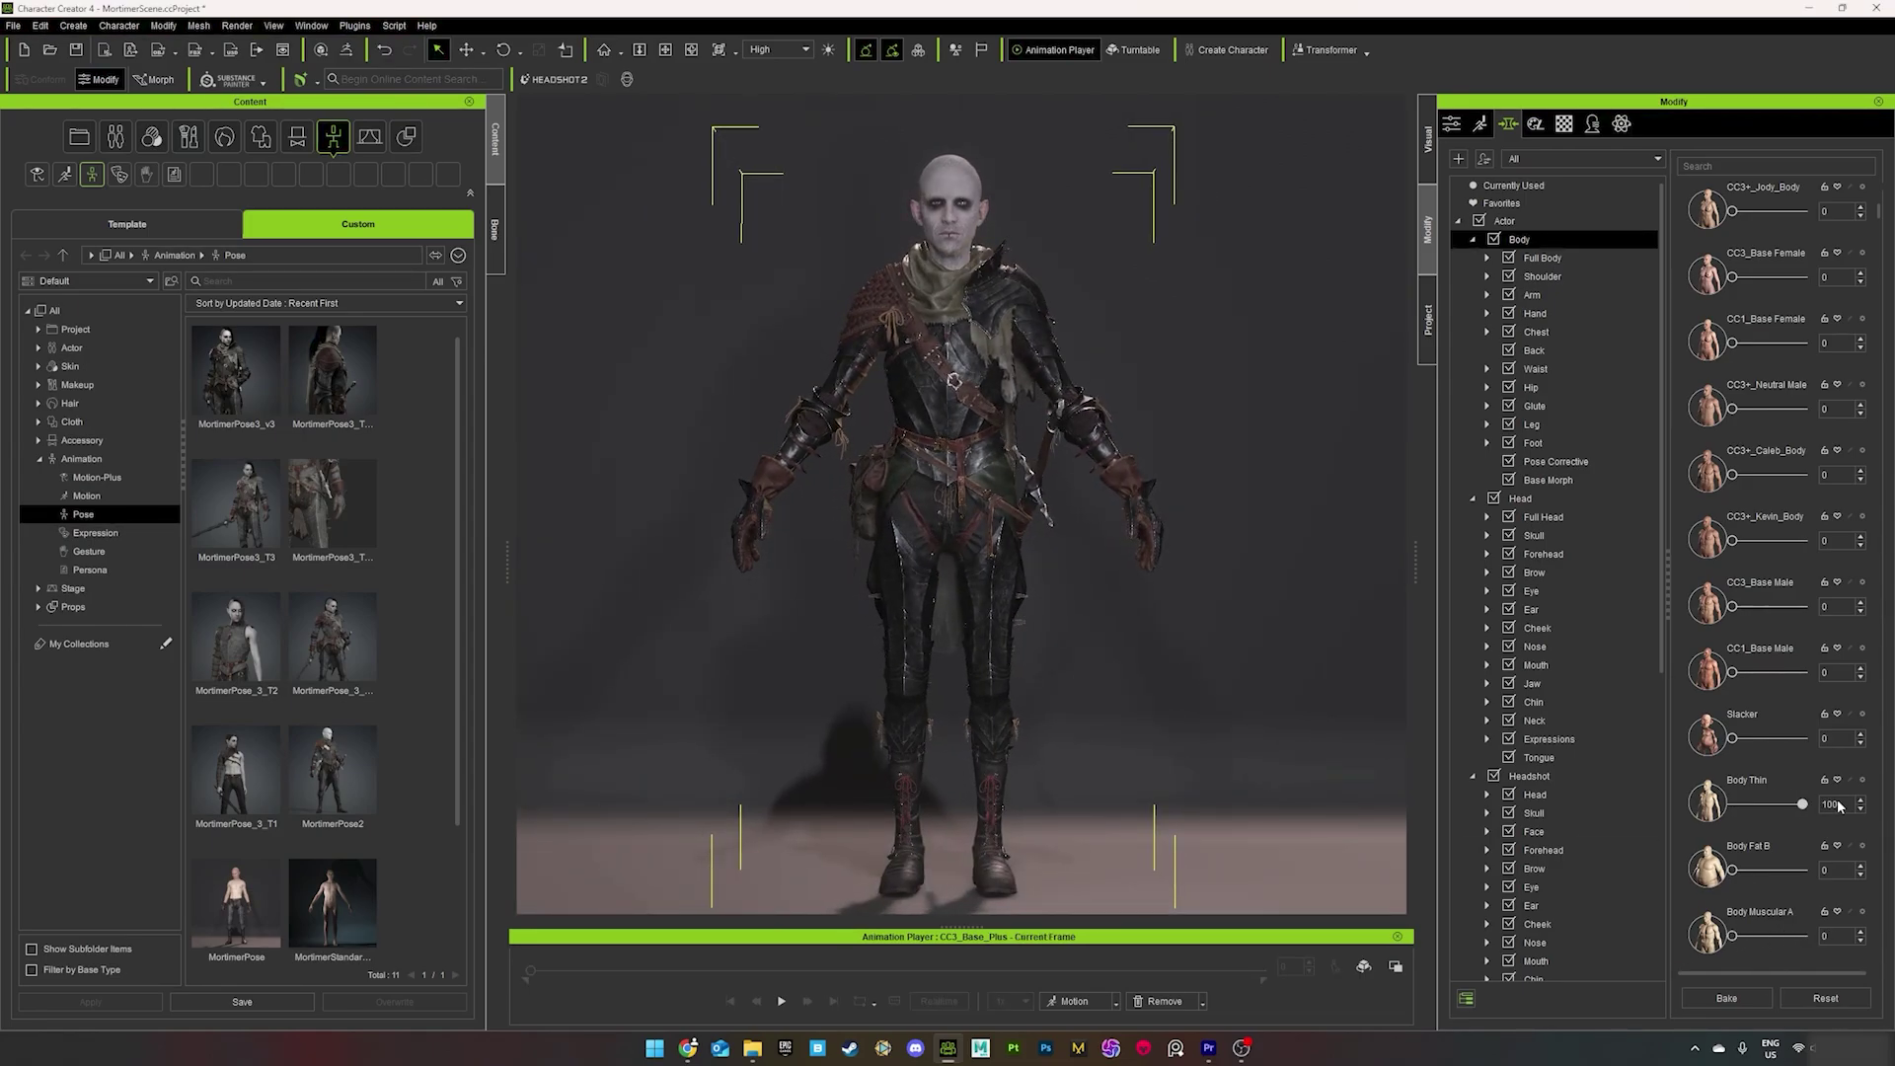
left_click_drag(1838, 808, 1727, 808)
mouse_move(1735, 874)
left_mouse_down()
mouse_move(1772, 872)
mouse_move(1727, 869)
left_mouse_up()
scroll(1785, 498, "up", 2)
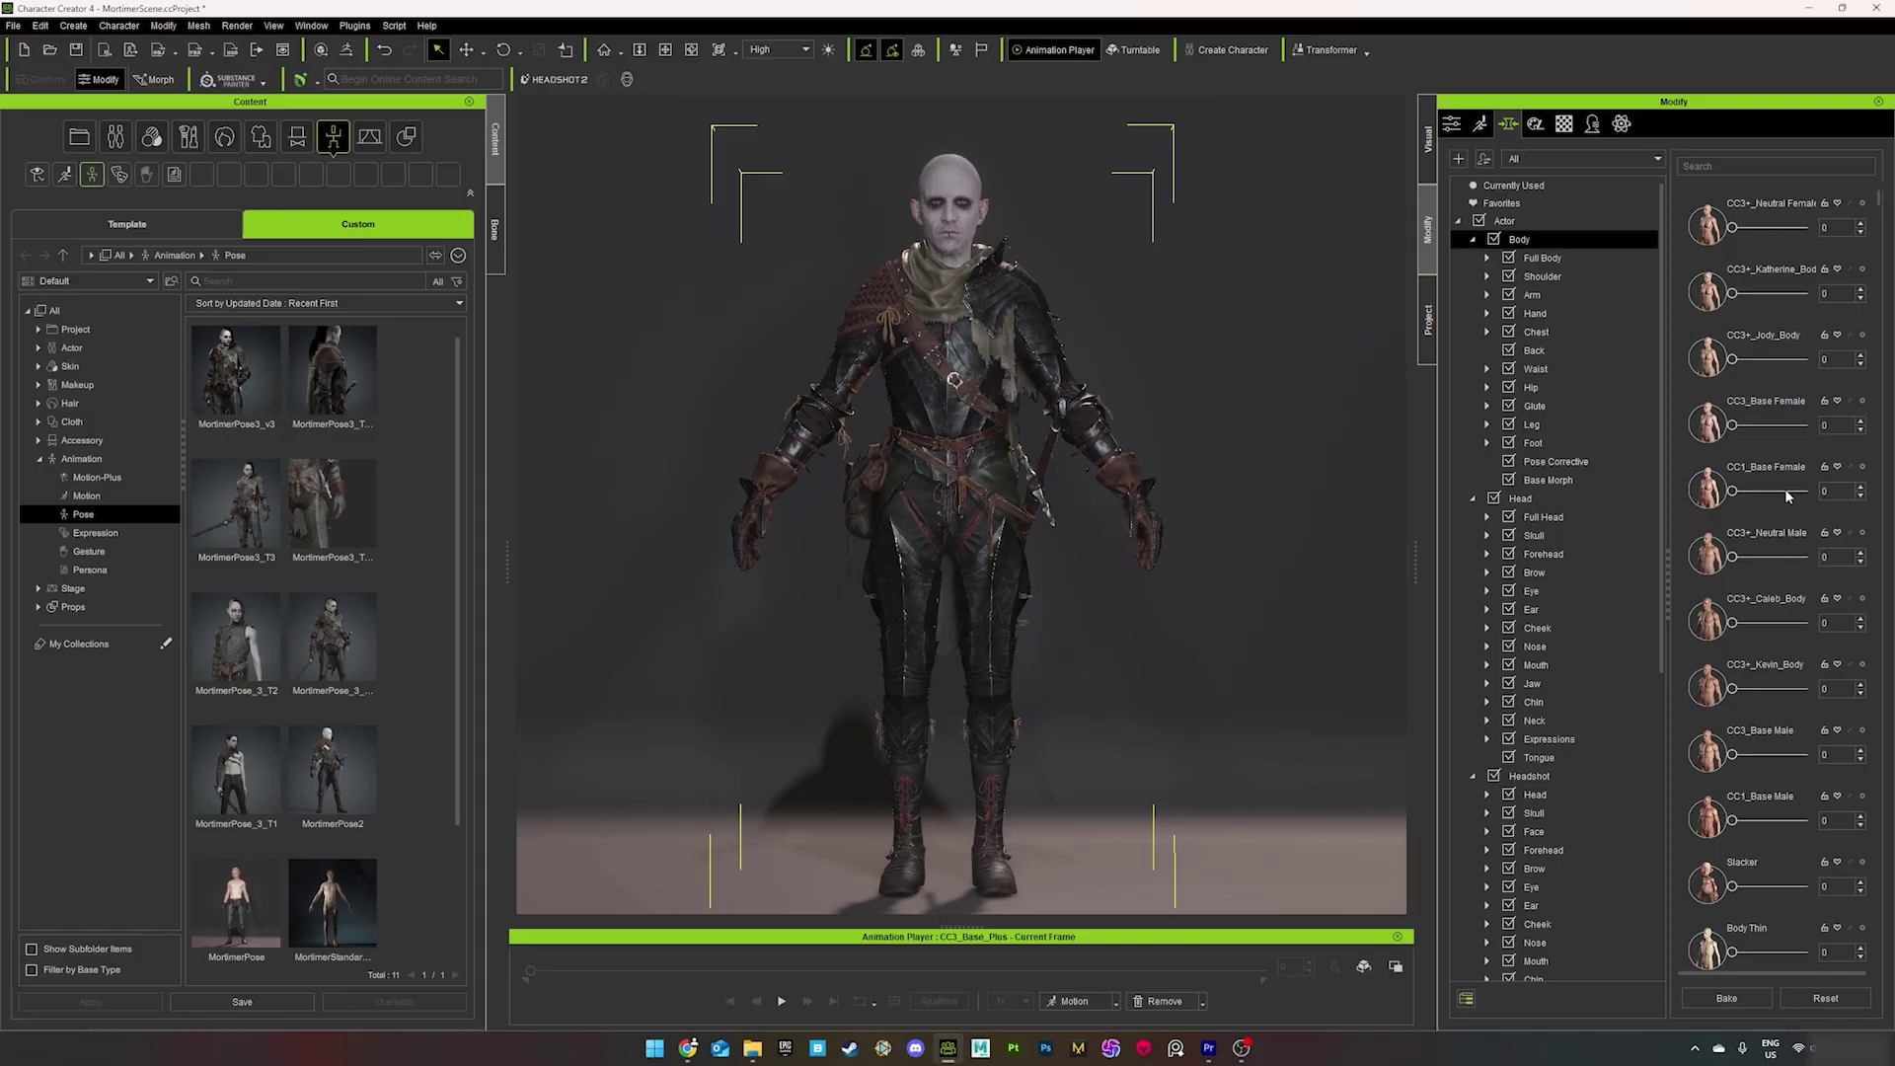
- Reshape the head's nose with Nose Scale 51, and adjust several mouth shape morphs
left_click(1520, 499)
left_click(1533, 701)
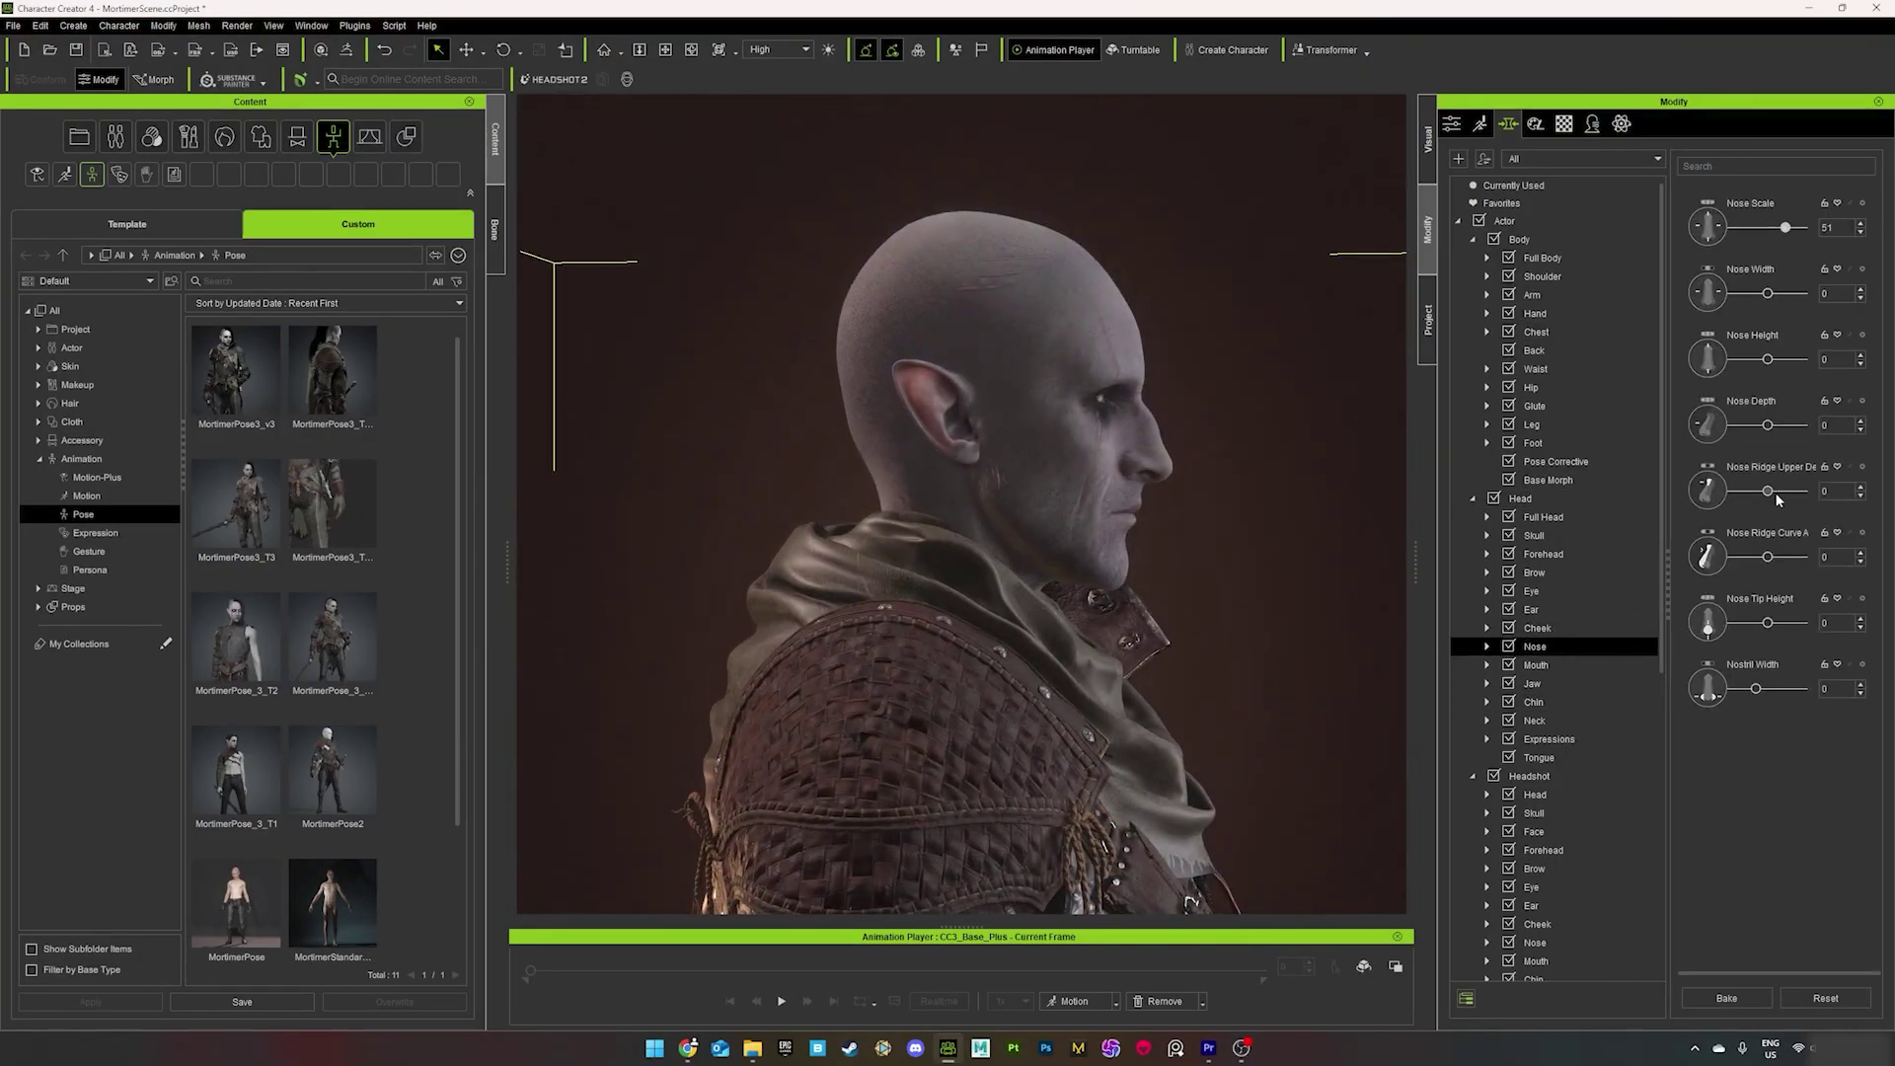
left_click(1536, 664)
left_click_drag(1749, 296, 1776, 295)
left_click_drag(1768, 359, 1741, 362)
left_click_drag(1768, 623, 1764, 623)
right_click_drag(846, 795, 939, 794)
- Try the head's ear morphs with Ear Scale -100, Ear Scale Height -1 and Ear Height -5, and adjust Ear Angle Out
left_click(1531, 609)
left_click_drag(1768, 229, 1809, 234)
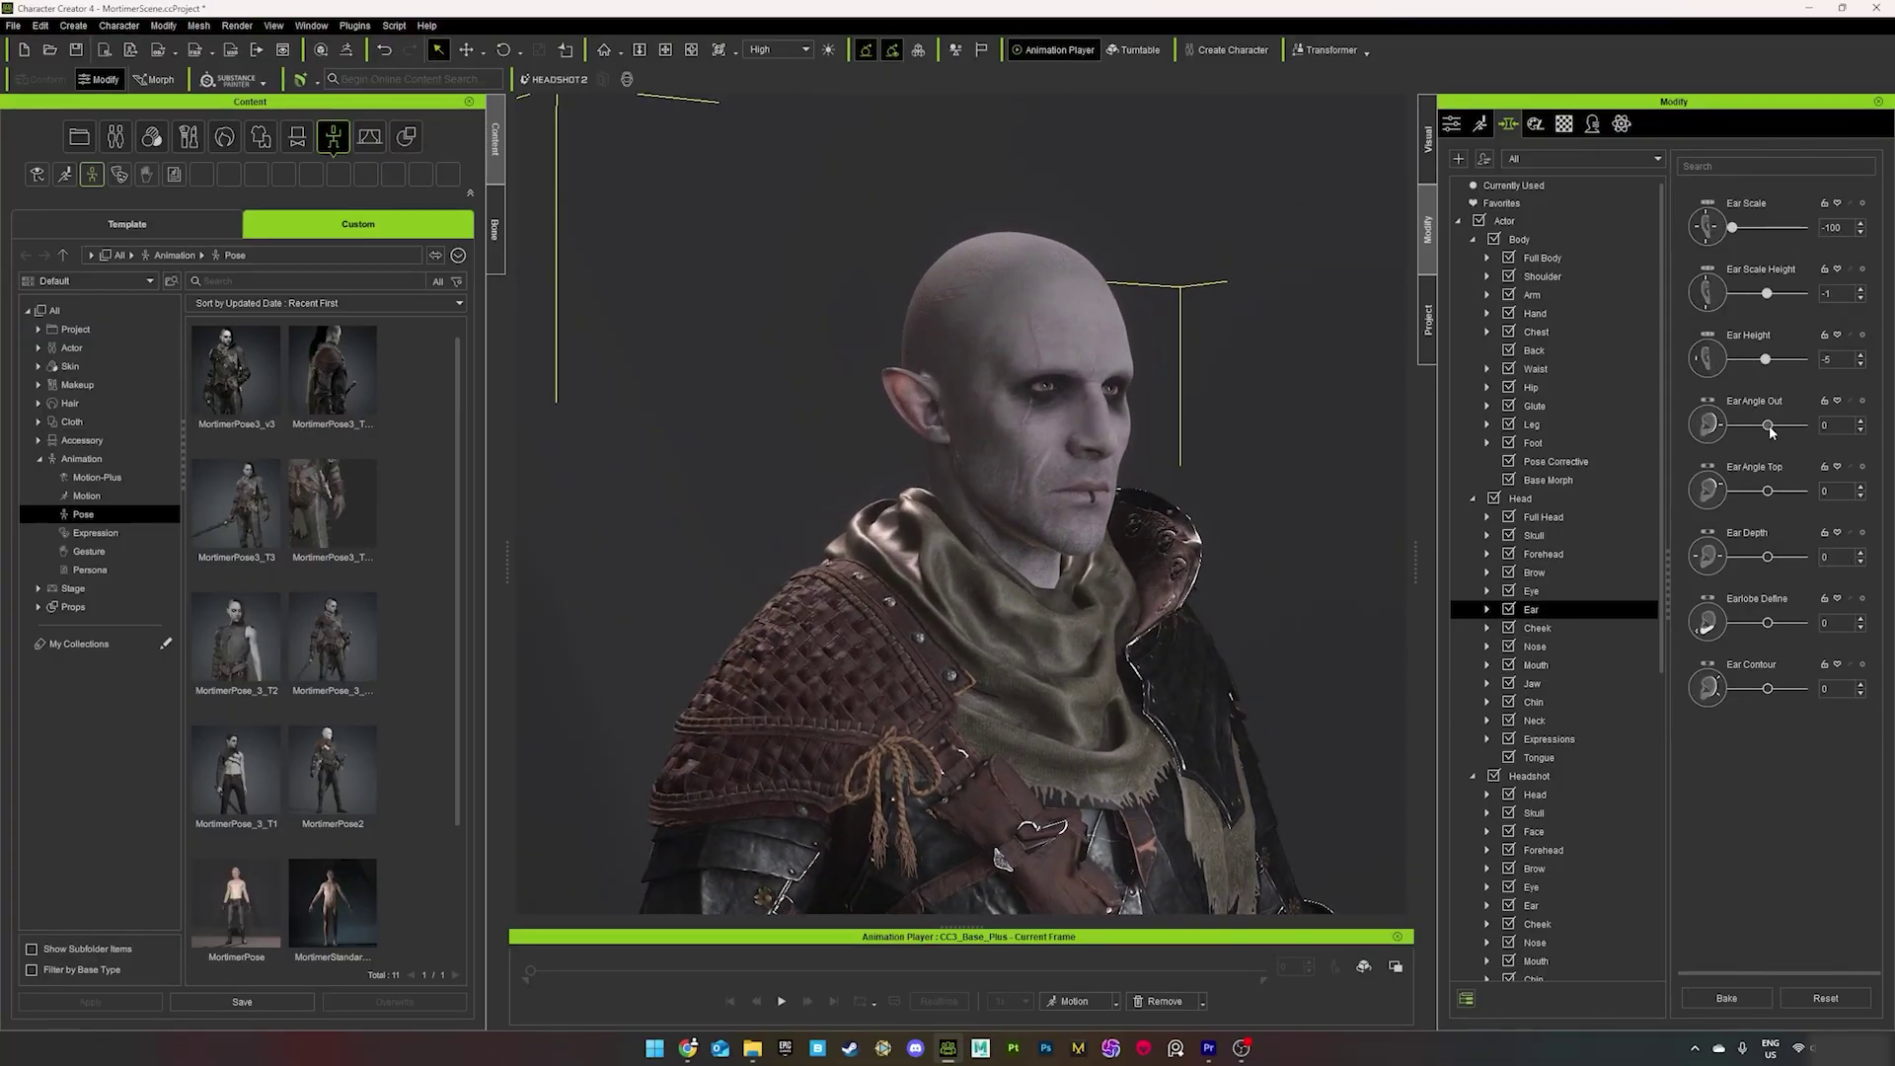
left_click_drag(1770, 428, 1732, 425)
left_click(1535, 721)
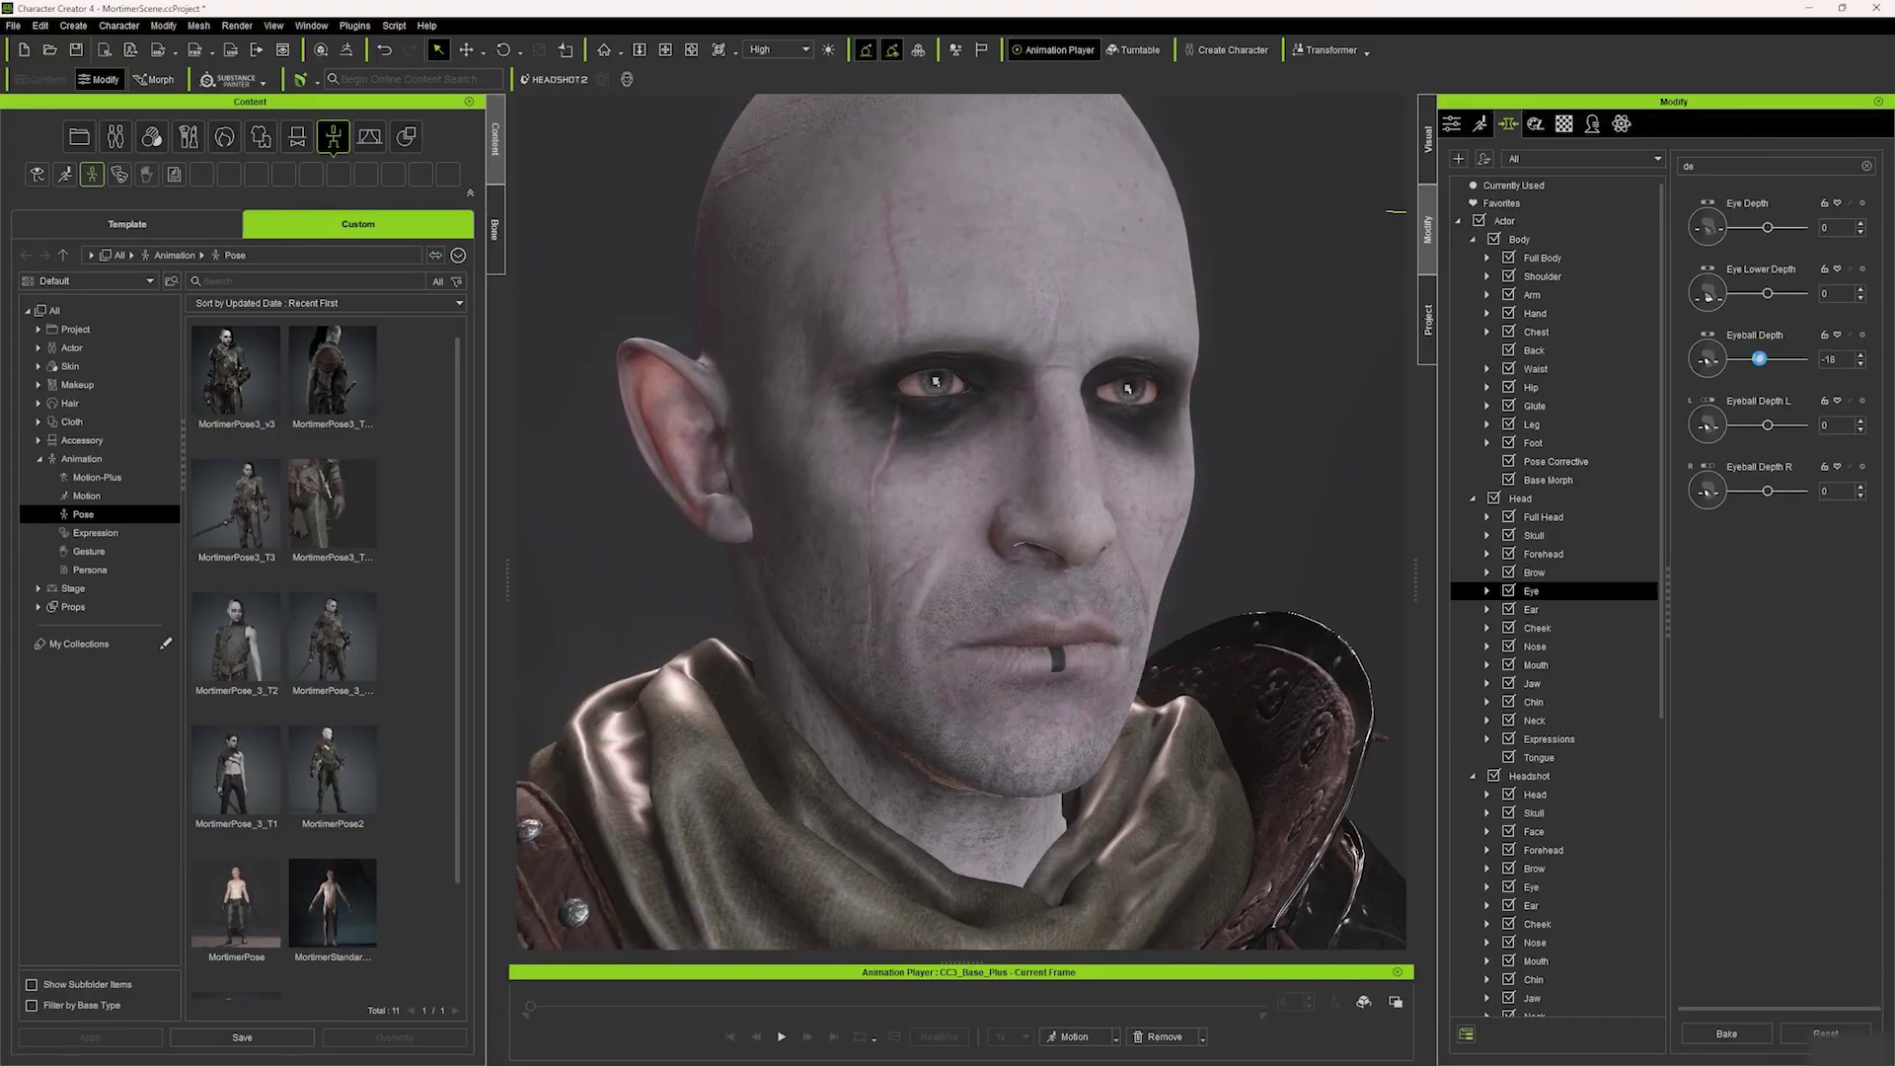
- View the face from the front, set the Brow Height morph to 82 and slightly increase Nose Scale
scroll(1239, 447, "down", 3)
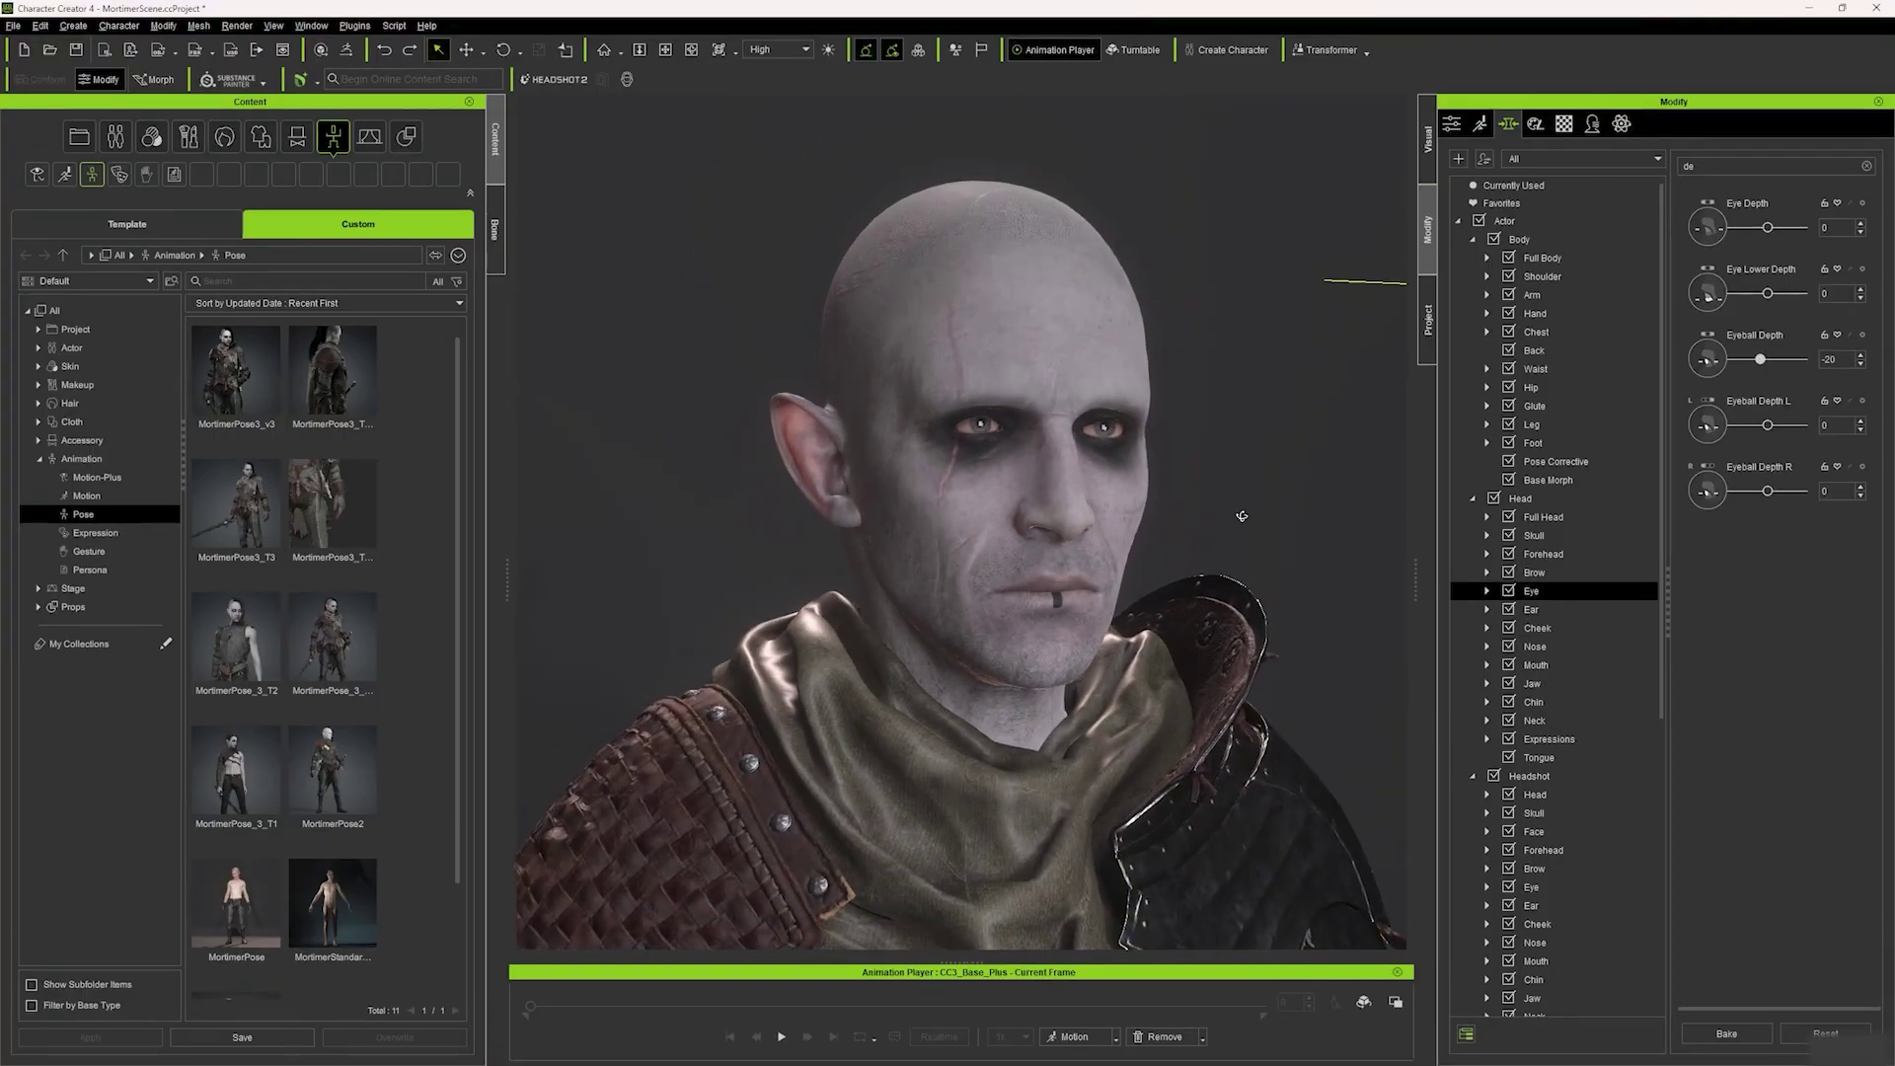
right_click_drag(1240, 513, 1135, 513)
left_click(1534, 535)
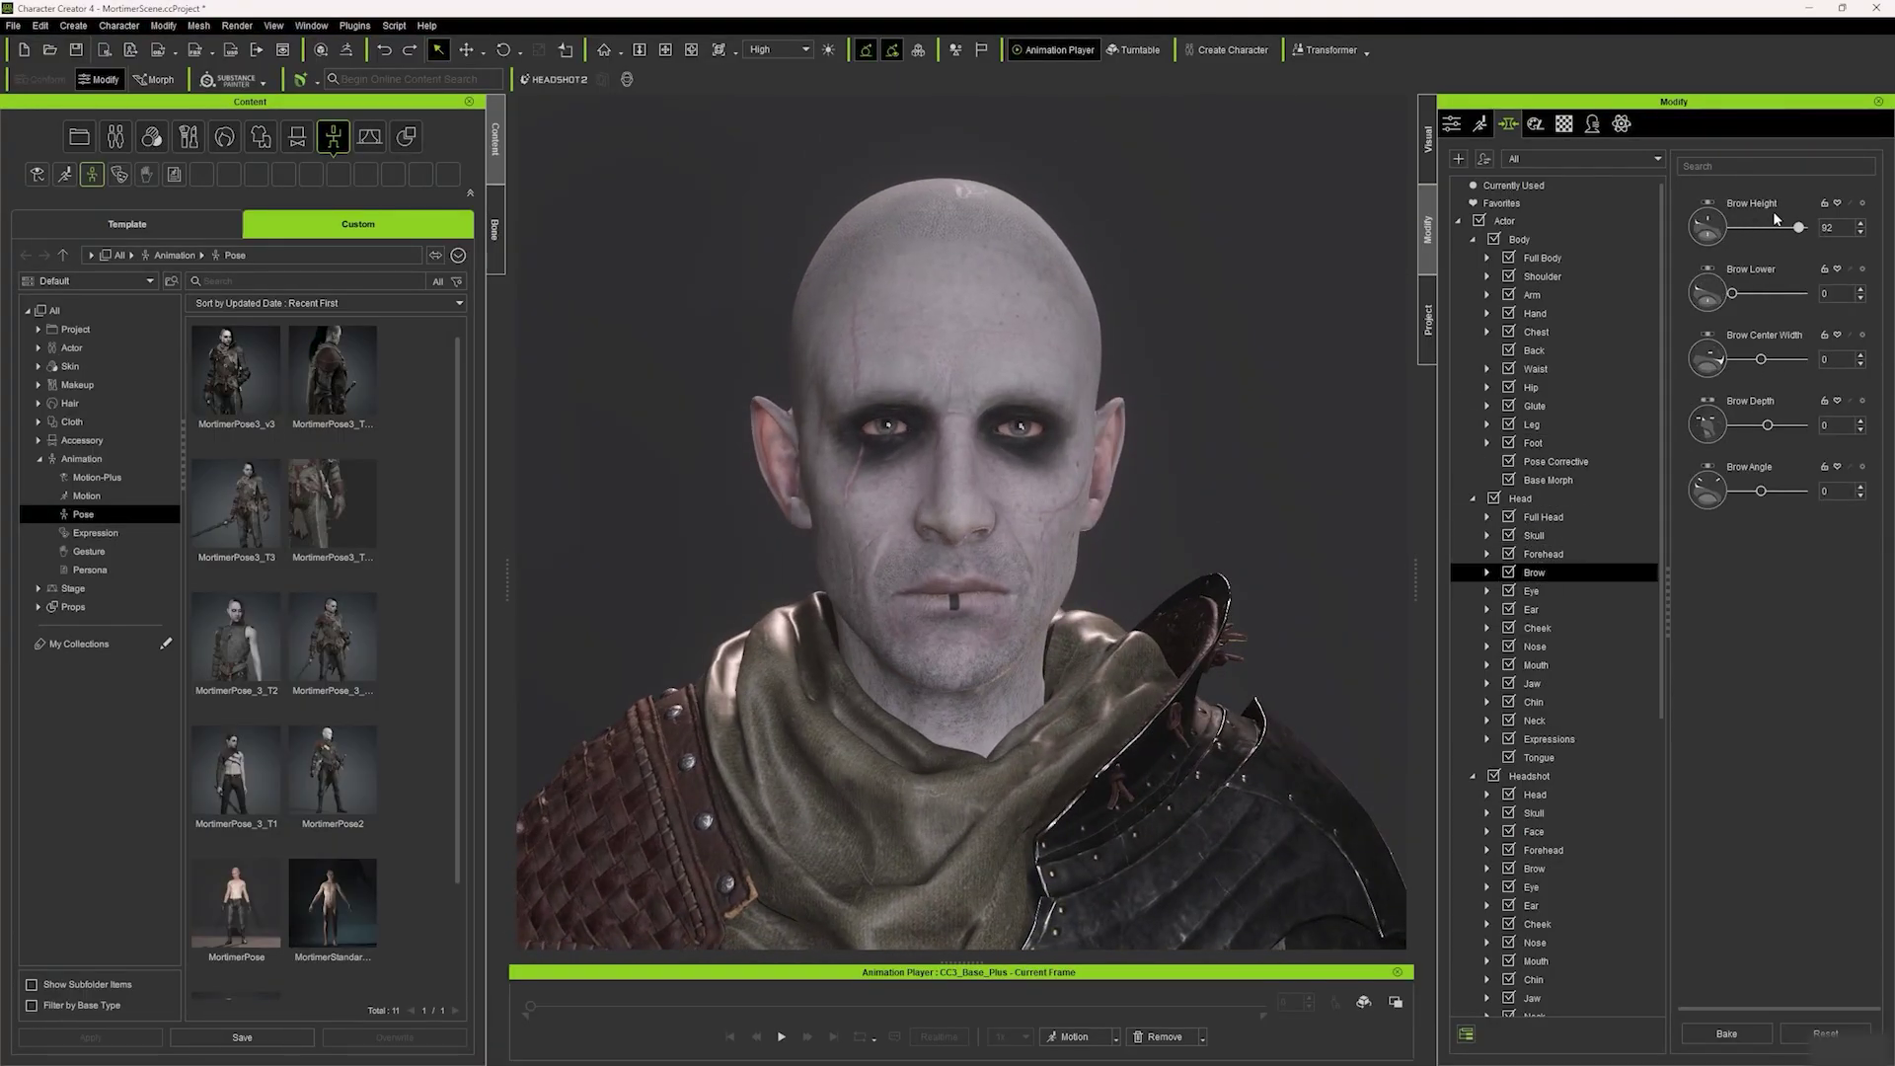
key("Down")
key("Down")
key("Down")
key("Down")
left_click_drag(1768, 228, 1778, 228)
- Reshape the mouth by increasing Mouth Depth and Mouth Width and lowering the Lip Thin A morph
left_click(1536, 664)
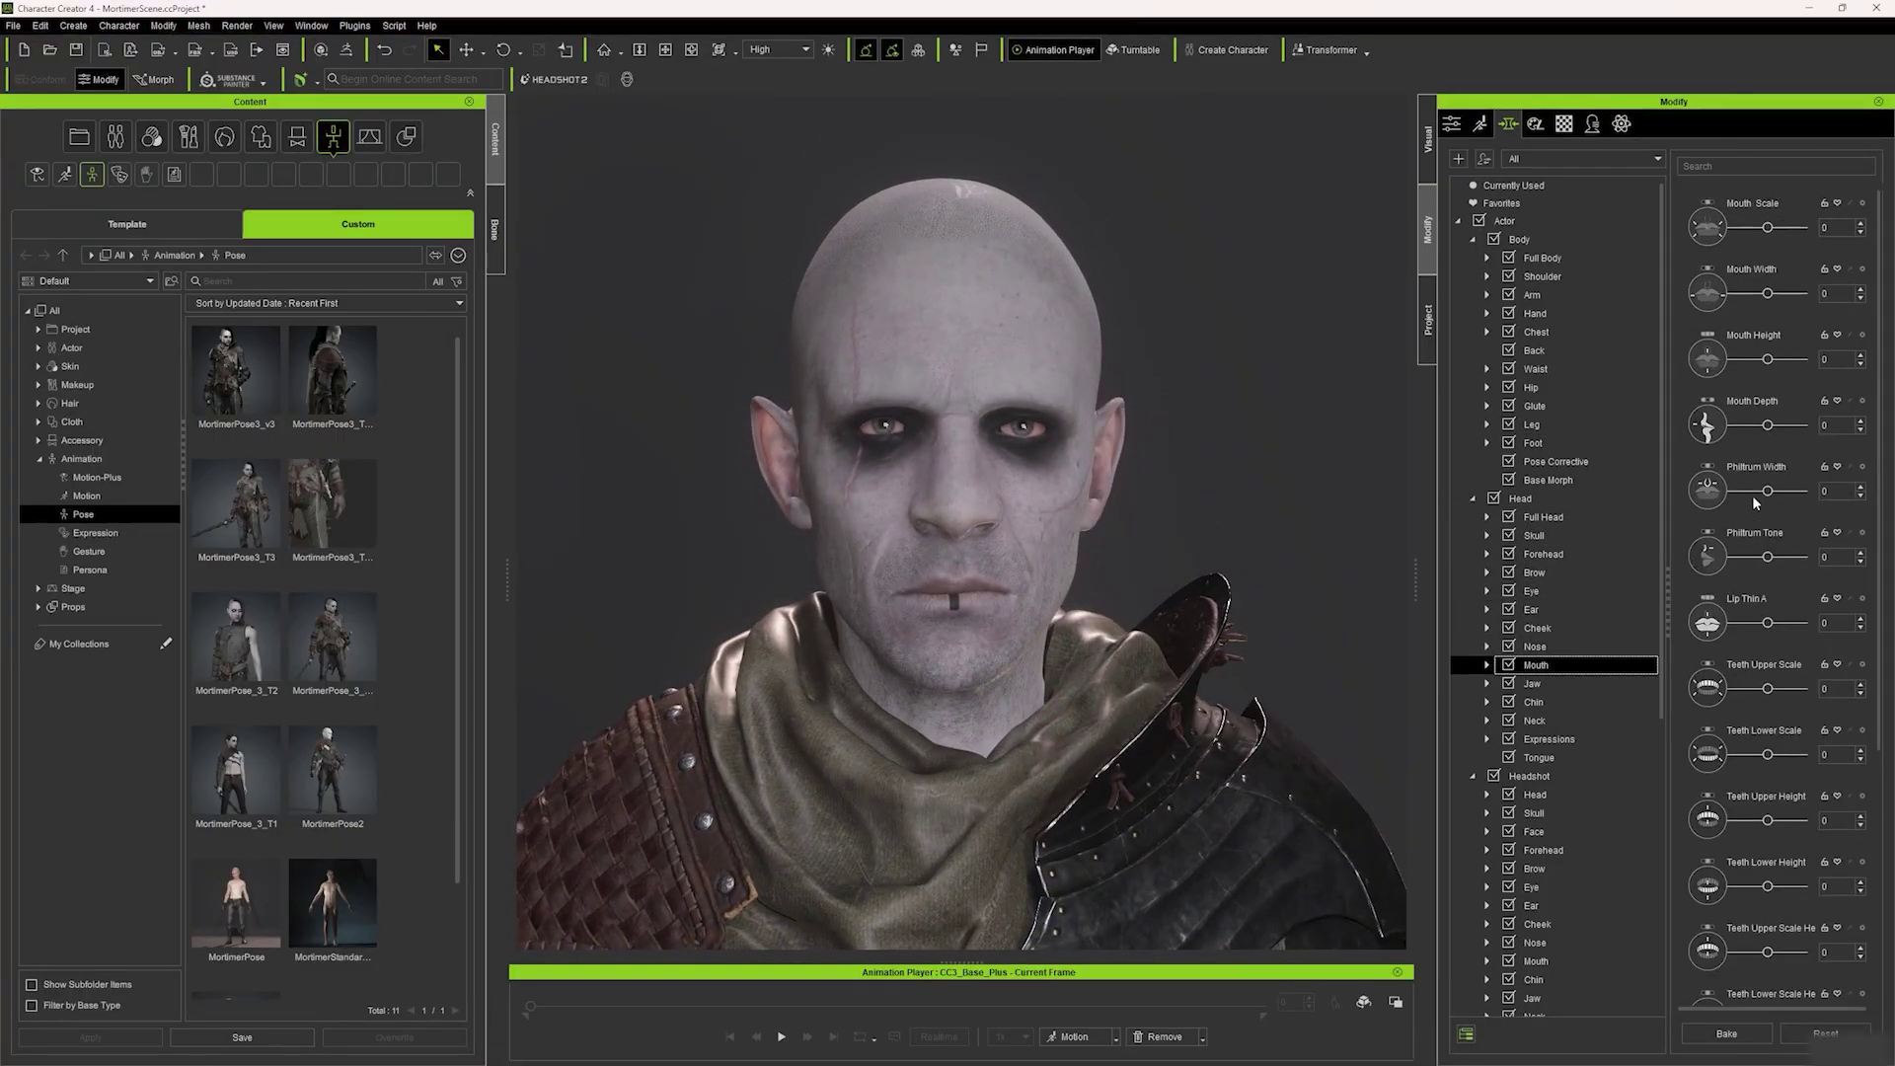
left_click_drag(1767, 425, 1781, 425)
left_click_drag(1768, 293, 1781, 293)
left_click_drag(1768, 622, 1734, 622)
left_click(1537, 332)
- Increase the Ear Depth morph and adjust the cheeks with Cheek Bone Scale -18 and Cheek Hollow 48
left_click(1531, 609)
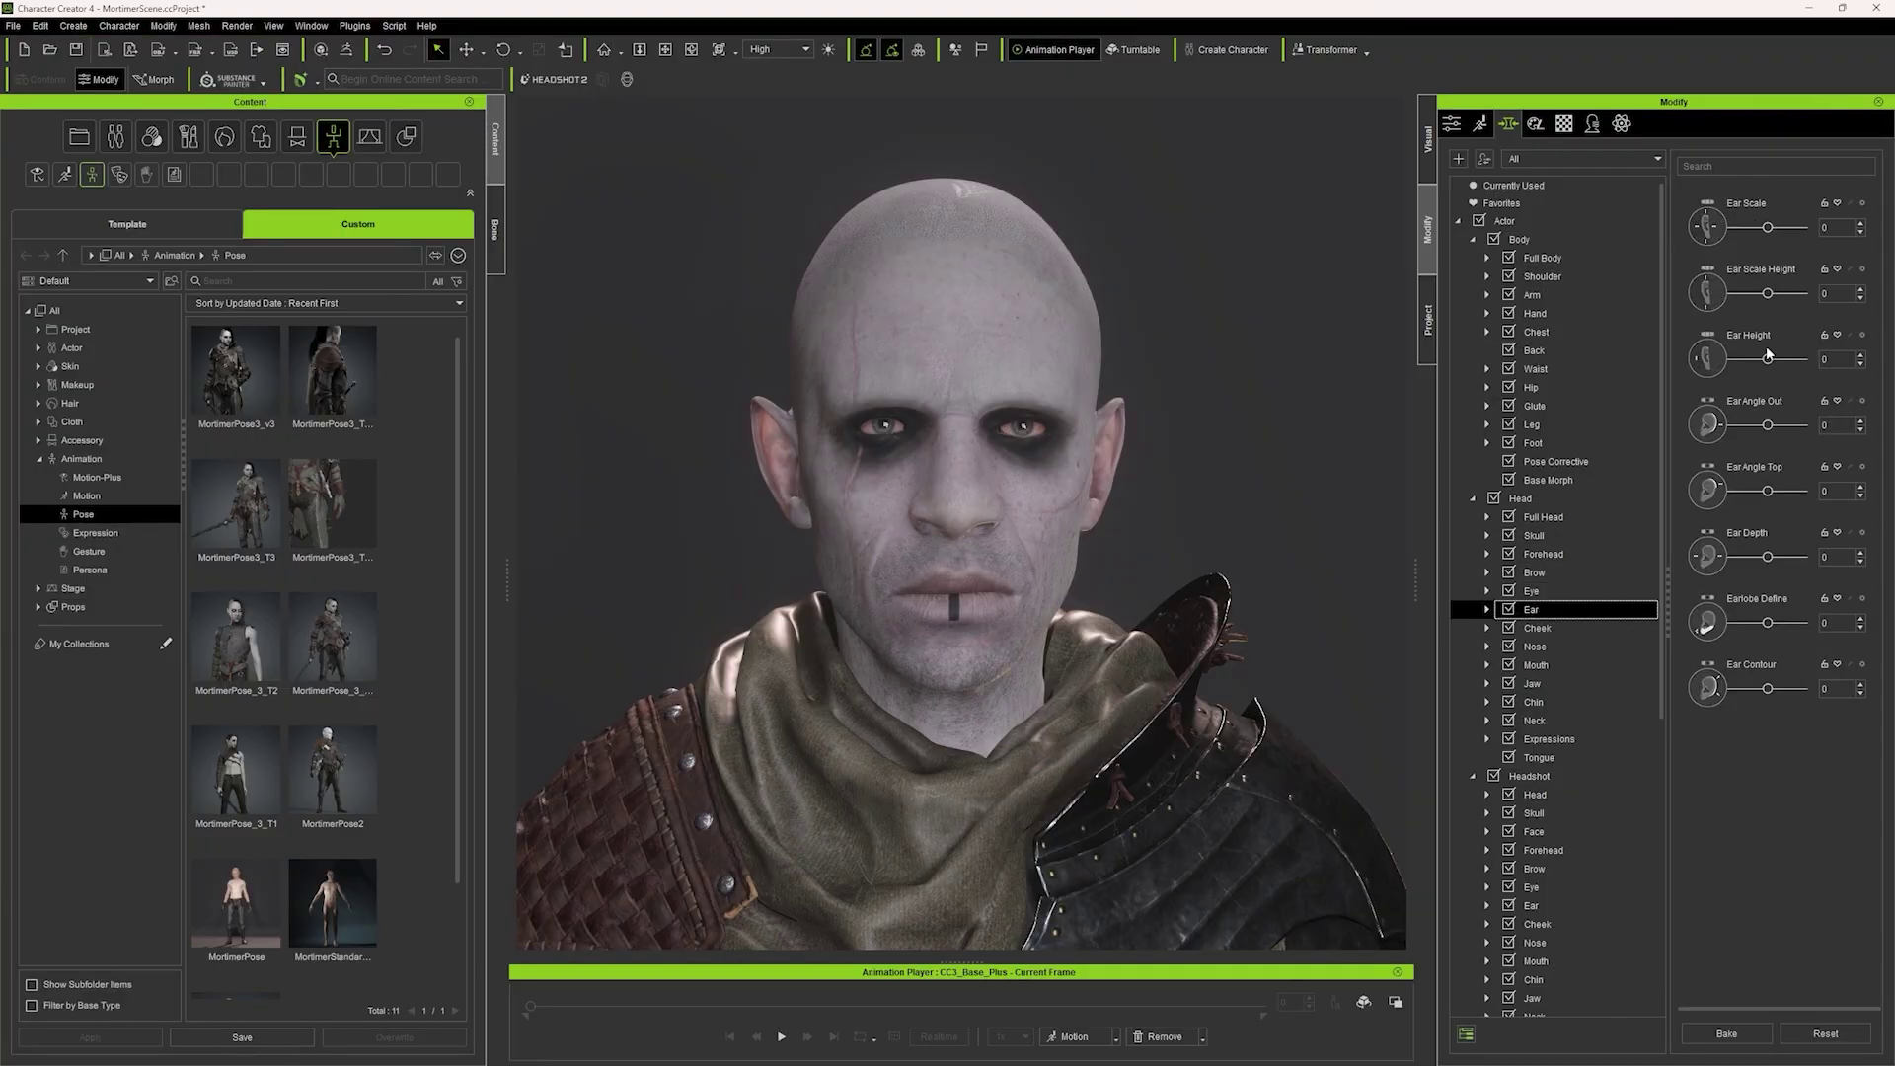
left_click_drag(1767, 556, 1793, 559)
left_click(1538, 628)
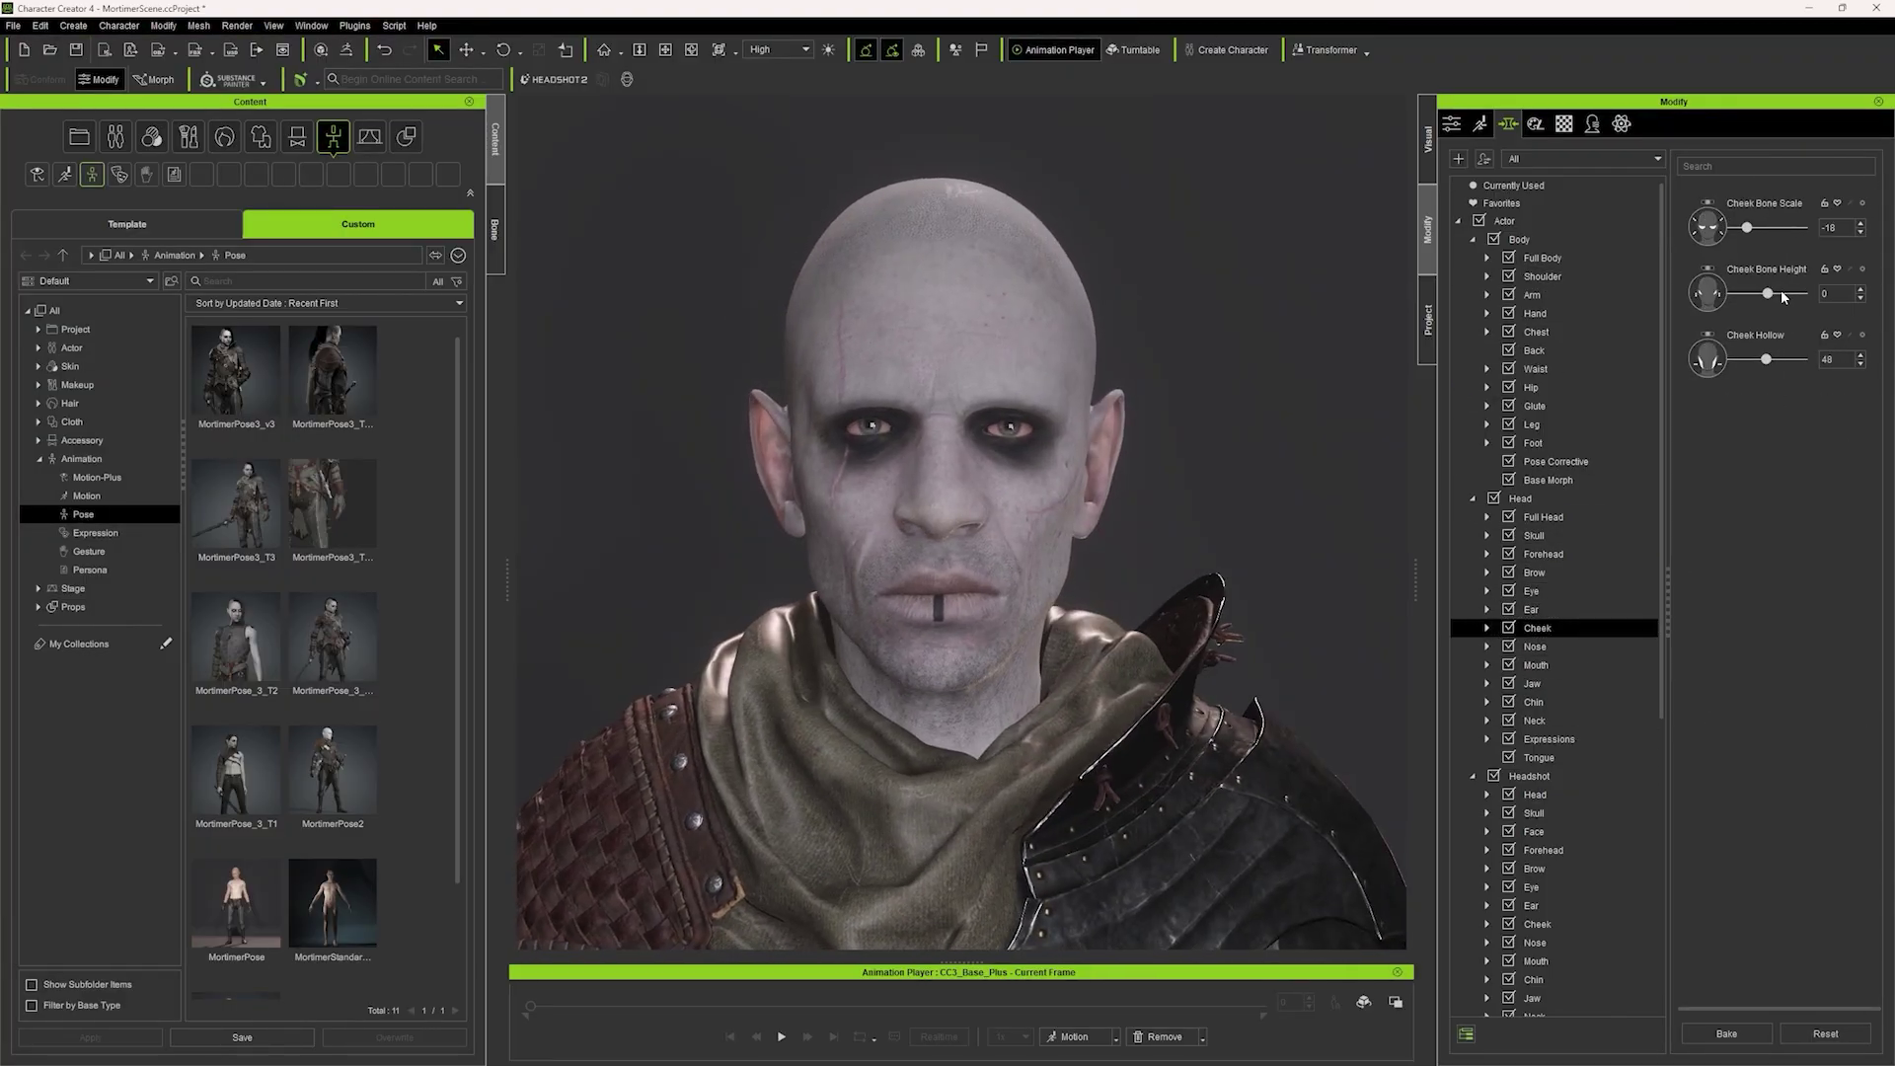
left_click(1484, 589)
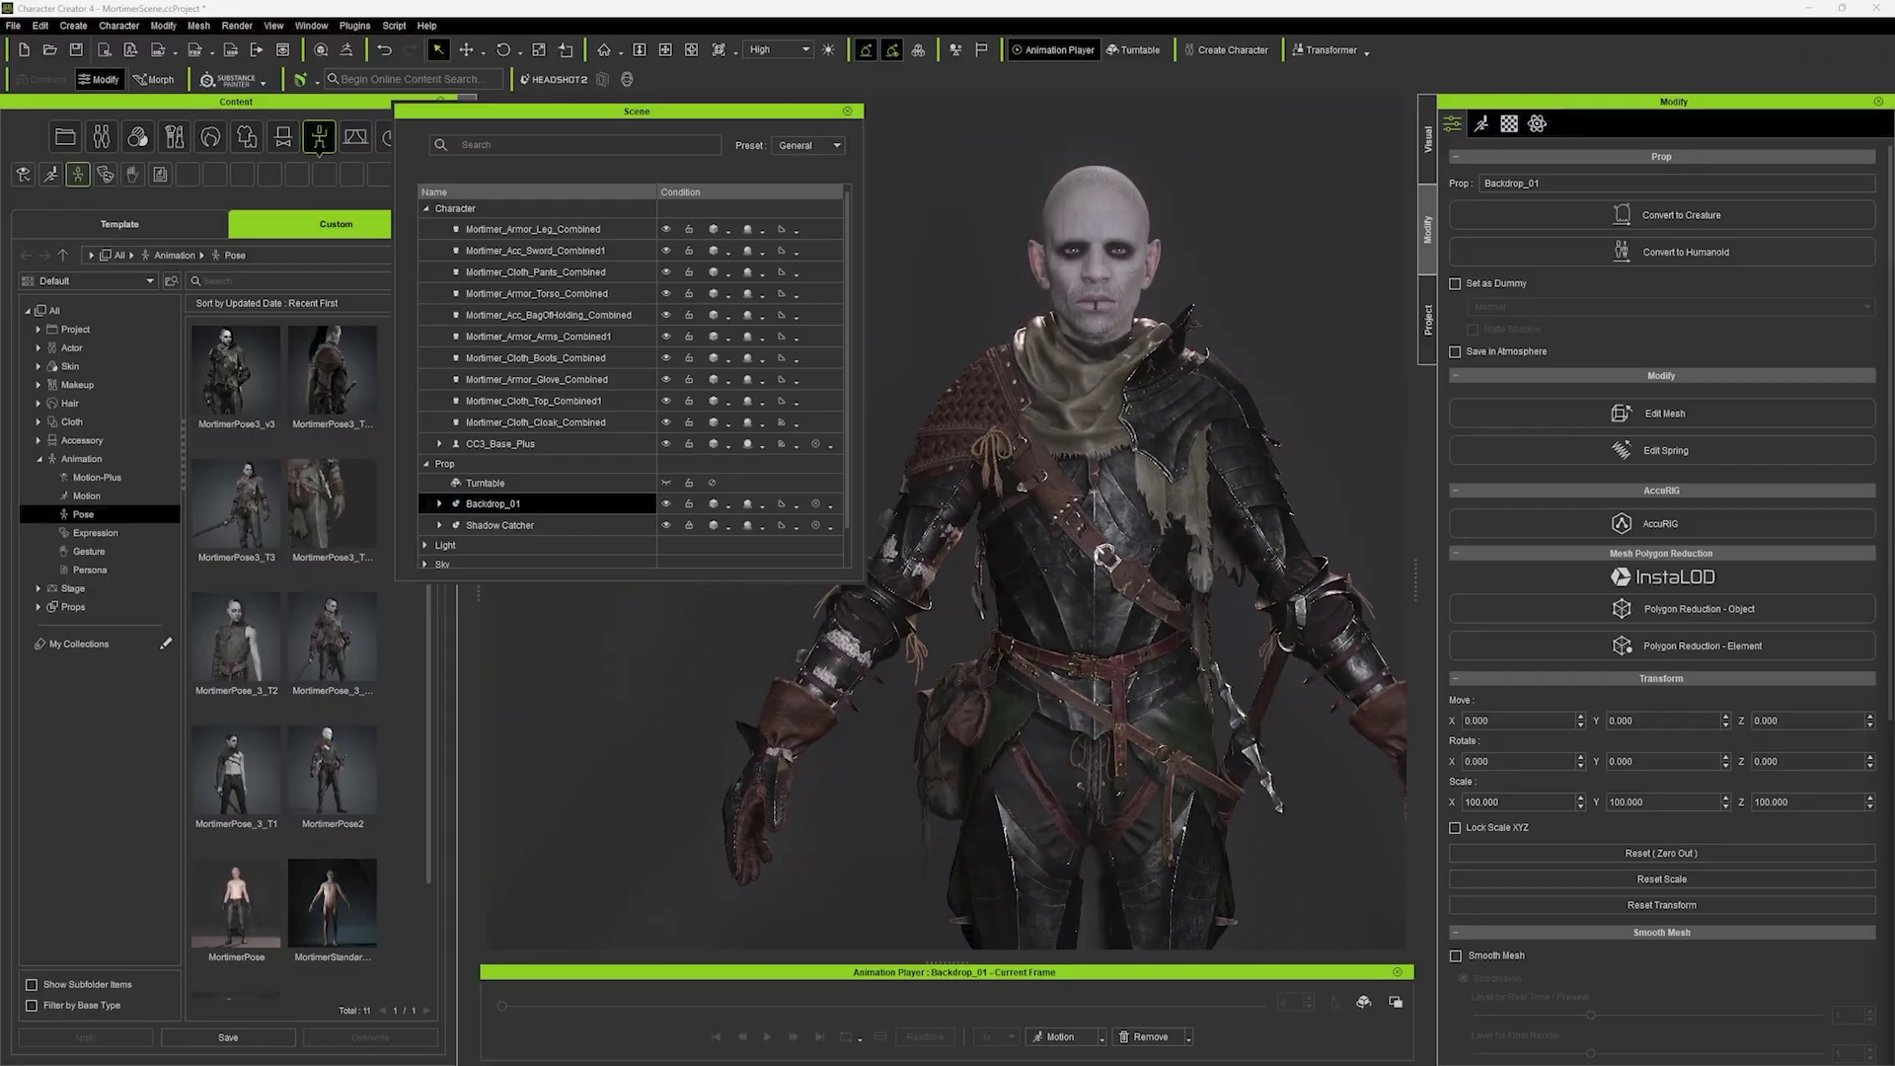
- Hide all of the character's scene items and show only Mortimer_Armor_Torso_Combined
left_click(572, 443, "shift")
left_click(666, 444)
left_click(571, 294)
left_click(668, 293)
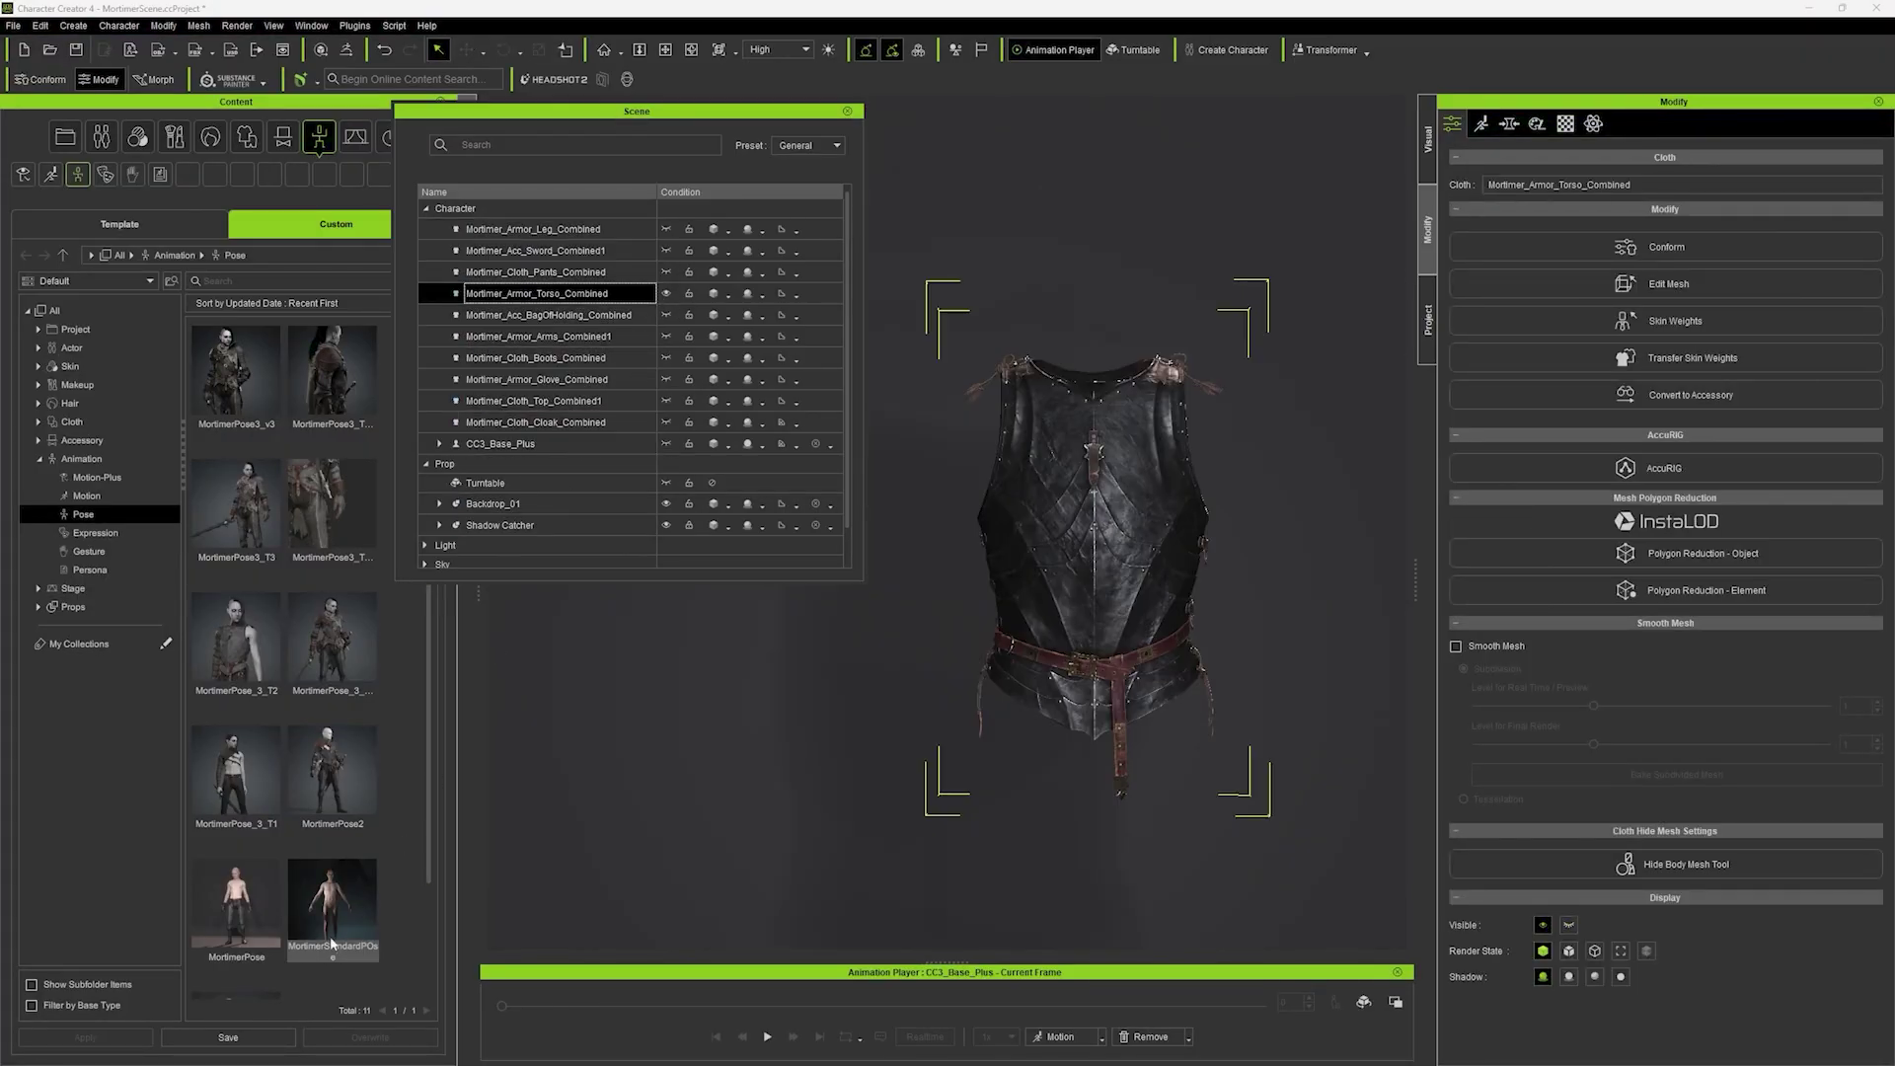
- Save the torso armor as a custom Cloth/Pants asset named HexBlade_Anathema_Armor_Torso
left_click(246, 1042)
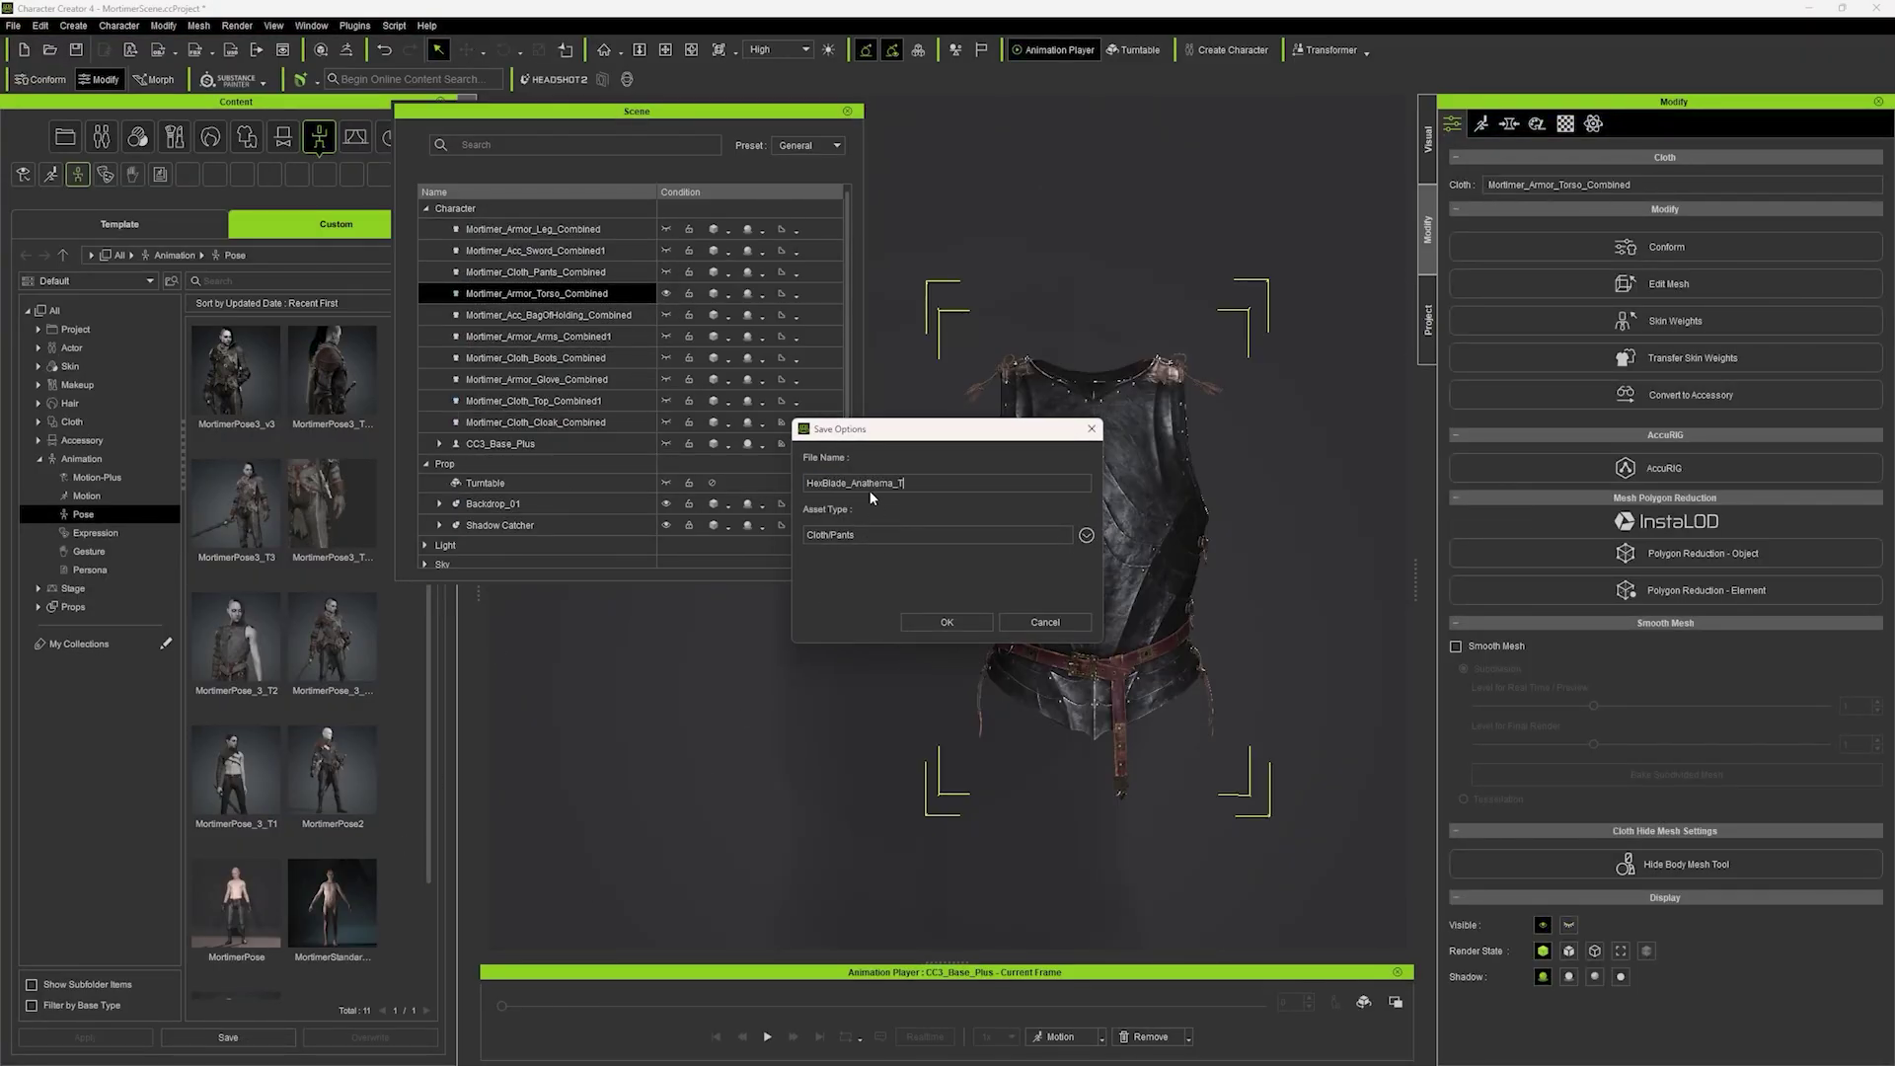
type("Armor_Torso")
left_click(949, 623)
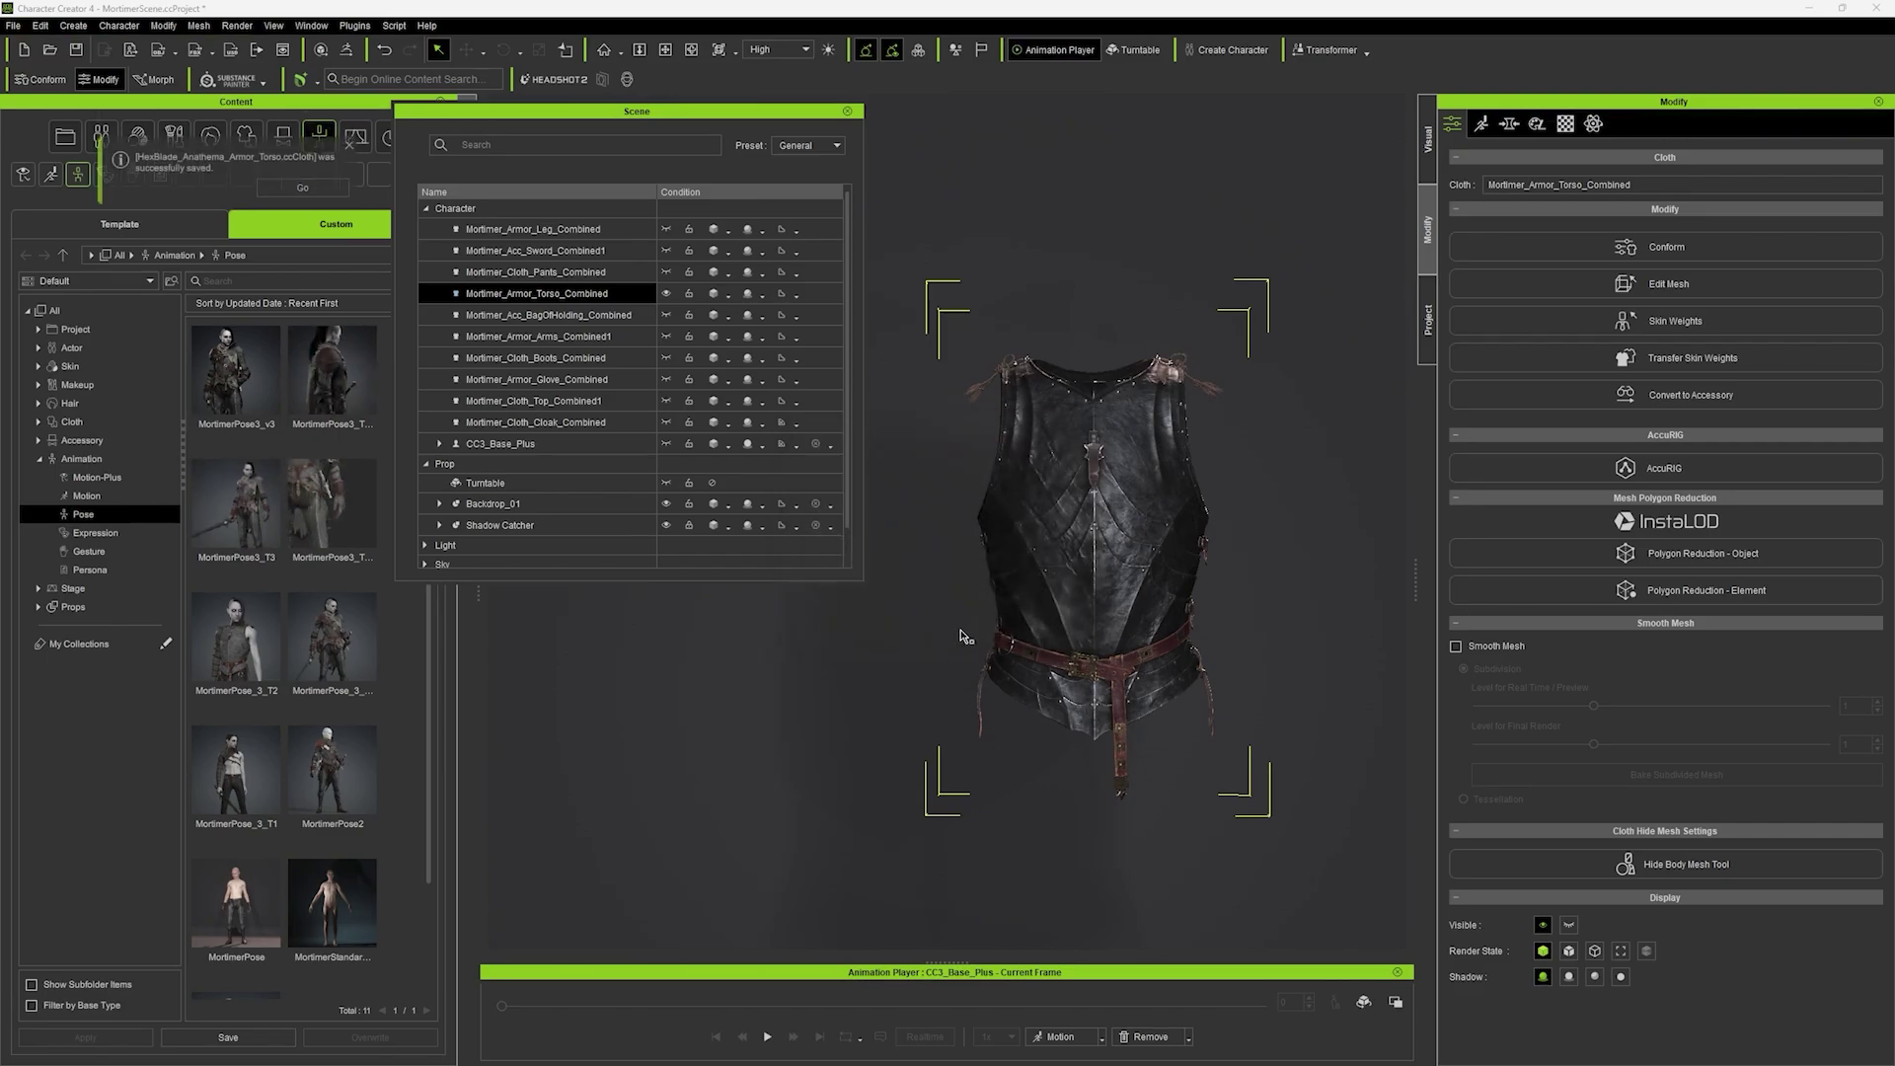
- Locate the saved torso armor in the custom content library and inspect the isolated armor up close
left_click(317, 226)
middle_click_drag(1231, 554, 1091, 503)
left_click(847, 111)
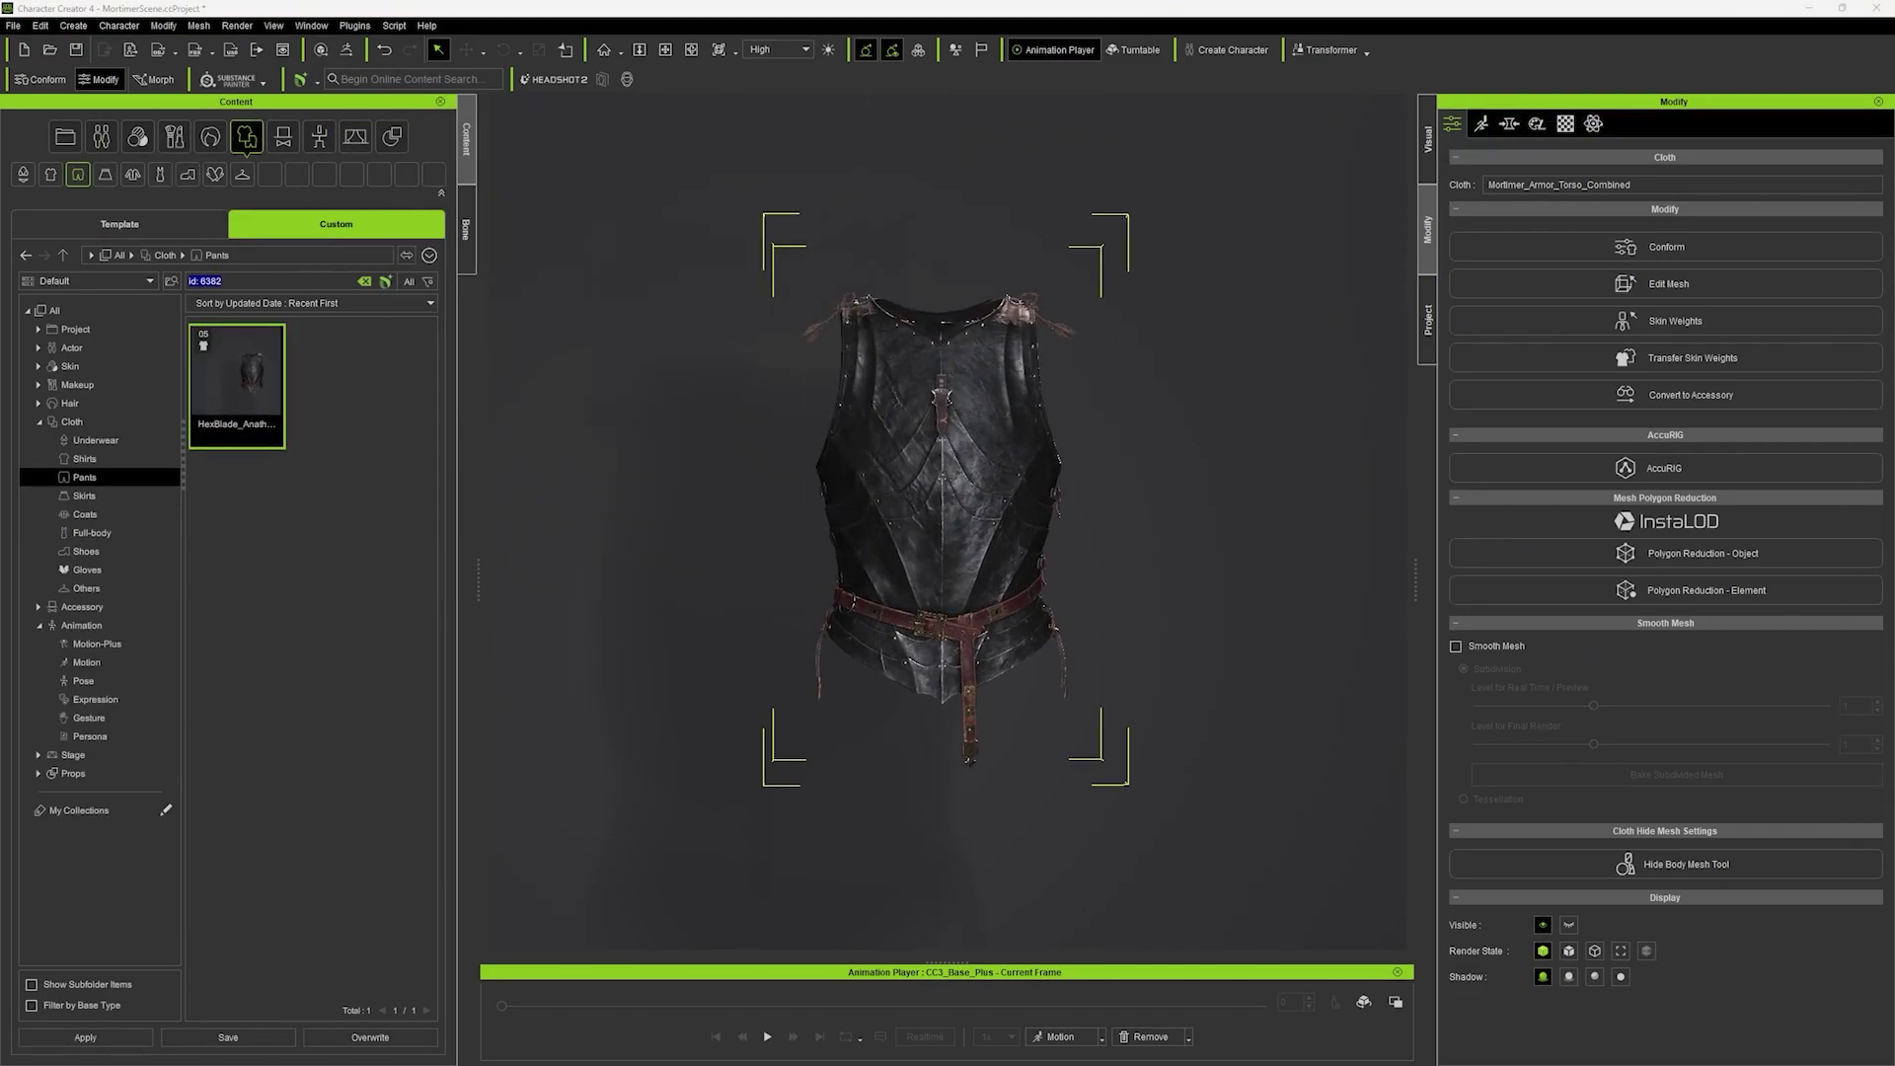
scroll(1097, 399, "up", 3)
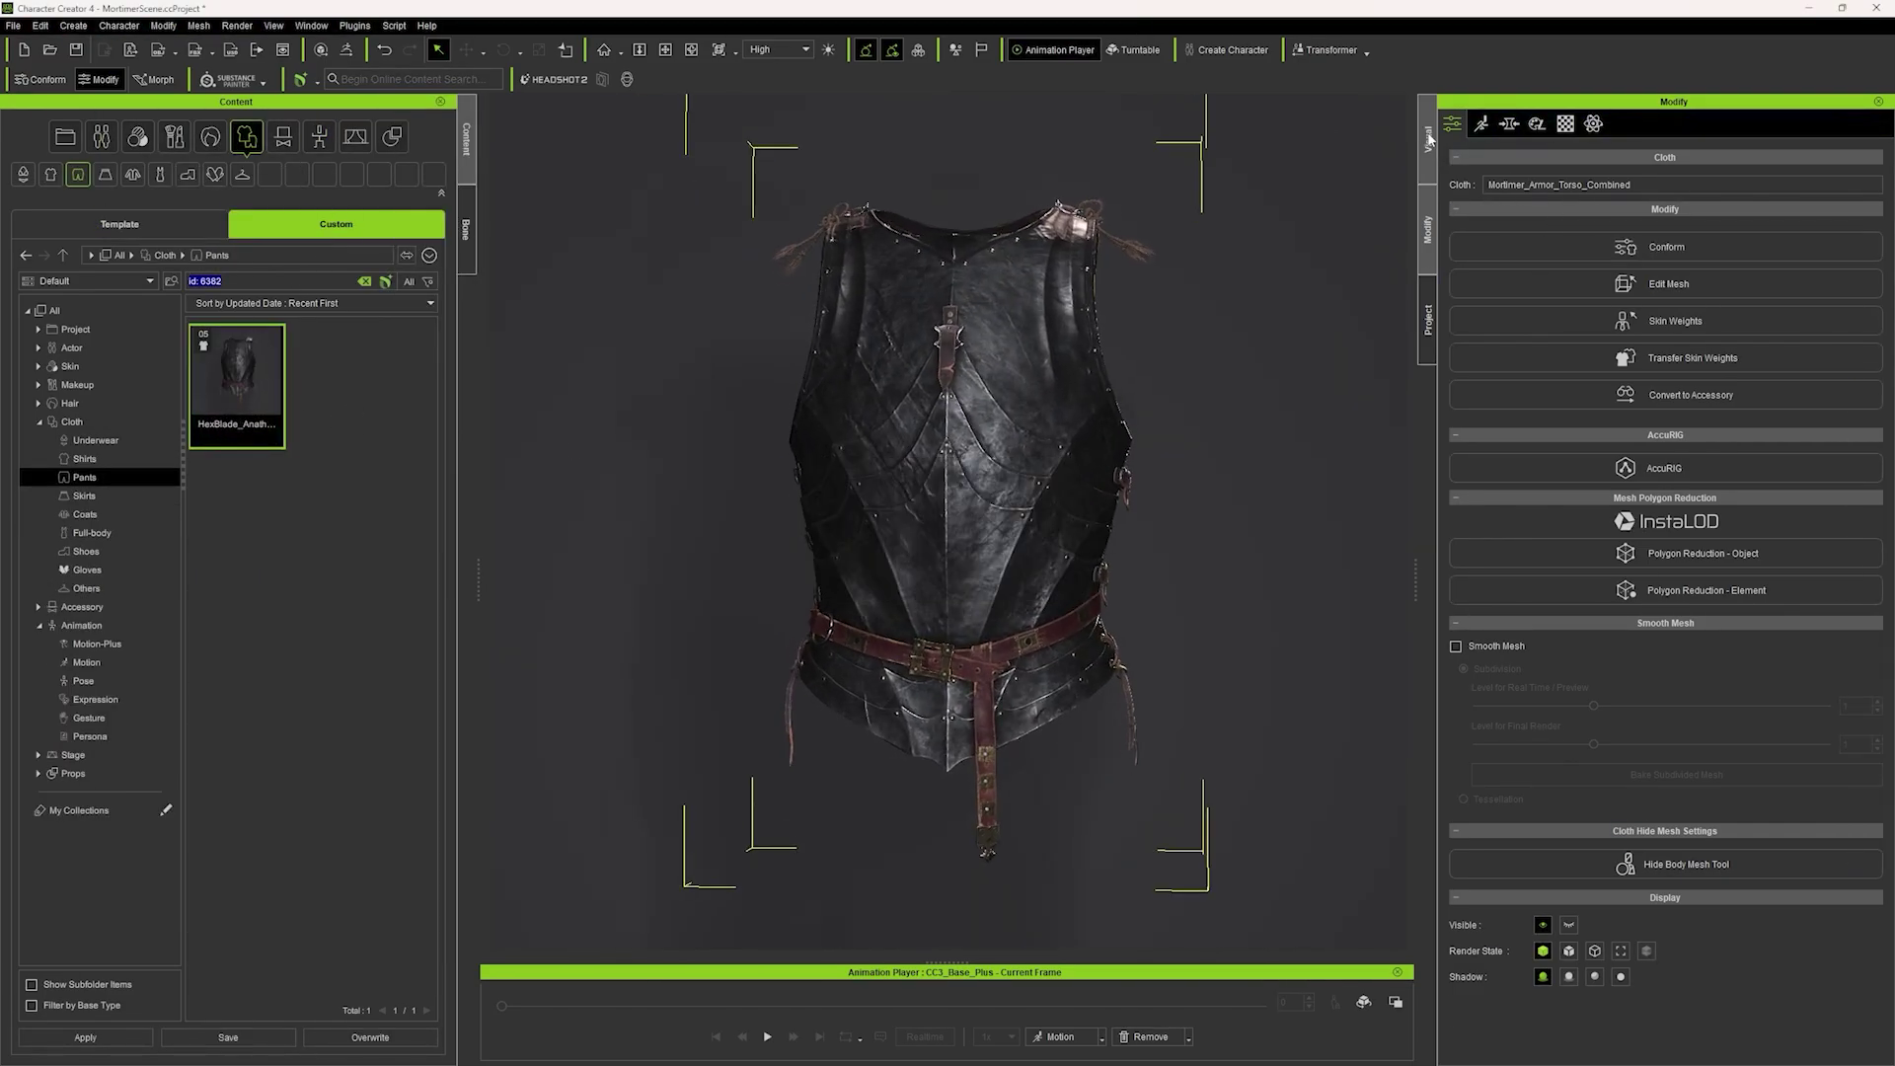
left_click(1537, 123)
- Load the CC4 Kevin avatar and dress him in the custom HexBlade_Anathema torso armor
left_click(1283, 192)
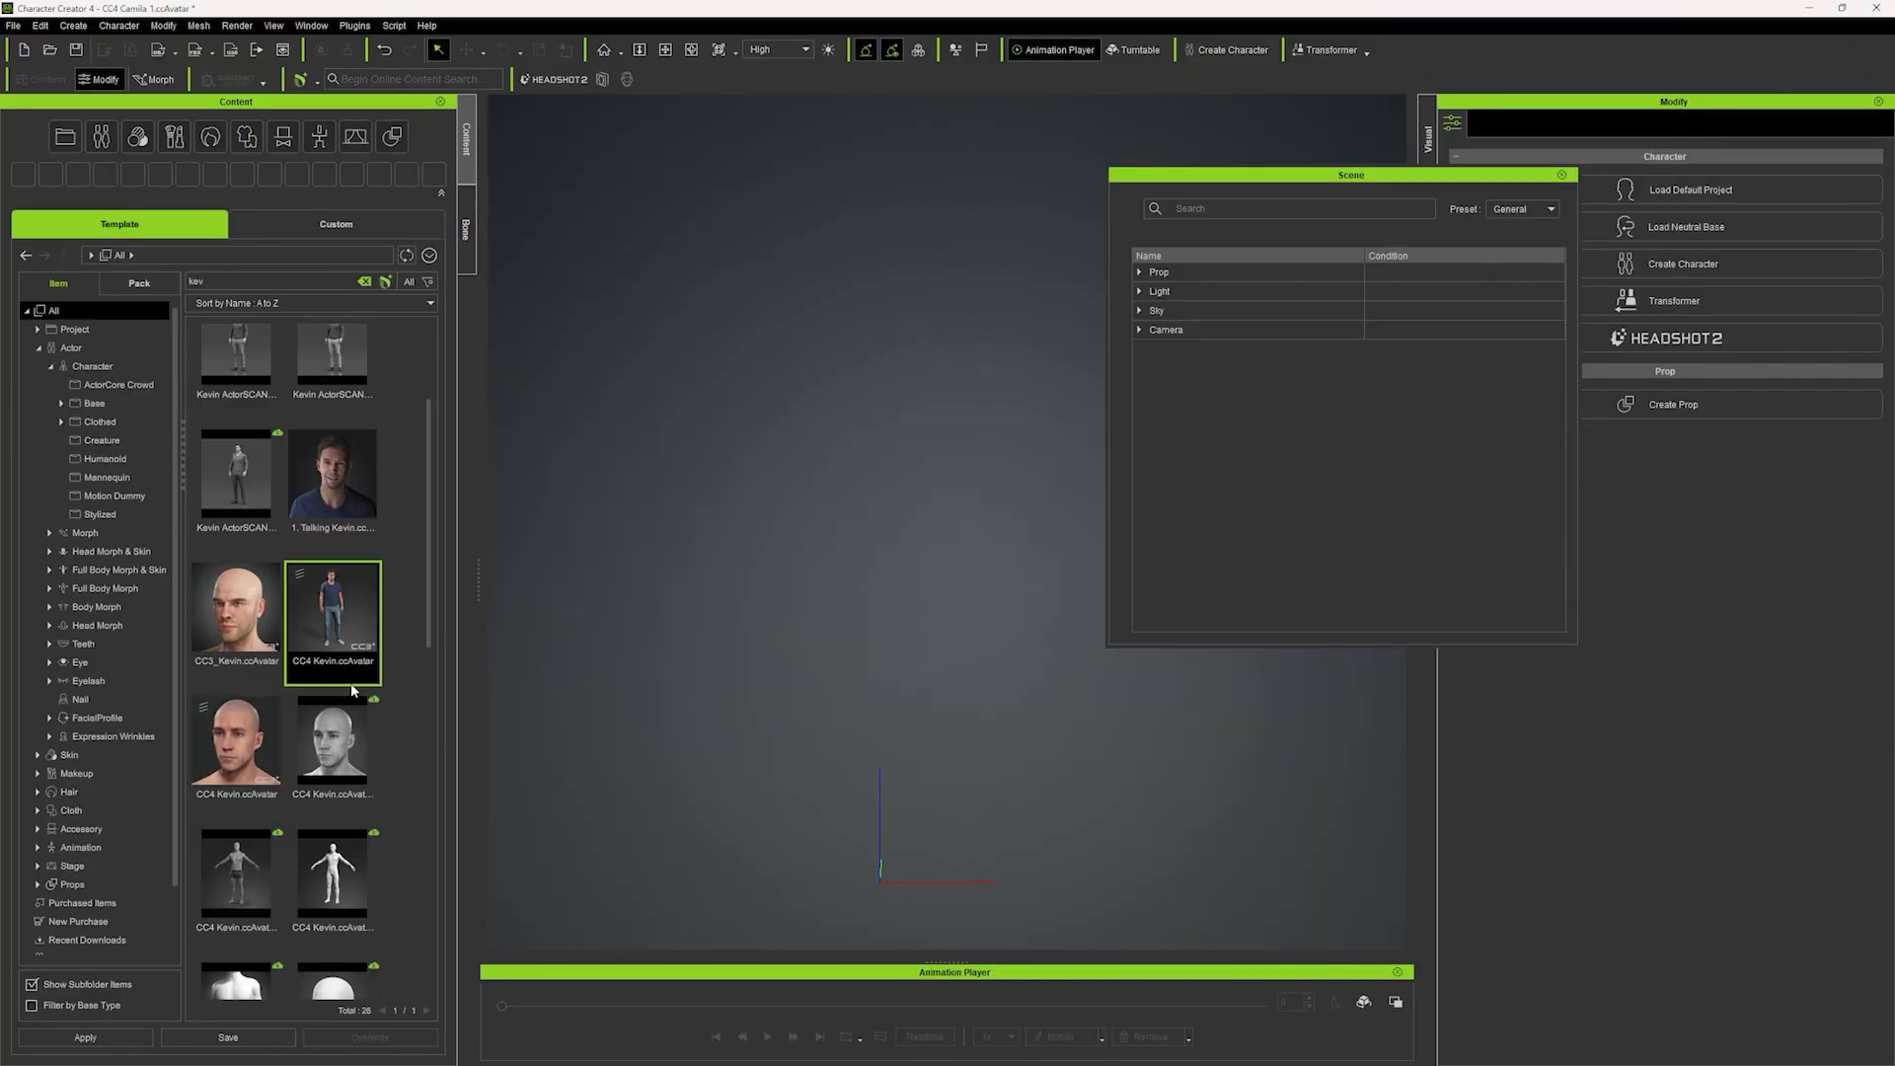
double_click(333, 622)
left_click(918, 572)
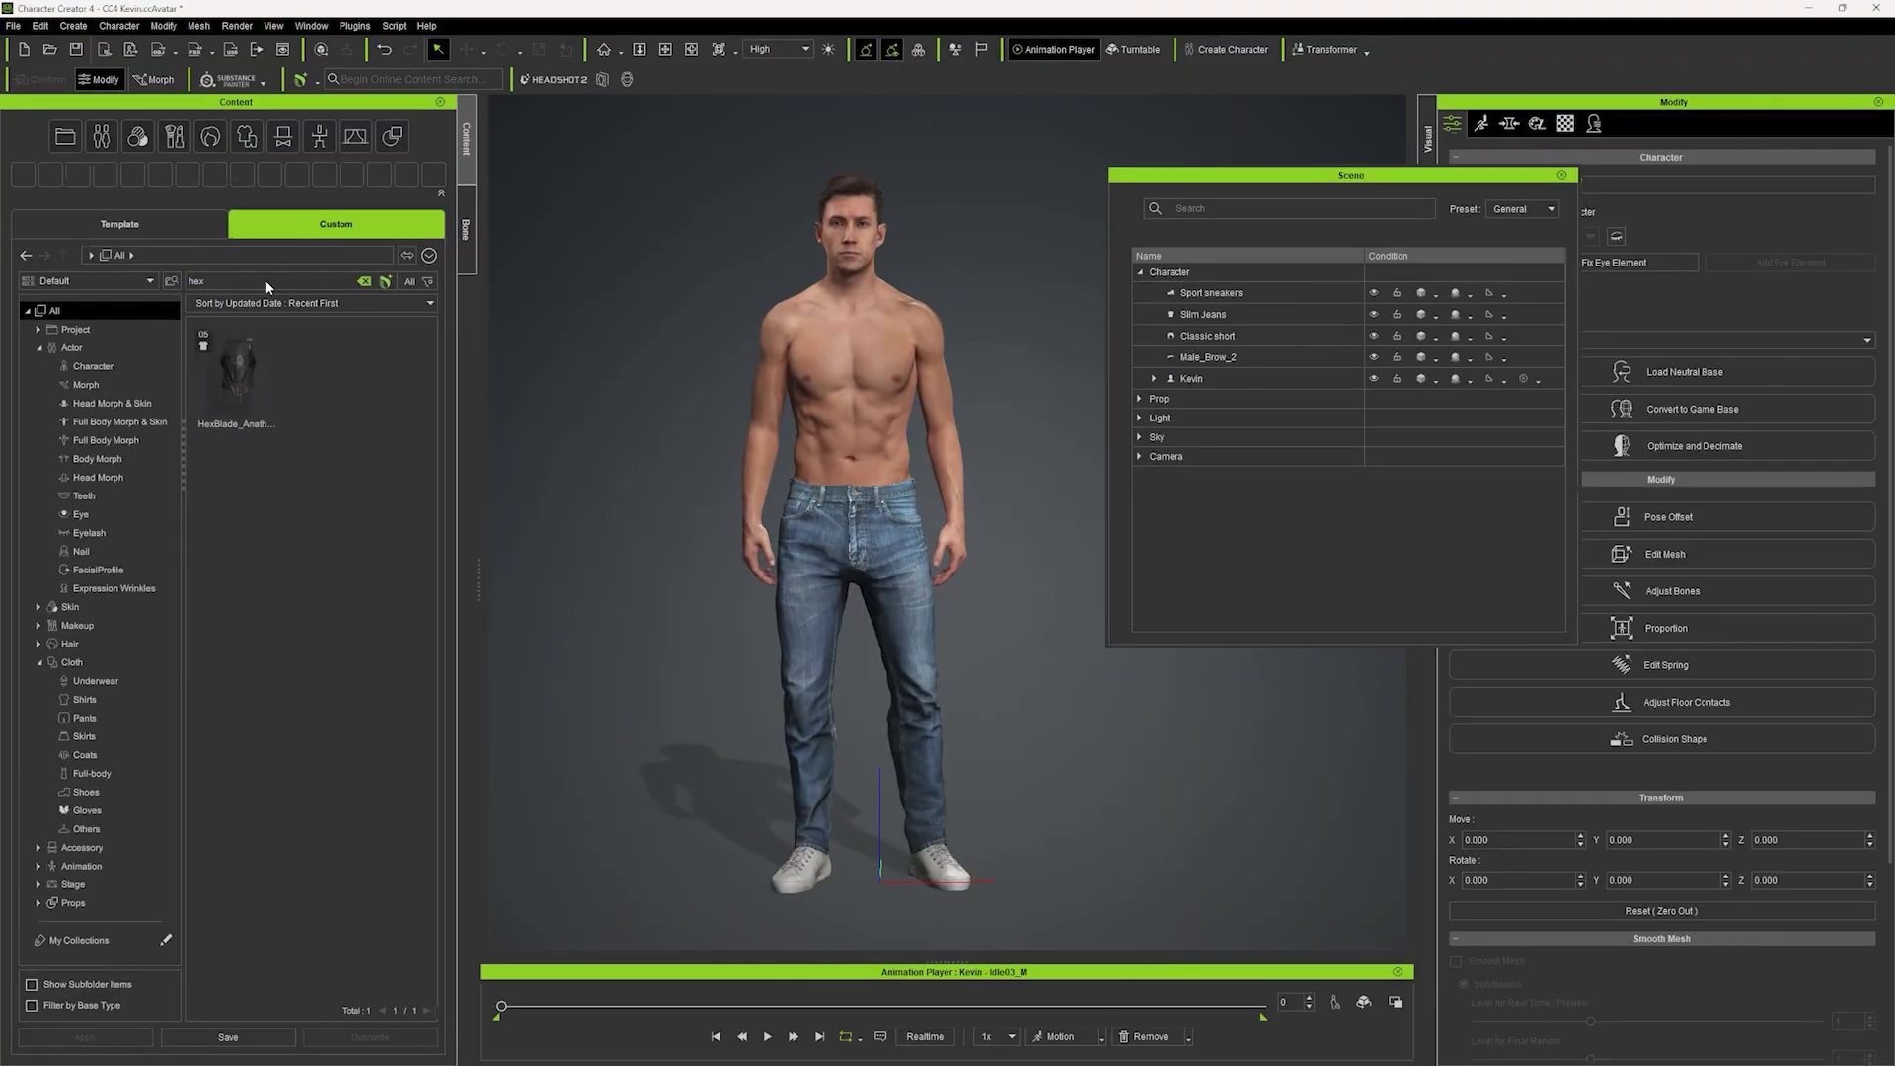
double_click(237, 375)
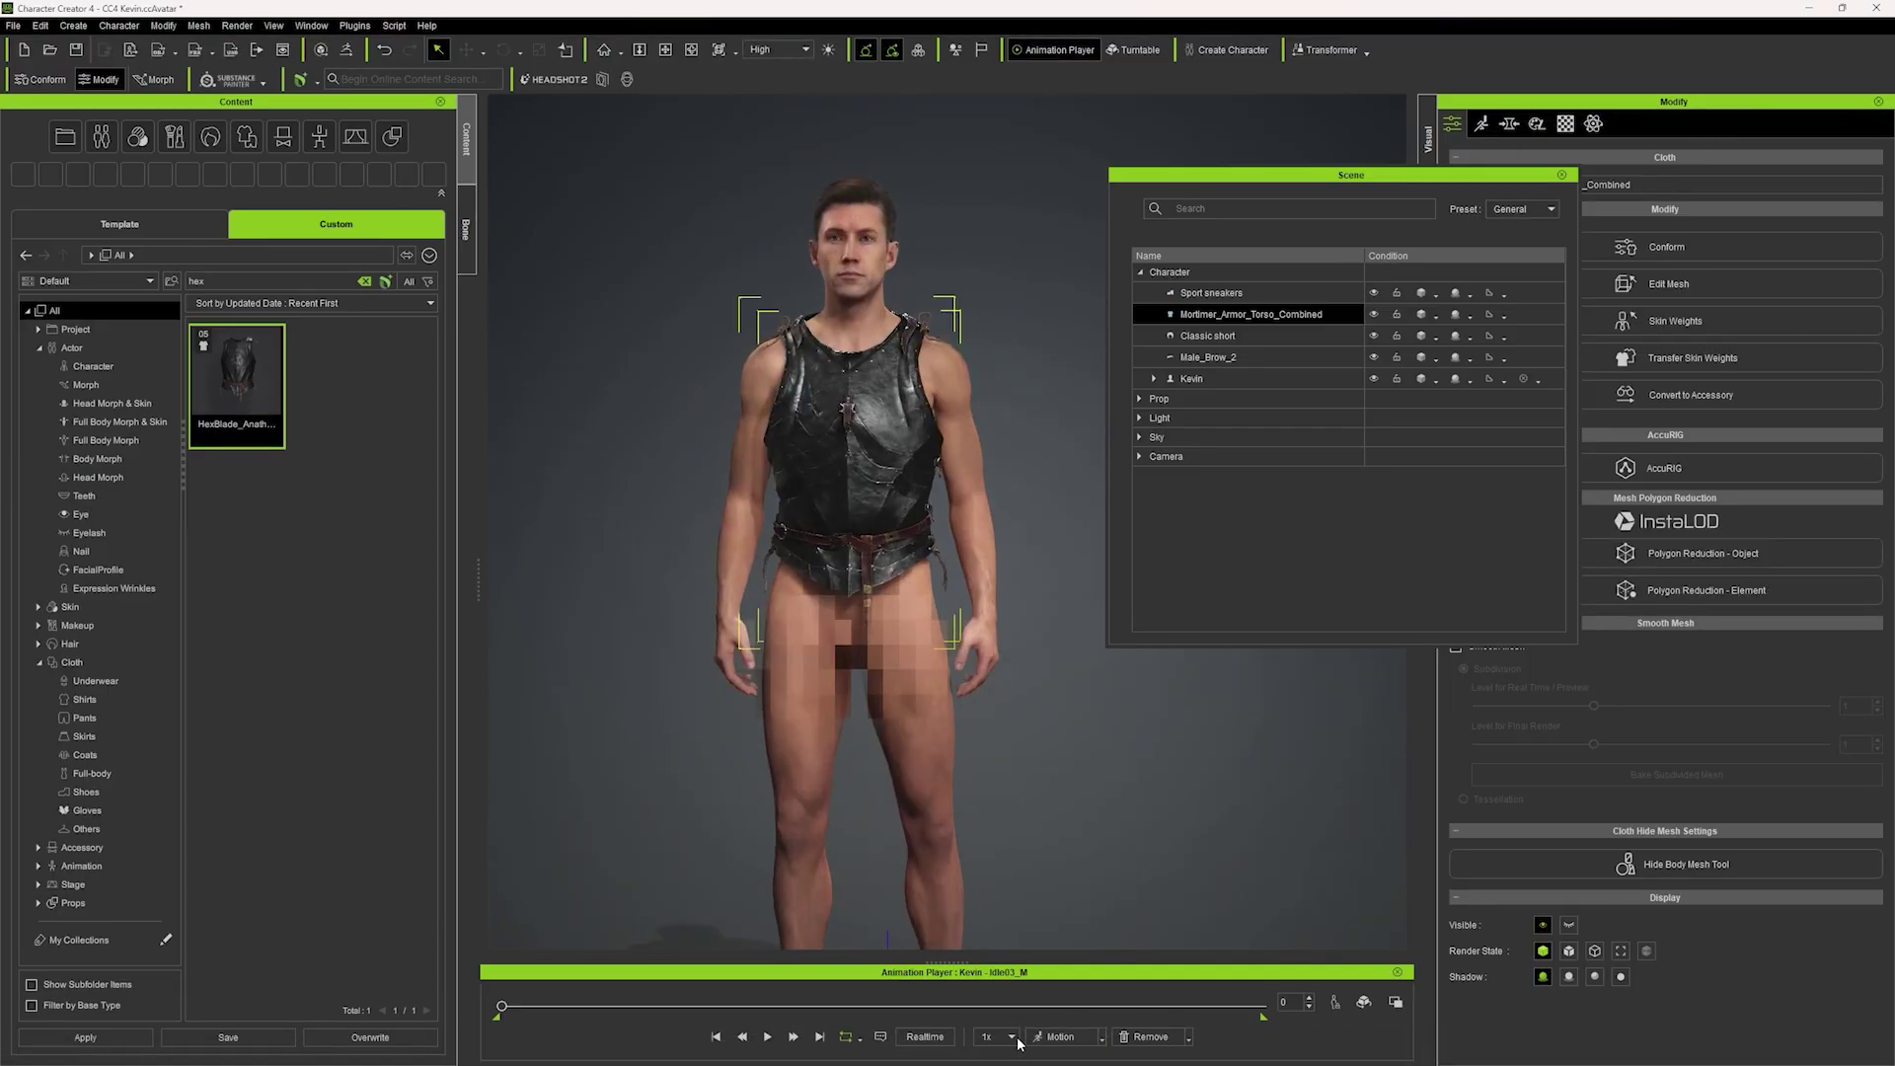
- Give Kevin the Walk_M motion, play it to check the torso armor from behind, and rewind to the start
left_click(1059, 1037)
left_click(1070, 799)
left_click(767, 1036)
middle_click_drag(1076, 788, 1058, 658)
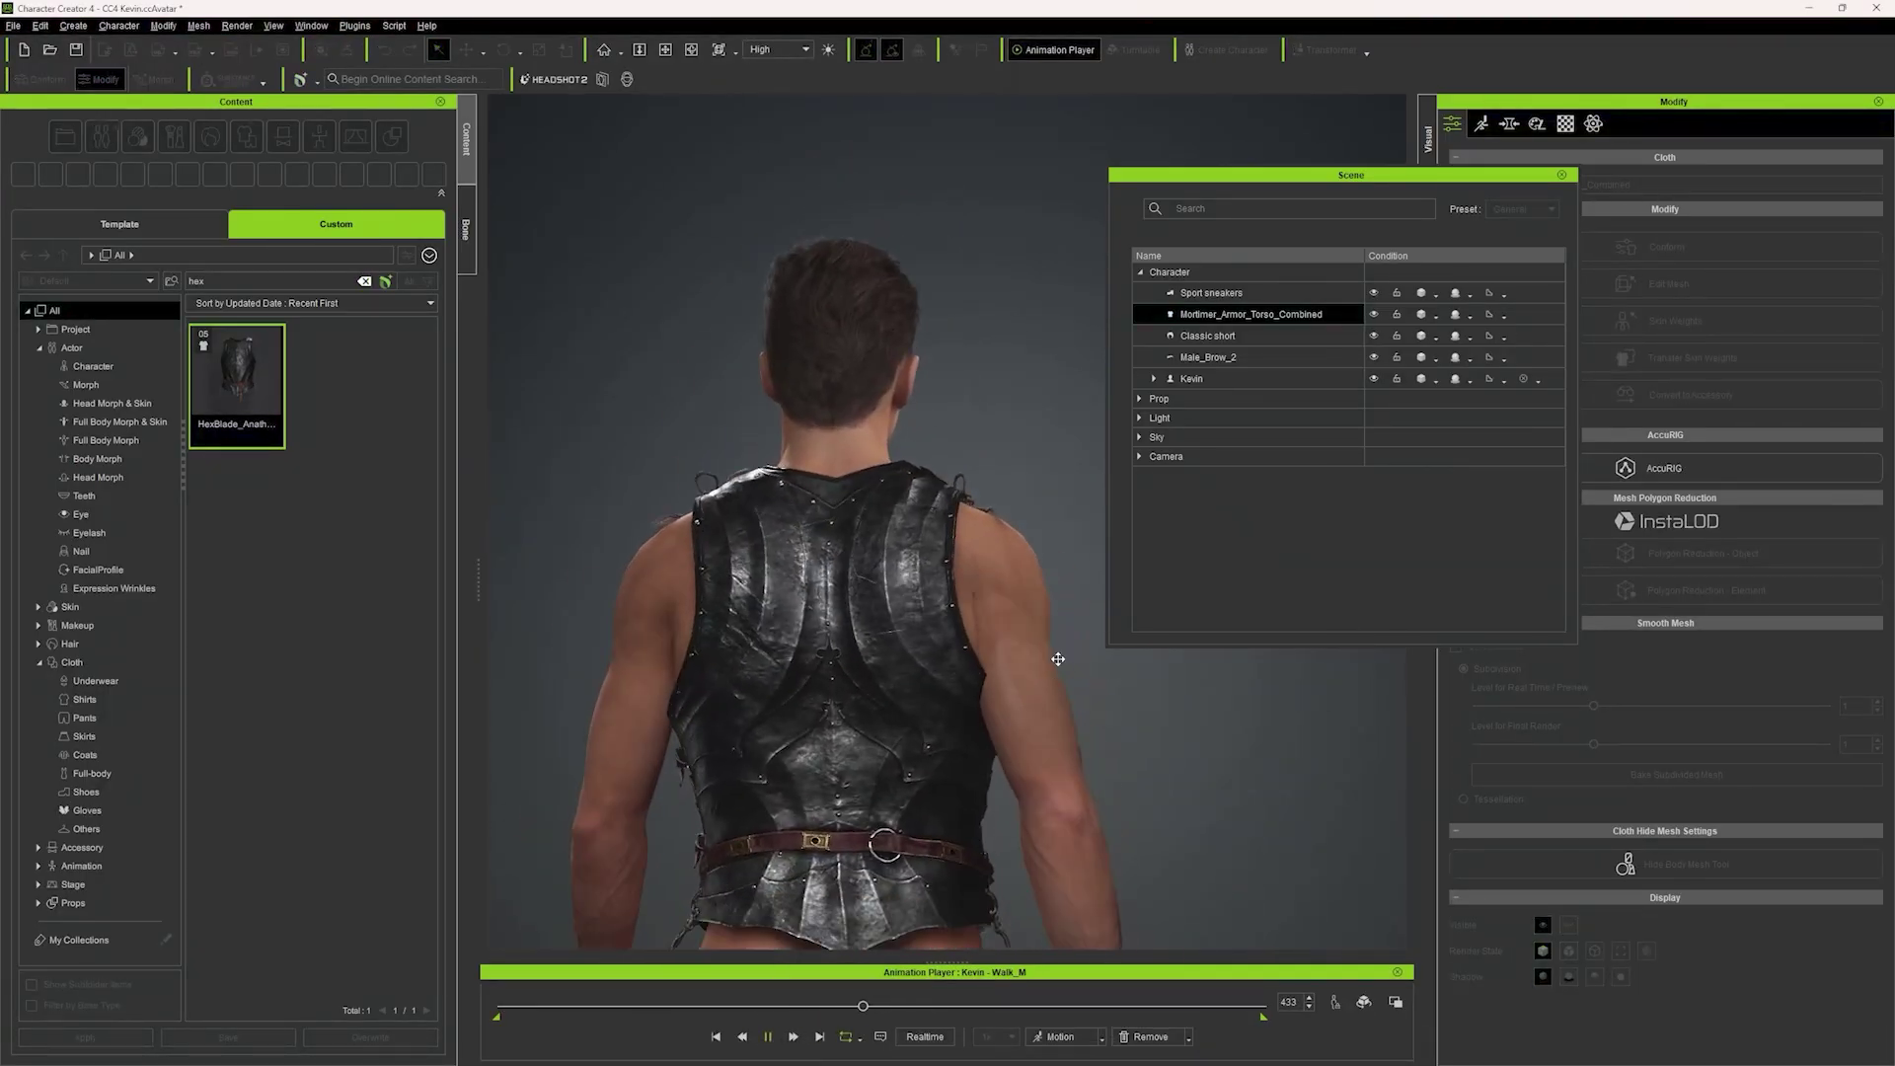
left_click_drag(887, 1006, 466, 1010)
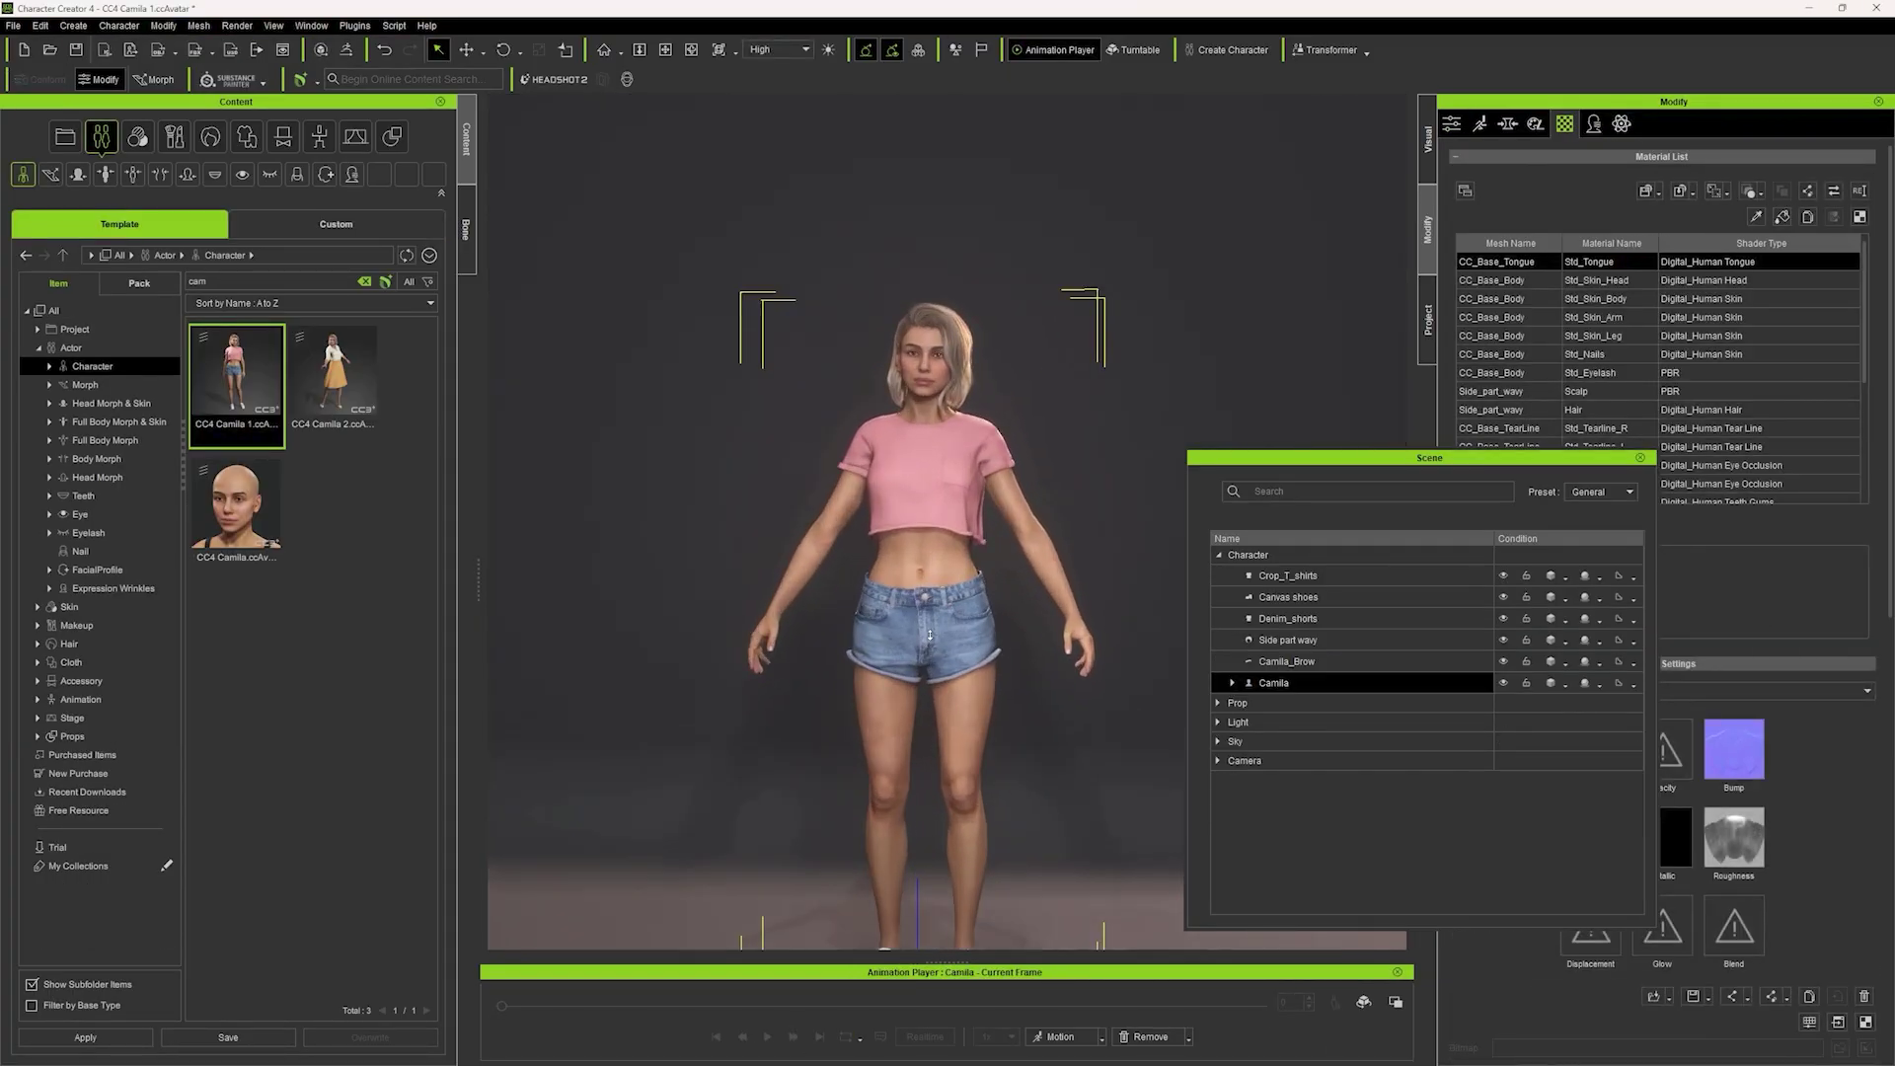
- Delete the denim shorts, canvas shoes and crop T-shirt from the Camila avatar
middle_click_drag(930, 635, 940, 525)
left_click(1347, 617)
key("Delete")
left_click(1339, 596)
key("Delete")
left_click(1333, 575)
key("Delete")
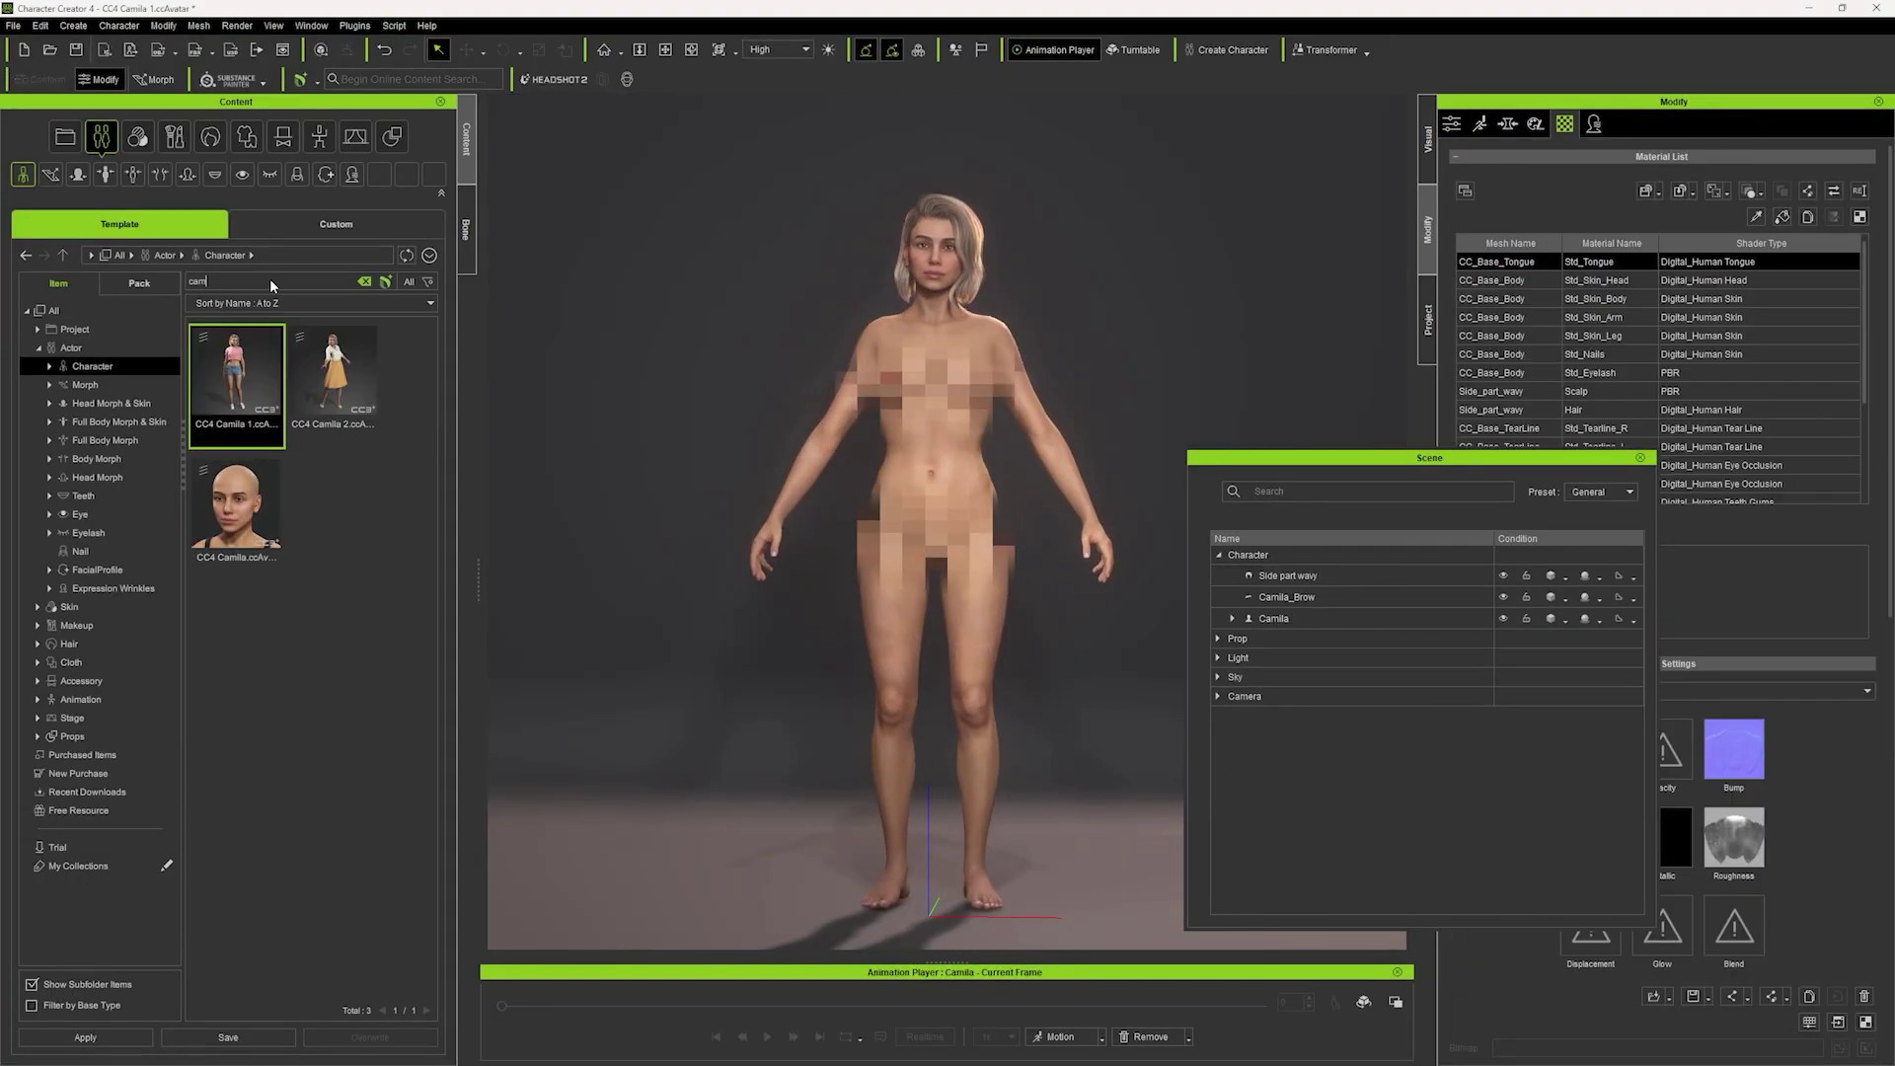
- Search the whole custom content library for "hex" and dress Camila in the HexBlade_Anathema boots and pants
left_click(336, 225)
left_click(273, 280)
left_click(55, 310)
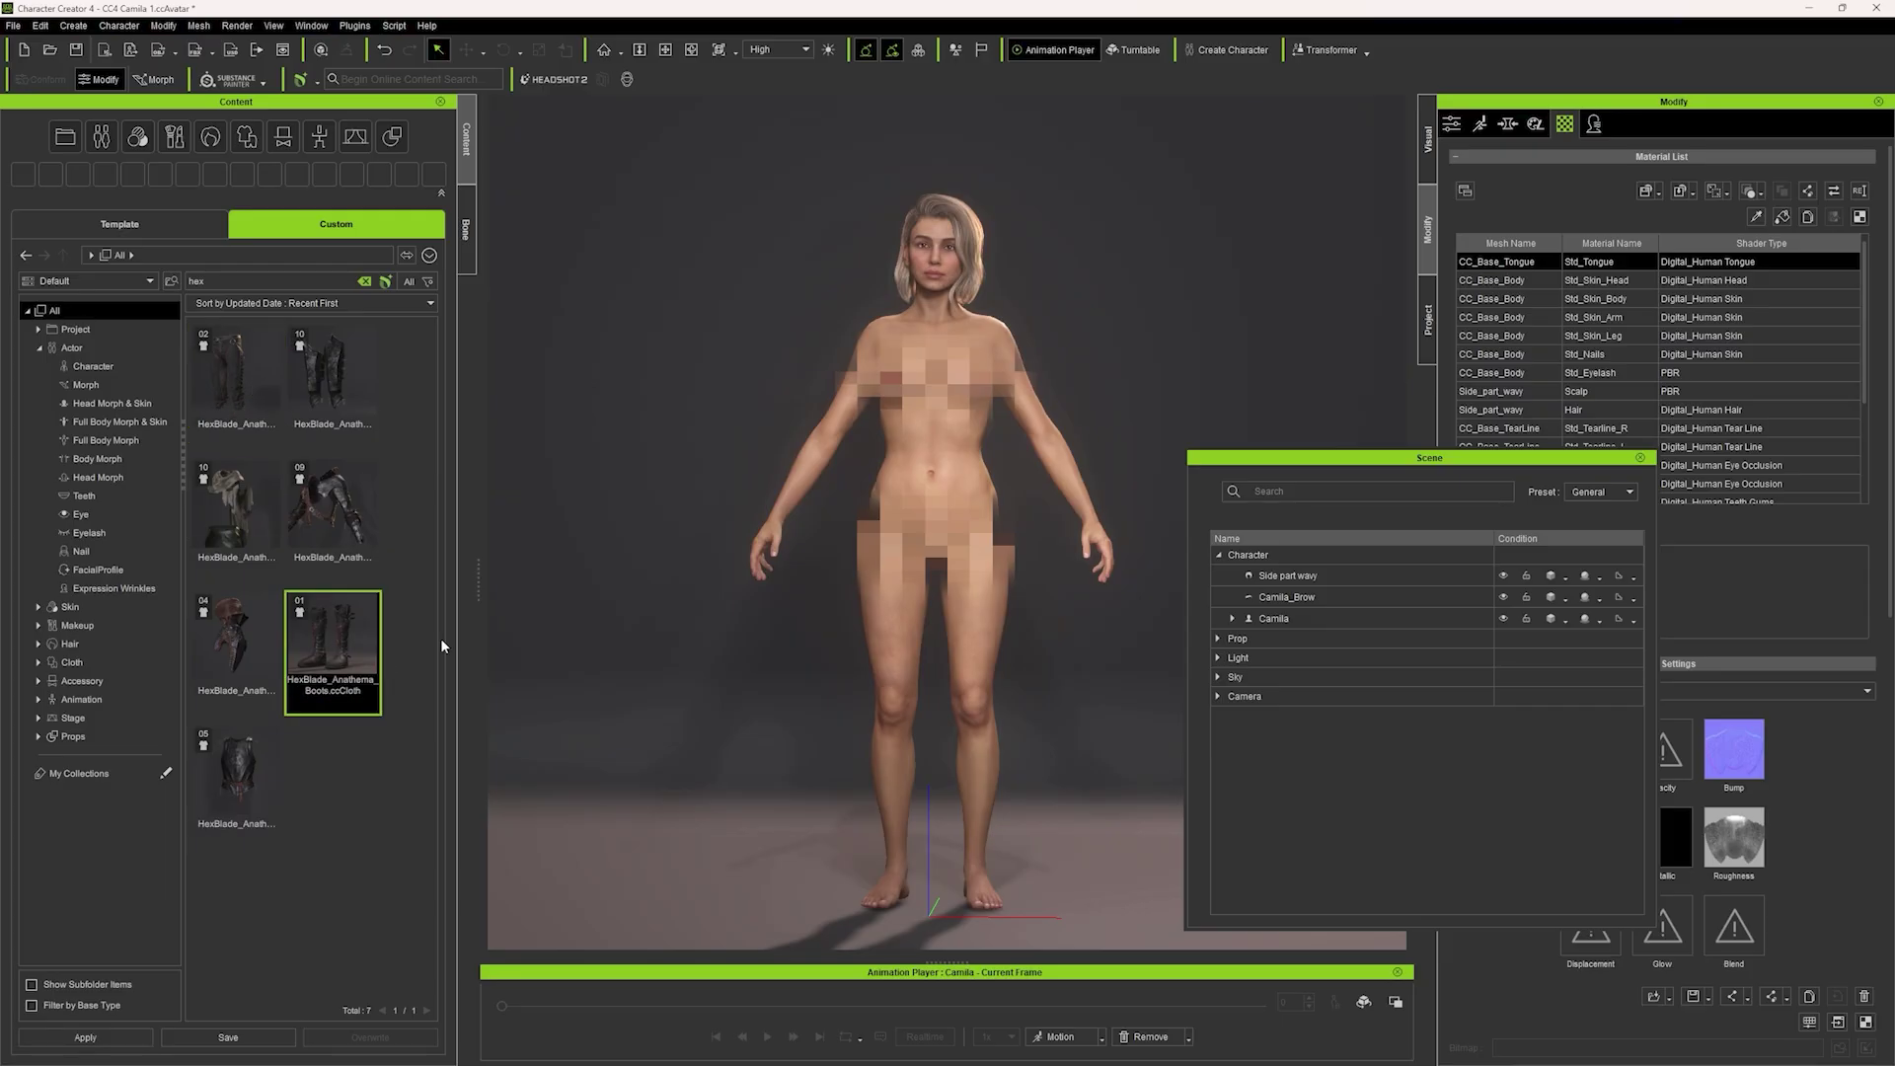
double_click(251, 352)
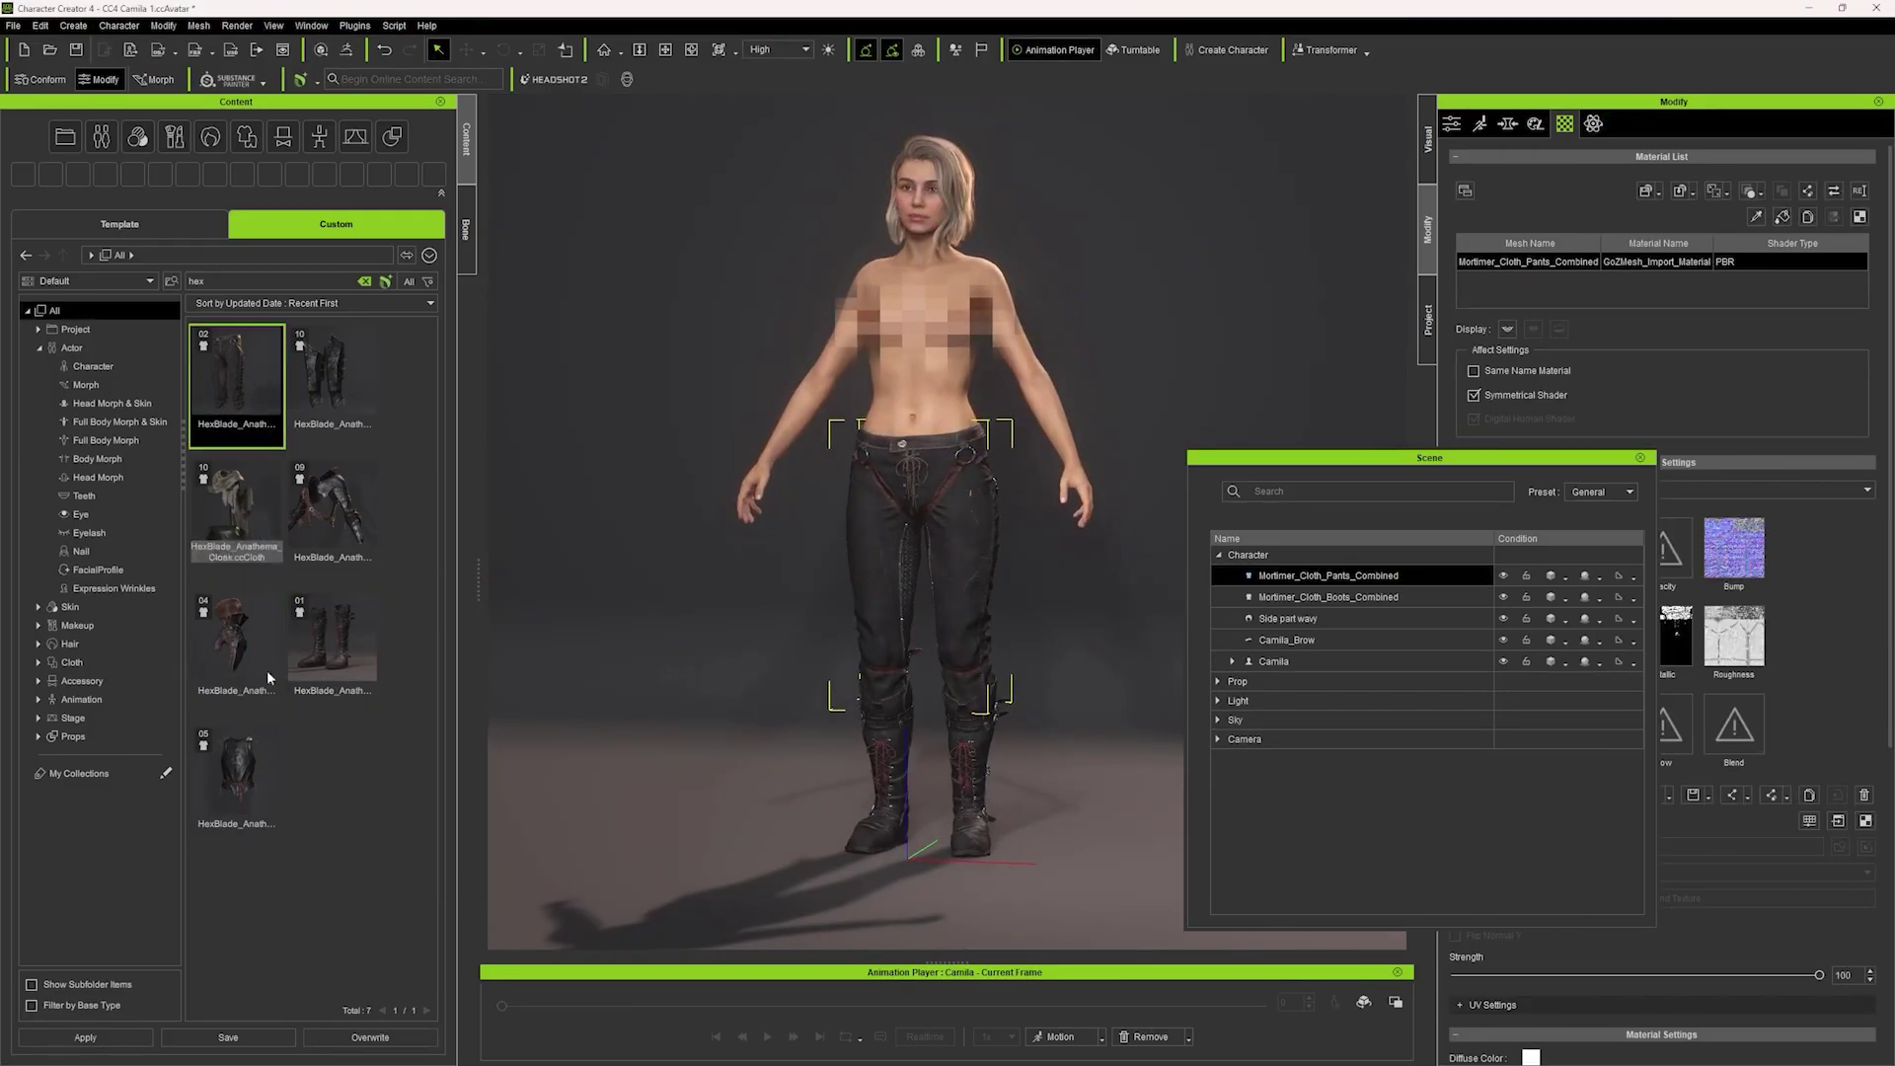
- Add the HexBlade_Anathema torso armor and arm armor to Camila and check the outfit from several angles
double_click(237, 775)
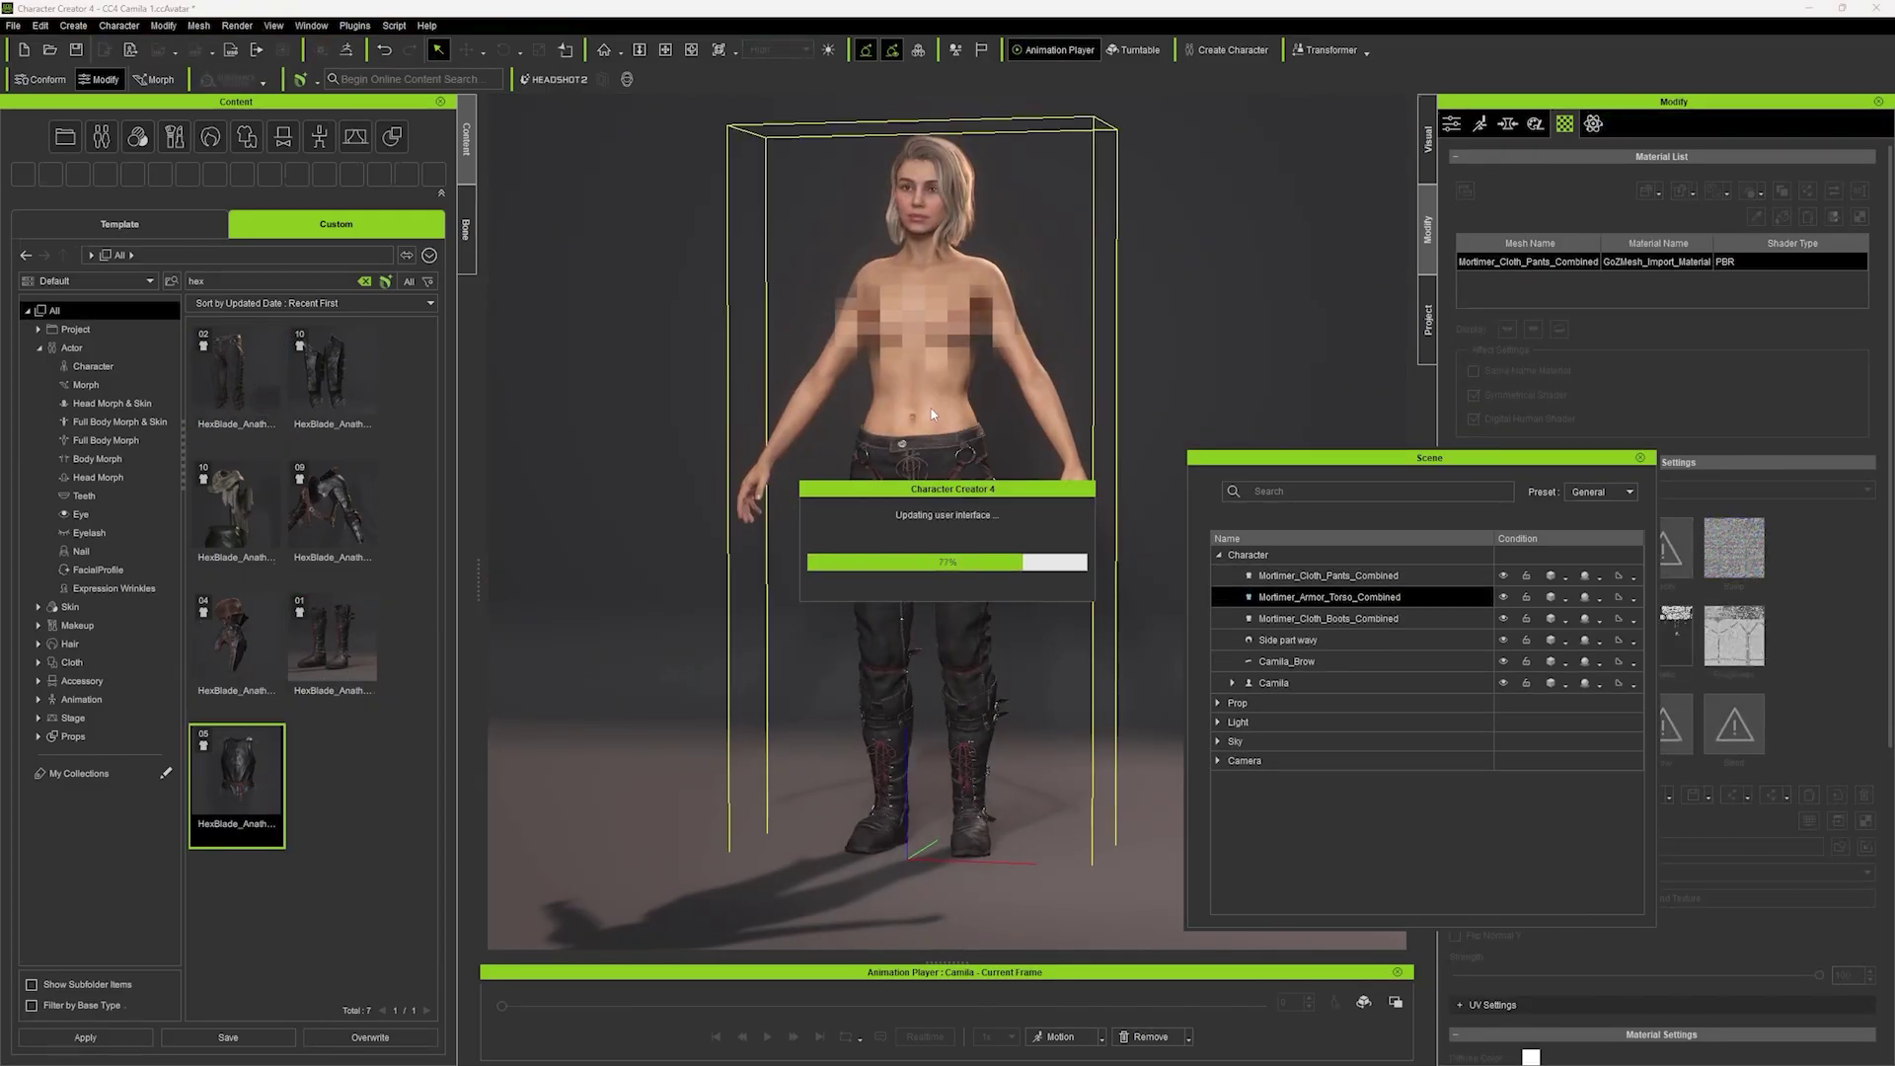
double_click(333, 509)
left_click_drag(1051, 782, 681, 706, "alt")
left_click_drag(1032, 681, 25, 664, "alt")
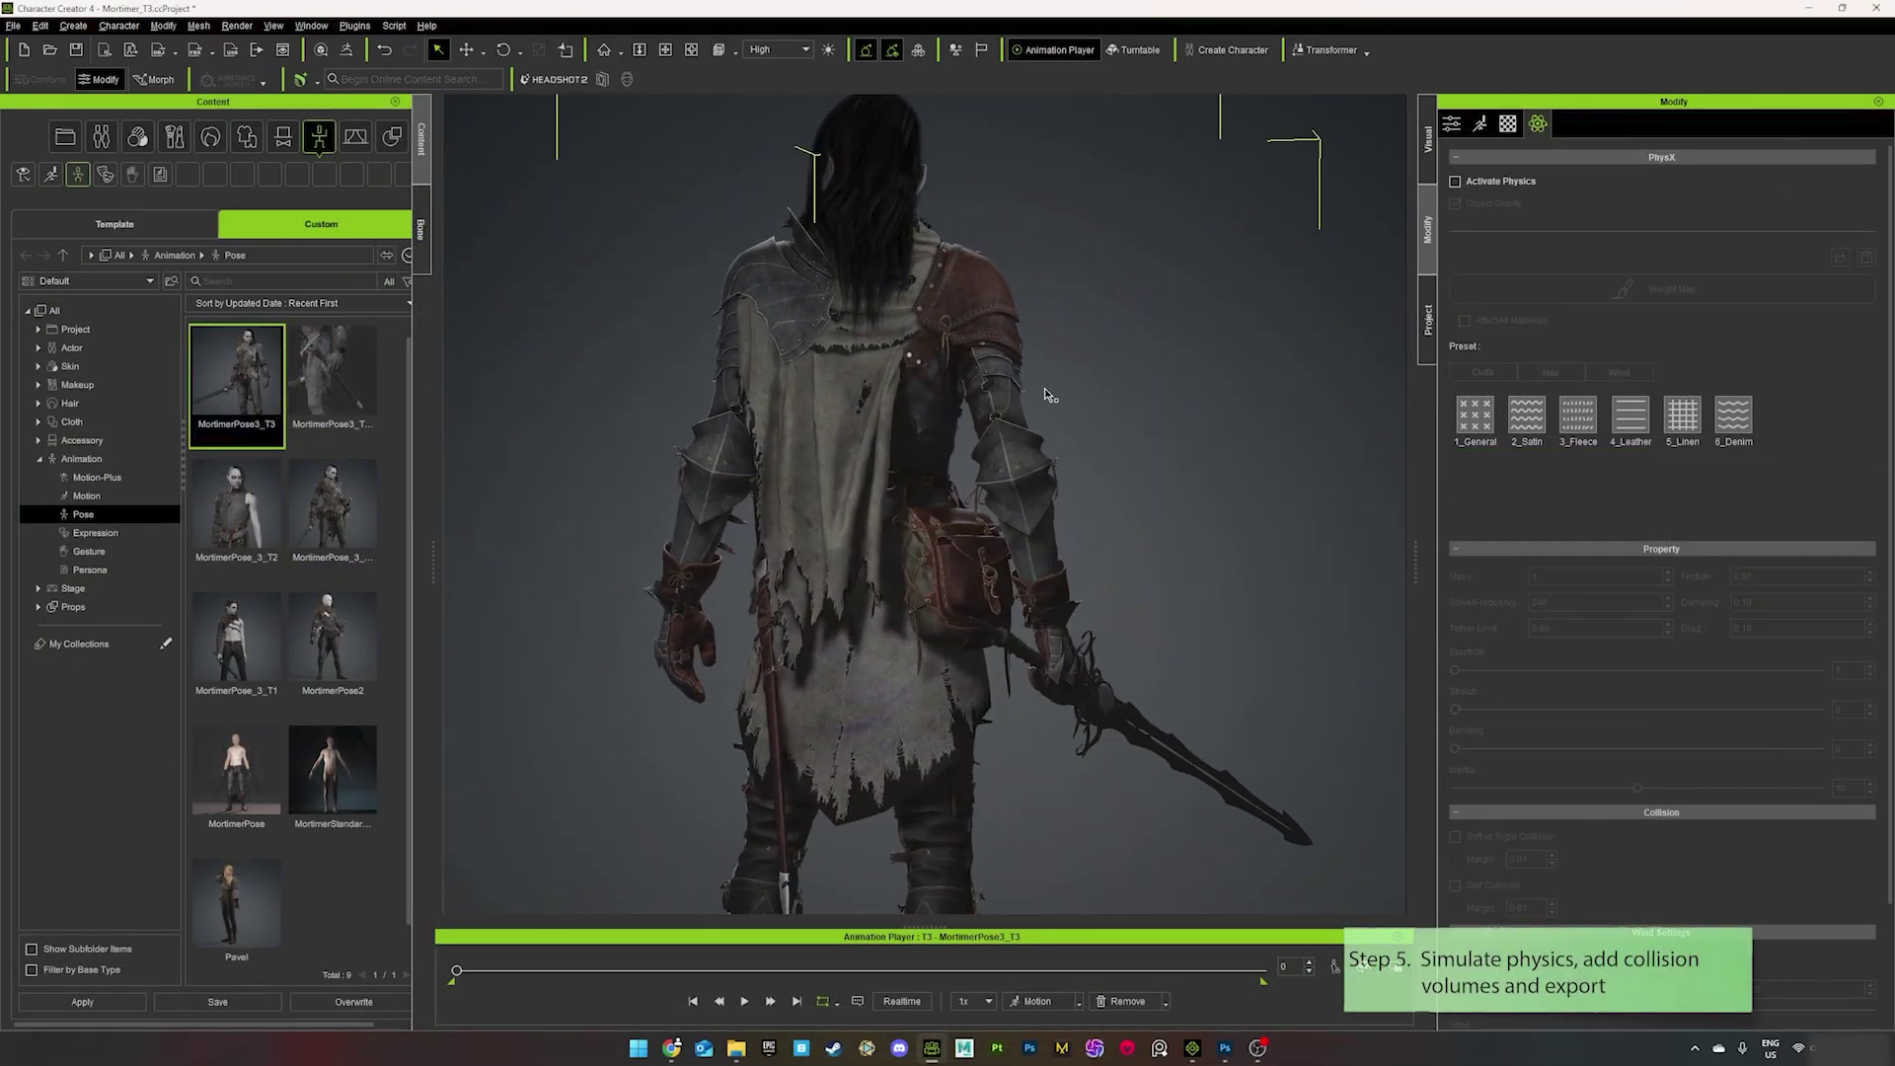
- Activate physics for Mortimer's cloak and set its weight map's brightness to -23
left_click_drag(1044, 388, 1024, 407, "alt")
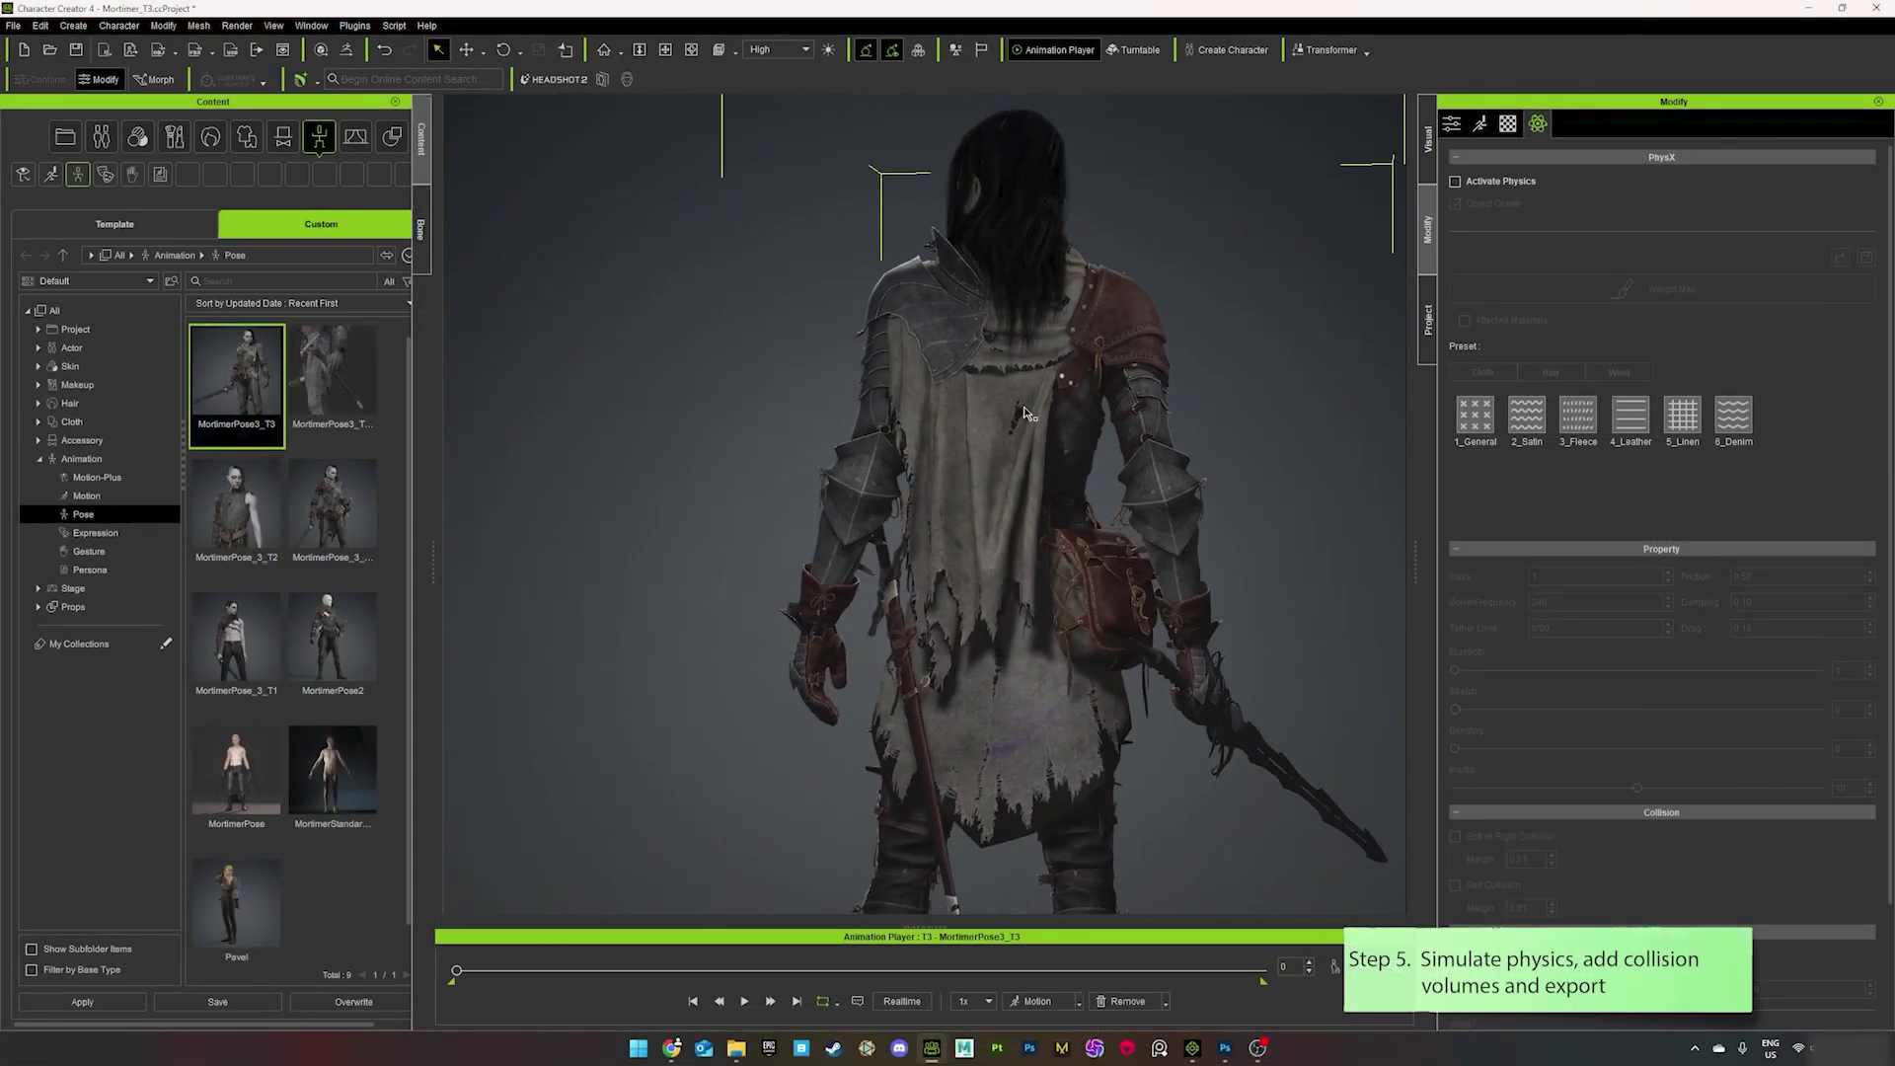
left_click(981, 51)
left_click(916, 591)
left_click(1265, 383)
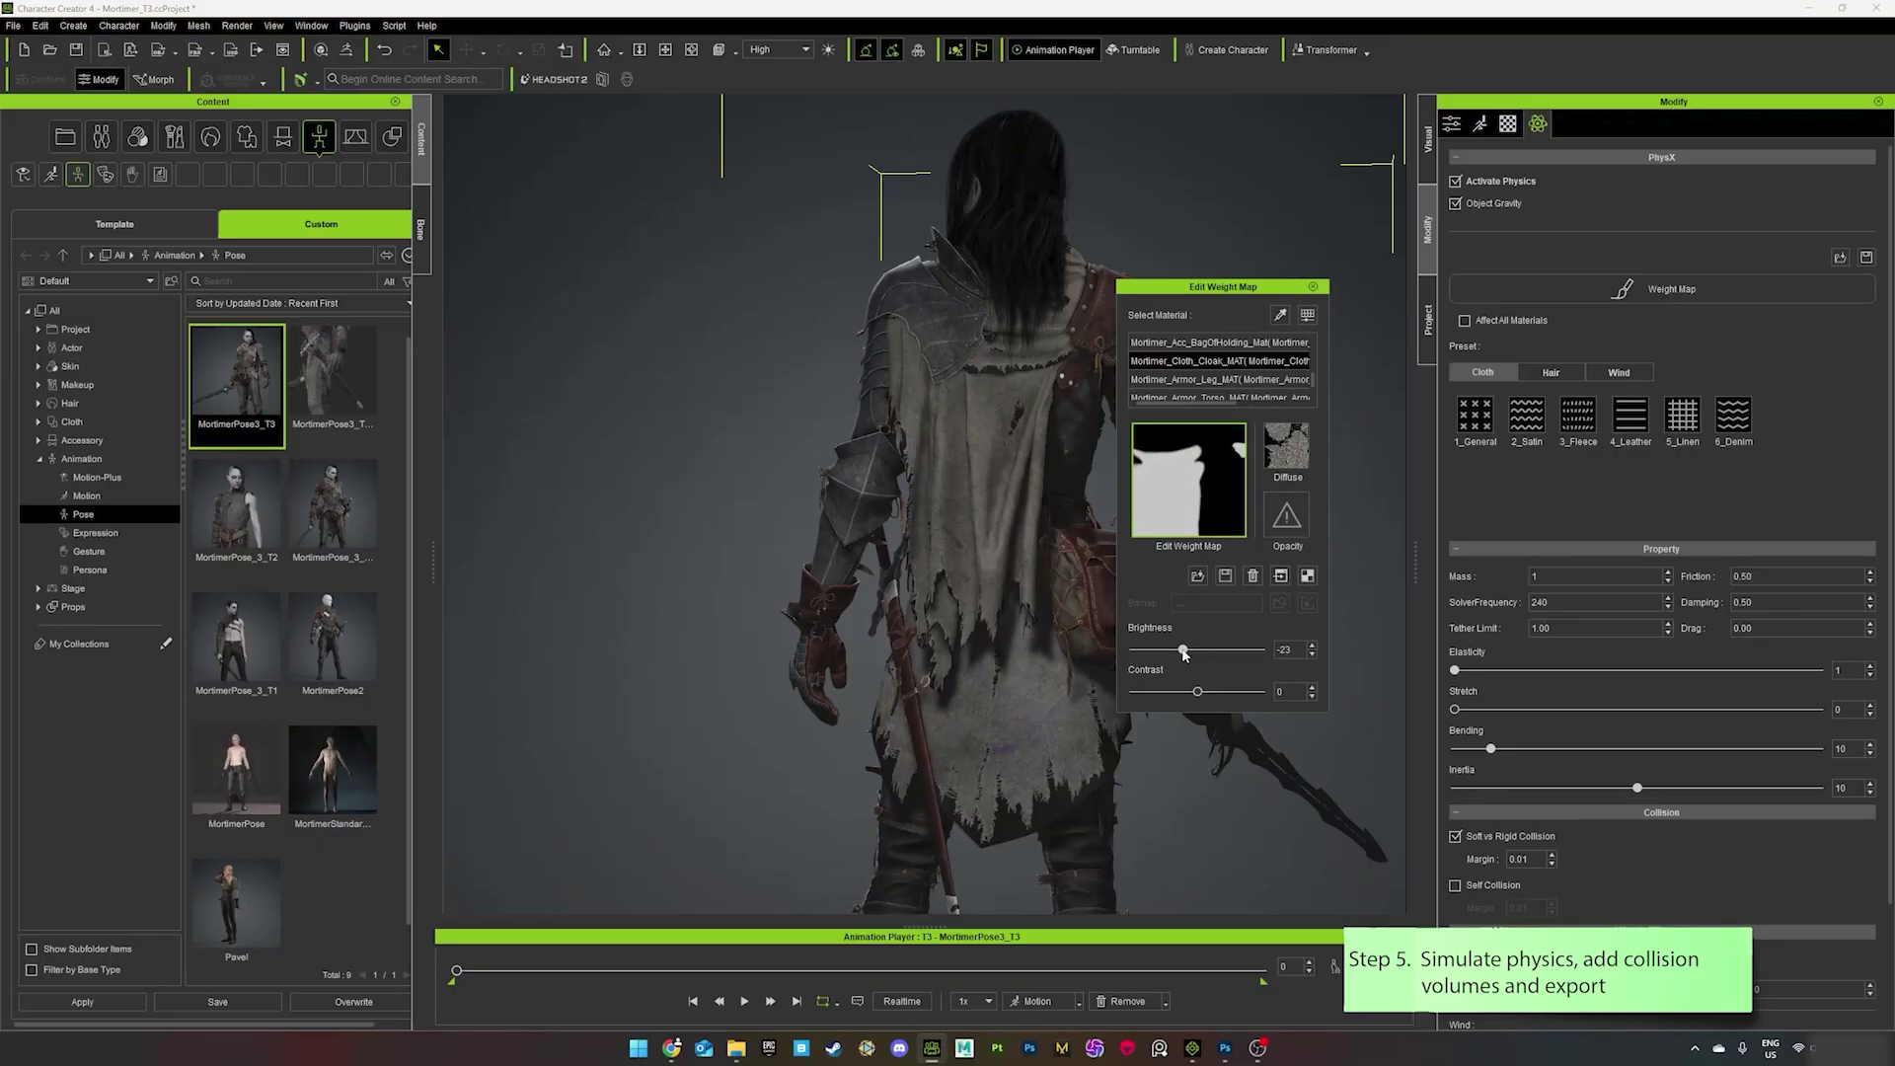
left_click(1315, 289)
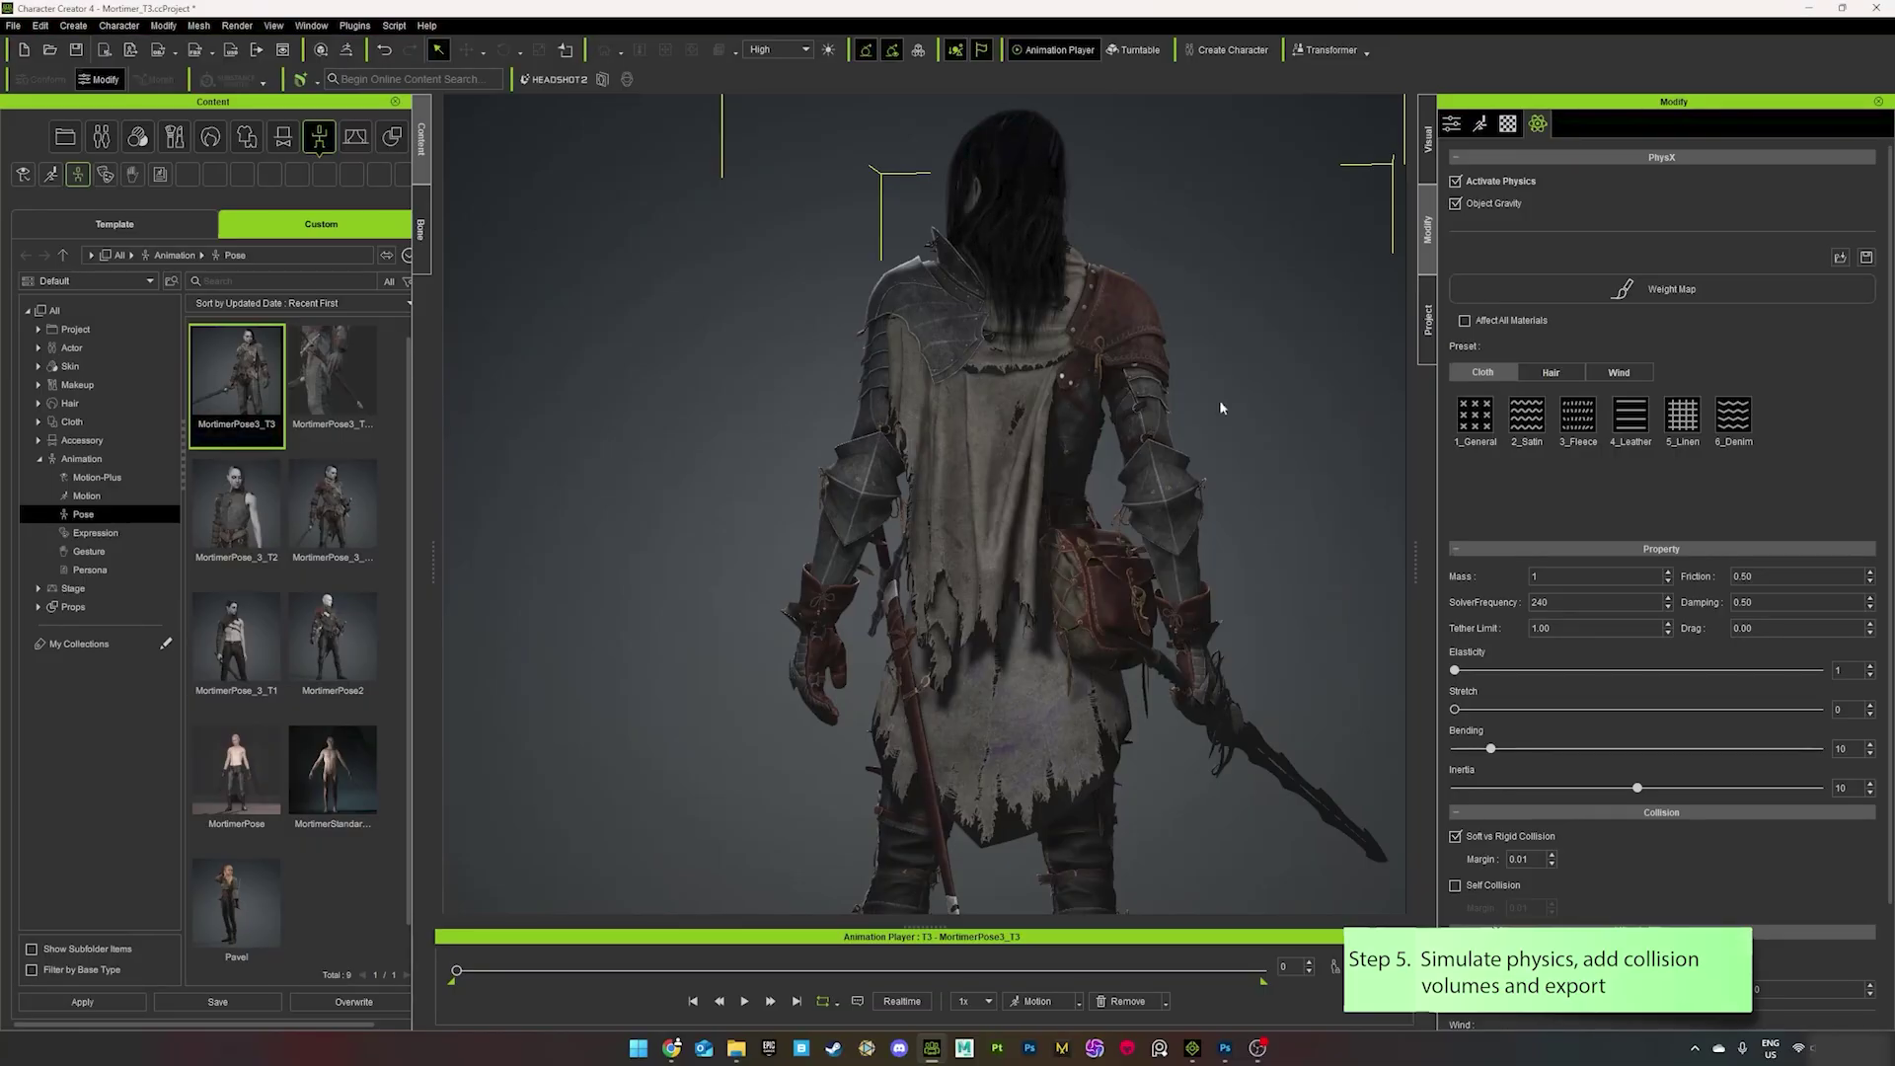
scroll(1456, 817, "down", 1)
left_click(1081, 1002)
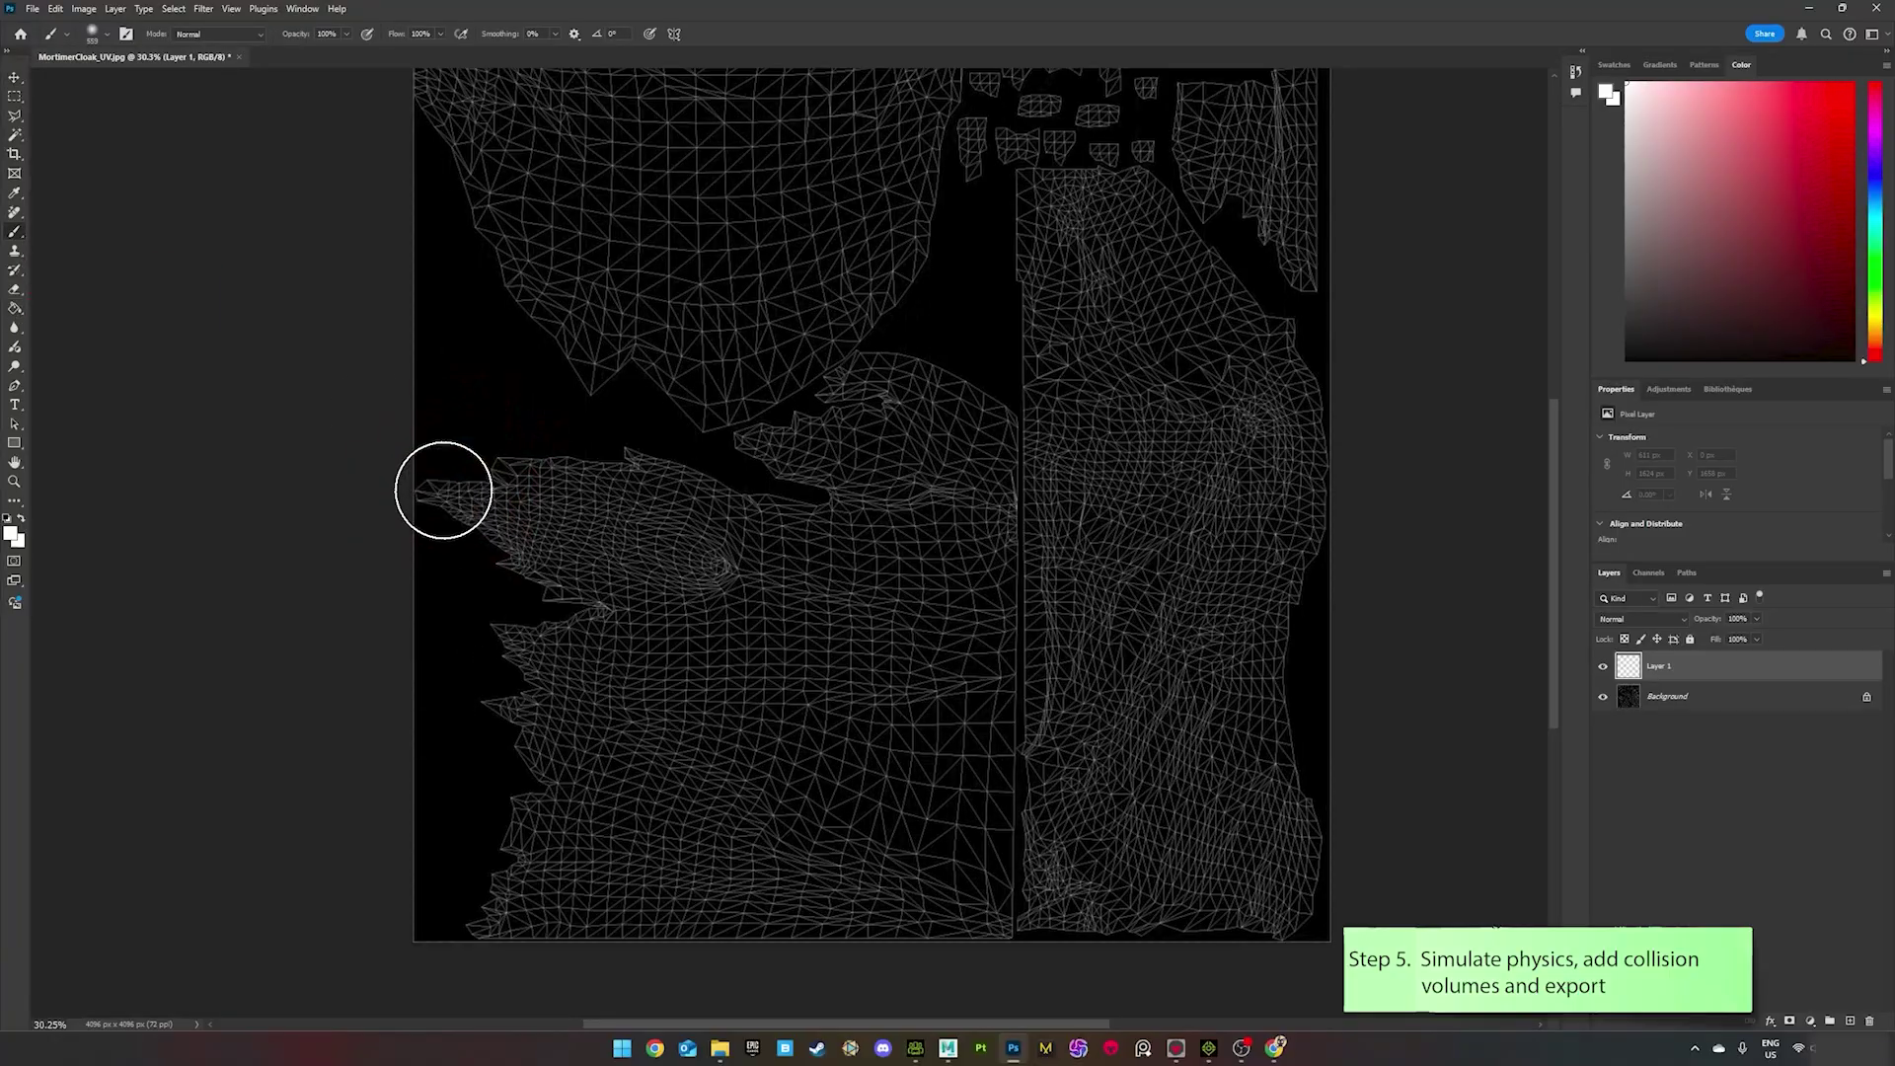
- In Photoshop, paint the lower-left cloak panel of MortimerCloak_UV.jpg white on Layer 1 with a soft brush
left_click_drag(445, 491, 691, 879)
scroll(691, 859, "up", 1)
right_click_drag(753, 846, 730, 846, "alt")
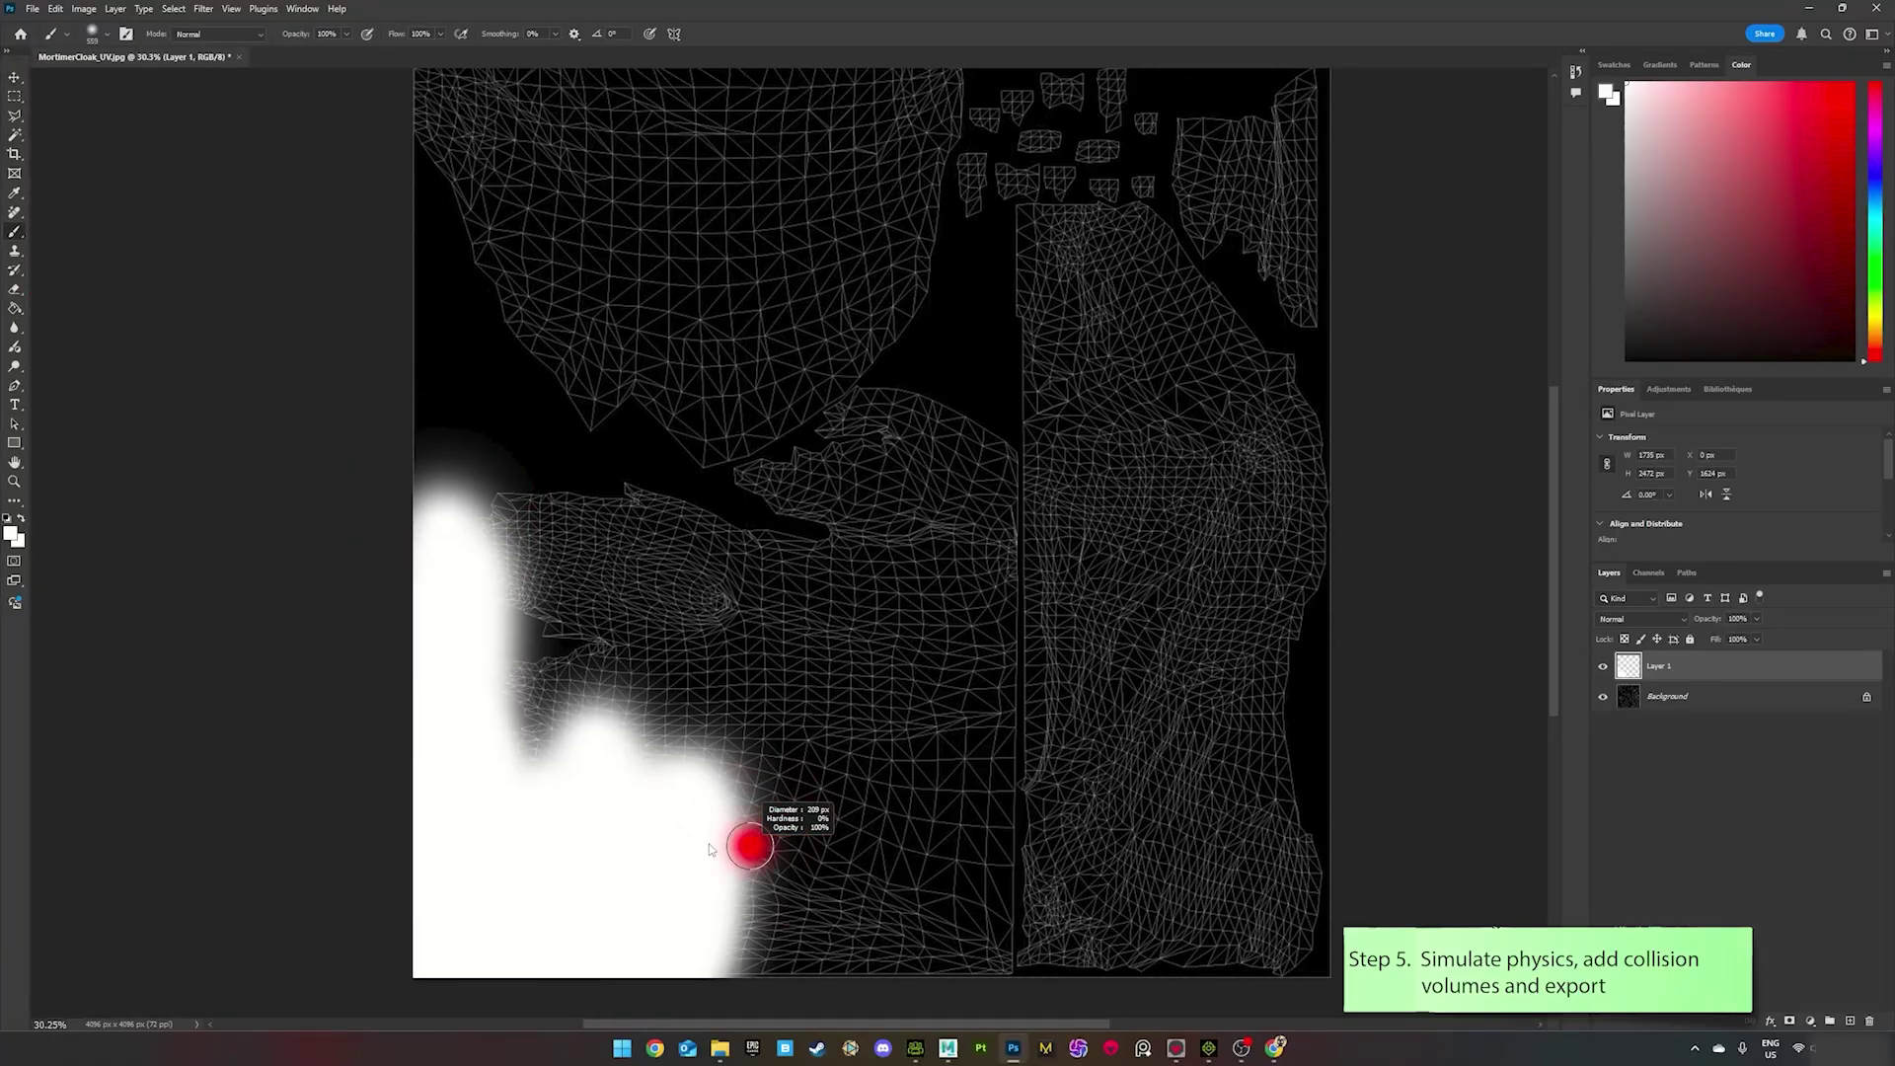
left_click_drag(731, 846, 694, 690)
- Paint white over the lower part of the upper cloak panel with a smaller brush, undoing the stray strokes
scroll(694, 690, "up", 6, "alt")
scroll(889, 632, "up", 5)
right_click_drag(1058, 585, 1017, 584, "alt")
mouse_move(1155, 471)
left_mouse_down()
mouse_move(550, 774)
mouse_move(1185, 455)
left_mouse_up()
scroll(1215, 454, "up", 7, "alt")
key("ctrl+z")
key("x")
mouse_move(938, 480)
left_mouse_down()
mouse_move(973, 579)
mouse_move(1049, 436)
left_mouse_up()
key("ctrl+z")
- Erase the excess white along the upper cloak panel's edge and return to the Brush with swapped colors
key("e")
left_click_drag(977, 609, 1038, 505)
scroll(952, 286, "down", 9, "alt")
key("b")
key("x")
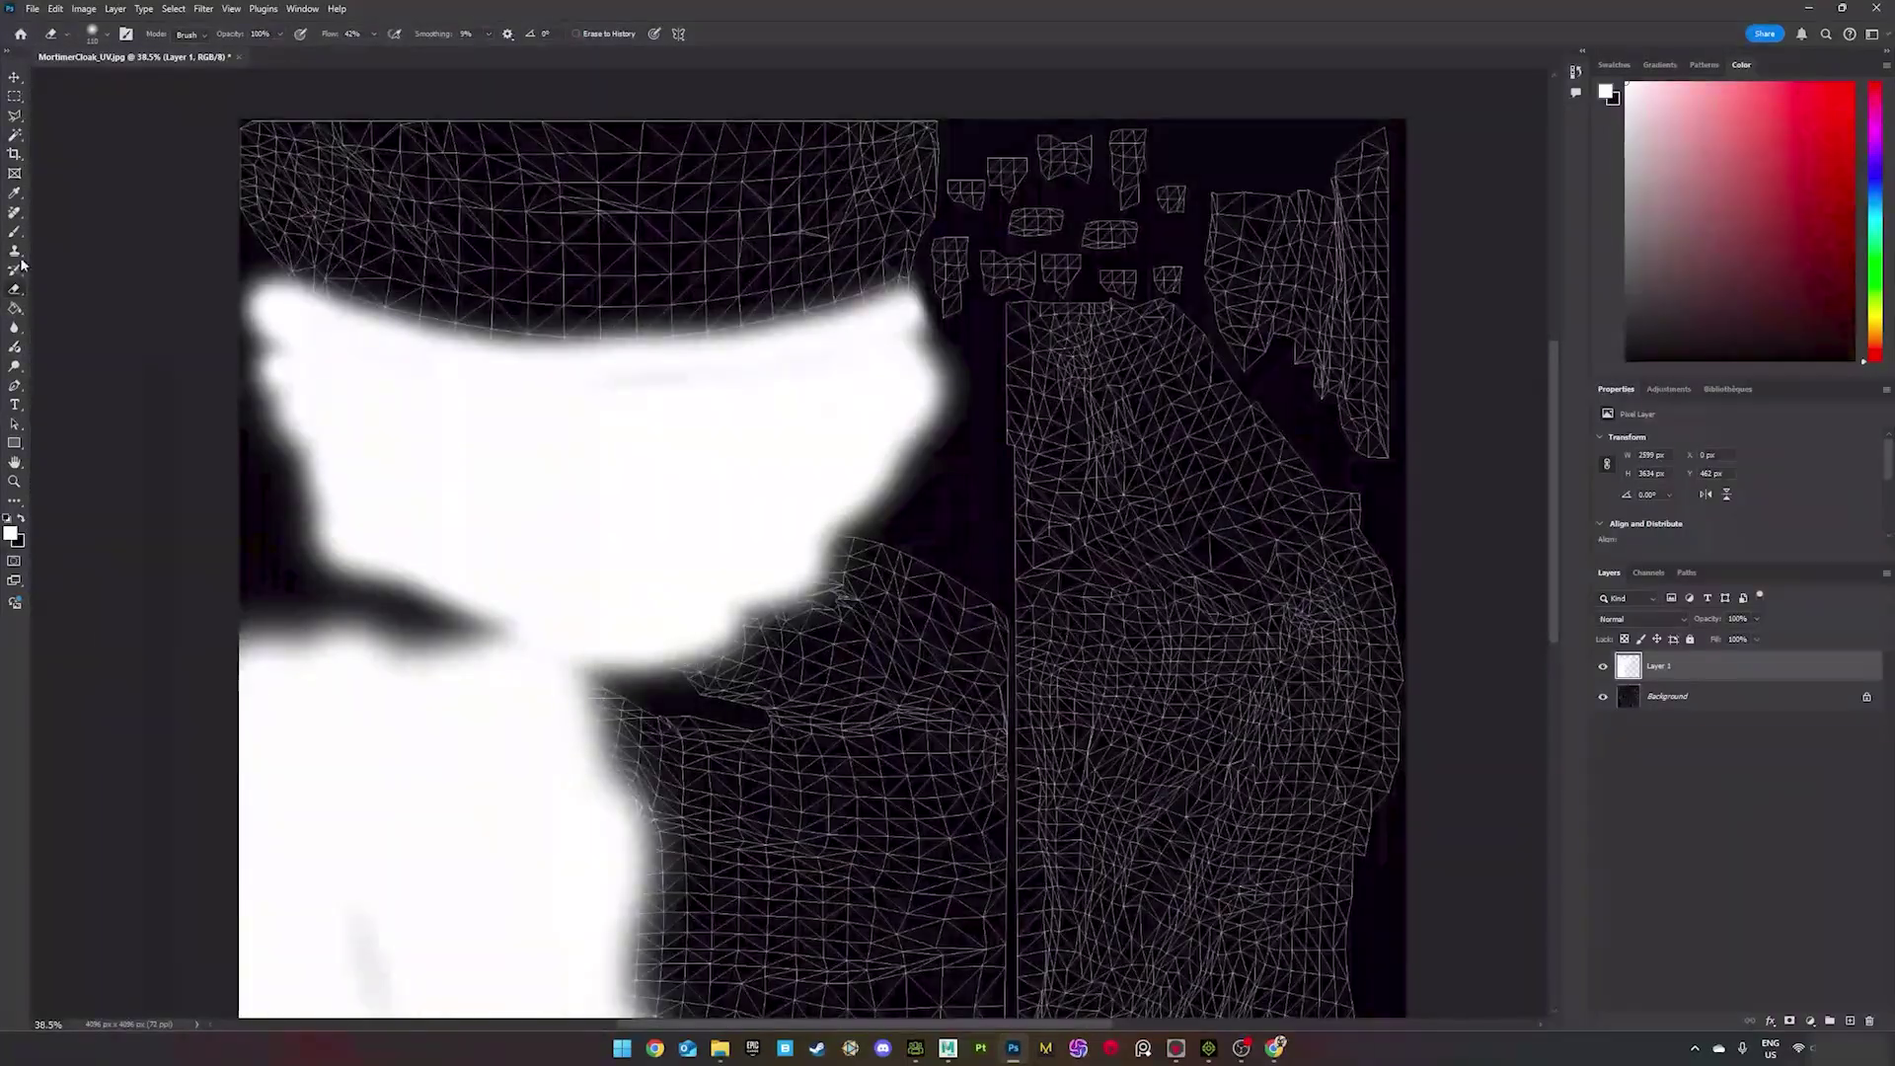
- Paint a white band from the upper cloak panel down through the lower-left panel to the canvas's bottom edge
scroll(659, 612, "up", 6, "alt")
left_click_drag(760, 622, 657, 765)
scroll(992, 691, "down", 3, "alt")
scroll(992, 691, "down", 5)
left_click_drag(685, 938, 793, 192)
scroll(691, 375, "up", 1)
scroll(552, 607, "down", 9, "alt")
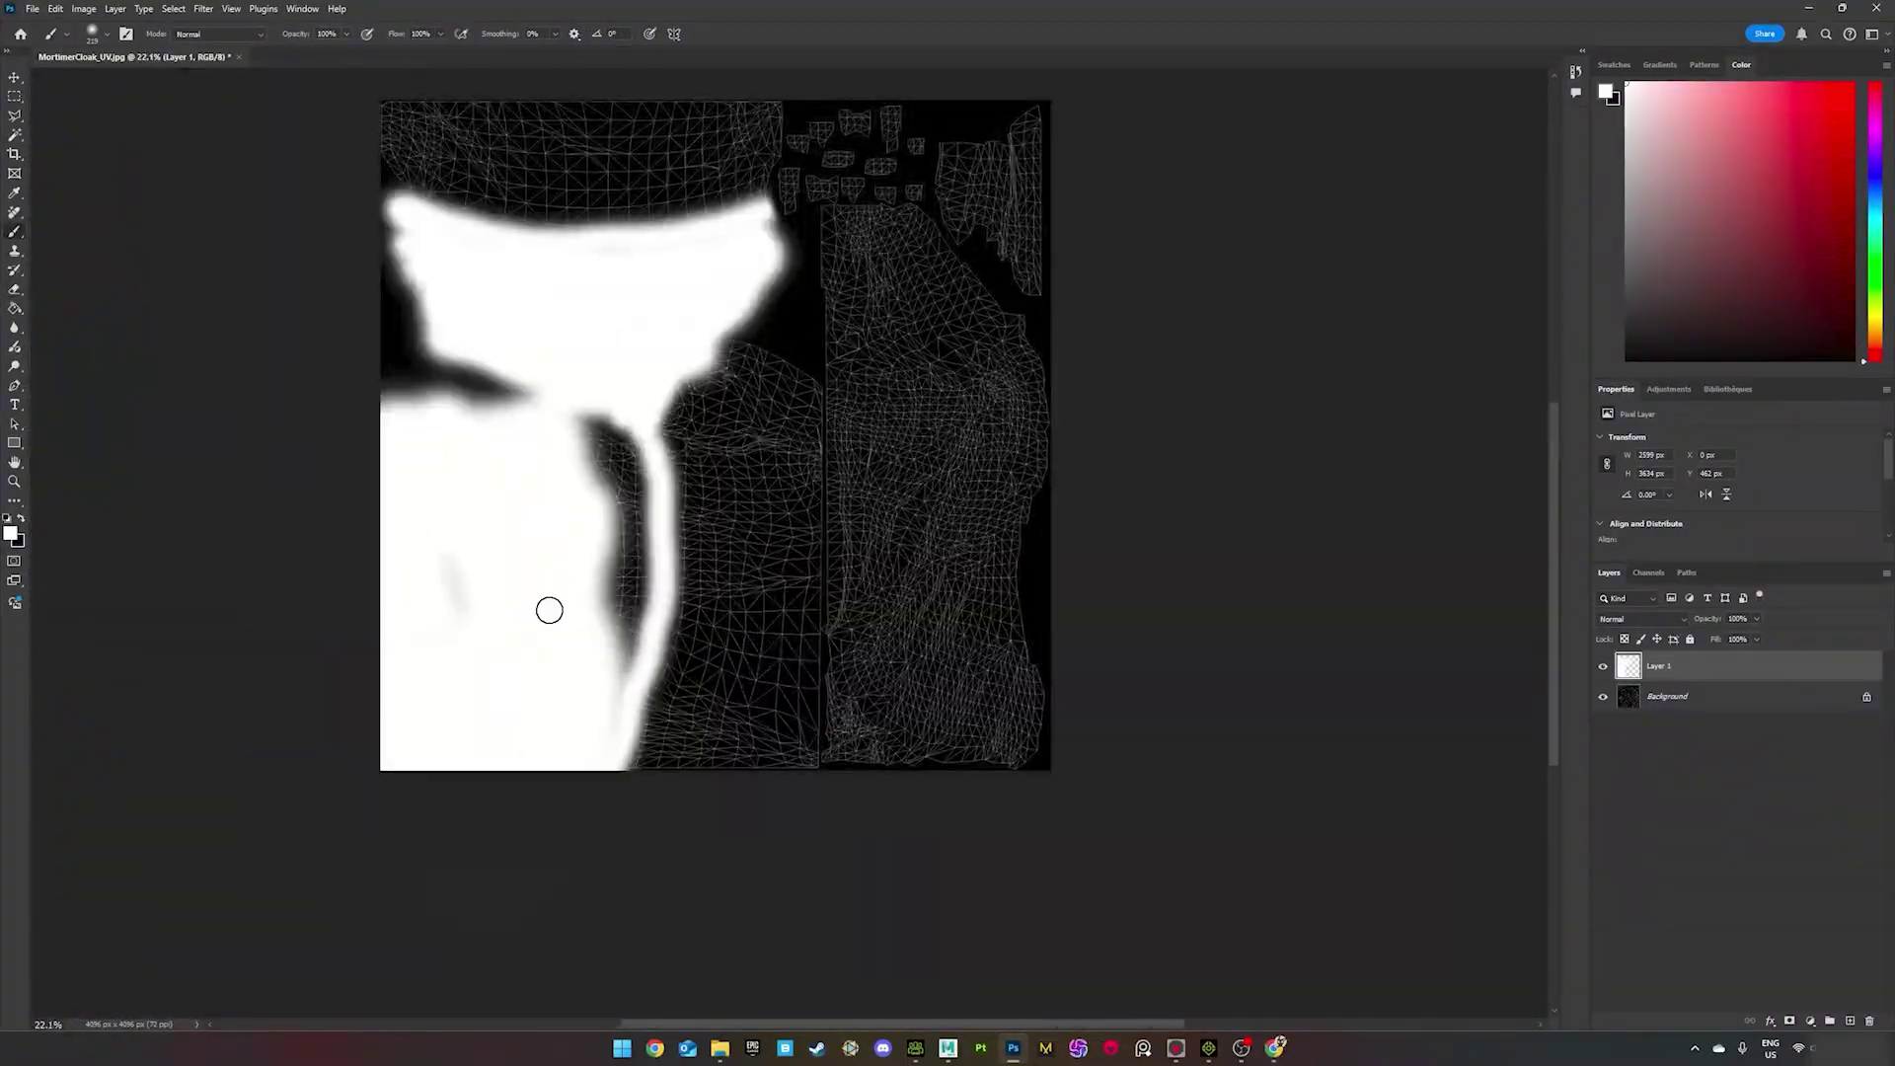
- Fill the unpainted gap inside the lower-left cloak panel with white, using a larger brush
scroll(583, 607, "up", 3, "alt")
scroll(585, 608, "up", 3)
right_click_drag(592, 607, 632, 607, "alt")
mouse_move(636, 553)
left_mouse_down()
mouse_move(653, 690)
mouse_move(623, 360)
left_mouse_up()
scroll(987, 513, "down", 2)
scroll(750, 382, "up", 1, "alt")
scroll(829, 128, "down", 2)
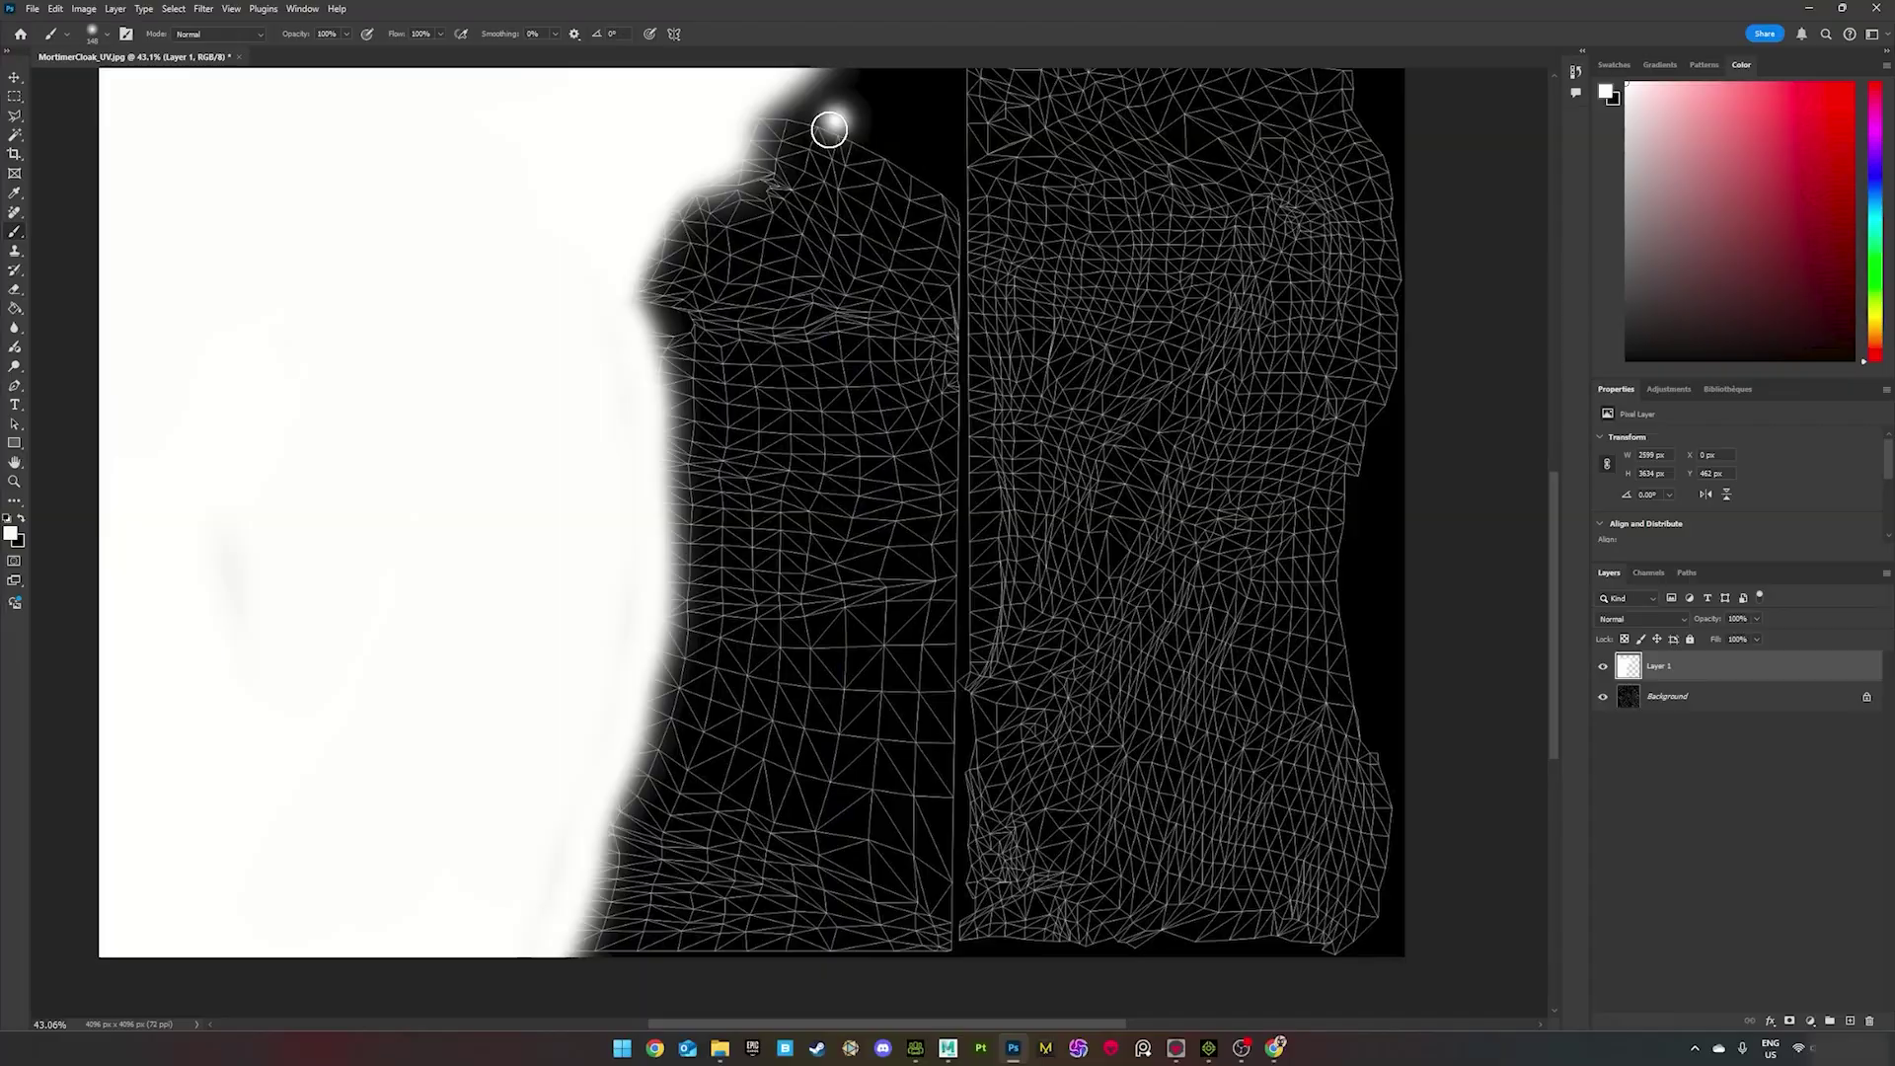
- Extend the white area further right along the full height of the lower-left cloak panel
left_click_drag(772, 715, 719, 949)
scroll(766, 768, "down", 2, "alt")
right_click_drag(691, 790, 731, 790, "alt")
left_click_drag(681, 893, 671, 287)
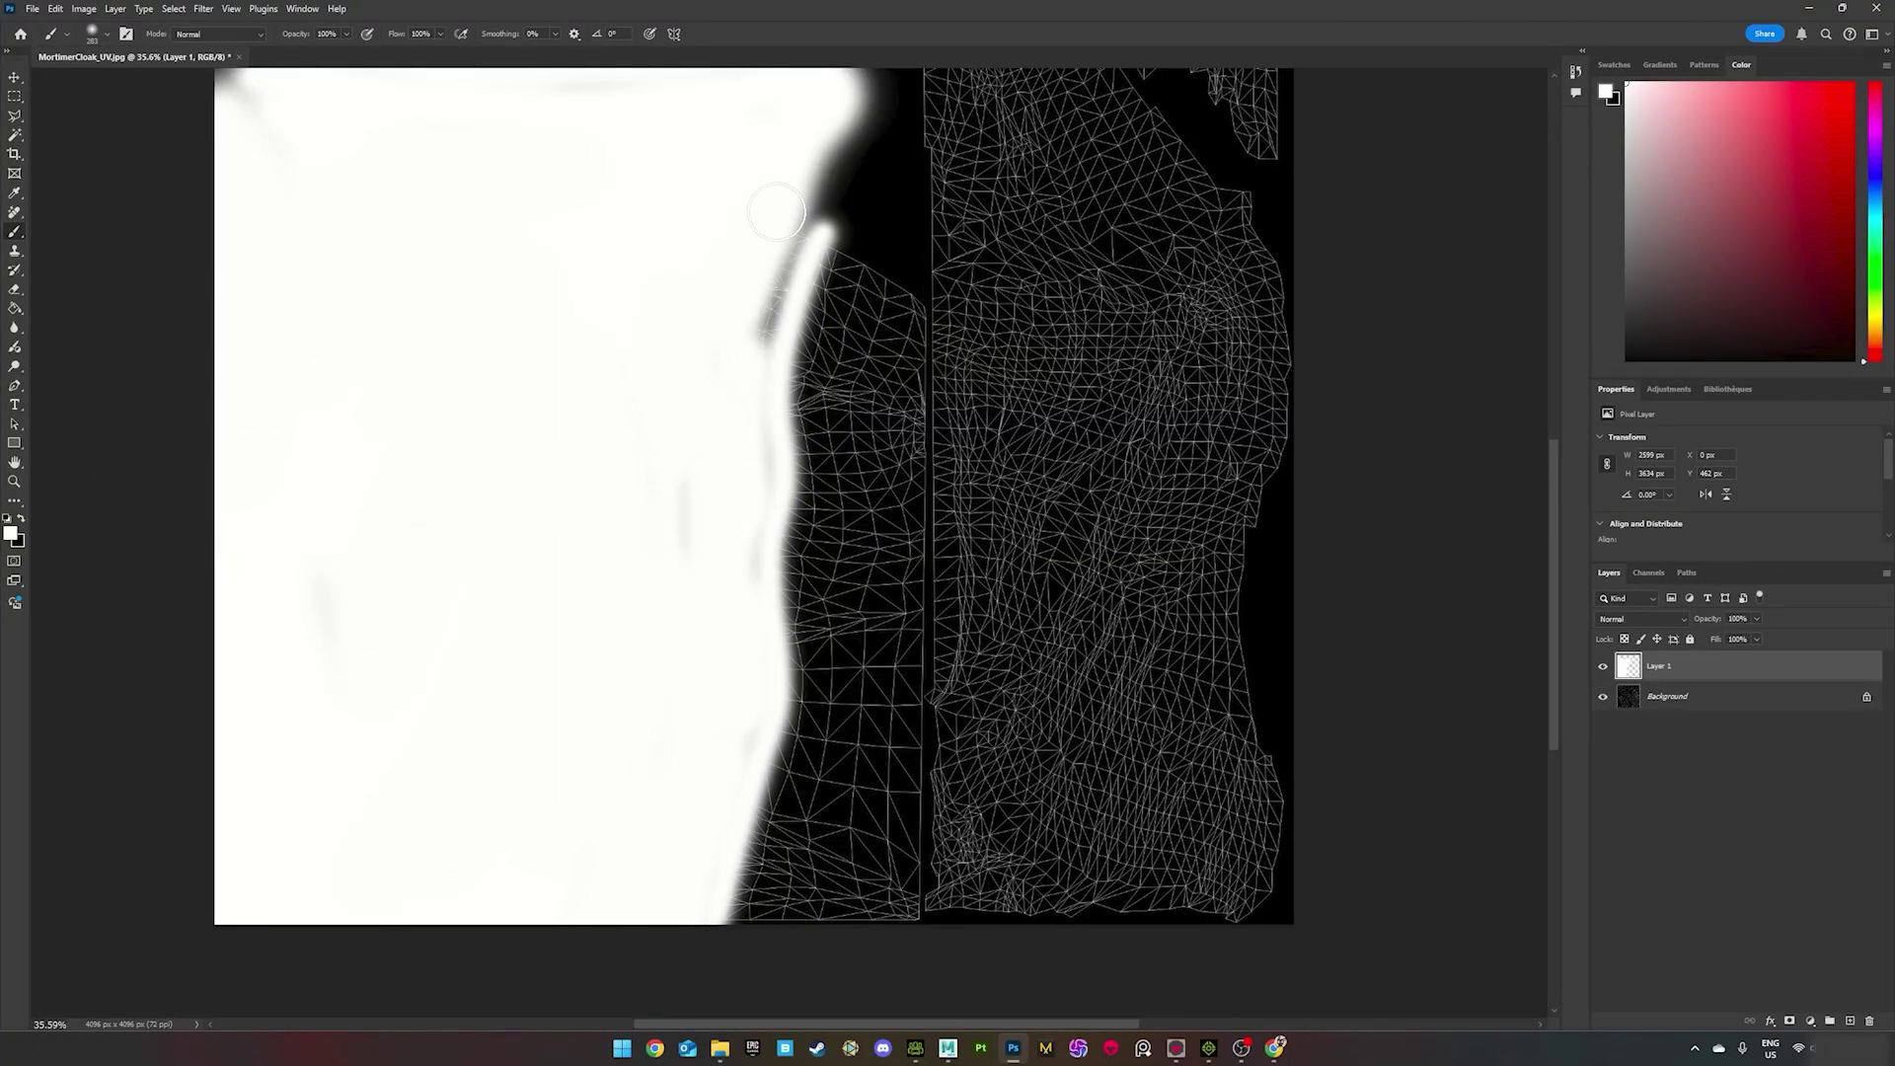
scroll(779, 186, "up", 1, "alt")
scroll(829, 187, "down", 5, "alt")
- Add a new layer, fill it with black and place it beneath the painted white layer
left_click(1850, 1020)
key("x")
key("g")
left_click(988, 387)
left_click_drag(1721, 668, 1721, 711)
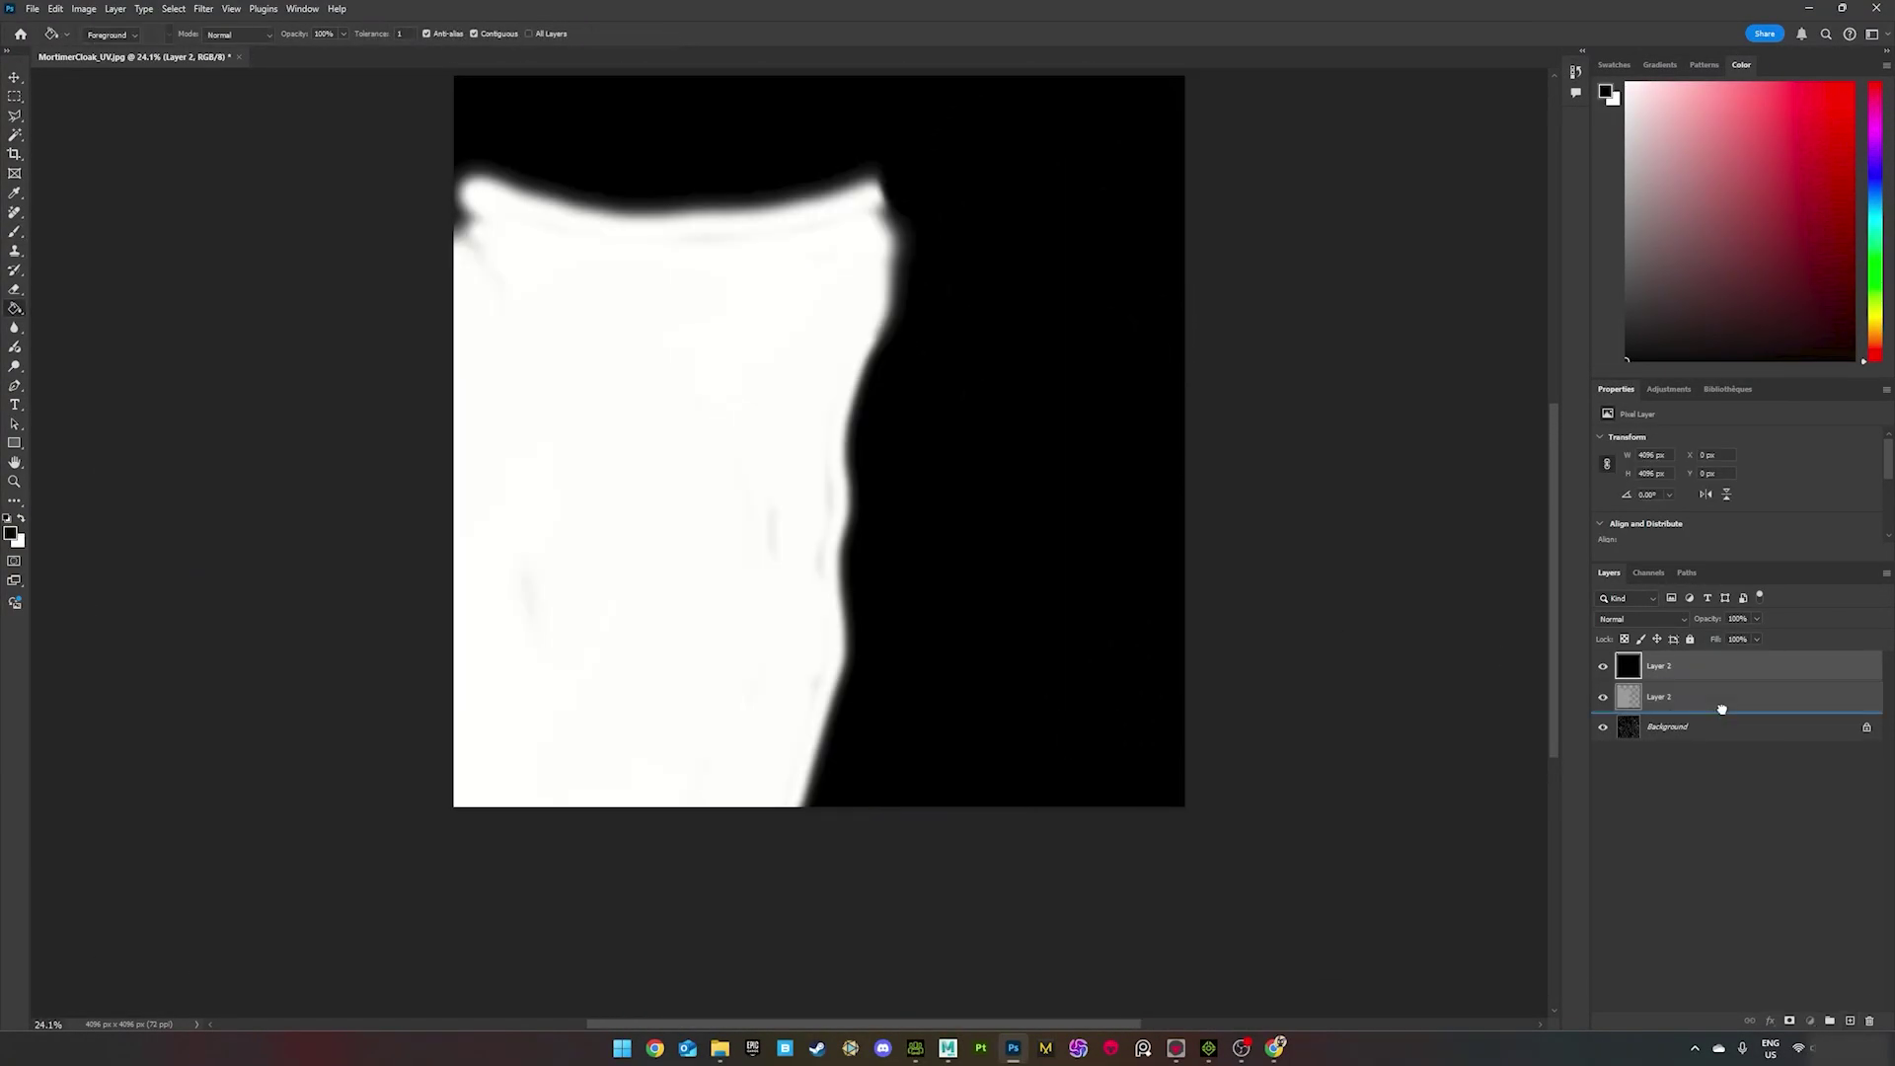
left_click(31, 8)
left_click(261, 268)
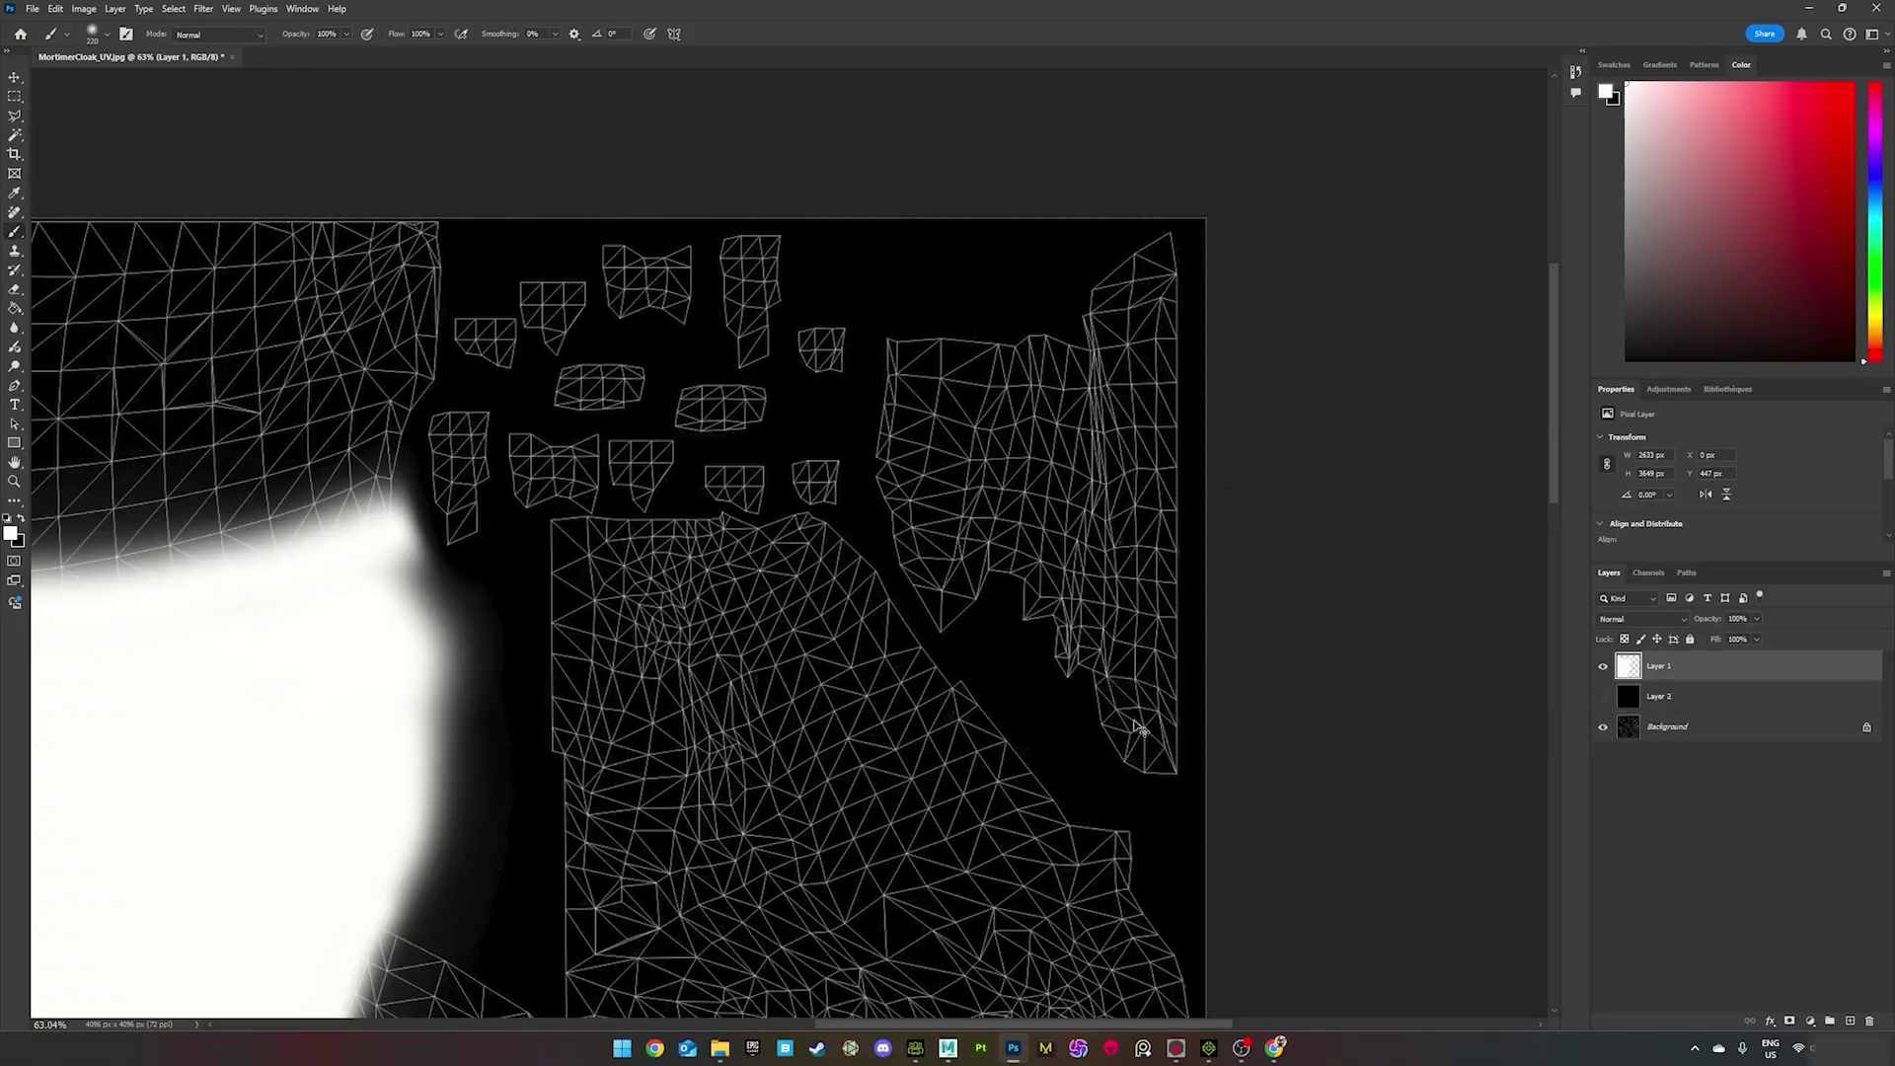
- Paint white over the lower part of the upper-right cloak piece and erase along the upper edge of the large white area
scroll(1167, 773, "up", 1, "alt")
mouse_move(1160, 750)
left_mouse_down()
mouse_move(1168, 773)
mouse_move(1119, 582)
mouse_move(1042, 494)
mouse_move(985, 499)
left_mouse_up()
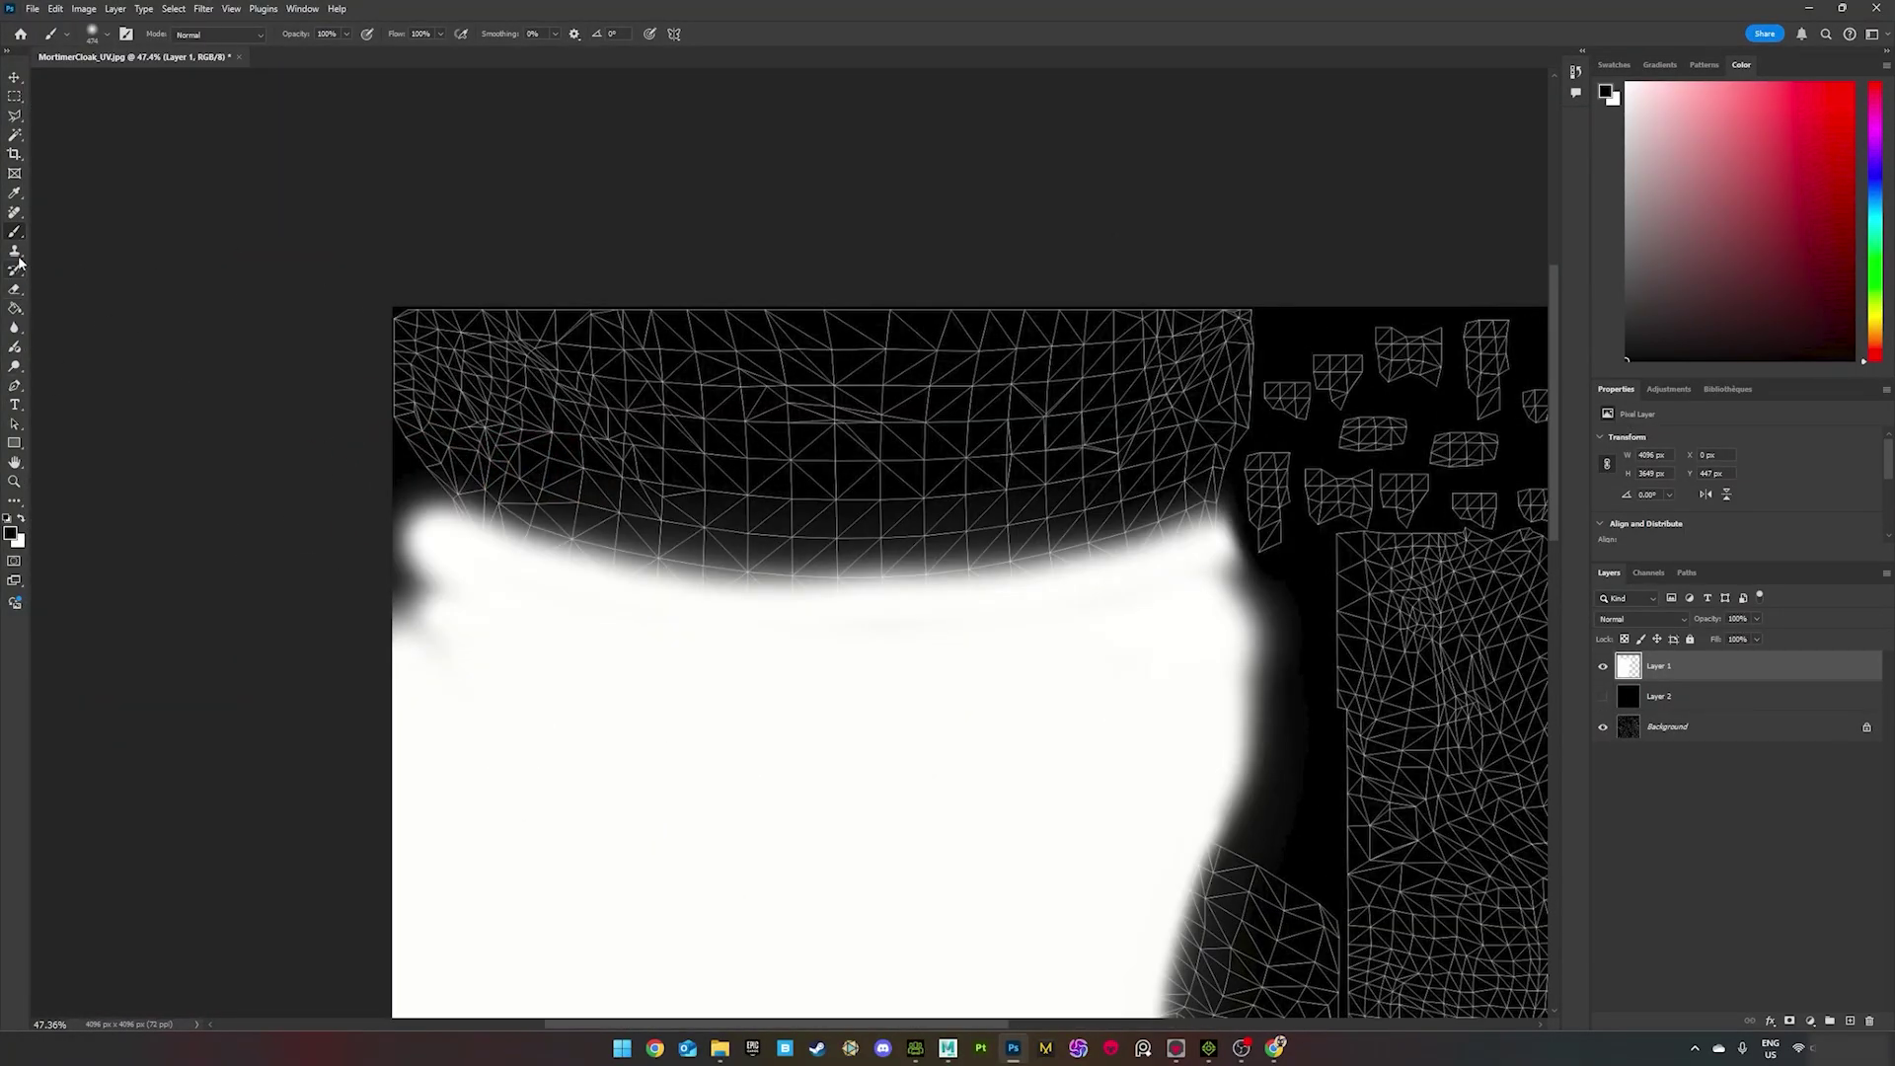
left_click(14, 290)
left_click_drag(424, 508, 1224, 583)
scroll(273, 372, "down", 5, "alt")
left_click(31, 9)
key("Escape")
key("Escape")
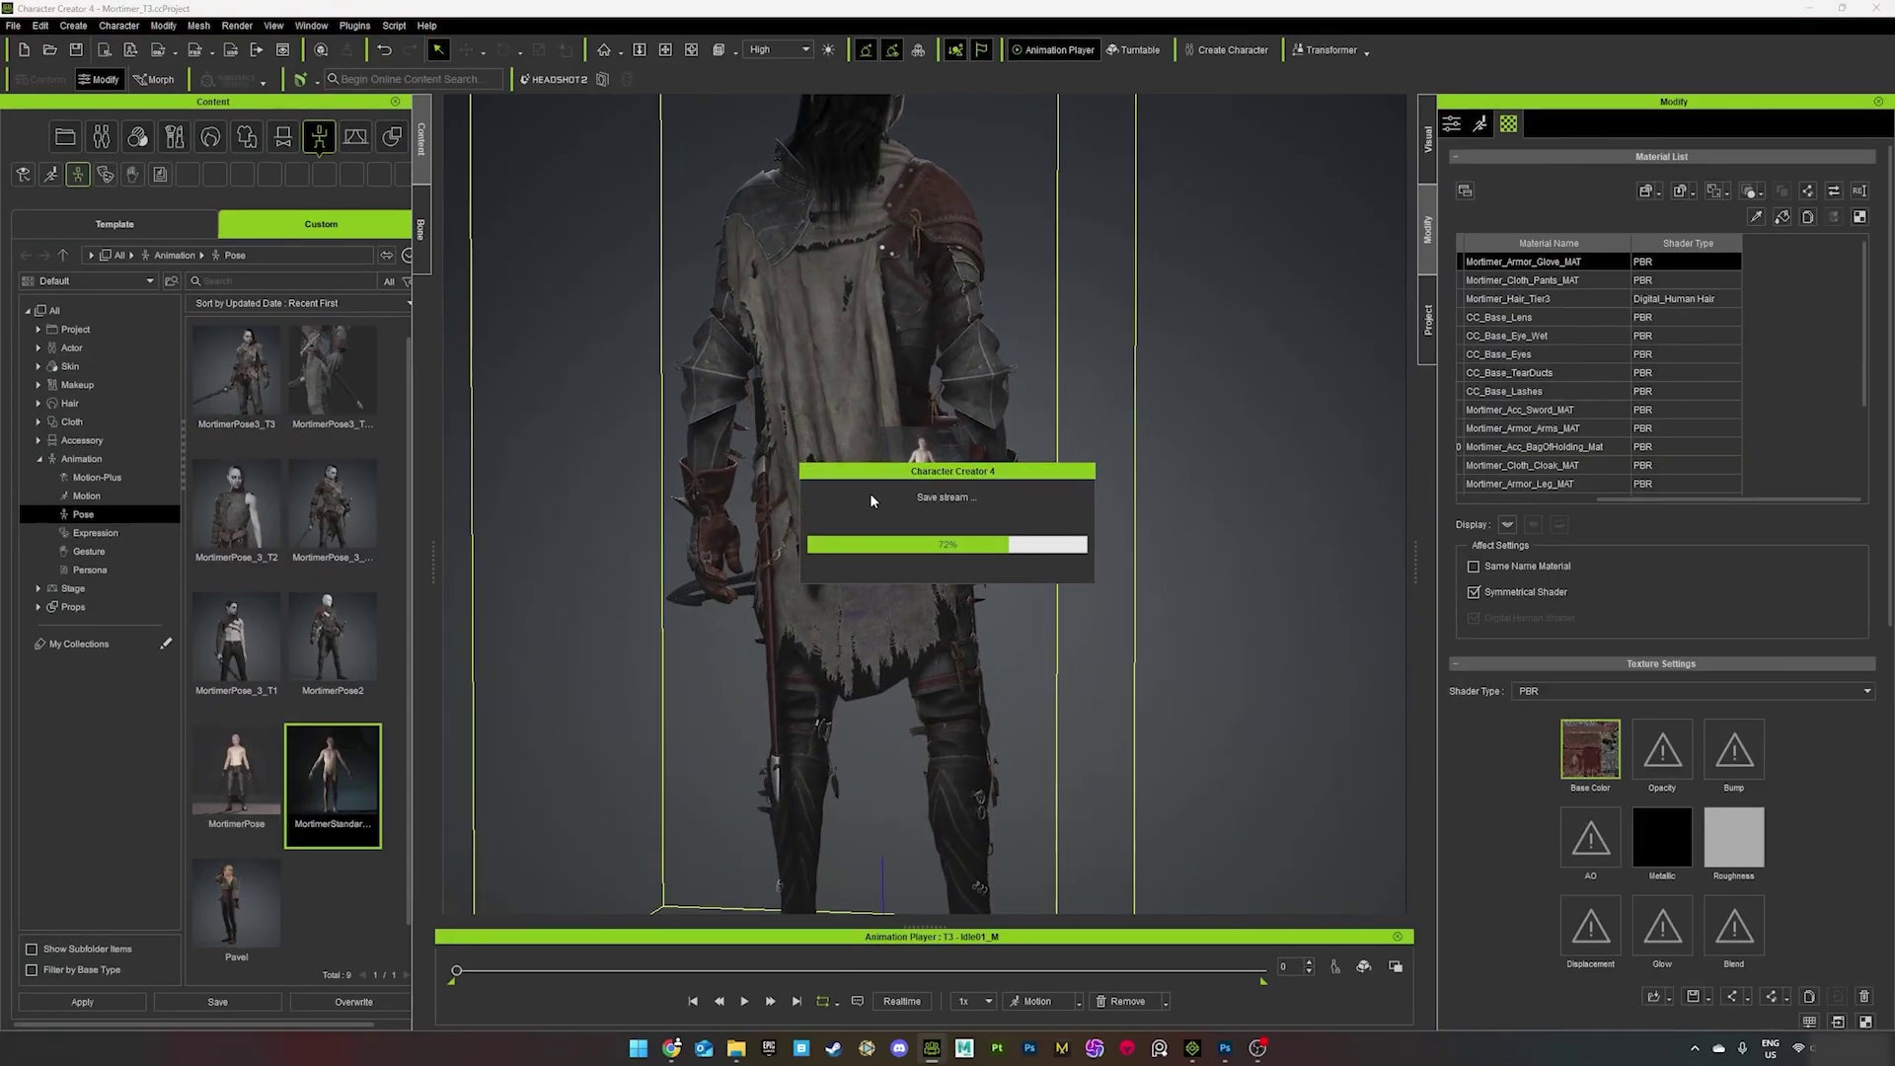
- Set the animation to the grabbed current pose and activate the upper-arm capsule in the character's Collision Shape Editor
left_click(1165, 1001)
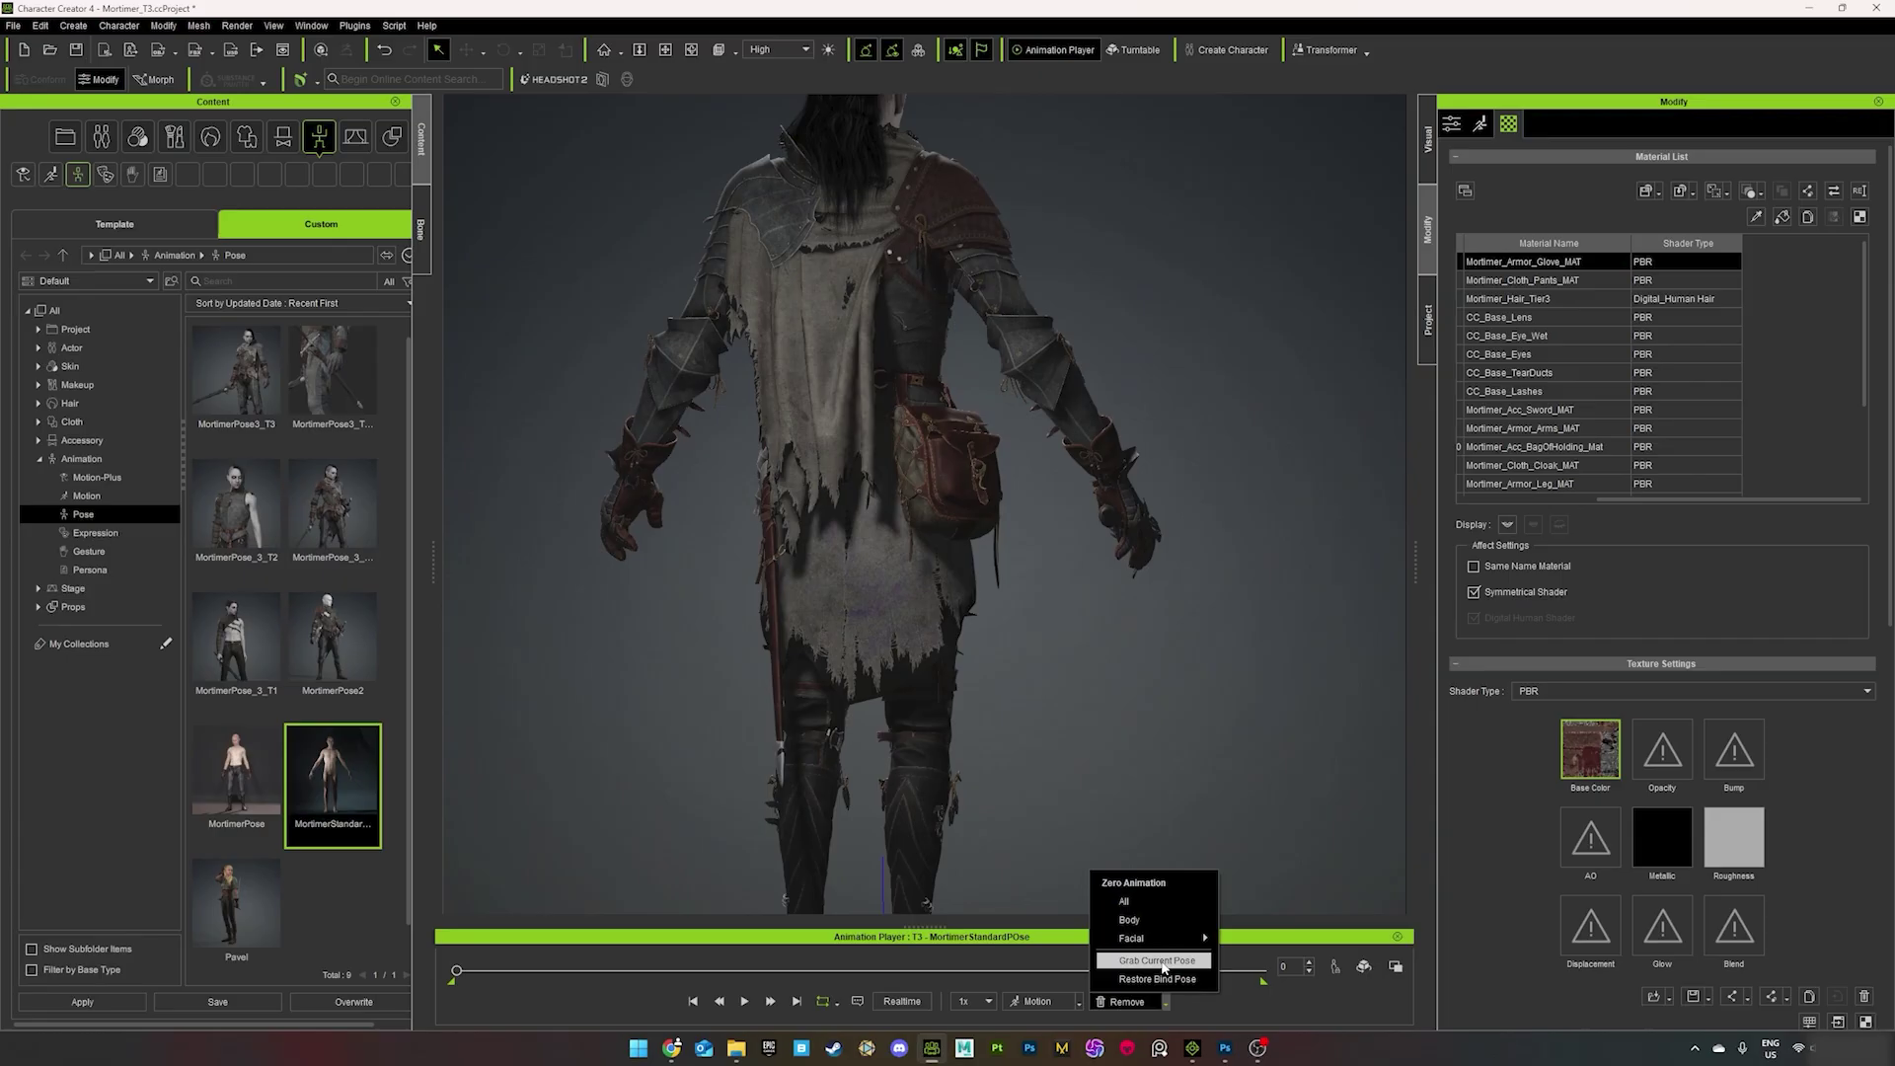
left_click(1151, 961)
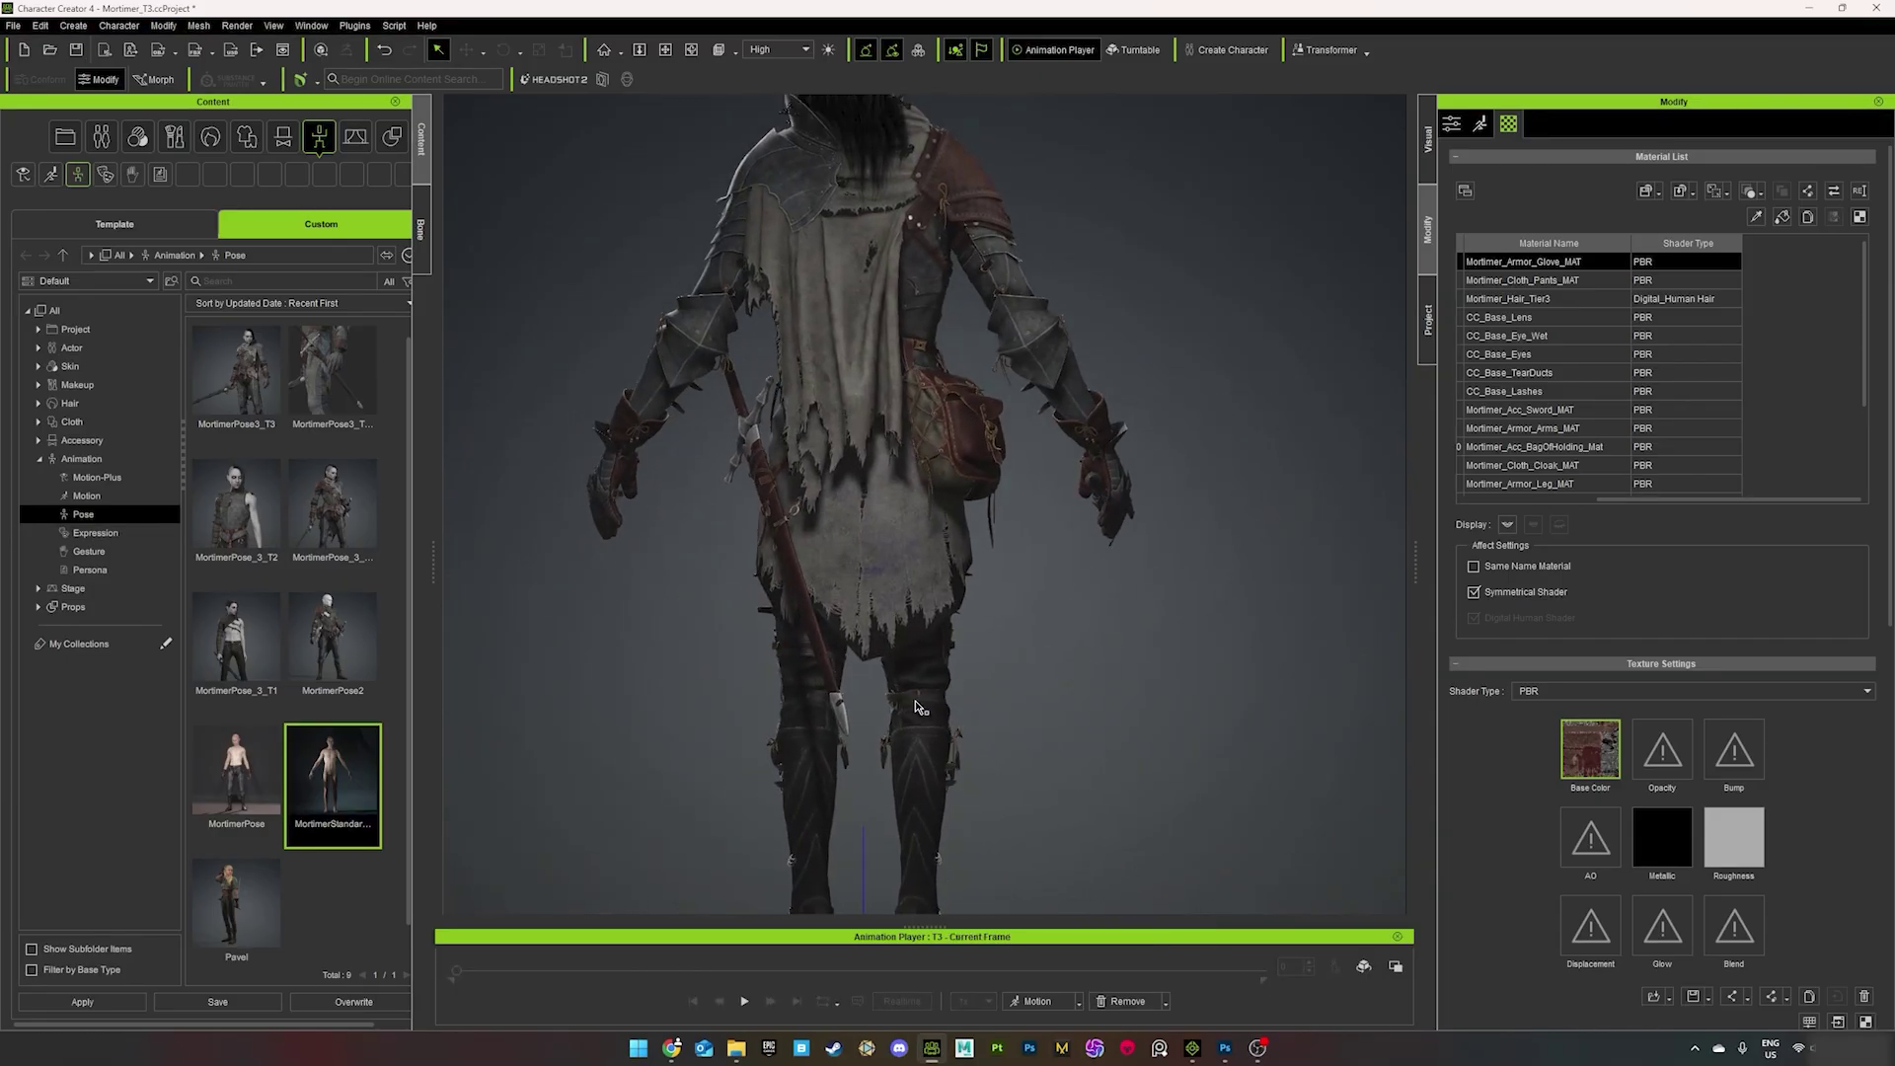
left_click(869, 464)
left_click(1451, 123)
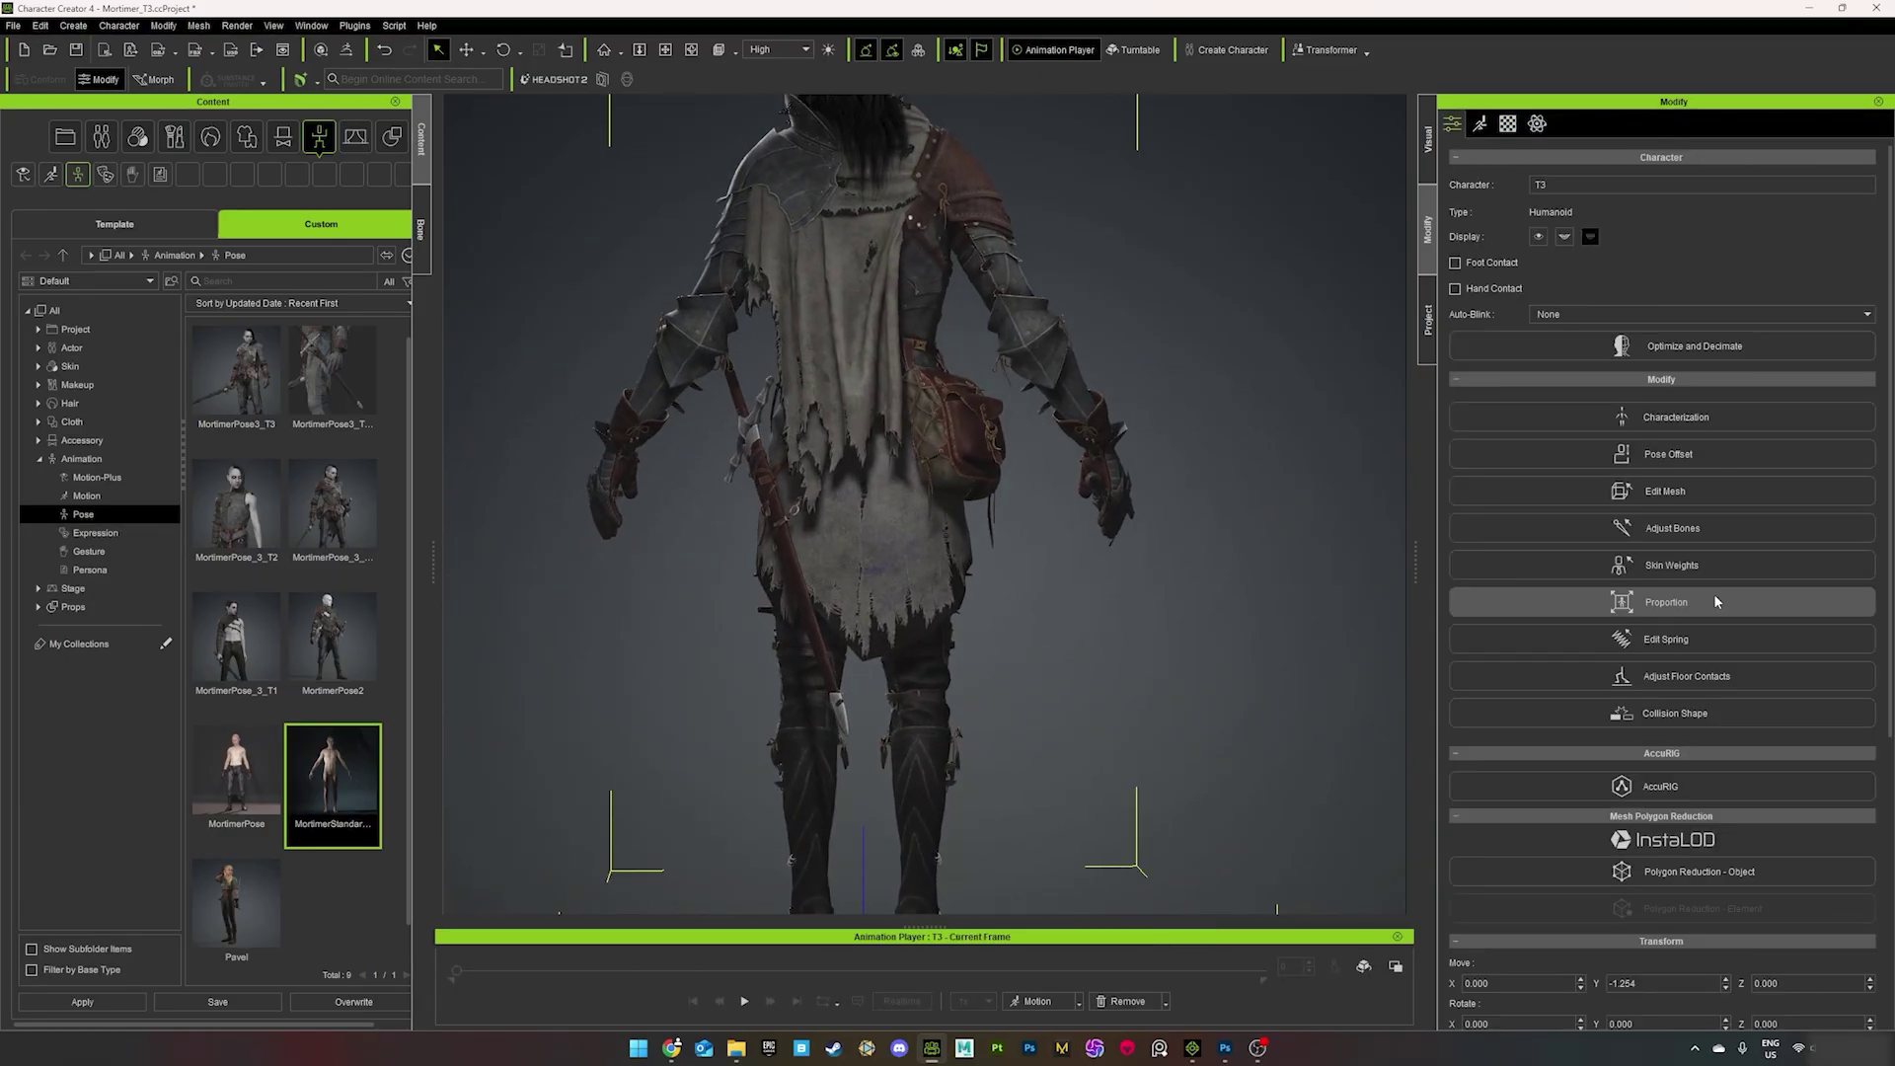
left_click(1675, 713)
left_click(1337, 327)
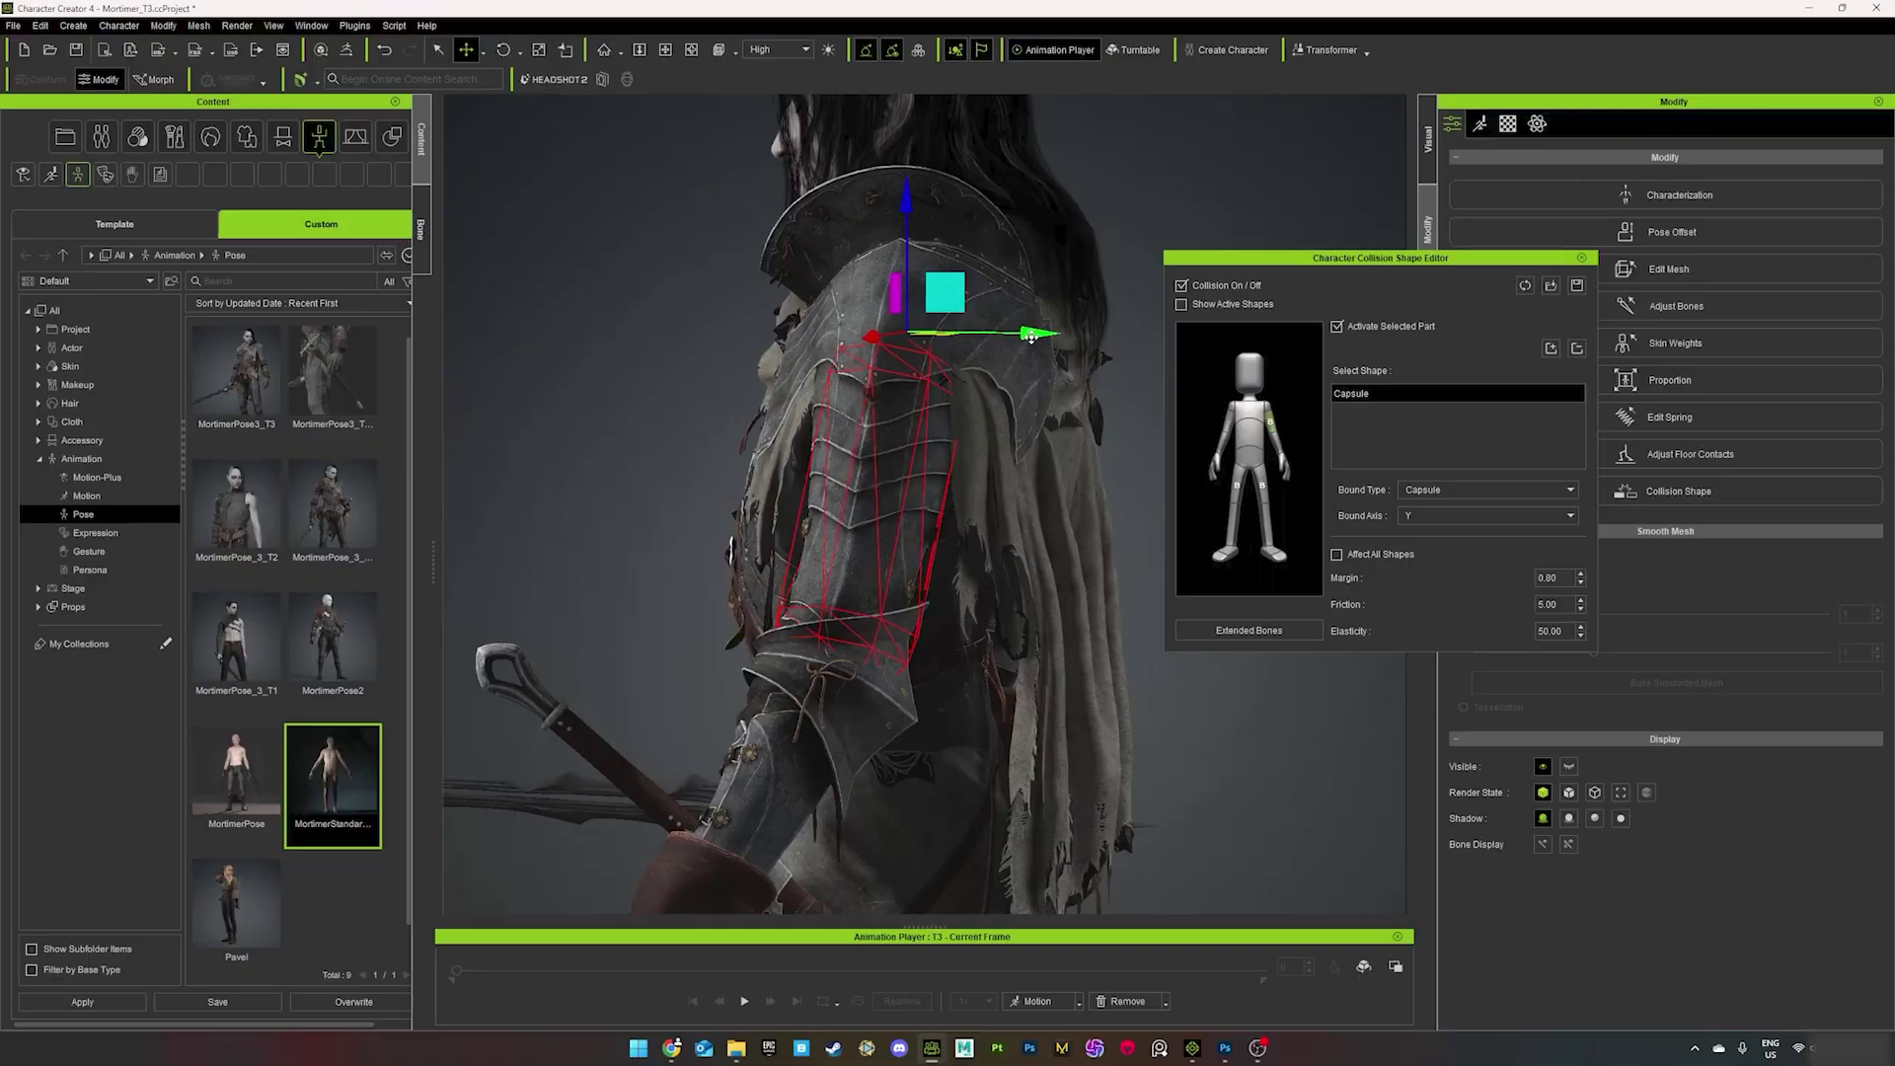
- Select the thigh's collision capsule and check its fit on the leg with the move, rotate and scale gizmos
right_click_drag(1031, 337, 1320, 453)
left_click(1261, 484)
right_click_drag(1086, 415, 857, 171)
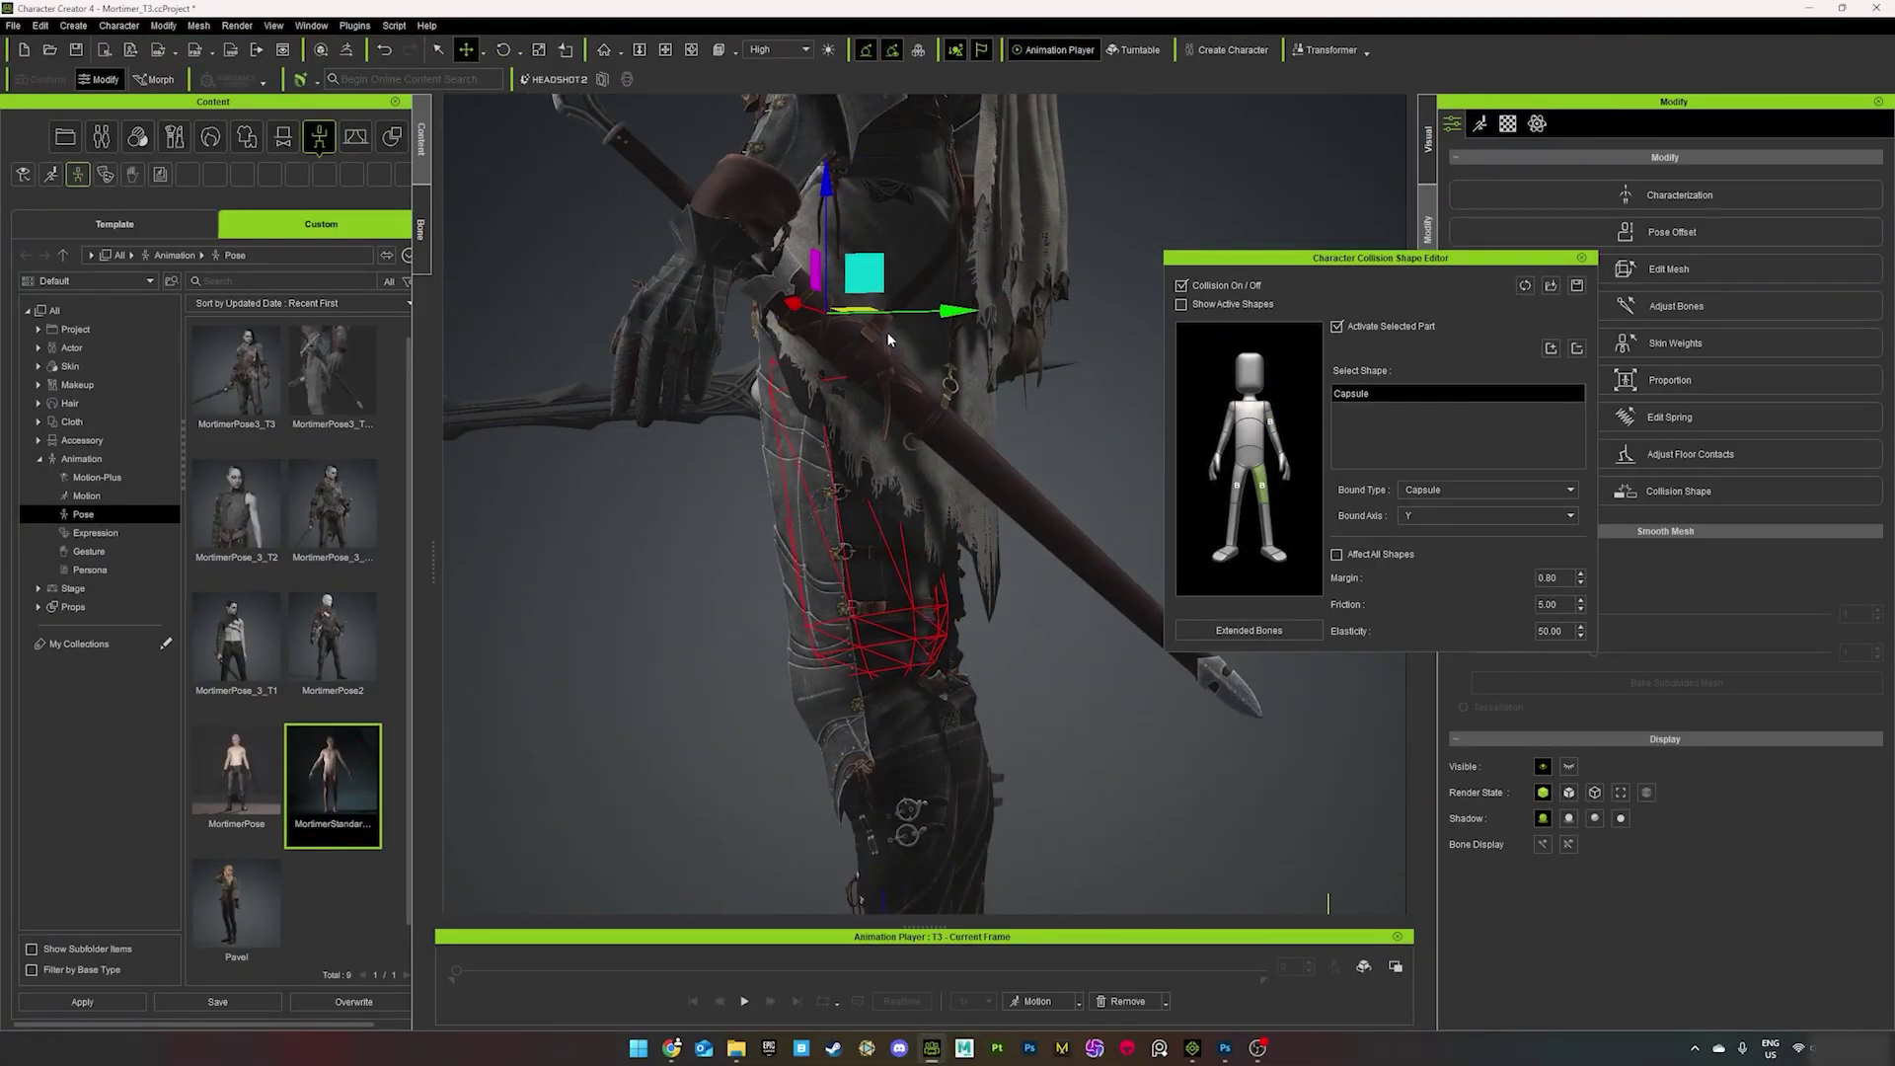
key("r")
right_click_drag(888, 338, 835, 494)
key("w")
key("e")
key("w")
right_click_drag(938, 414, 875, 271)
key("r")
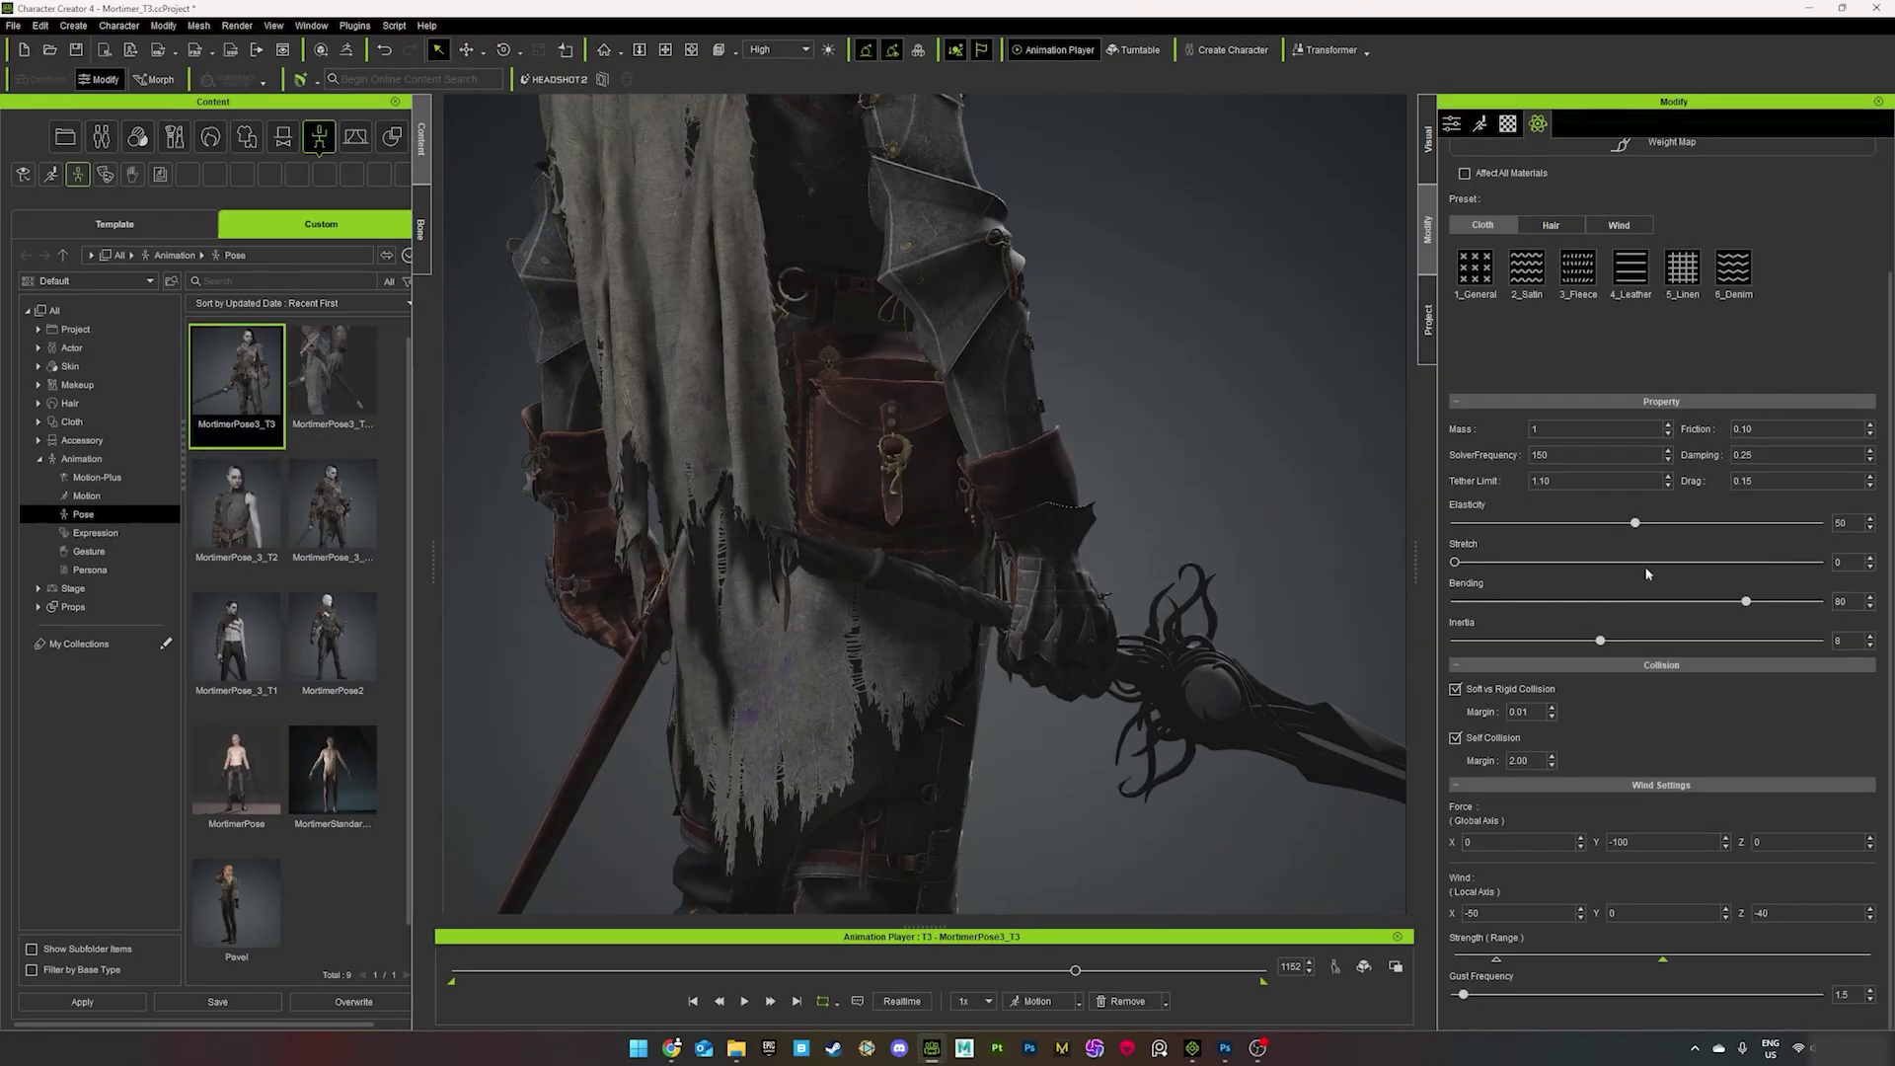
- Inspect the thigh's collision capsule on the posed character, close the collision editor and play the animation to test the cloak
left_click(1452, 123)
left_click(1690, 725)
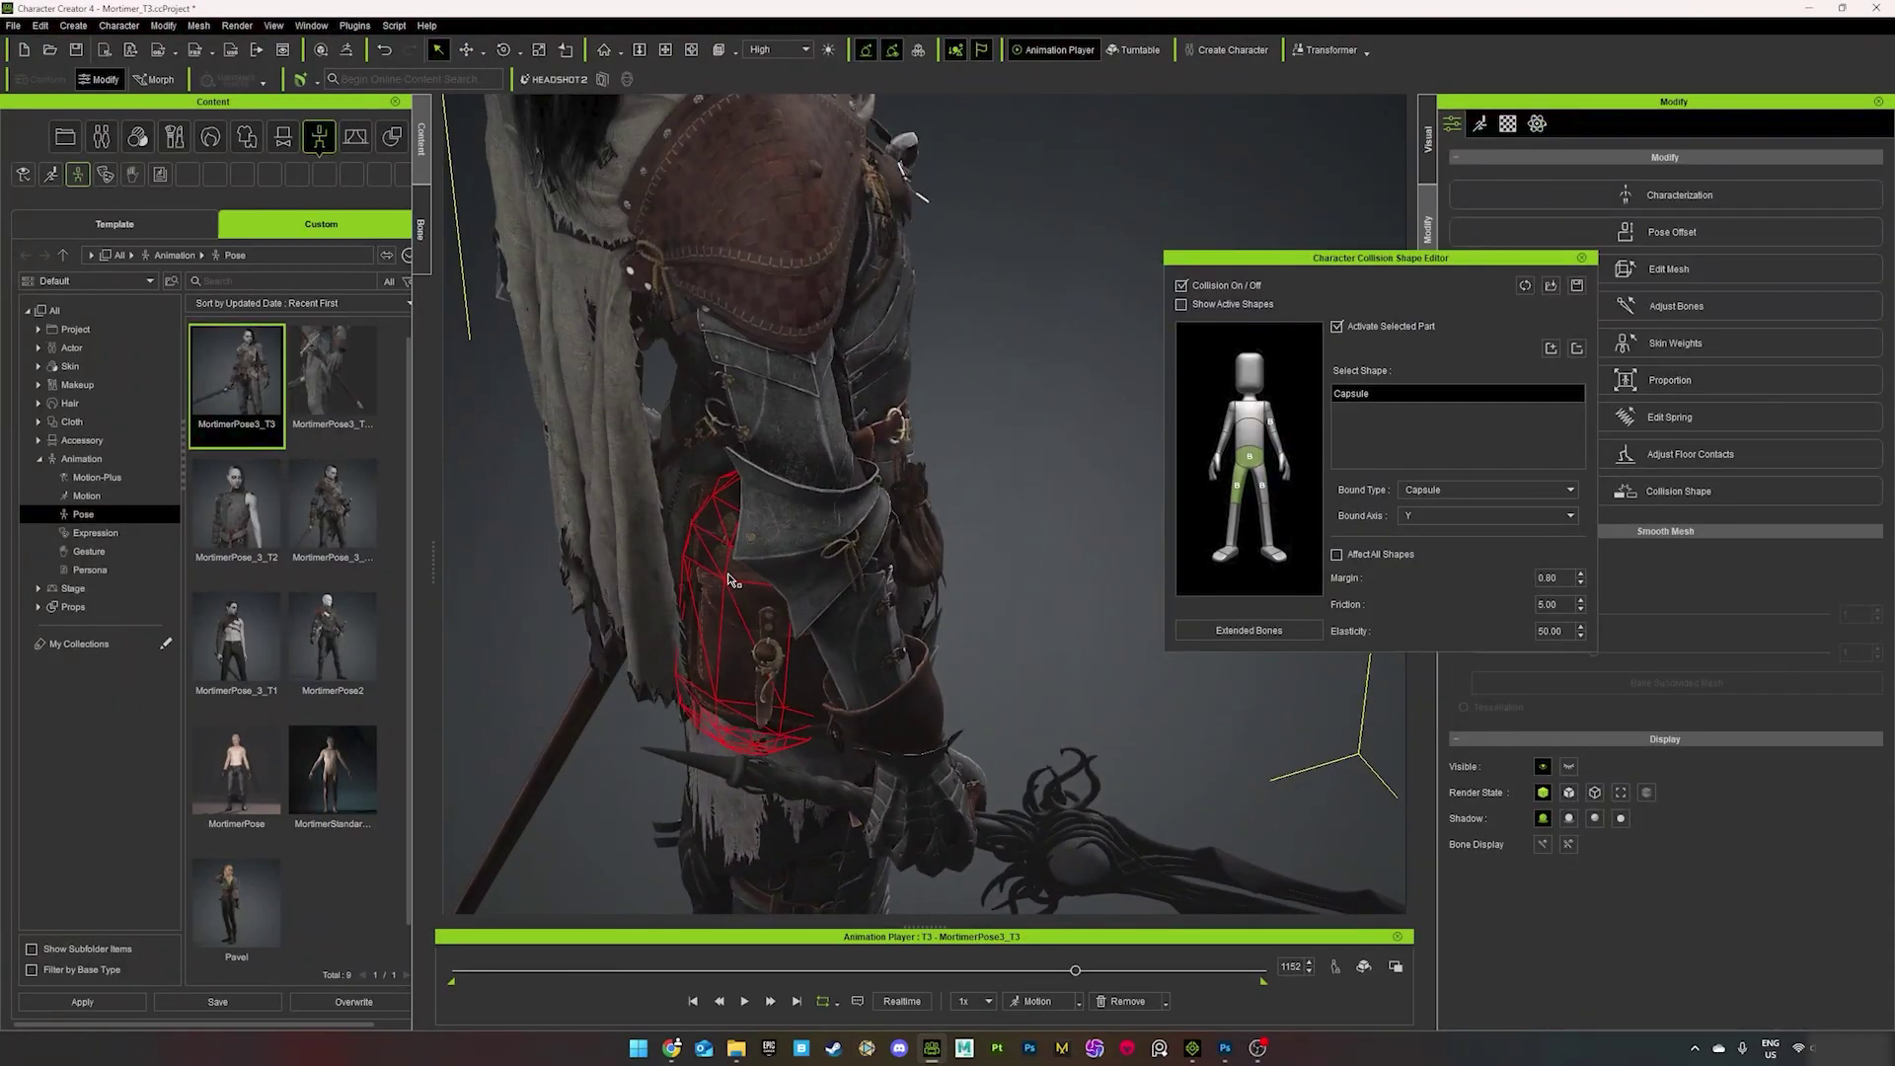
right_click_drag(751, 691, 780, 395)
left_click(744, 1001)
left_click(1582, 258)
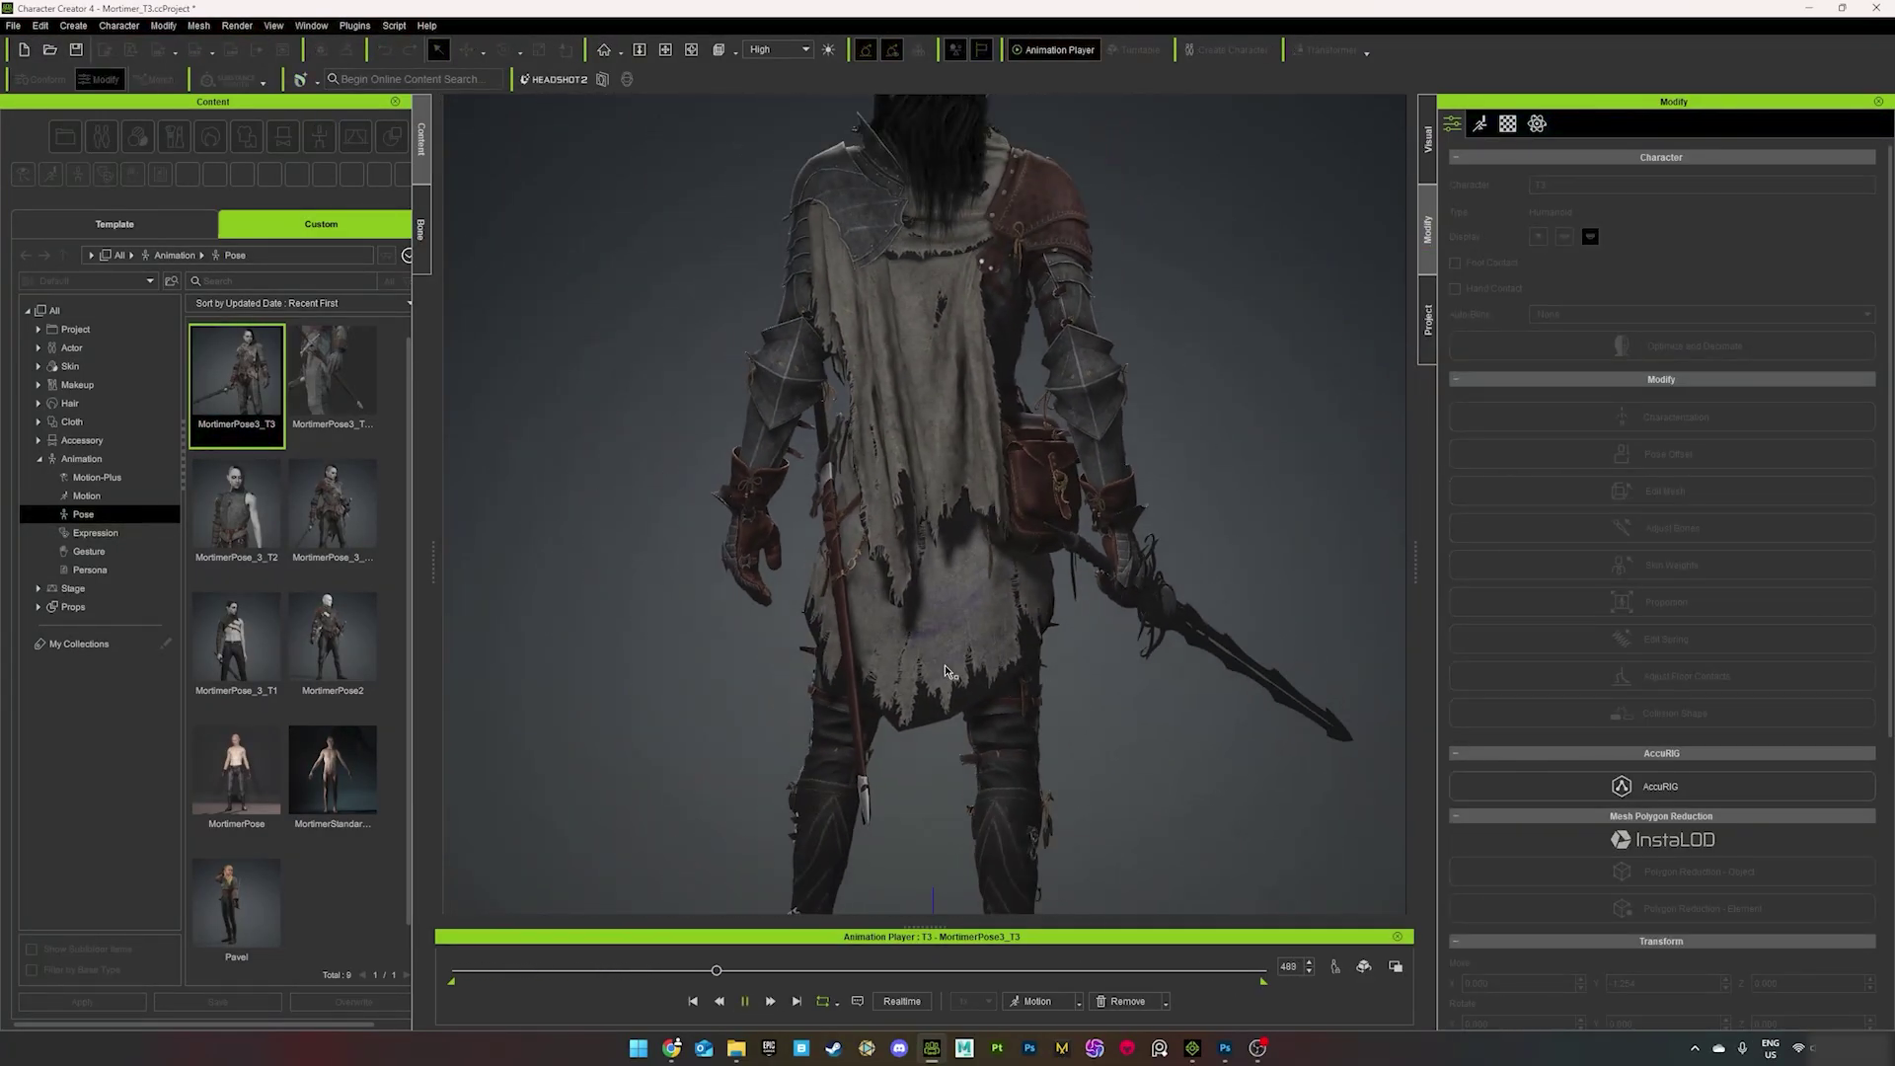
key("space")
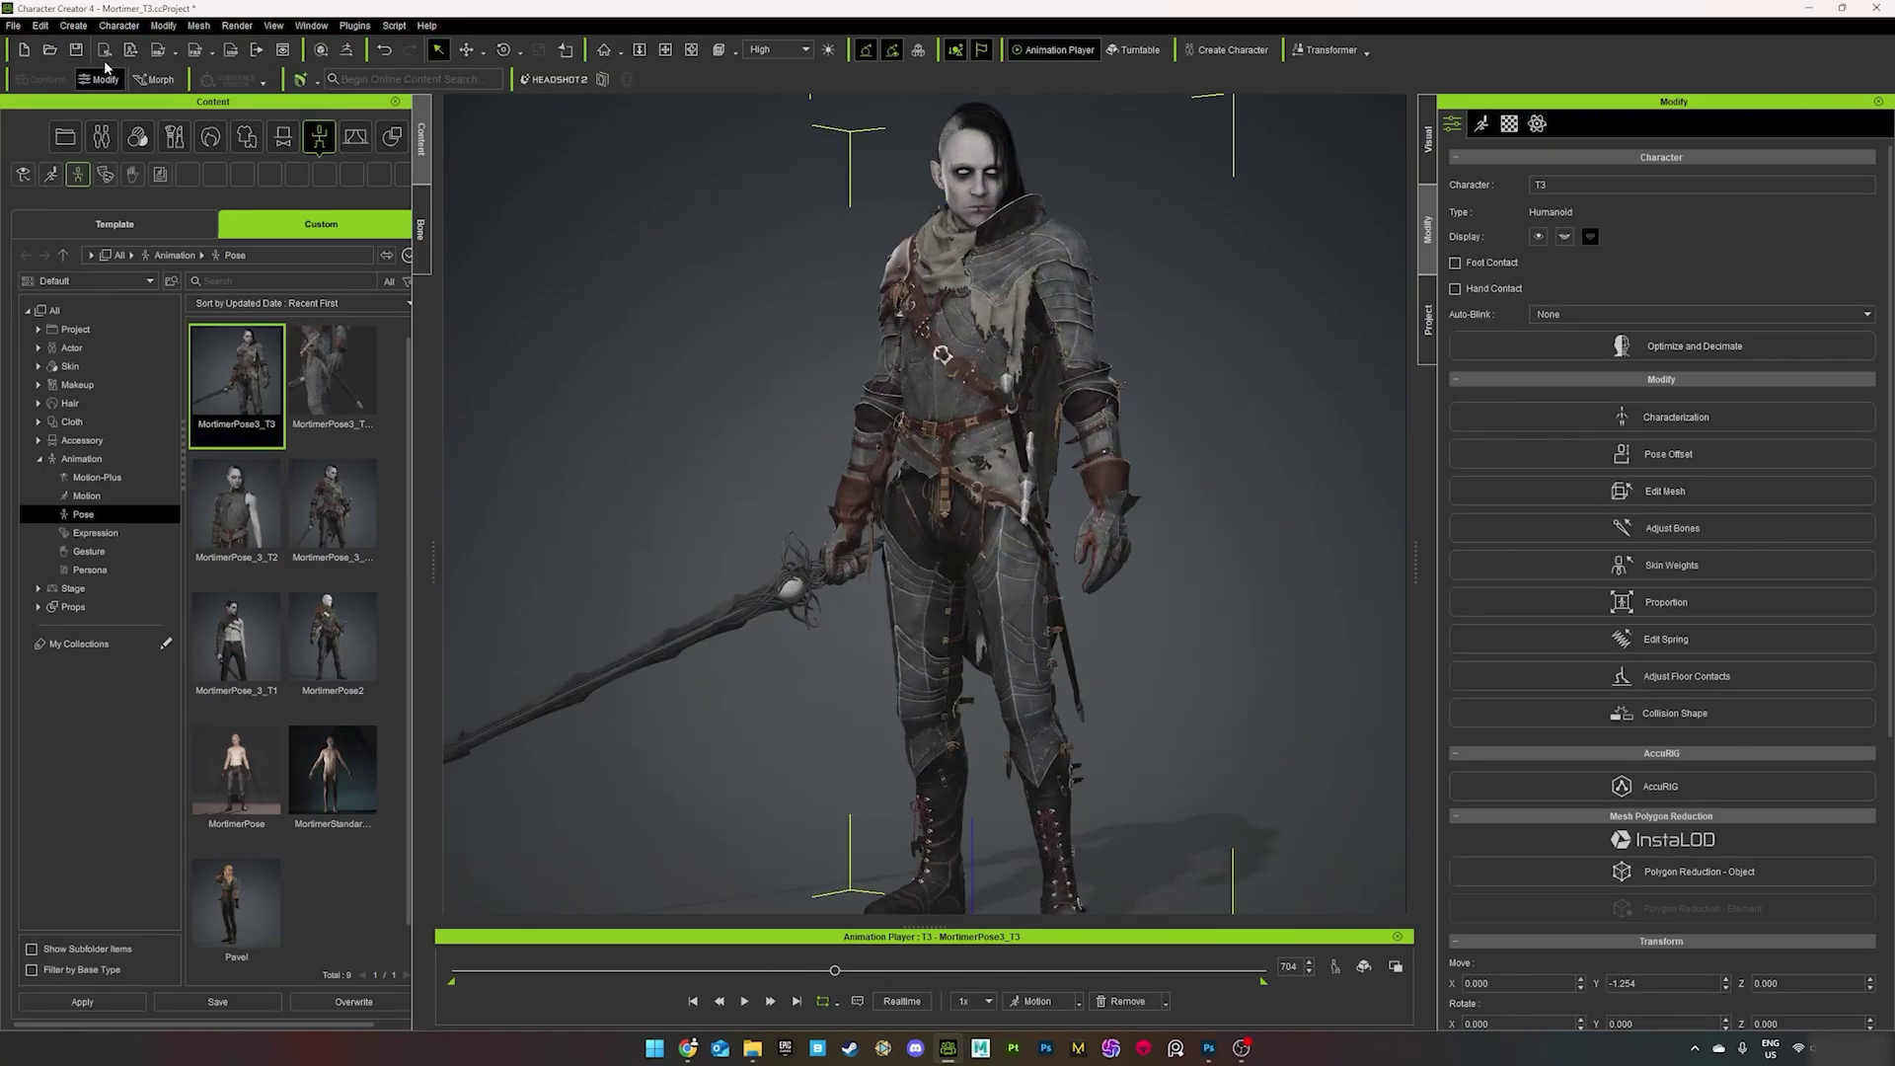
- Send the posed character to iClone and delete its Temp motion clip from the timeline
left_click(141, 60)
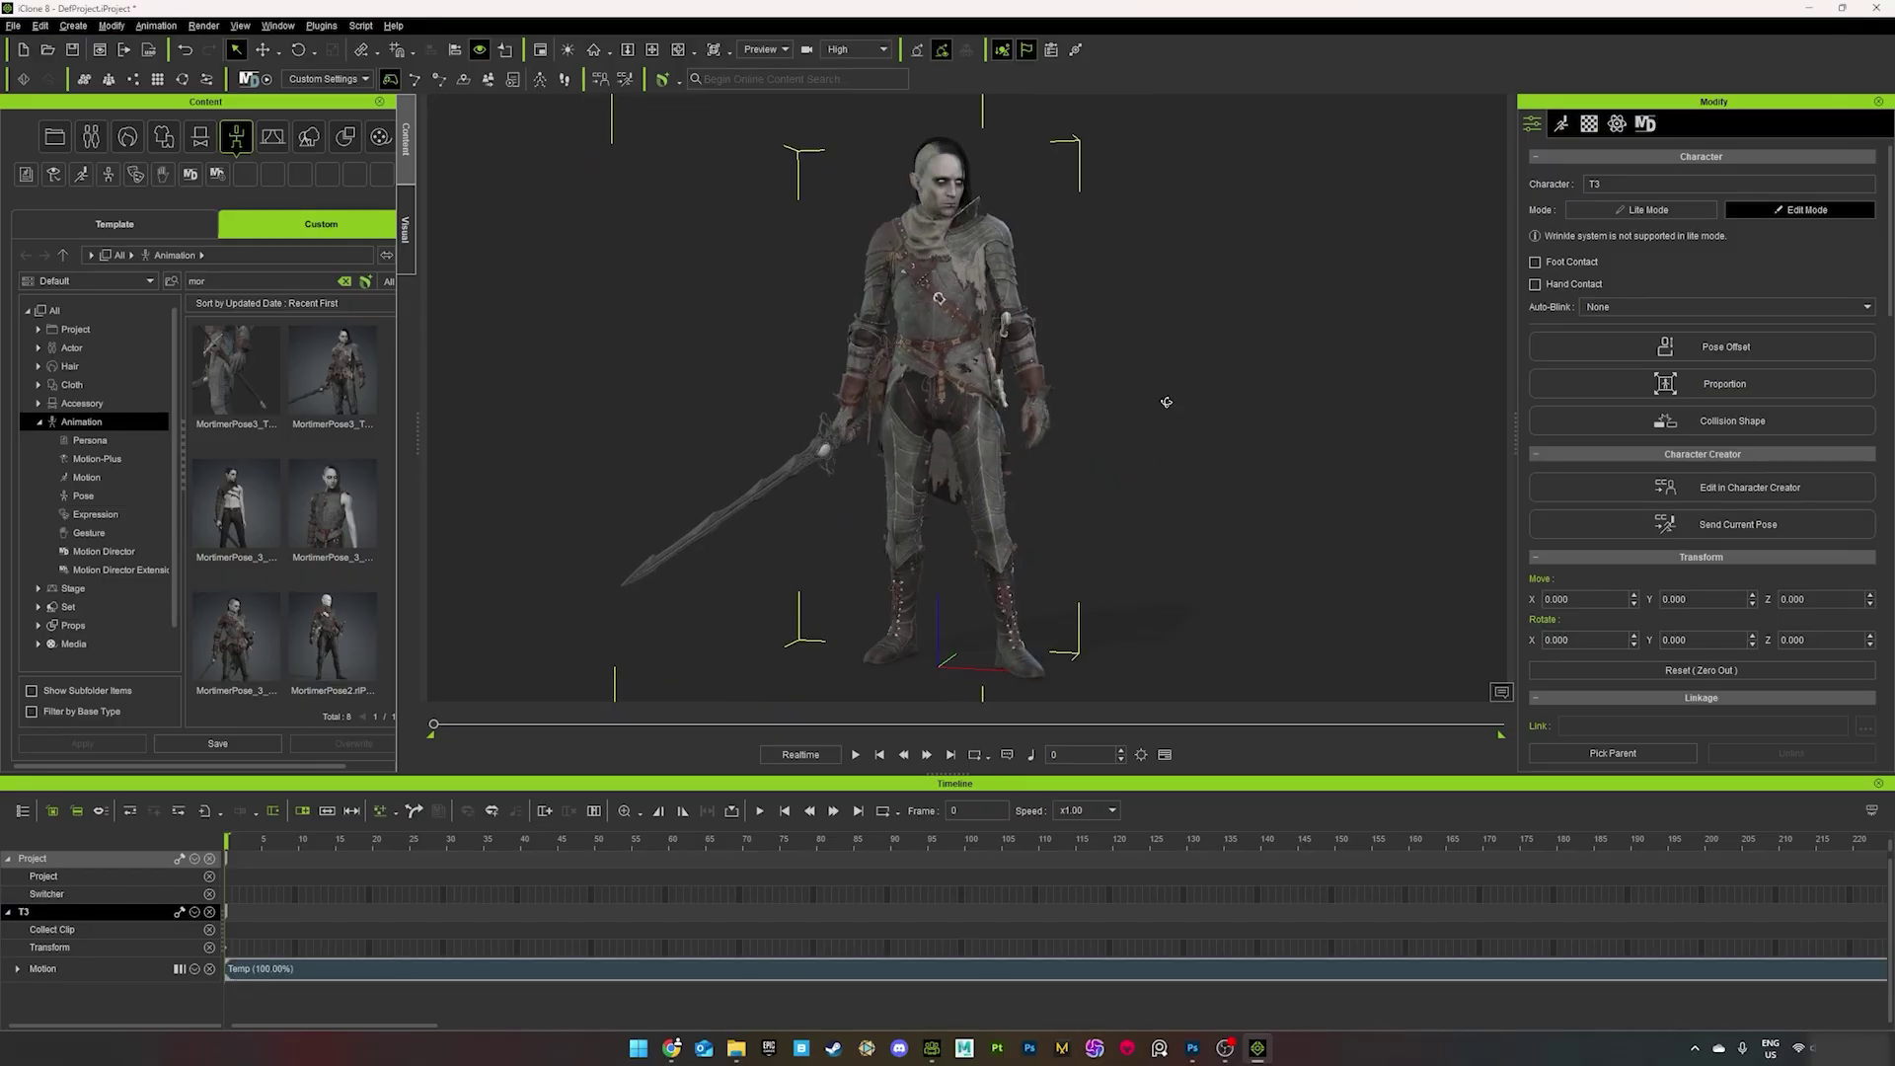
middle_click_drag(1166, 402, 1180, 198)
scroll(1180, 197, "up", 3)
left_click(358, 968)
key("Delete")
- Search the template content for "breat", apply the Breathe_2 motion to the character and preview the playback
left_click(115, 224)
double_click(233, 283)
type("breat")
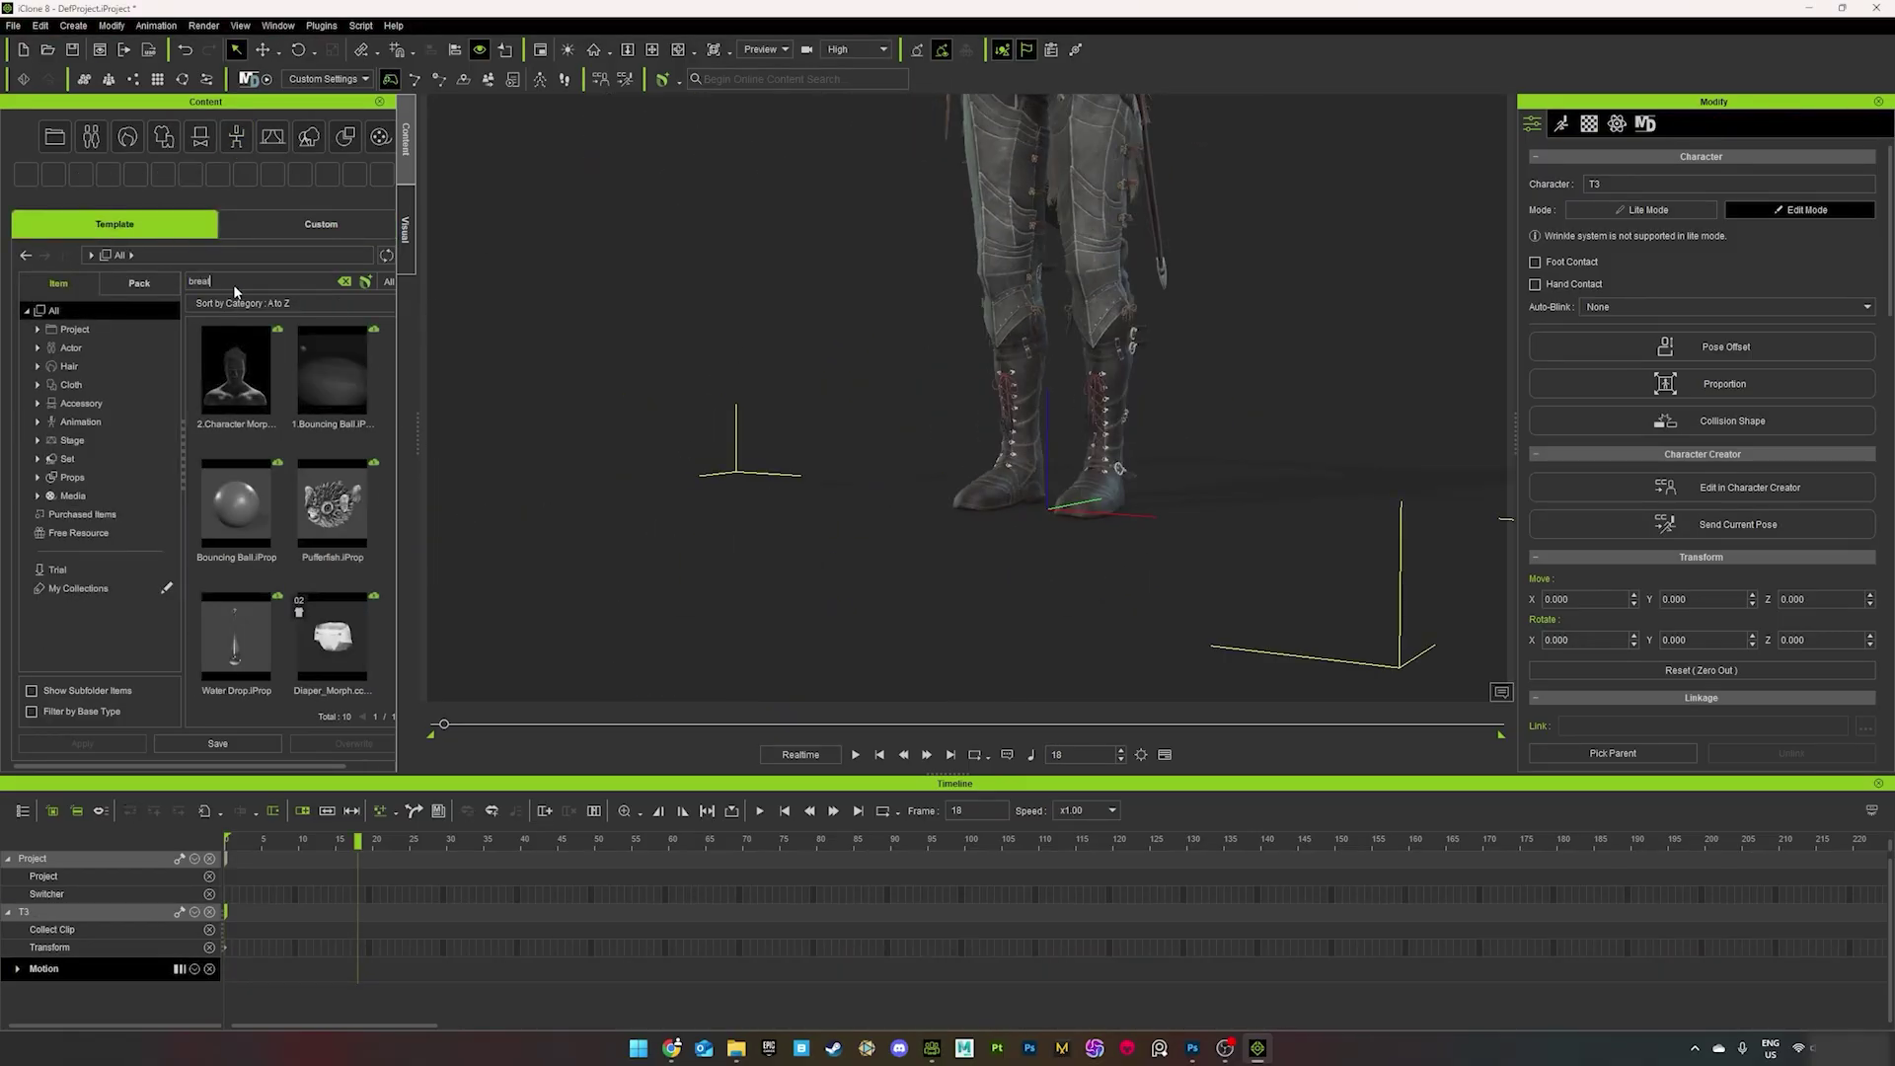
left_click_drag(340, 383, 1066, 309)
scroll(1066, 309, "down", 3)
middle_click_drag(1066, 309, 1083, 432)
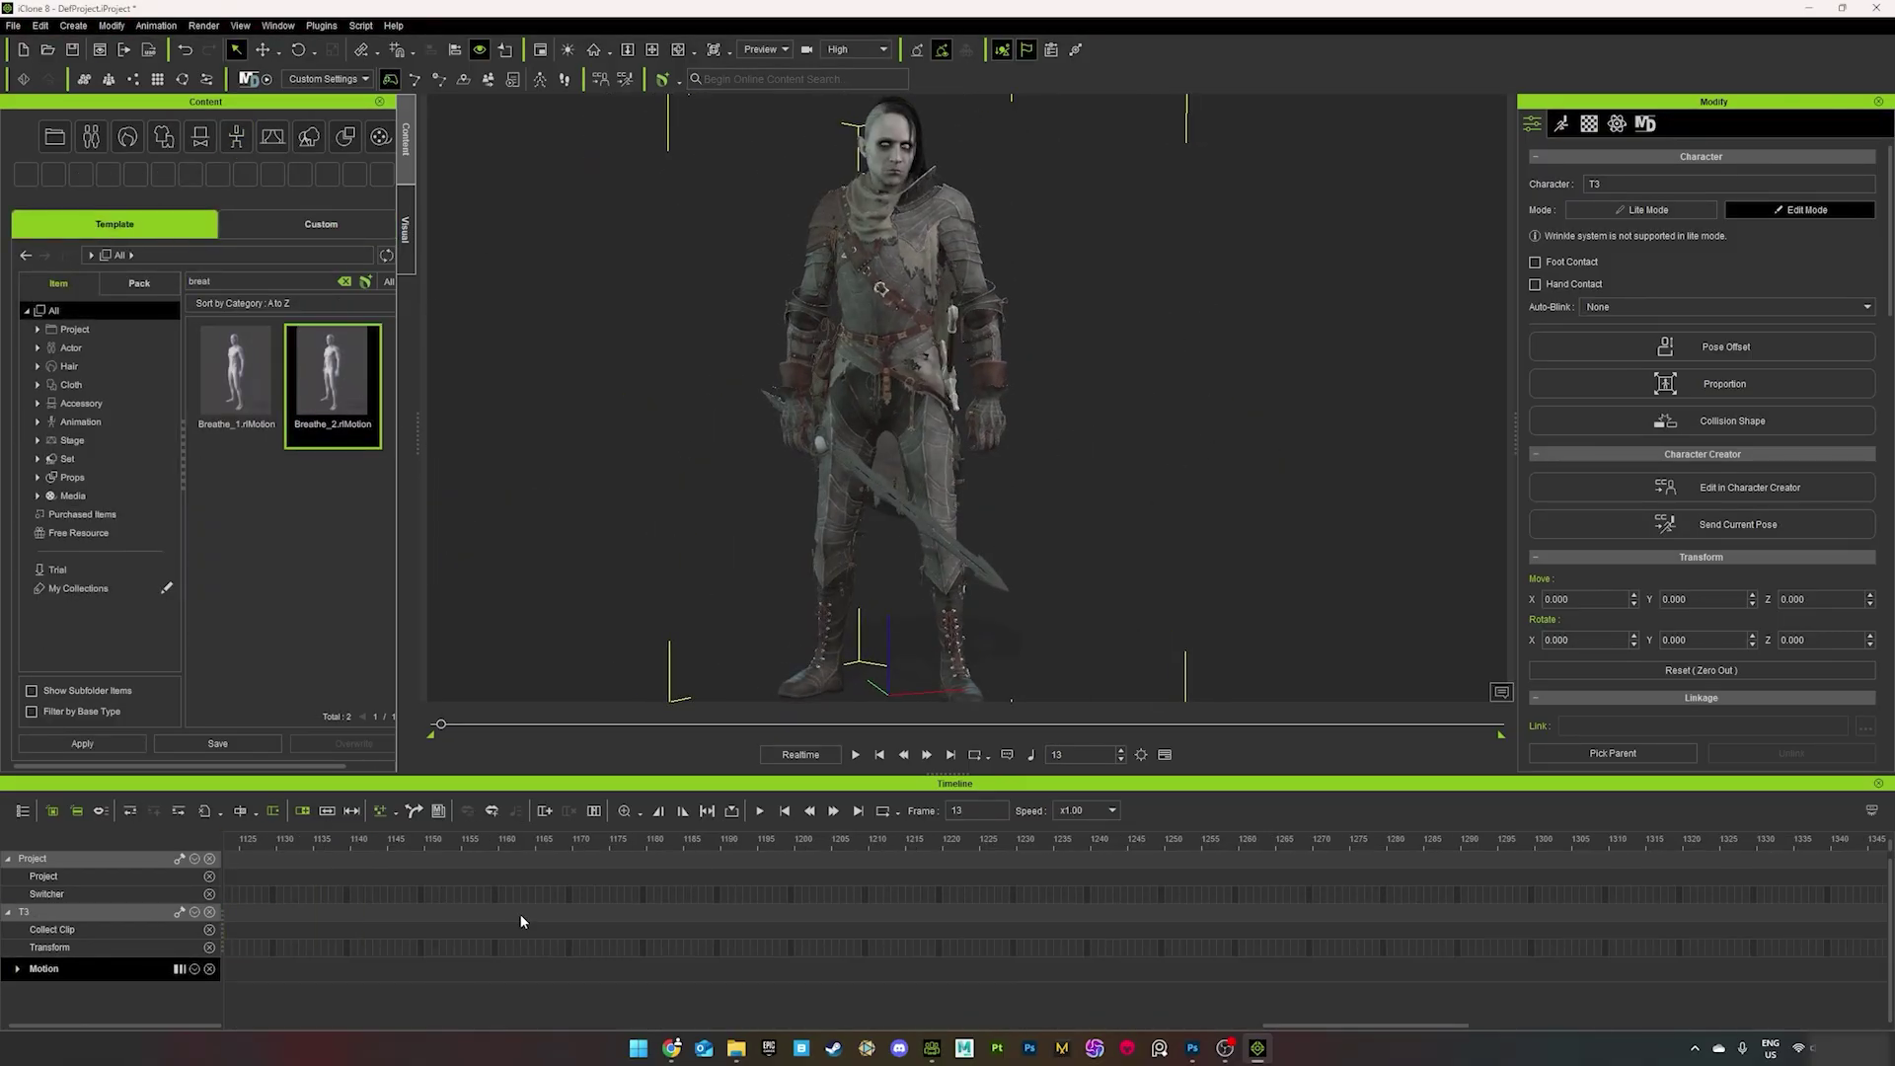
left_click(855, 755)
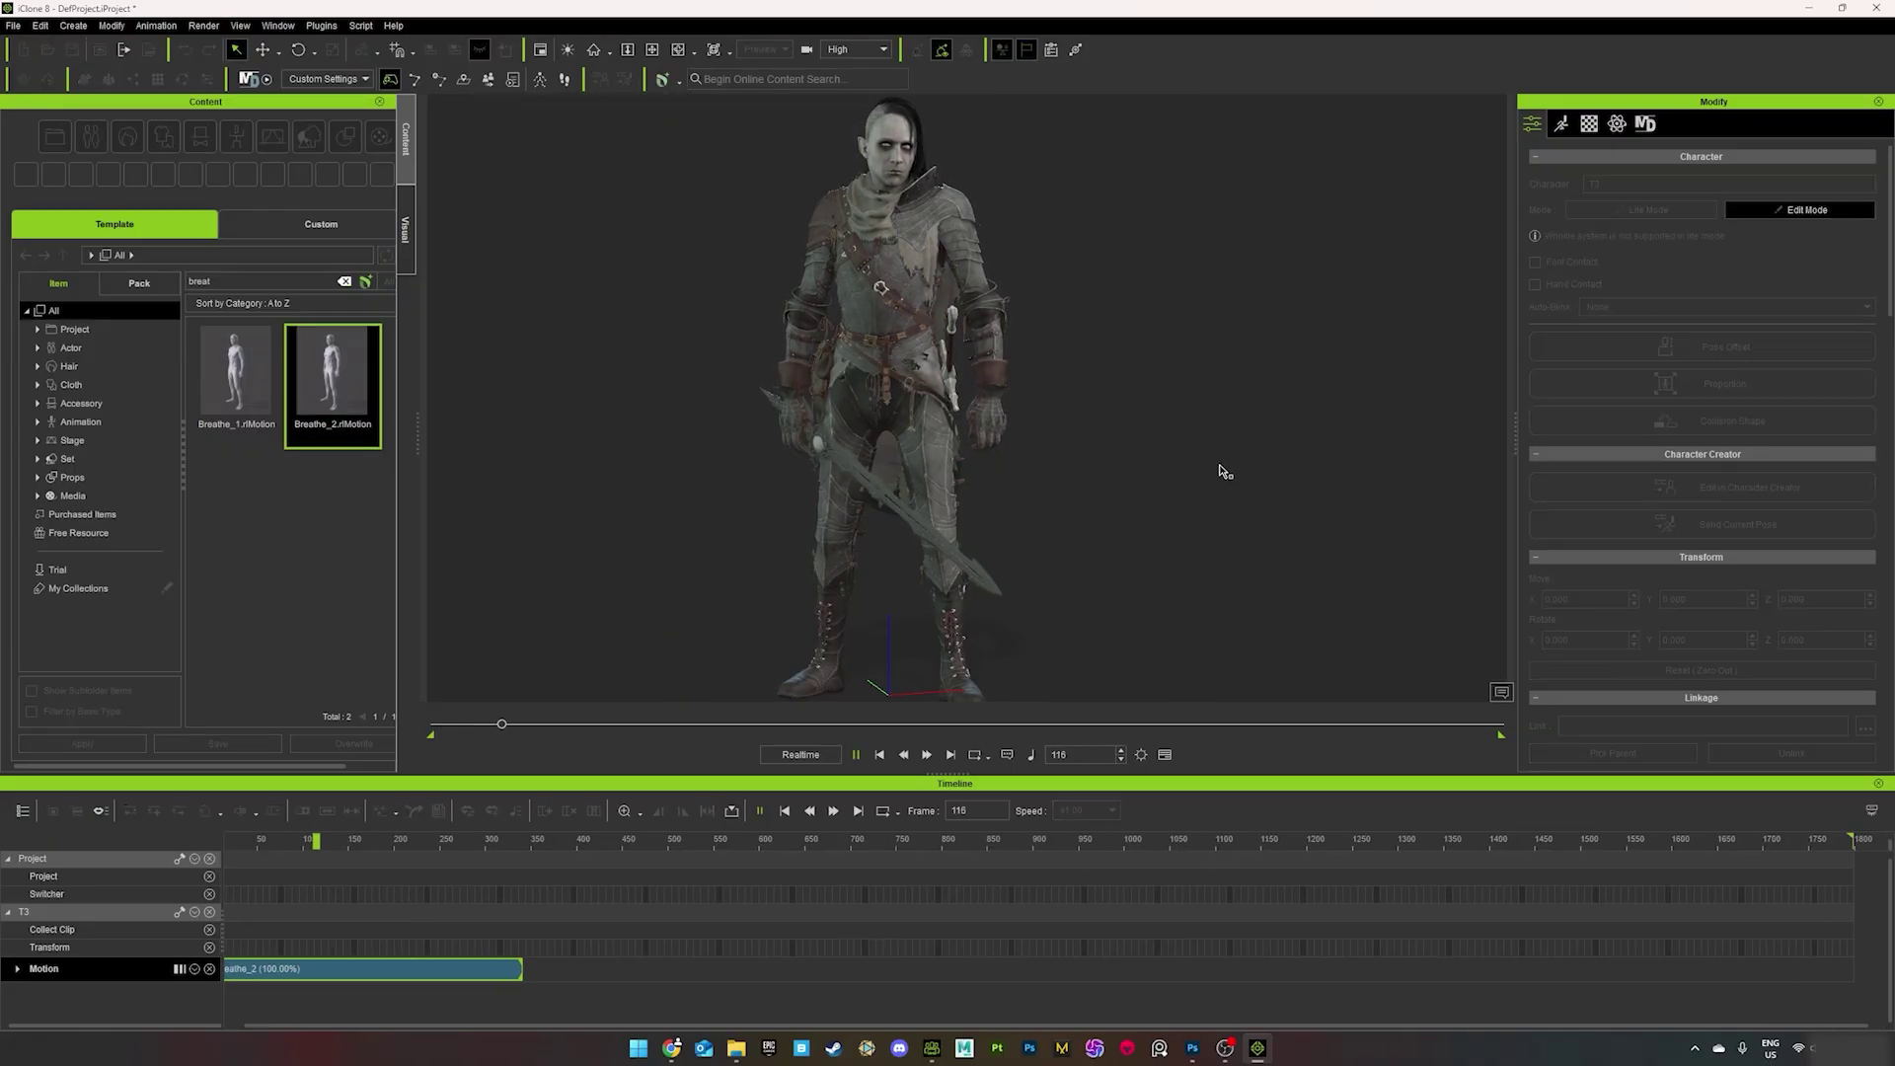
left_click(856, 755)
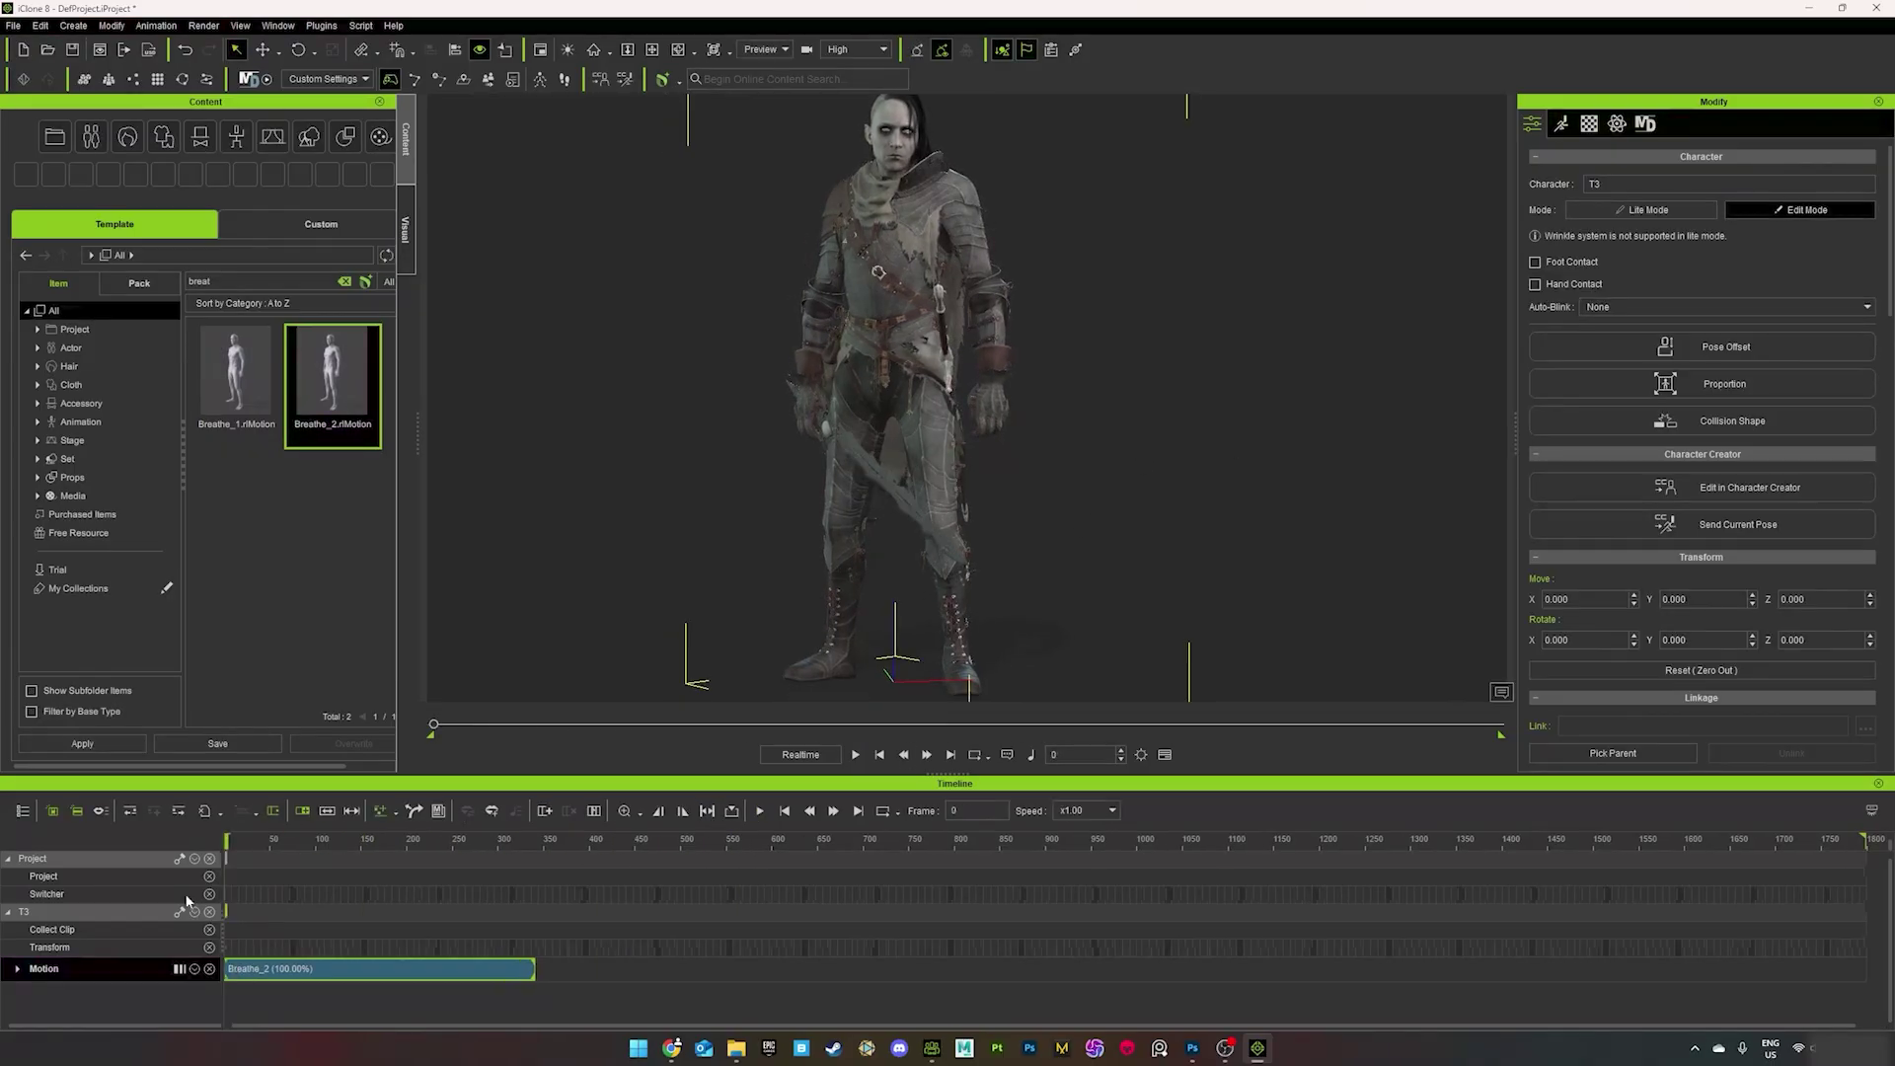
- Set the project's frame rate to 30 FPS and its end frame to 1650
left_click(40, 26)
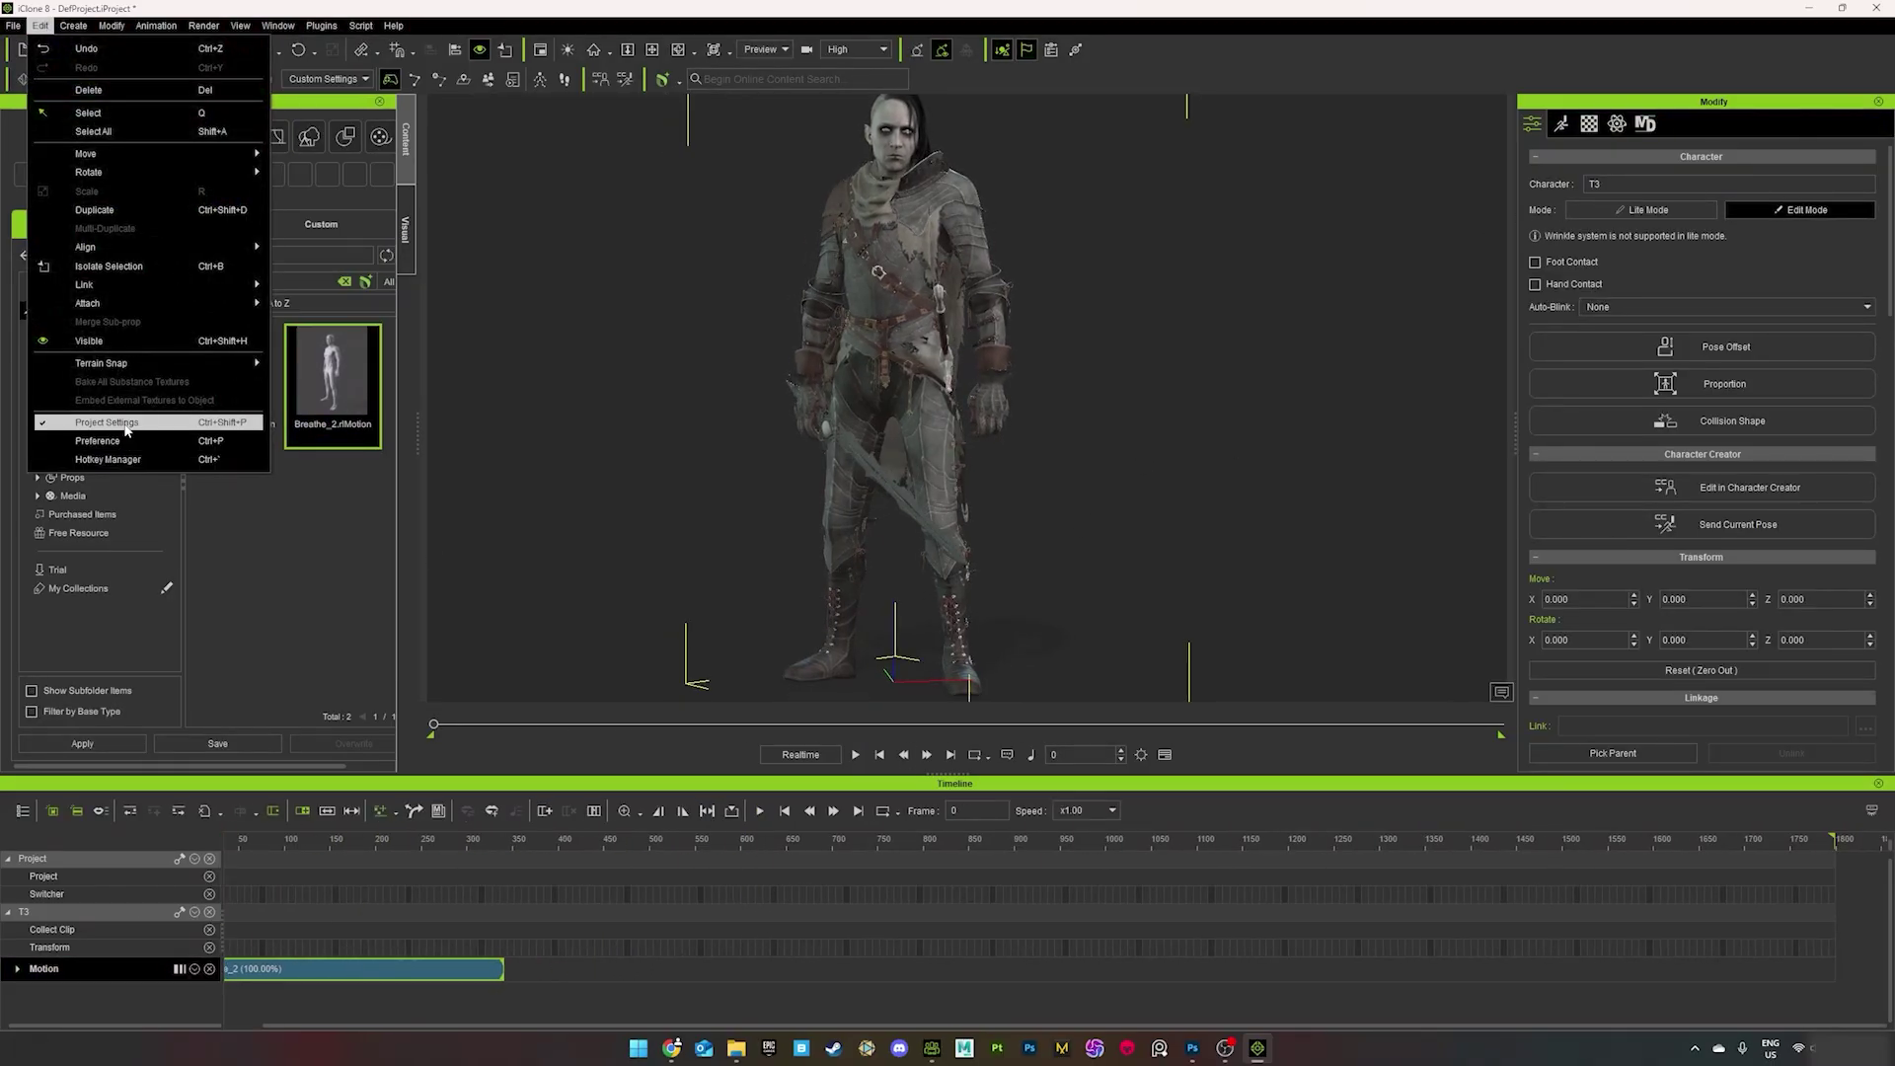
left_click(119, 425)
scroll(1206, 628, "down", 2)
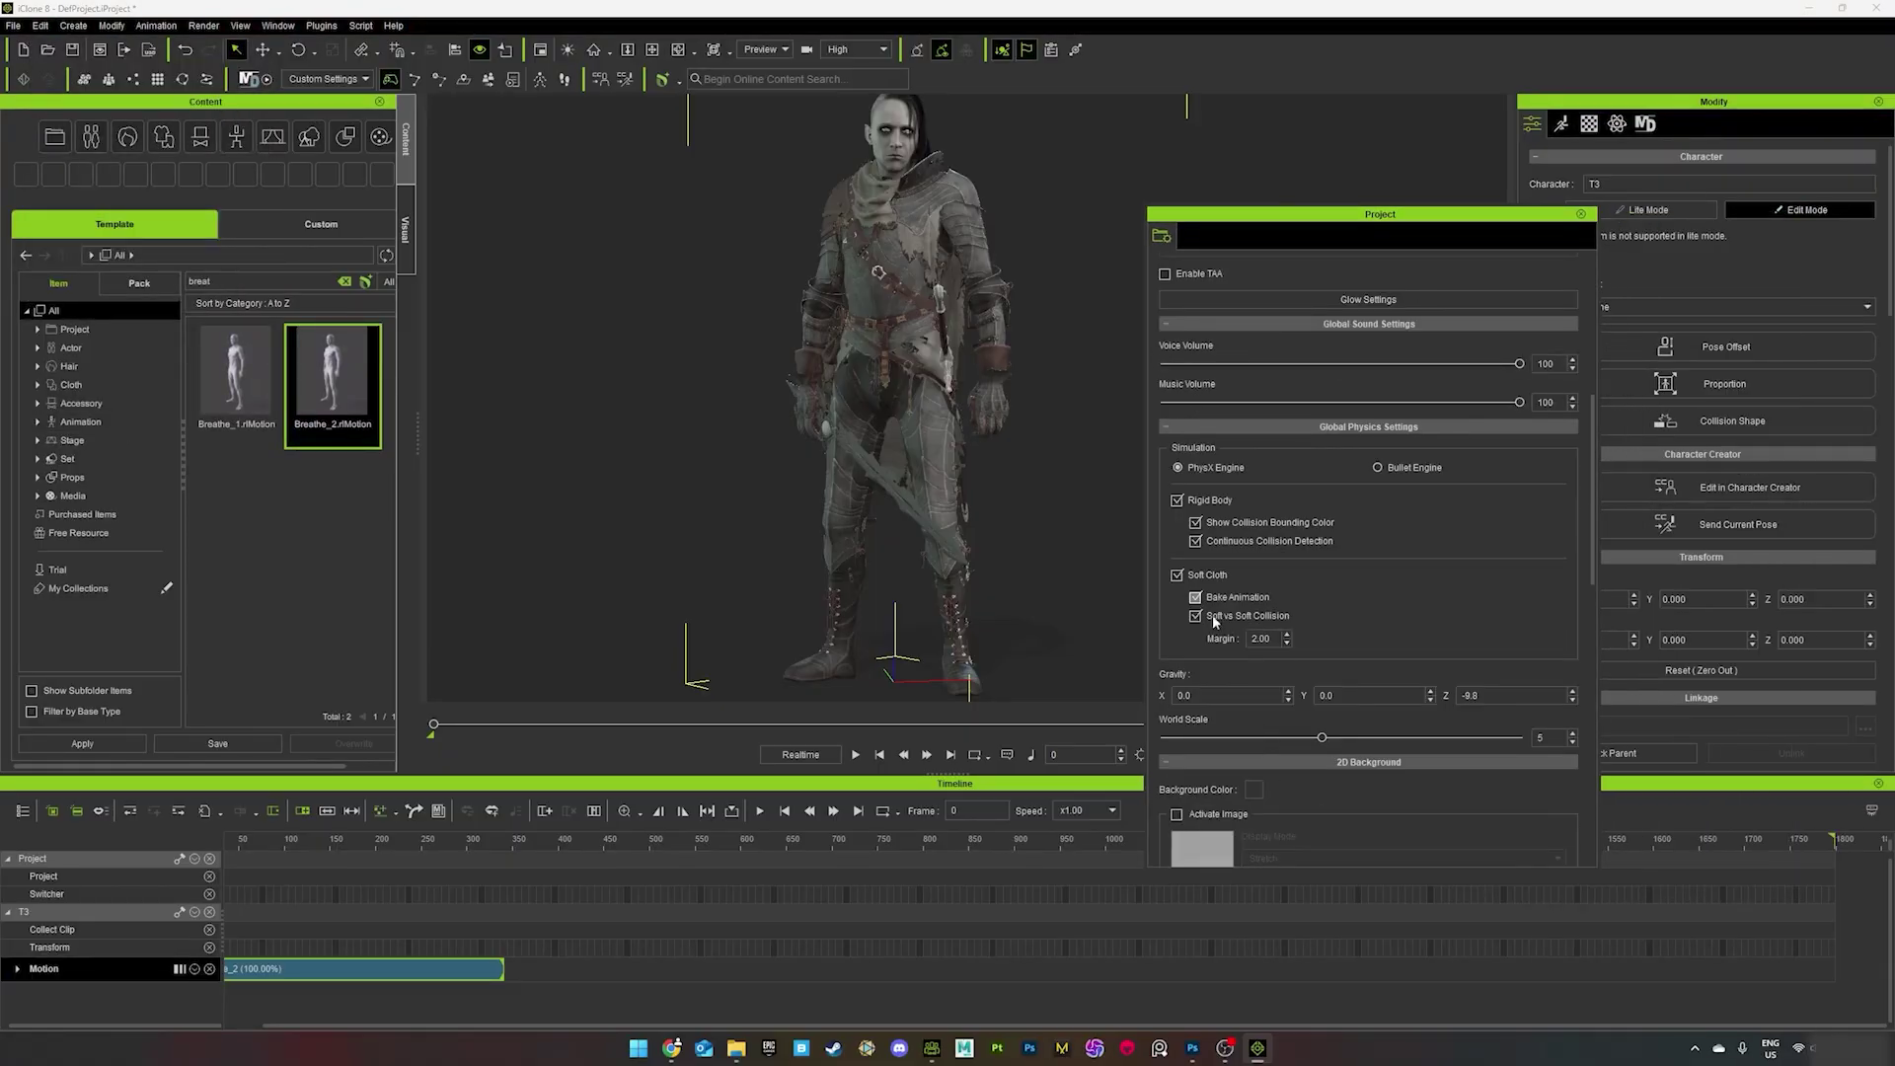
scroll(1253, 748, "up", 5)
left_click(1292, 381)
left_click(1264, 403)
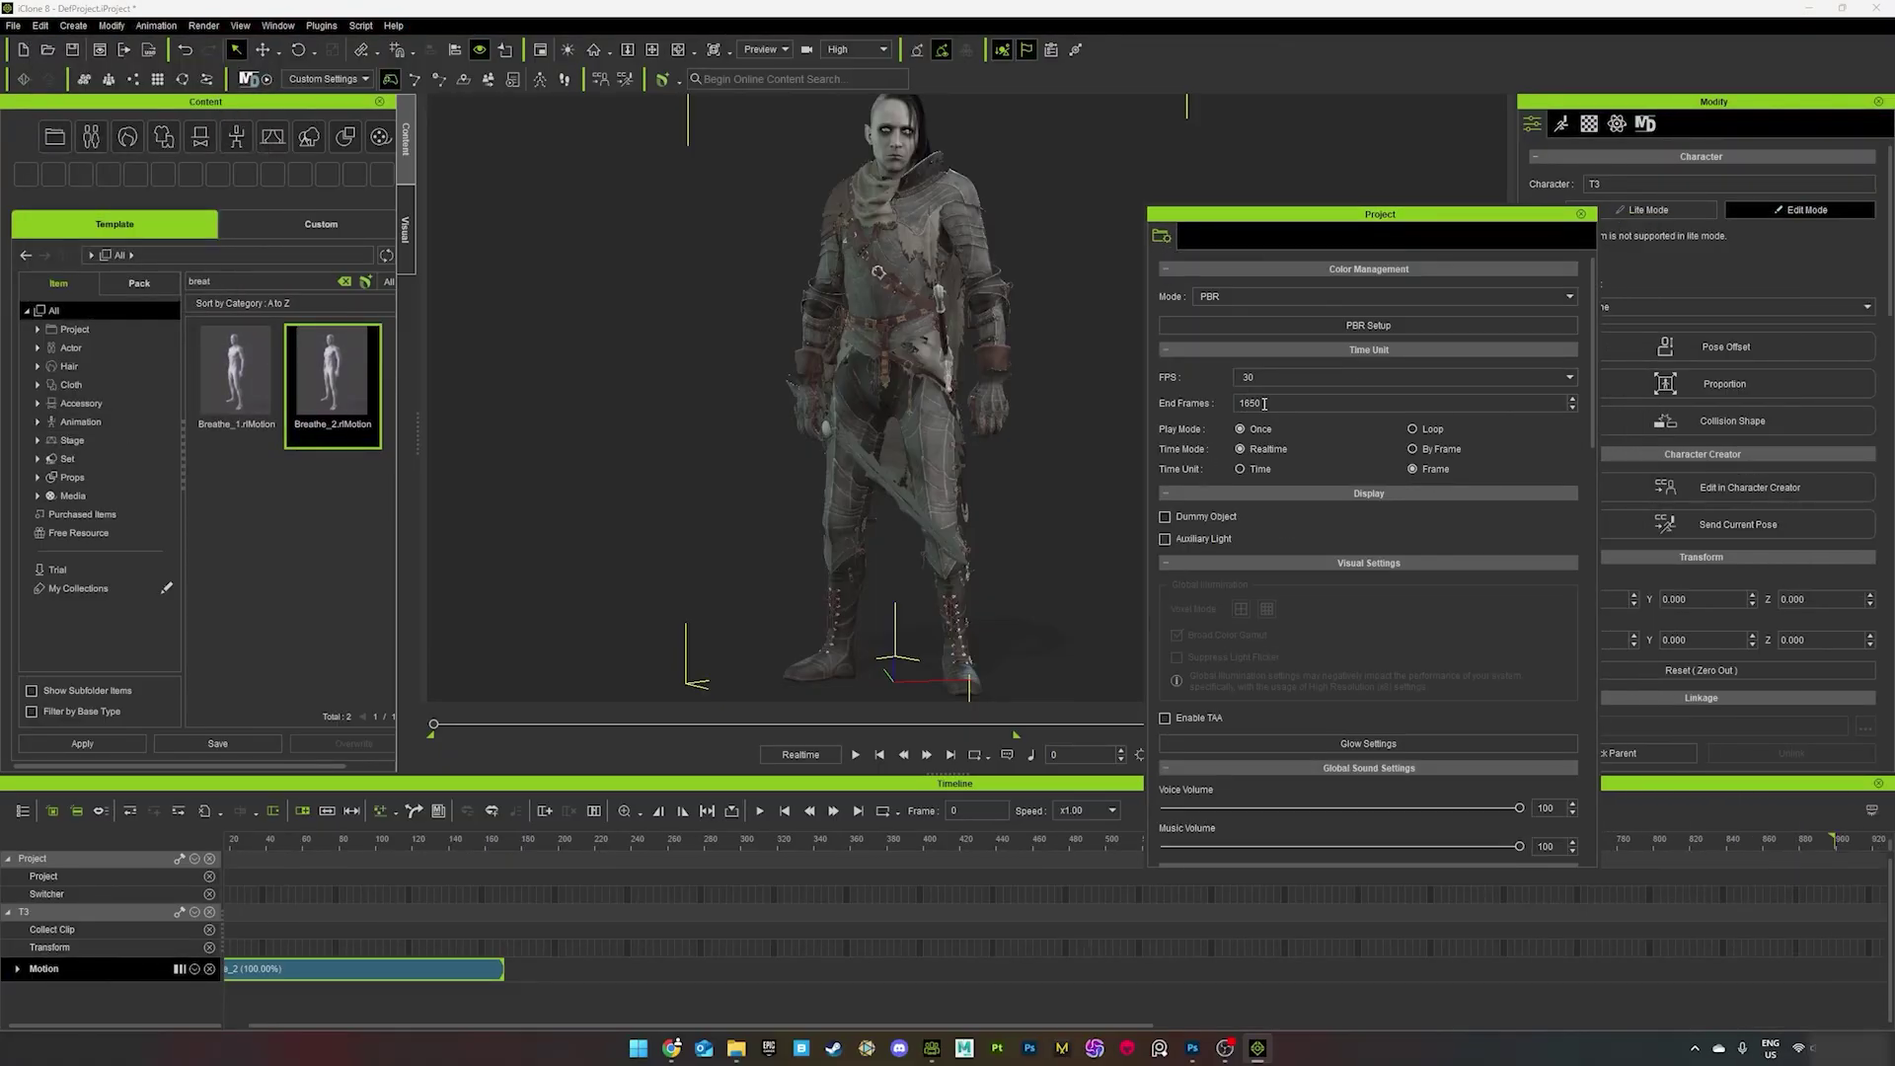
left_click_drag(1256, 222, 1271, 249)
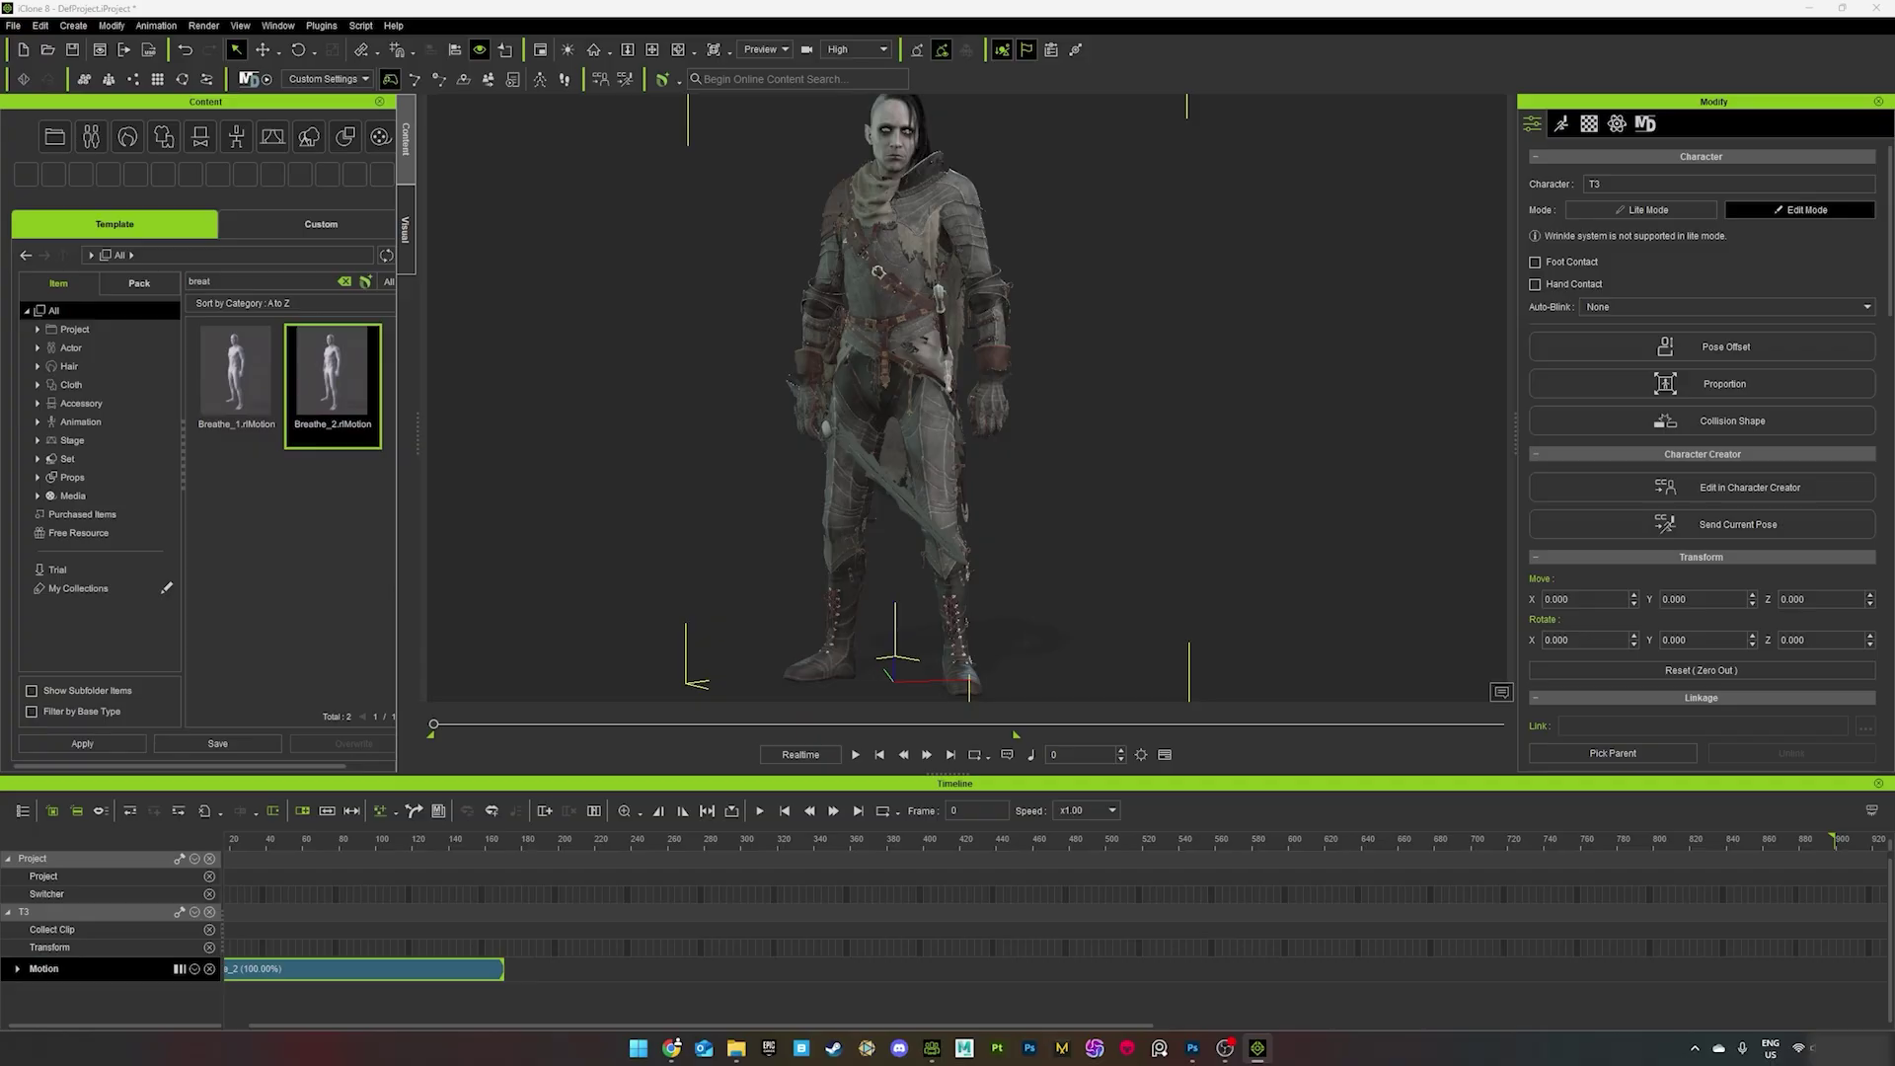
- Loop the Breathe_2 clip until it fills the timeline to frame 1650 and return the playhead to frame 0
left_click_drag(391, 971, 1684, 998)
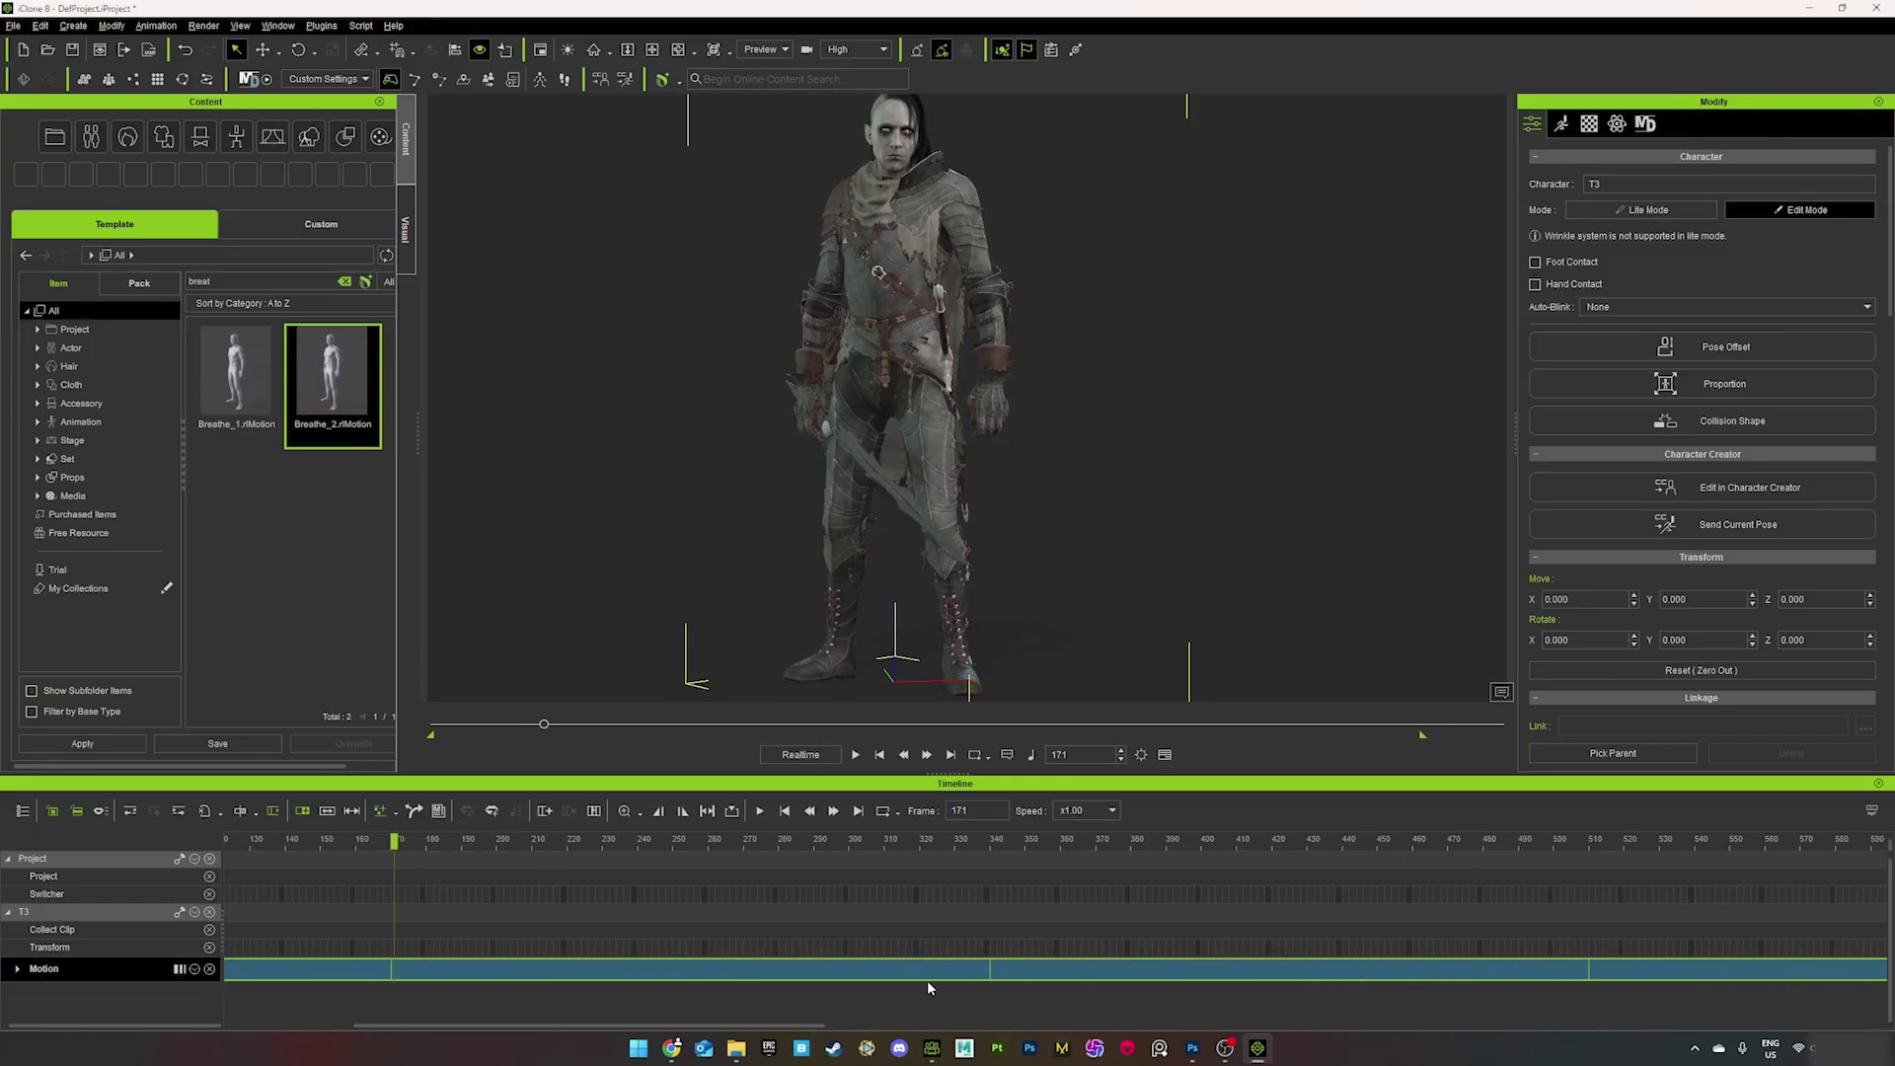
left_click_drag(789, 1025, 1852, 1024)
scroll(1700, 910, "up", 3)
scroll(1701, 909, "down", 1)
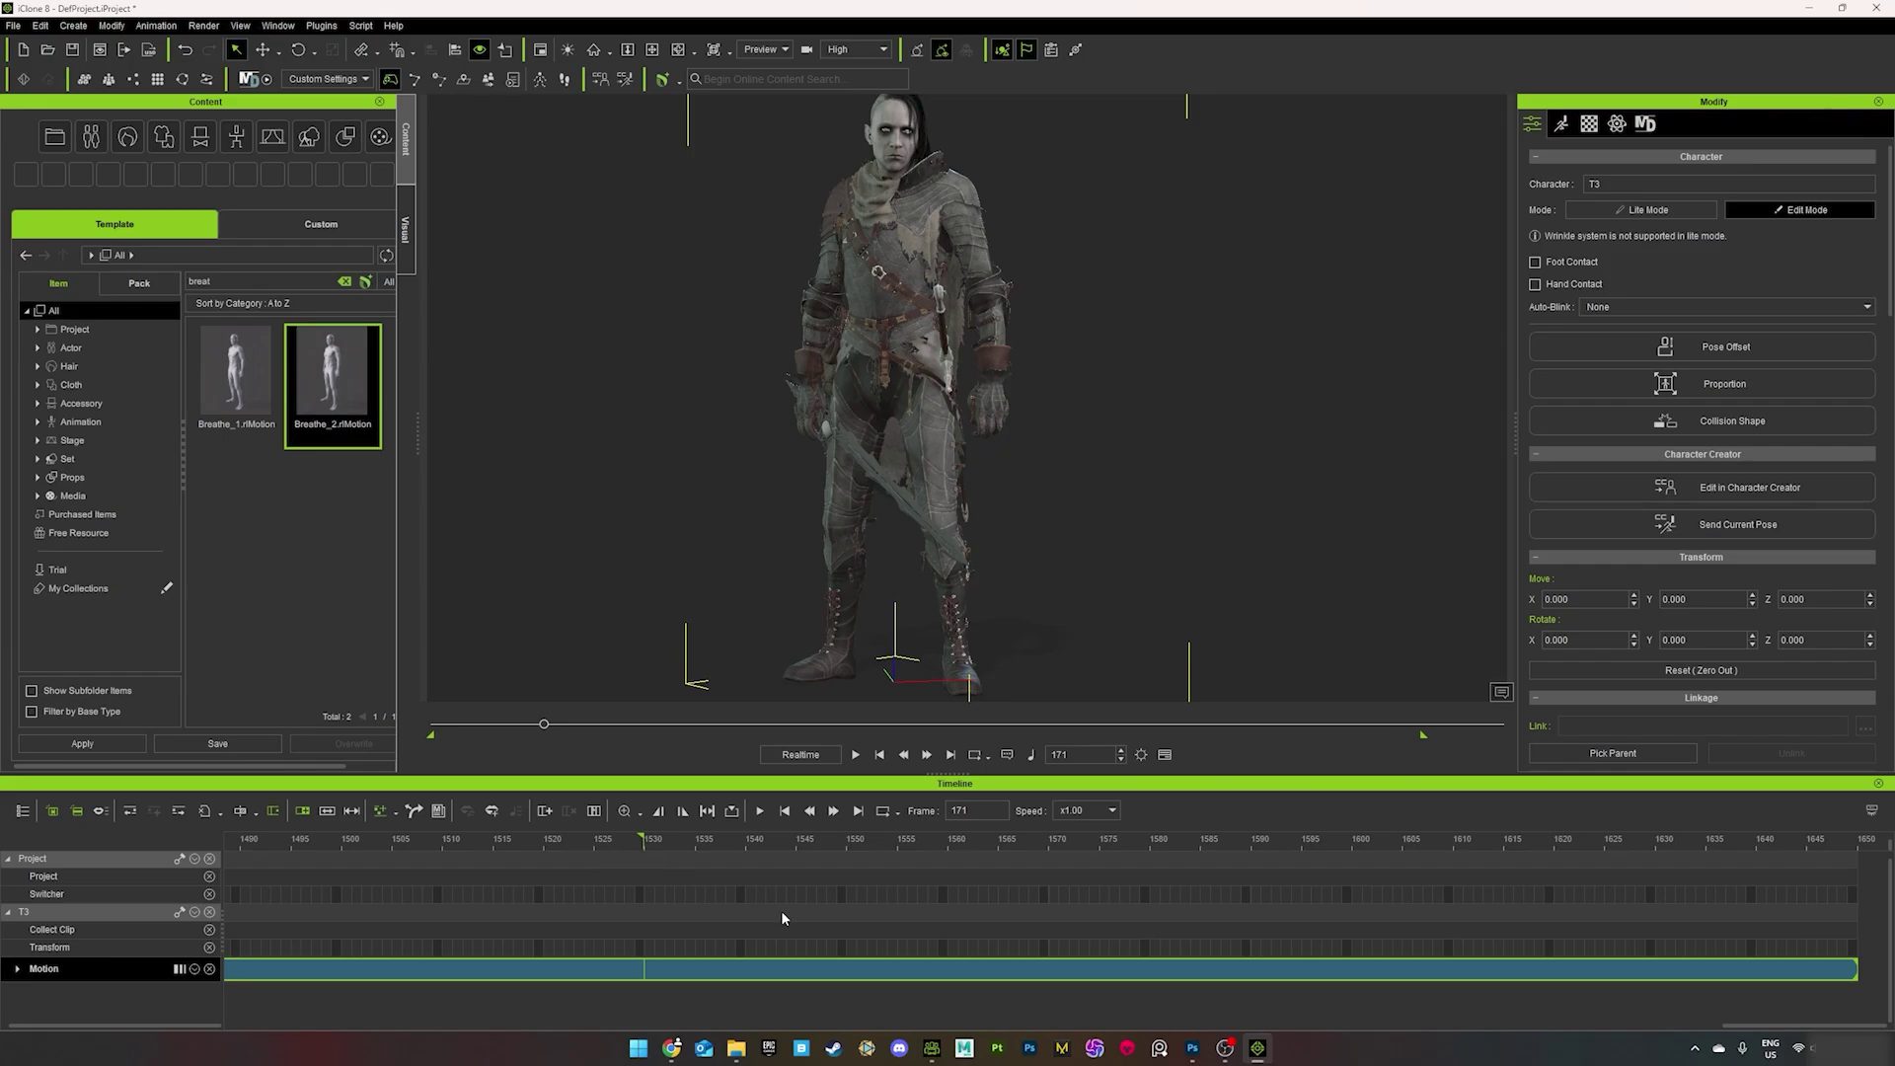
left_click_drag(322, 852, 224, 851)
left_click_drag(494, 1025, 415, 1024)
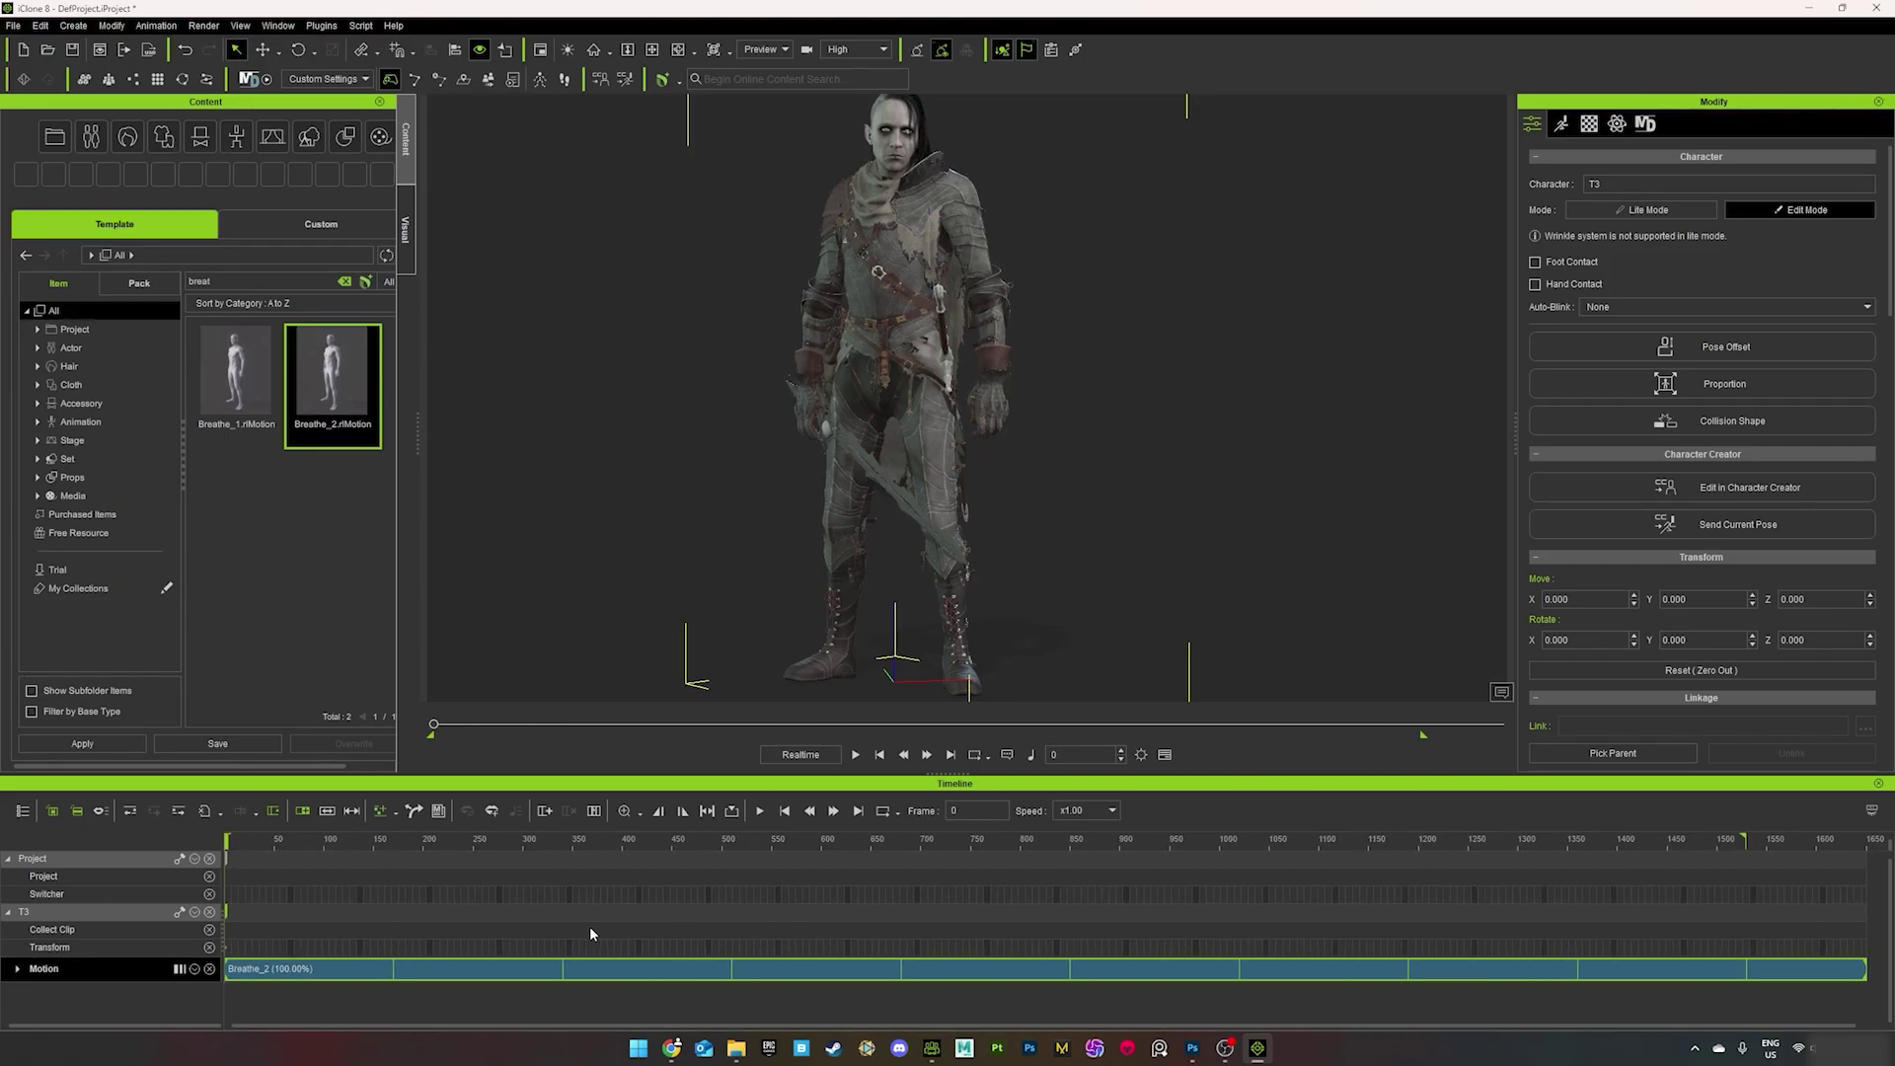
- Search the custom content for "mort", apply the MortimerPose3_T3 pose to the character and play the animation to check the cloak
left_click_drag(930, 493, 1175, 515, "alt")
left_click(288, 224)
double_click(241, 280)
type("mort")
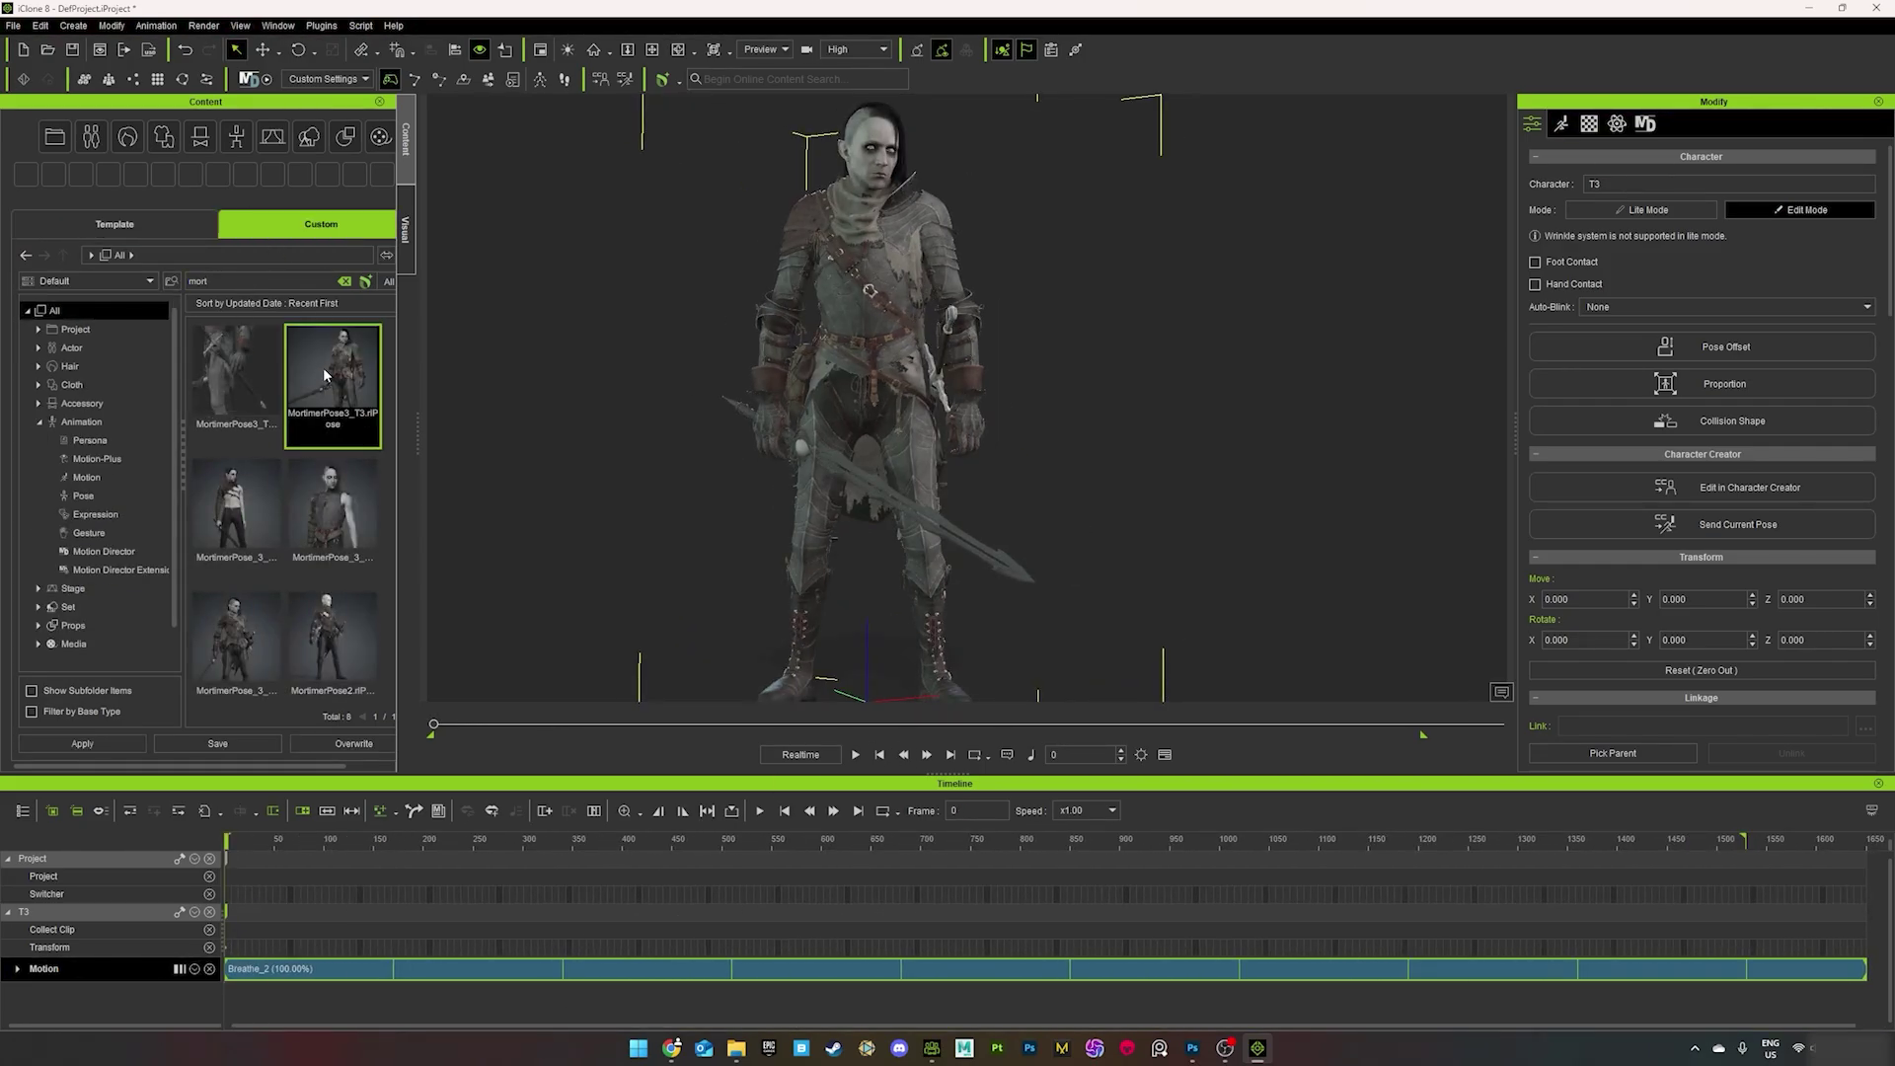
left_click_drag(323, 367, 919, 548)
key("space")
scroll(919, 548, "up", 4)
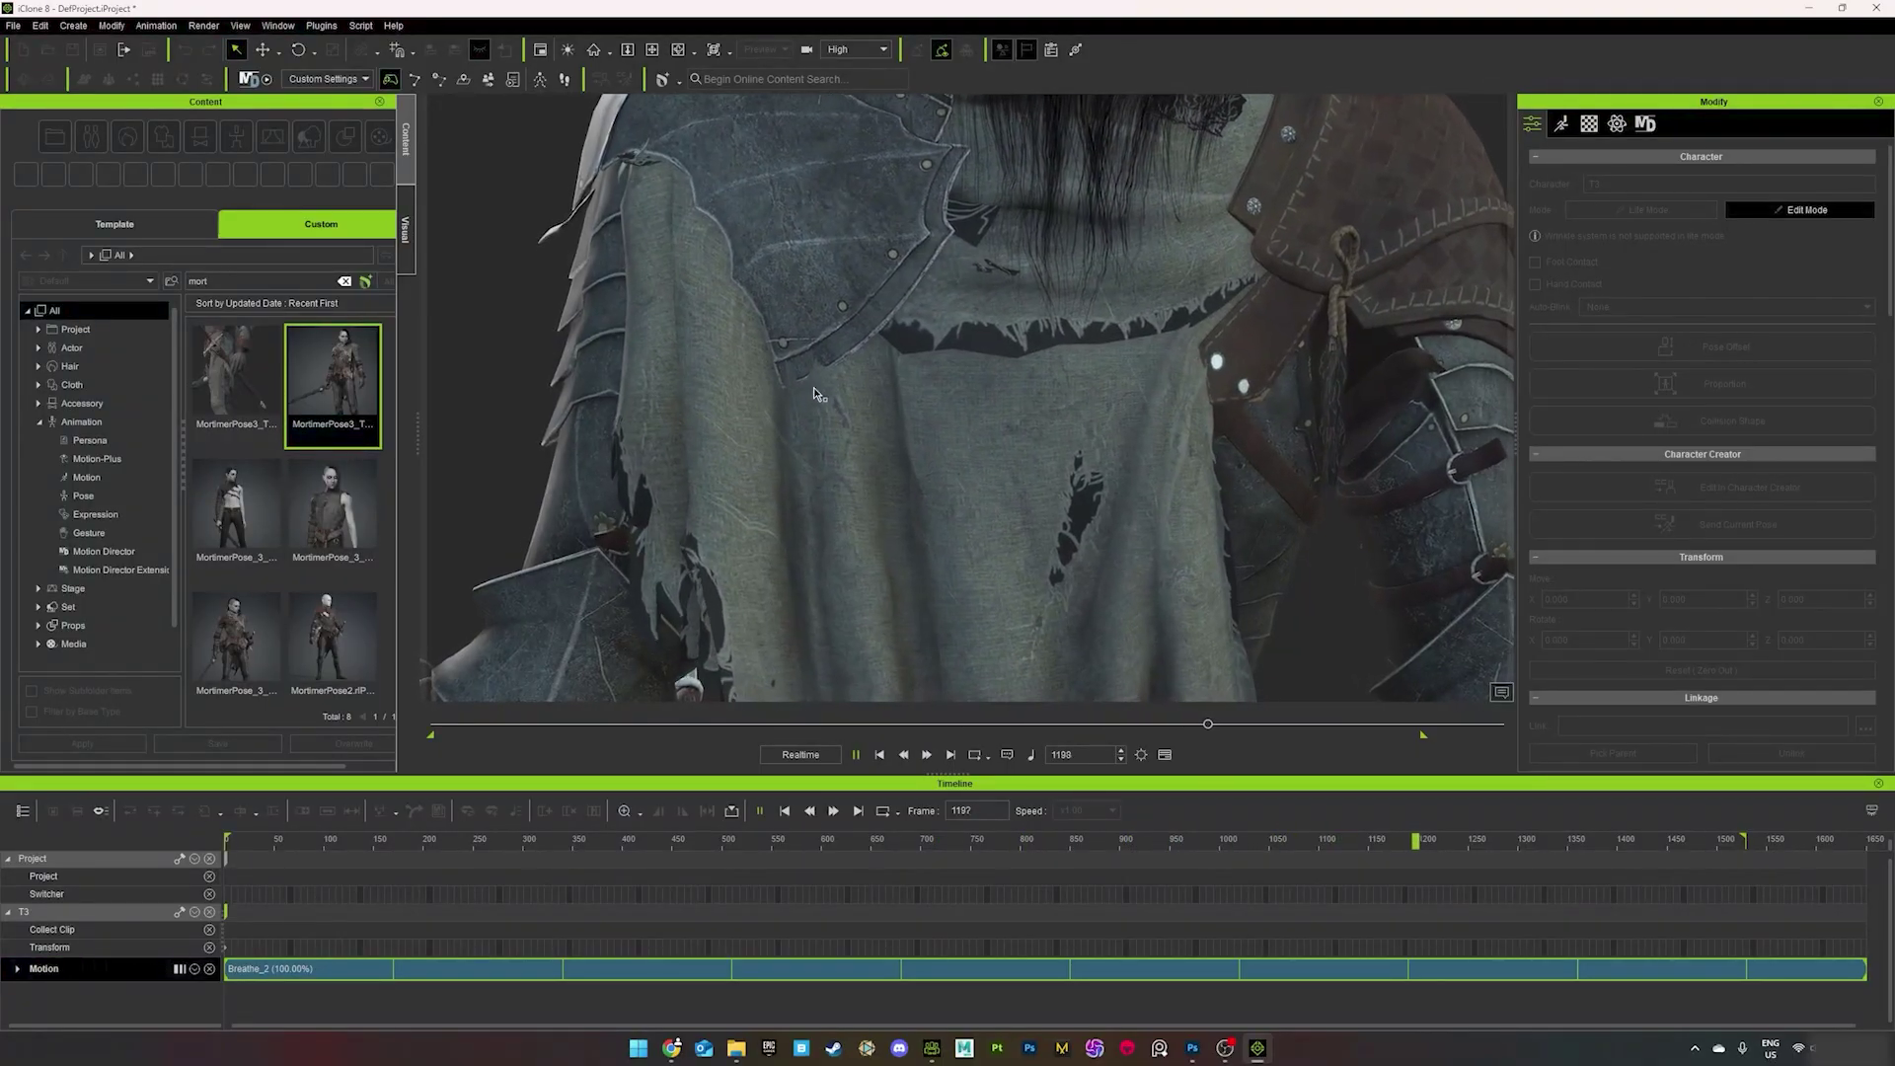
left_click(856, 754)
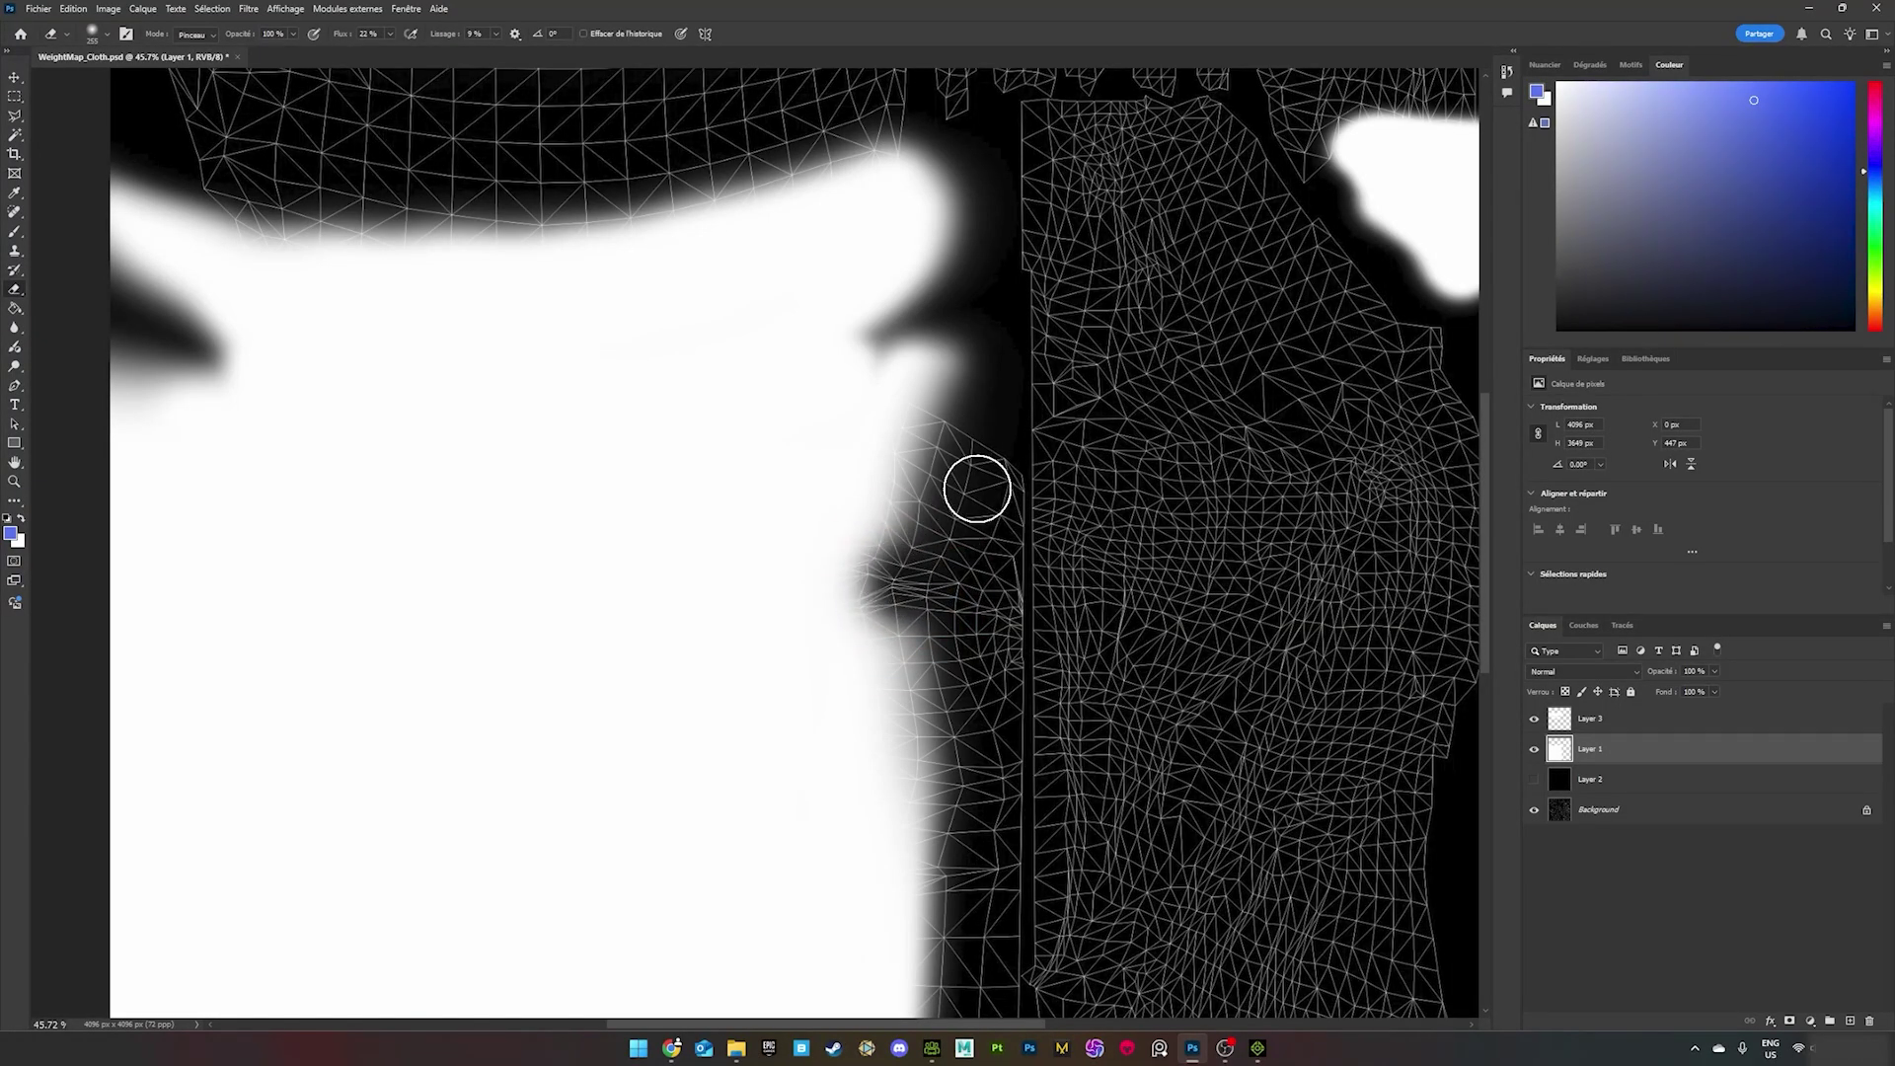
- In Photoshop, hide the wireframe background, show the black layer and quick-export the weight map as PNG
scroll(1011, 499, "down", 3, "alt")
left_click(1536, 809)
left_click(1535, 779)
scroll(766, 435, "down", 3, "alt")
left_click(38, 8)
mouse_move(60, 269)
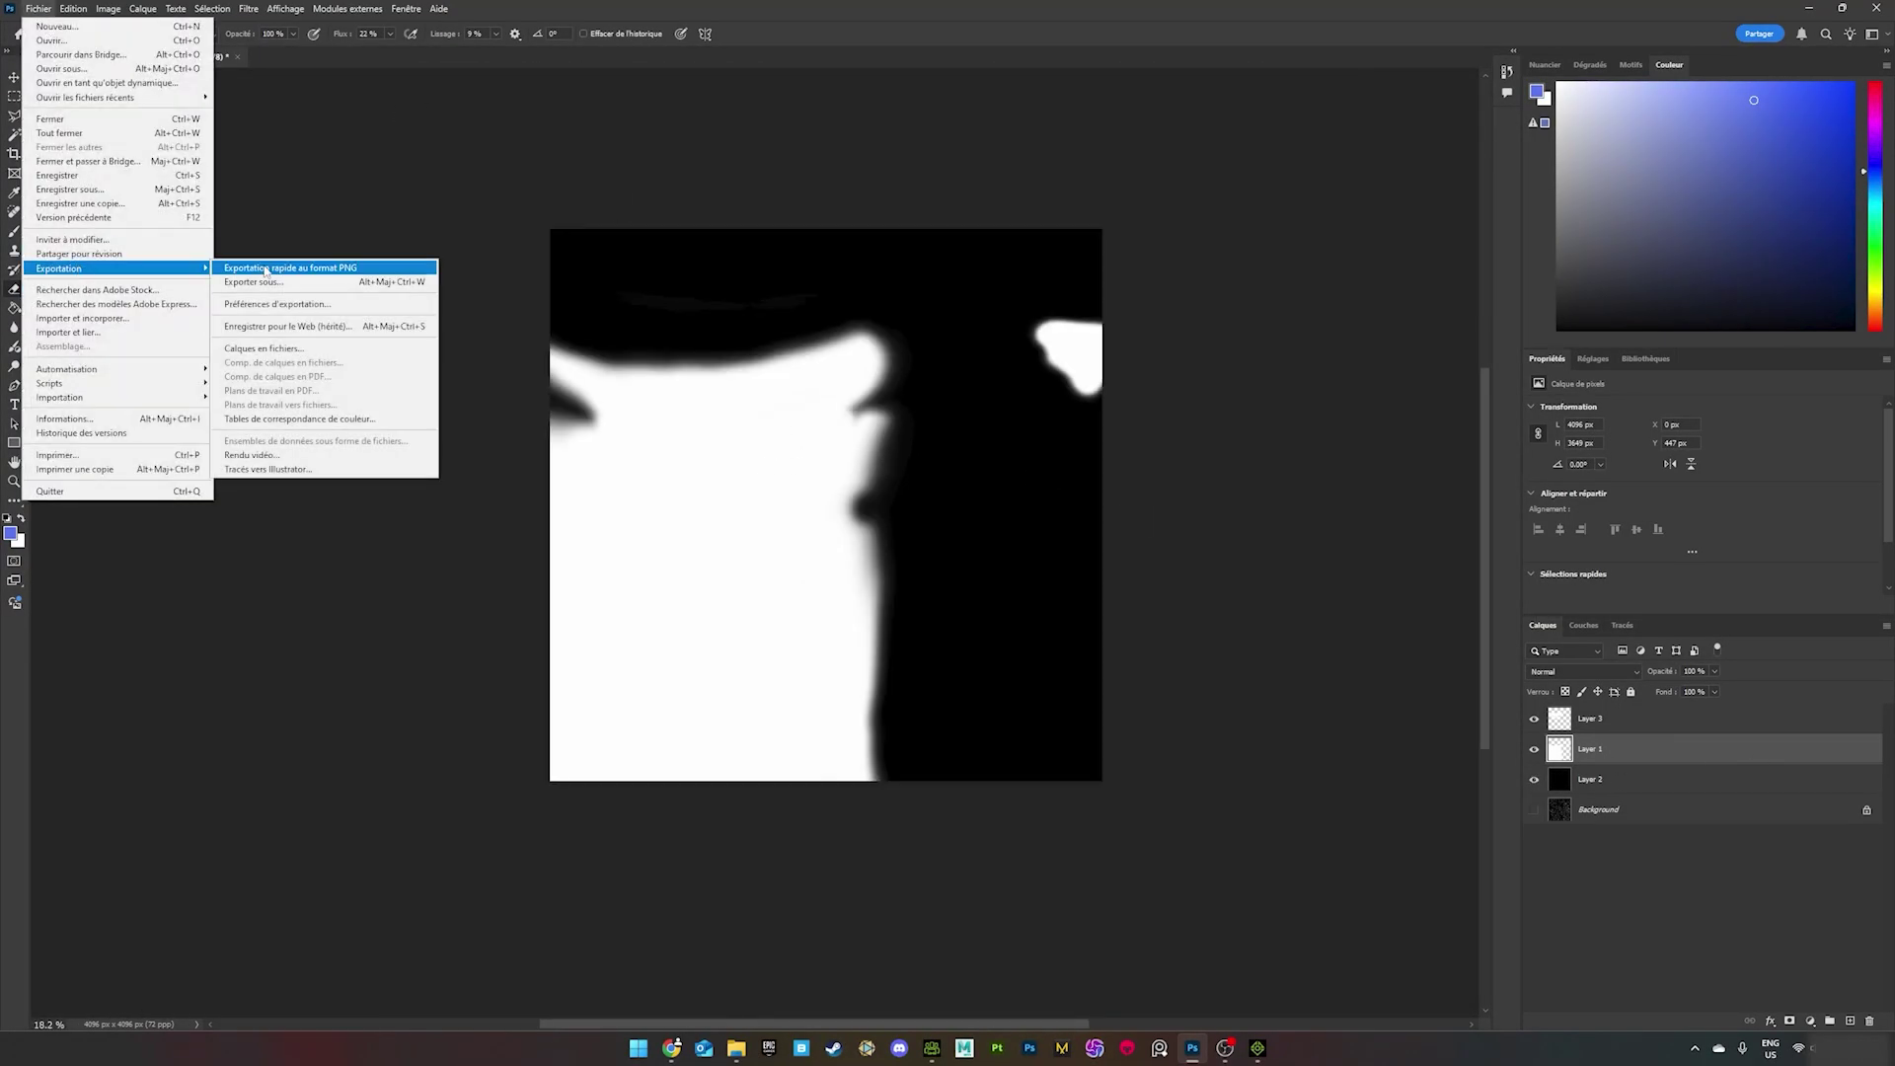
left_click(346, 268)
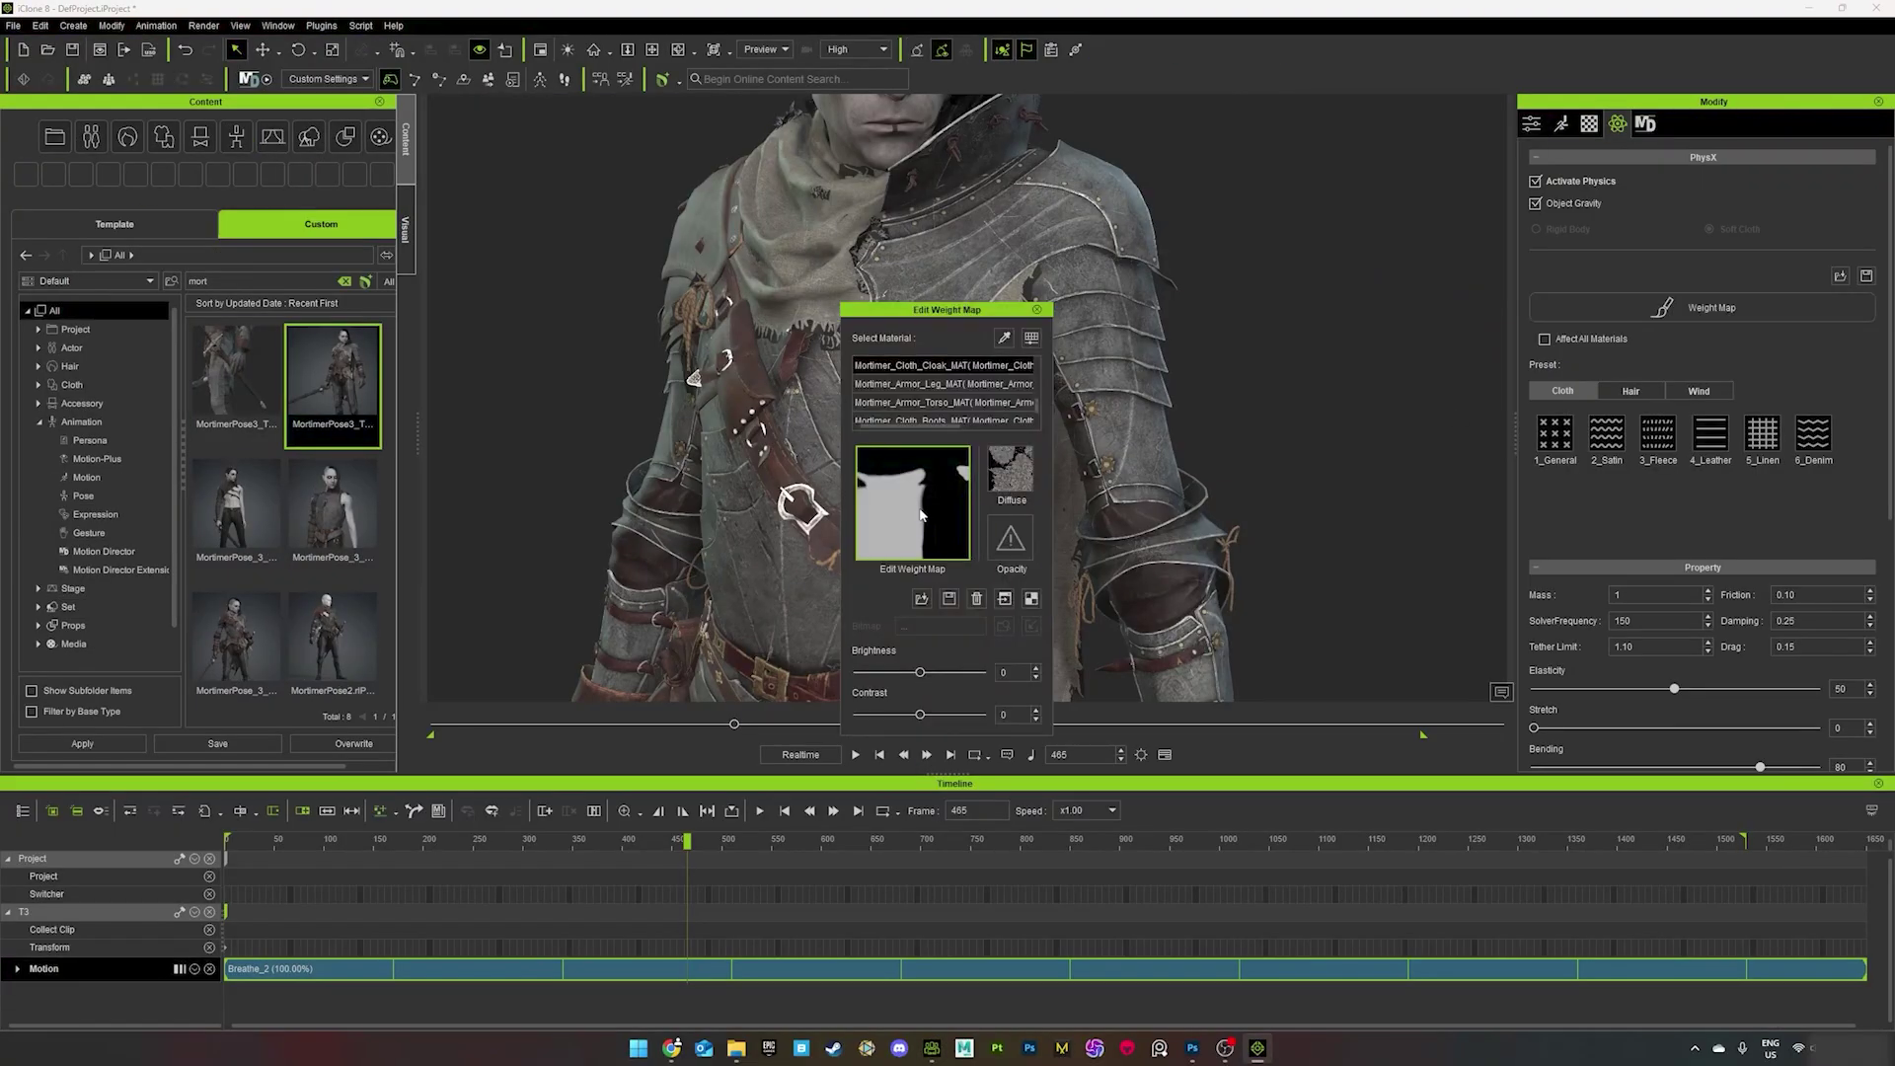
- In iClone, load the exported weight map for Mortimer_Cloth_Cloak_MAT and play the simulation
left_click(920, 598)
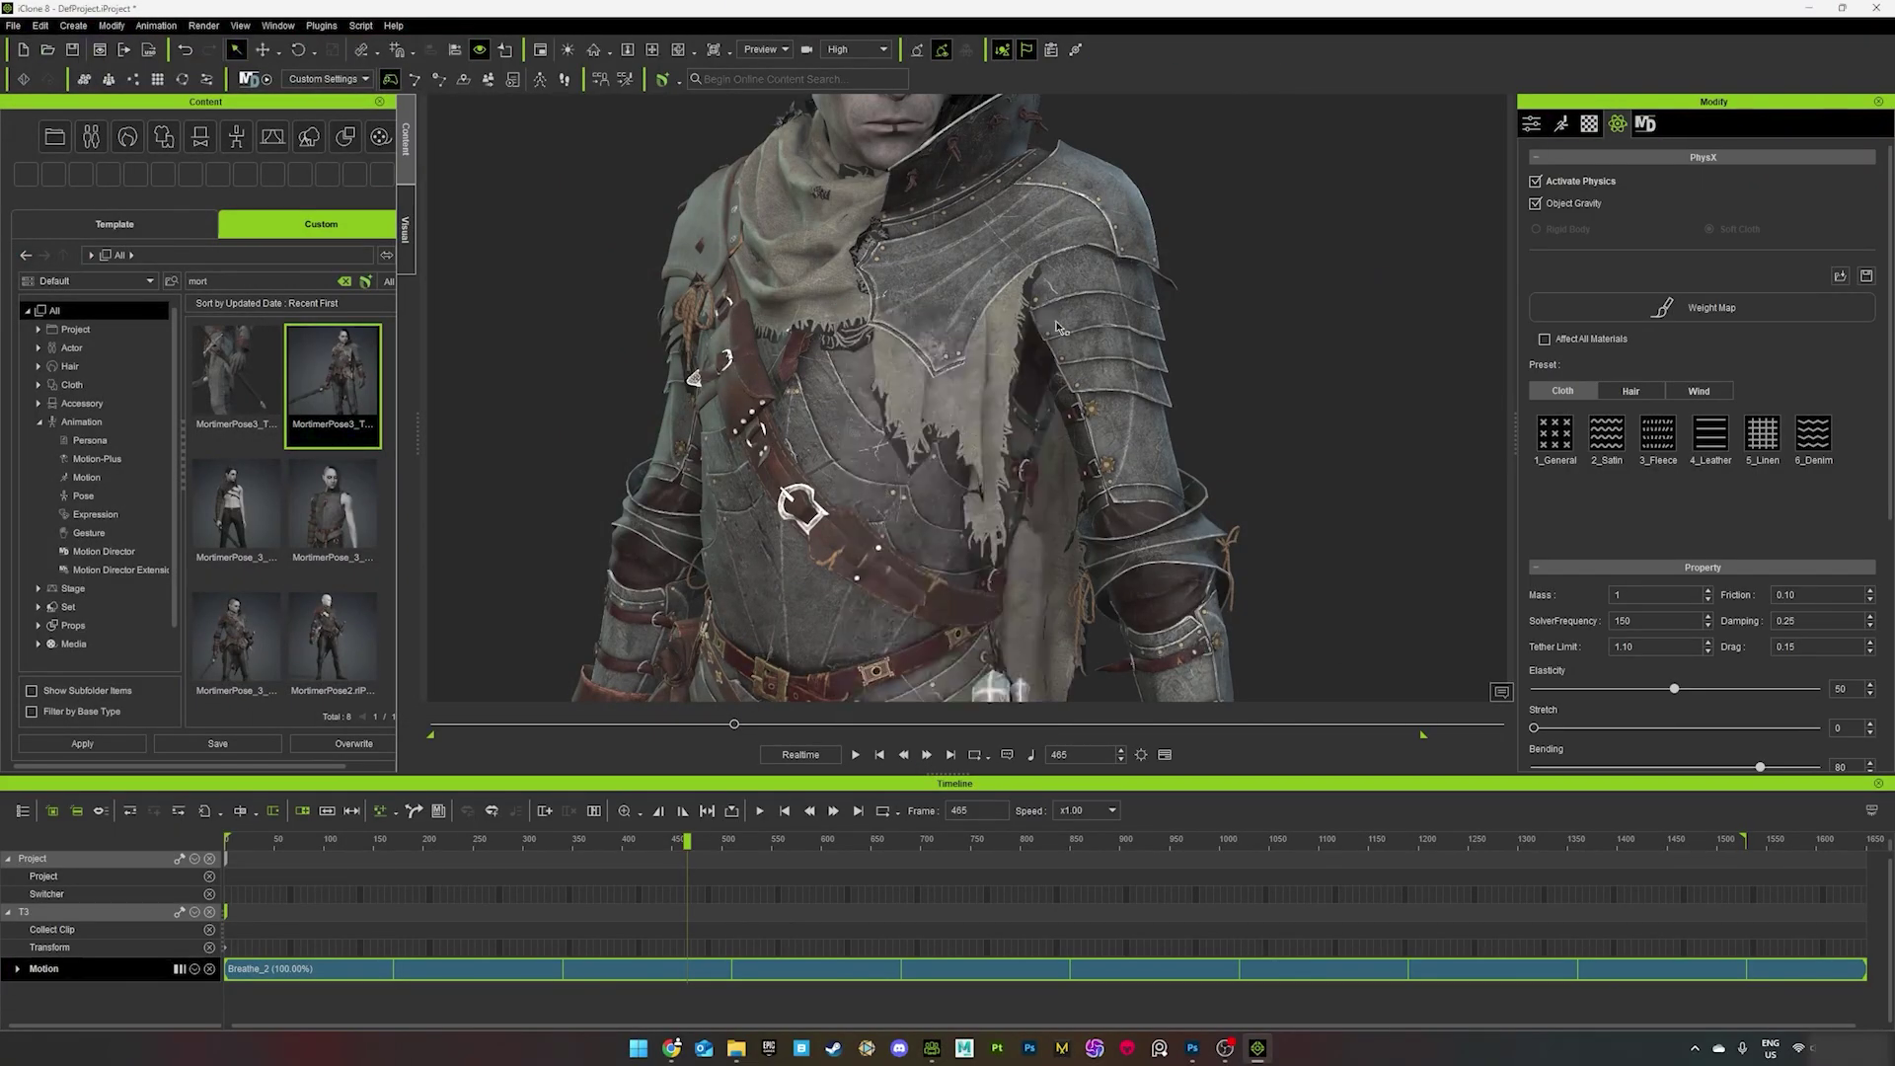
left_click(855, 754)
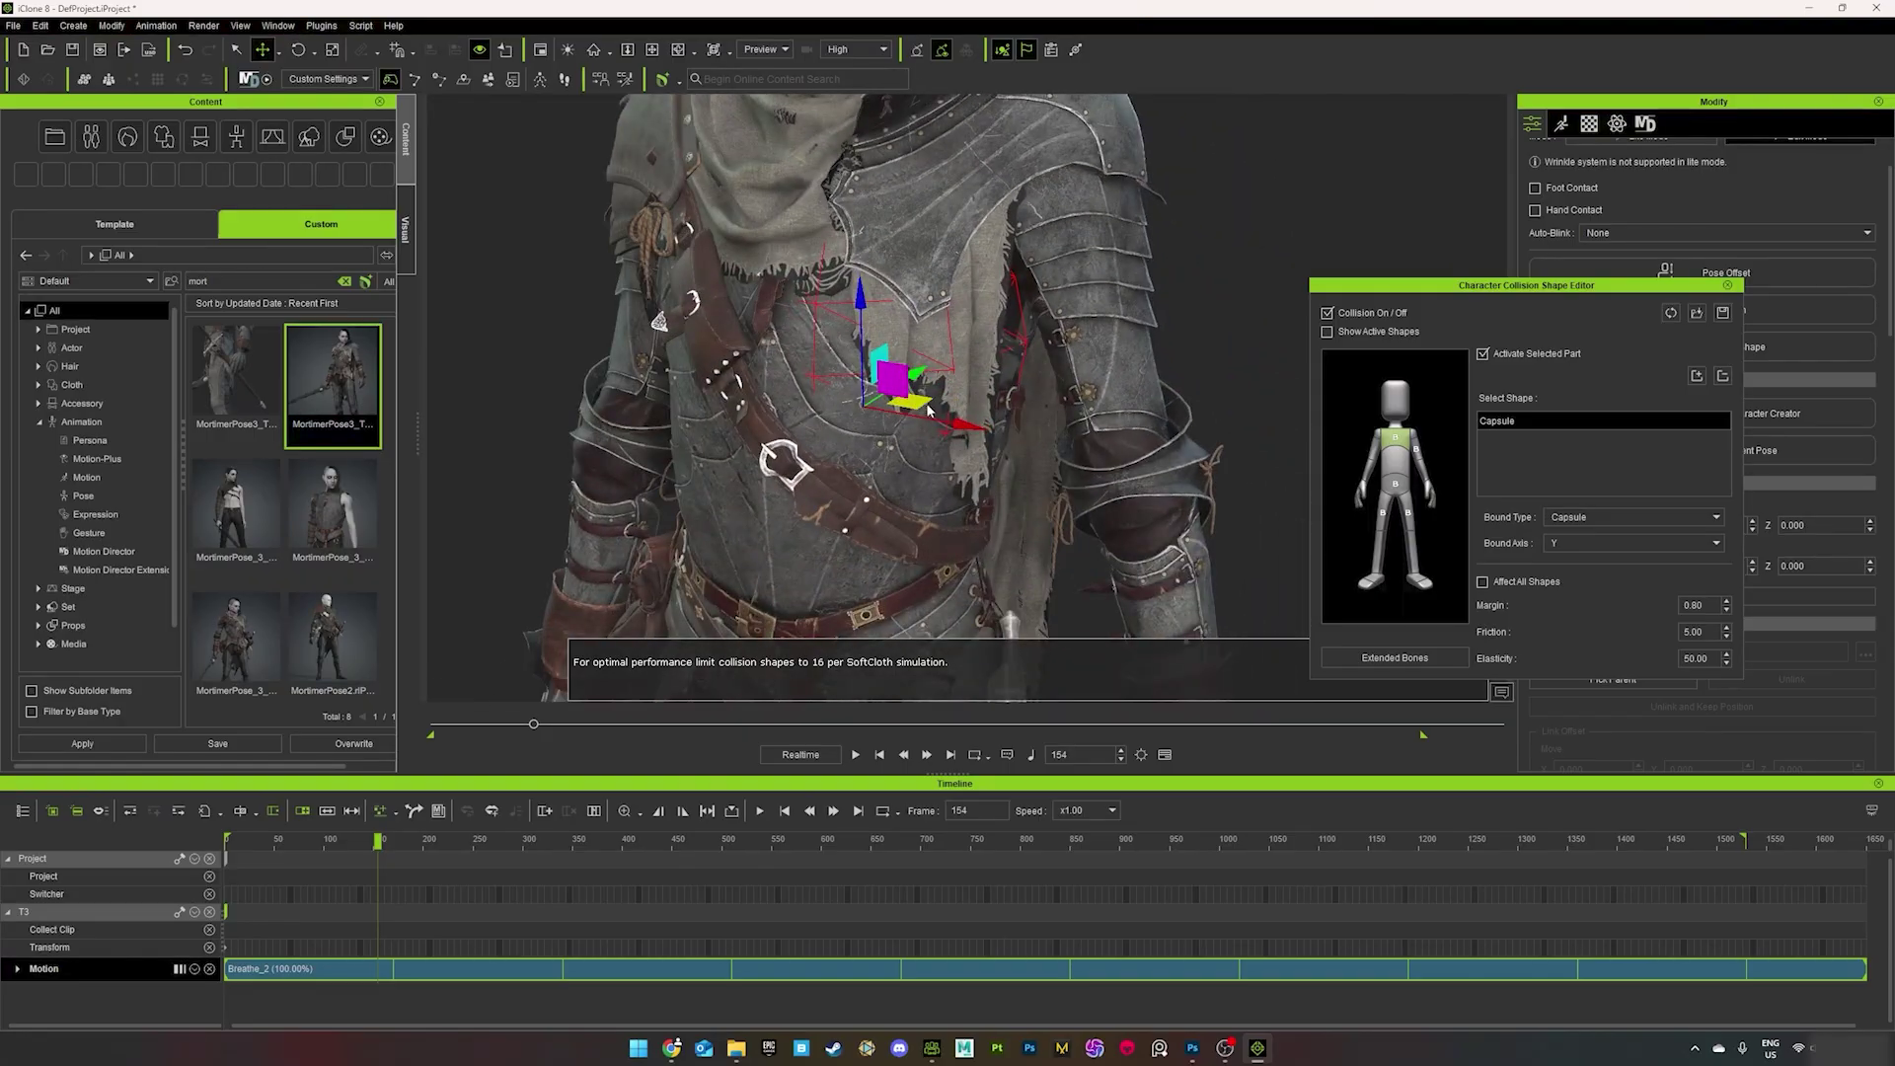
- Inspect the chest collision capsule and examine the cloak simulation from behind during playback
right_click_drag(928, 410, 760, 503)
right_click_drag(1026, 590, 947, 553)
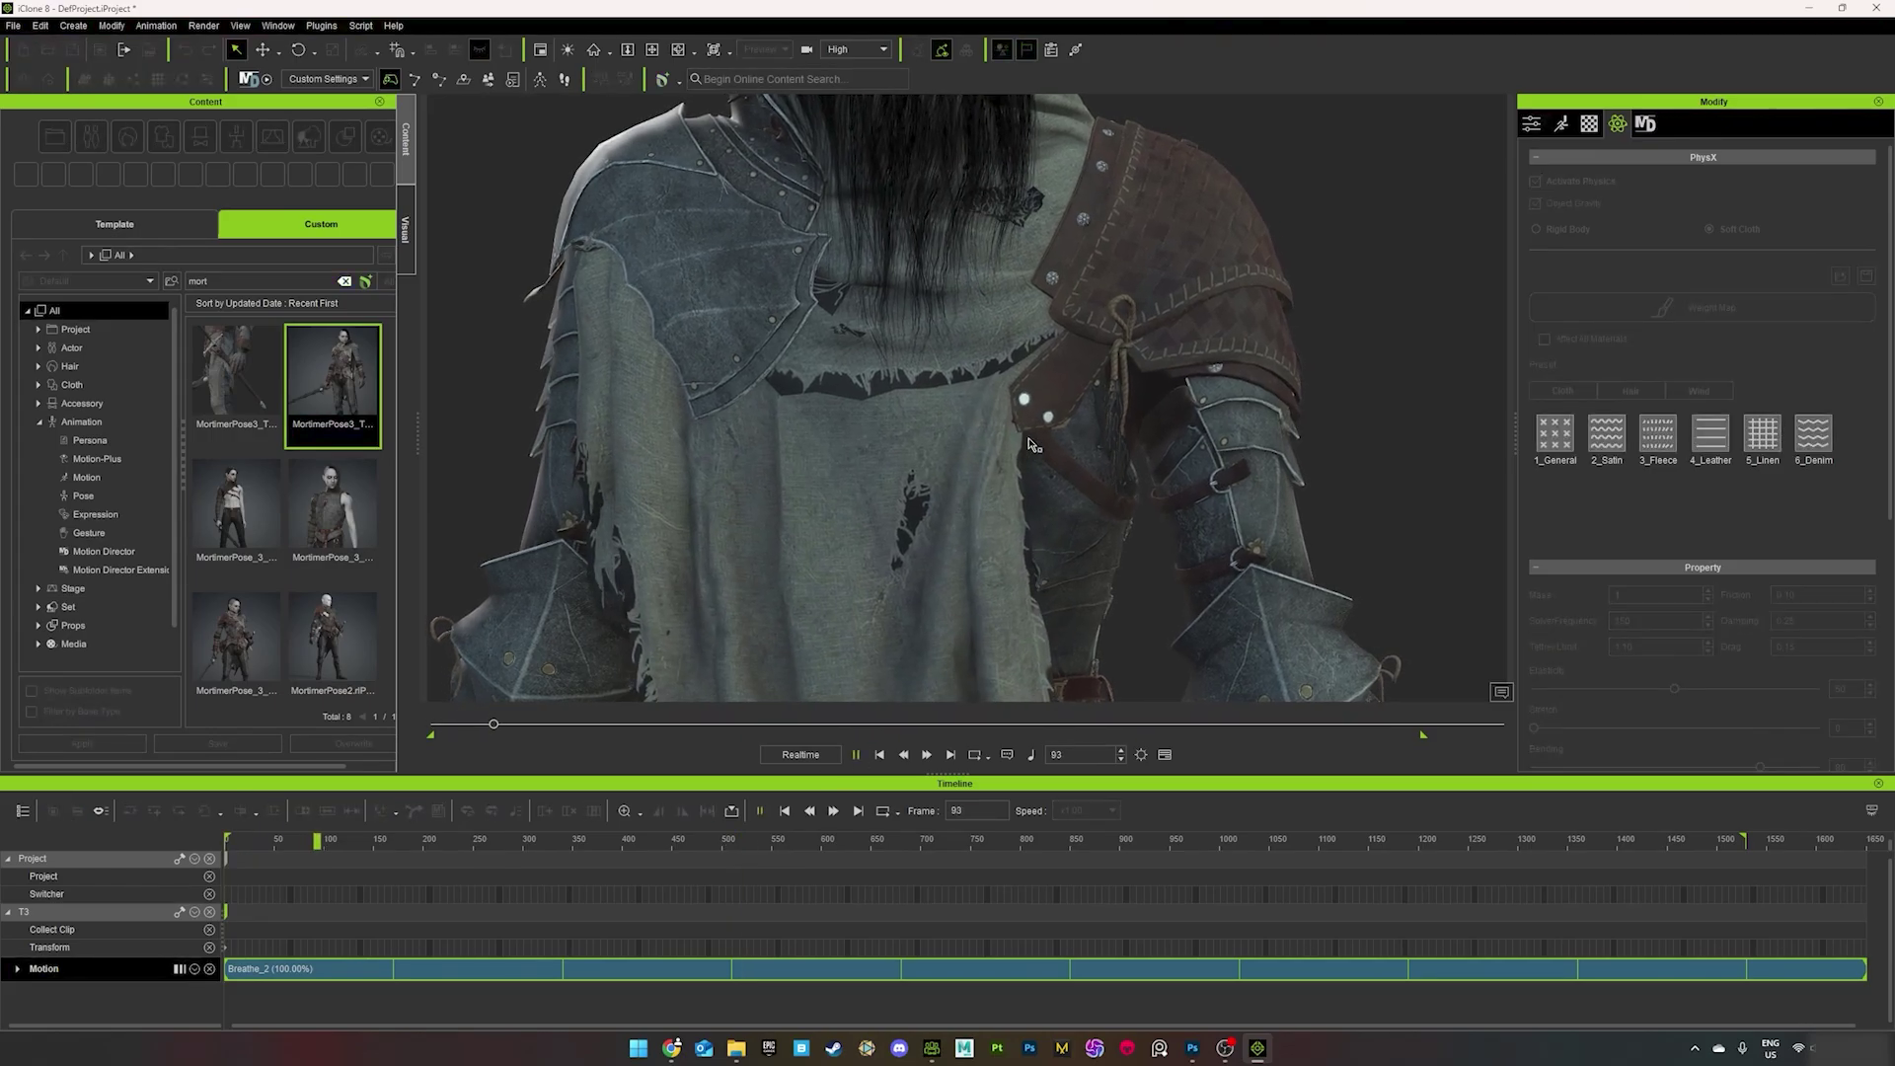
scroll(1028, 444, "down", 4)
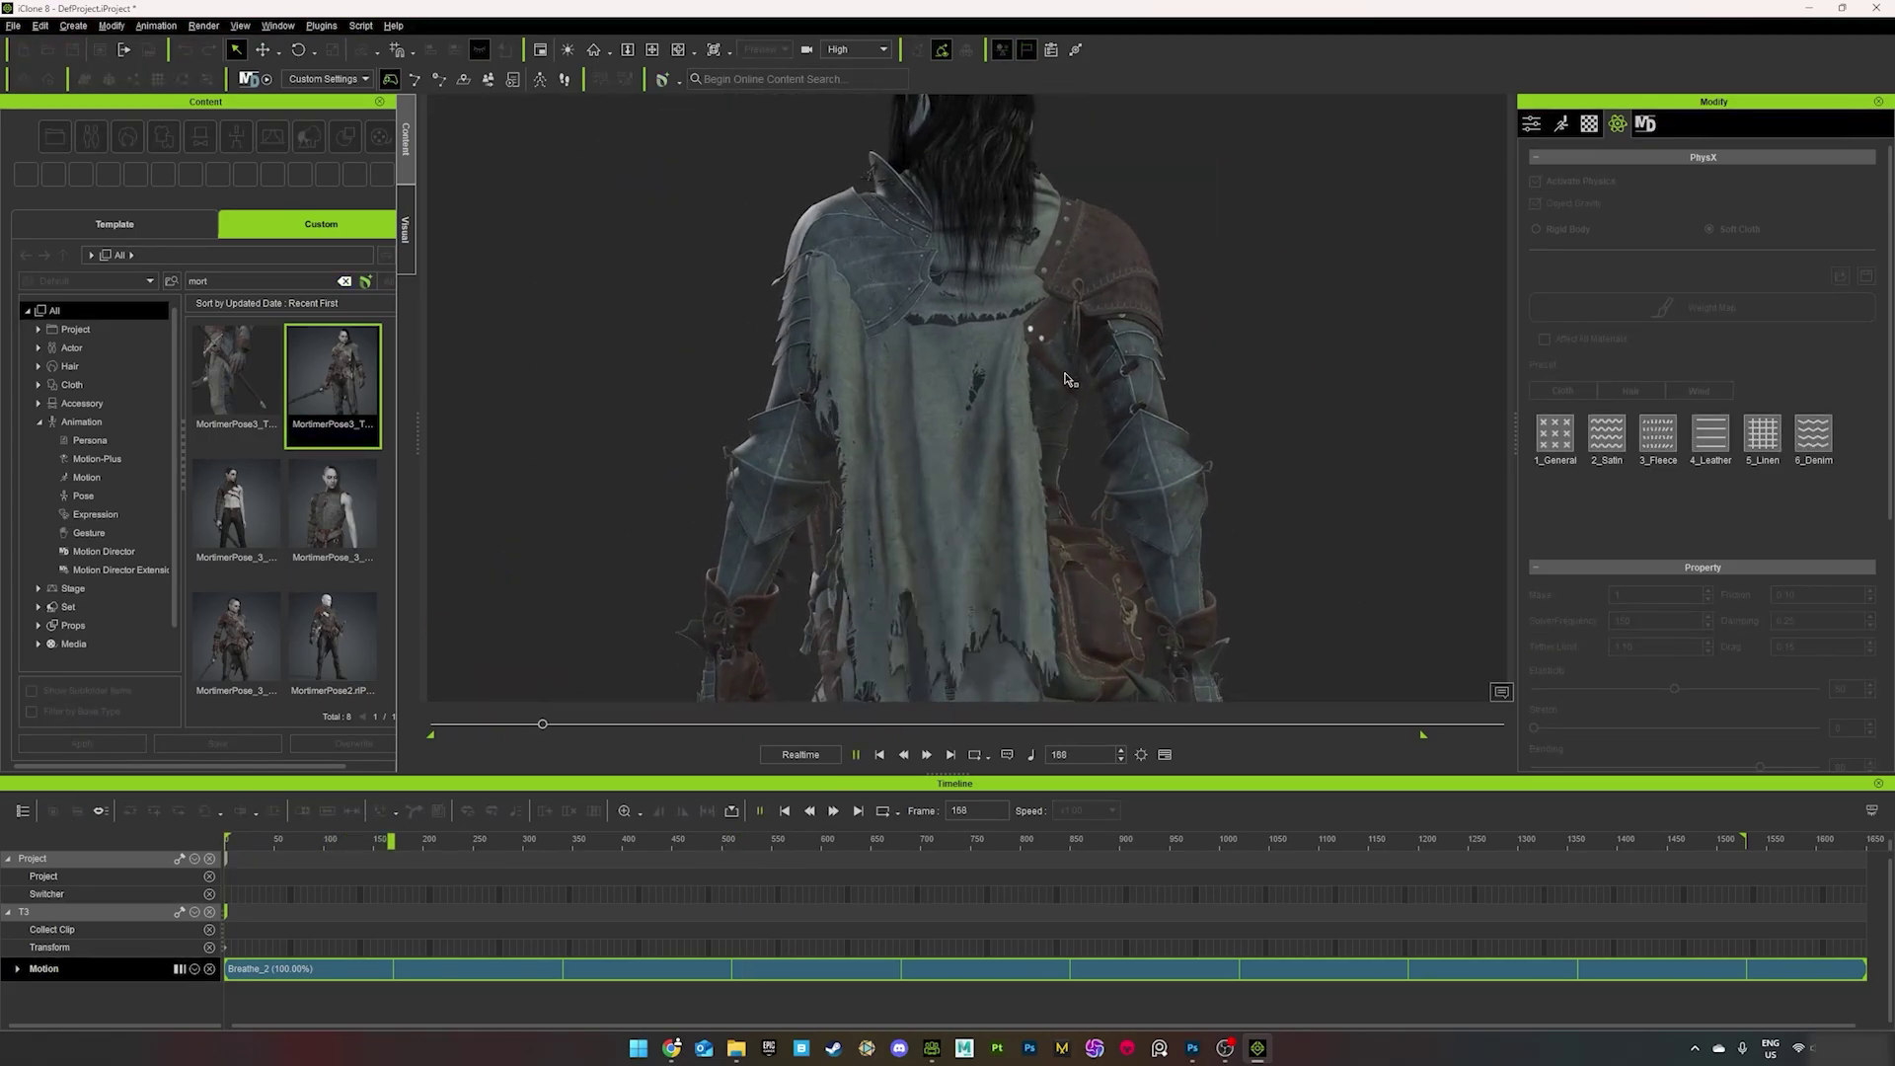
right_click_drag(1029, 445, 951, 389)
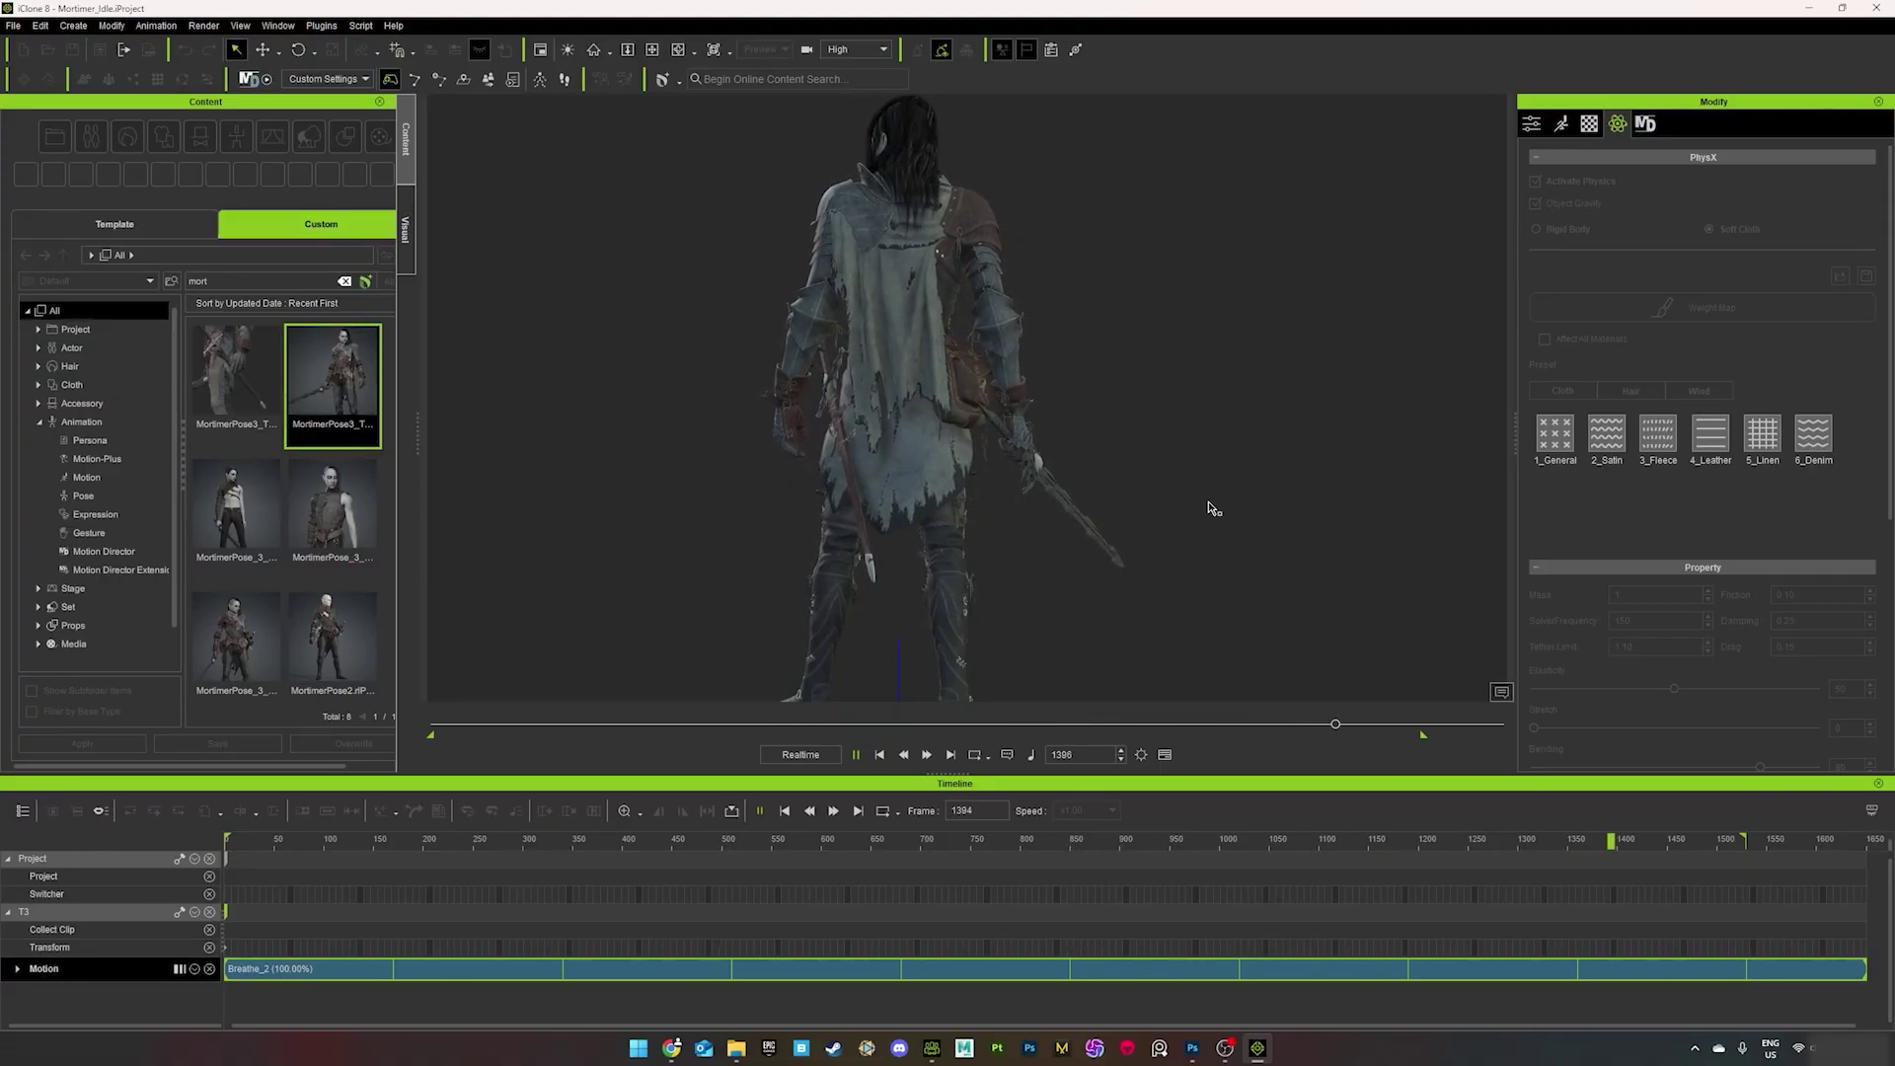
- Stop the simulation playback and review the Alembic export options without exporting
key("space")
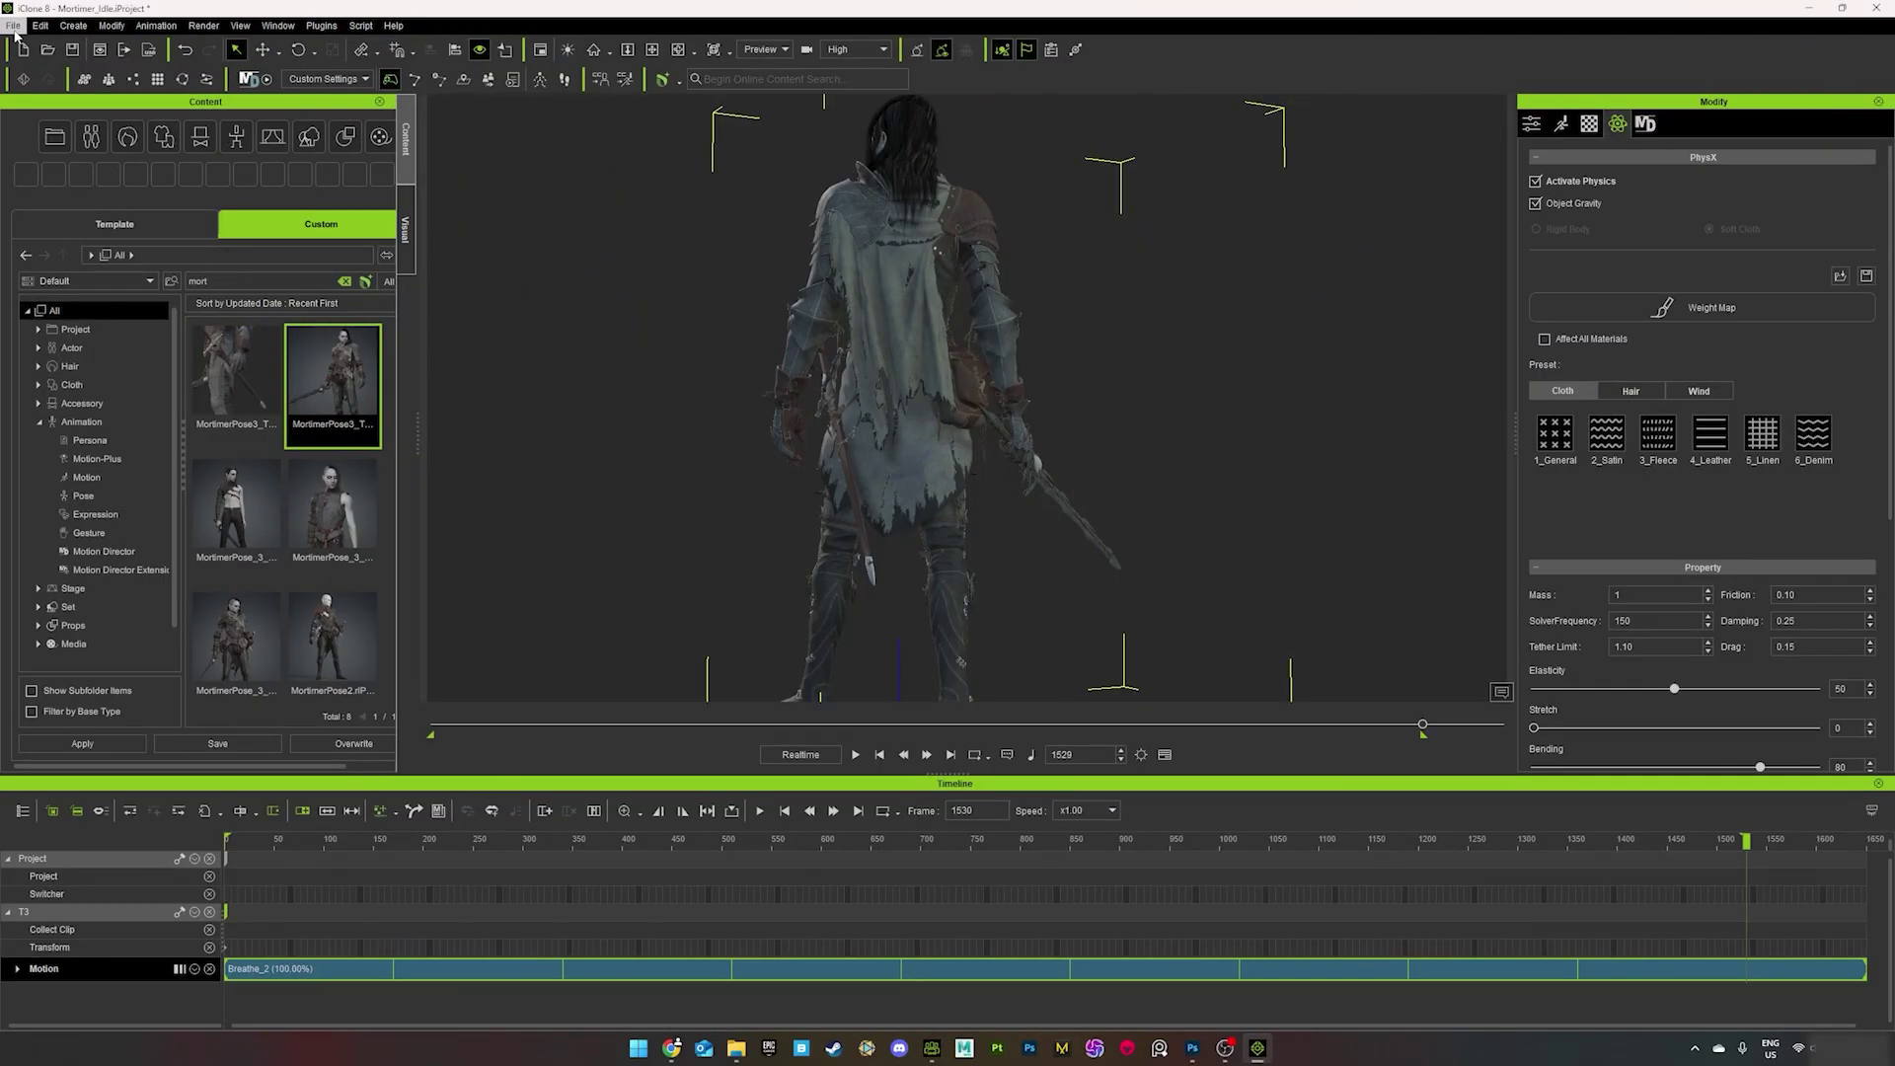
left_click(14, 28)
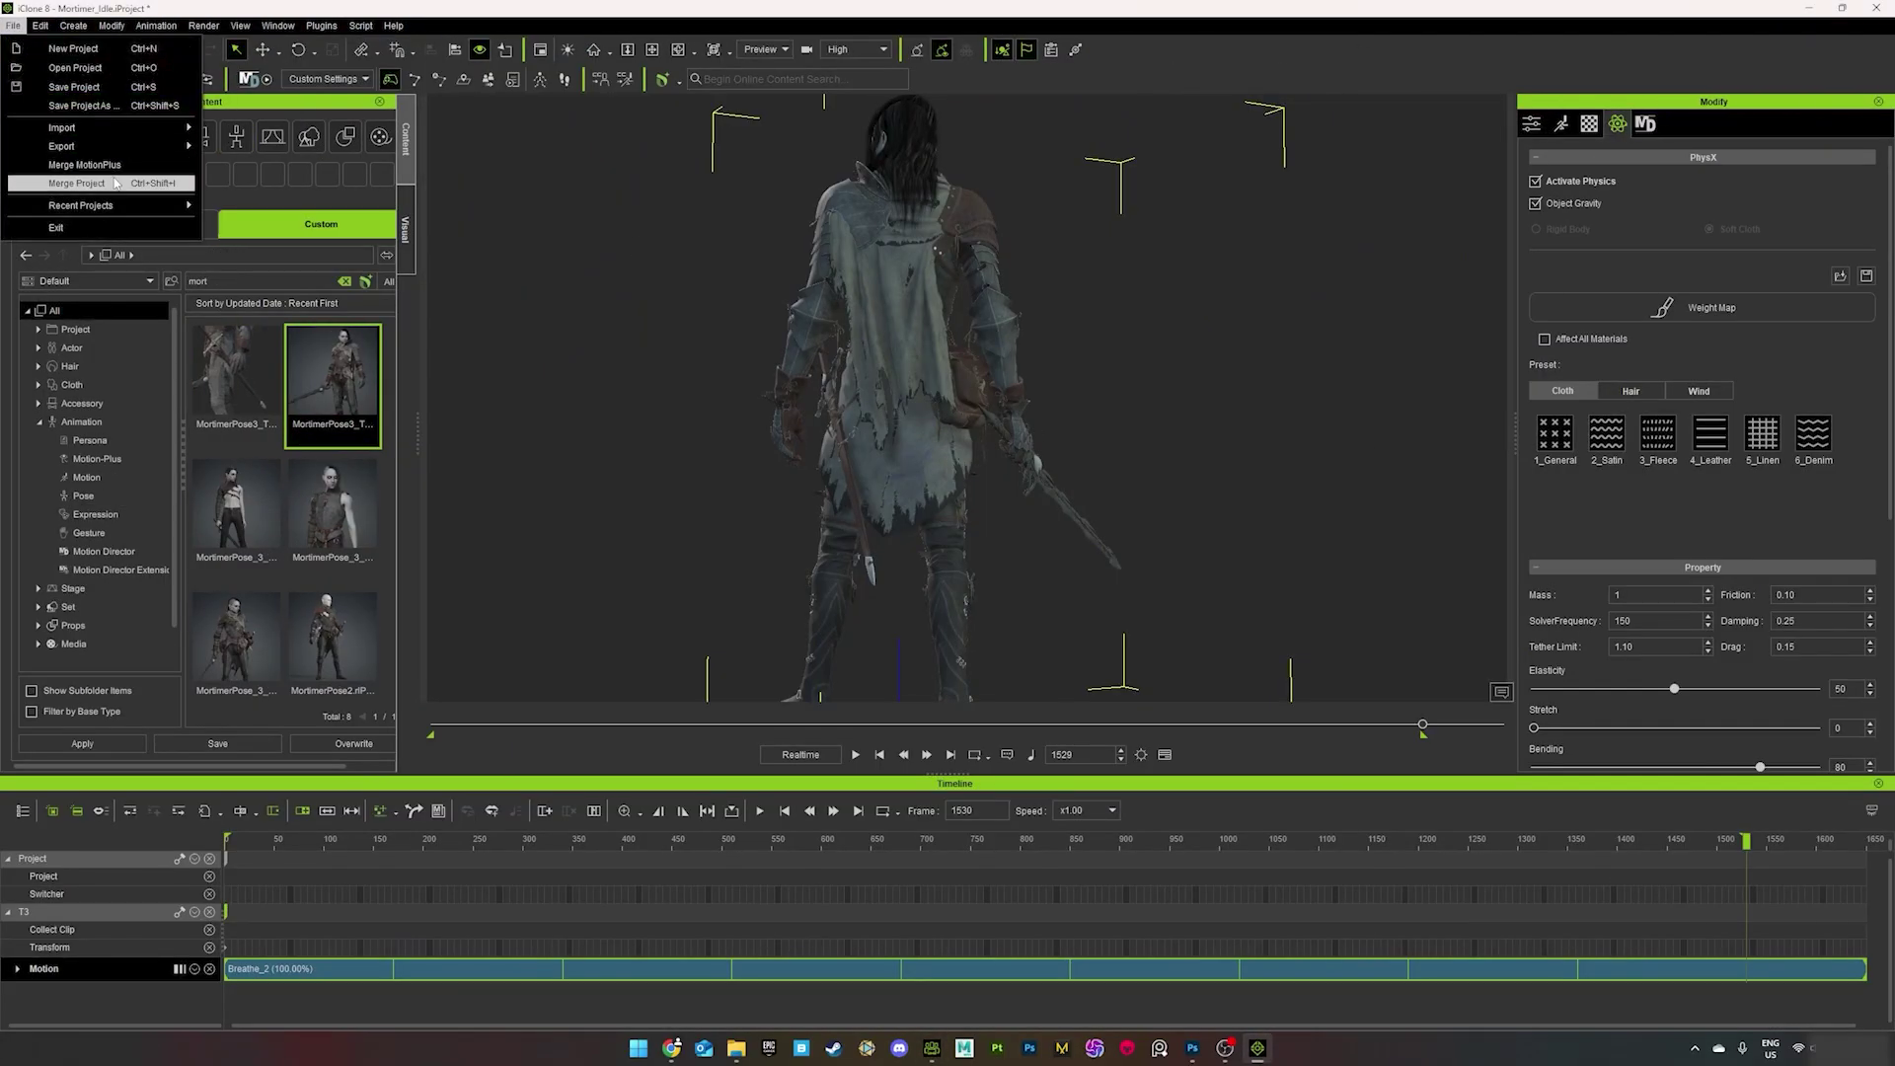
mouse_move(101, 153)
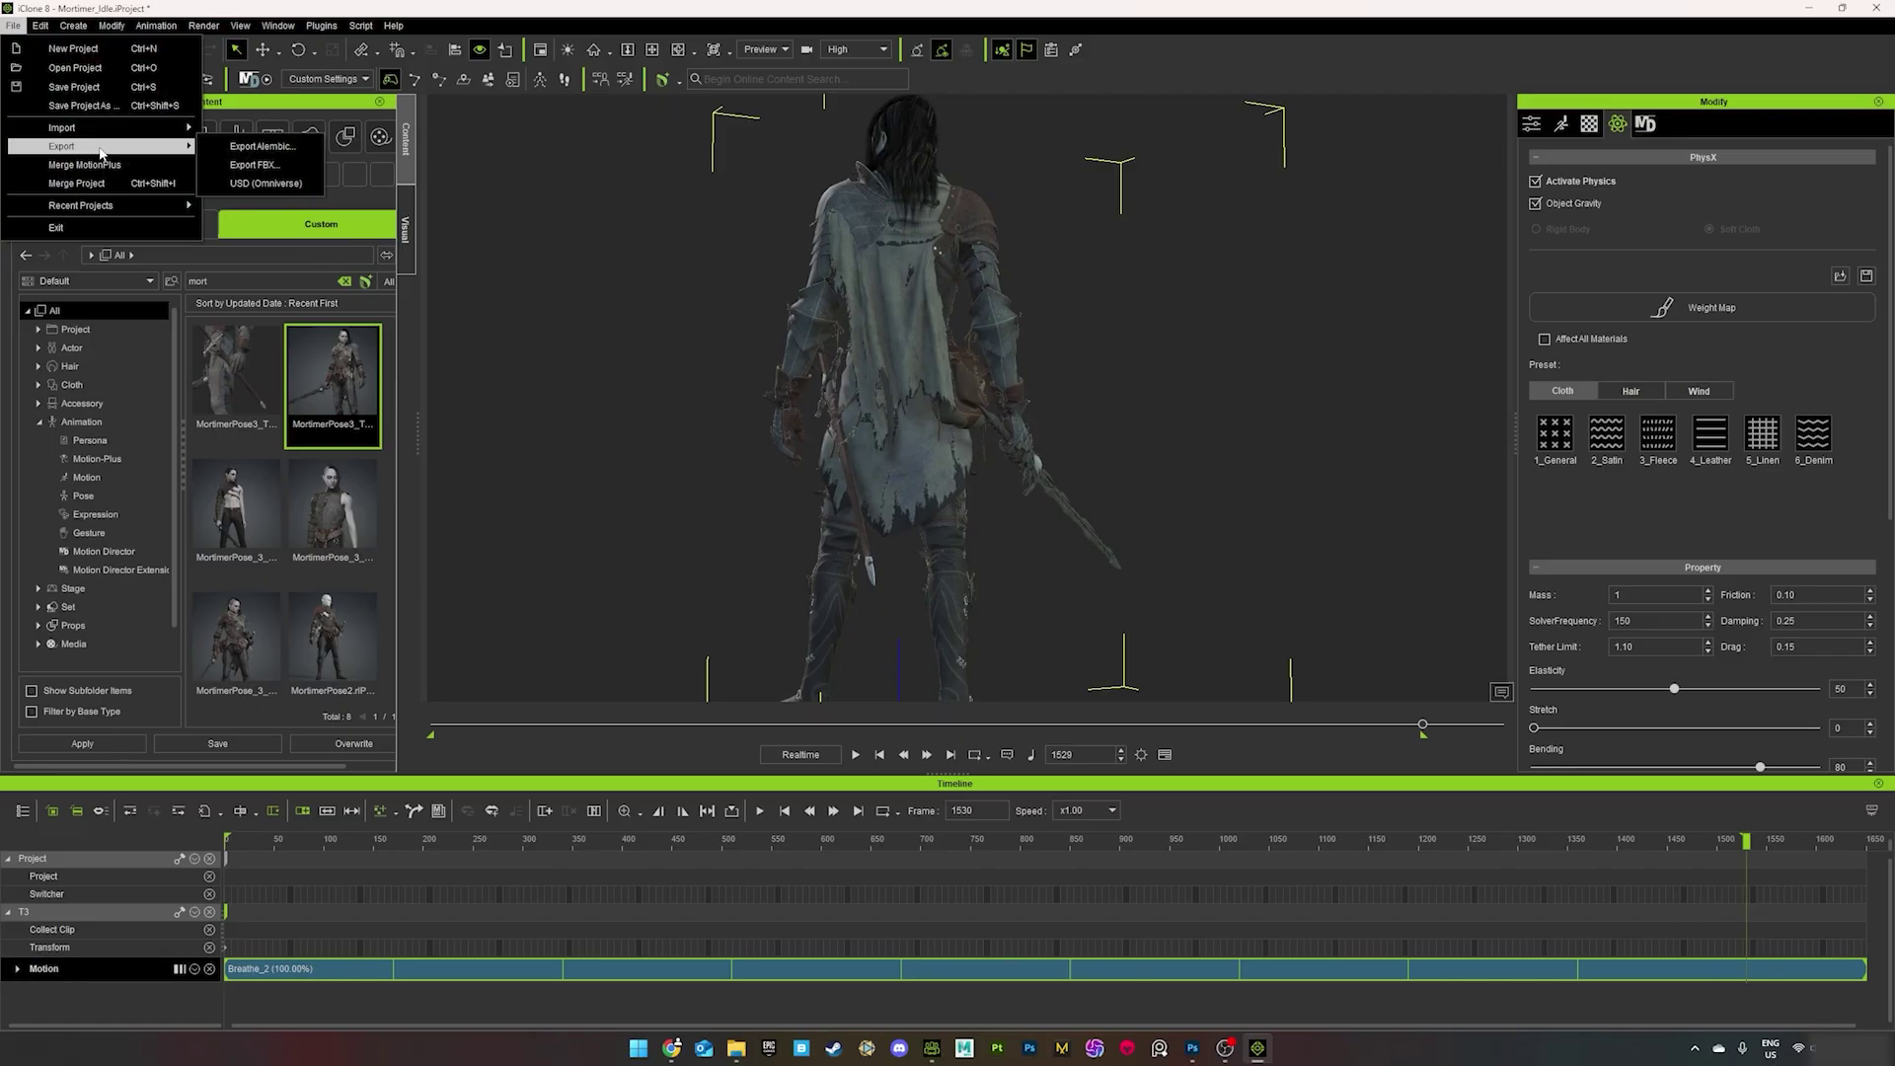
left_click(283, 148)
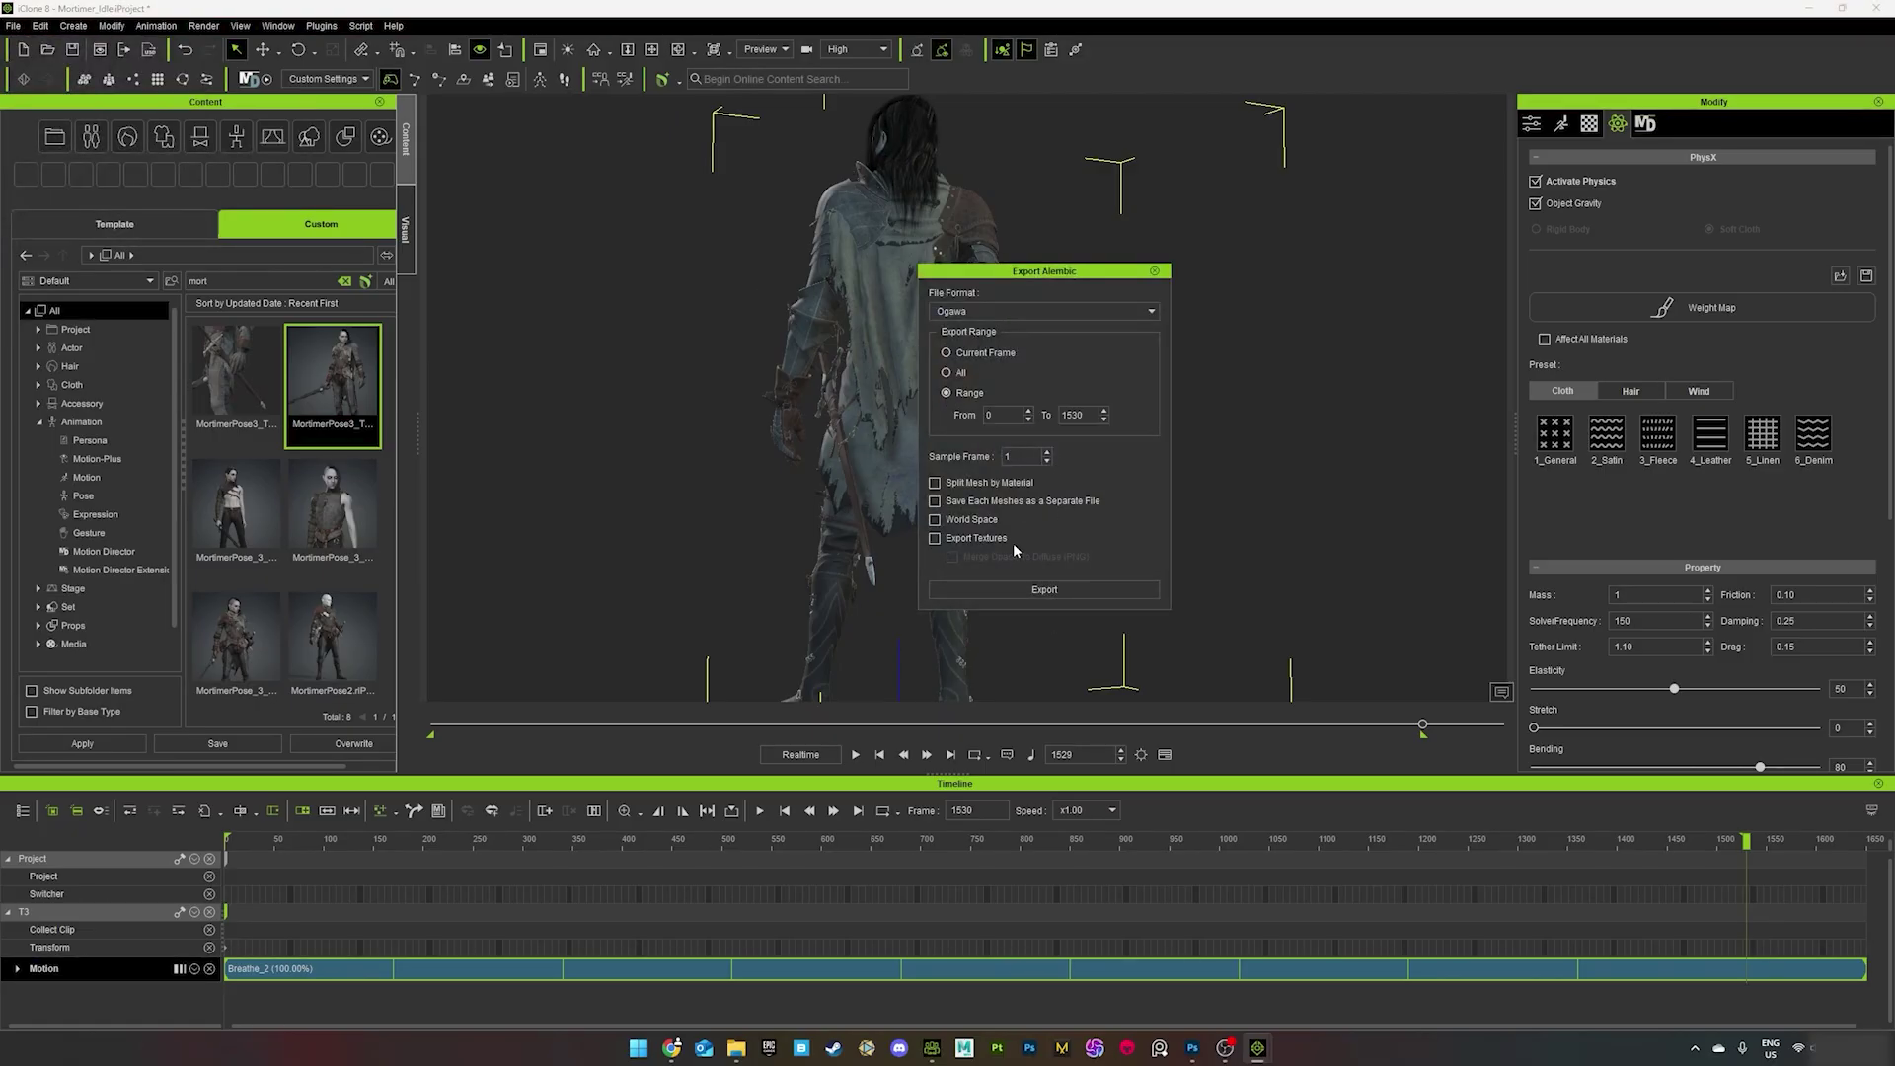
left_click(1154, 270)
- Export the character as FBX with the Maya preset at the project's 30 FPS for frames 0 to 170
left_click(14, 26)
mouse_move(98, 146)
left_click(254, 165)
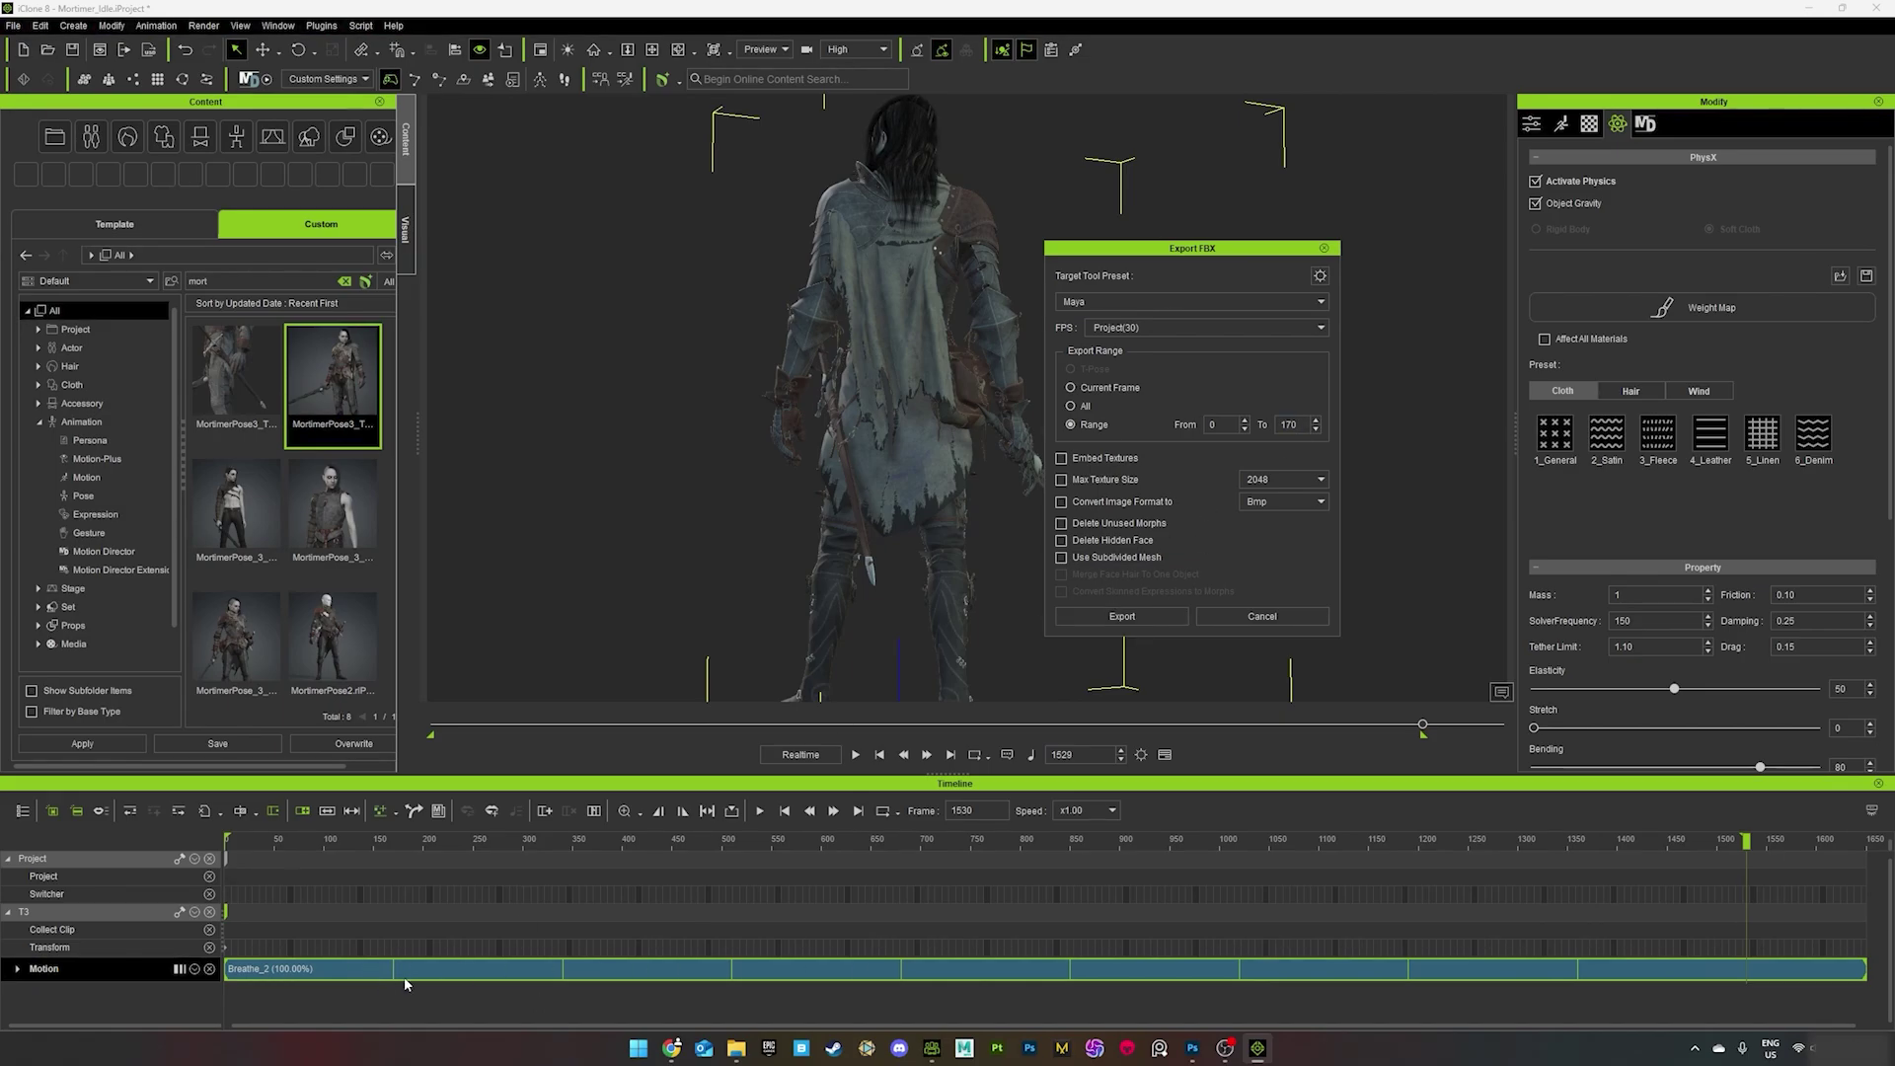
left_click(1145, 622)
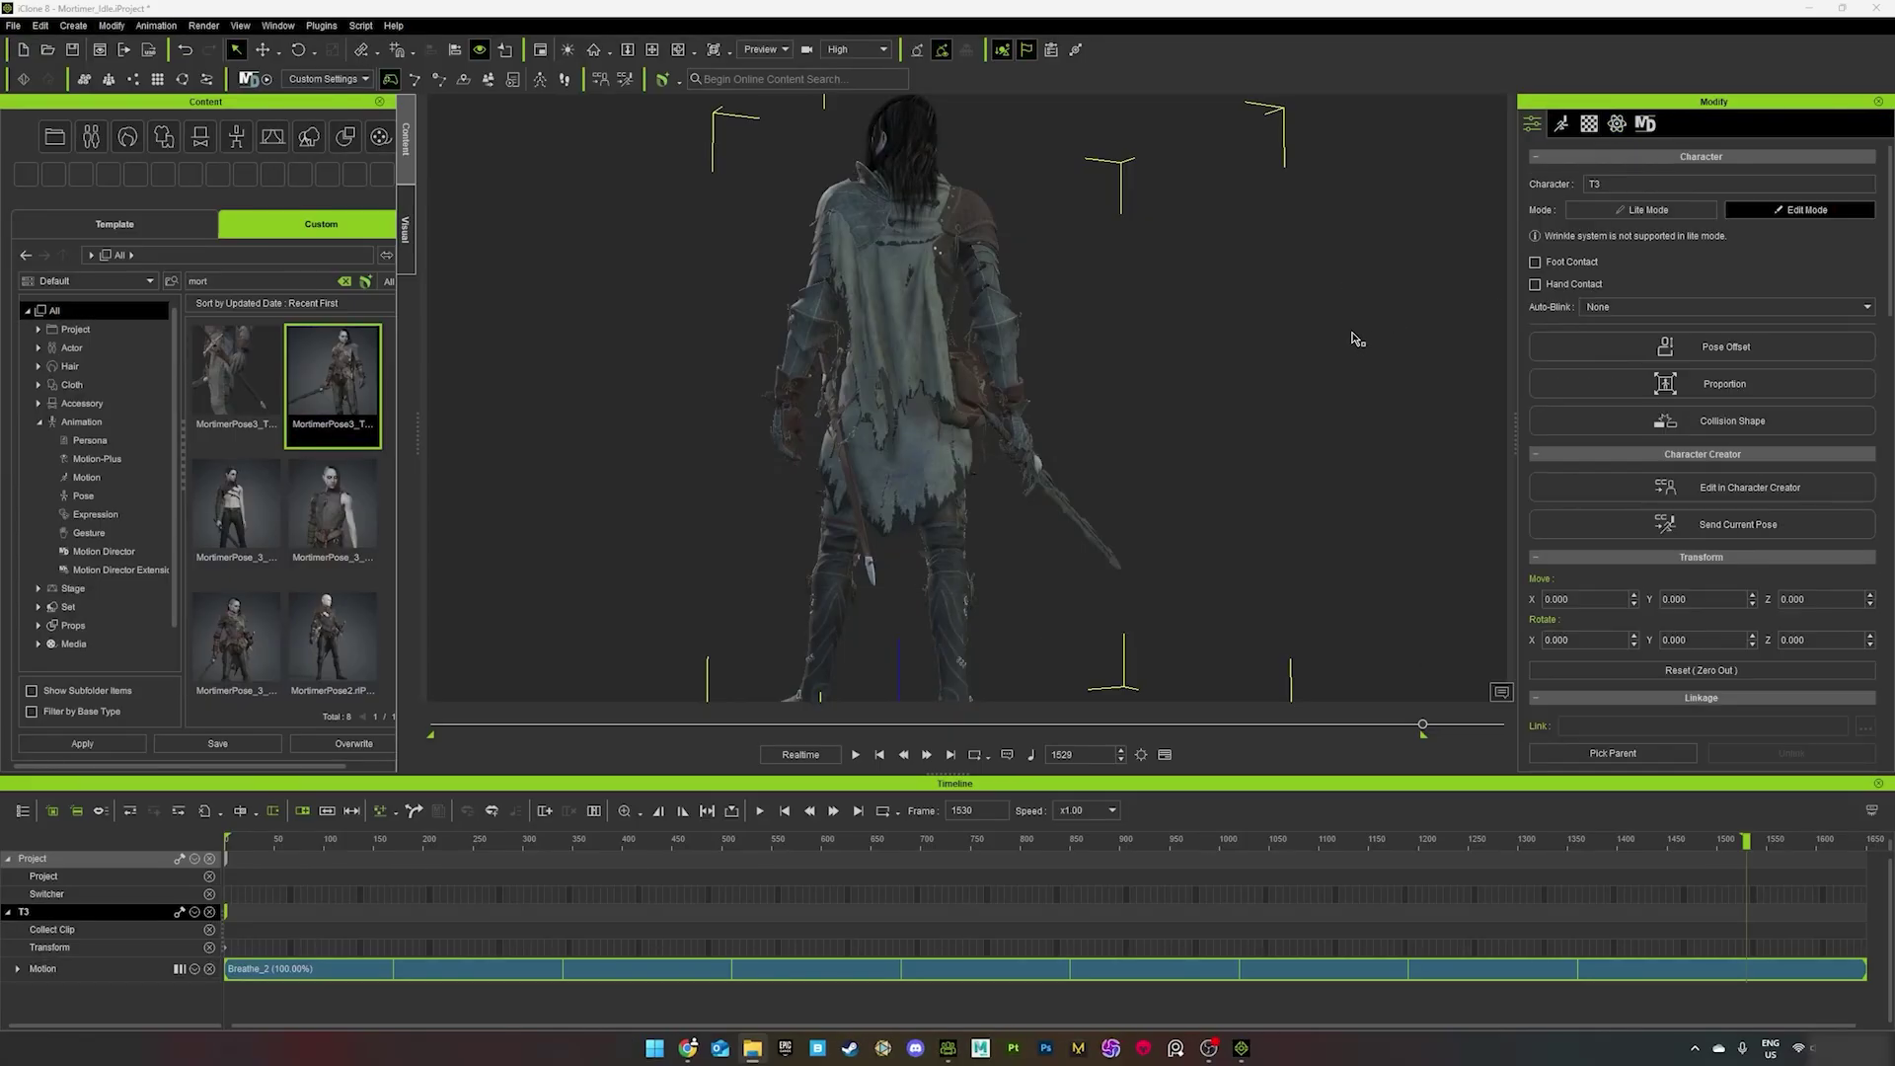
- Set up an Ogawa Alembic export of character T3 for frames 0 to 1530, browsing the Reallusiuon_Collaboration_MORTIMER folder for the destination
left_click(920, 344)
left_click(13, 26)
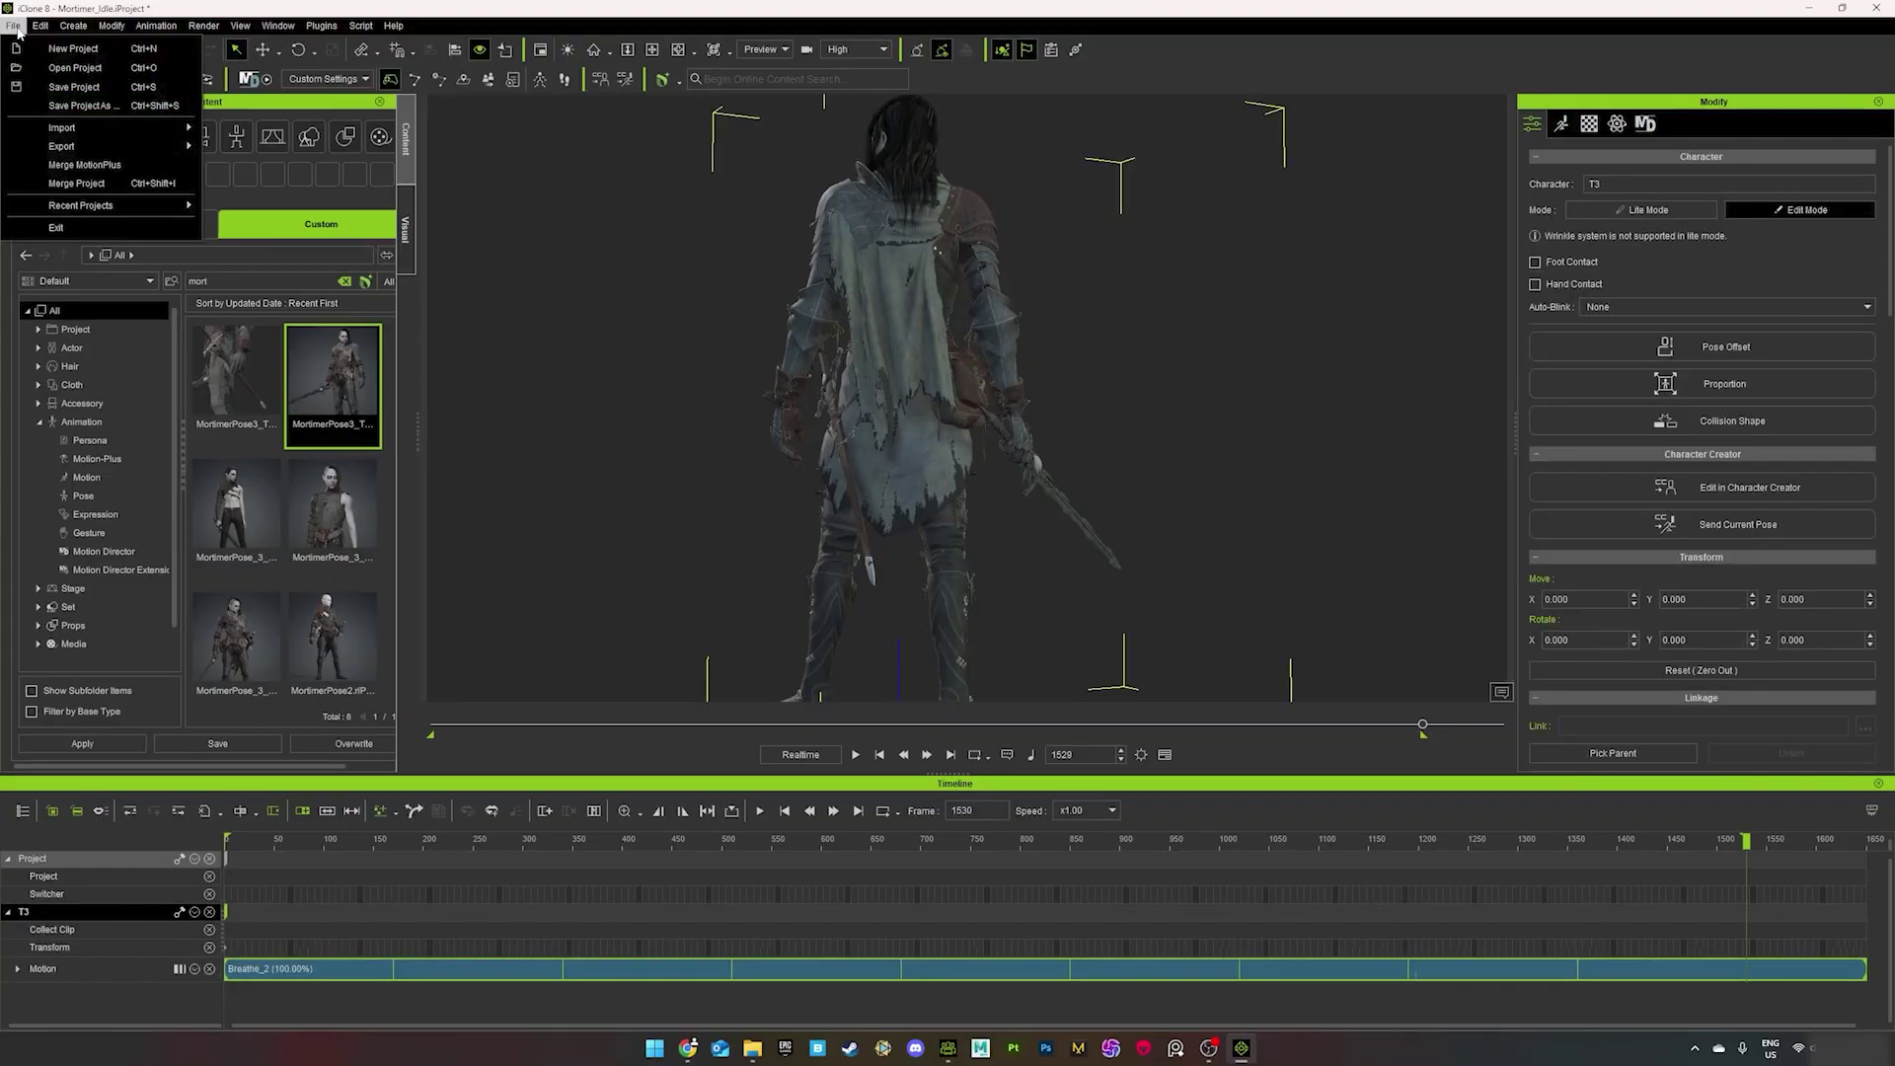
mouse_move(103, 153)
left_click(261, 147)
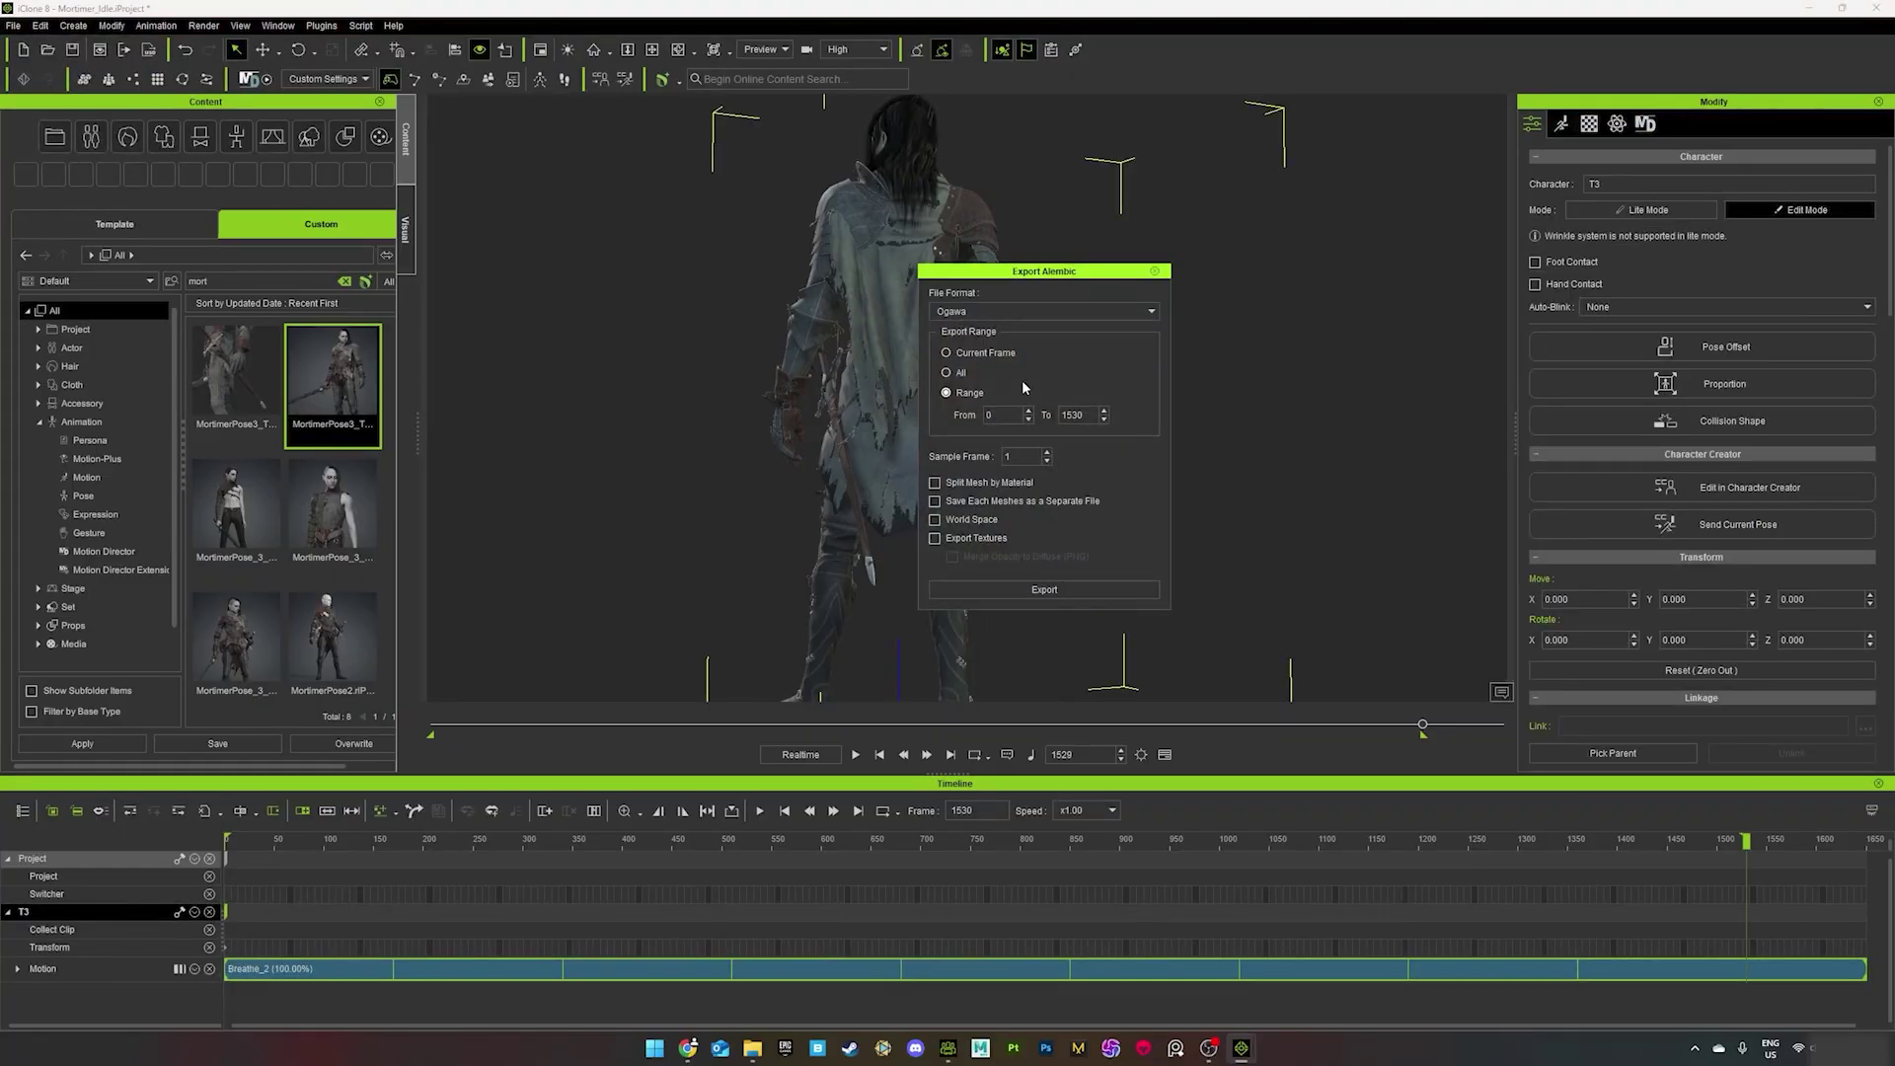
left_click(1026, 590)
double_click(1260, 389)
double_click(1139, 425)
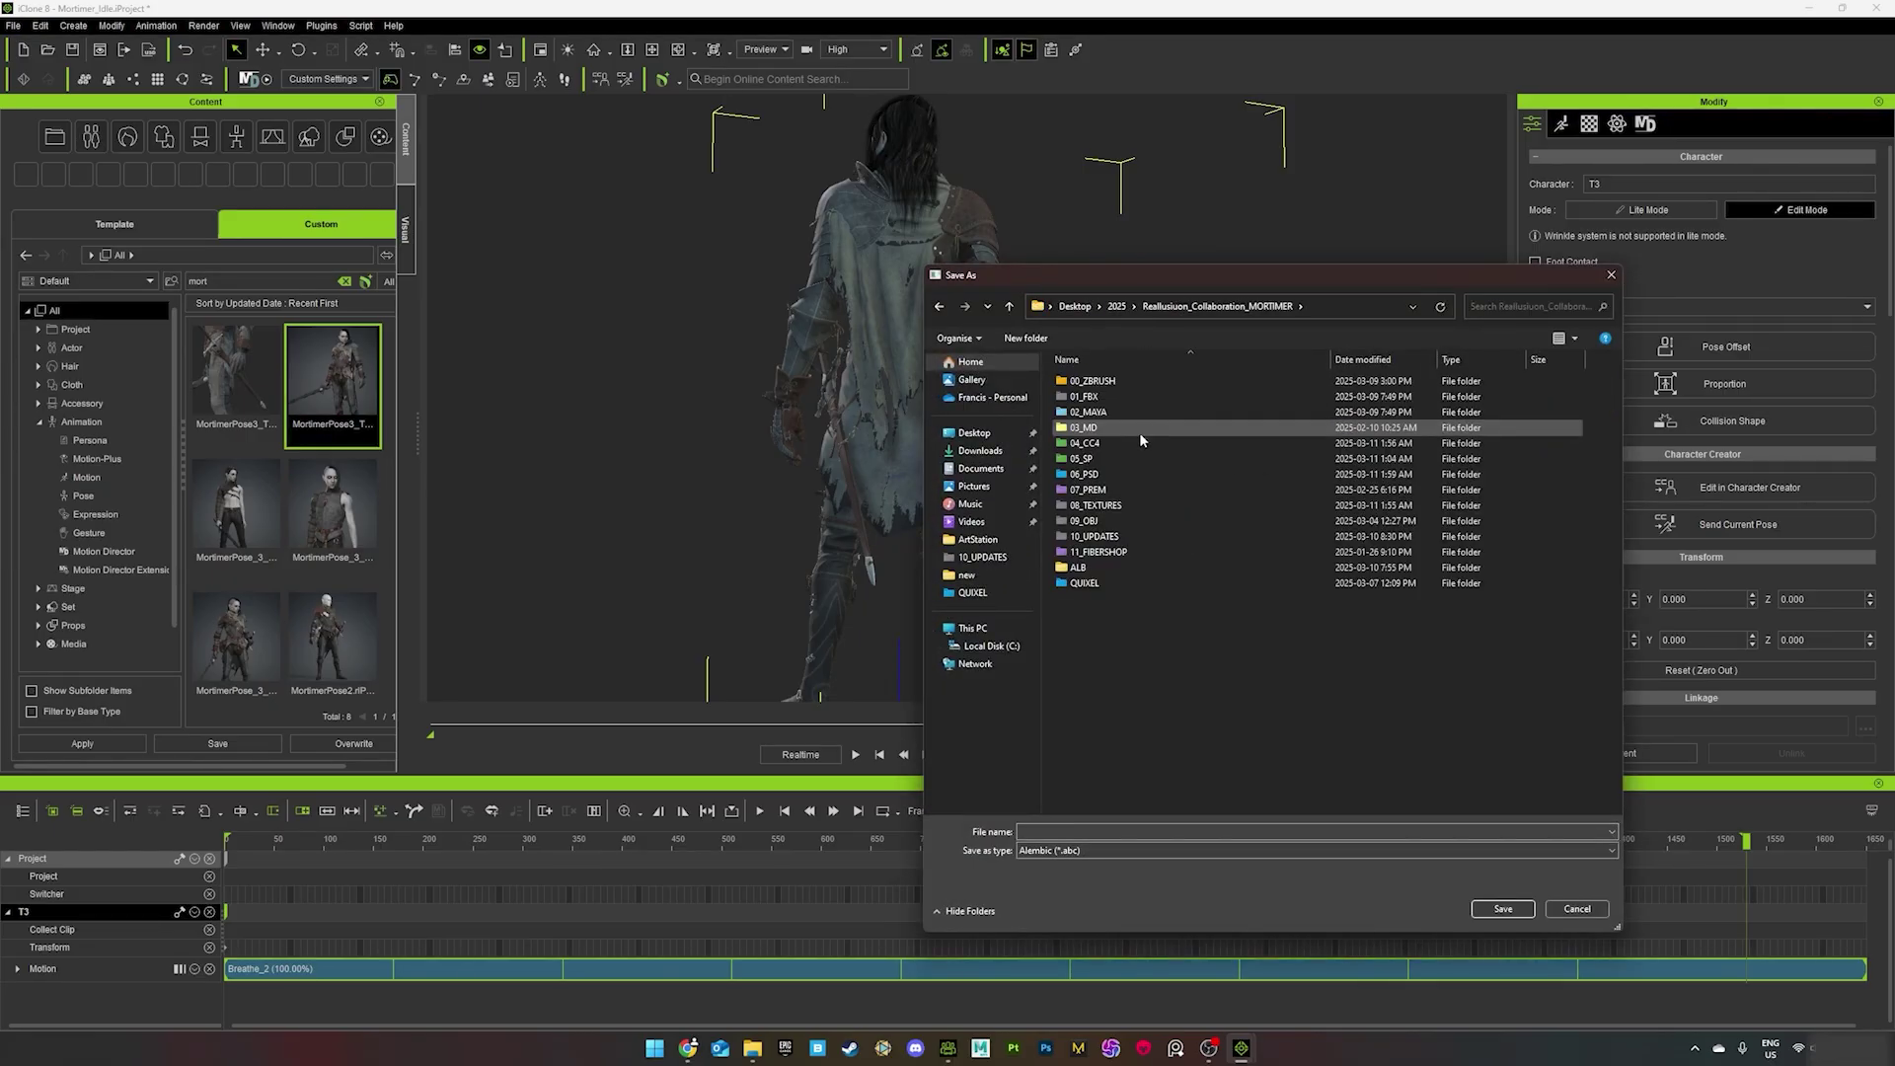
double_click(1139, 433)
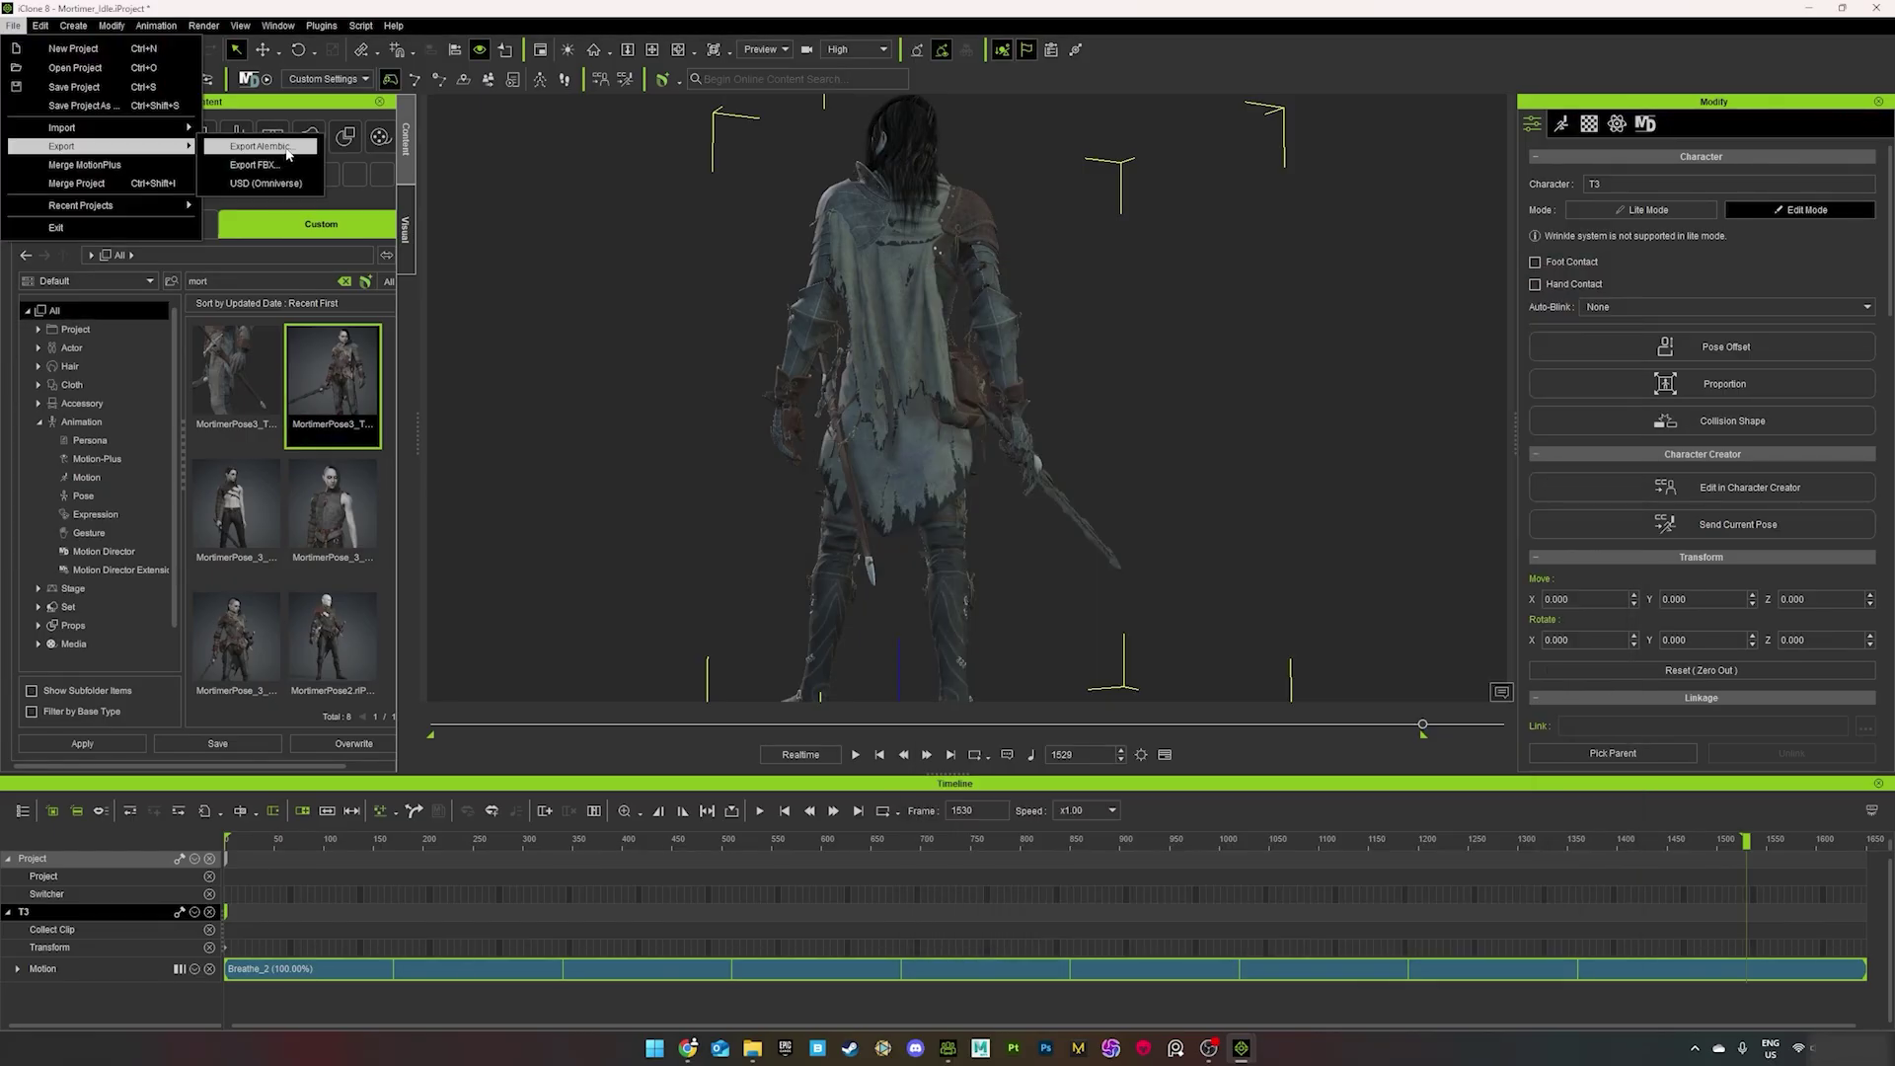
left_click(285, 149)
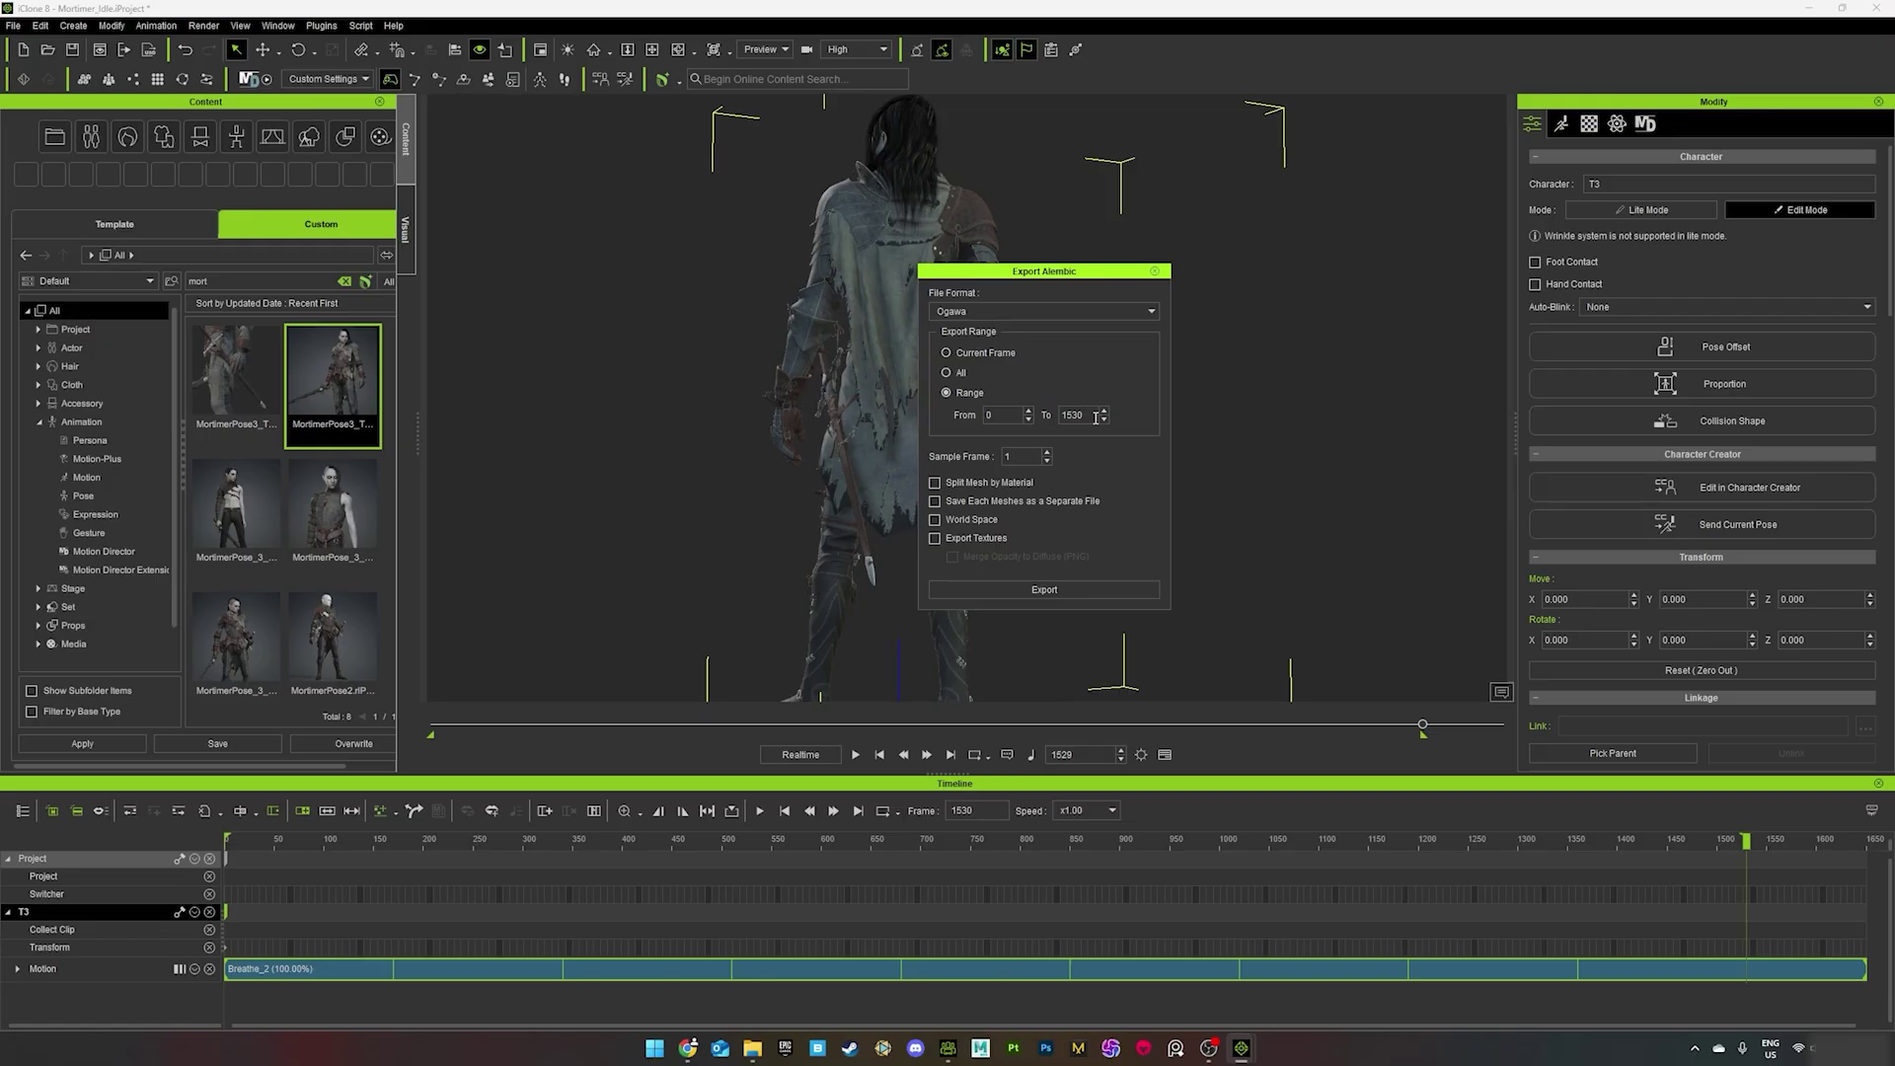